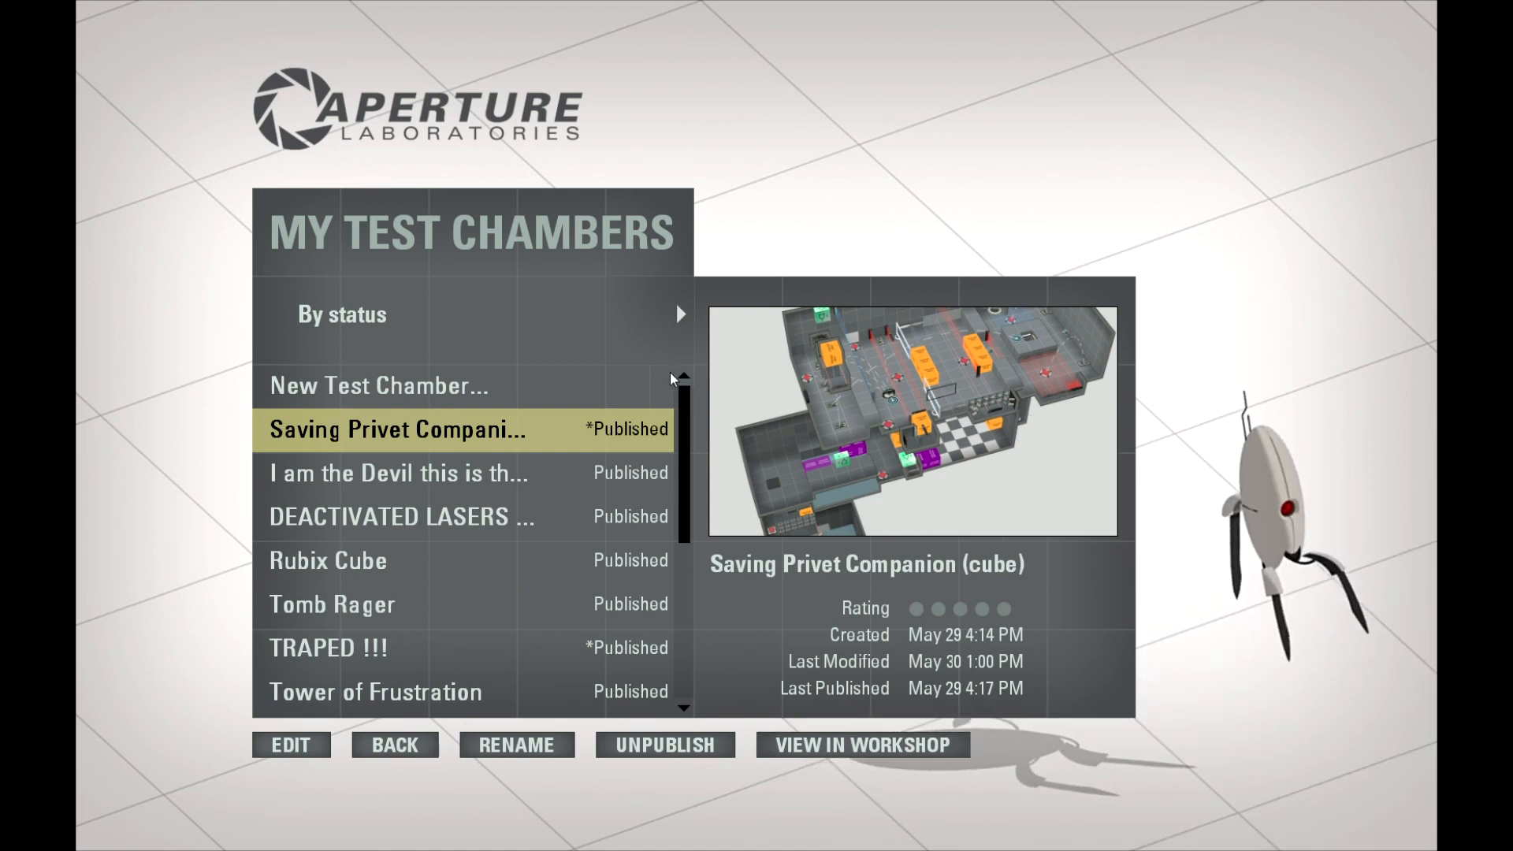
Step: Create a new test chamber
left_click(434, 390)
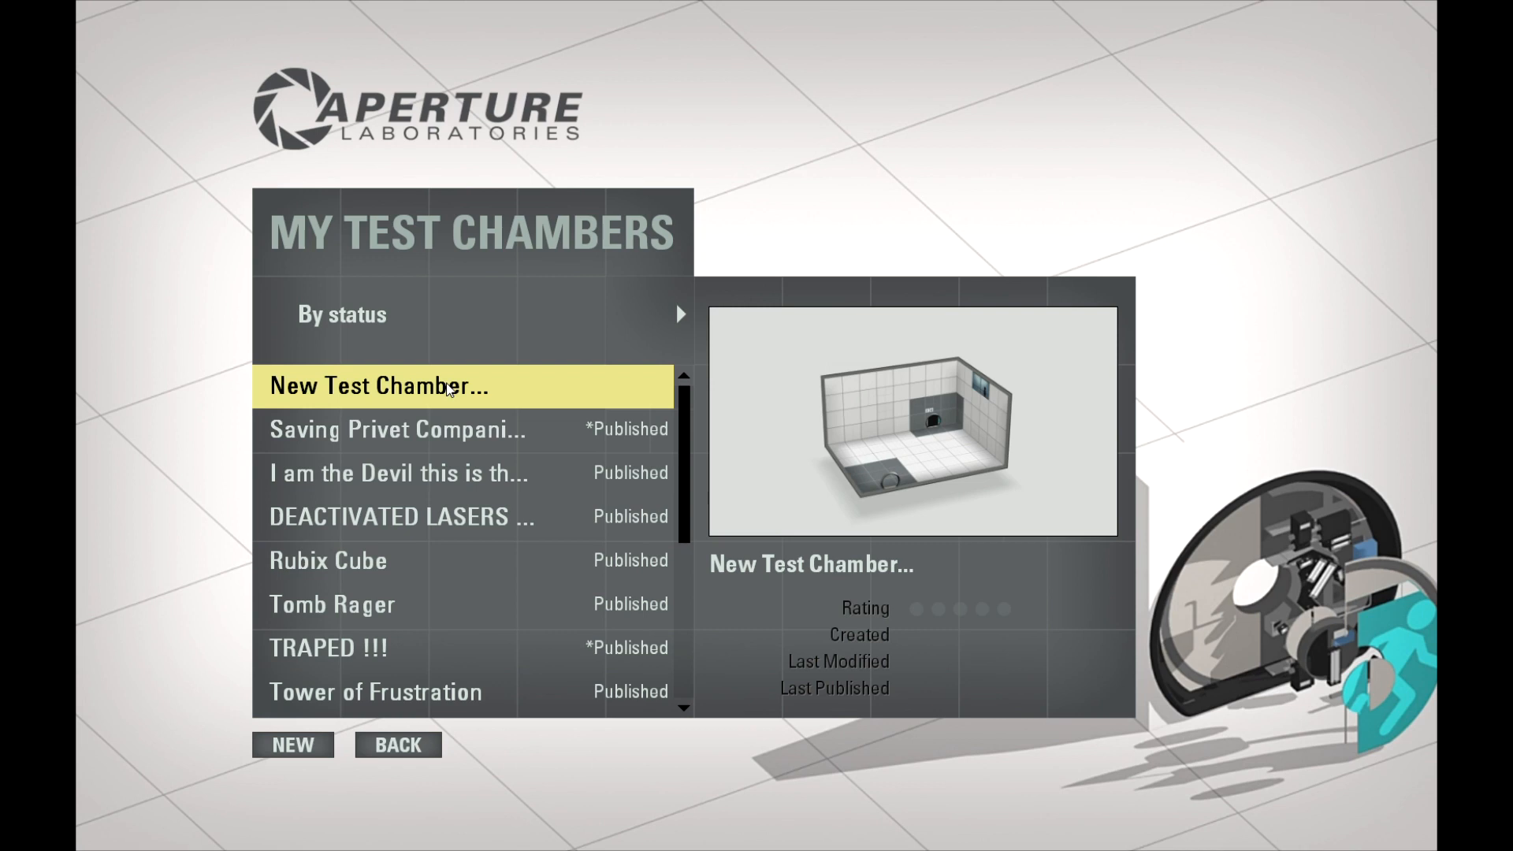
double_click(447, 387)
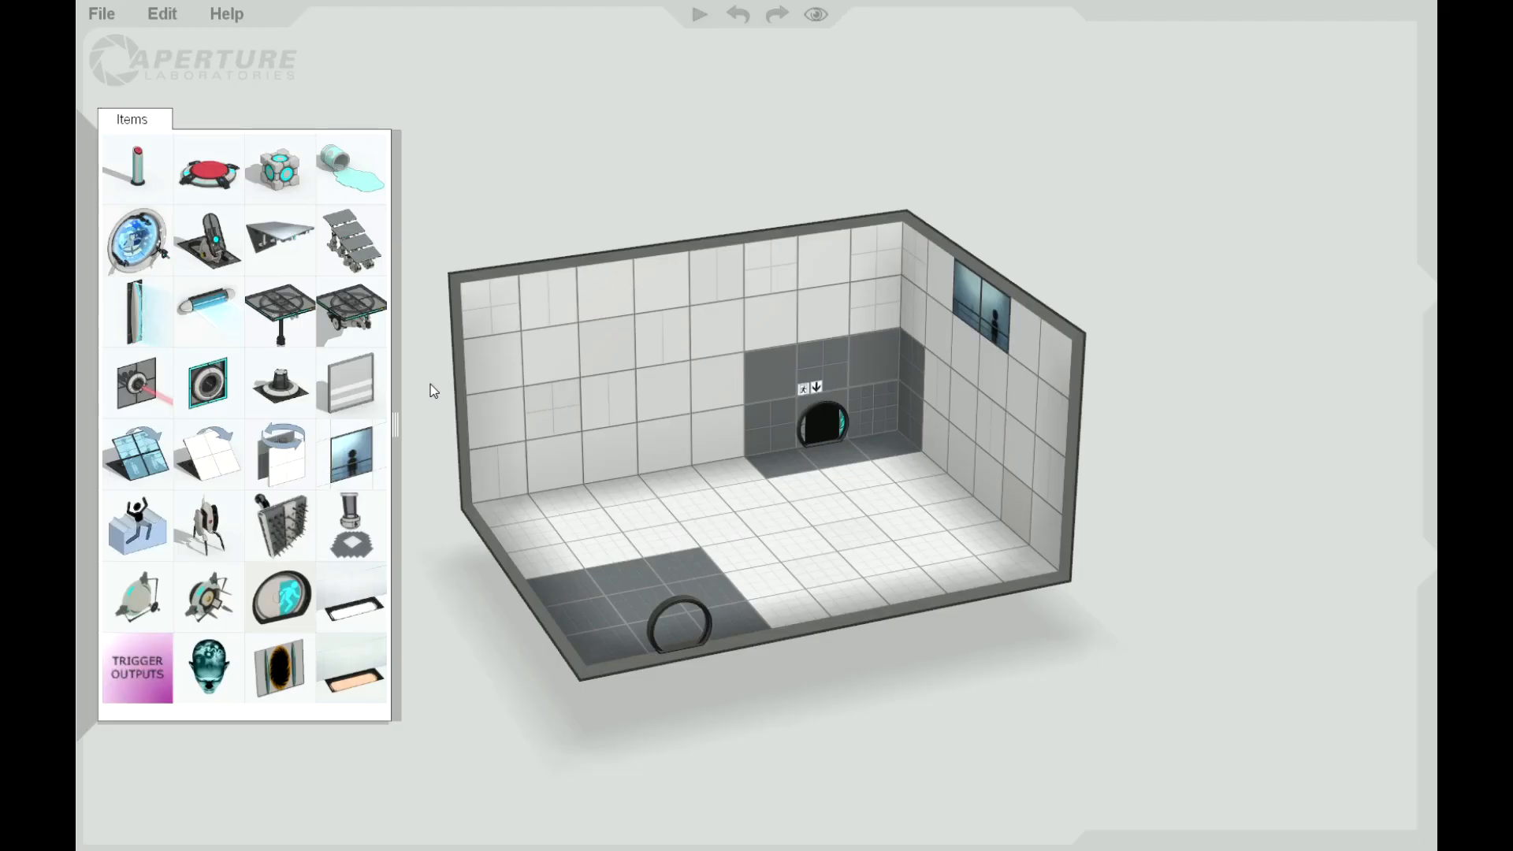
Step: Make all four walls and the floor of the chamber non-portalable
right_click(599, 365)
left_click(623, 453)
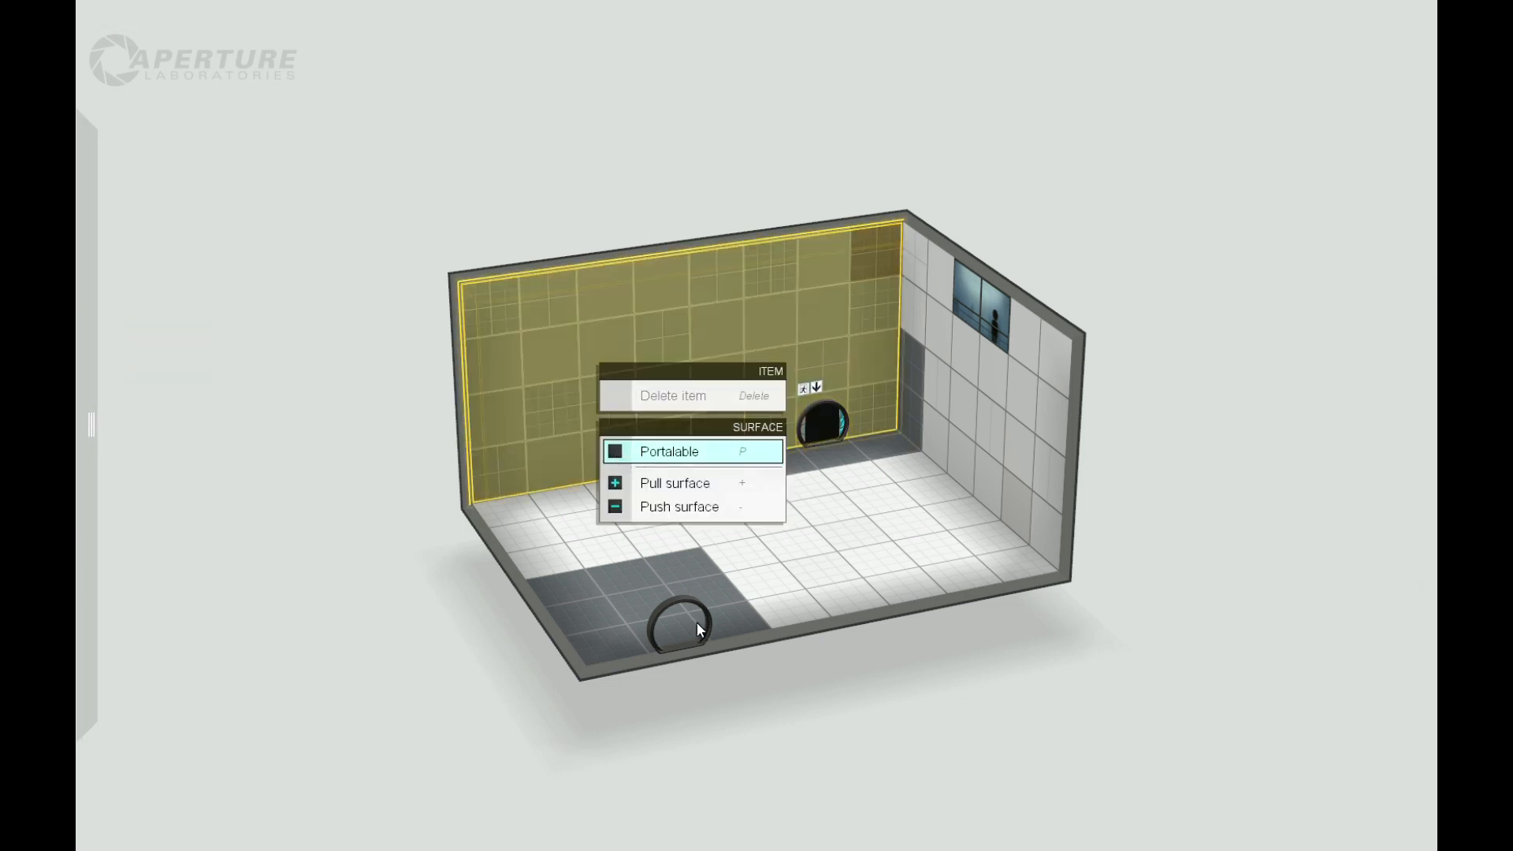
right_click_drag(717, 740, 767, 716)
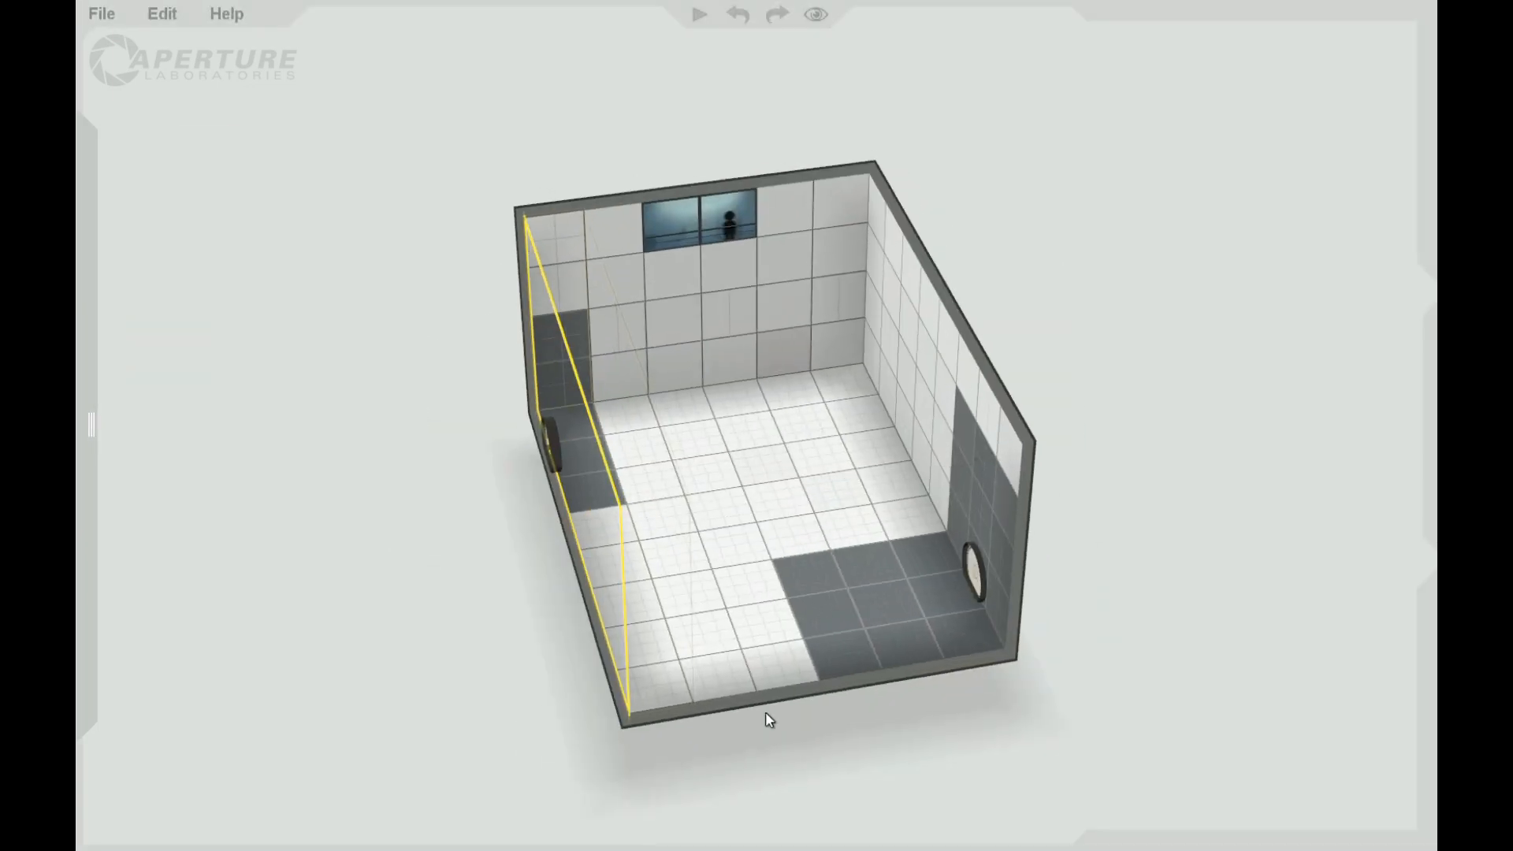
right_click(728, 329)
right_click_drag(344, 470, 725, 264)
right_click(722, 267)
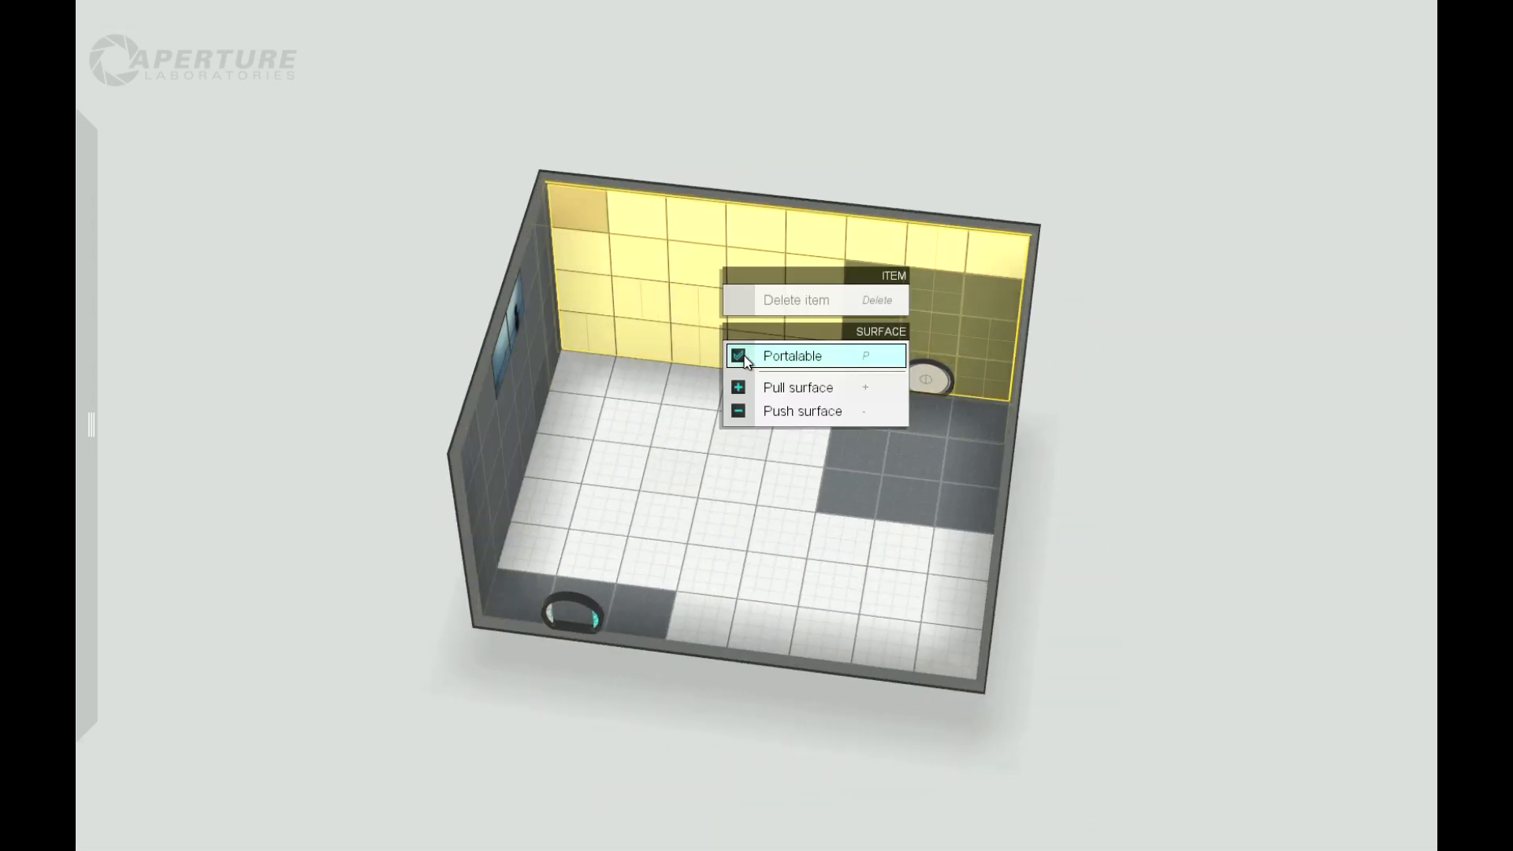
left_click(757, 355)
right_click_drag(413, 393, 731, 384)
right_click(886, 264)
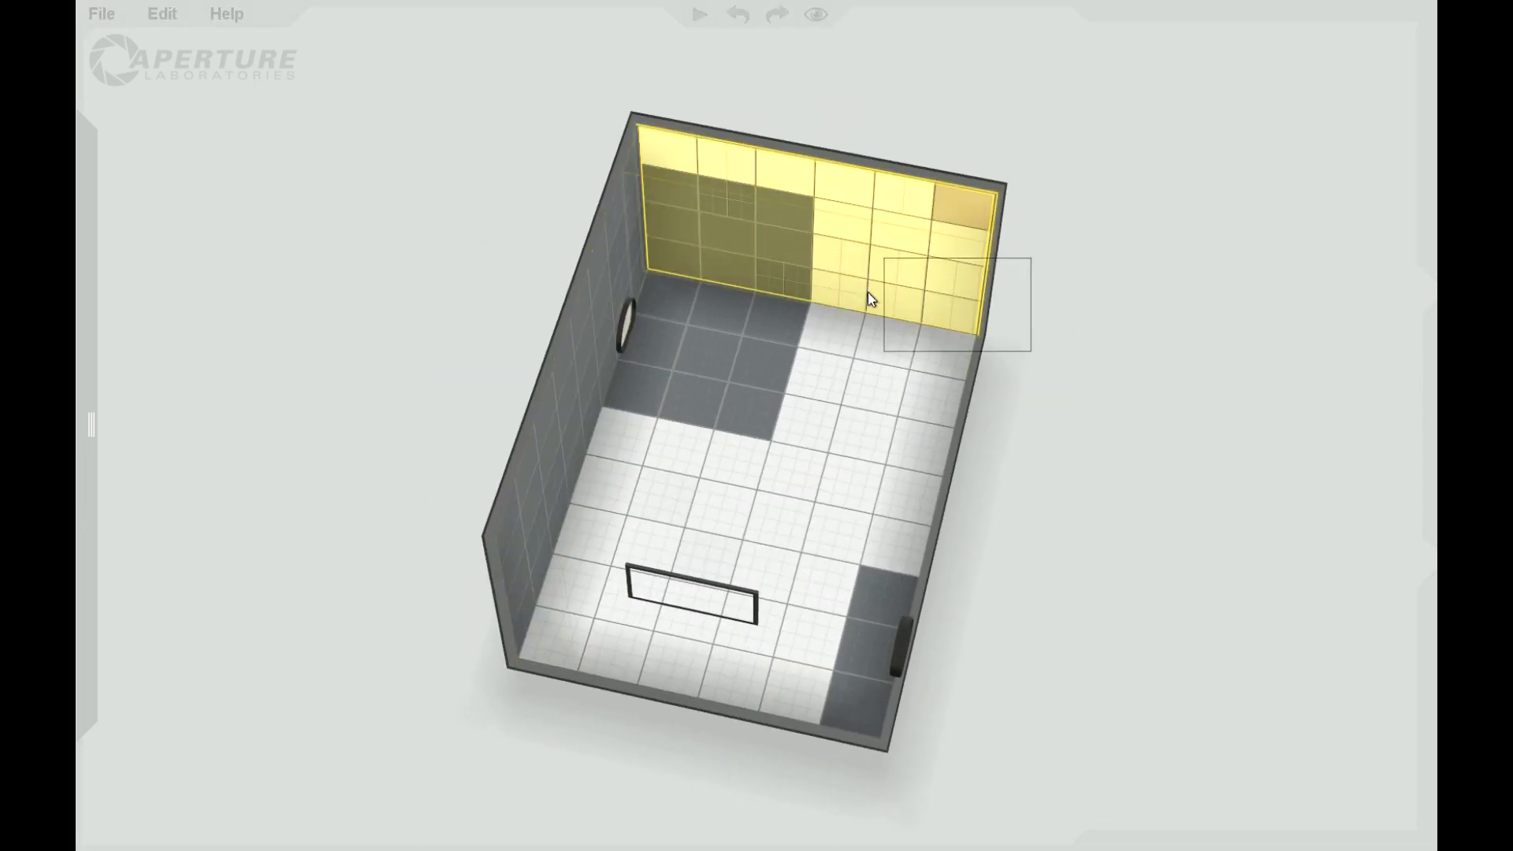
left_click(895, 291)
right_click(787, 481)
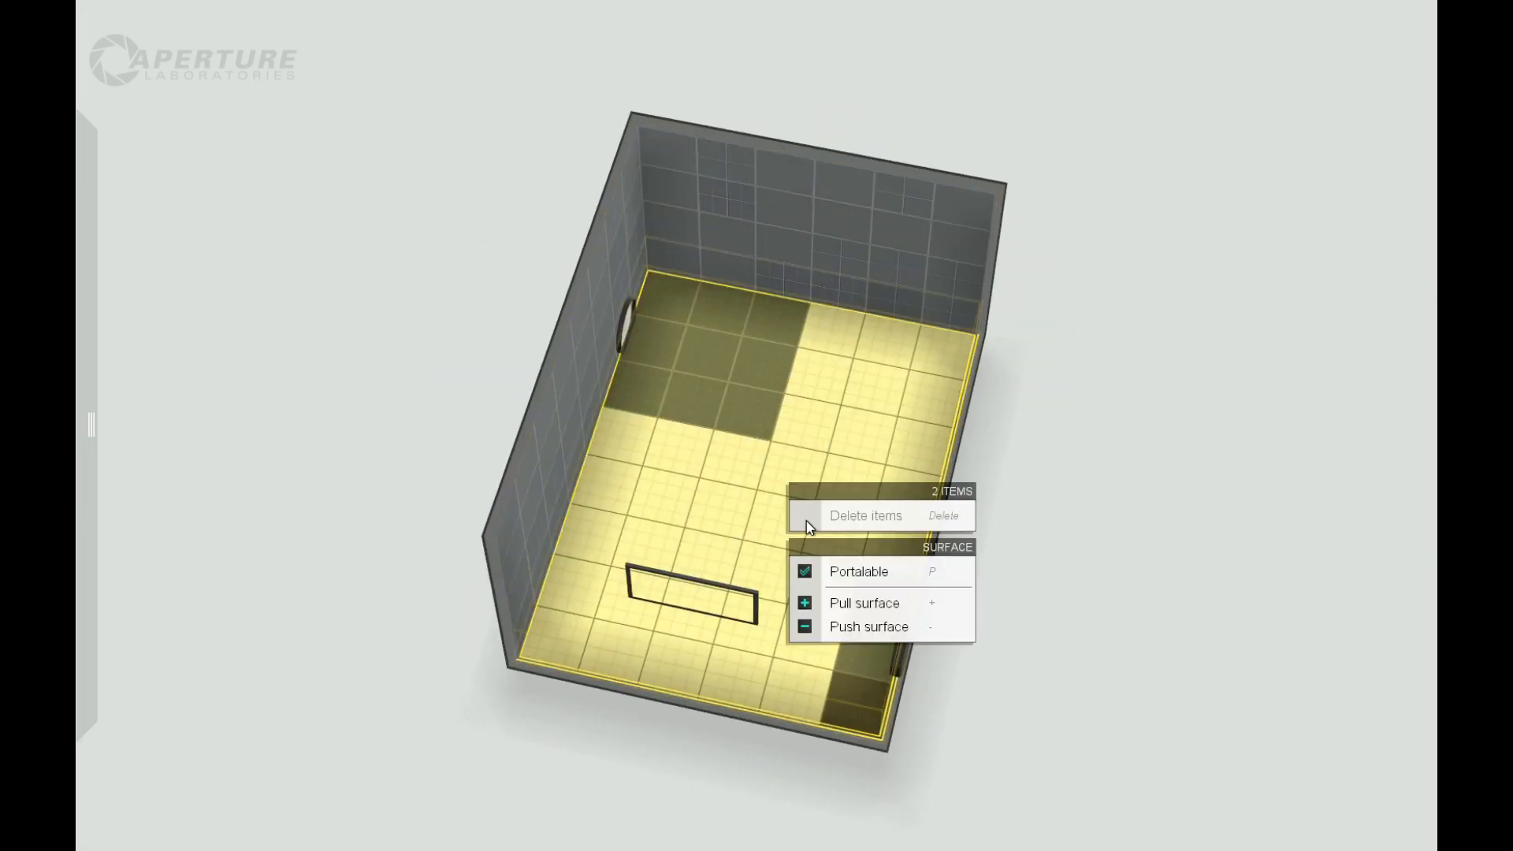
left_click(820, 572)
Step: Lengthen the chamber considerably by pulling out the wall opposite the entrance door
right_click_drag(248, 523, 787, 306)
left_click(786, 306)
right_click_drag(1272, 282, 1147, 478)
left_click_drag(1005, 369, 1415, 315)
mouse_move(1269, 659)
right_mouse_down()
mouse_move(1133, 454)
mouse_move(1152, 626)
mouse_move(1289, 645)
right_mouse_up()
left_click_drag(1218, 300, 1379, 229)
right_click_drag(1236, 540, 984, 820)
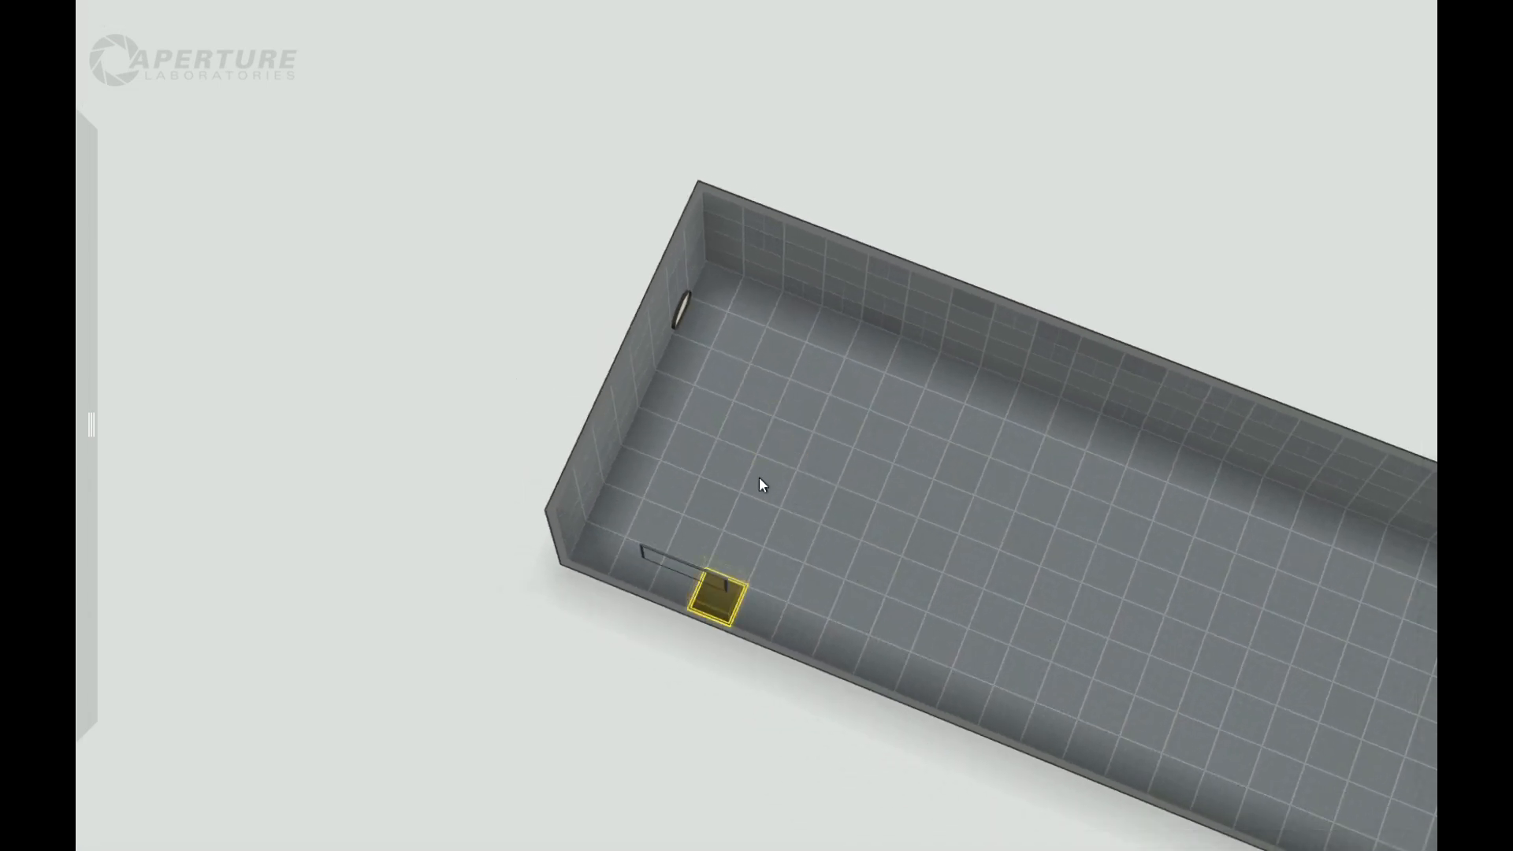
Step: Raise a one-tile-wide strip of floor across the chamber's full width, a few tiles in front of the entrance
left_click(832, 331, "shift")
left_click_drag(800, 463, 798, 465)
right_click_drag(759, 657, 723, 798)
Step: Place a faith plate on the entrance-side floor and aim its target beyond the raised strip, near the front wall
mouse_move(88, 442)
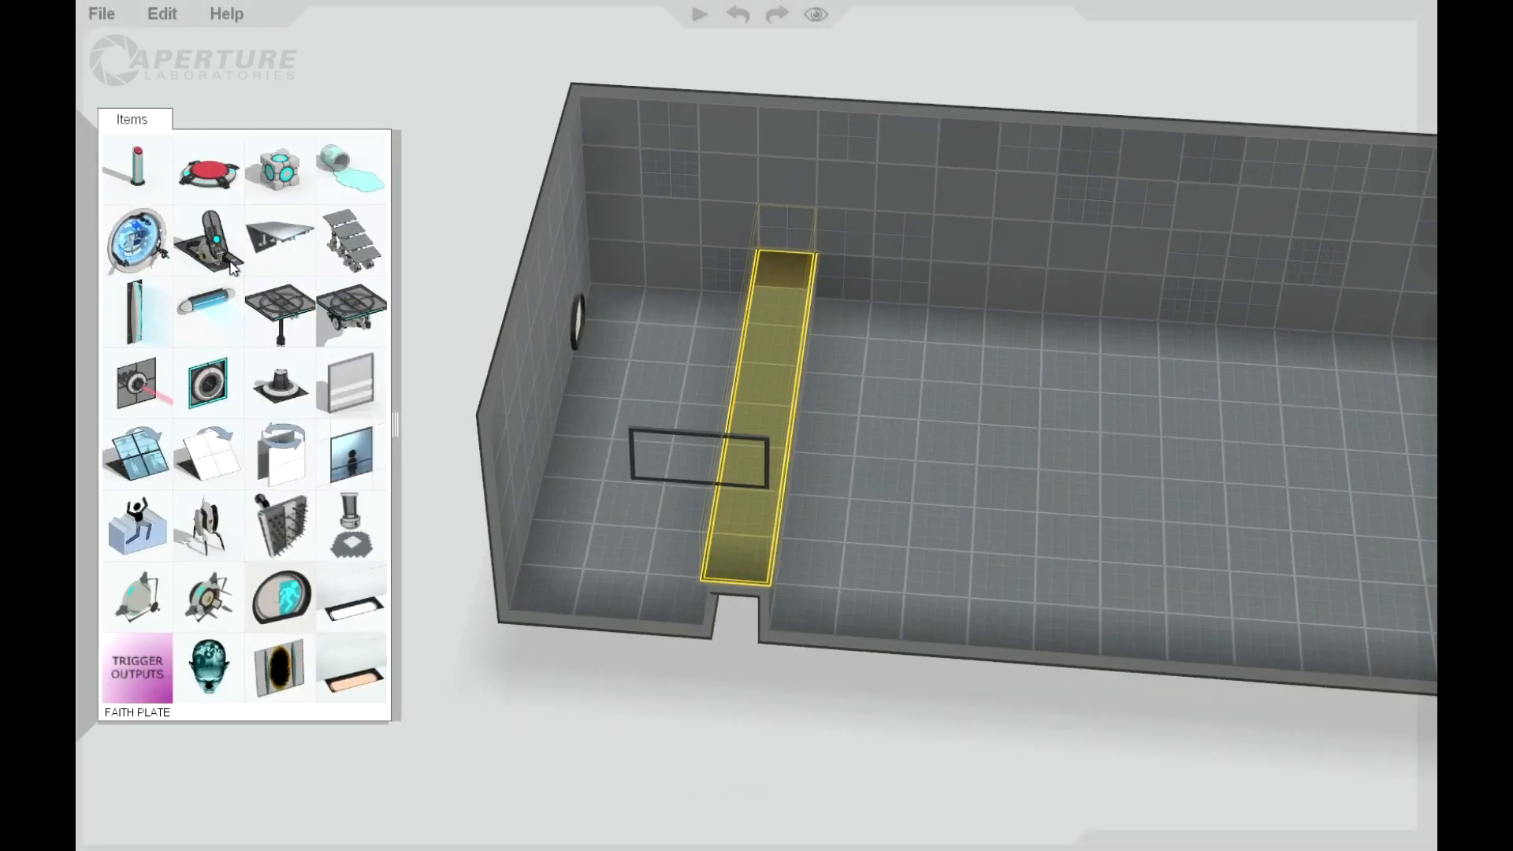
left_click_drag(231, 260, 651, 339)
left_click_drag(1045, 490, 937, 571)
Step: Add two more faith plates in line with the first, with their targets on top of the raised strip
mouse_move(82, 276)
left_click_drag(231, 260, 762, 426)
mouse_move(85, 331)
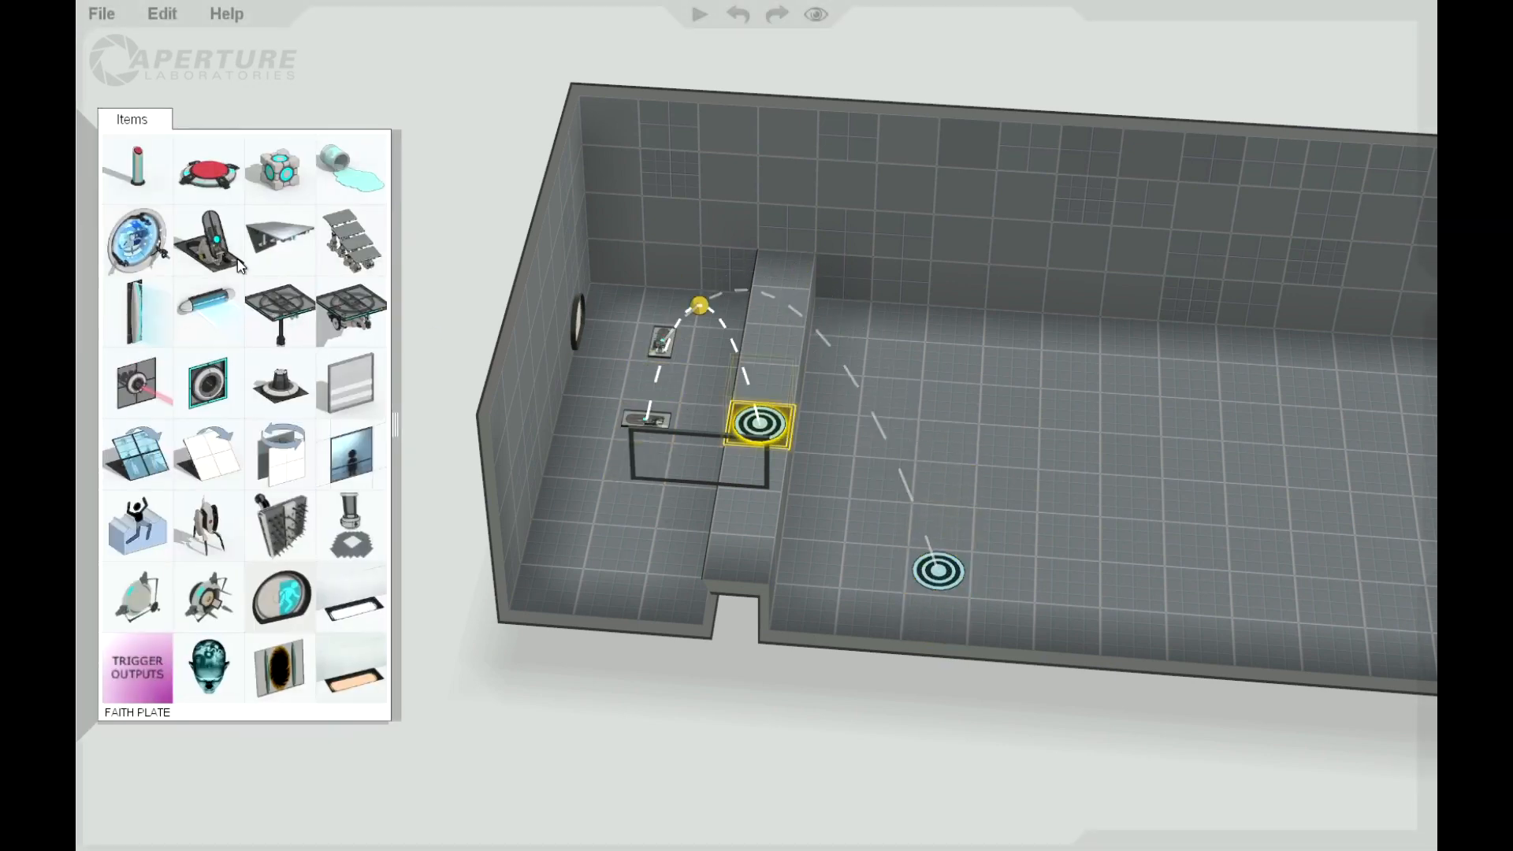
left_click_drag(224, 256, 646, 491)
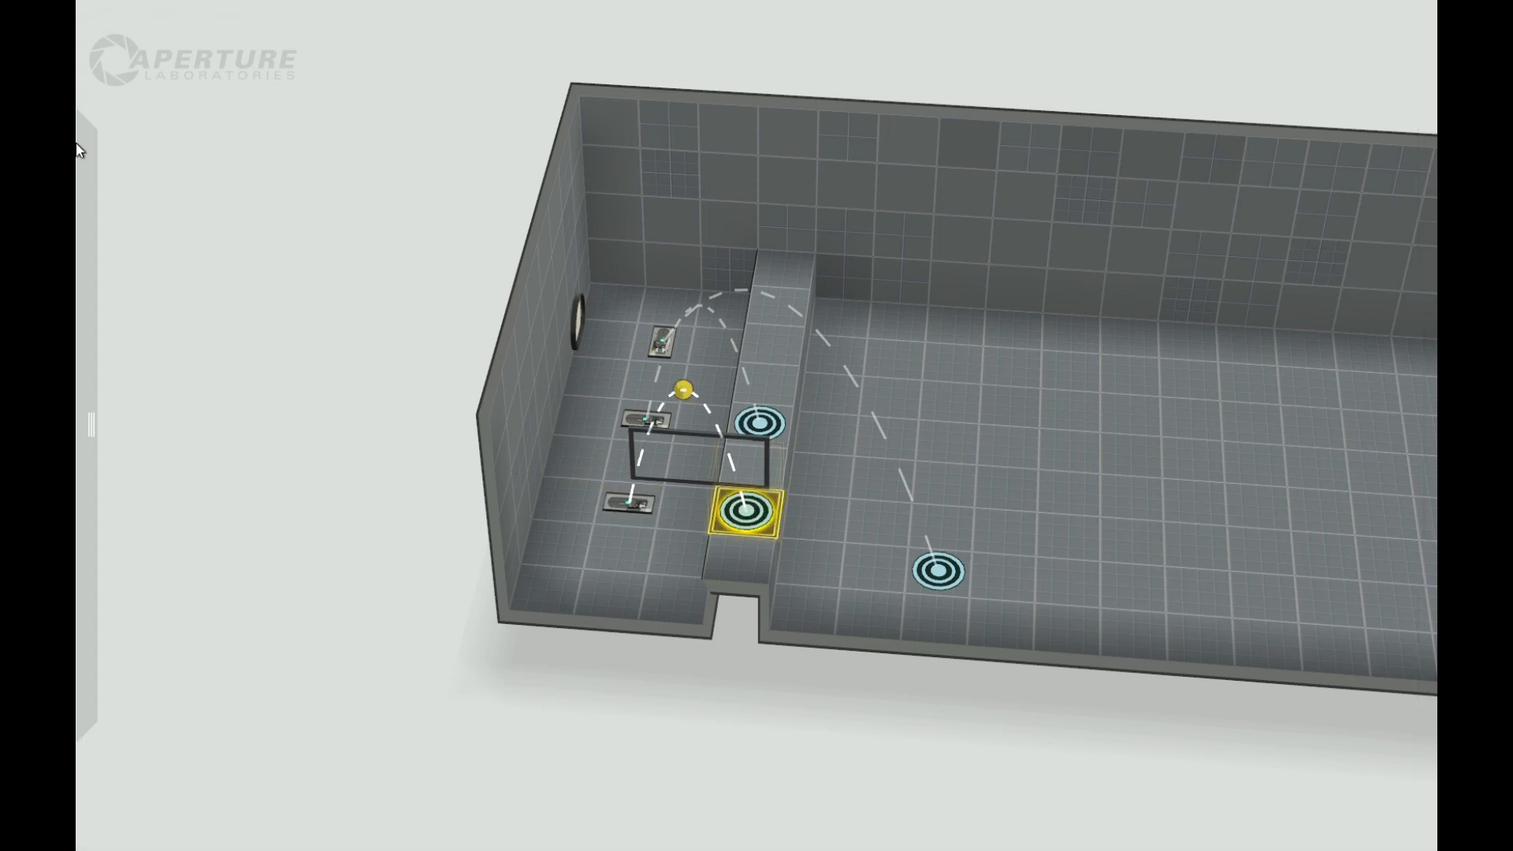
Step: Widen the chamber by pulling the long back wall outward by one tile
mouse_move(86, 151)
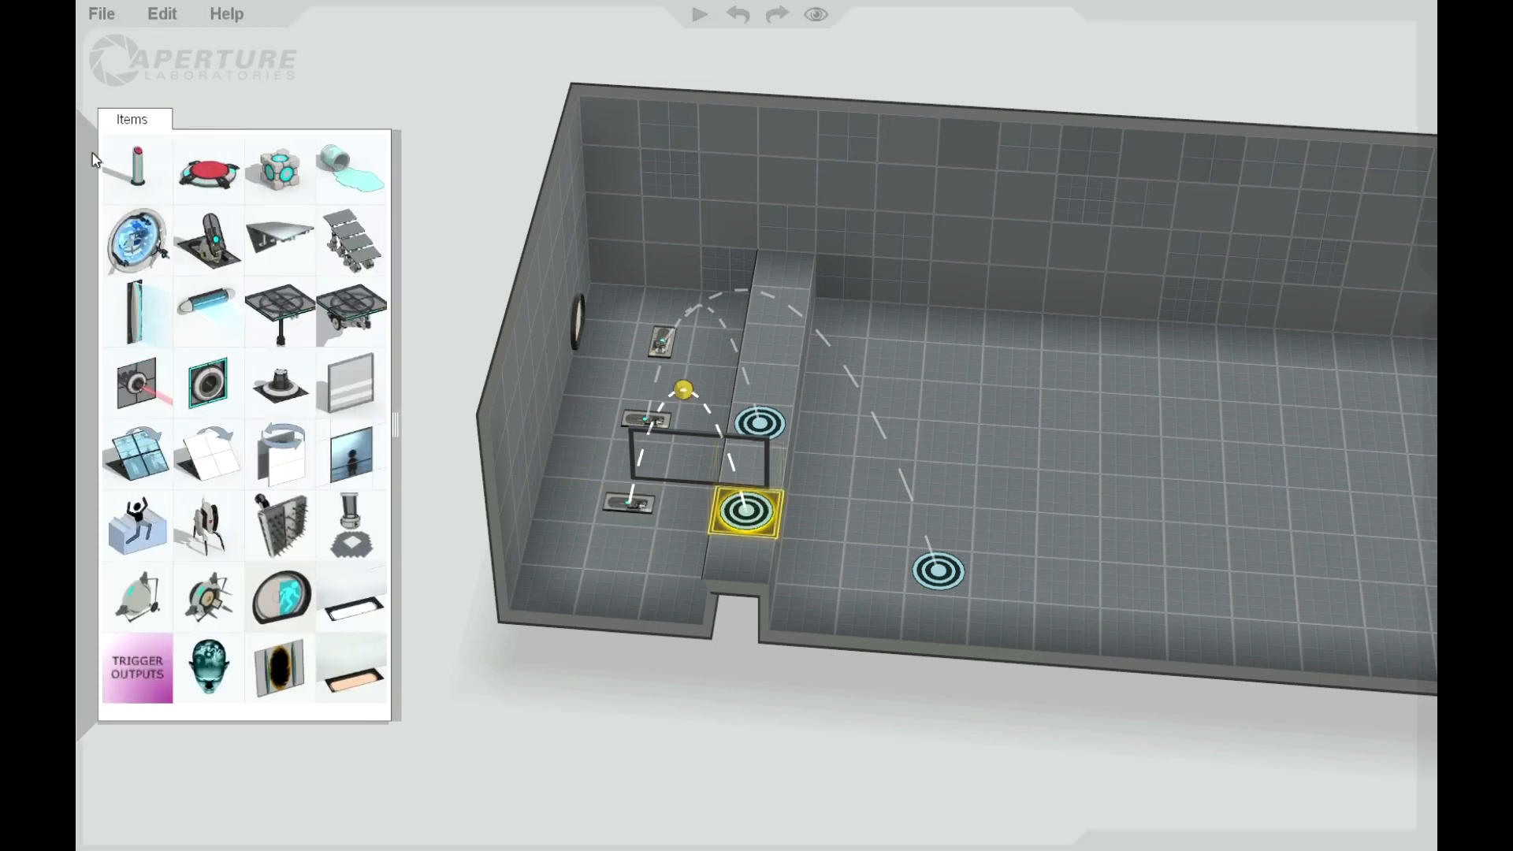
left_click(694, 175)
double_click(782, 154)
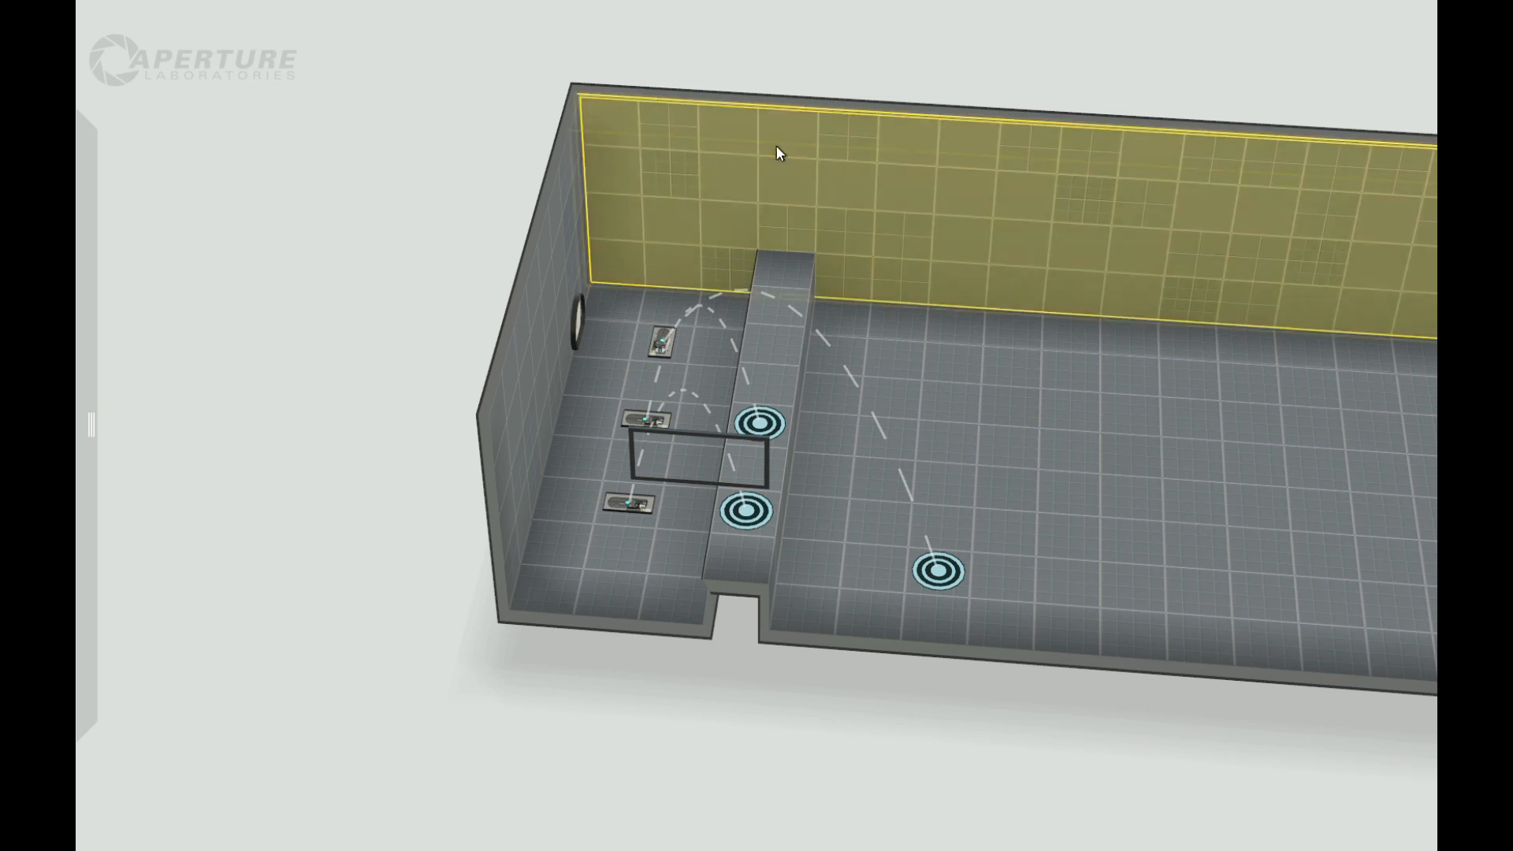
left_click_drag(790, 96, 791, 56)
Step: Shift the three faith plates toward the back wall and move the entrance door toward the middle of its wall
left_click_drag(662, 341, 670, 308)
left_click_drag(651, 421, 656, 383)
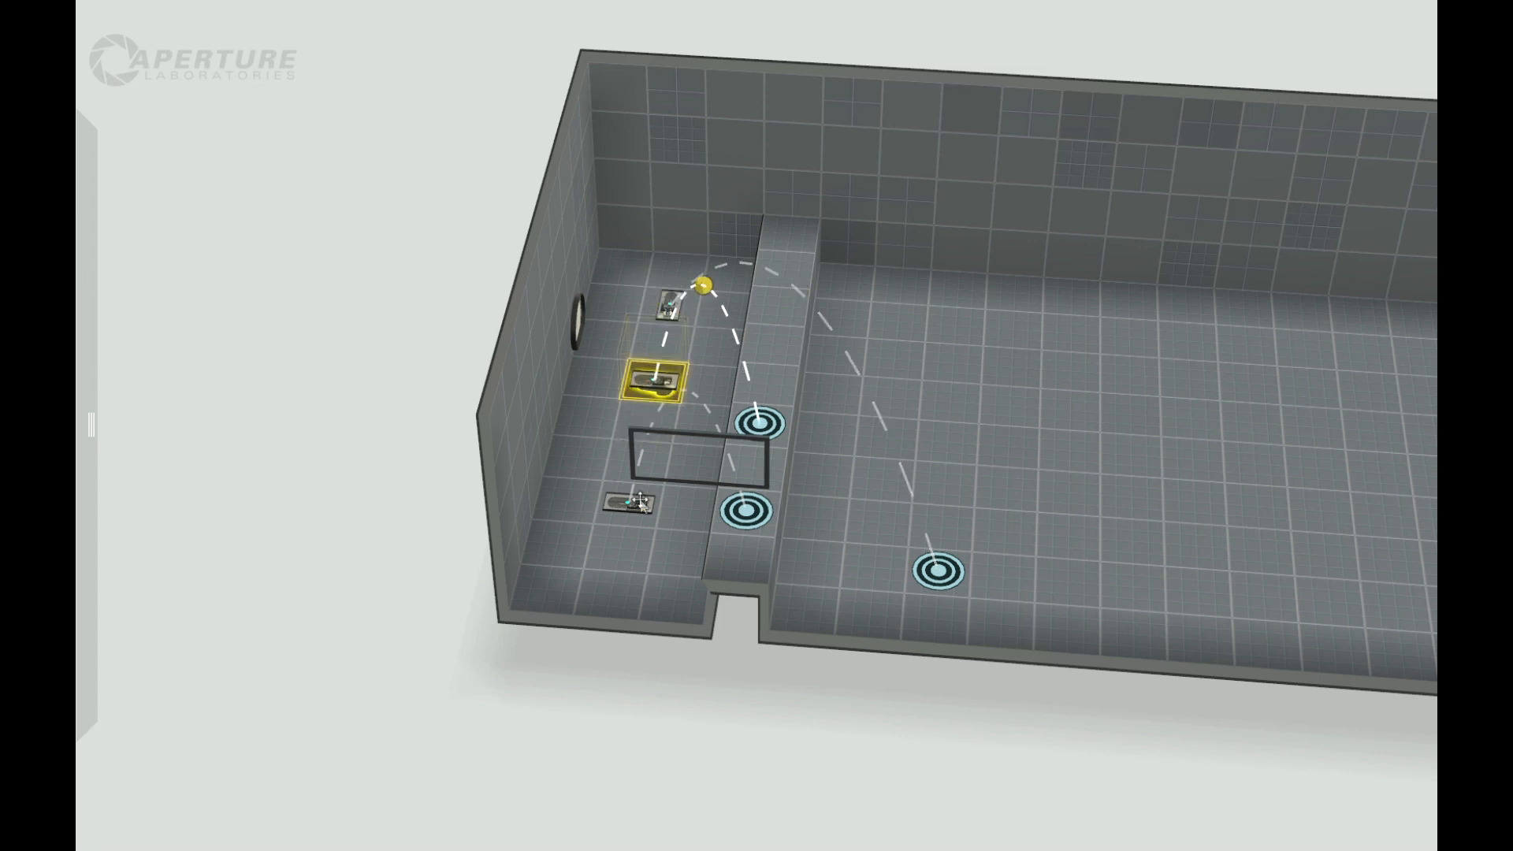
left_click_drag(635, 498, 645, 456)
left_click_drag(574, 347, 557, 402)
Step: Add a fourth faith plate near the front wall and aim its target past the raised strip toward the back wall
mouse_move(89, 225)
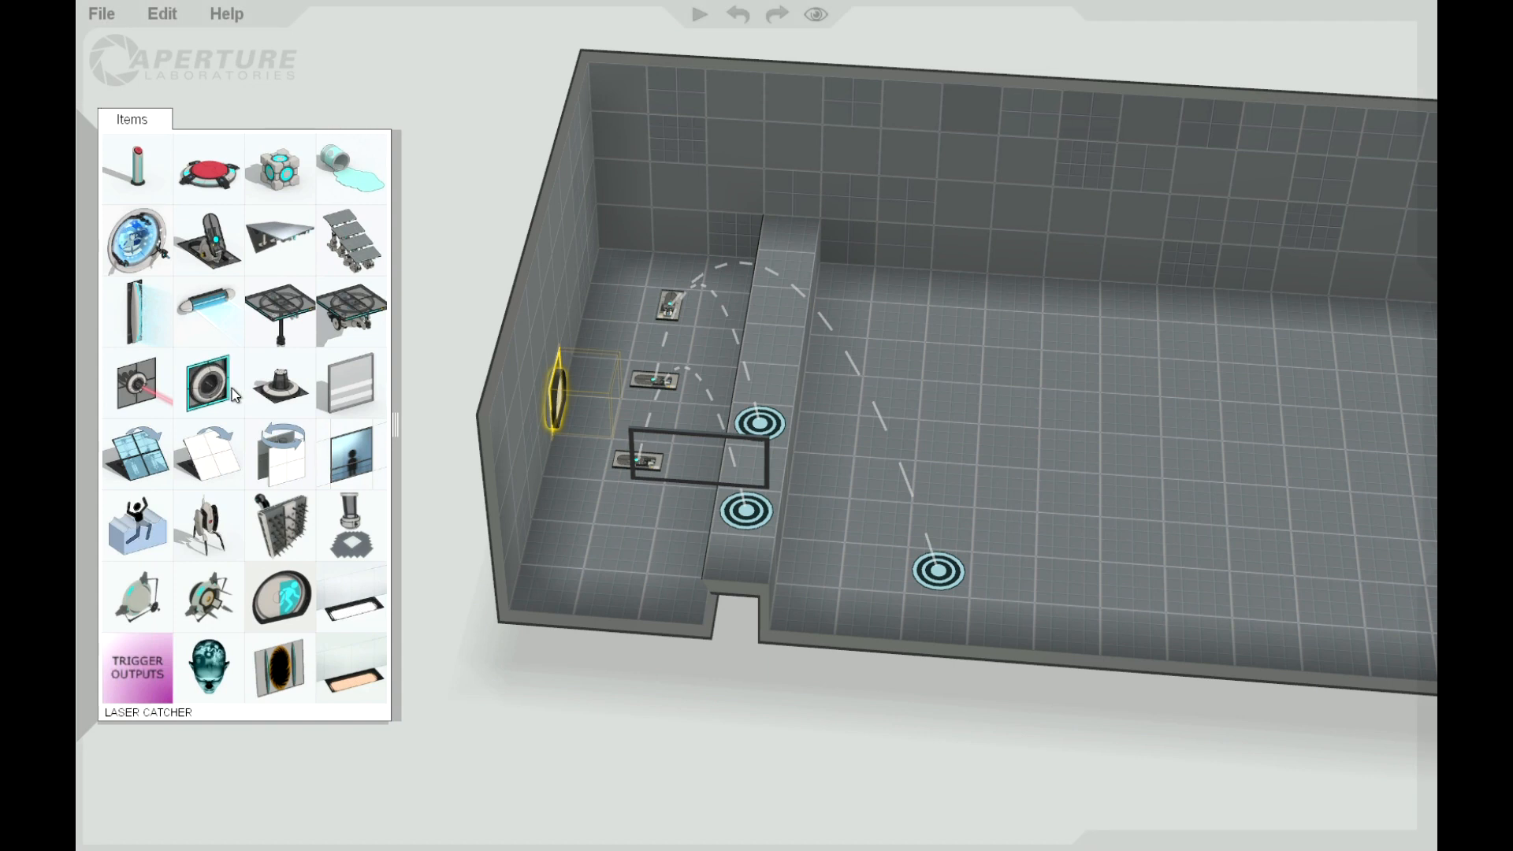
left_click_drag(209, 240, 611, 524)
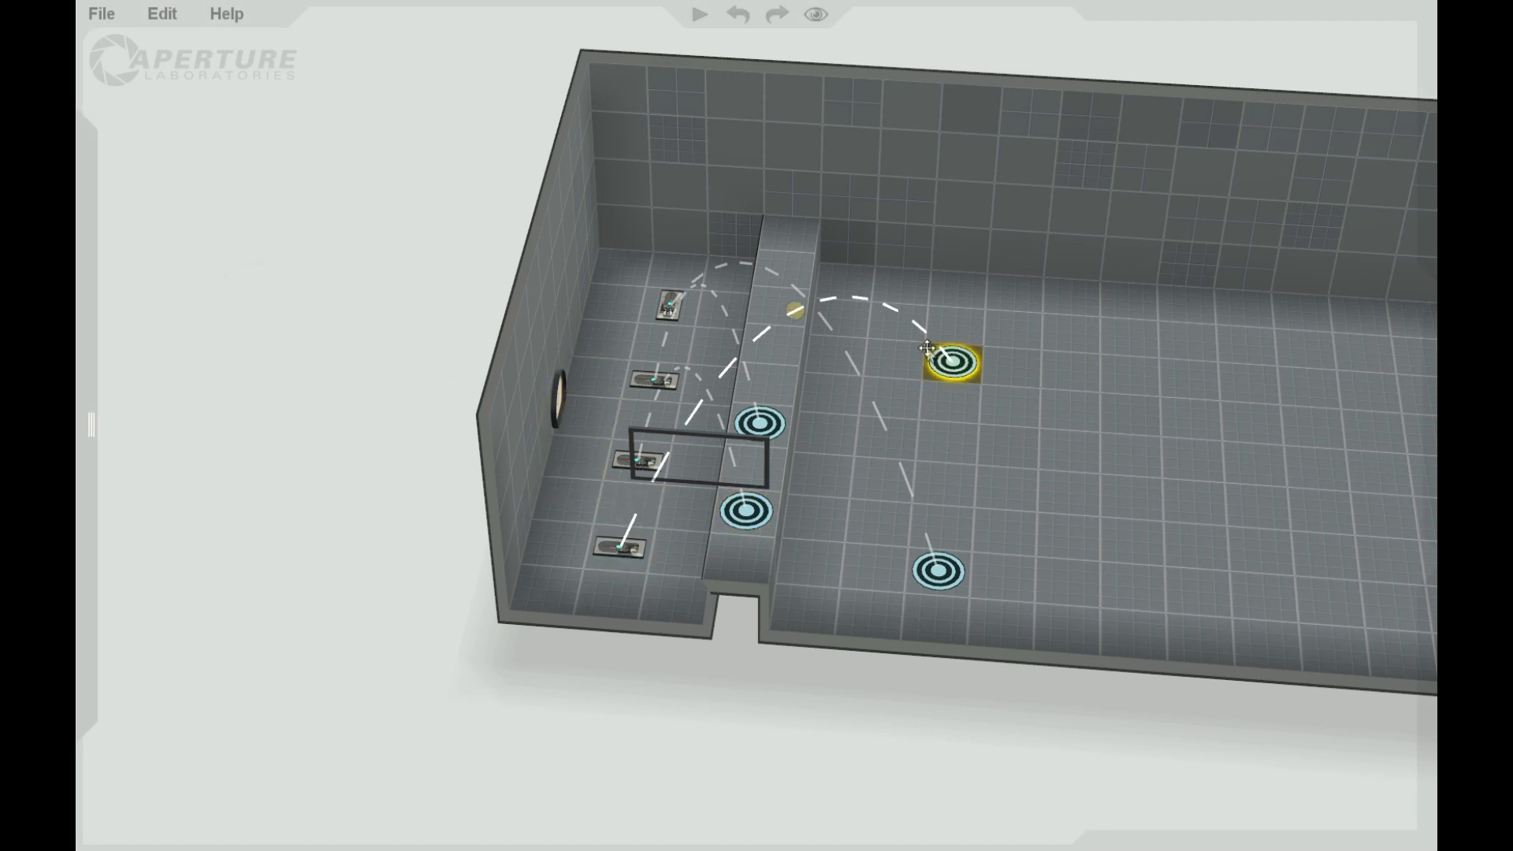
left_click(894, 359)
left_click_drag(766, 658, 854, 659)
right_click_drag(855, 660, 685, 821)
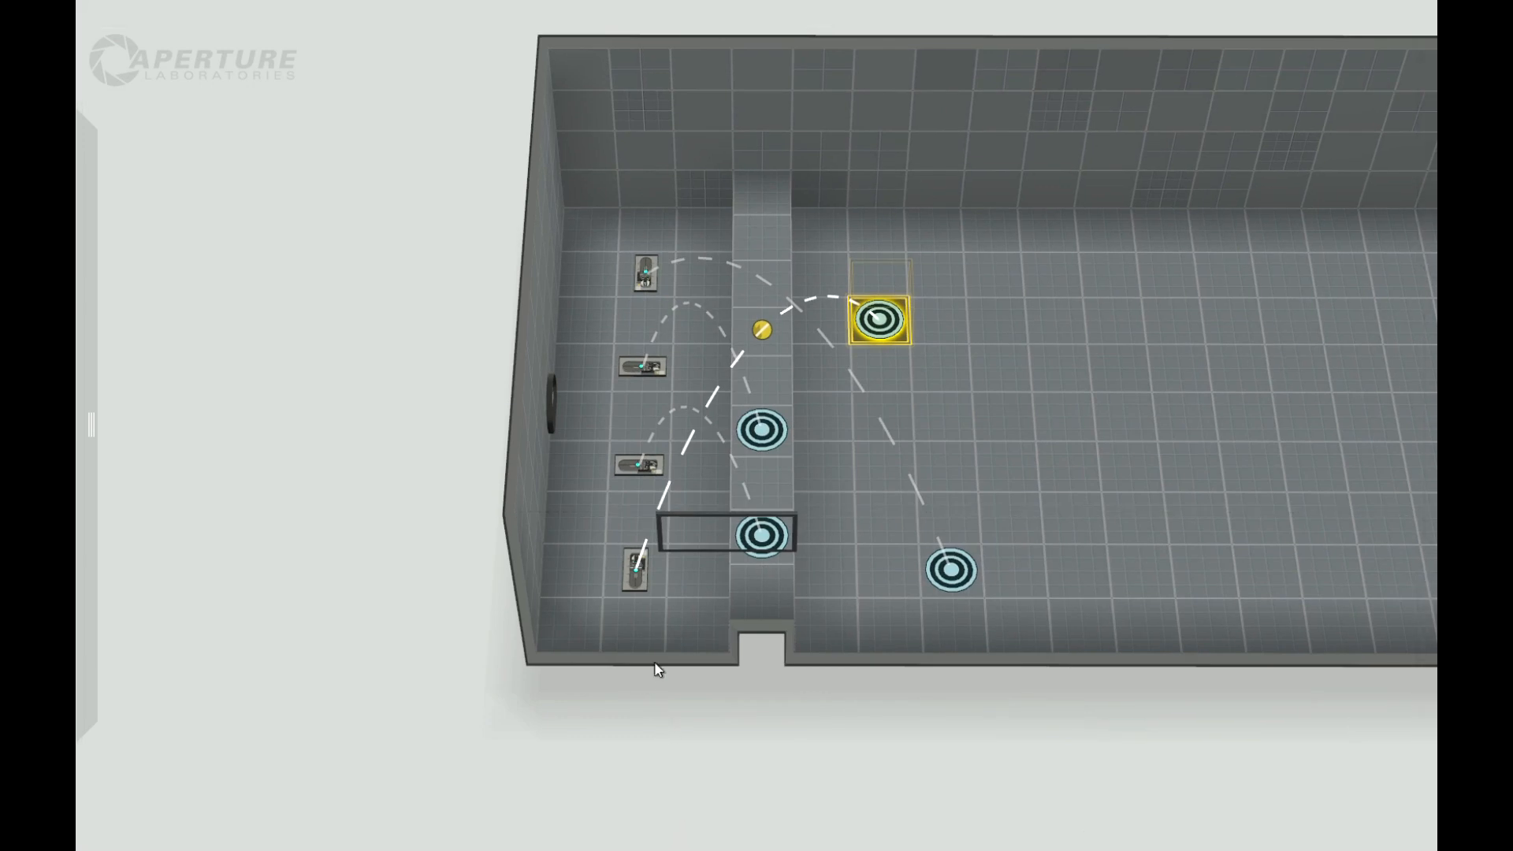
Step: Place a cube with its dropper between the two middle faith plates and set its cube type to Companion
mouse_move(89, 198)
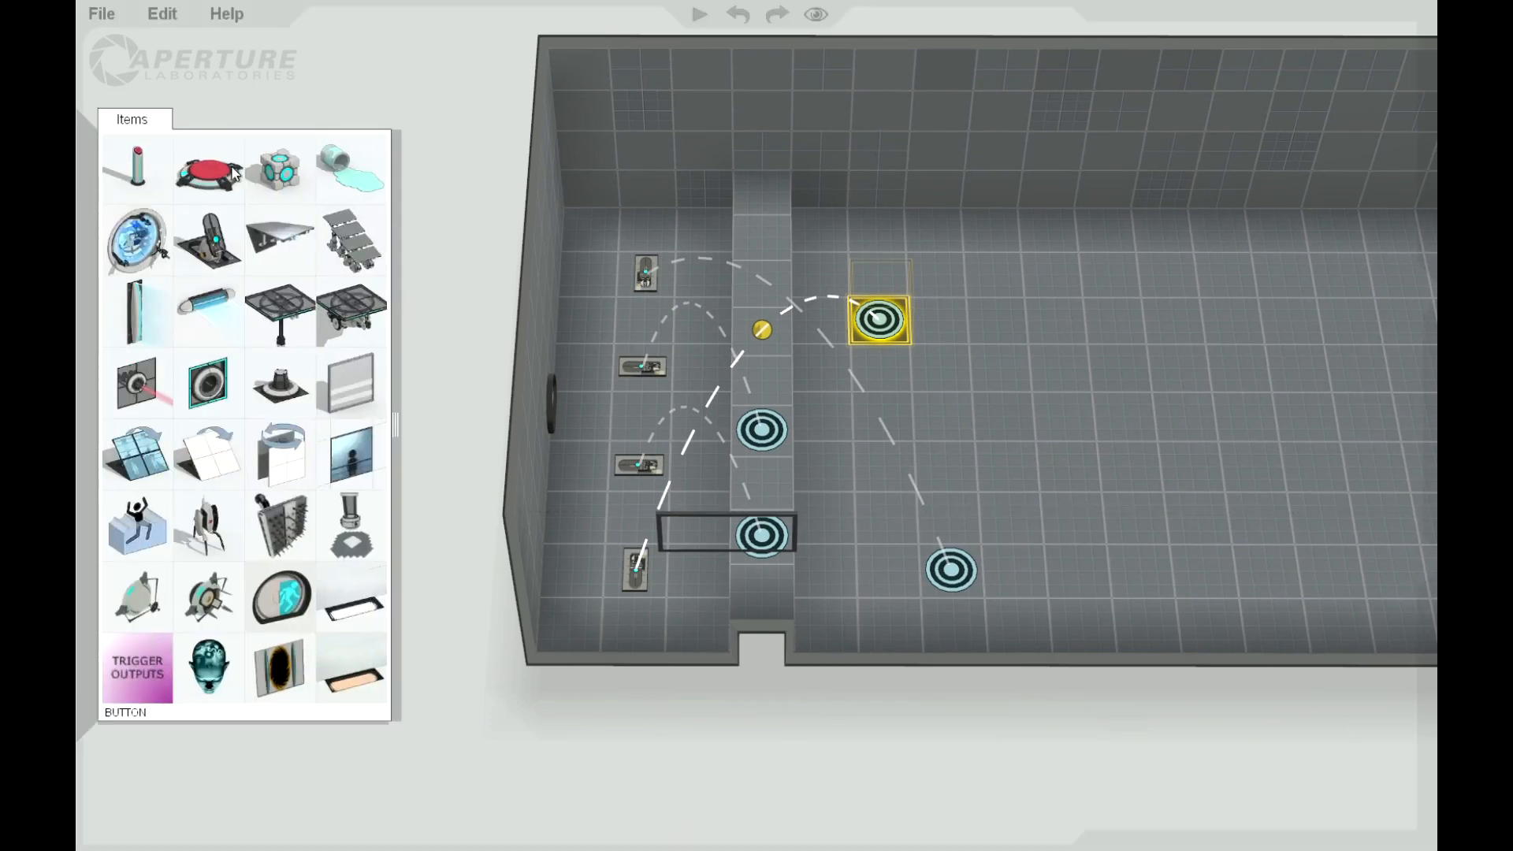
left_click_drag(279, 168, 641, 415)
right_click(640, 414)
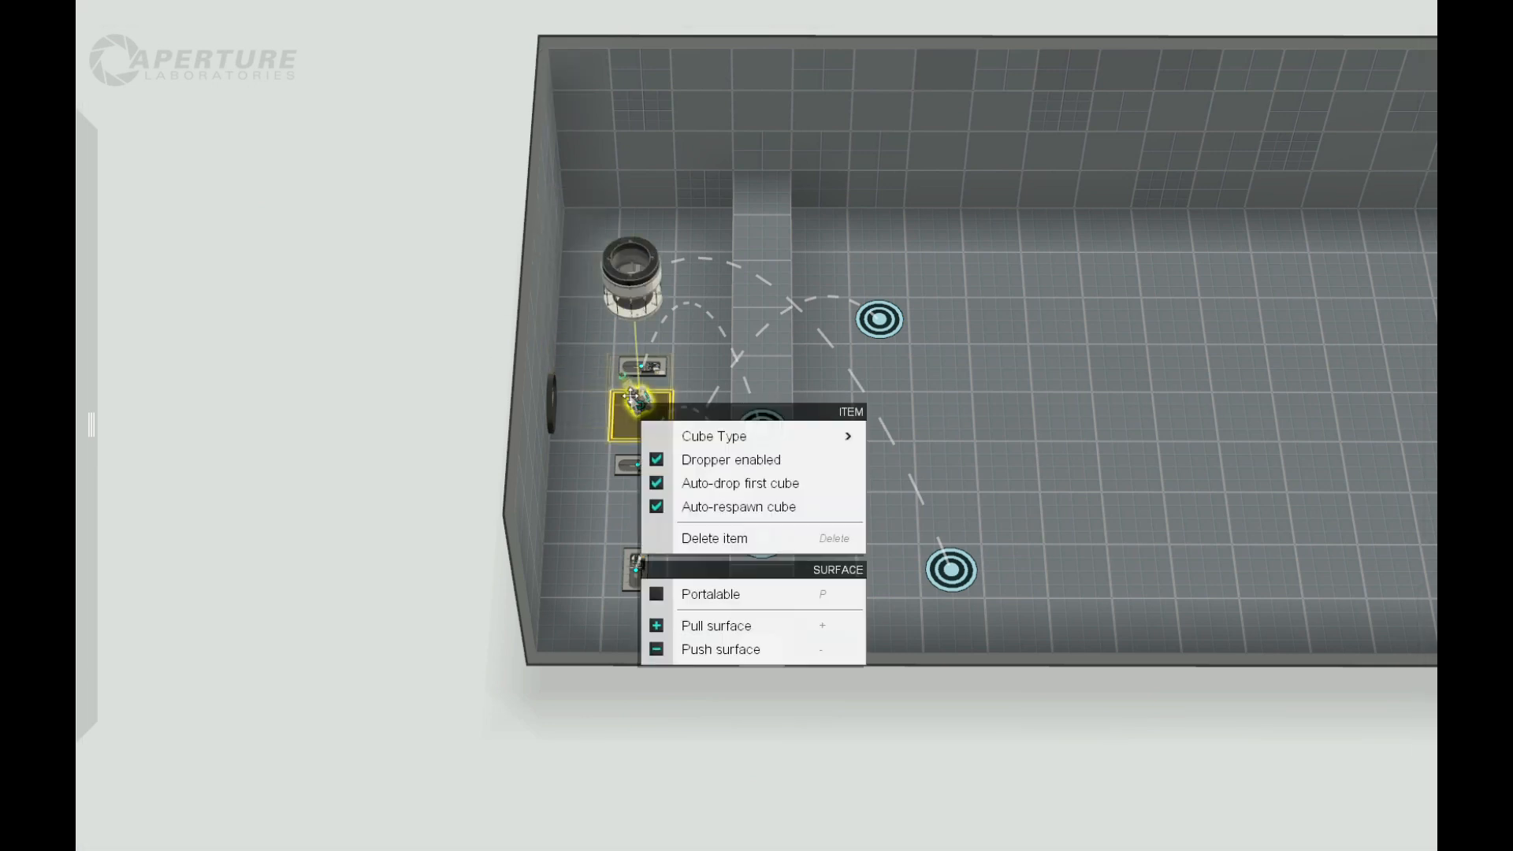
mouse_move(811, 437)
left_click(967, 516)
left_click(966, 489)
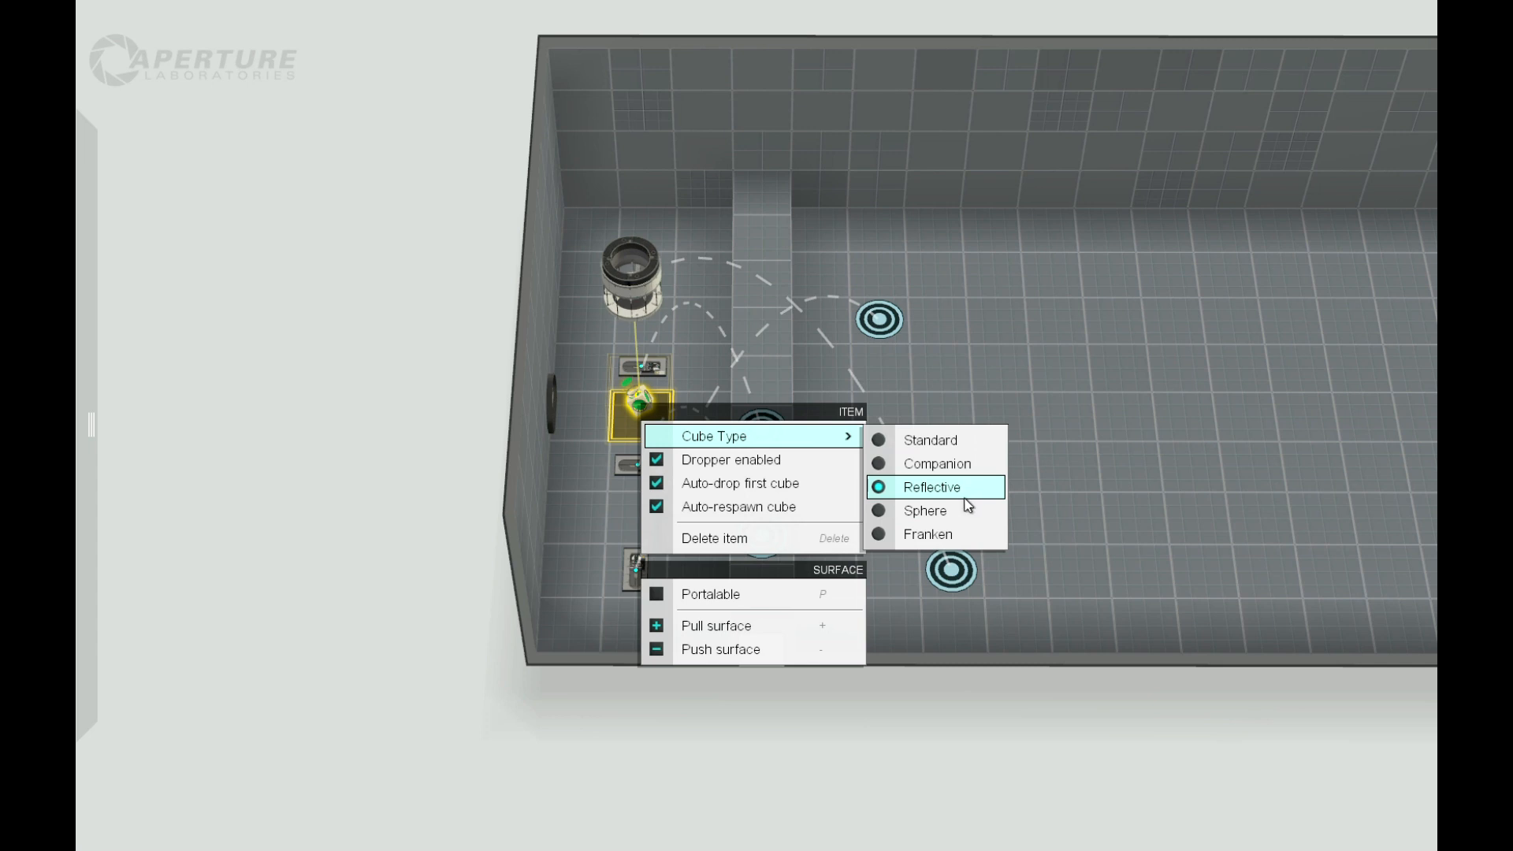
left_click(968, 508)
left_click(963, 533)
left_click(955, 463)
left_click(955, 465)
left_click(712, 704)
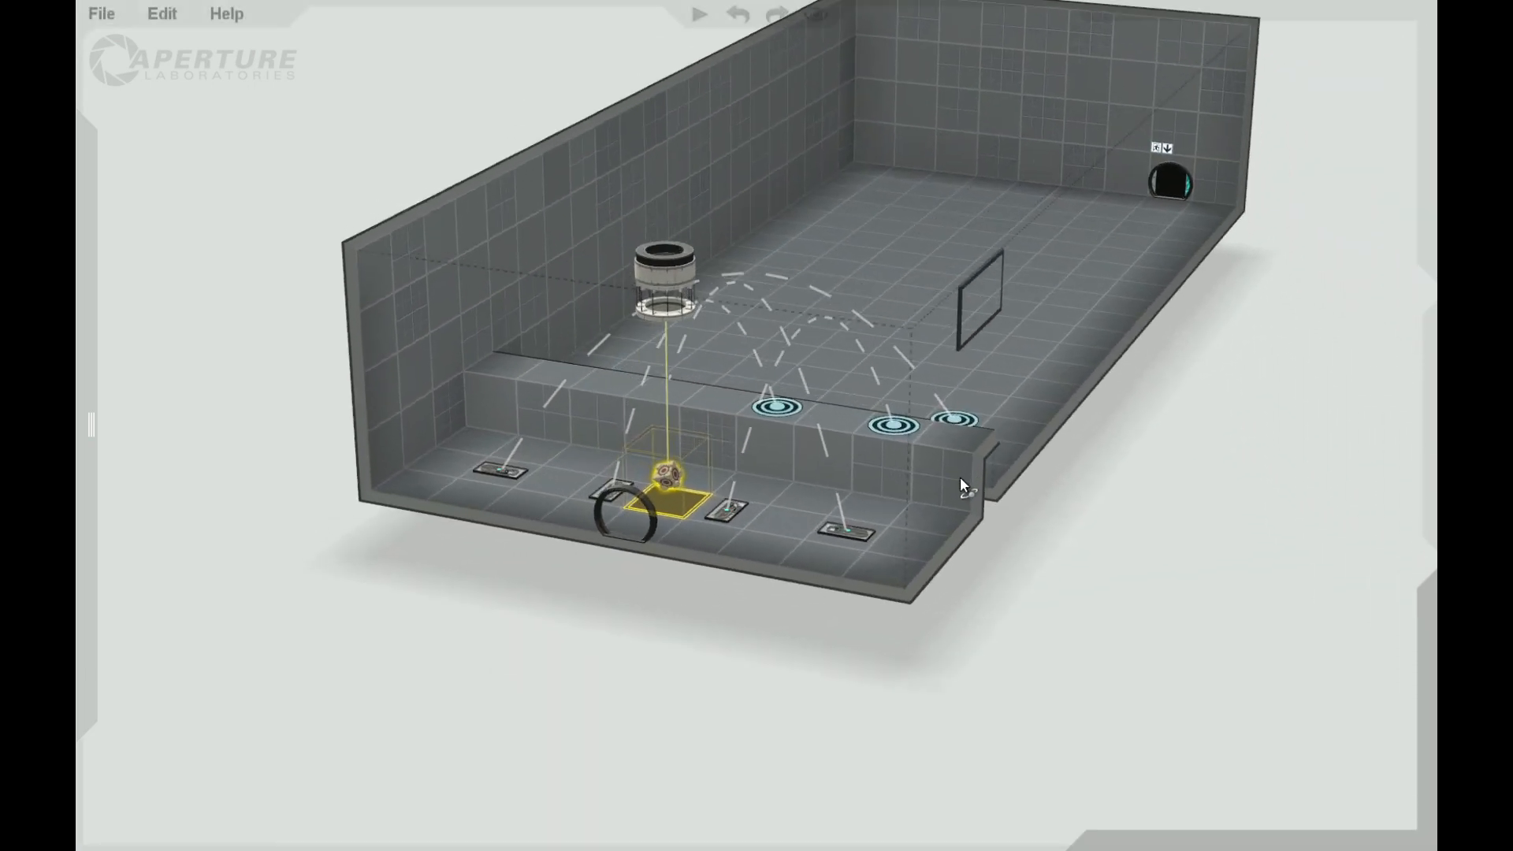
right_click_drag(960, 476, 649, 594)
left_click_drag(641, 405, 638, 402)
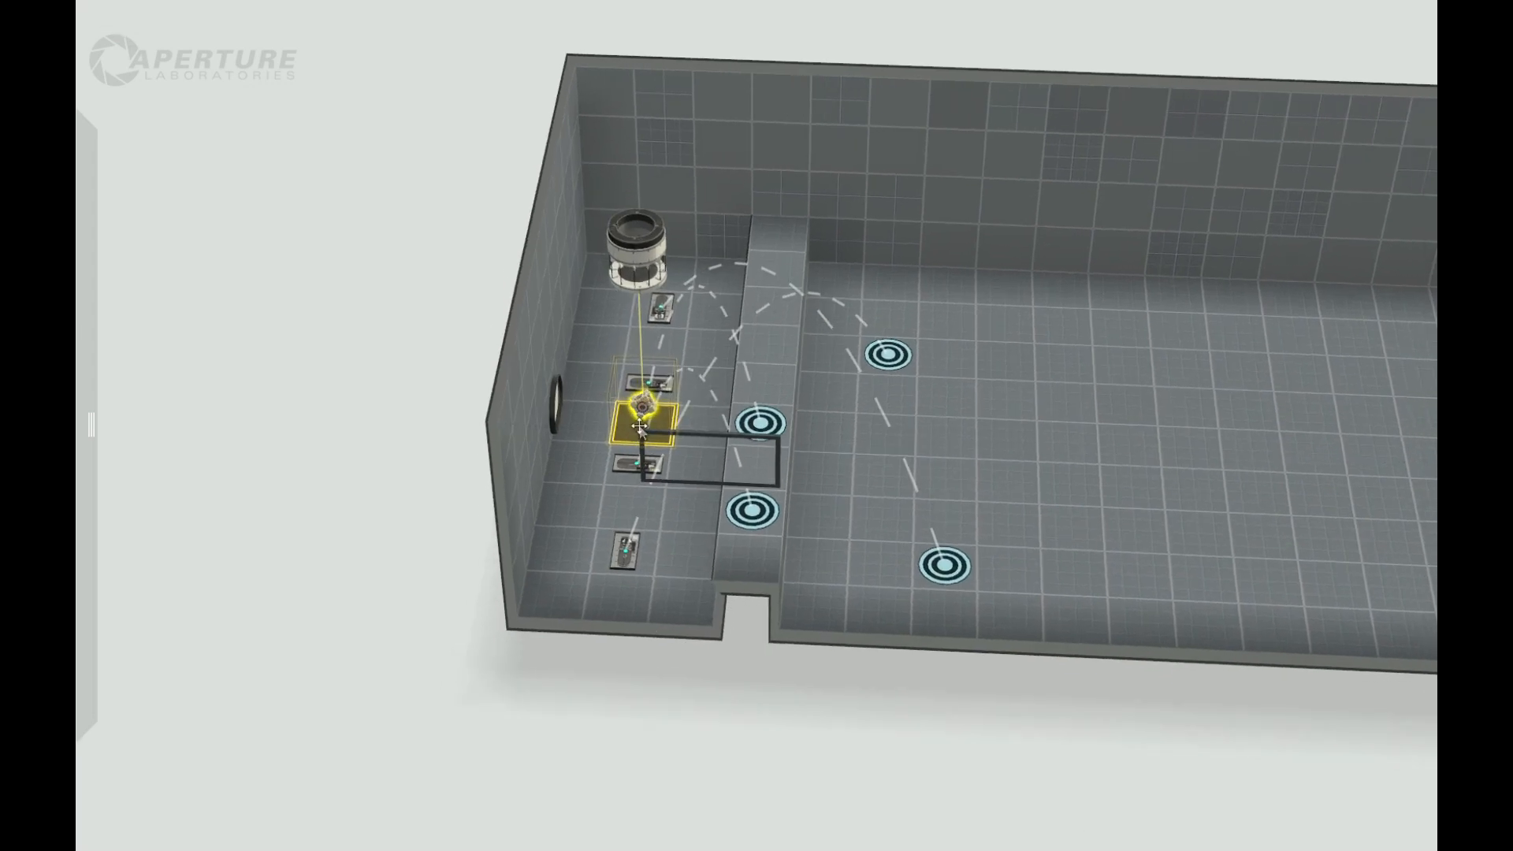
right_click_drag(412, 460, 597, 442)
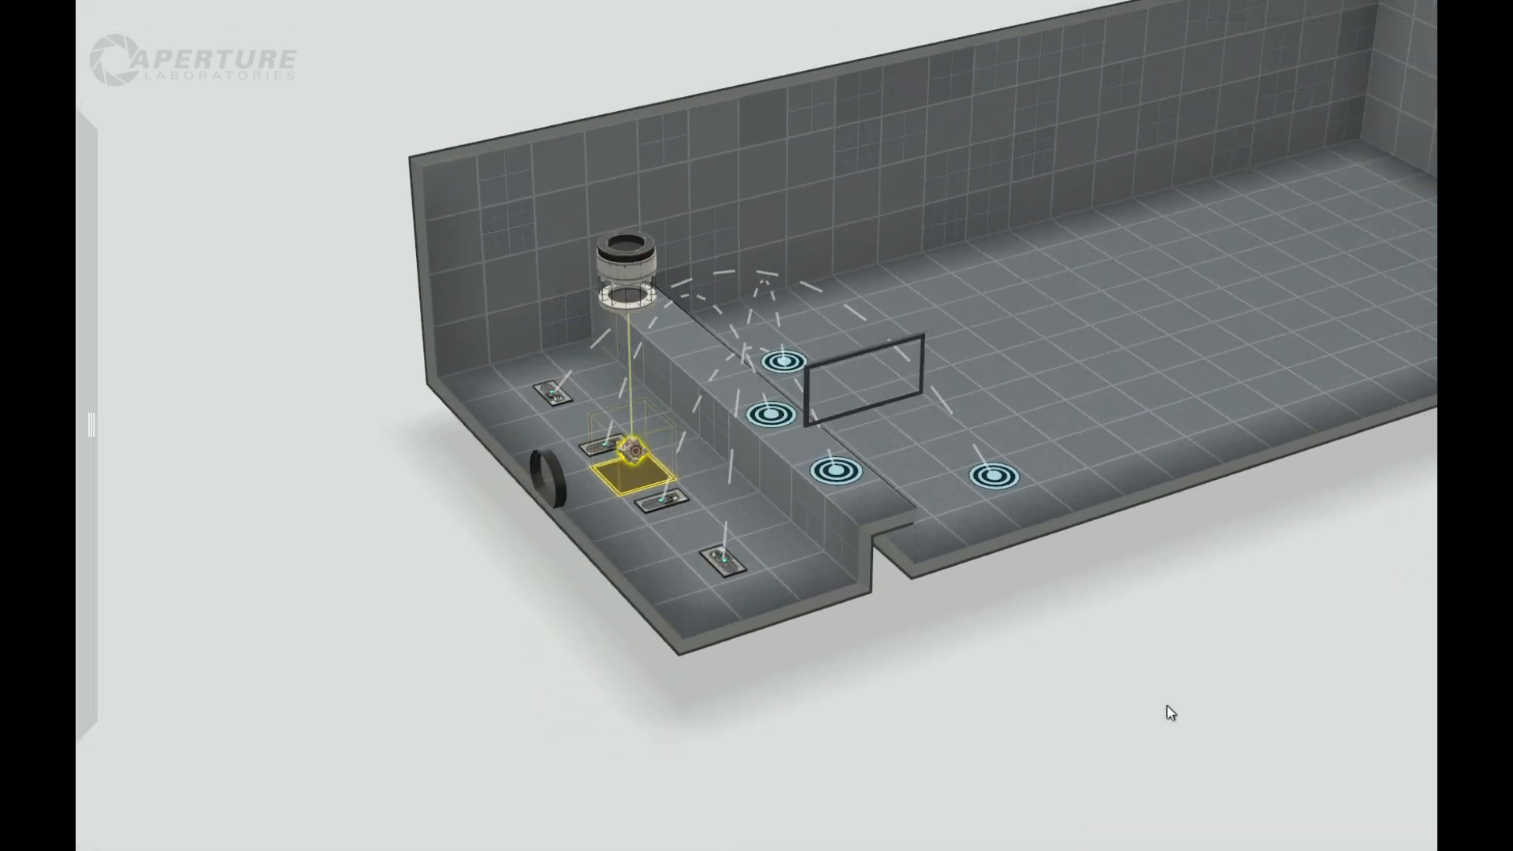
right_click_drag(1121, 689, 971, 785)
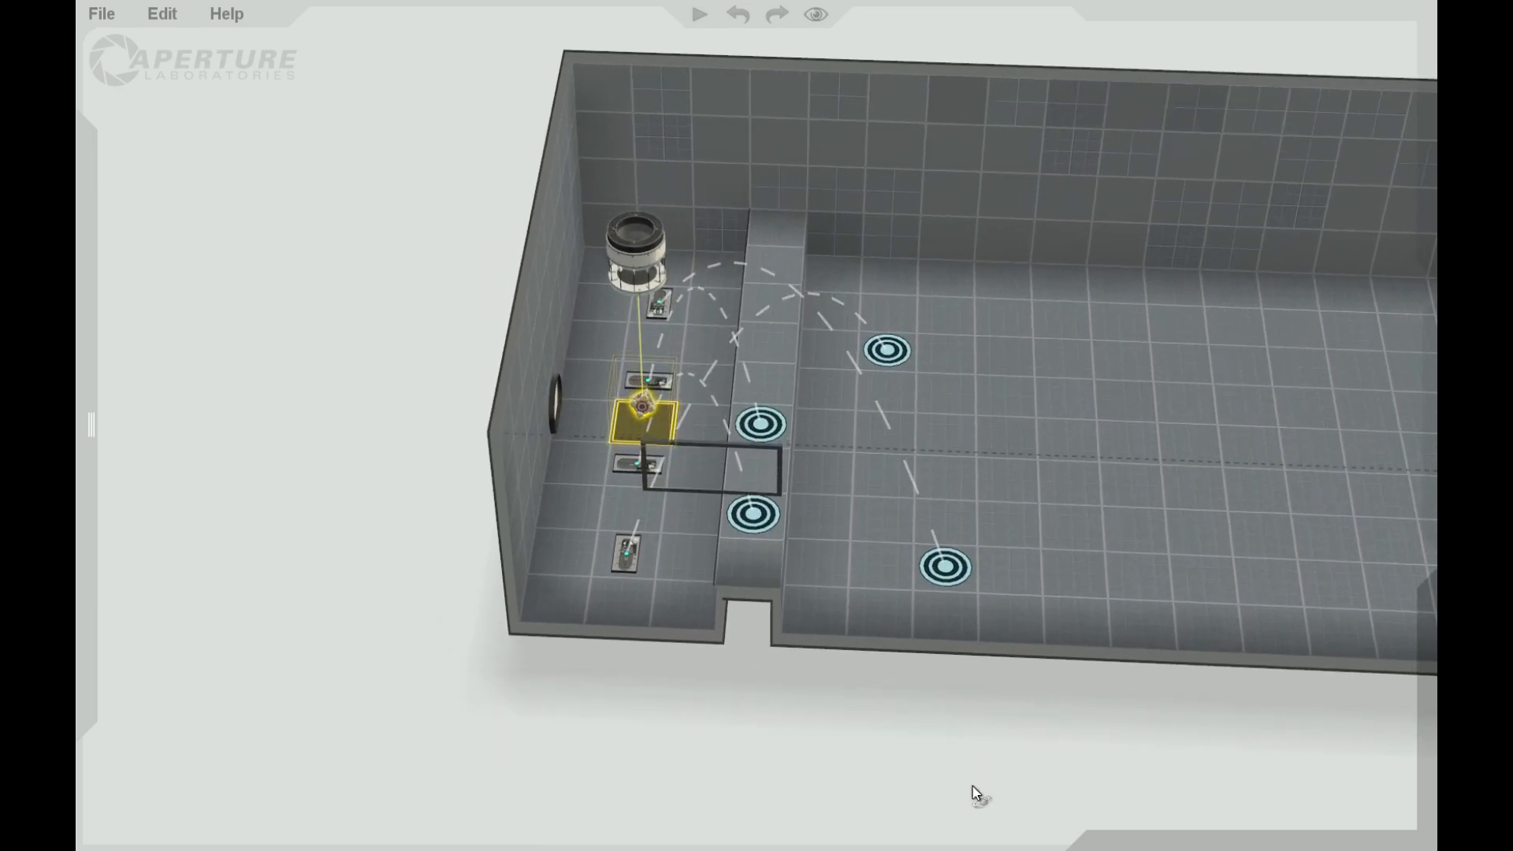
right_click_drag(389, 665, 334, 605)
left_click_drag(334, 606, 335, 598)
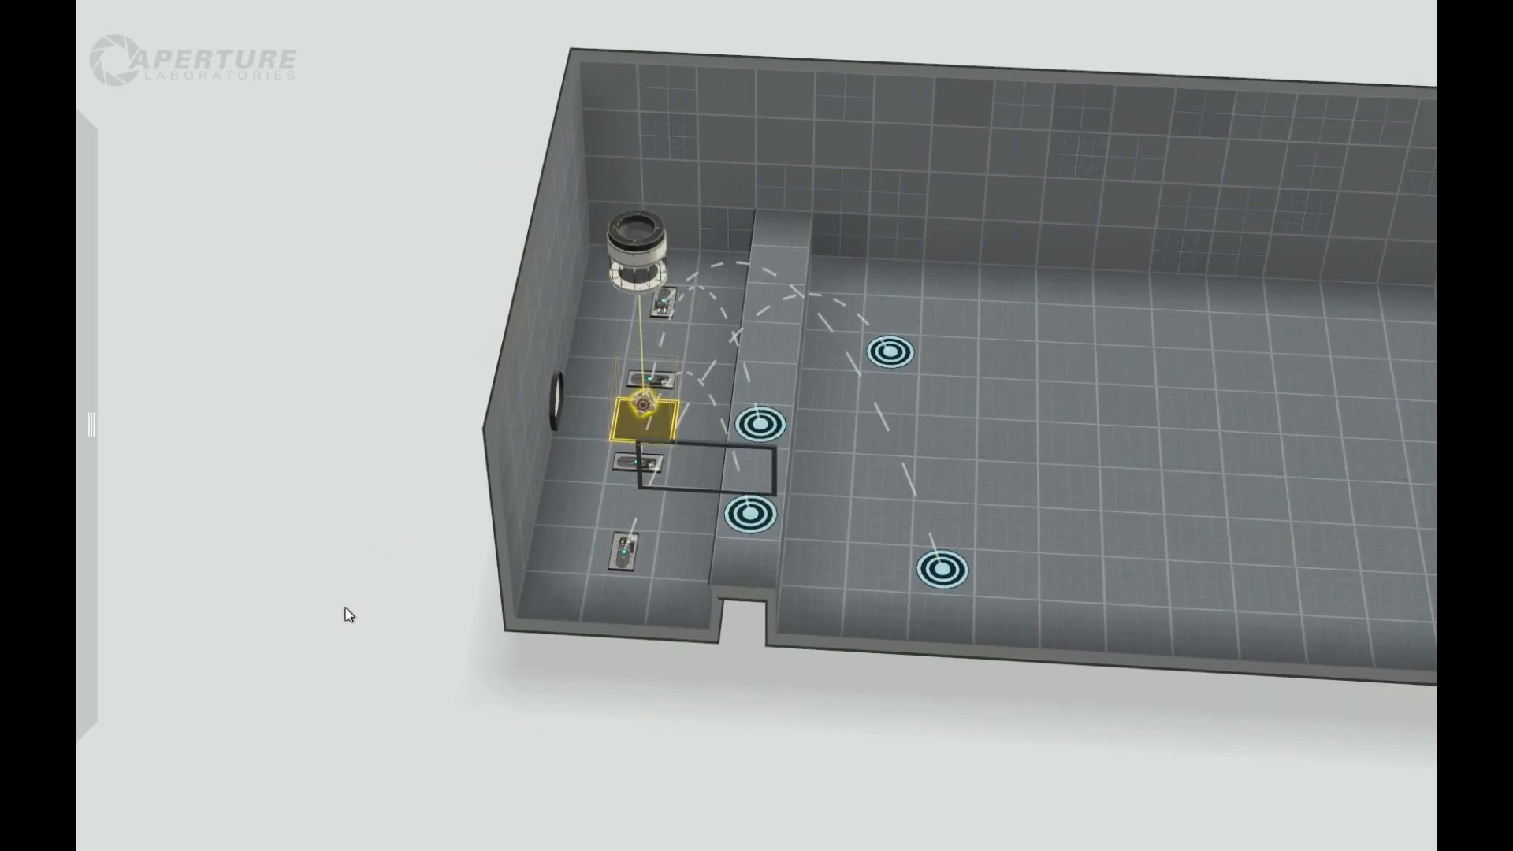
right_click_drag(368, 646, 669, 641)
right_click_drag(1367, 381, 1138, 422)
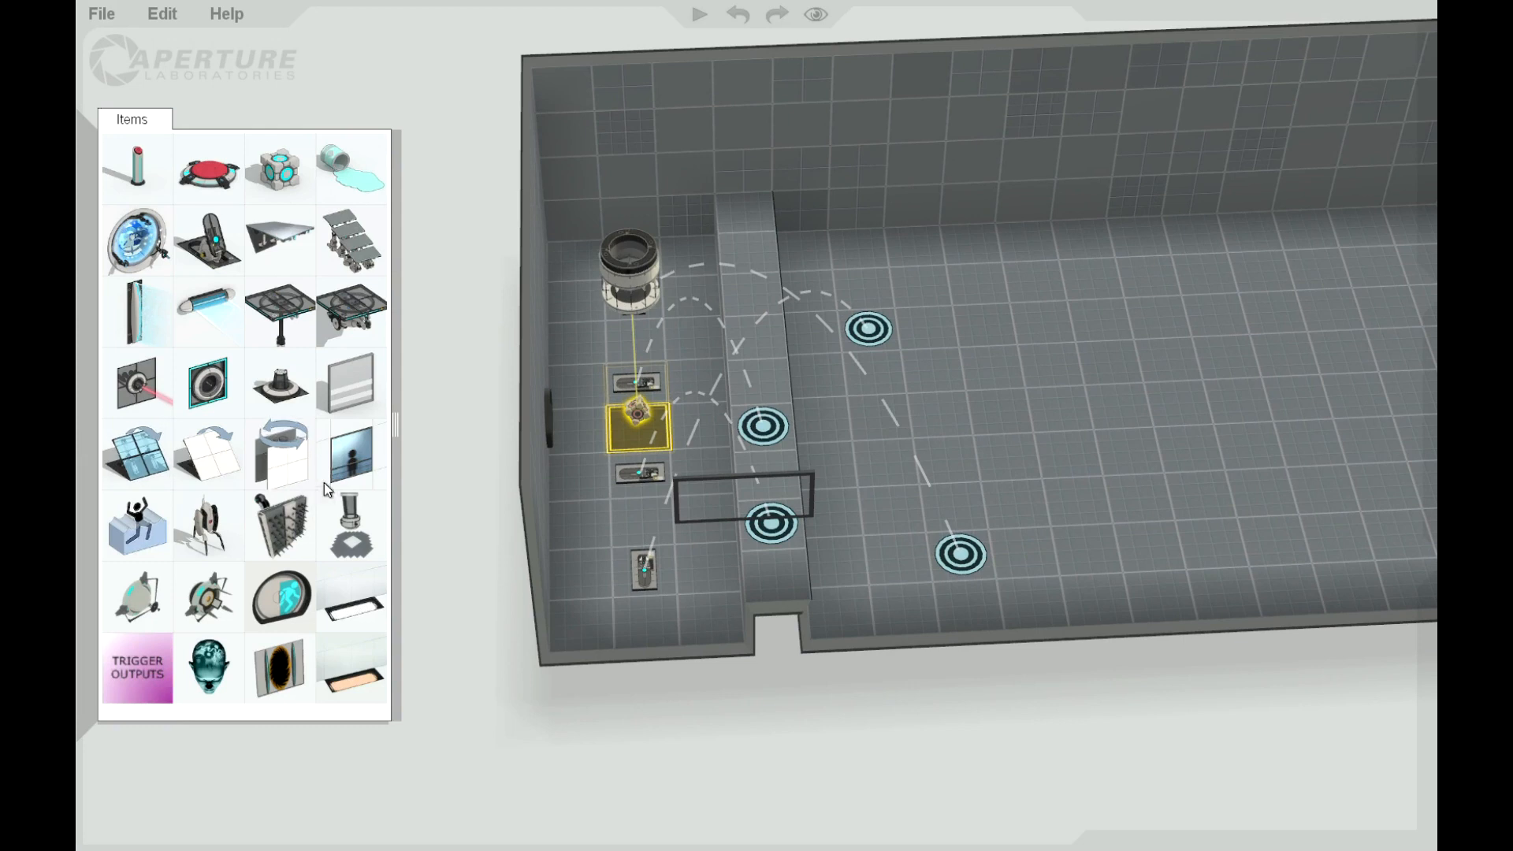
right_click_drag(432, 612, 425, 527)
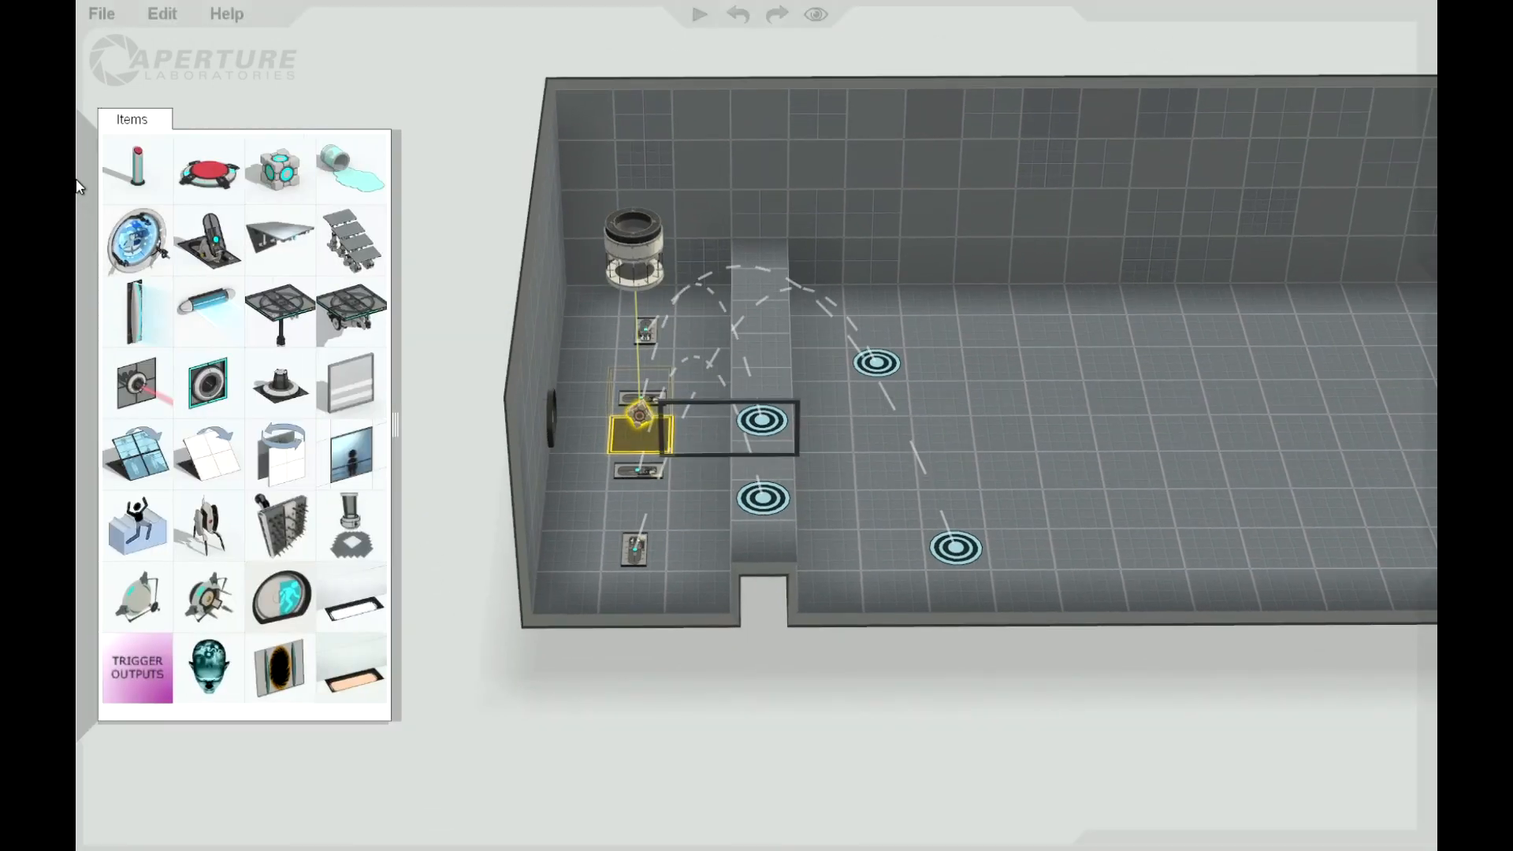
Step: Place a fizzler high on the long back wall just past the raised strip, spanning the chamber's width
left_click_drag(137, 311, 835, 116)
right_click_drag(390, 208, 739, 233)
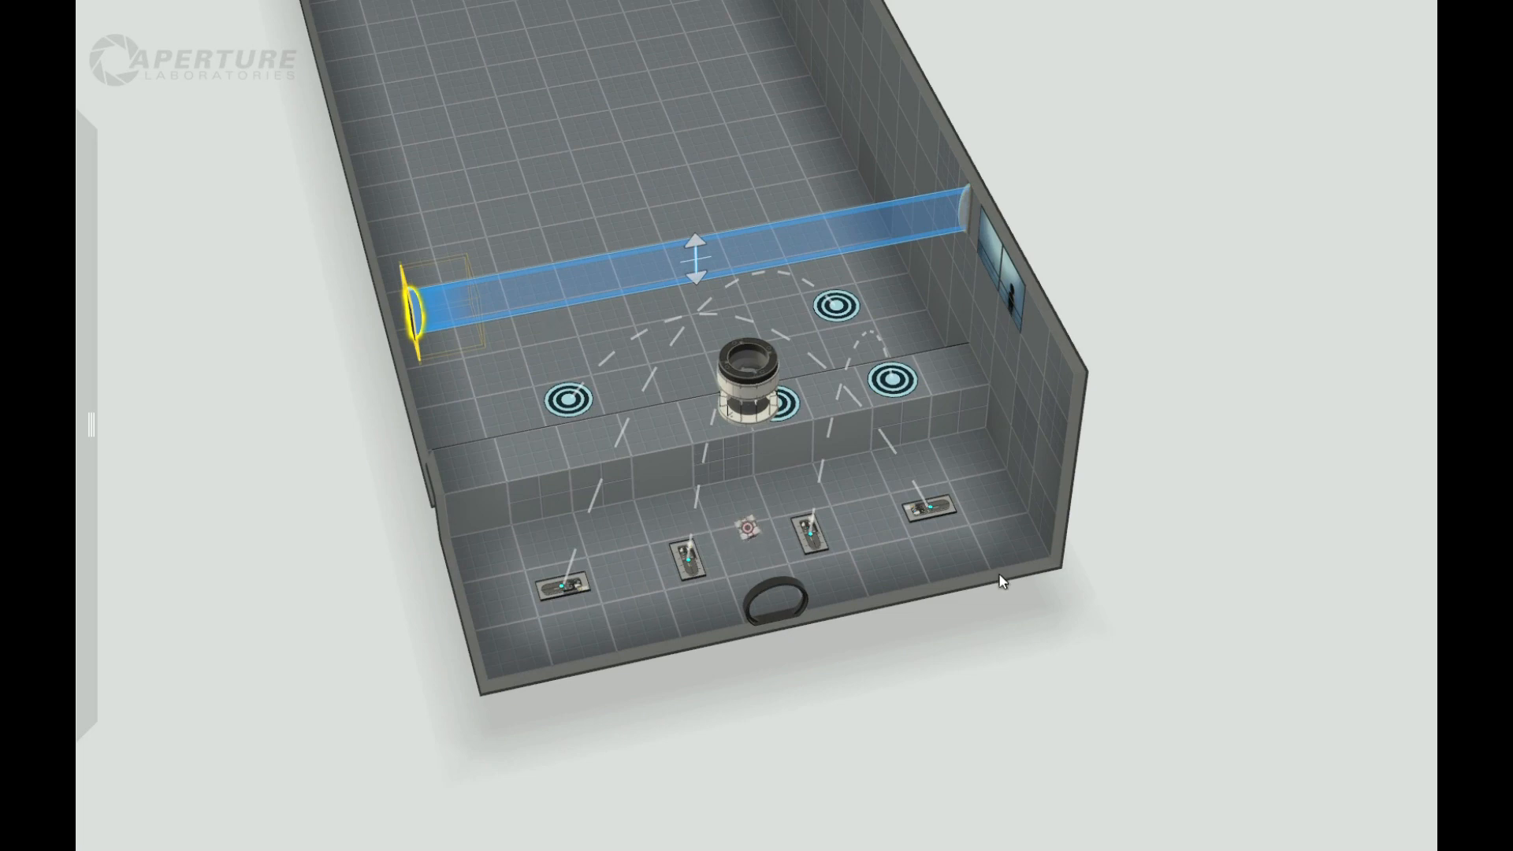
right_click_drag(1108, 599, 608, 441)
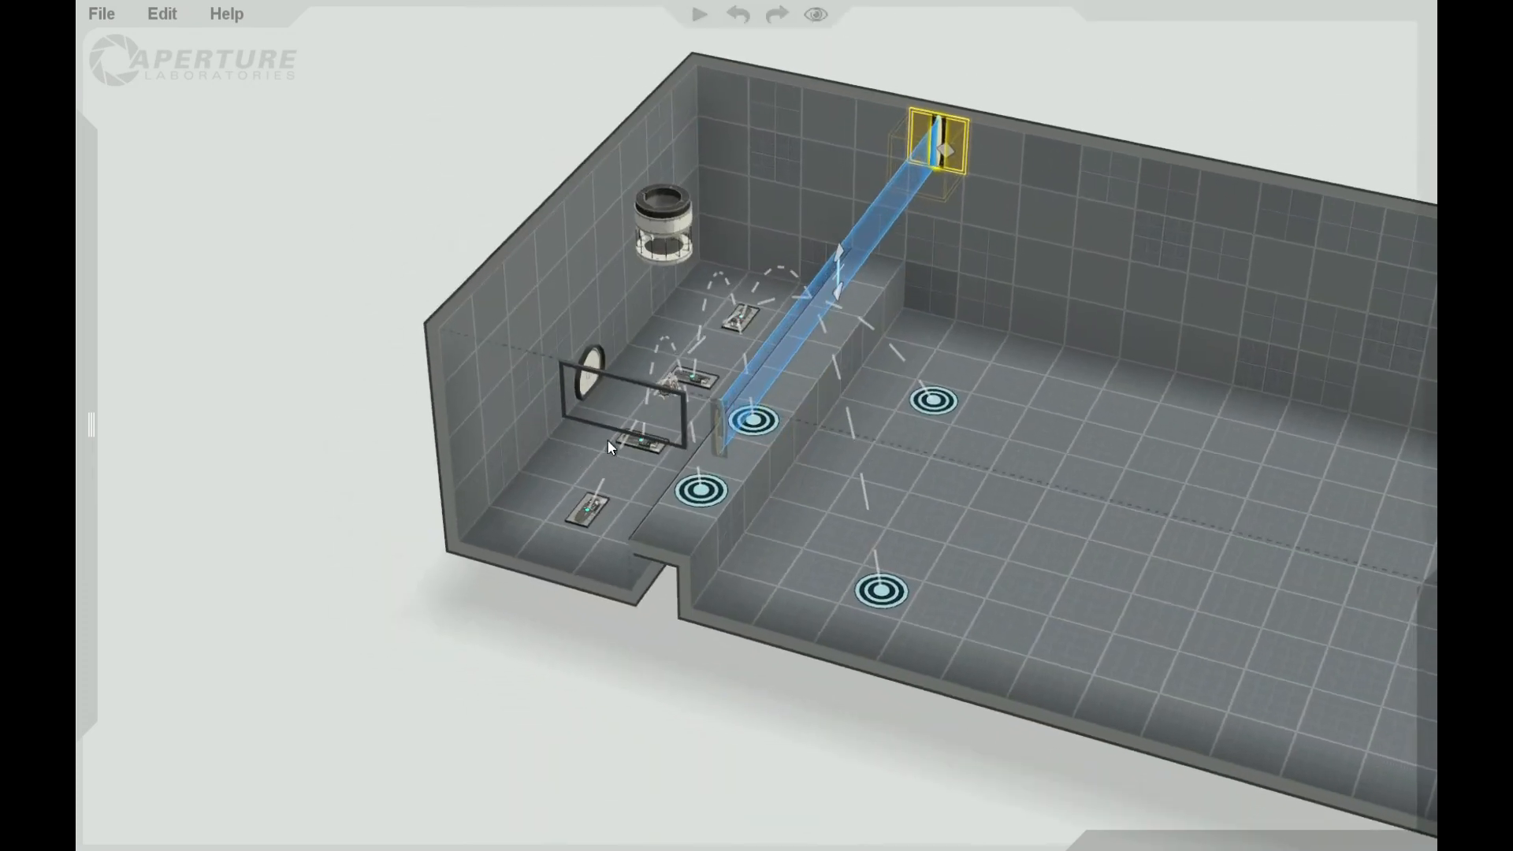
right_click_drag(637, 670, 670, 473)
left_click(623, 424)
right_click_drag(822, 602, 777, 428)
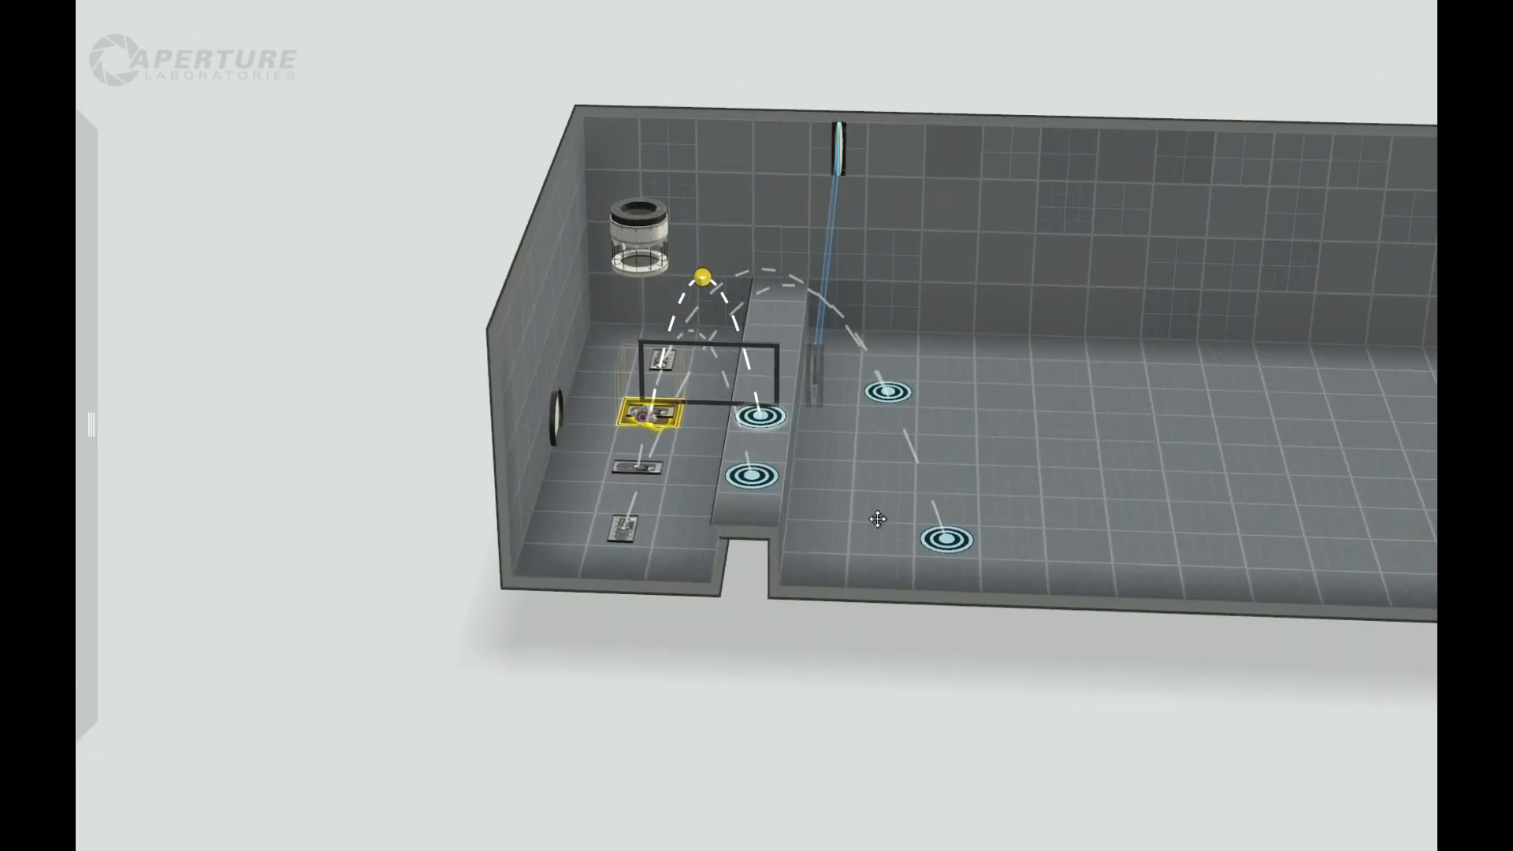
left_click(945, 538)
right_click_drag(861, 743, 798, 604)
left_click_drag(786, 288, 785, 255)
right_click_drag(684, 565, 1006, 704)
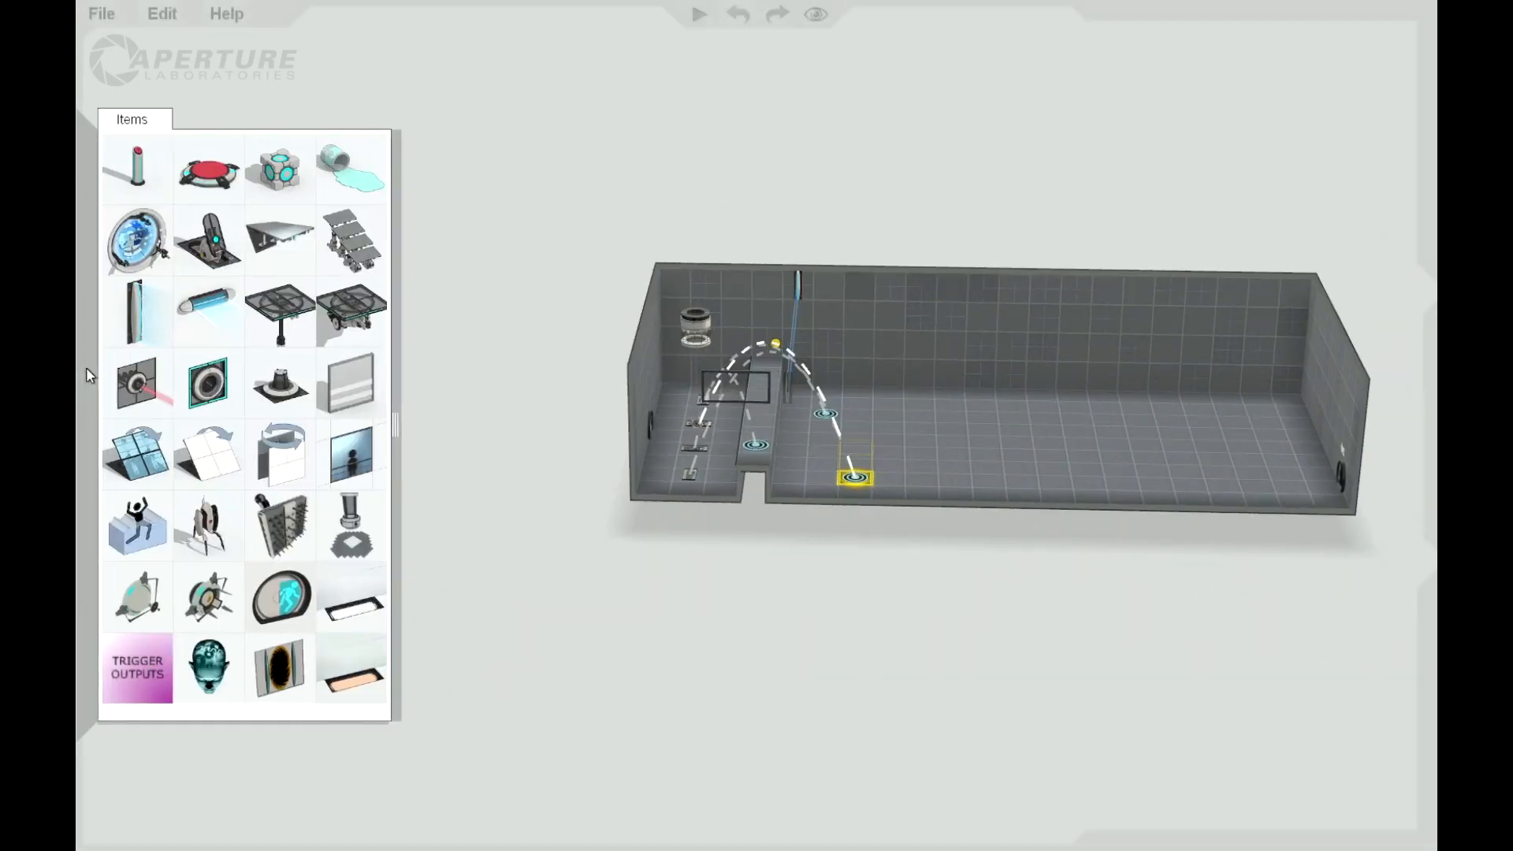
Step: Place a second fizzler high on the long back wall, toward the exit end of the chamber
left_click_drag(206, 330, 889, 285)
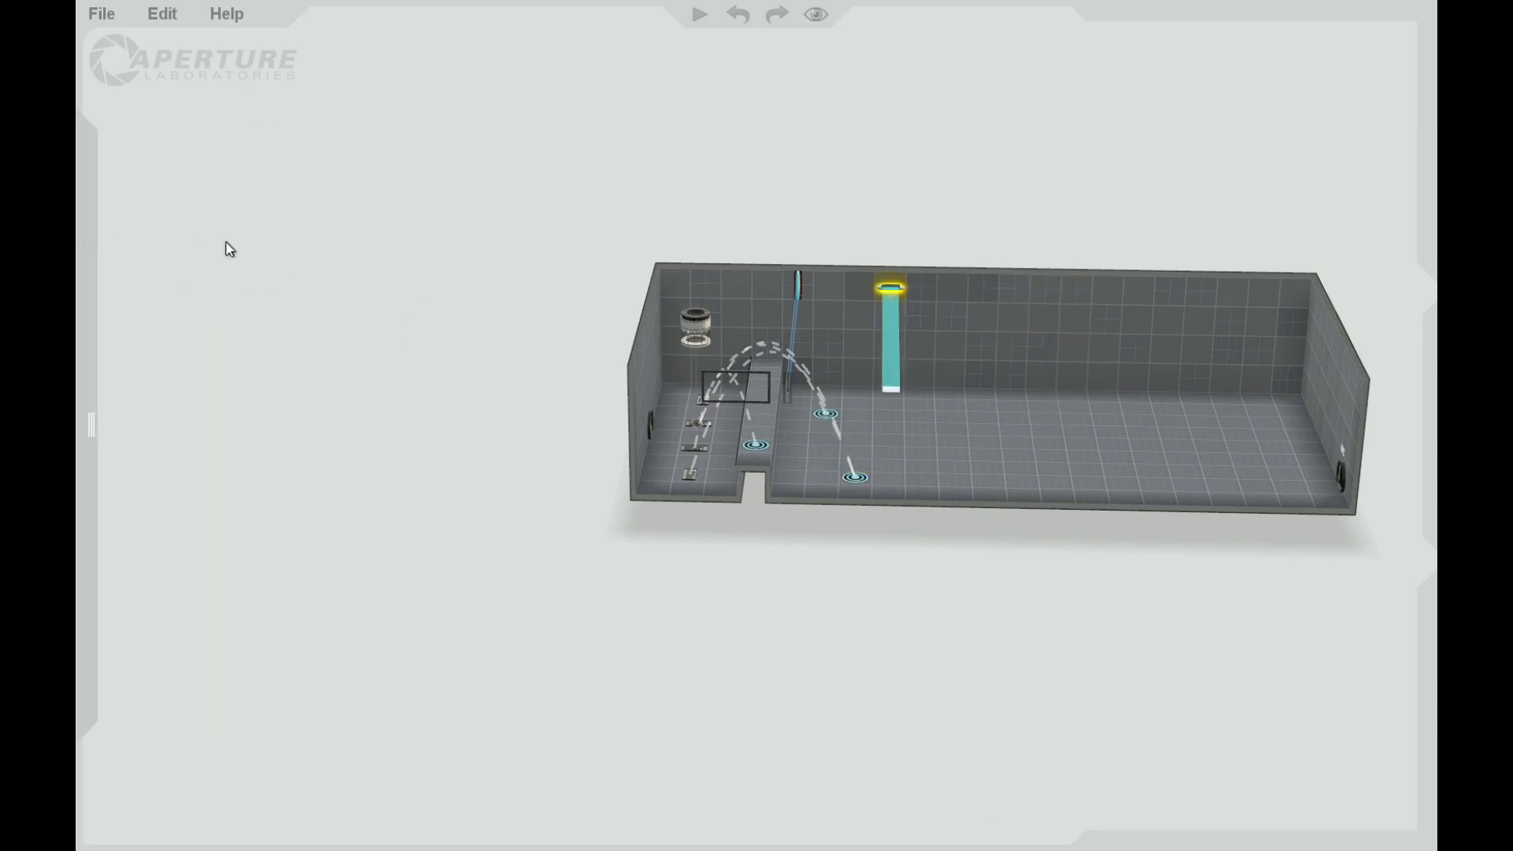
key("Delete")
mouse_move(78, 350)
left_click_drag(161, 310, 1115, 304)
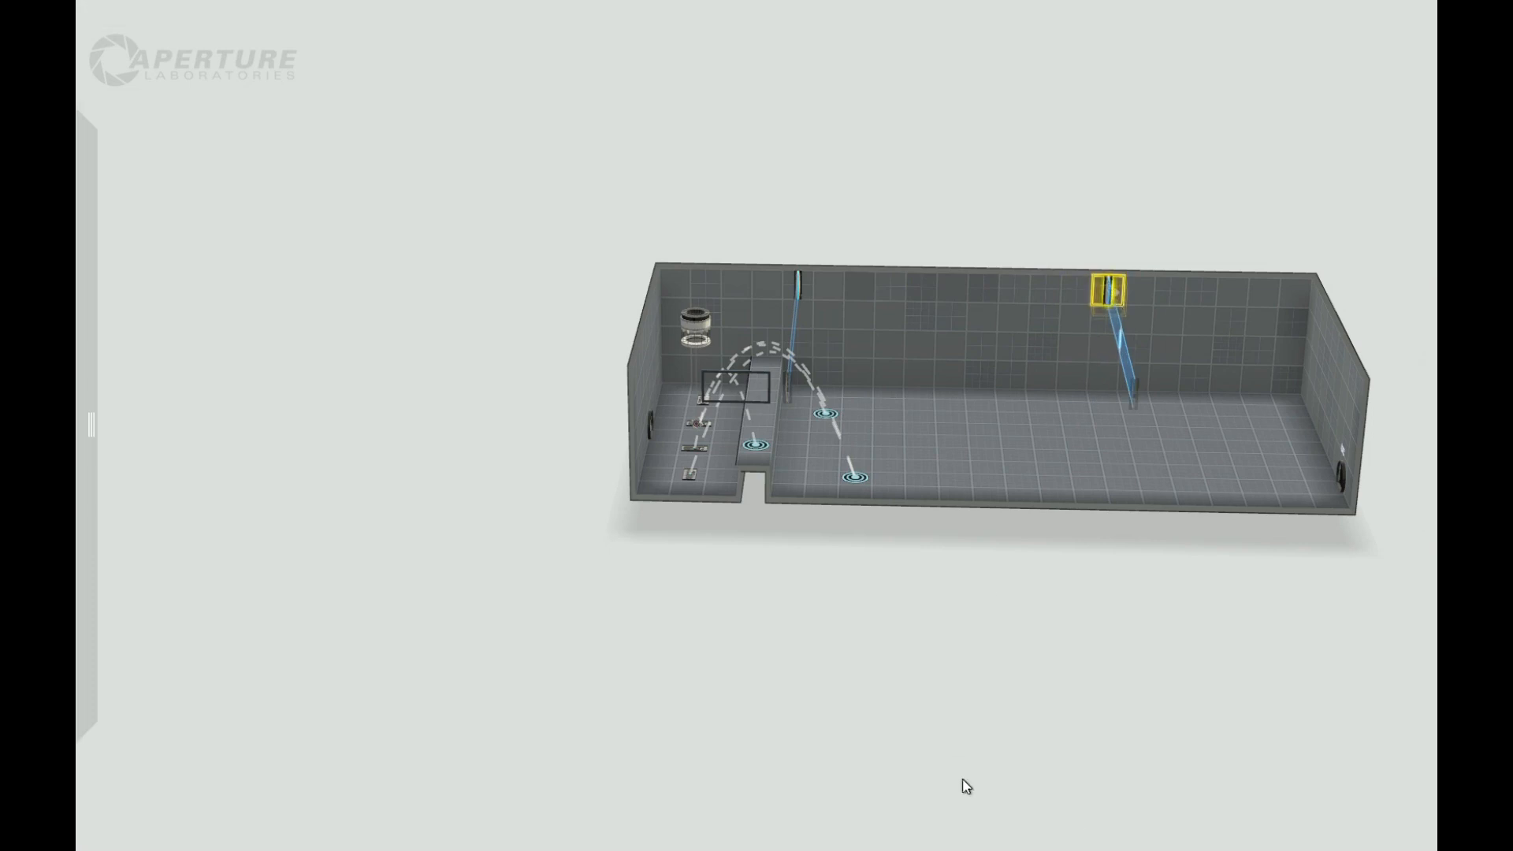
Step: Change the hazard type of the high fizzler nearest the exit to the red laser field
left_click_drag(963, 780, 1151, 733)
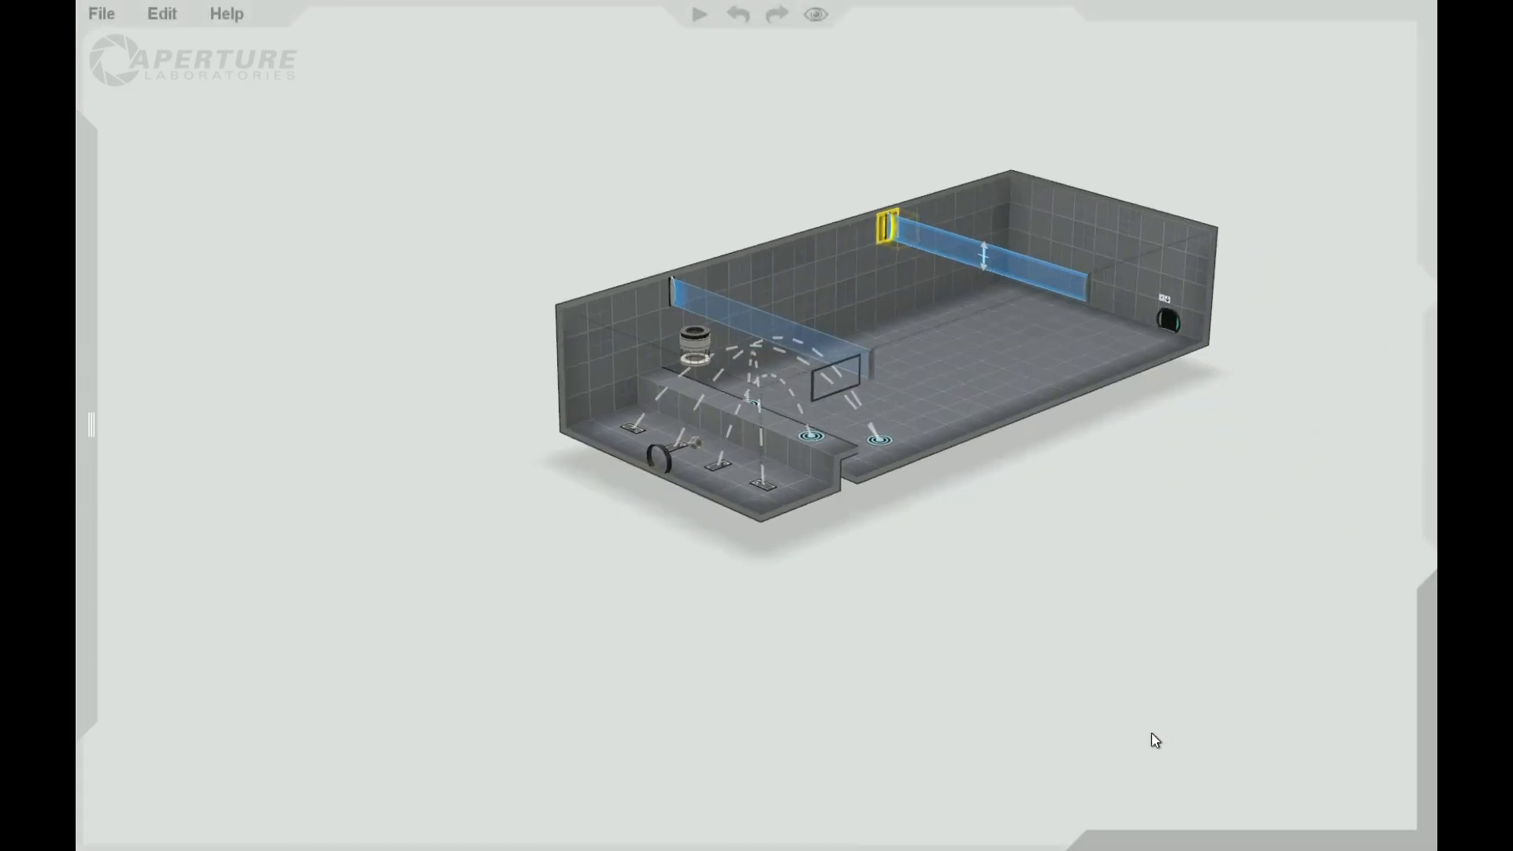
right_click(886, 228)
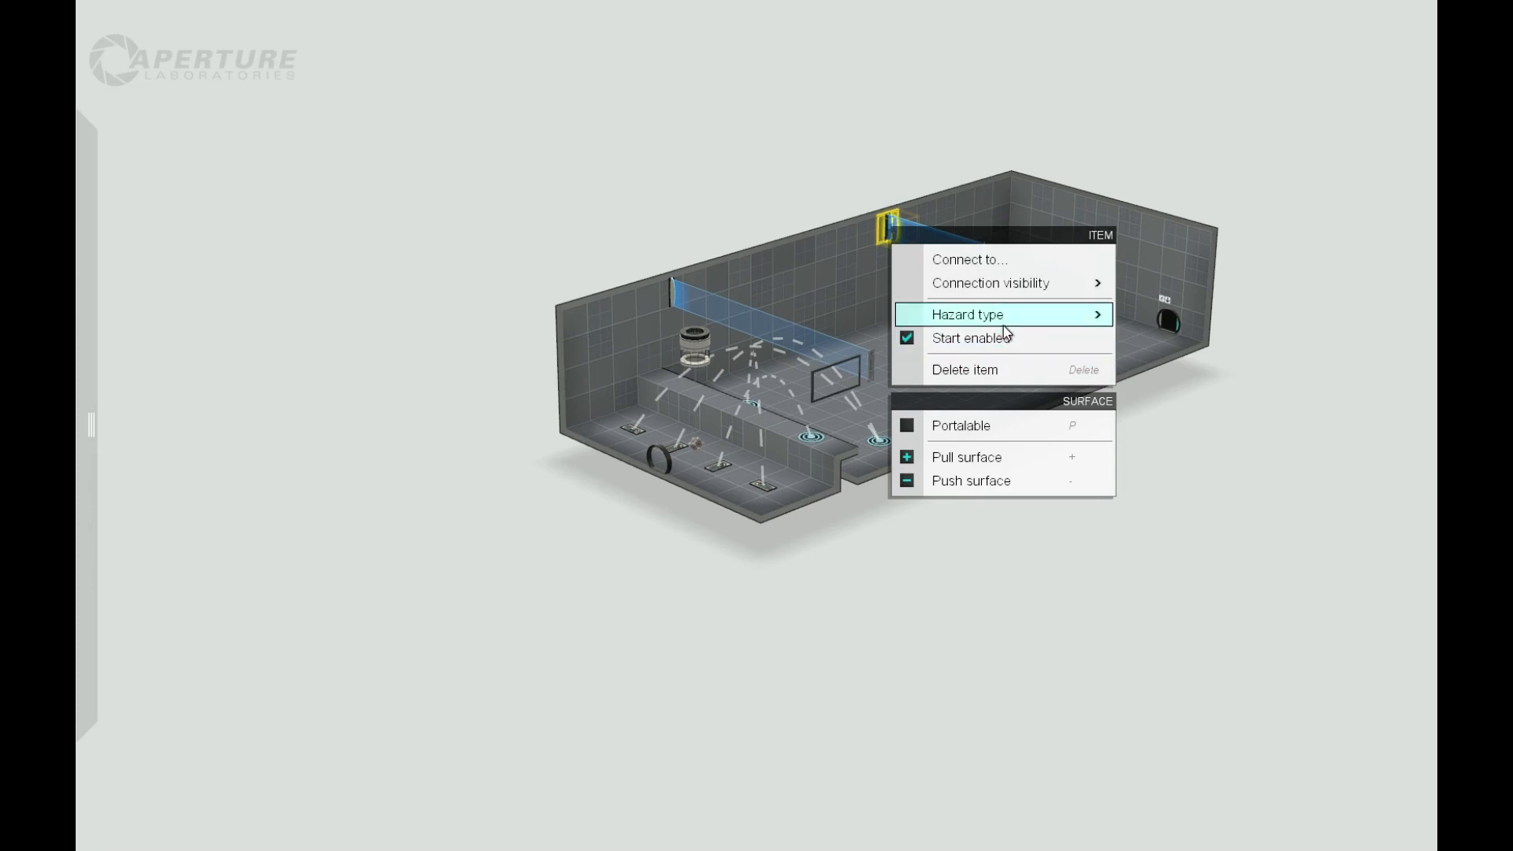
mouse_move(1041, 330)
left_click(1124, 342)
Step: Move the front-wall faith plate's target beyond the laser field toward the exit and raise its arc's peak to just below the ceiling
right_click_drag(1197, 526, 1008, 656)
mouse_move(827, 393)
left_mouse_down()
mouse_move(925, 418)
mouse_move(1239, 410)
left_mouse_up()
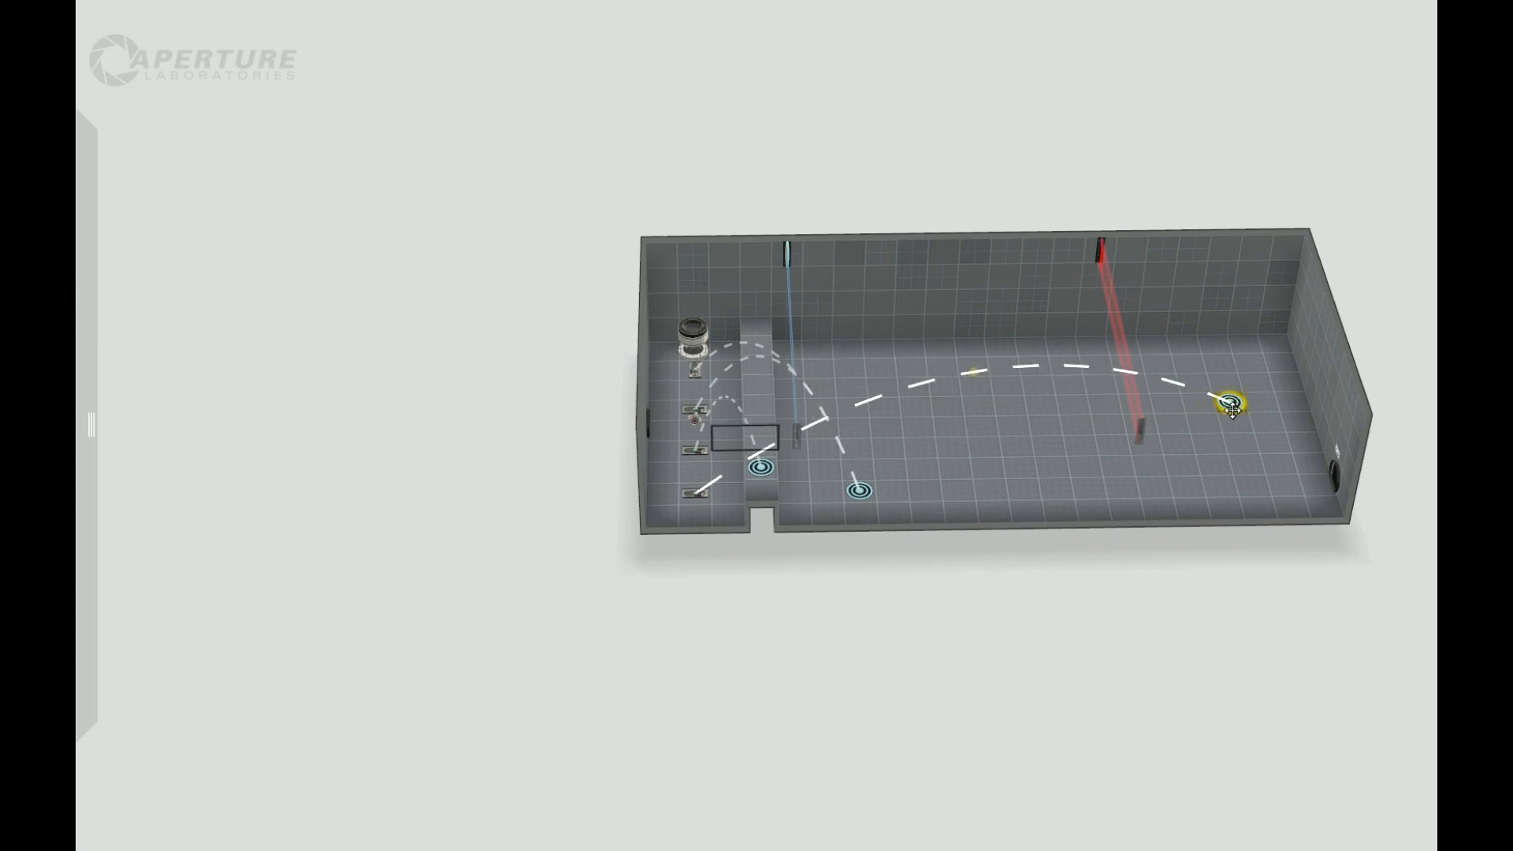
right_click_drag(1161, 666, 1069, 374)
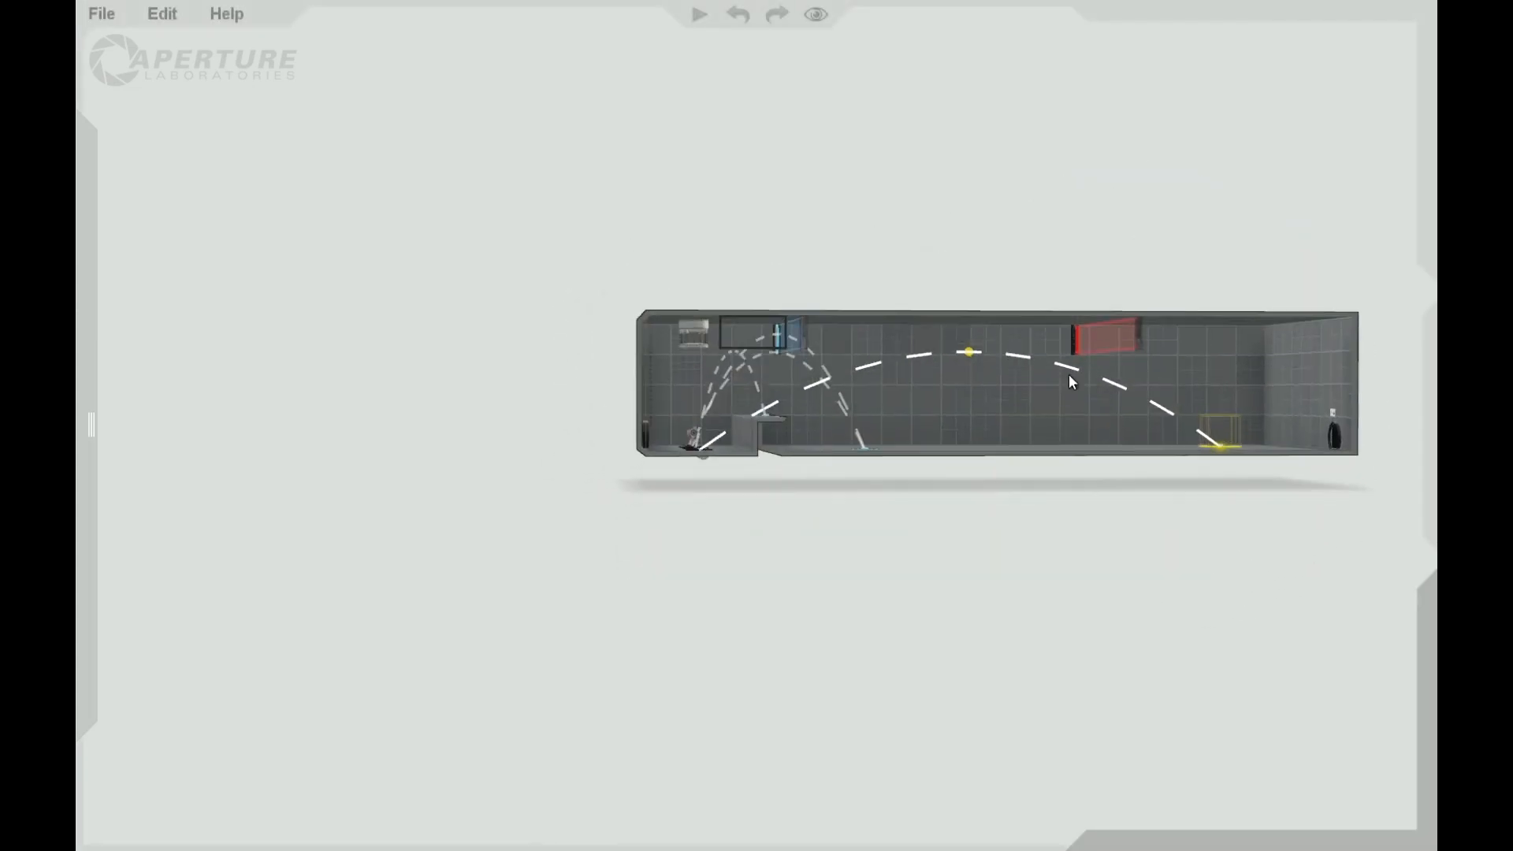
mouse_move(972, 349)
left_mouse_down()
mouse_move(970, 295)
mouse_move(970, 322)
left_mouse_up()
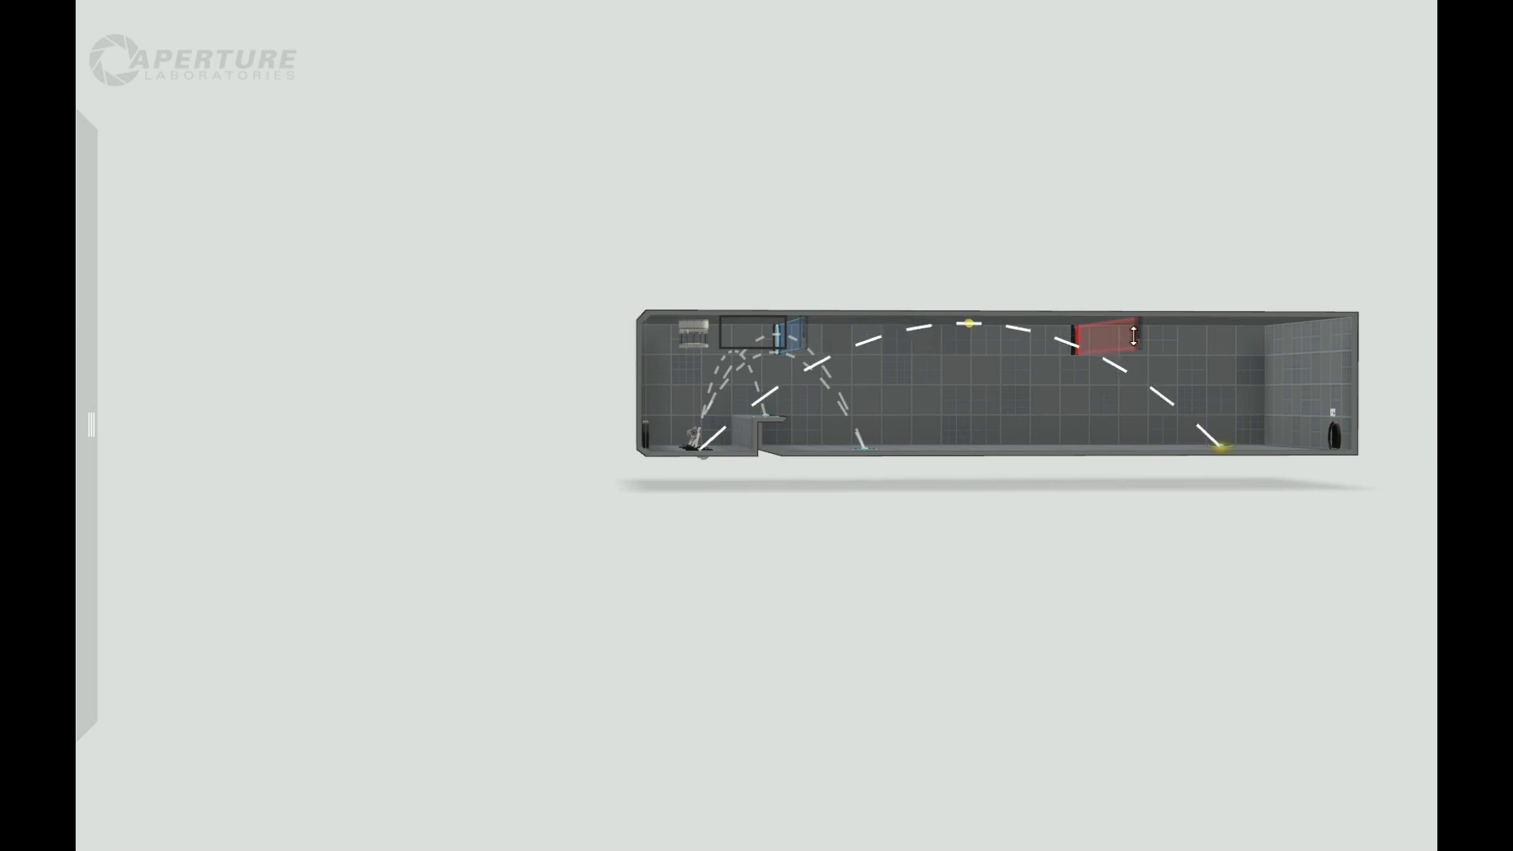
Step: Shift the high laser field a short way along the back wall toward the entrance
right_click_drag(1050, 697, 1101, 664)
left_click_drag(1106, 334, 1048, 332)
right_click_drag(1083, 548, 1090, 839)
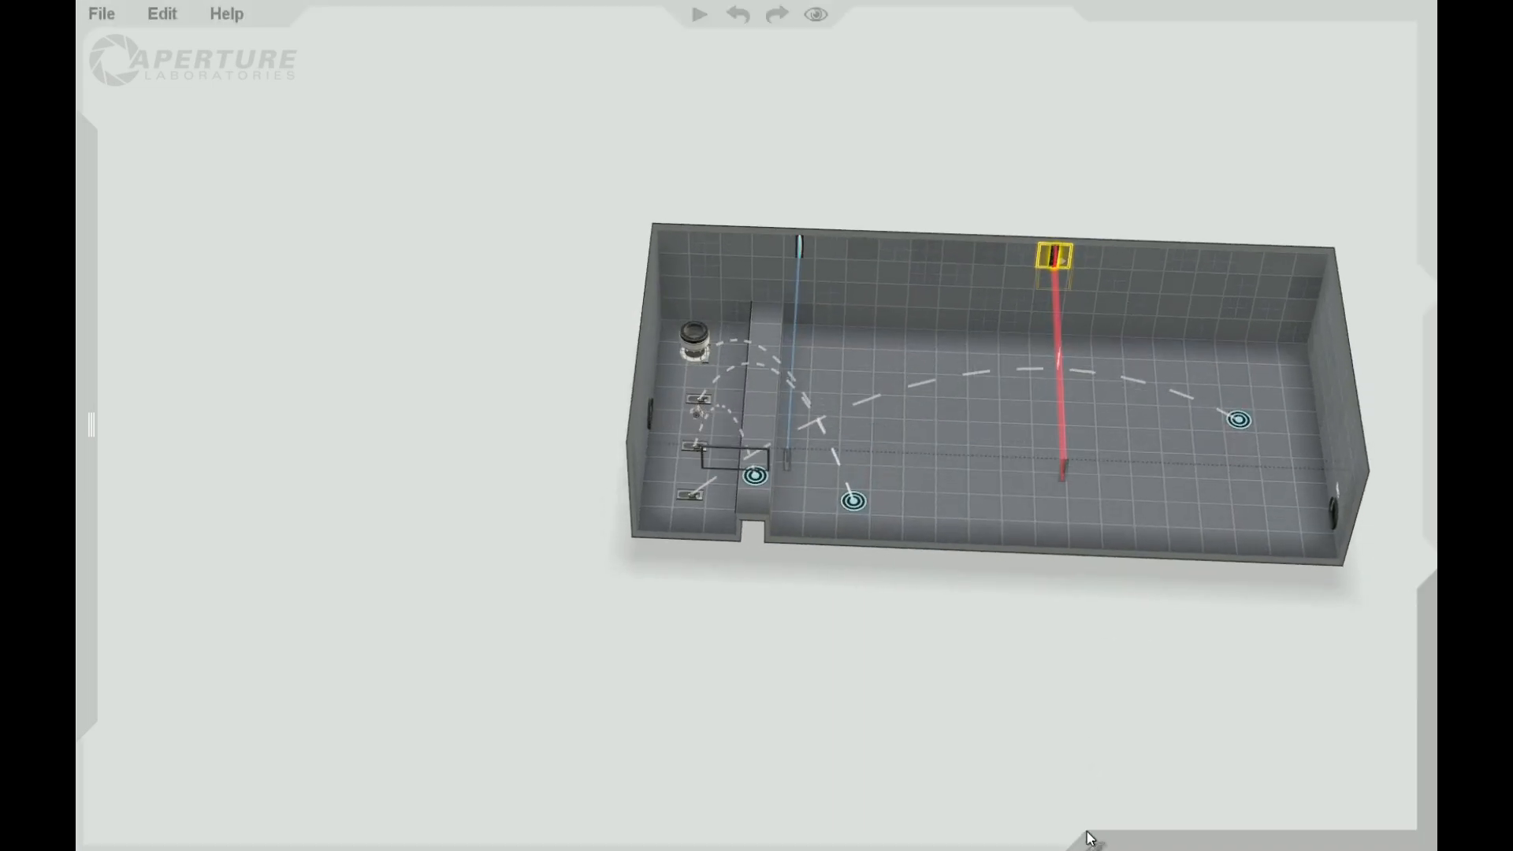
Step: Move the faith plate target on the raised strip up to the ceiling, straight ahead of its plate
right_click_drag(935, 606, 919, 515)
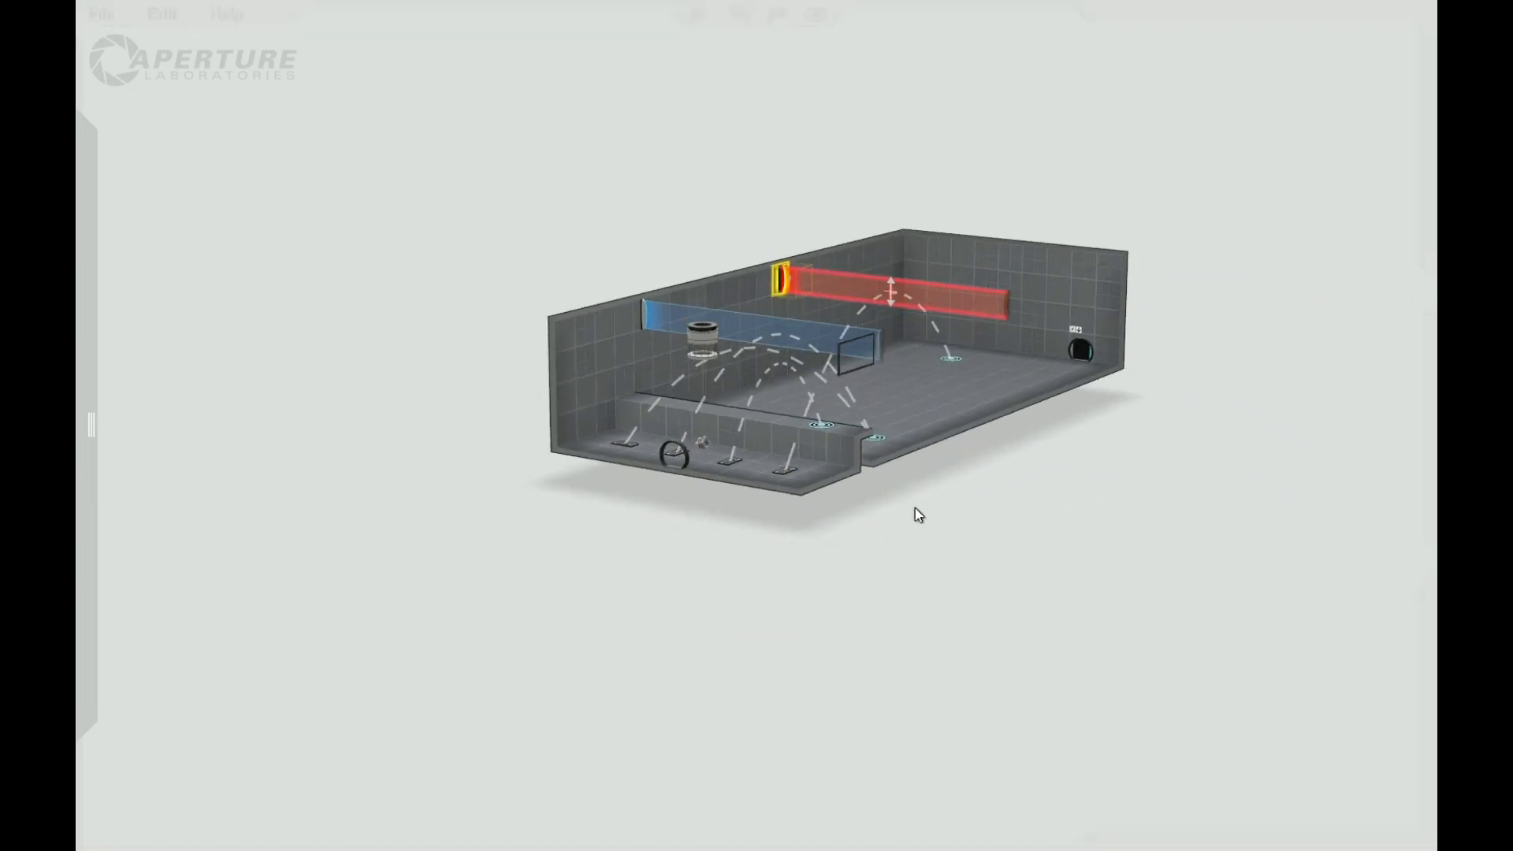
scroll(915, 509, "up", 3)
right_click_drag(860, 560, 974, 627)
scroll(974, 628, "up", 2)
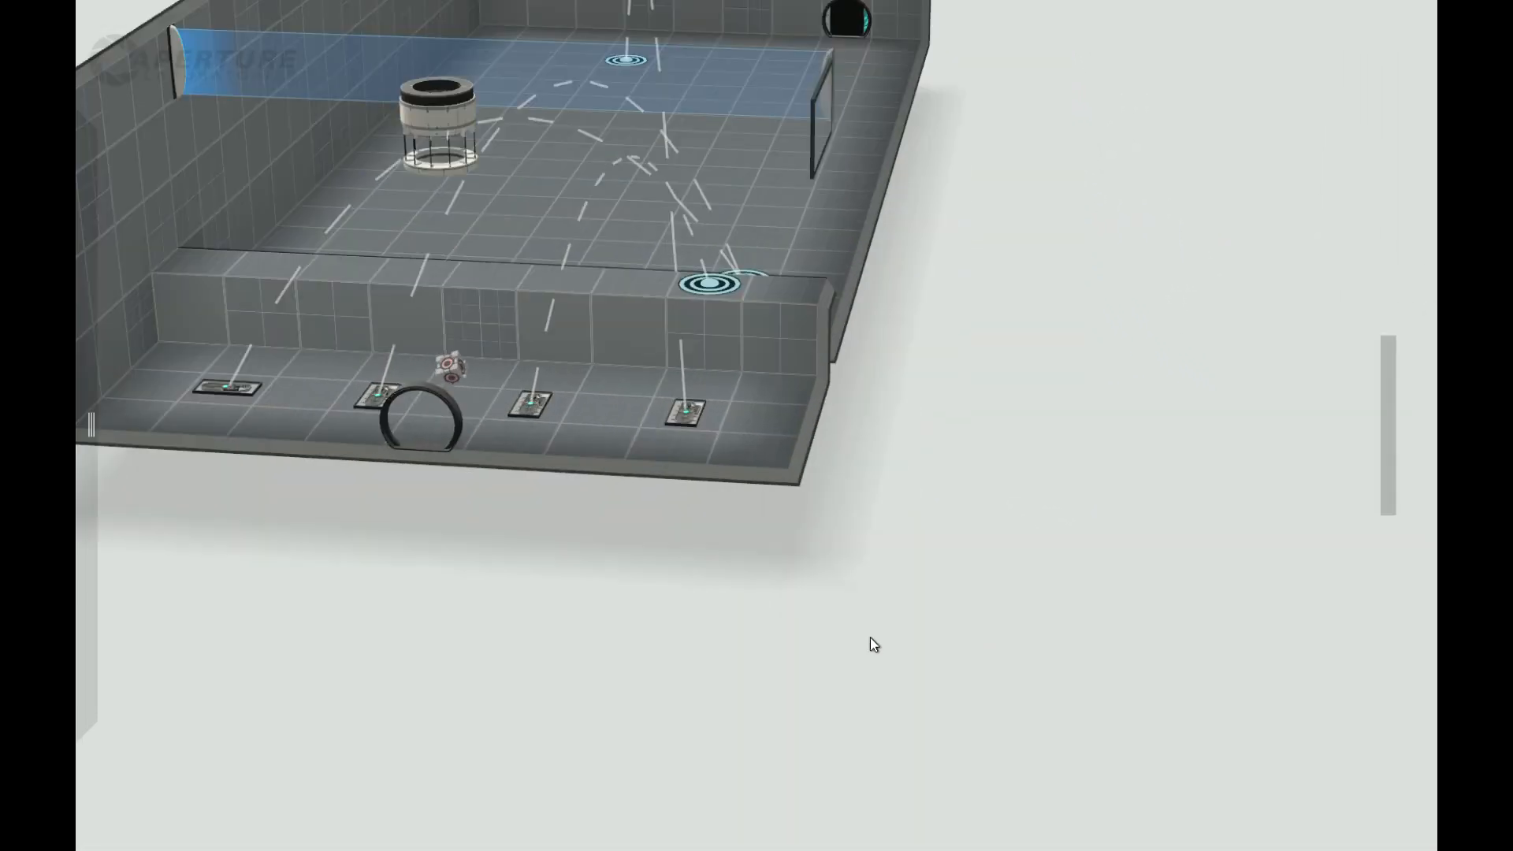
right_click_drag(873, 644, 905, 675)
right_click_drag(872, 542, 946, 649)
left_click_drag(715, 325, 642, 490)
right_click_drag(625, 726, 650, 291)
left_click_drag(627, 233, 662, 145)
right_click_drag(1067, 308, 1058, 755)
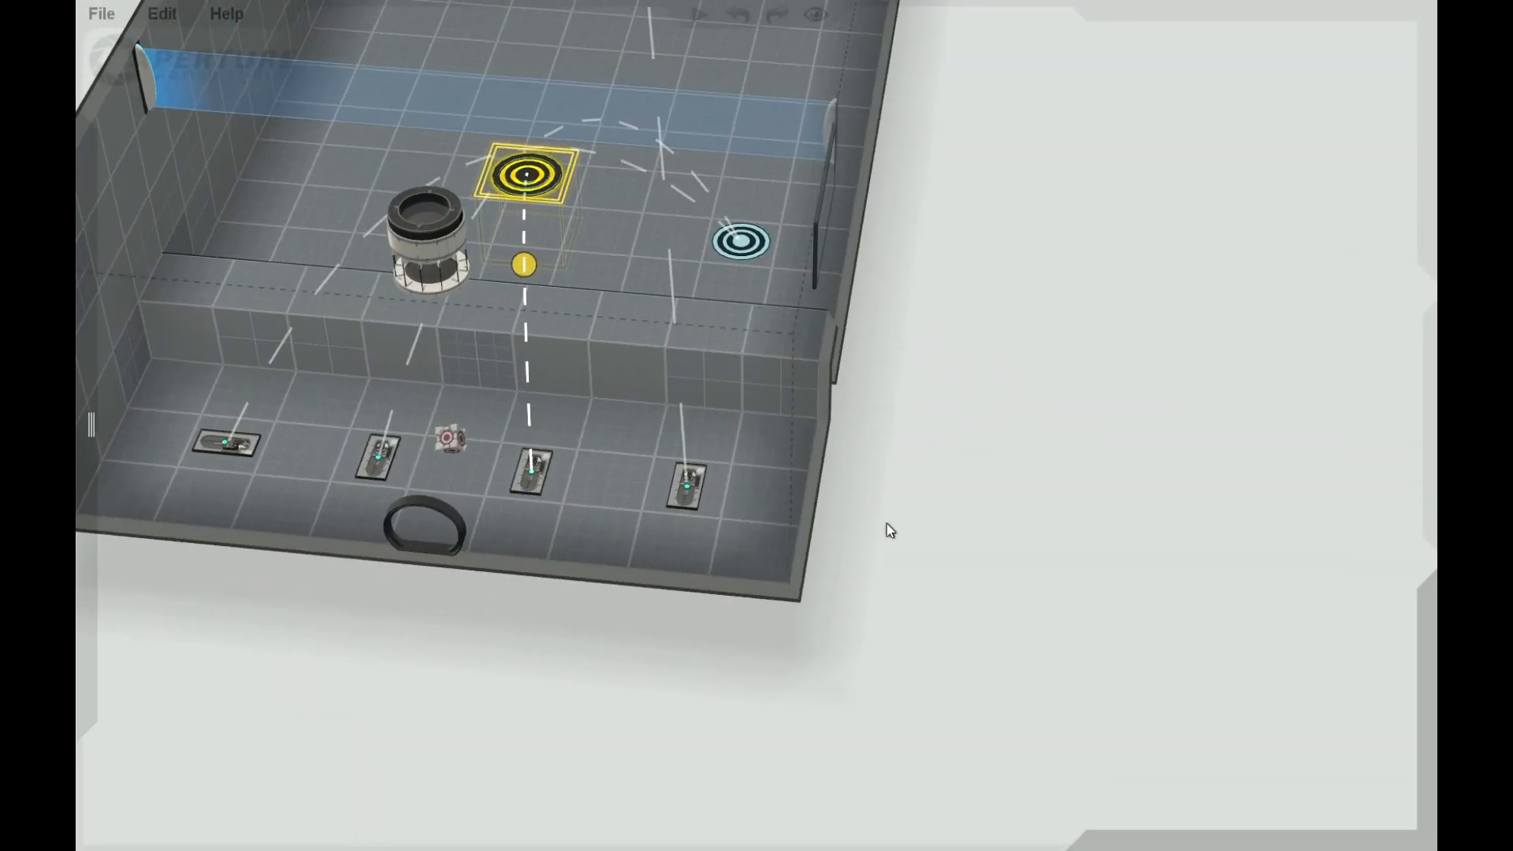
Step: Raise the targeted ceiling tile into a vertical shaft and extend a recess out of each side of the shaft
left_click_drag(548, 197, 534, 55)
scroll(1055, 189, "down", 5)
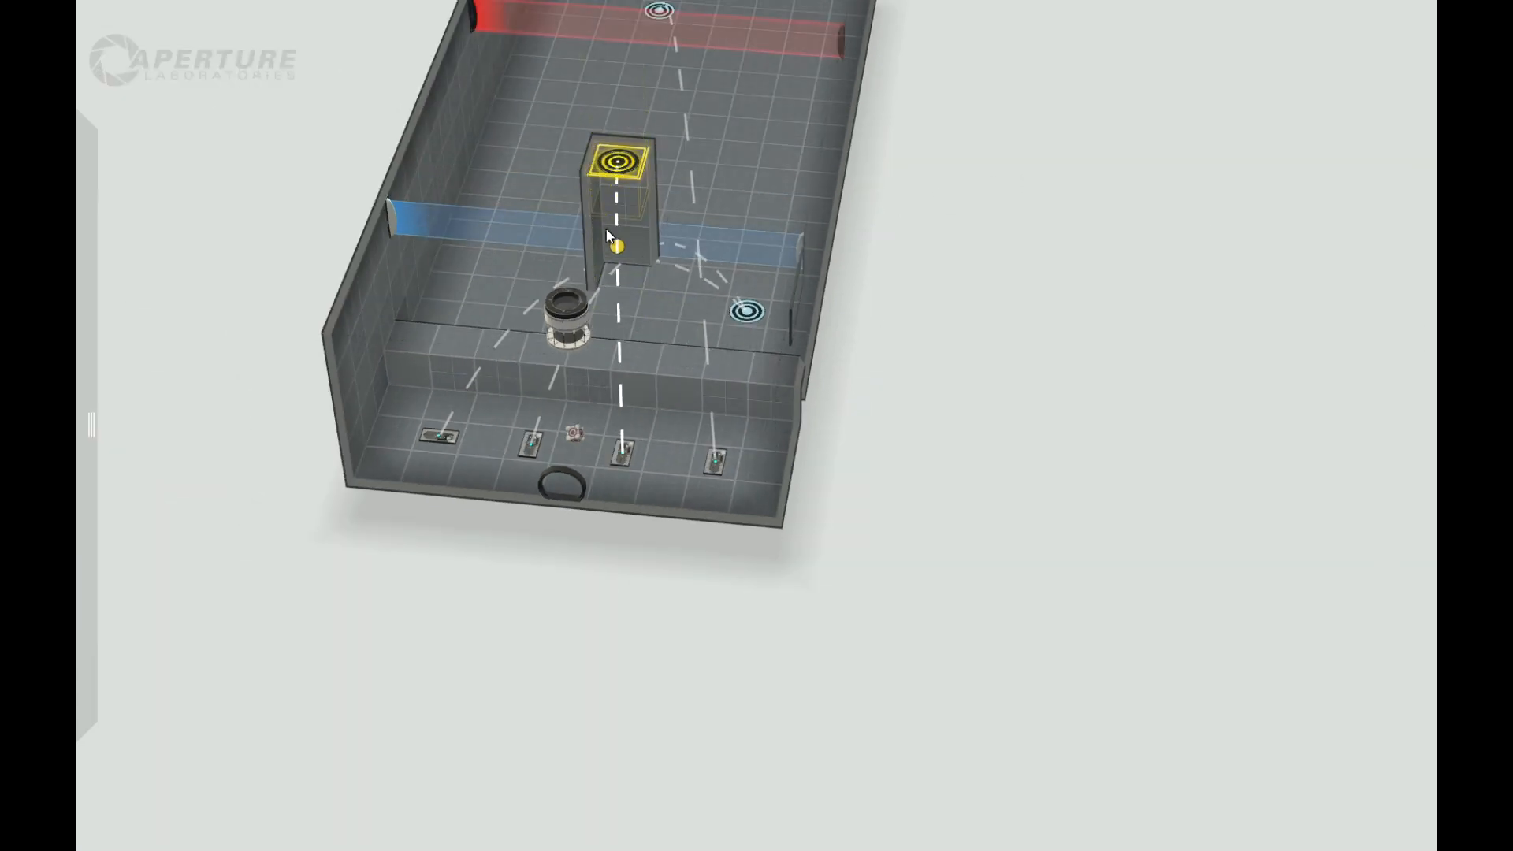
left_click_drag(588, 228, 542, 228)
left_click_drag(1158, 324, 886, 162)
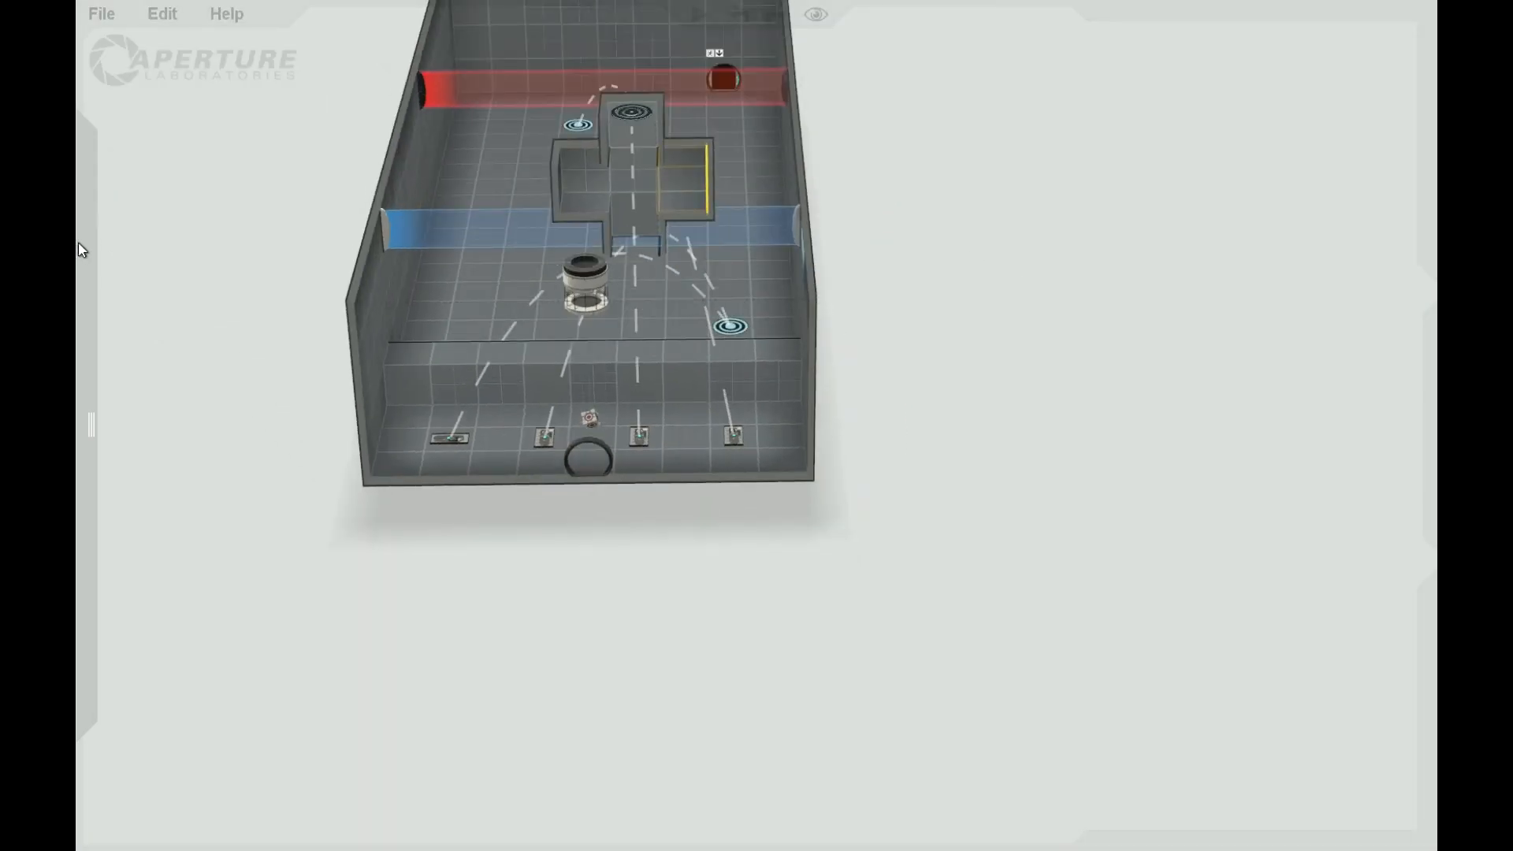
Step: Place a fizzler across the ceiling shaft between its two side recesses and set its hazard type to the red laser field
mouse_move(81, 250)
left_click_drag(146, 319, 690, 182)
left_click_drag(986, 299, 1170, 290)
left_click_drag(735, 199, 770, 227)
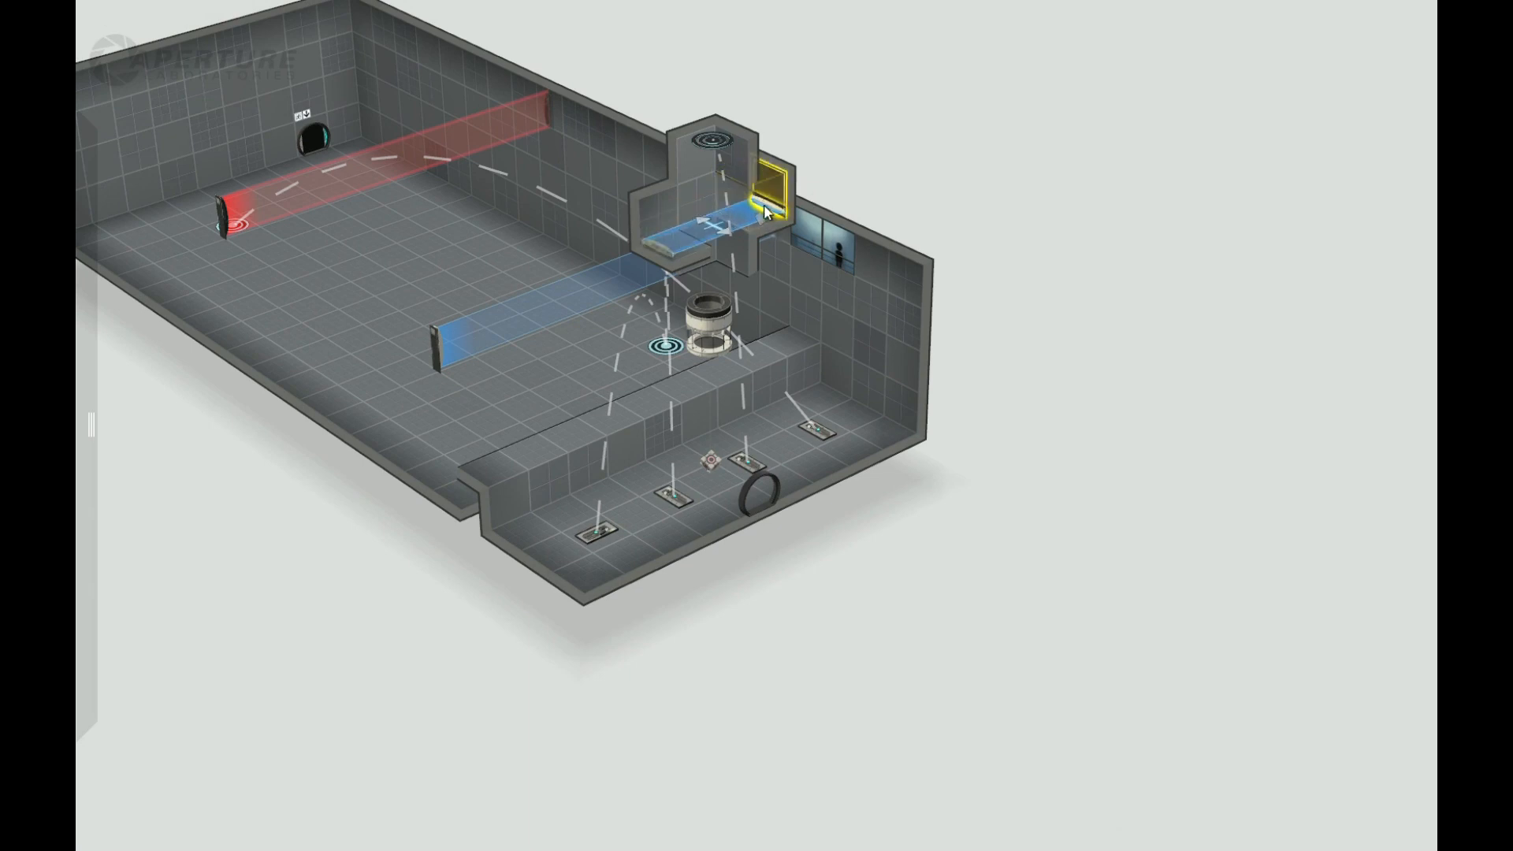
right_click(762, 204)
mouse_move(867, 298)
left_click(1007, 325)
Step: Place a Trigger Once volume at the top of the ceiling shaft and connect it to the shaft's laser field
left_click_drag(1066, 476, 954, 271)
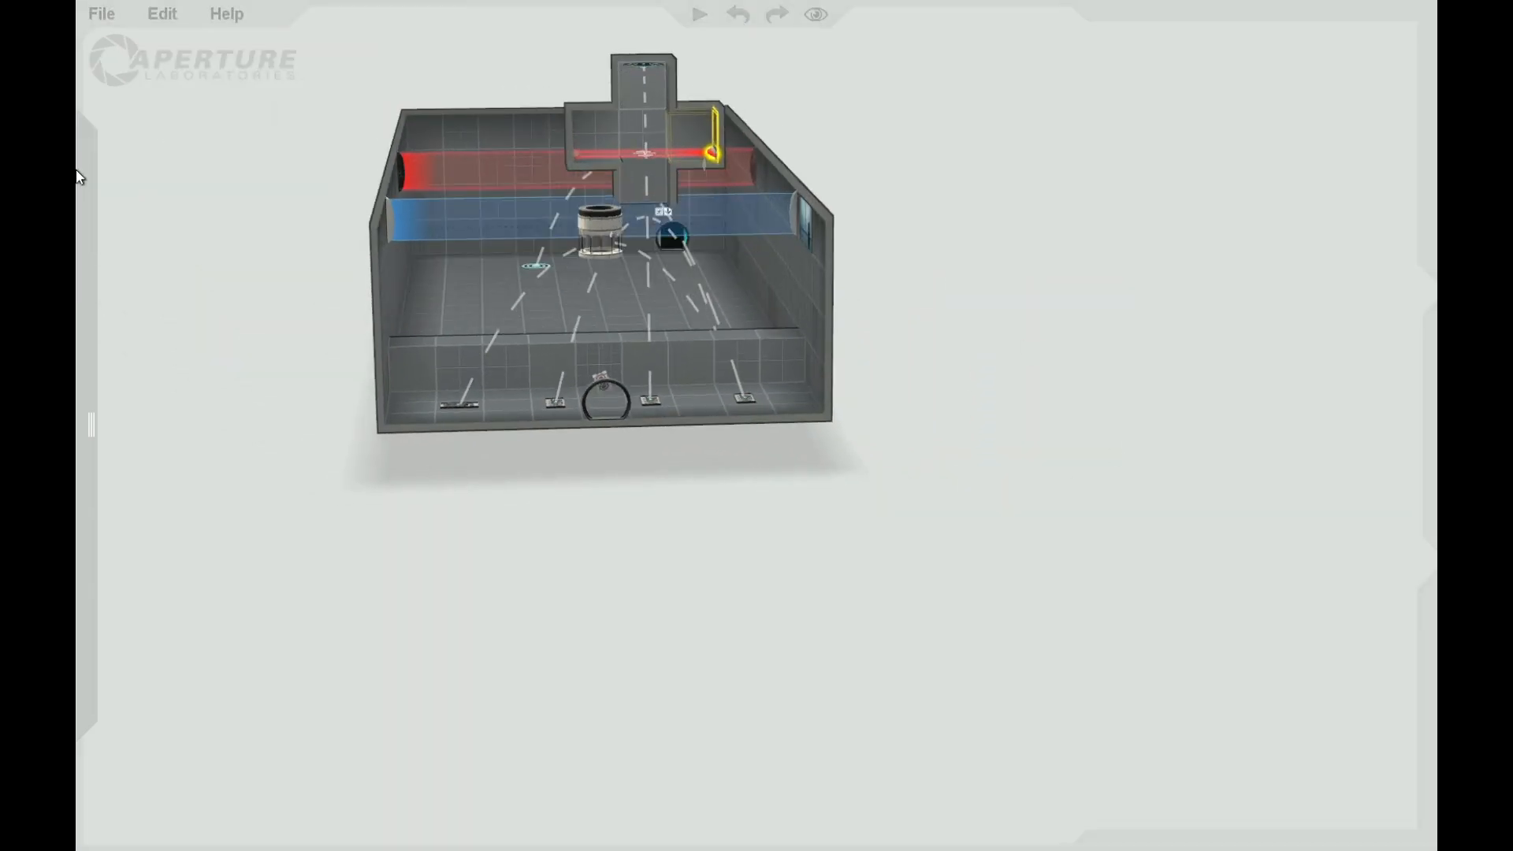
mouse_move(78, 172)
left_click_drag(137, 668, 645, 59)
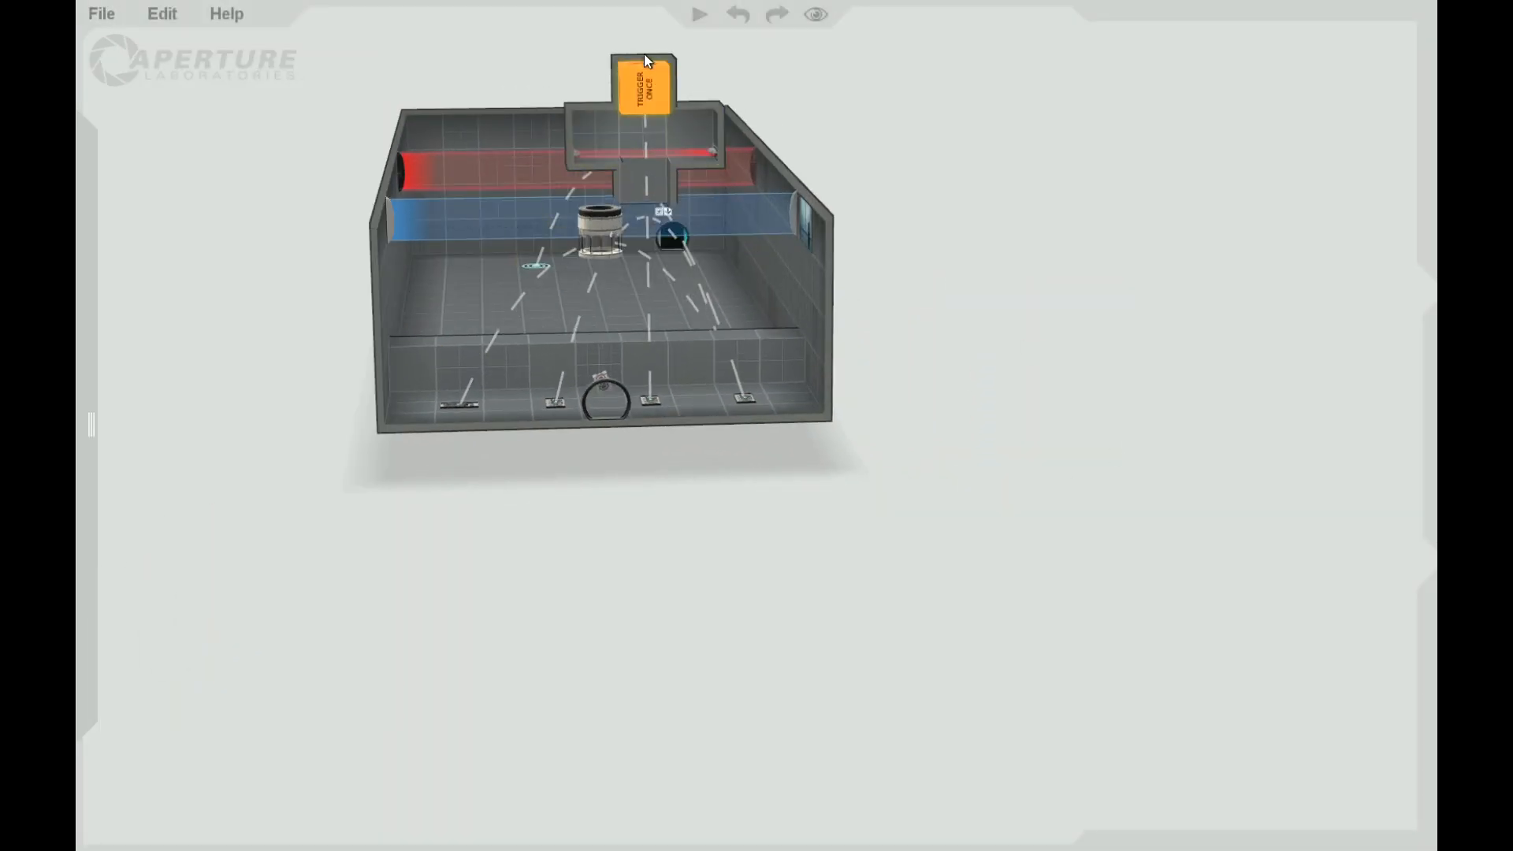
right_click(653, 88)
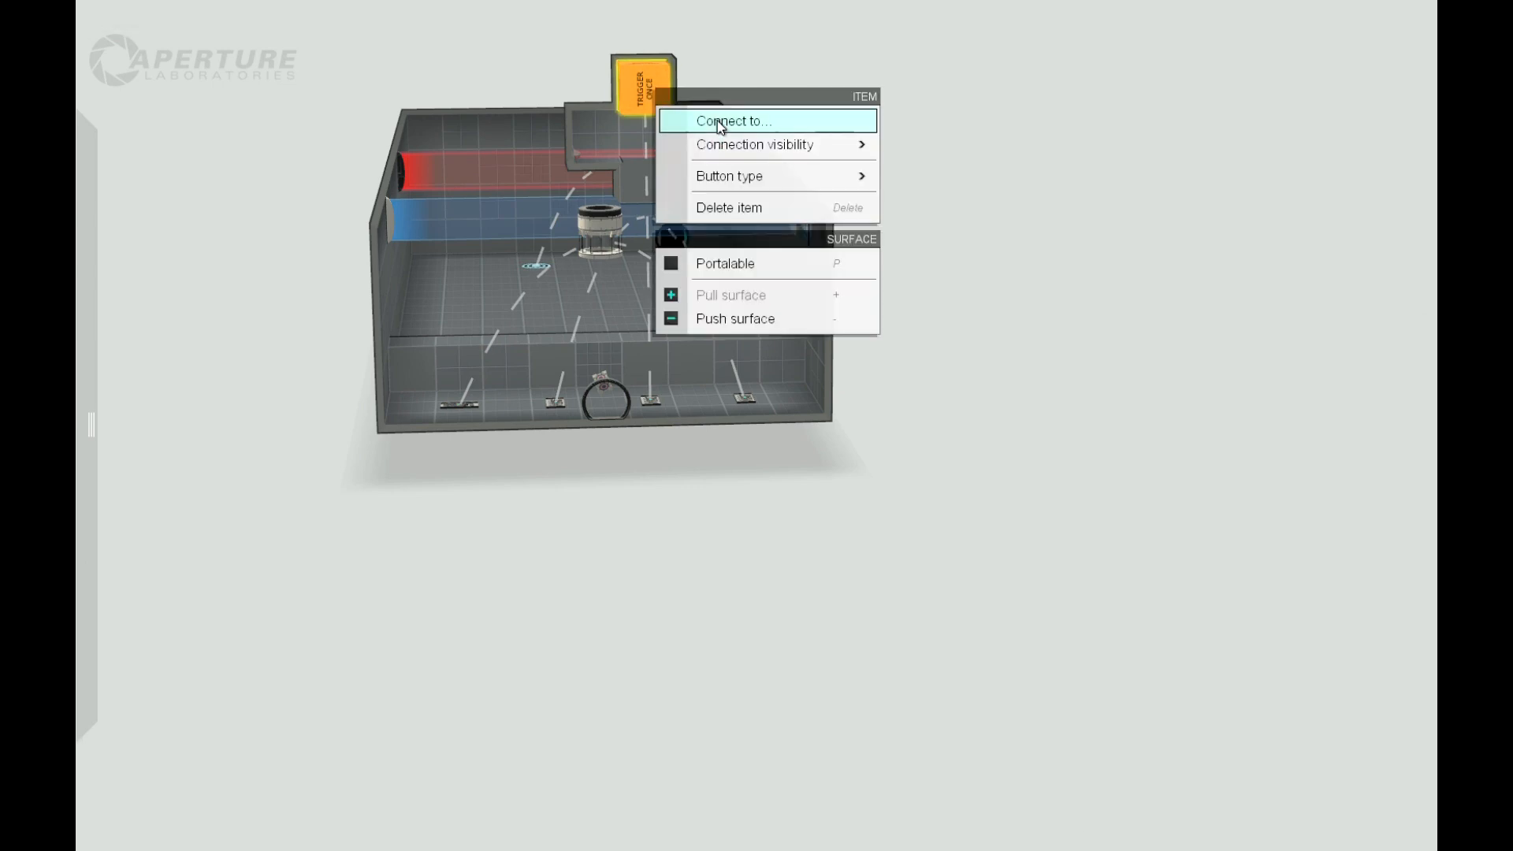
left_click(716, 122)
left_click(715, 156)
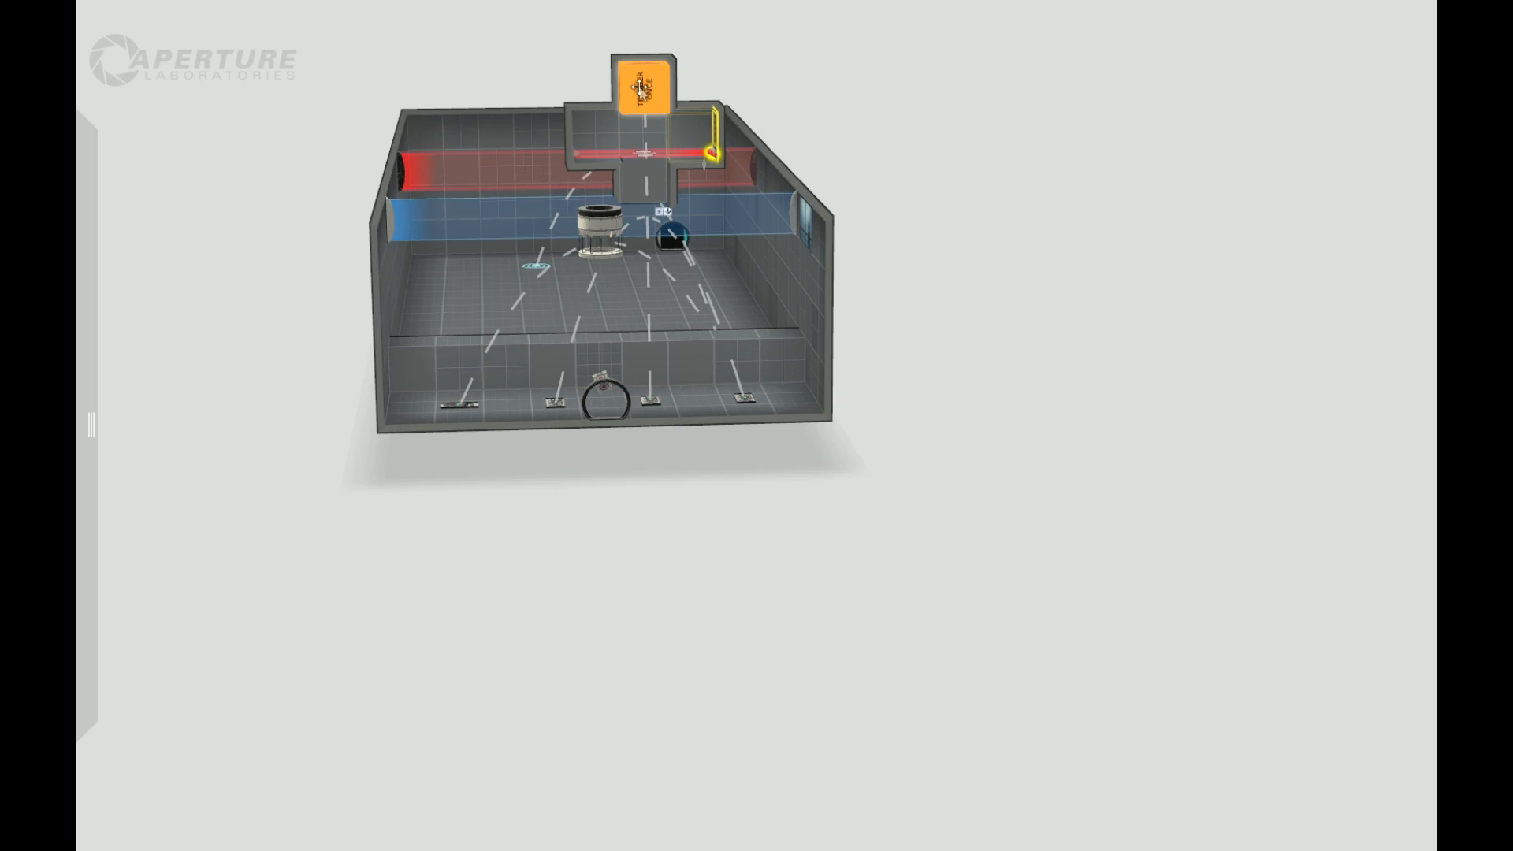
Step: Turn off Start enabled for the laser field in the ceiling shaft
left_click_drag(1166, 339, 1162, 442)
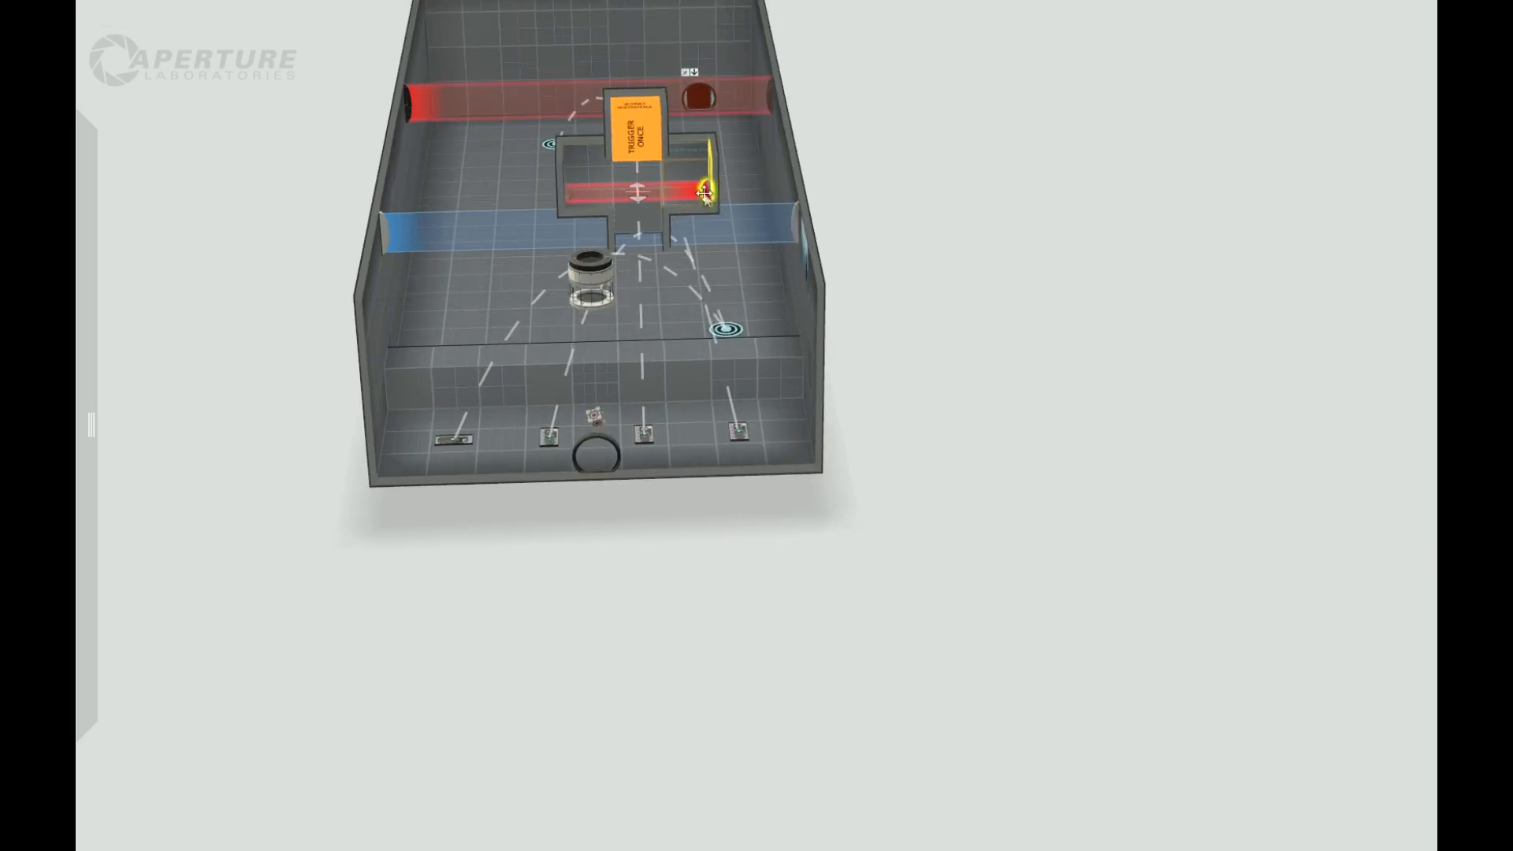
right_click(704, 192)
left_click(728, 329)
left_click(696, 596)
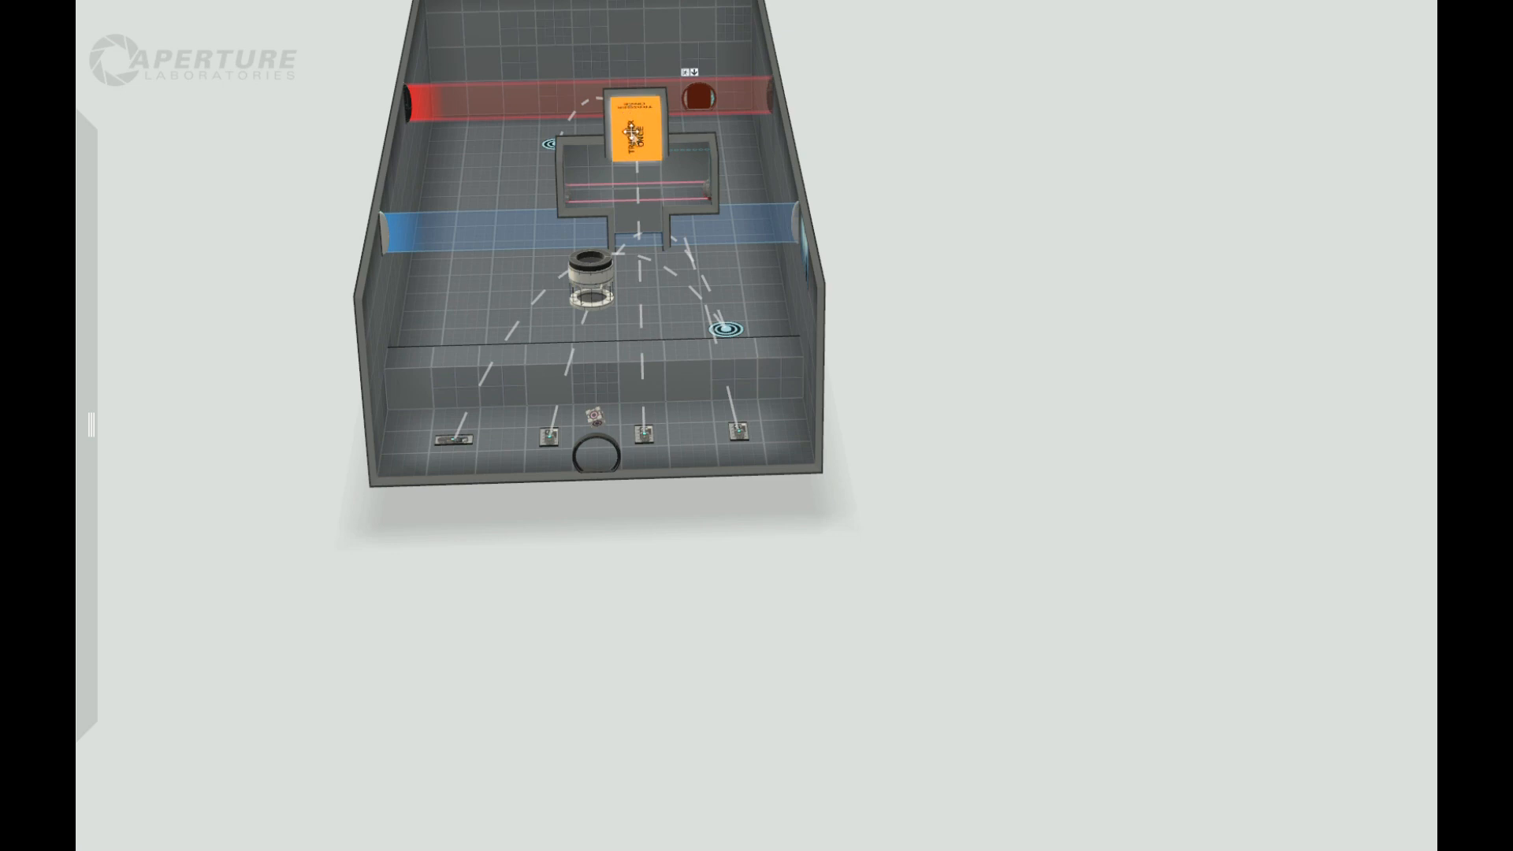
Step: Move the two faith plate targets past the raised strip closer to it, placing them on separate tiles
left_click_drag(935, 581, 519, 650)
right_click_drag(519, 650, 721, 400)
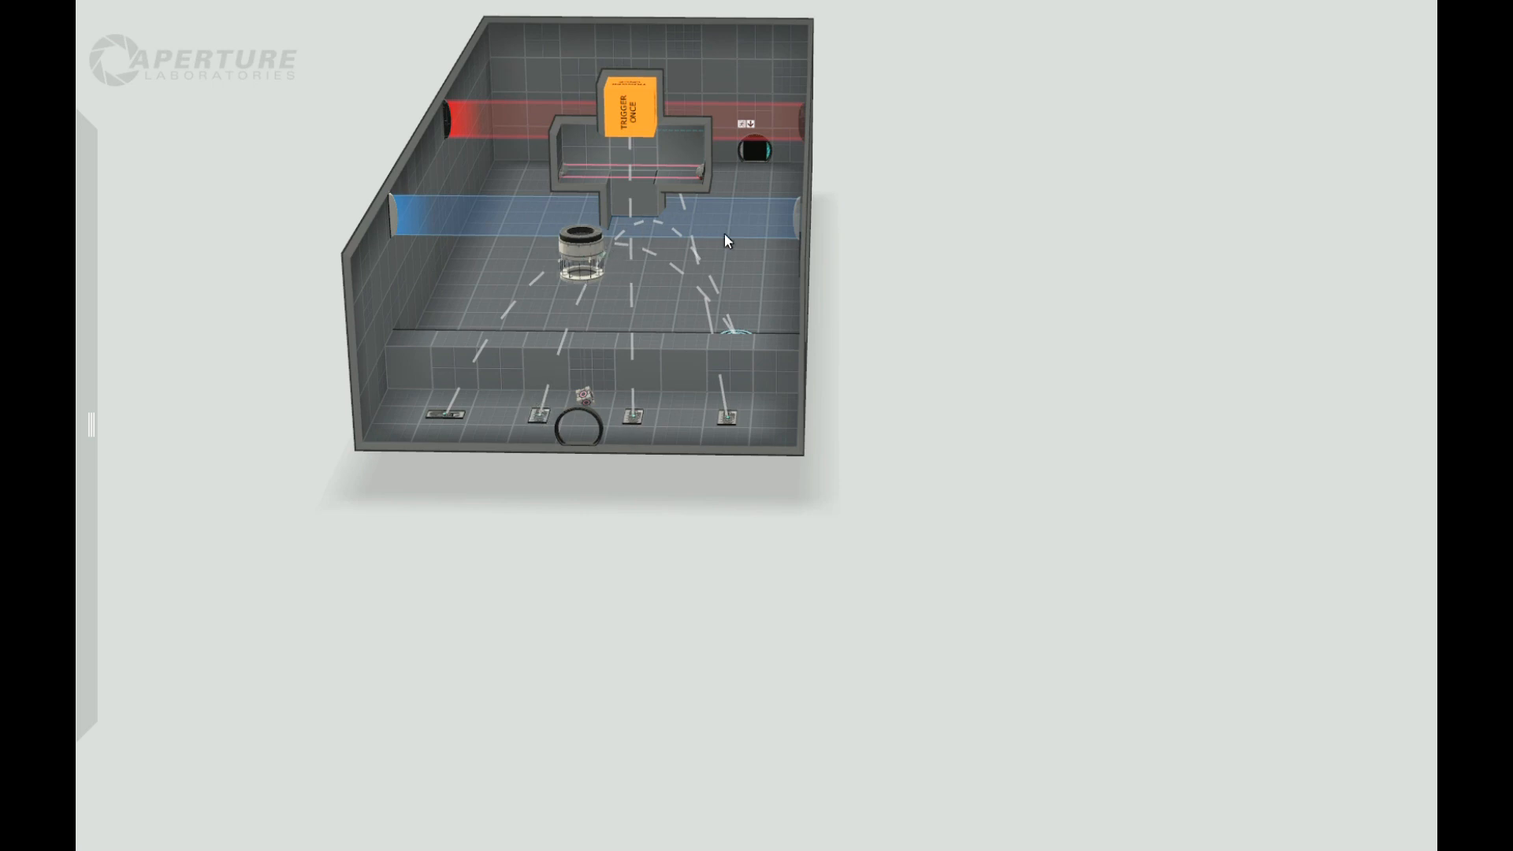
left_click_drag(957, 320, 1029, 513)
middle_click_drag(1028, 513, 894, 522)
mouse_move(894, 521)
left_mouse_down()
mouse_move(900, 560)
mouse_move(914, 508)
mouse_move(904, 525)
left_mouse_up()
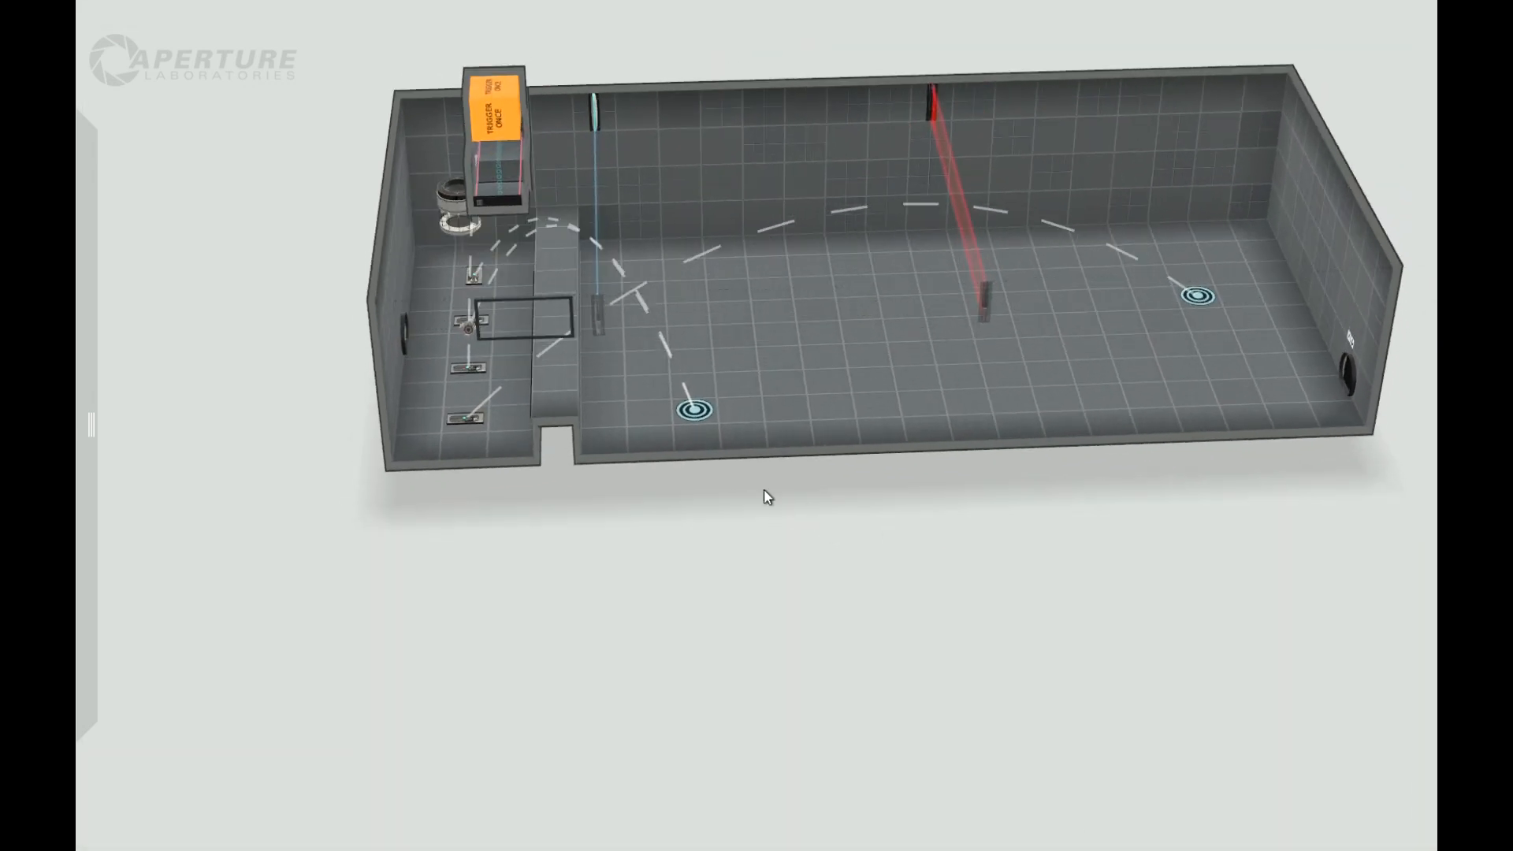
left_click_drag(693, 411, 652, 362)
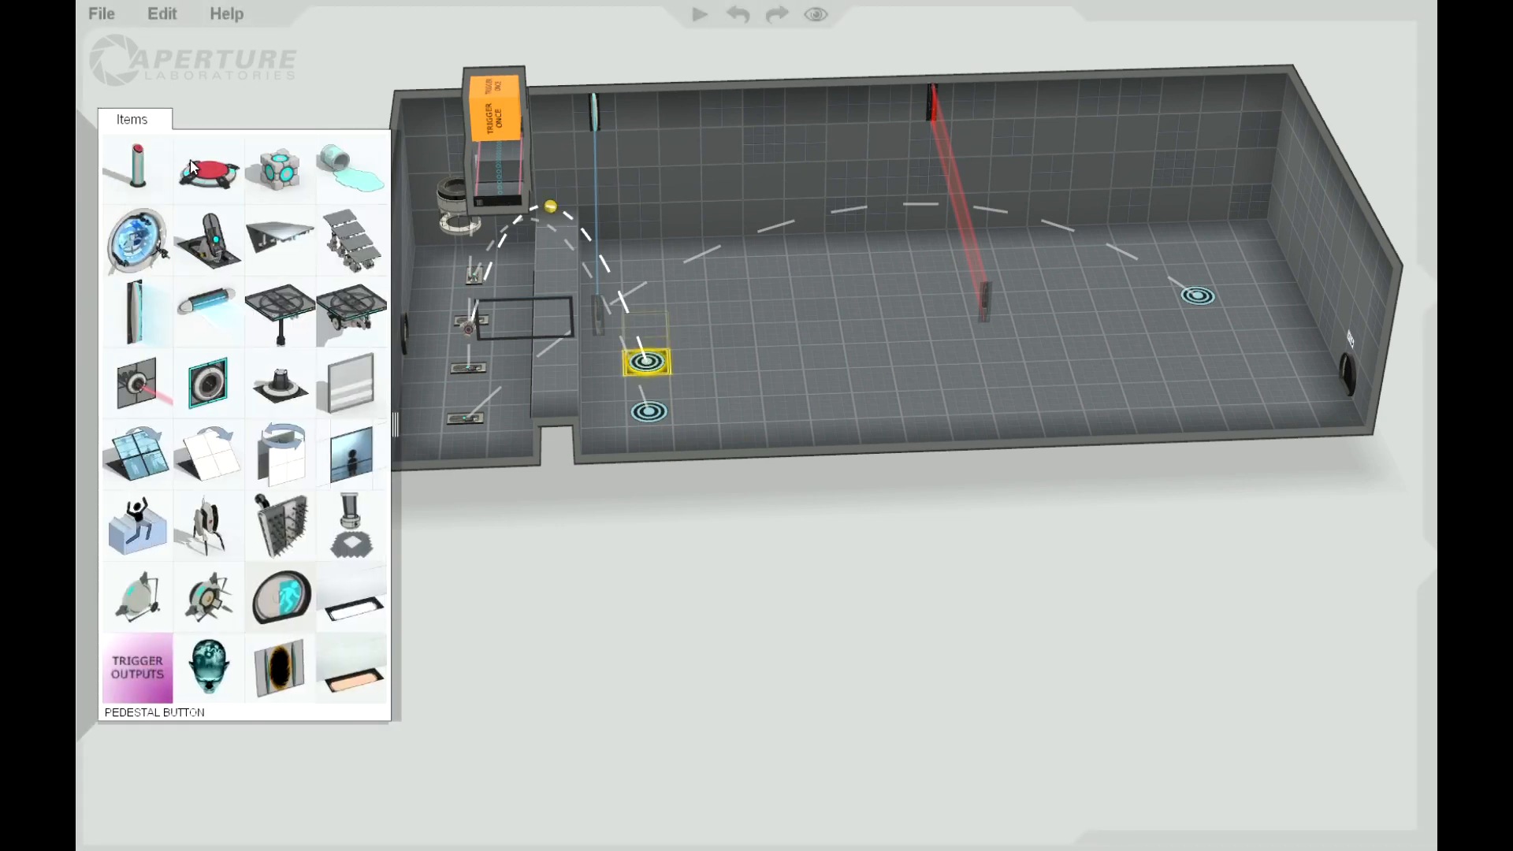
Step: Place a floor button beside the entrance door, on the side toward the long back wall
left_click_drag(207, 180, 438, 304)
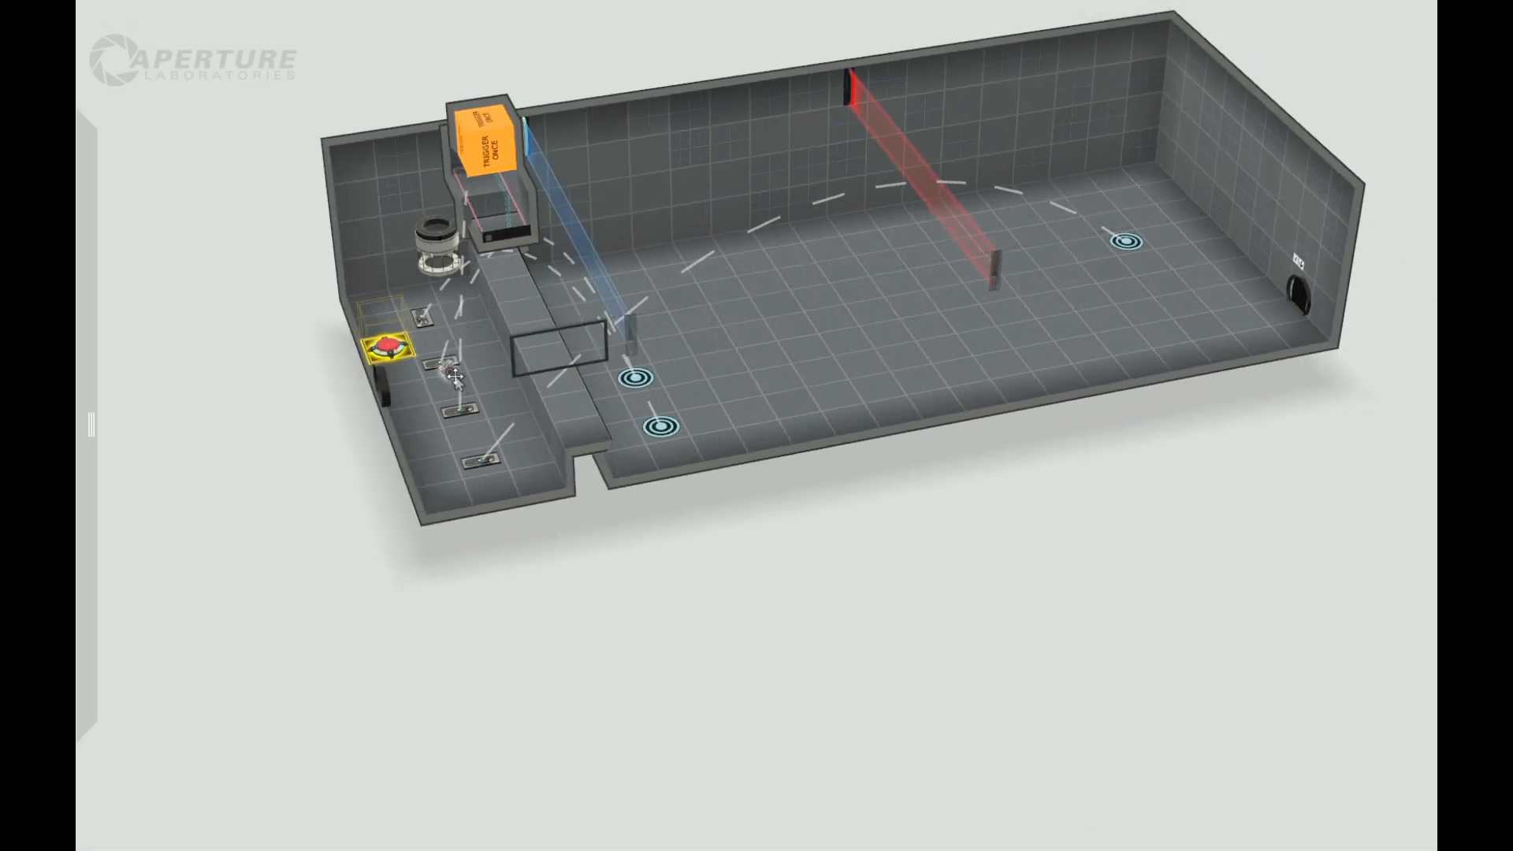
left_click_drag(951, 626, 802, 619)
Step: Make the lowest wall tile just past the raised strip portalable on both long walls
right_click(636, 189)
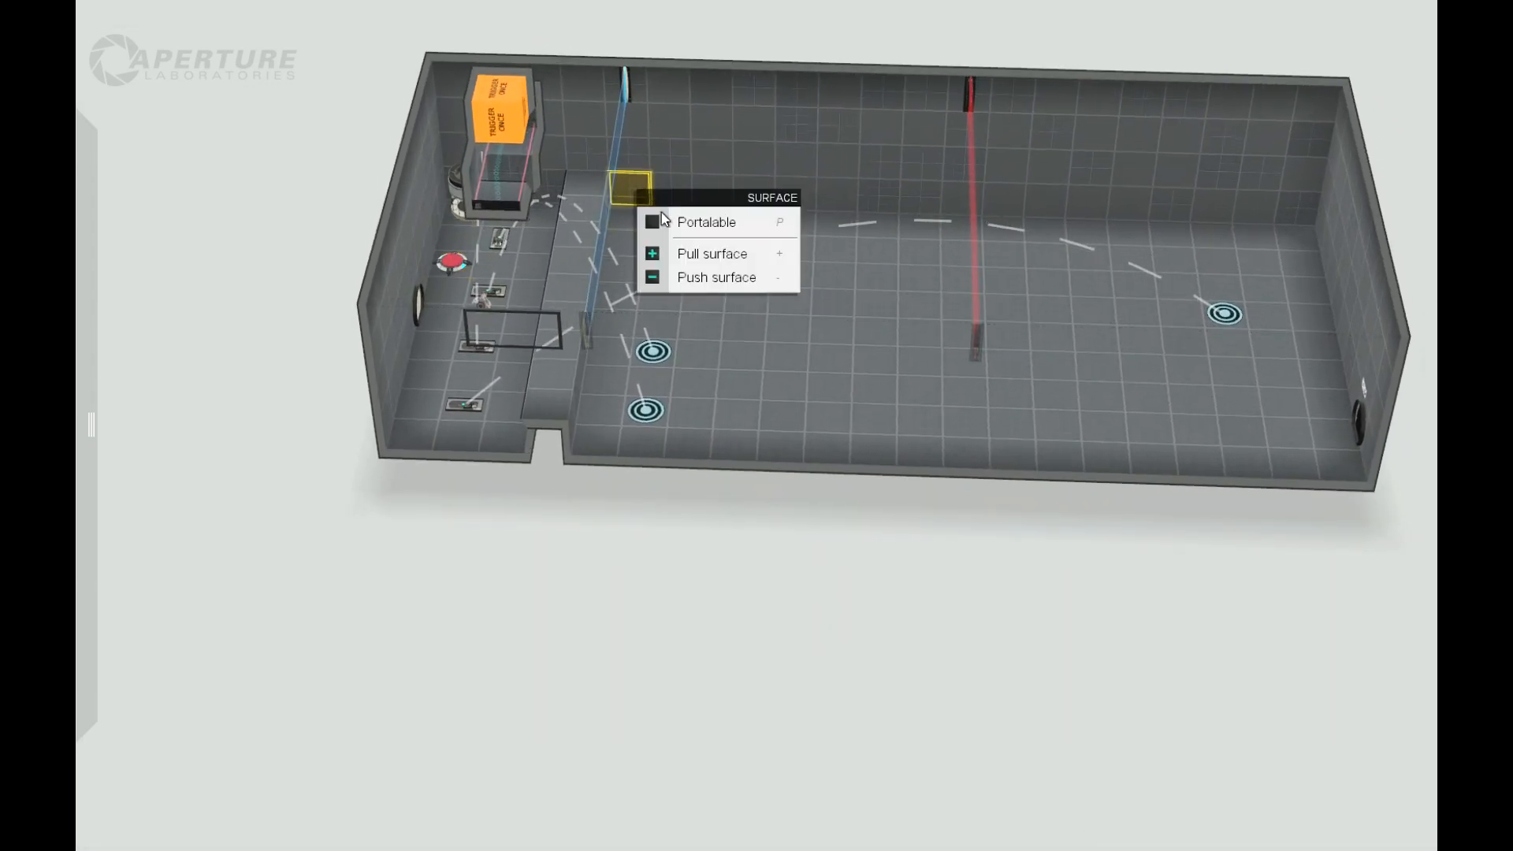
left_click_drag(659, 302, 719, 318)
right_click(747, 287)
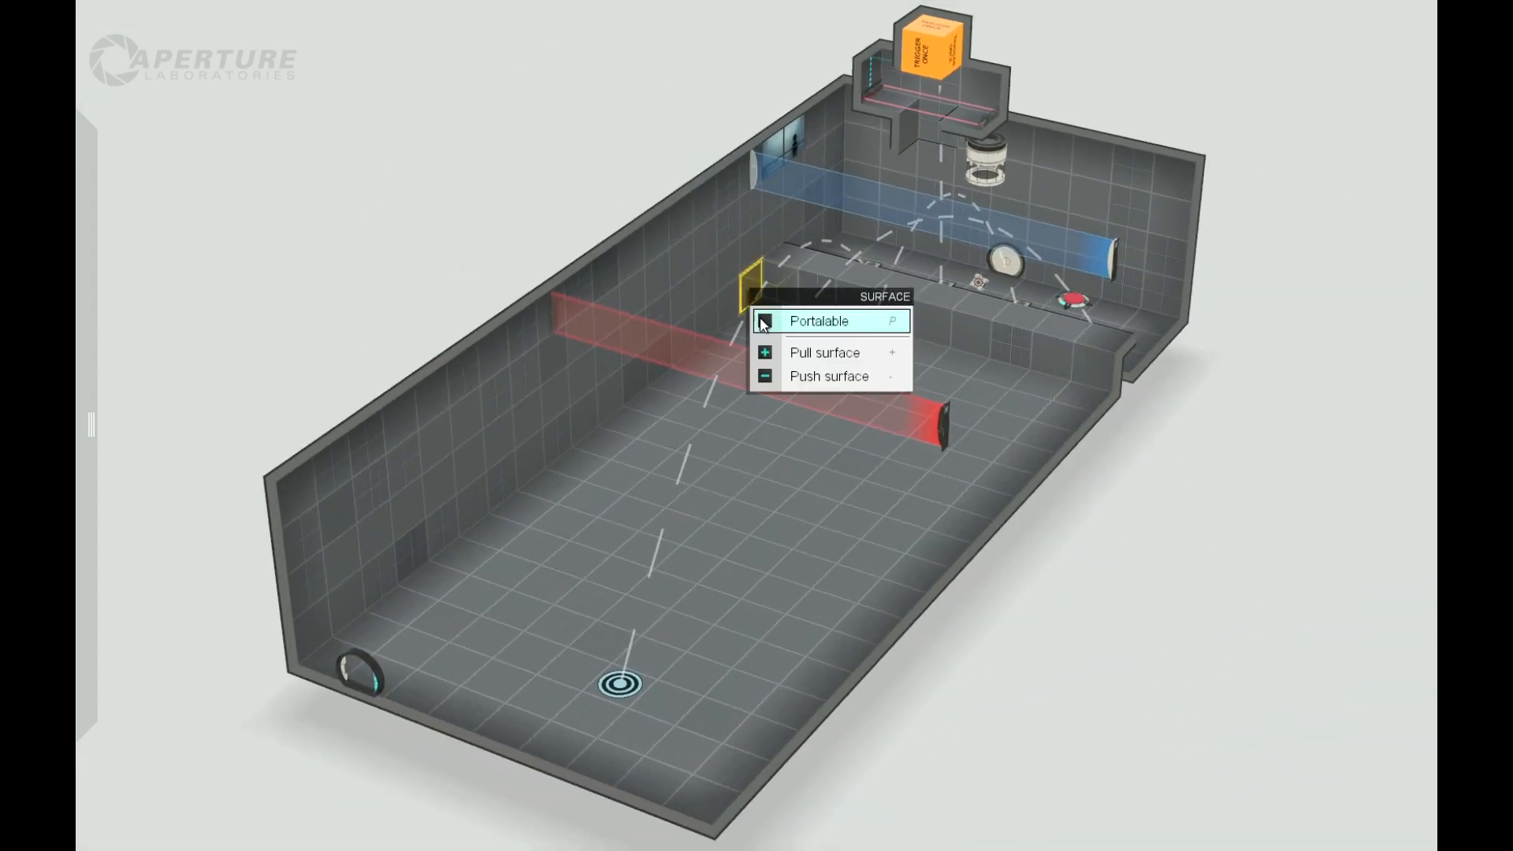
Step: Place a floor button in each corner just past the raised strip, in front of the portalable wall tiles
left_click_drag(328, 205, 675, 389)
mouse_move(95, 110)
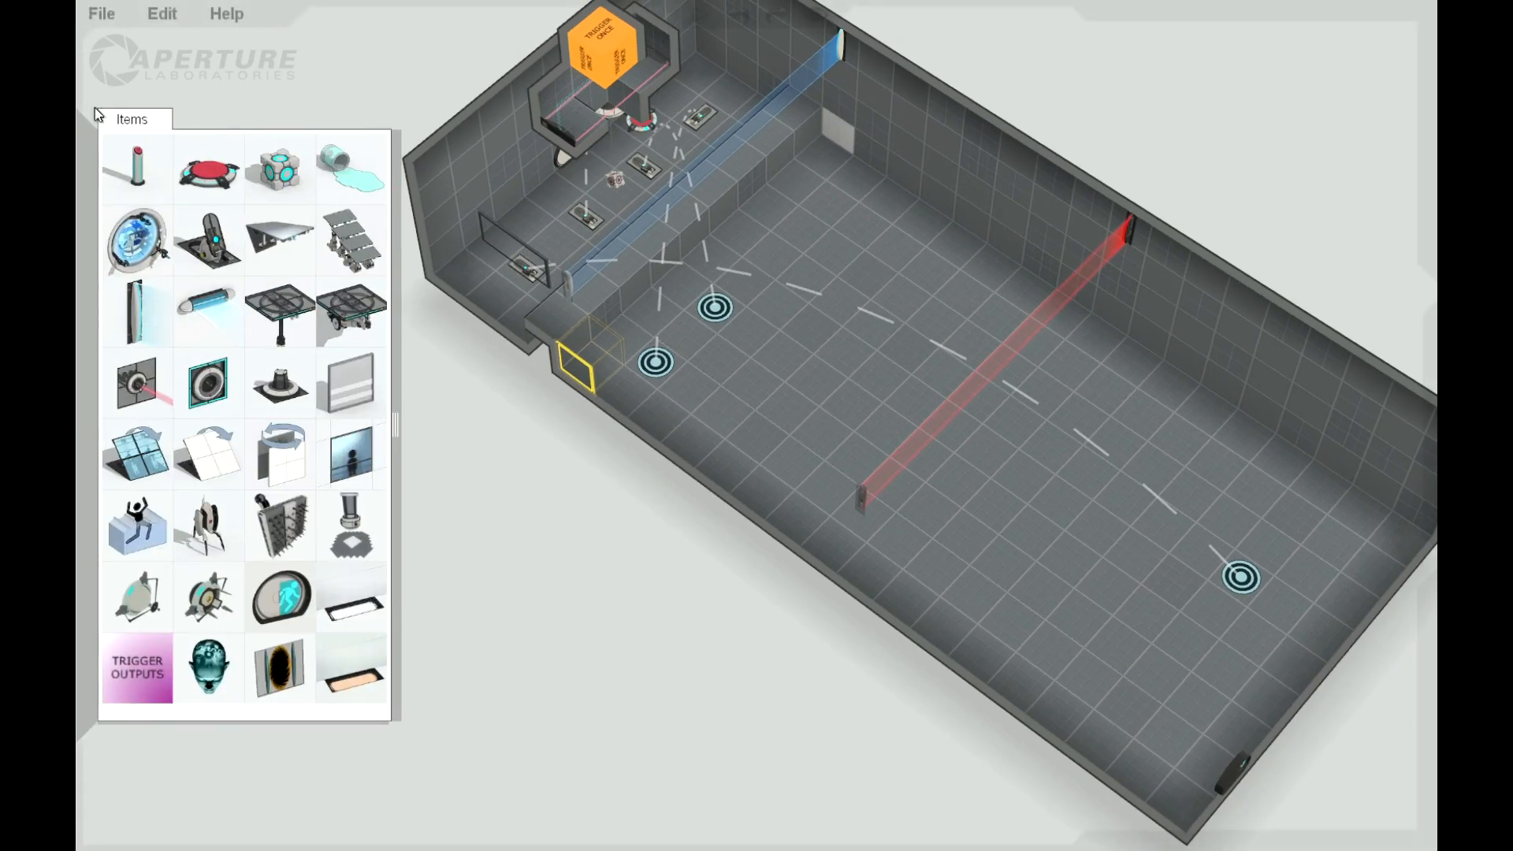
left_click_drag(215, 184, 785, 146)
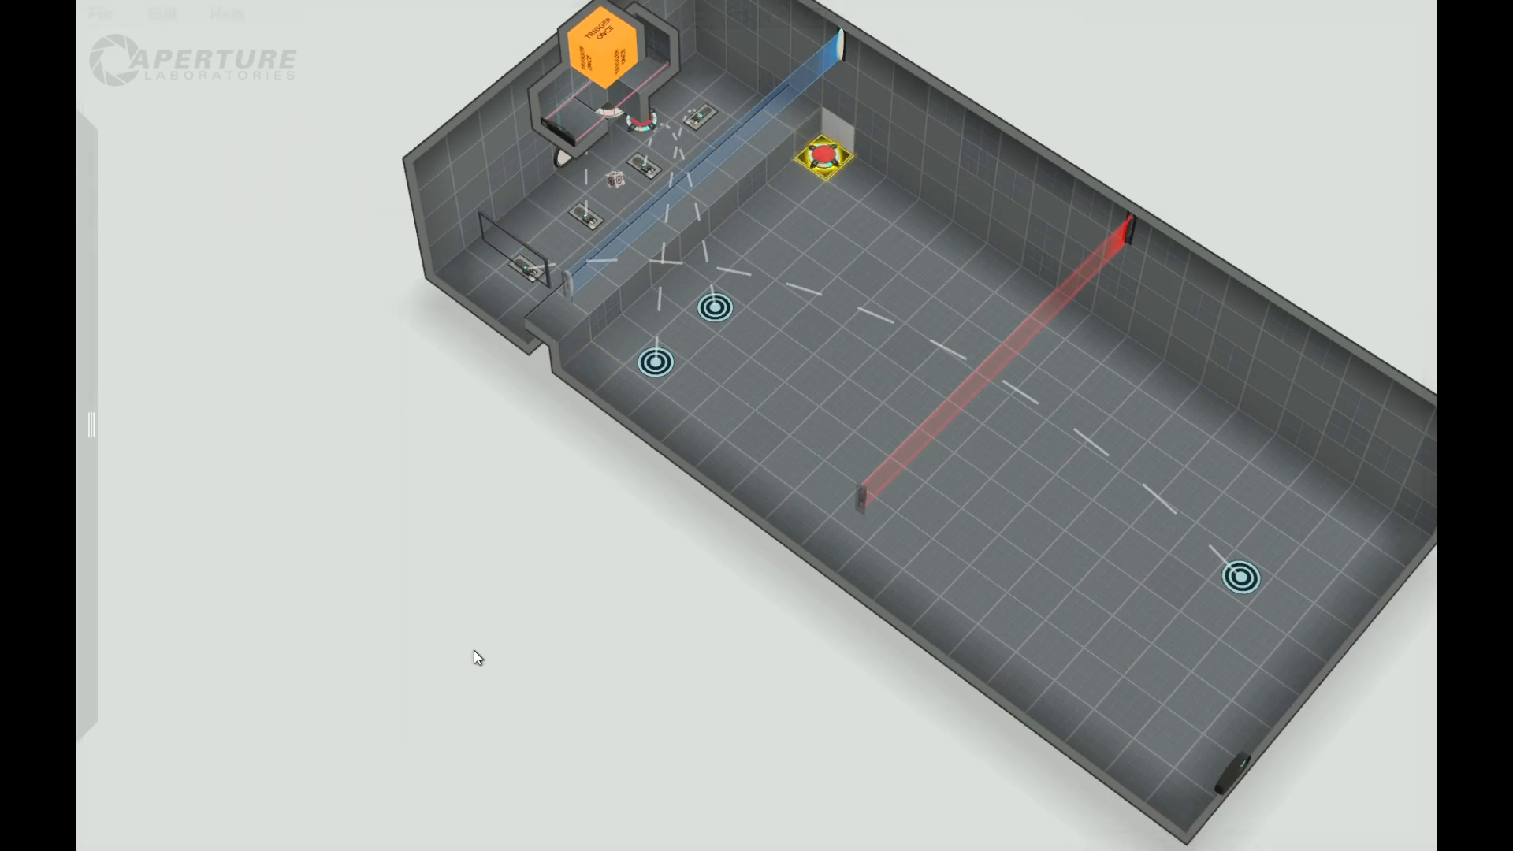
left_click_drag(475, 652, 81, 488)
mouse_move(81, 117)
left_click_drag(224, 175, 794, 307)
left_click_drag(398, 141, 628, 234)
Step: Place a fizzler low on the back wall past the portalable tile and set its hazard type to the red laser field
mouse_move(144, 175)
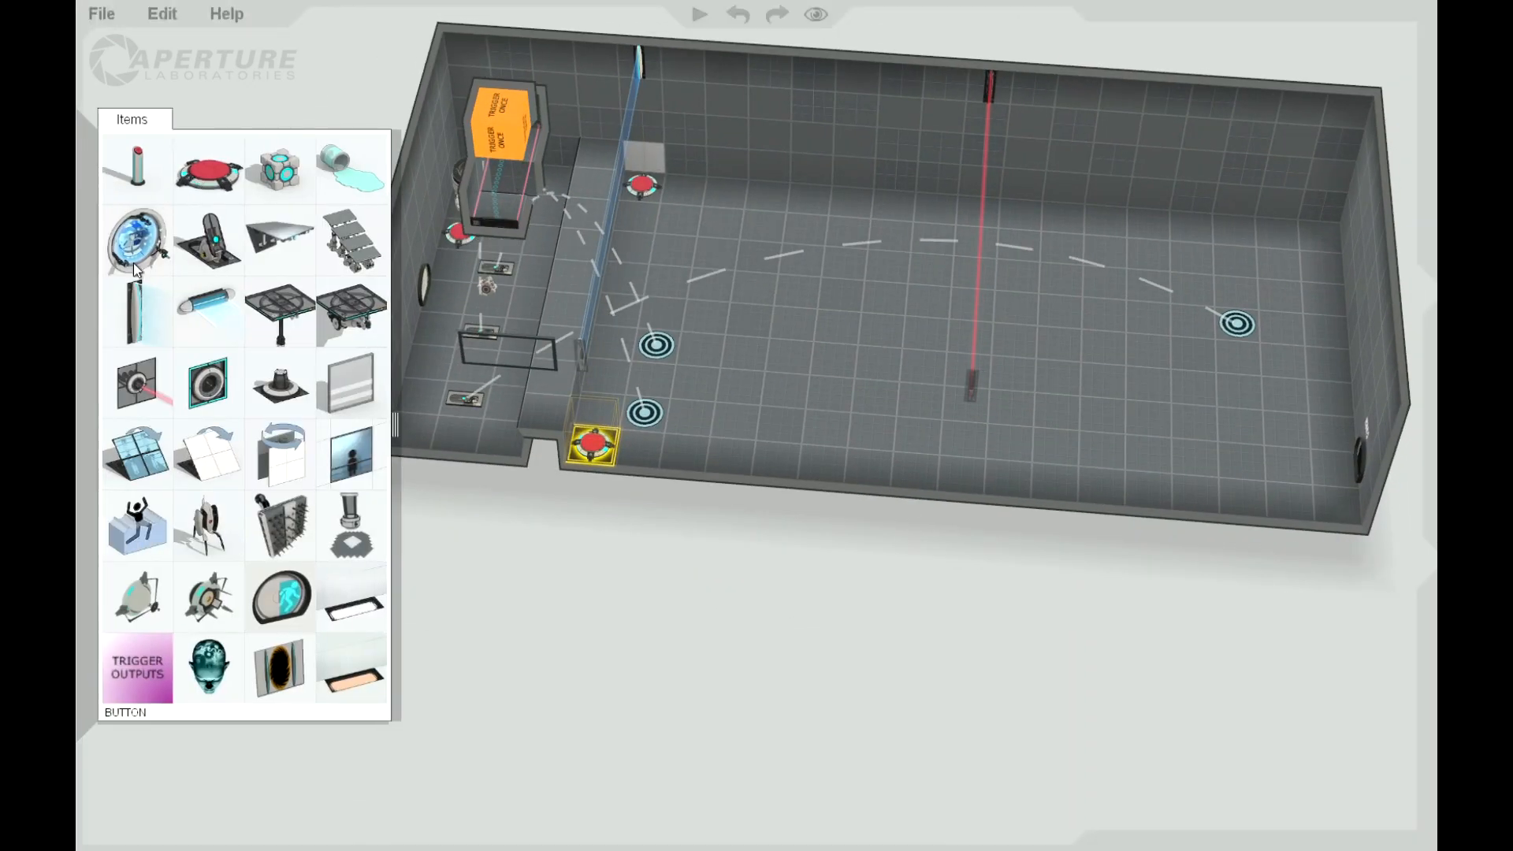
left_click_drag(150, 319, 747, 172)
right_click(746, 171)
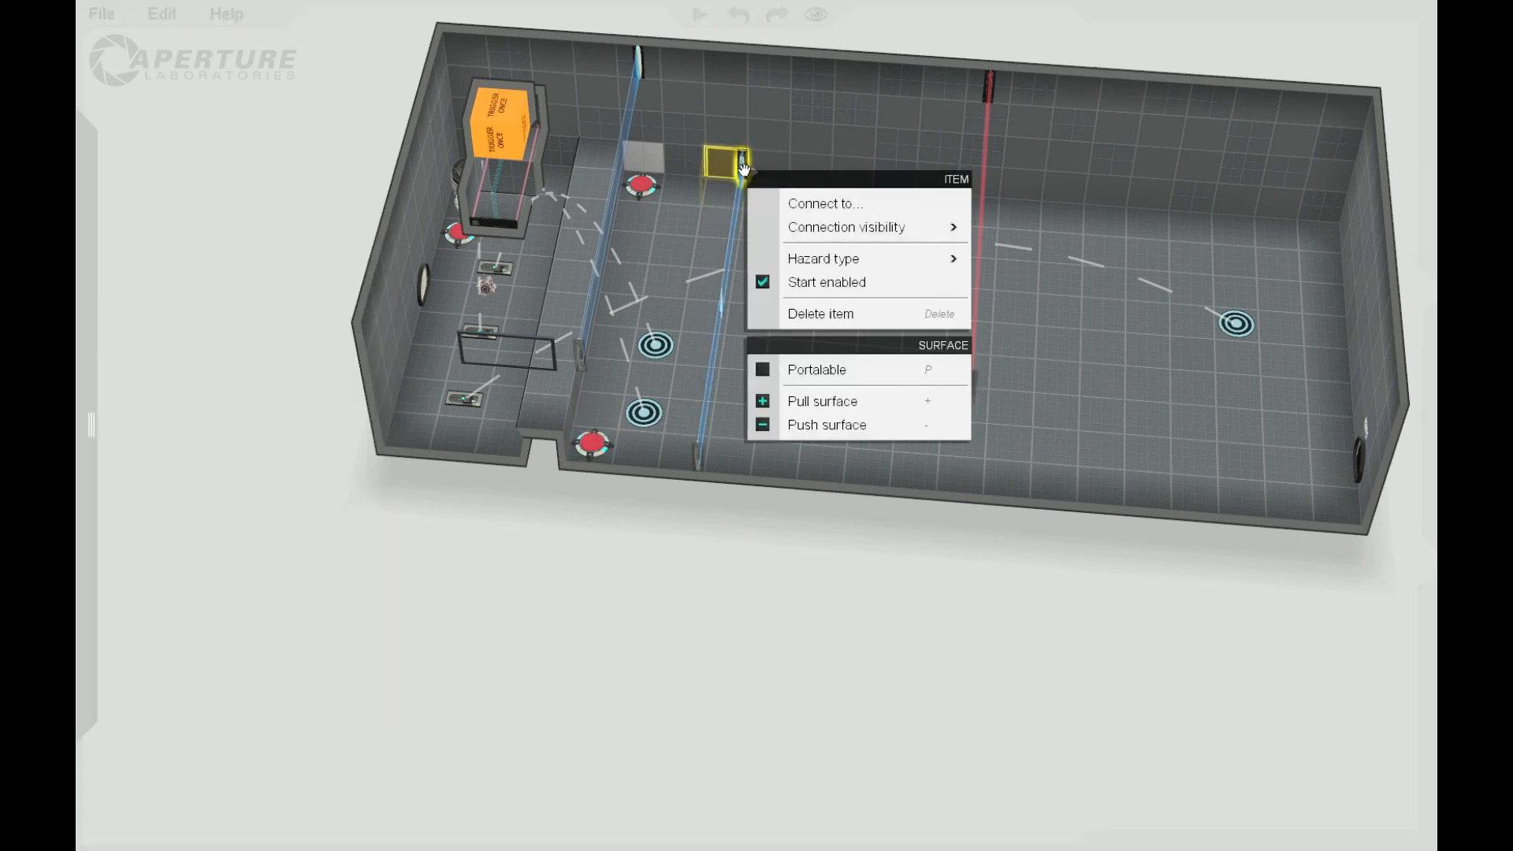
mouse_move(850, 260)
left_click(1025, 298)
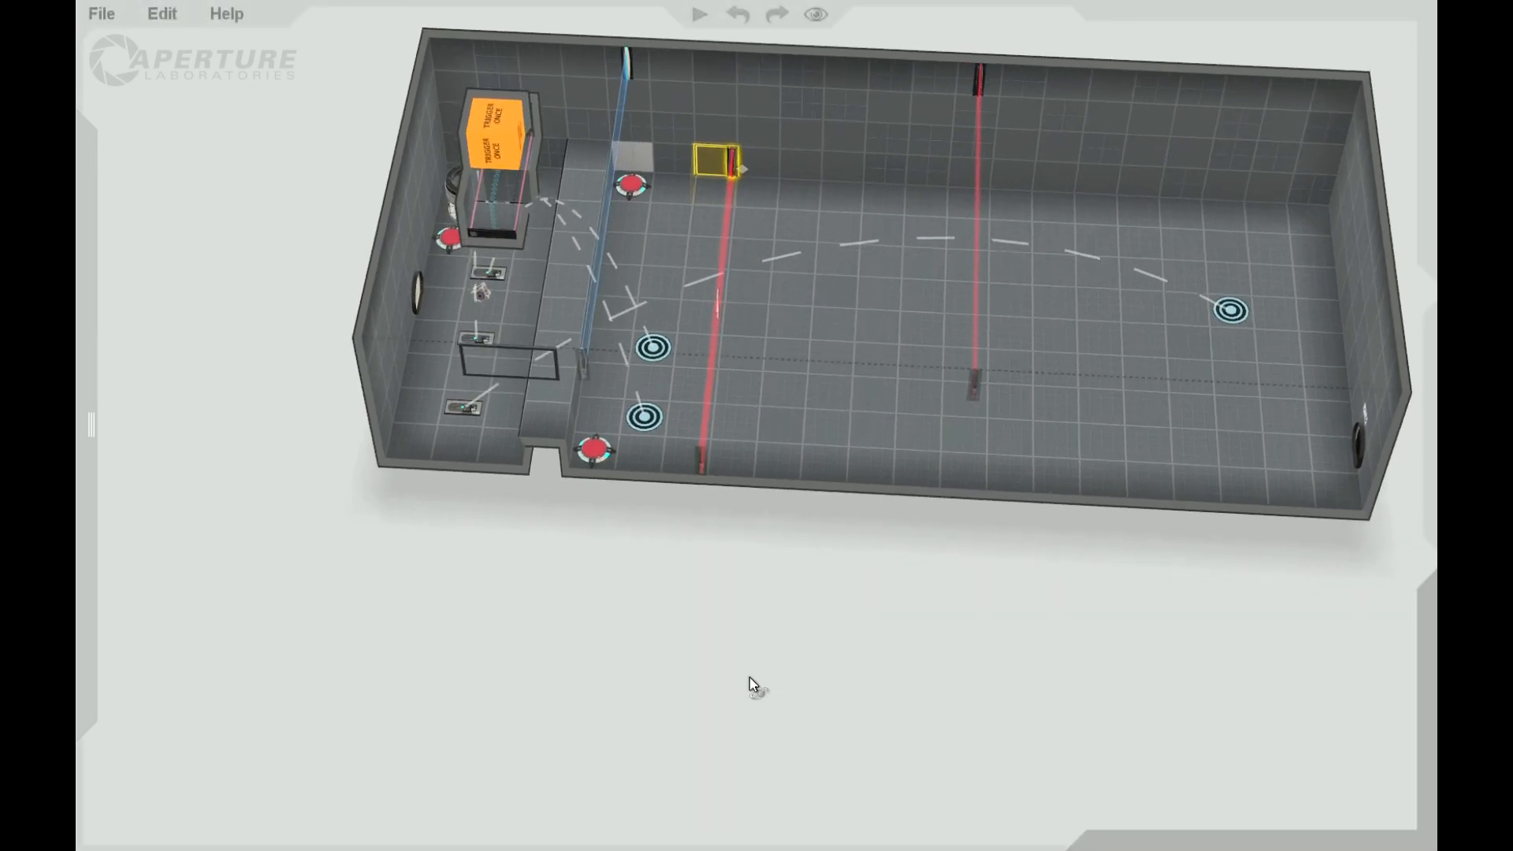
Step: Connect the floor button by the back wall's portalable tile to the low laser field
right_click(636, 161)
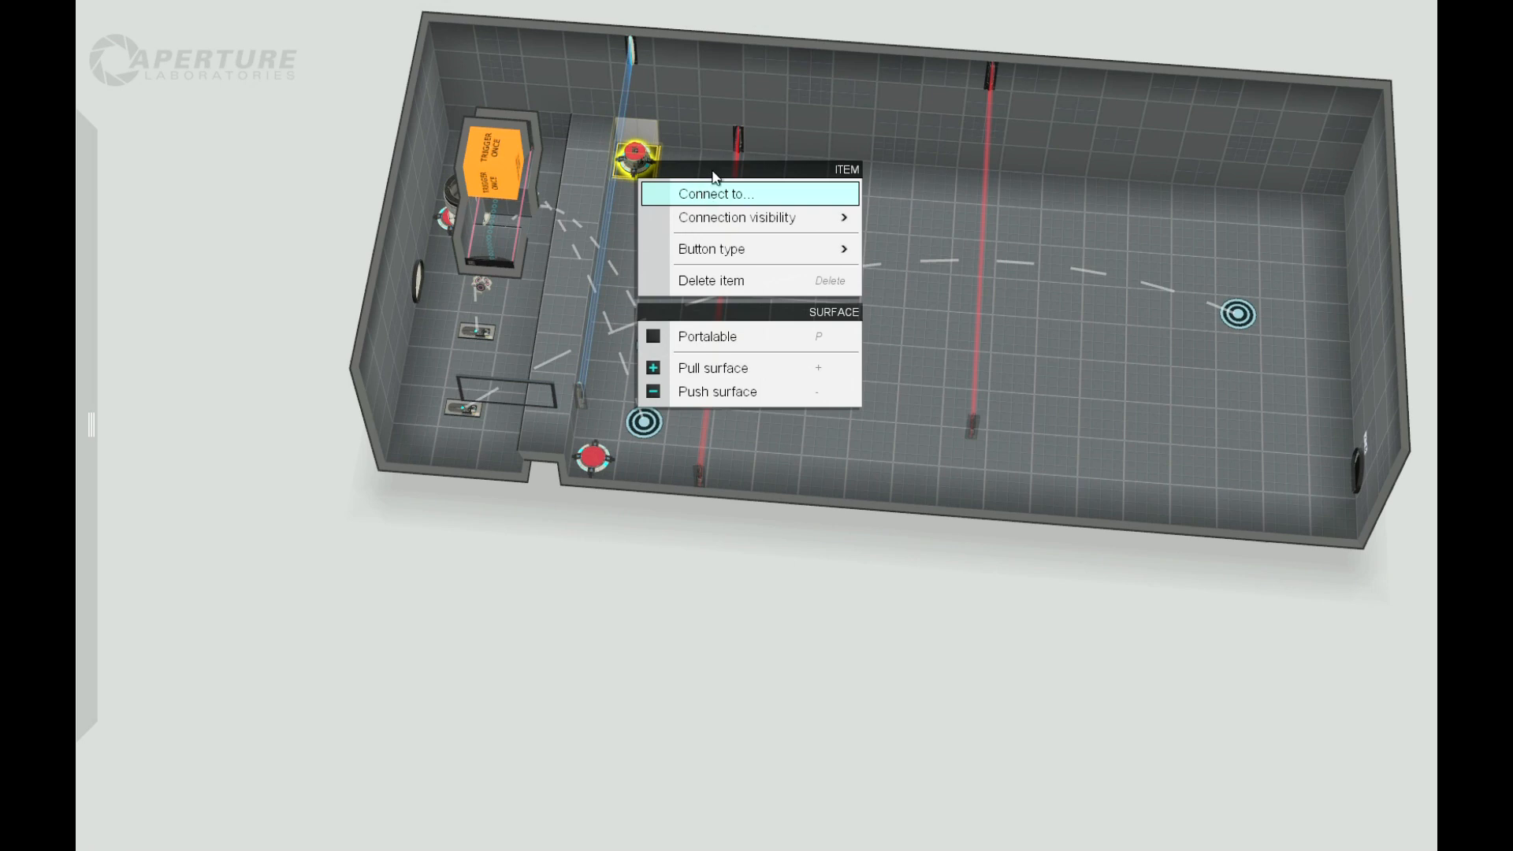
left_click(695, 193)
left_click(737, 139)
left_click_drag(689, 650, 703, 605)
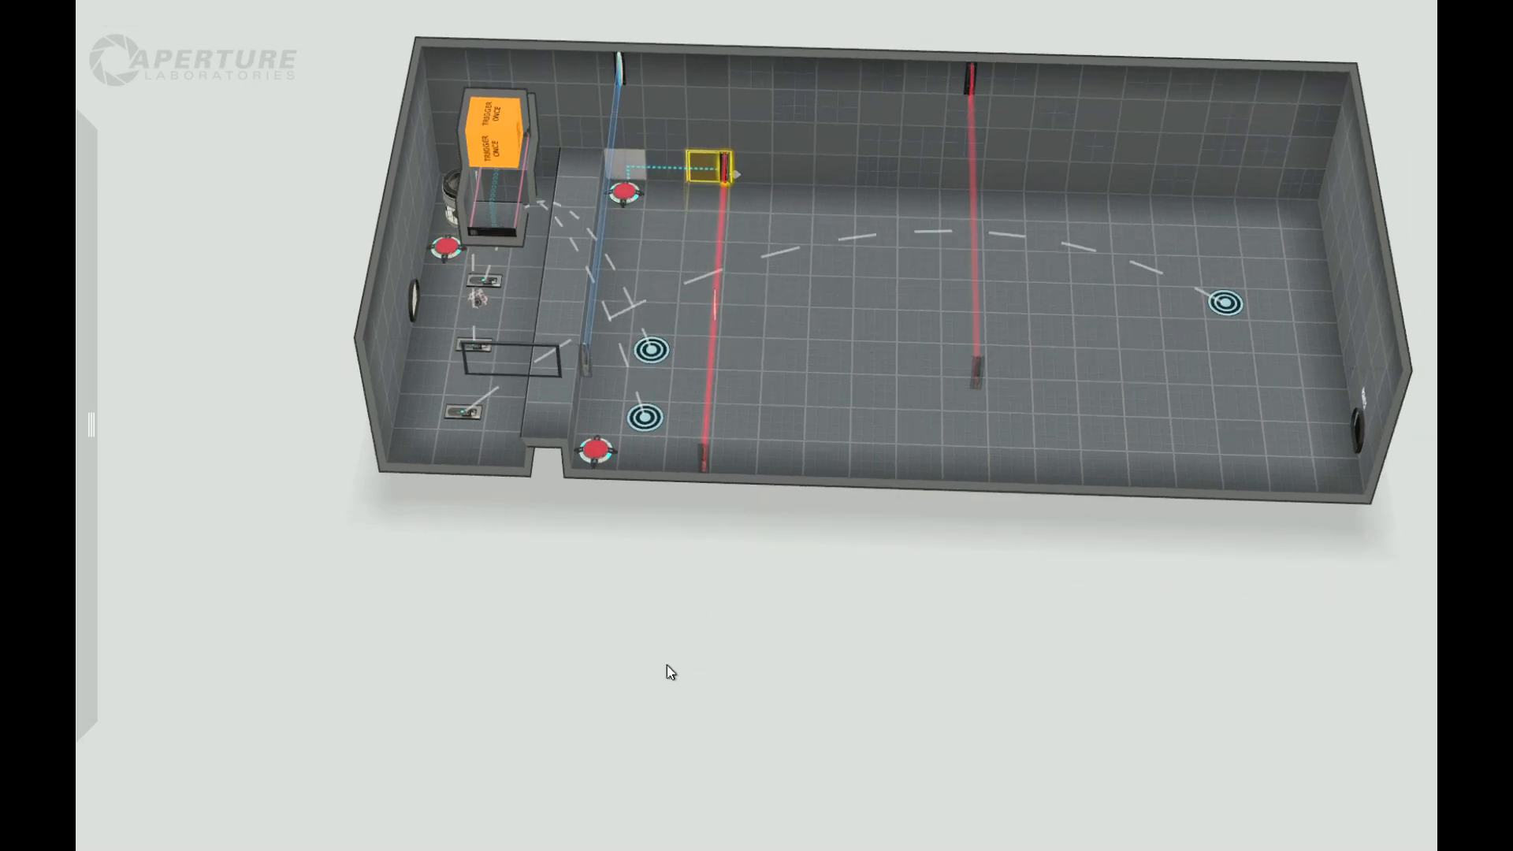
left_click_drag(666, 665, 648, 660)
Step: Change the connection visibility of the floor button linked to the low laser field
right_click(656, 177)
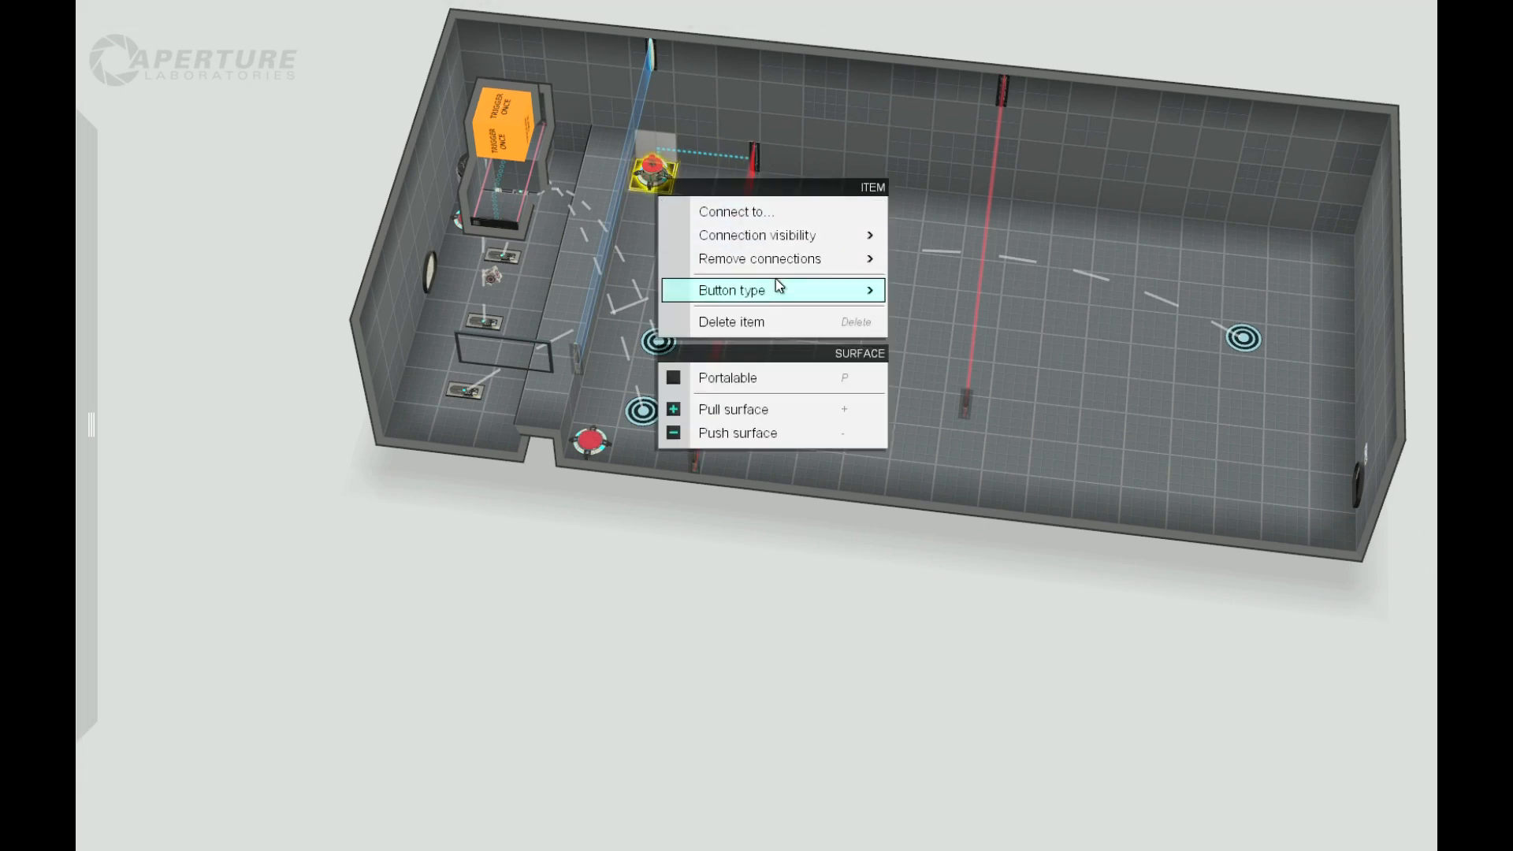
mouse_move(815, 266)
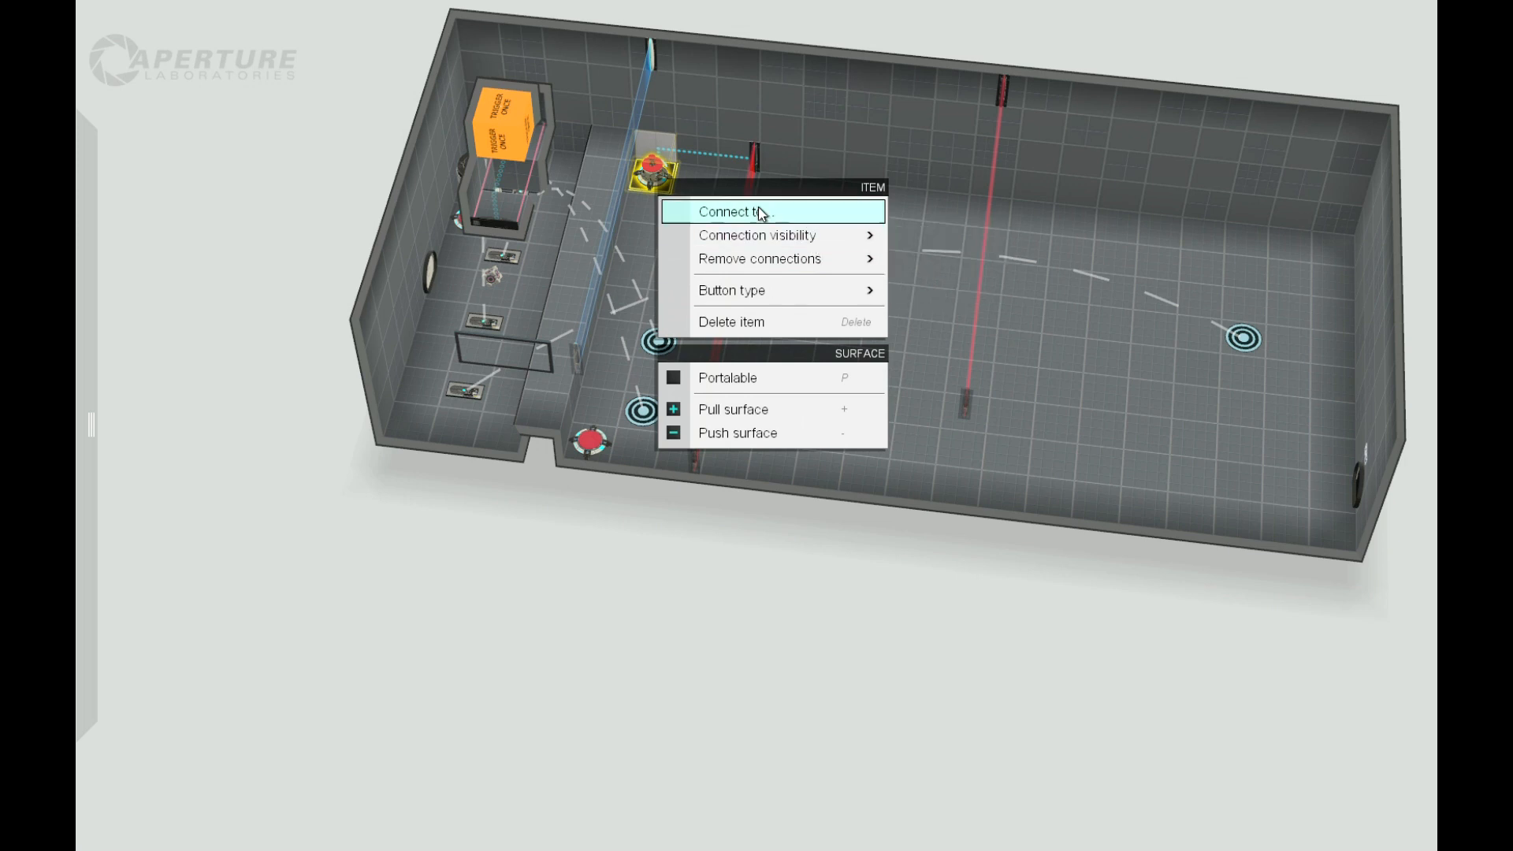
mouse_move(863, 235)
left_click(942, 287)
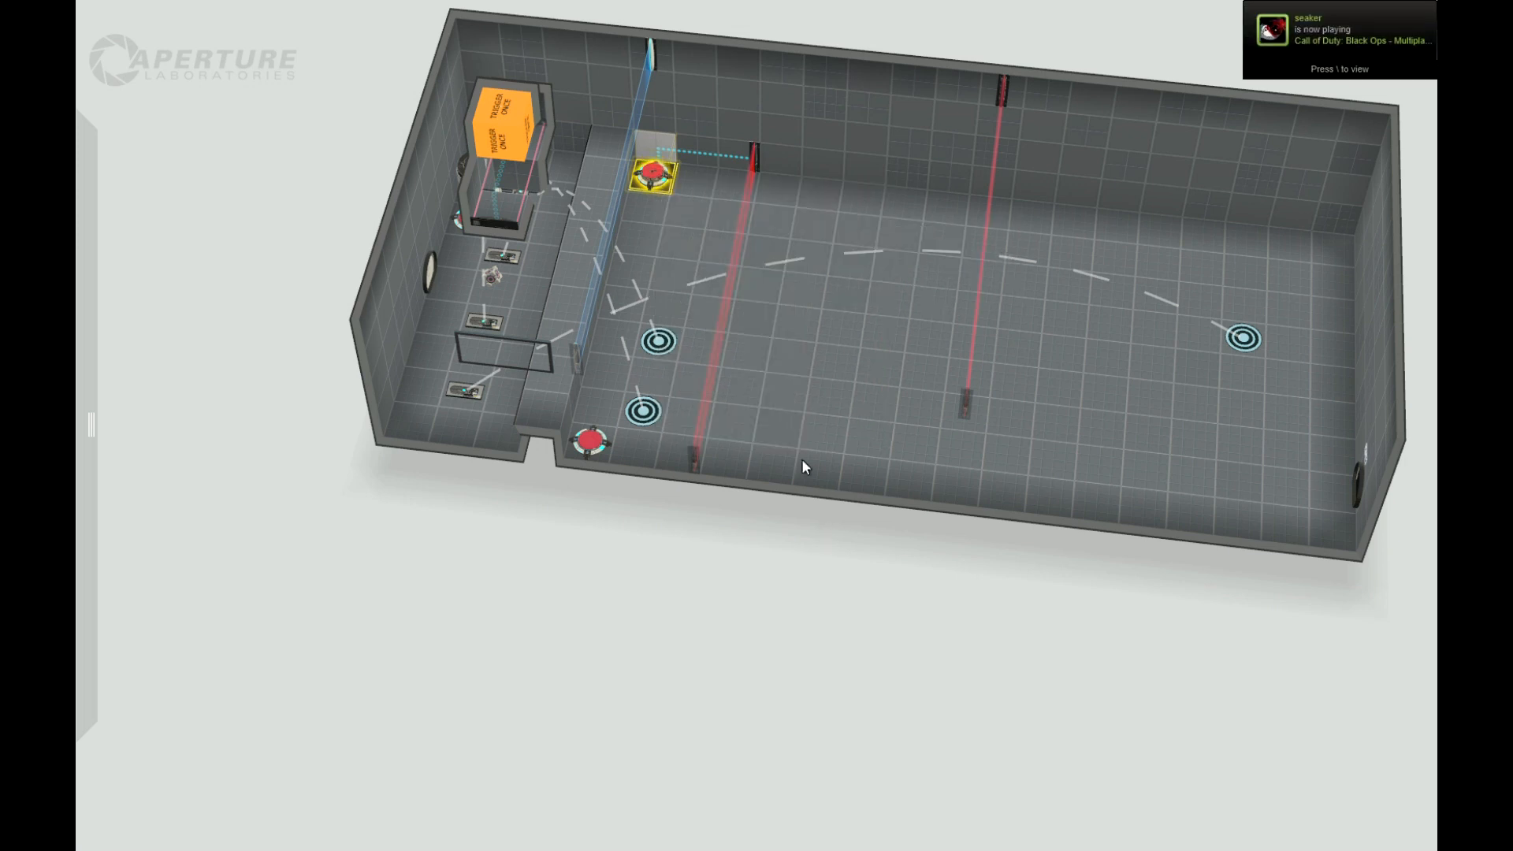
mouse_move(750, 598)
left_mouse_down()
mouse_move(786, 605)
mouse_move(780, 557)
mouse_move(753, 619)
mouse_move(764, 591)
left_mouse_up()
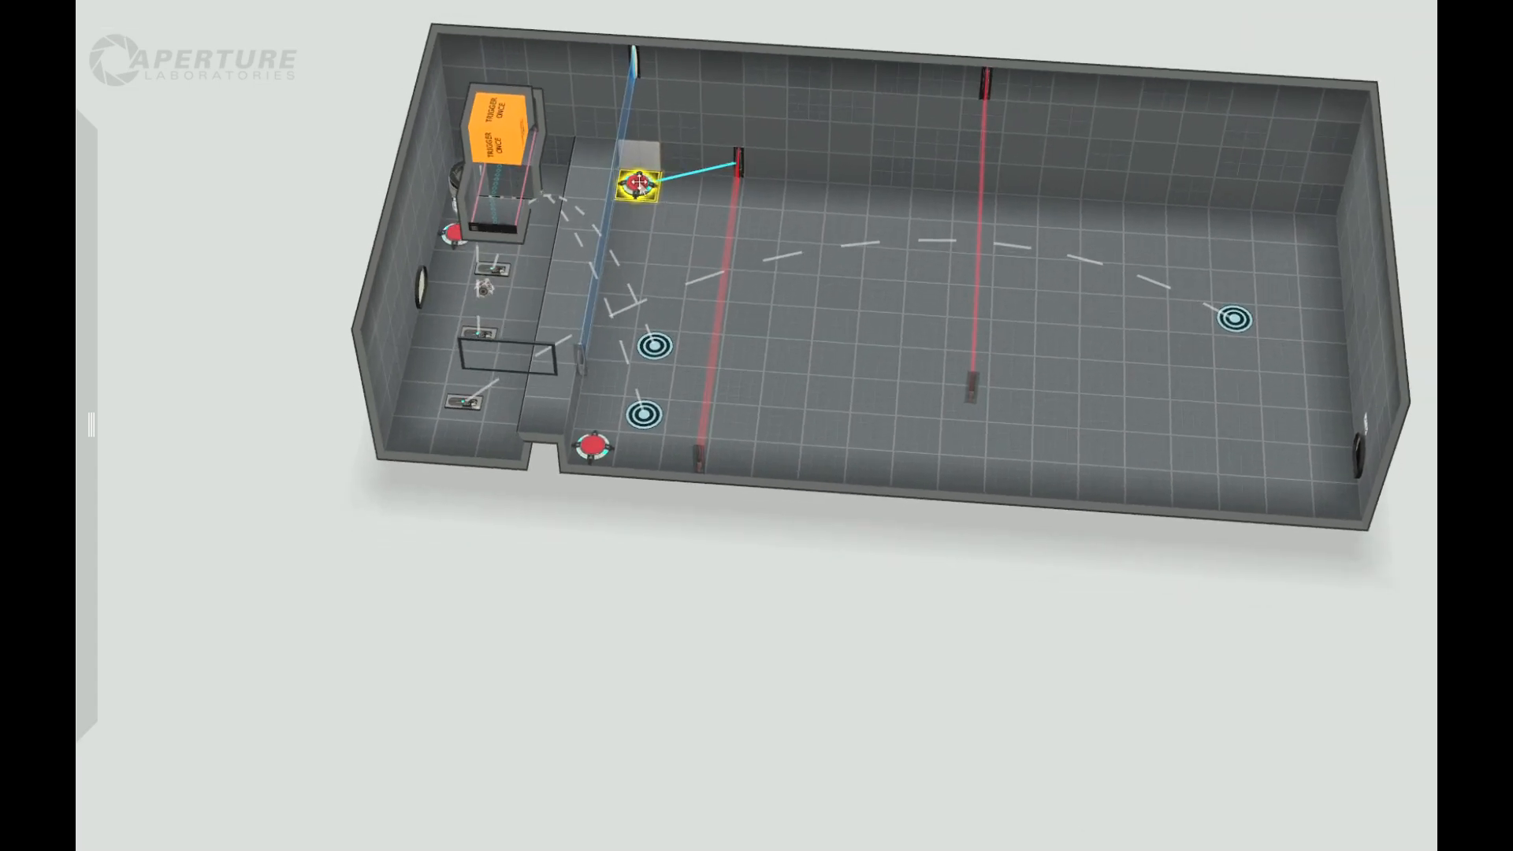
Step: Place a faith plate by the back wall just past the low laser field and aim its target in front of the round door
left_click_drag(653, 546, 533, 522)
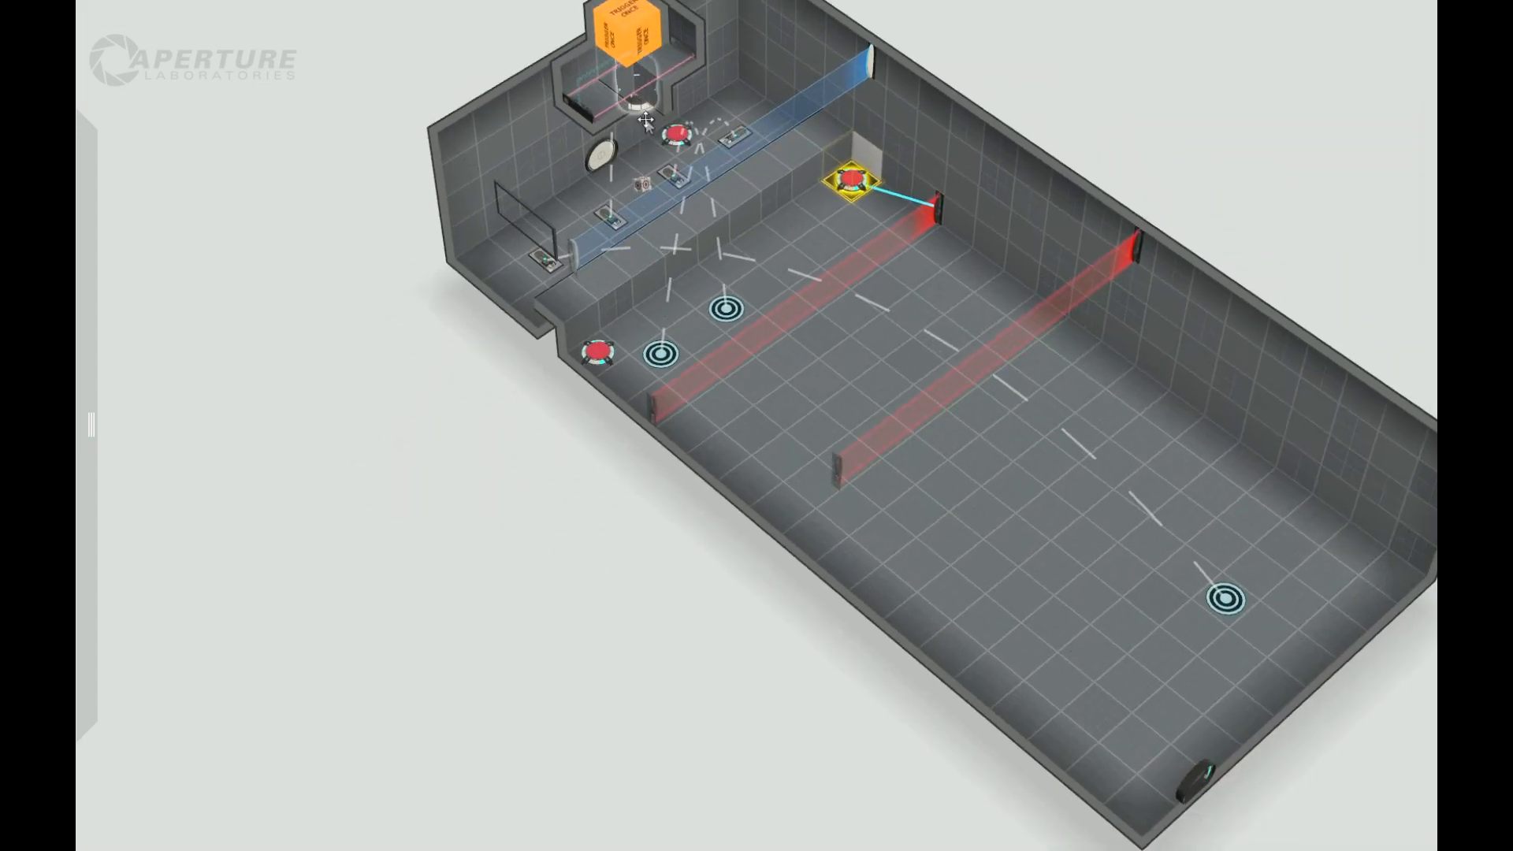
left_click_drag(522, 504, 660, 301)
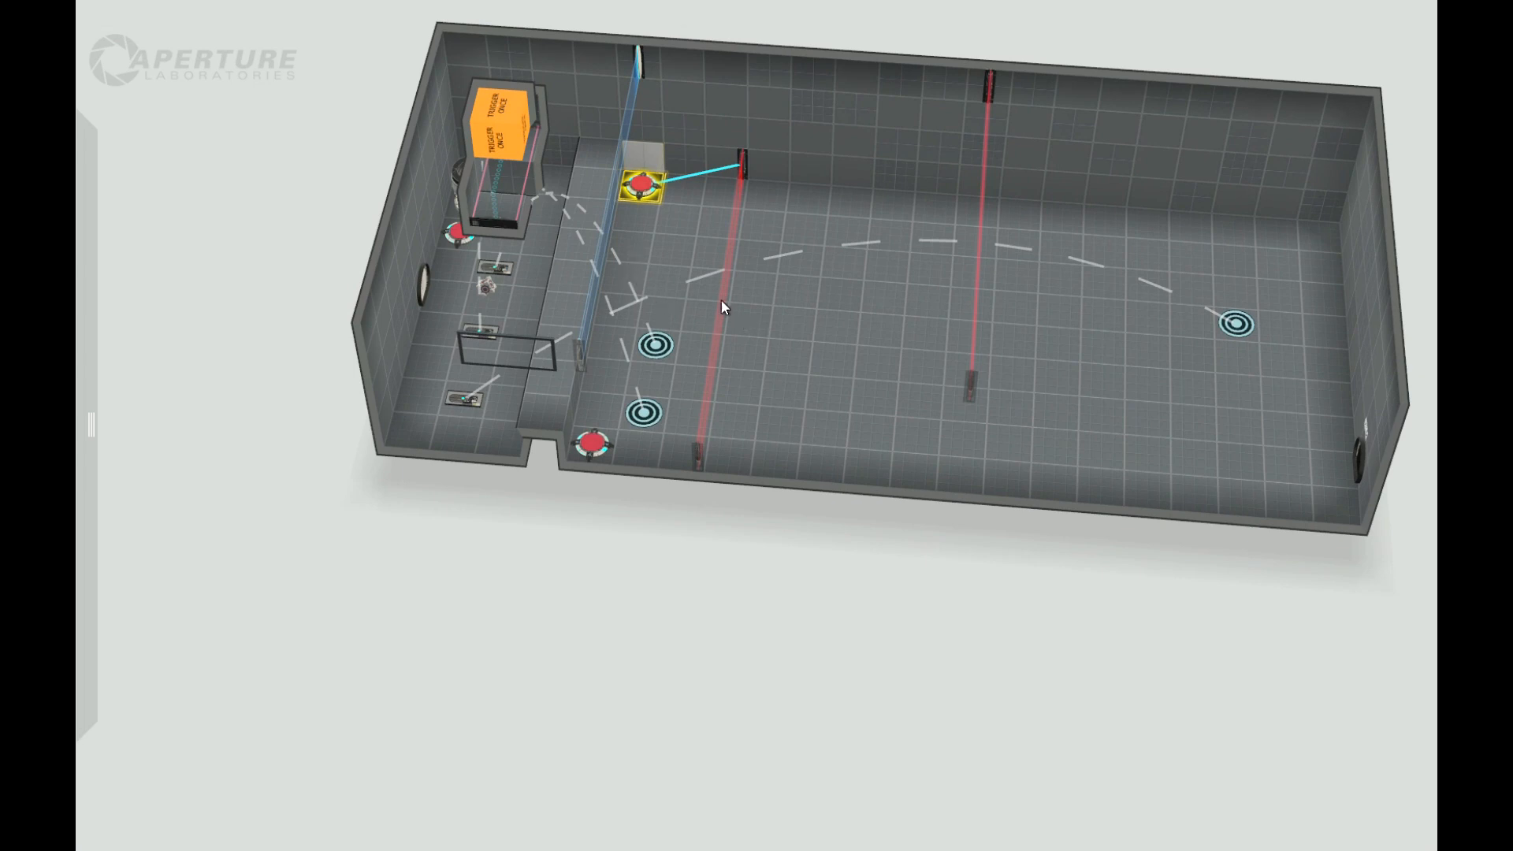
left_click_drag(623, 569, 669, 575)
mouse_move(93, 156)
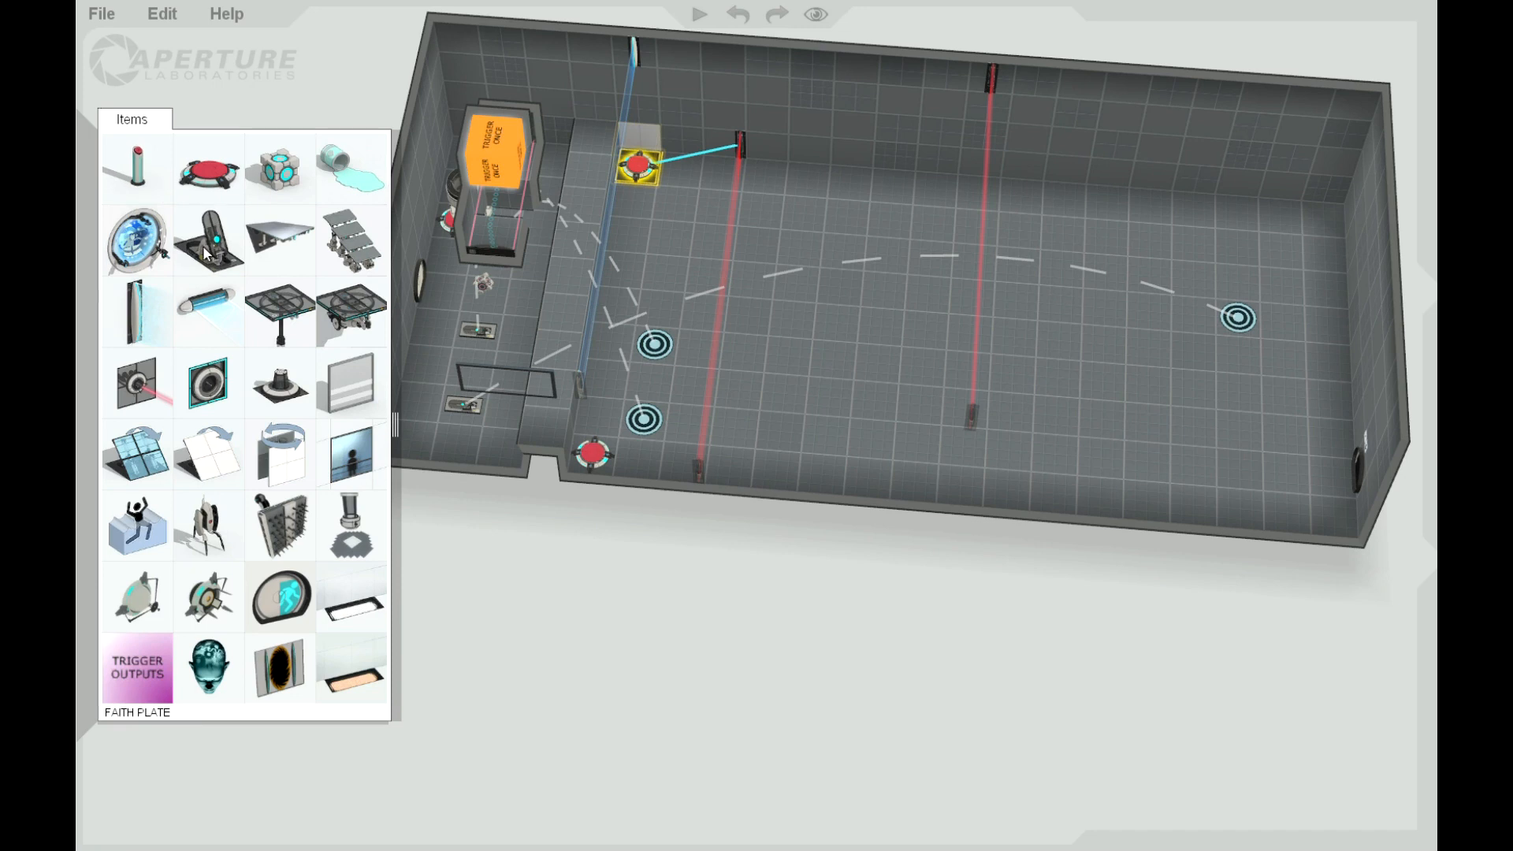
left_click_drag(161, 188, 772, 171)
mouse_move(466, 282)
left_mouse_down()
mouse_move(476, 326)
mouse_move(438, 292)
left_mouse_up()
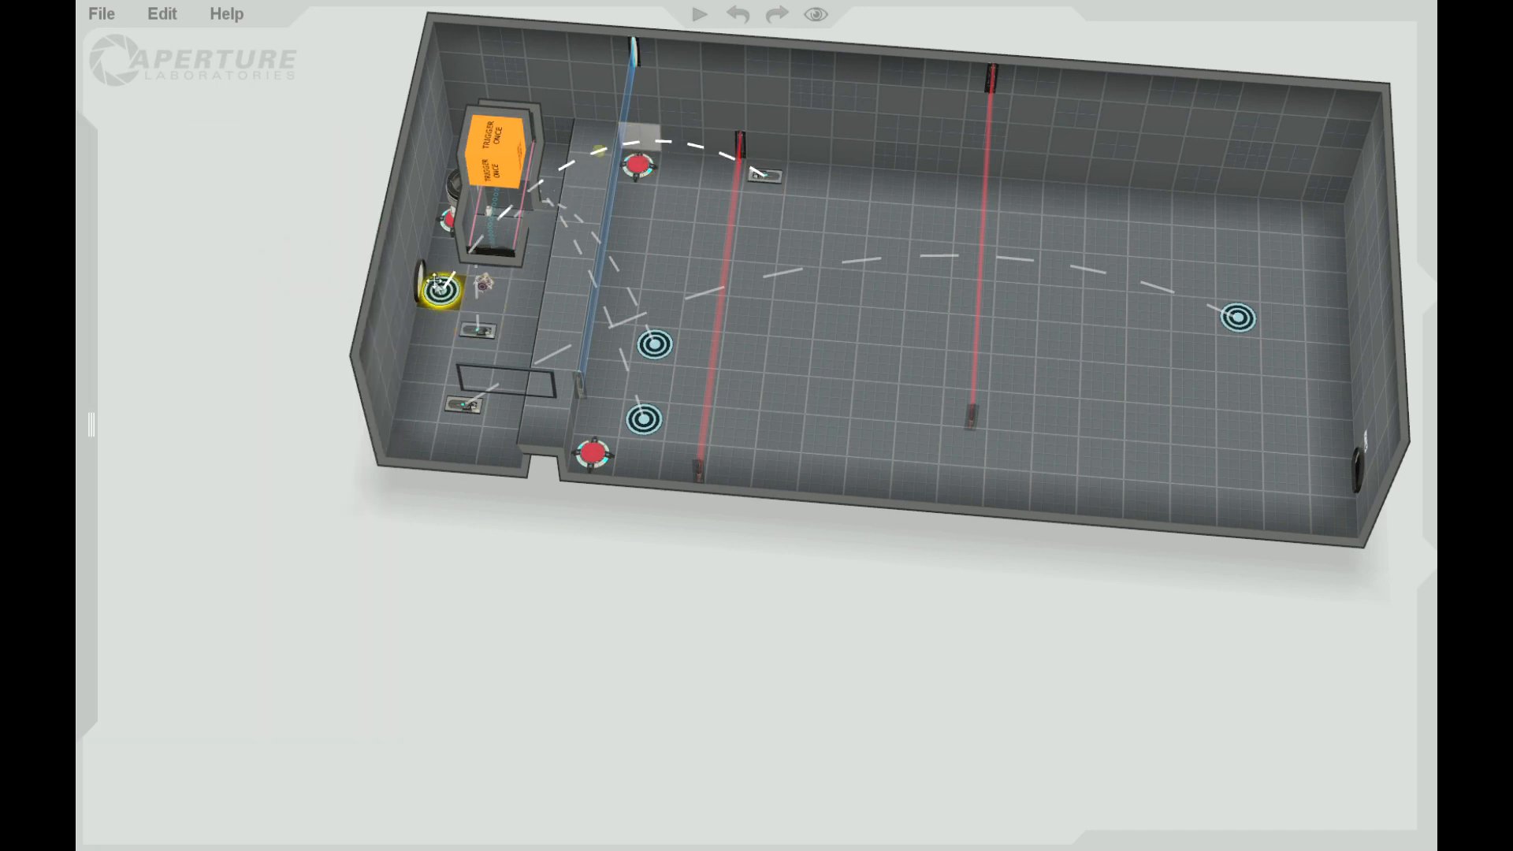
Step: Carve an L-shaped alcove out of the front wall at the low laser field and make its end wall tile portalable
left_click_drag(721, 642, 730, 446)
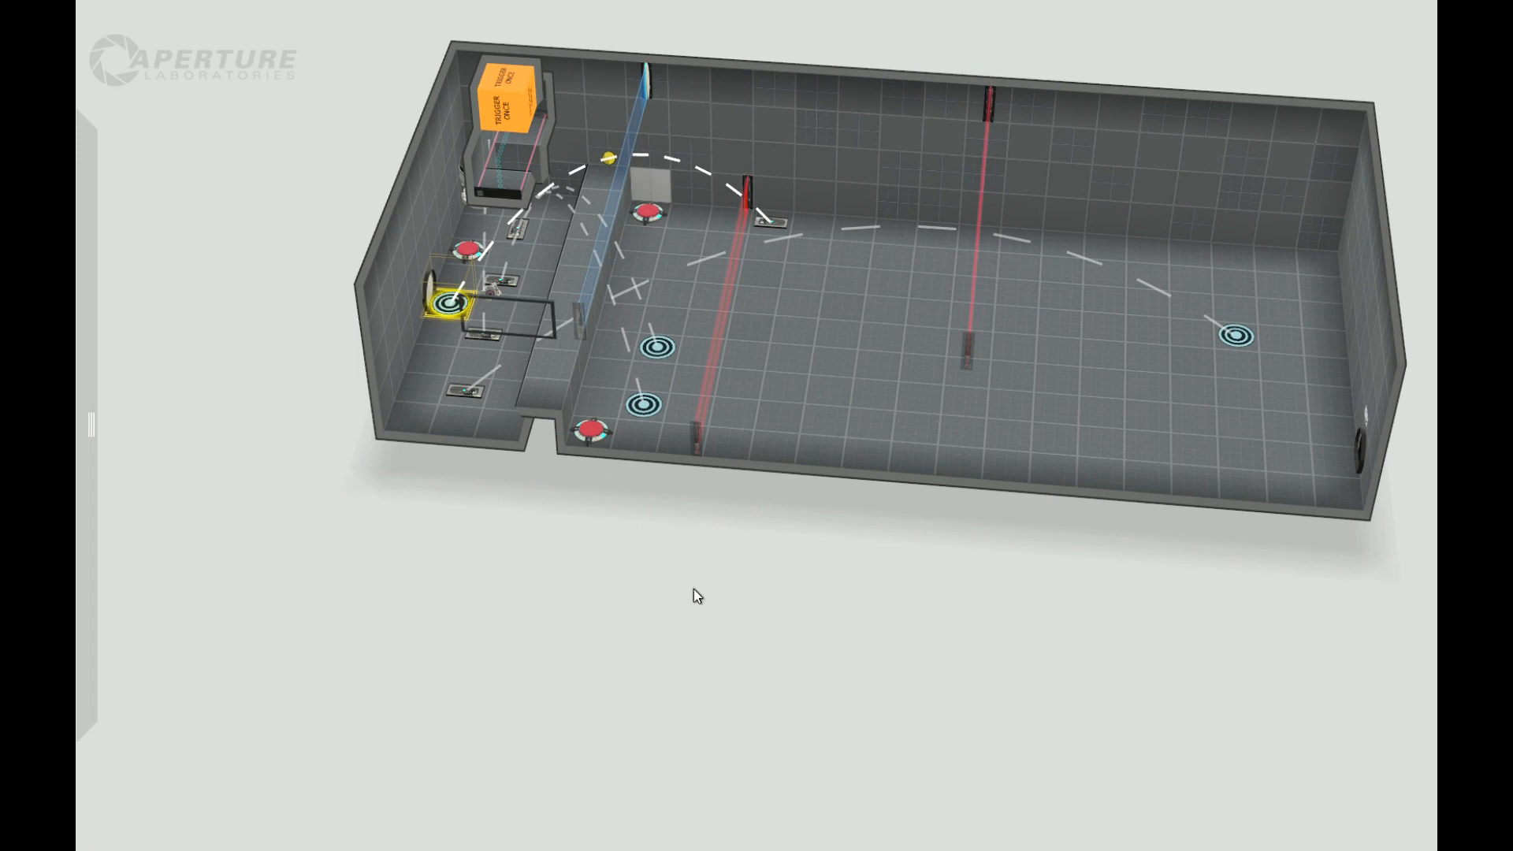
left_click_drag(694, 590, 689, 648)
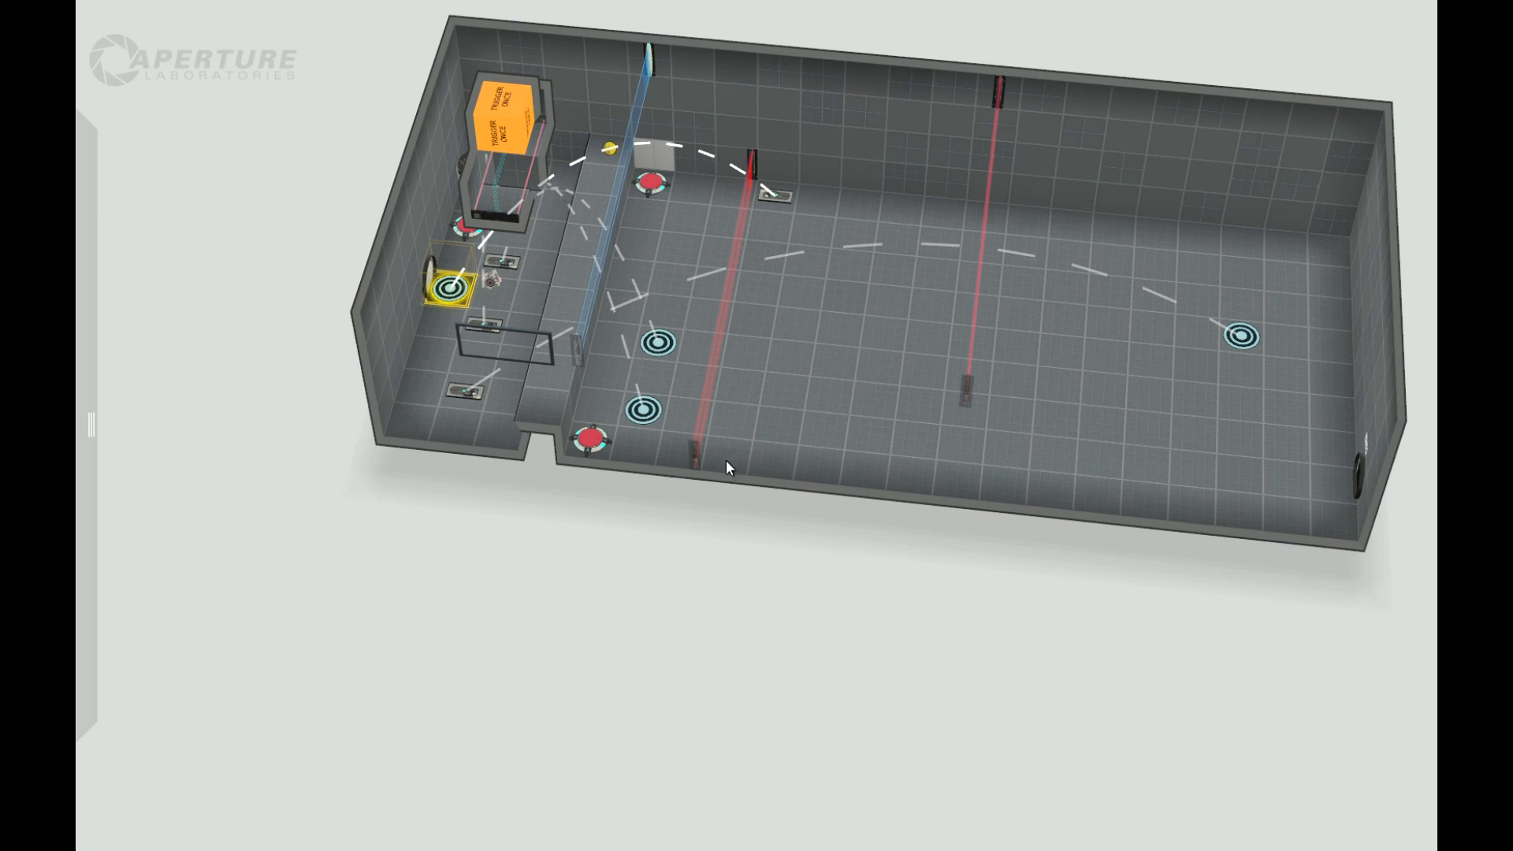
right_click_drag(704, 579, 237, 560)
left_click_drag(603, 622, 635, 614)
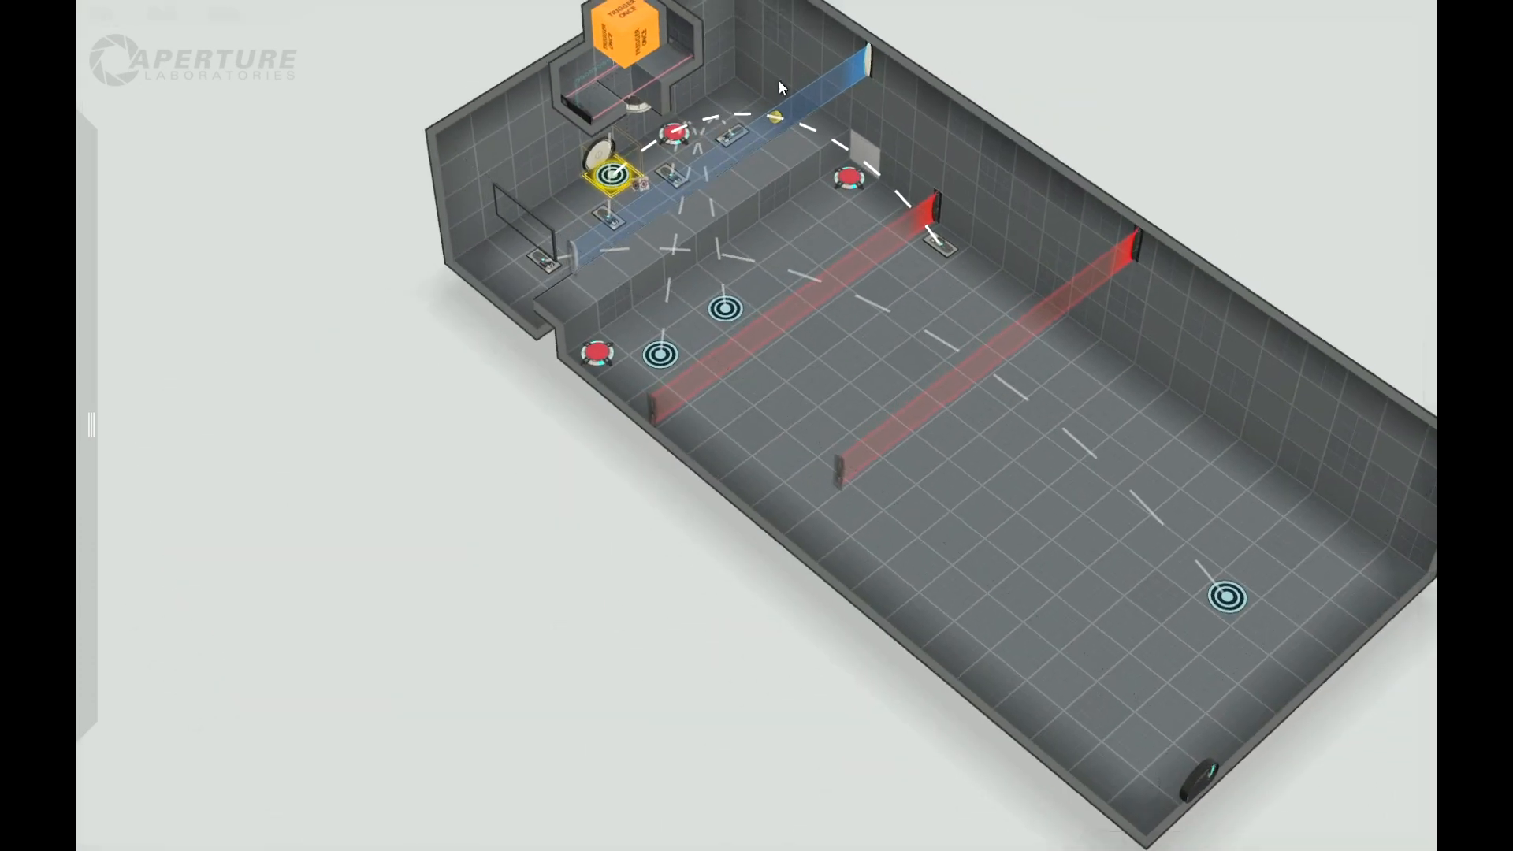
left_click_drag(534, 533, 478, 597)
left_click_drag(574, 522, 244, 449)
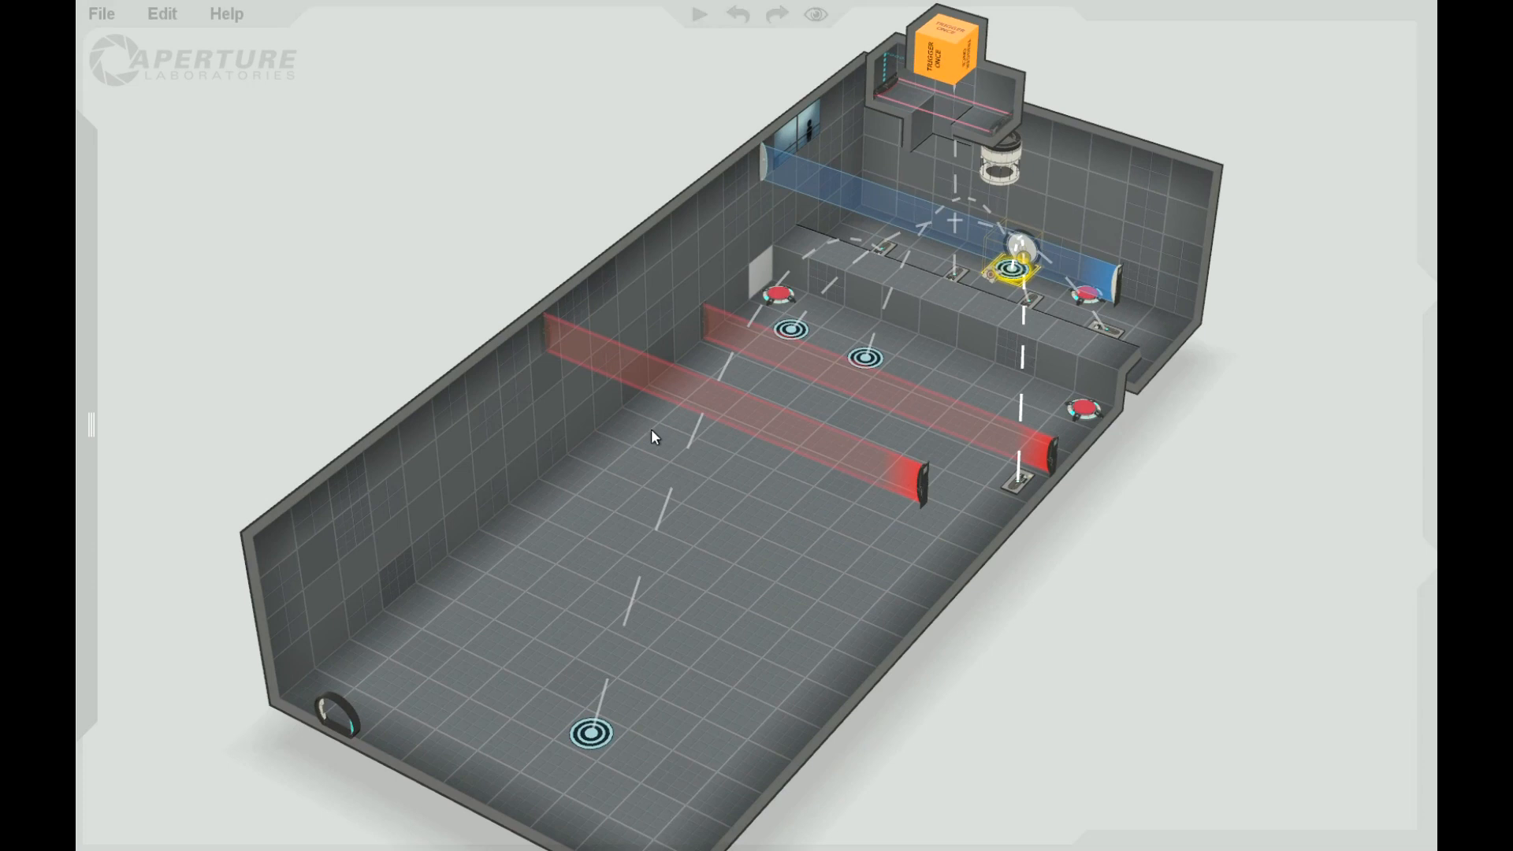
left_click_drag(686, 323, 651, 310)
left_click_drag(282, 225, 573, 331)
left_click(585, 370)
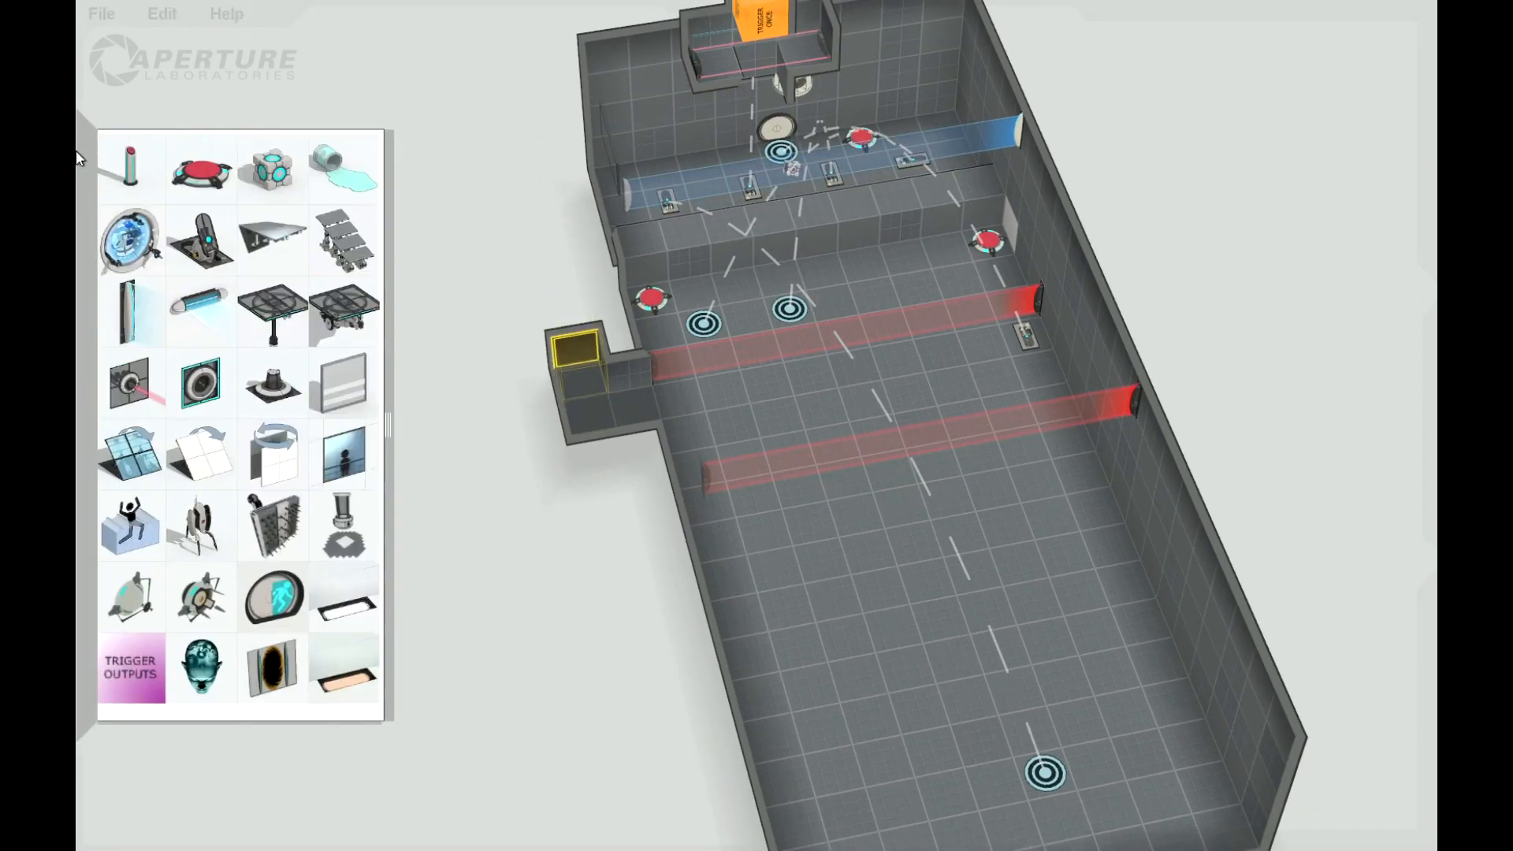
right_click(580, 348)
left_click(607, 382)
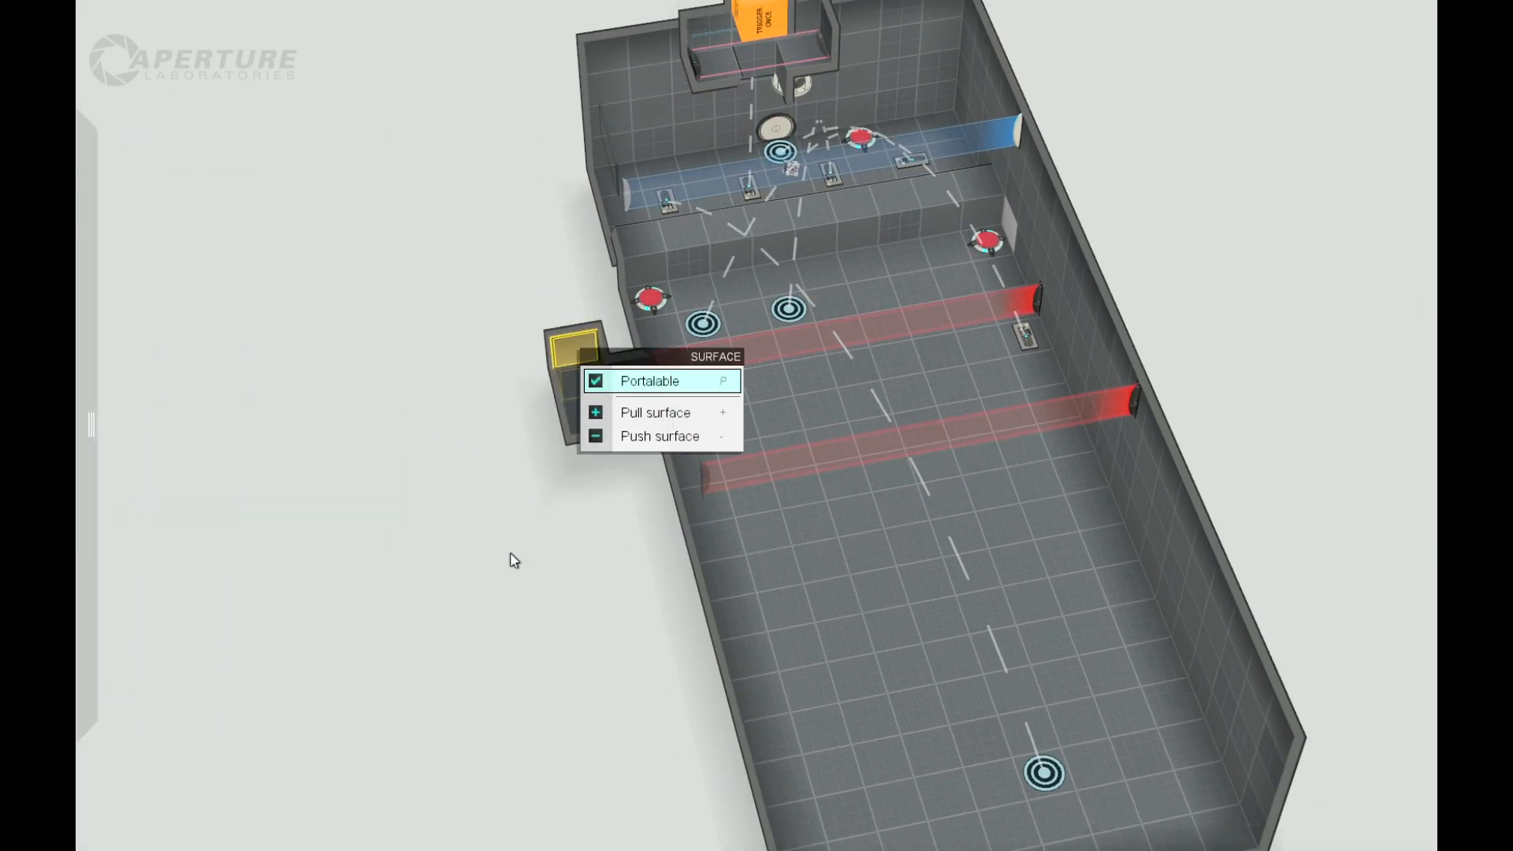
Step: Place an Auto Portal on the portalable tile at the end of the alcove
left_click(441, 564)
left_click_drag(418, 565, 407, 390)
mouse_move(78, 197)
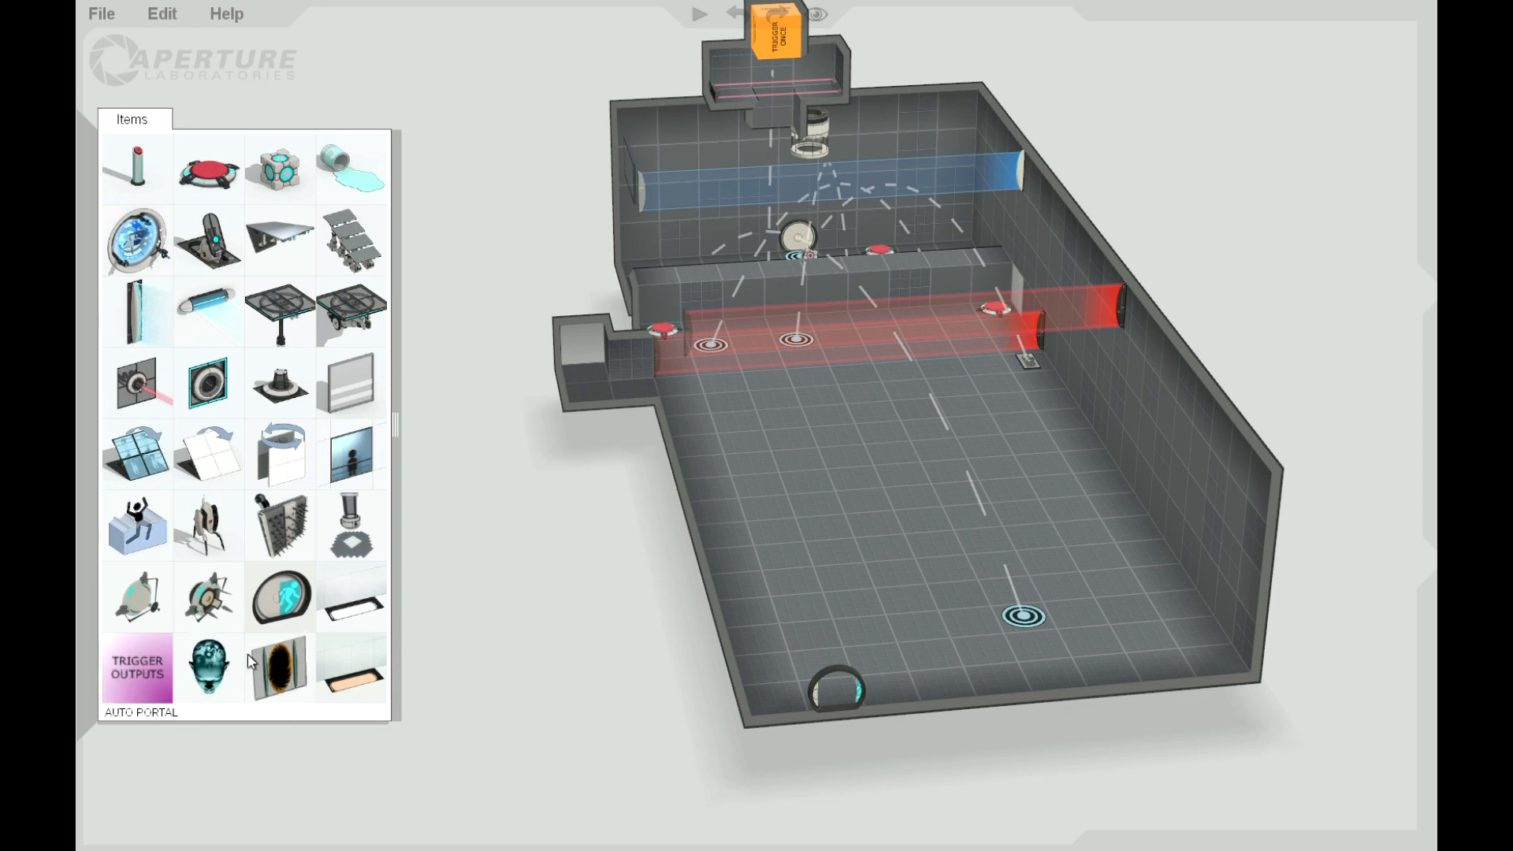
left_click_drag(276, 673, 580, 351)
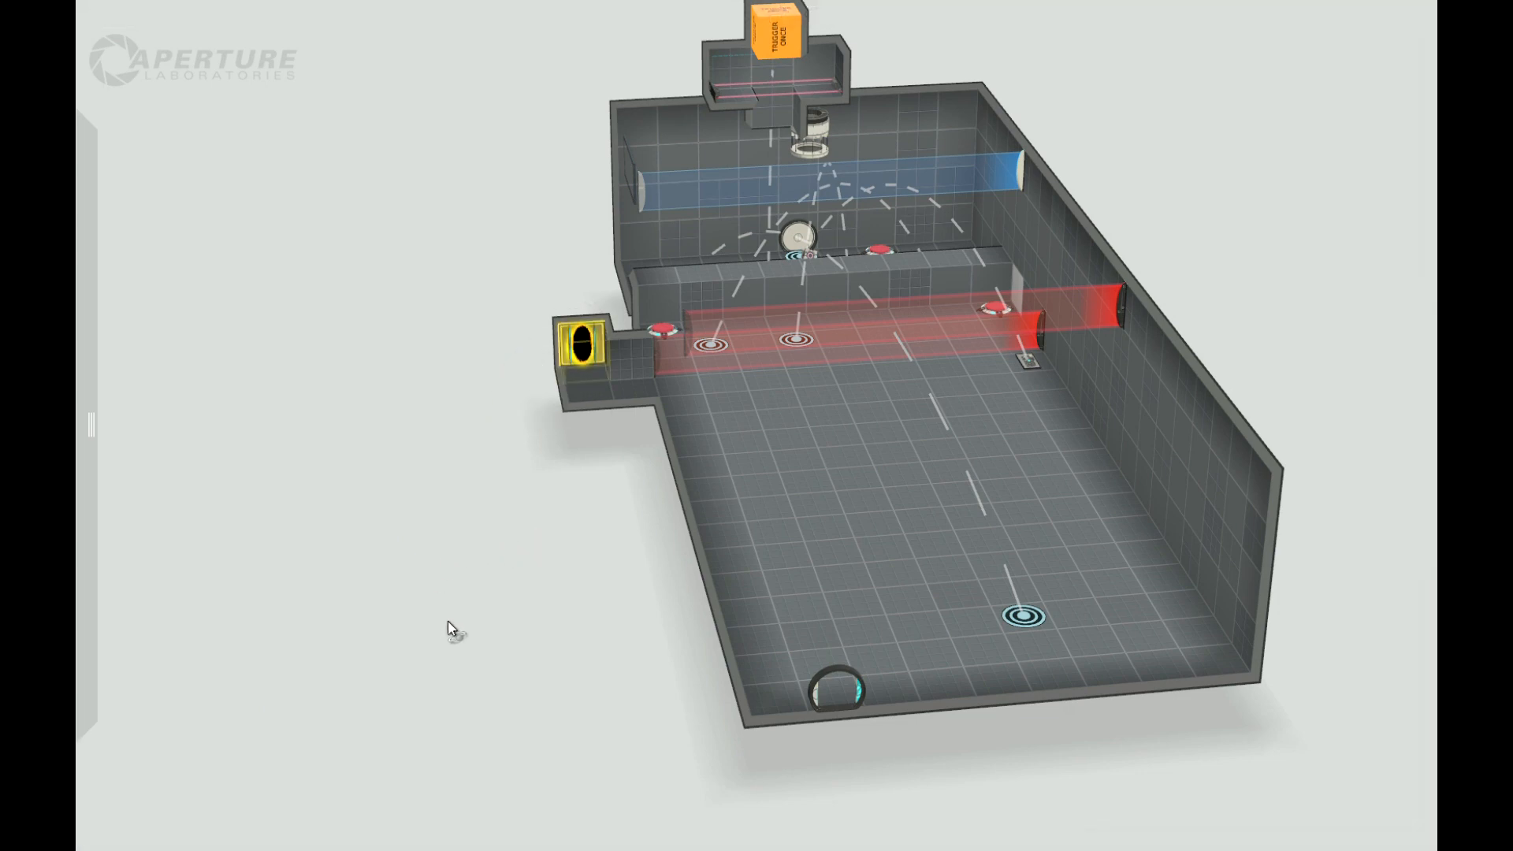
Step: Examine the alcove with its auto portal from several angles and distances
left_click_drag(448, 621, 453, 660)
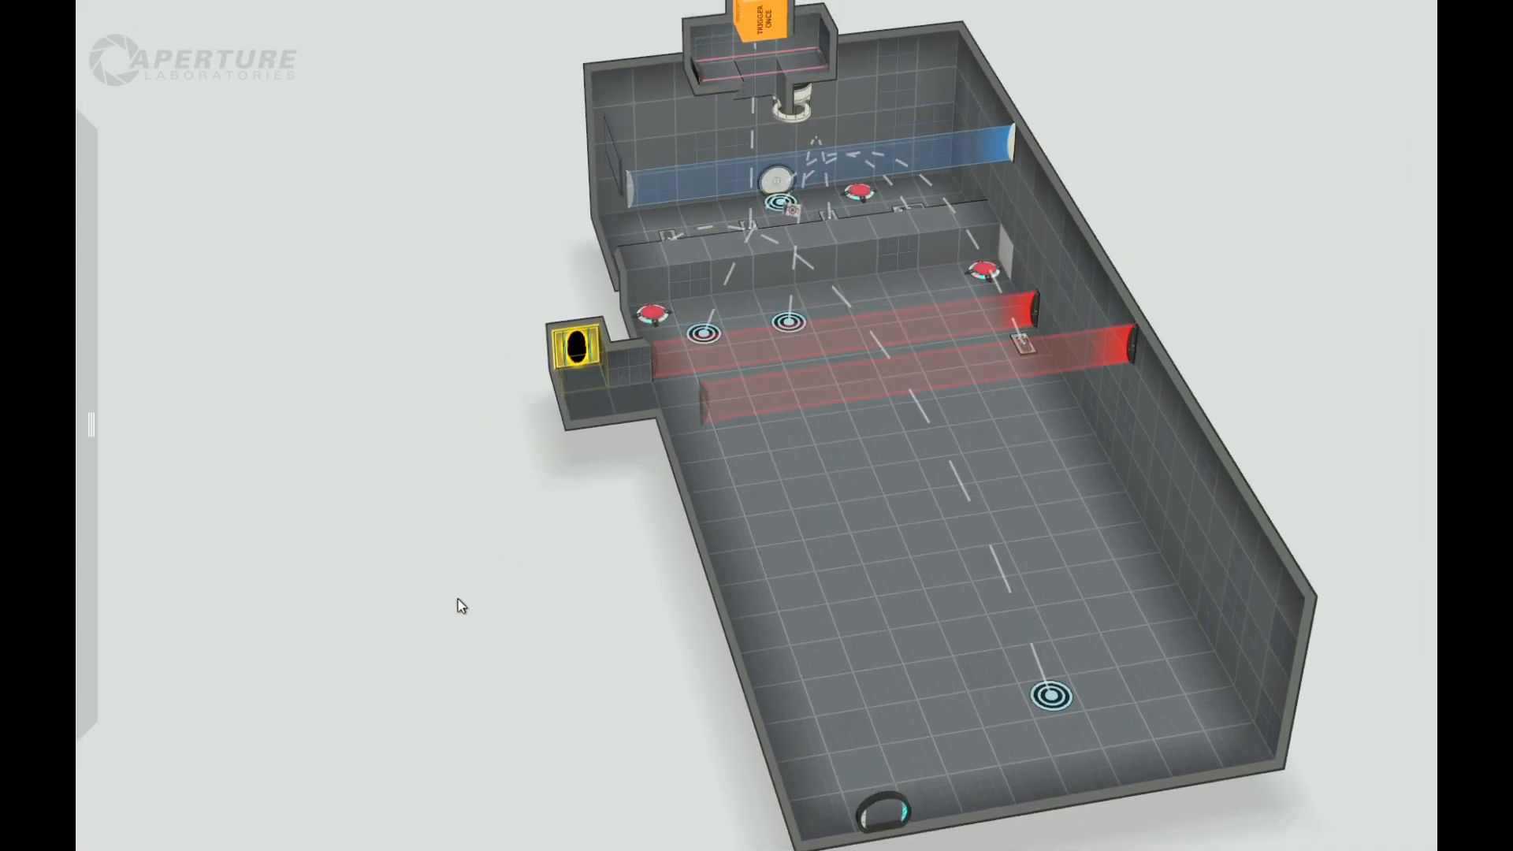
right_click_drag(458, 599, 447, 588)
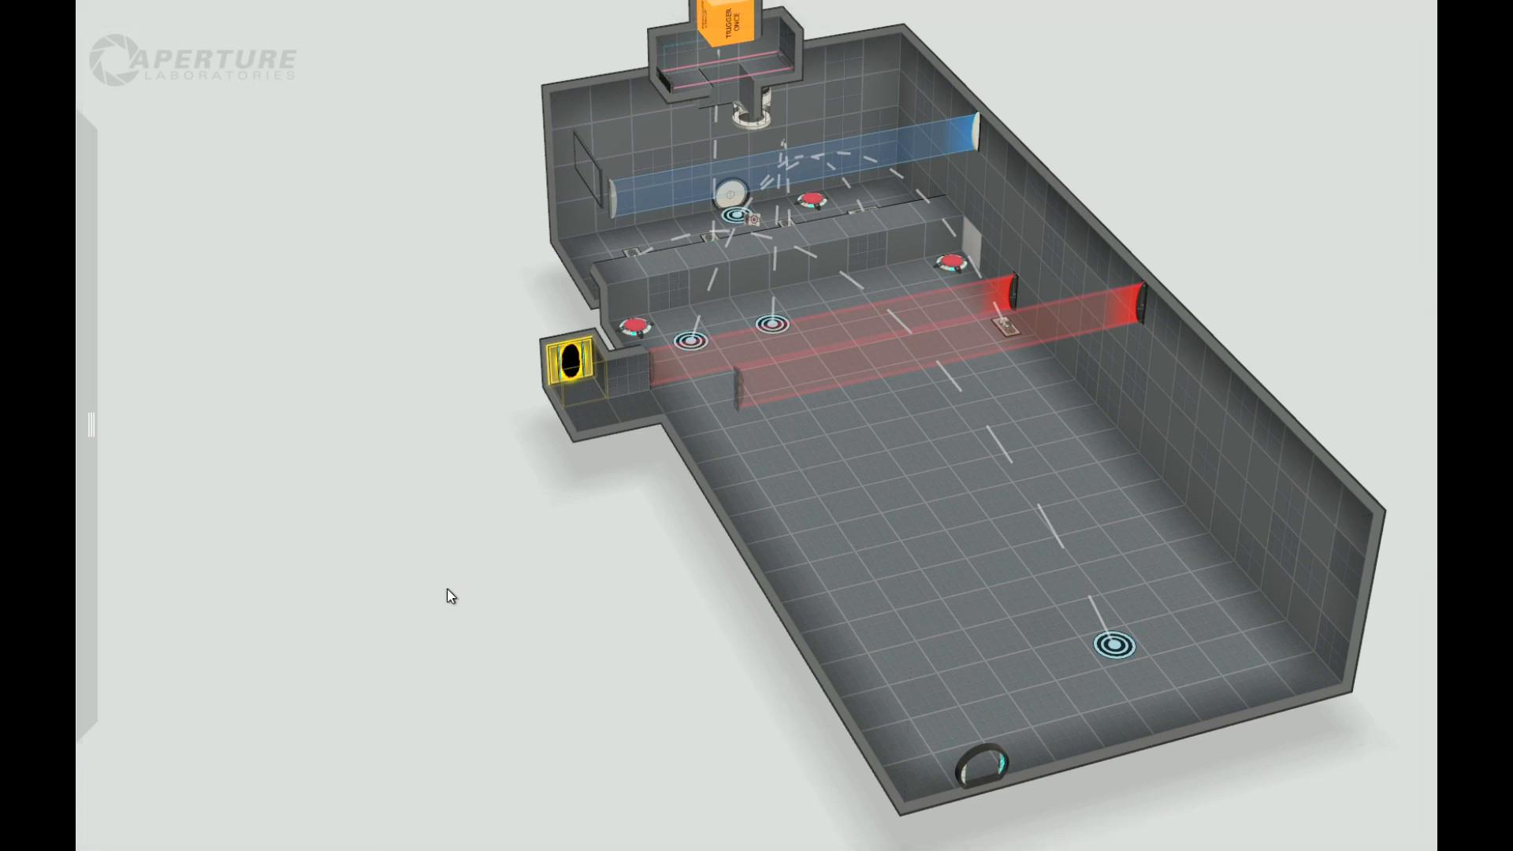
left_click_drag(409, 550, 746, 688)
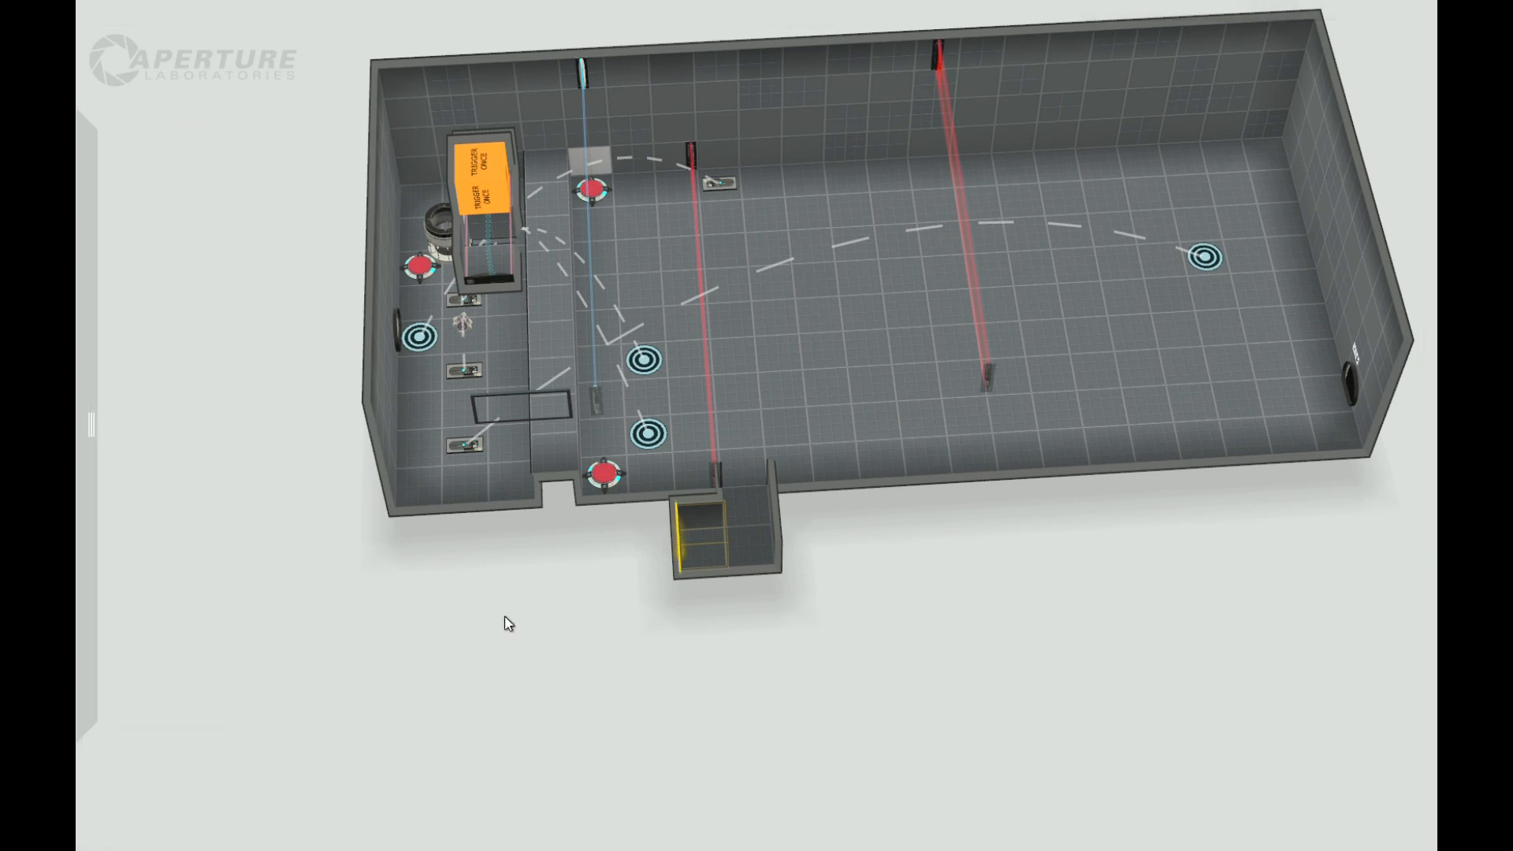
right_click_drag(547, 674, 426, 614)
left_click_drag(425, 606, 313, 608)
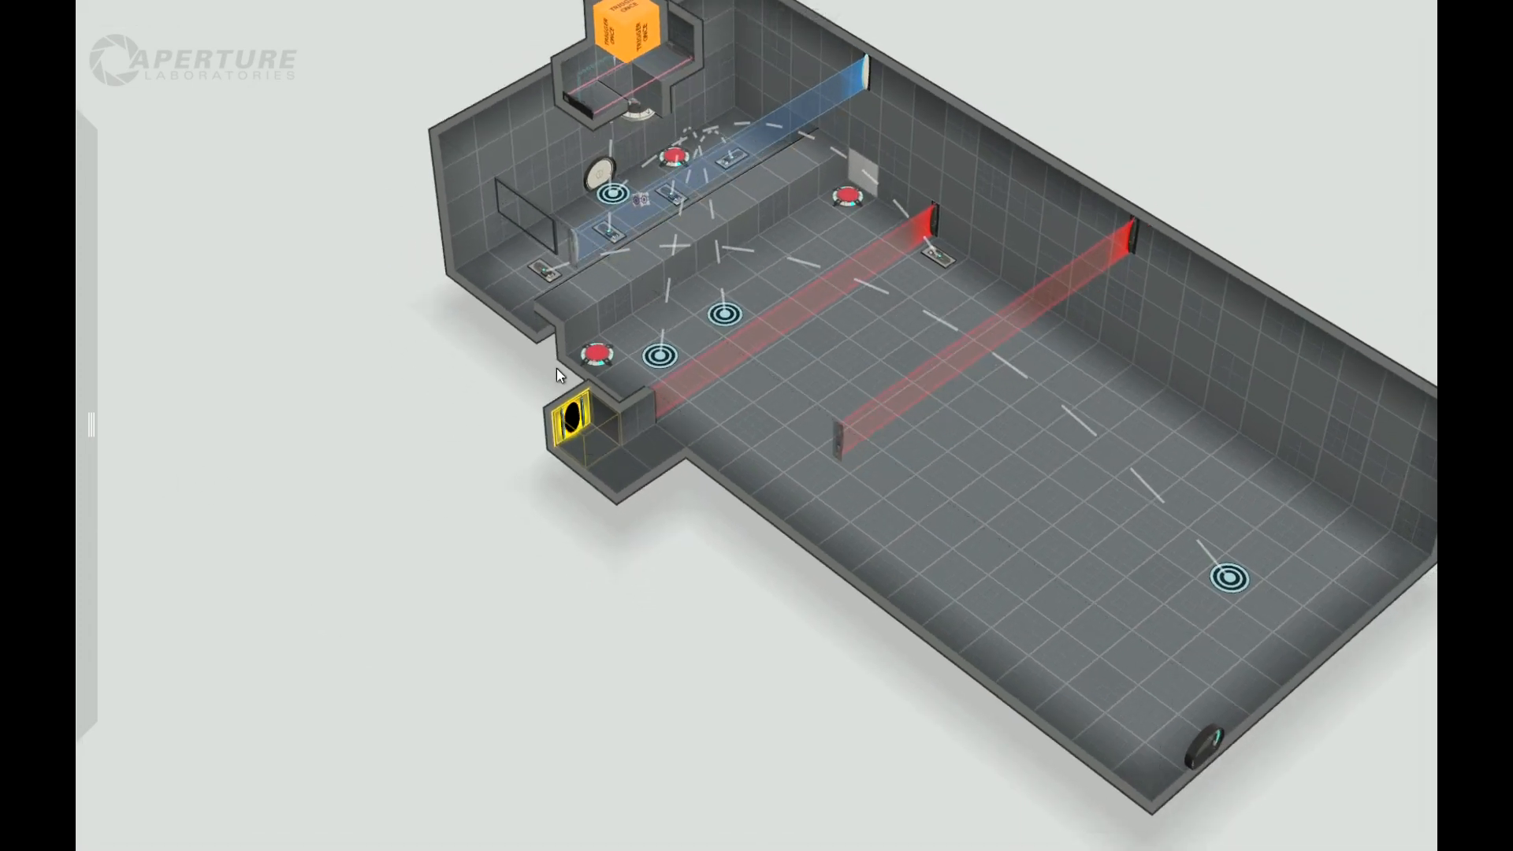
left_click_drag(516, 641, 511, 607)
scroll(491, 540, "up", 3)
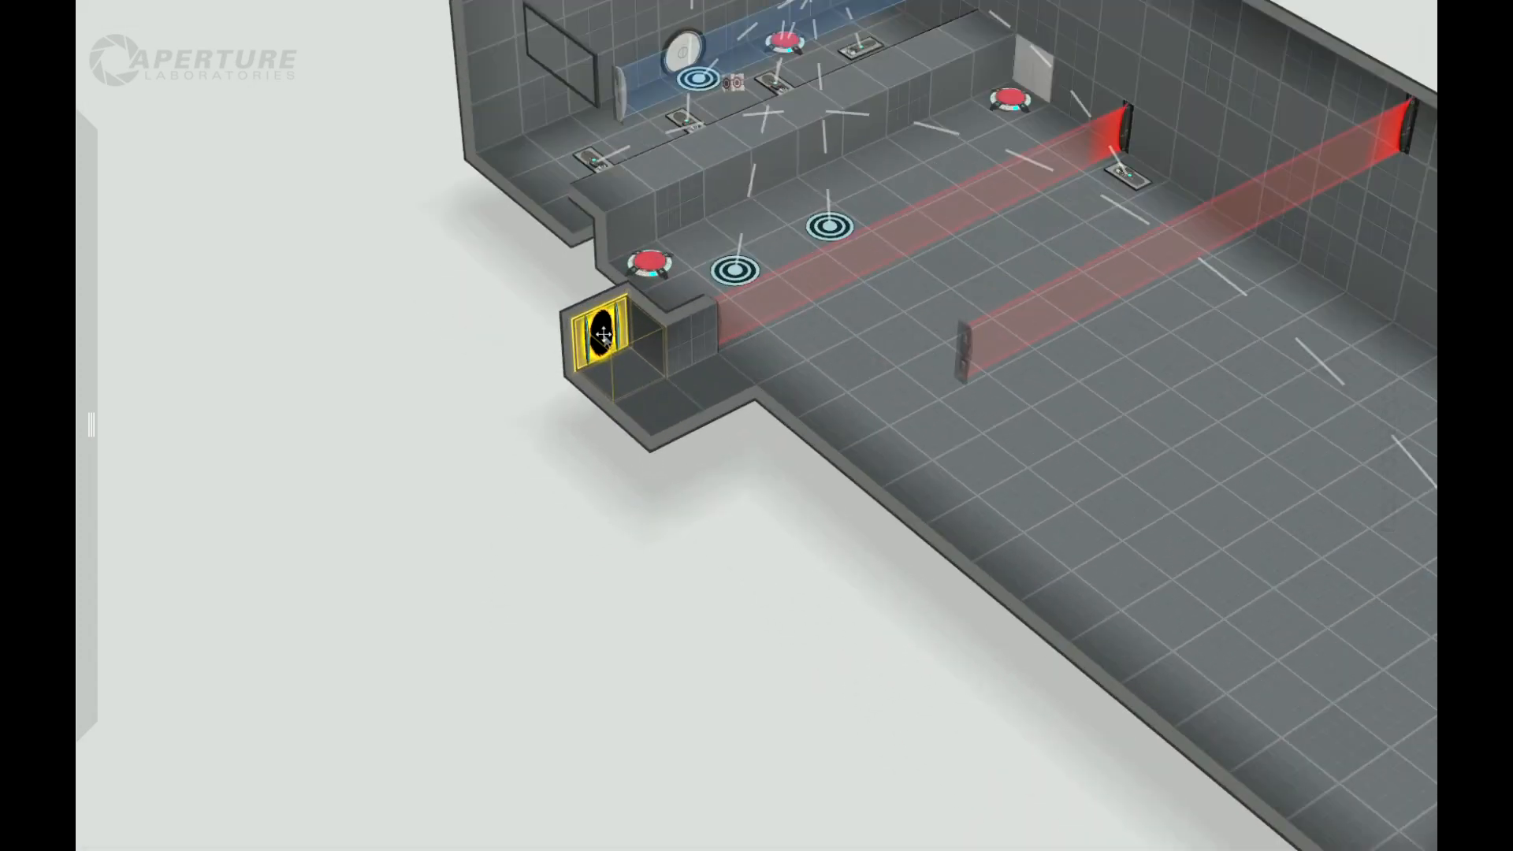
scroll(523, 486, "down", 3)
scroll(526, 487, "up", 2)
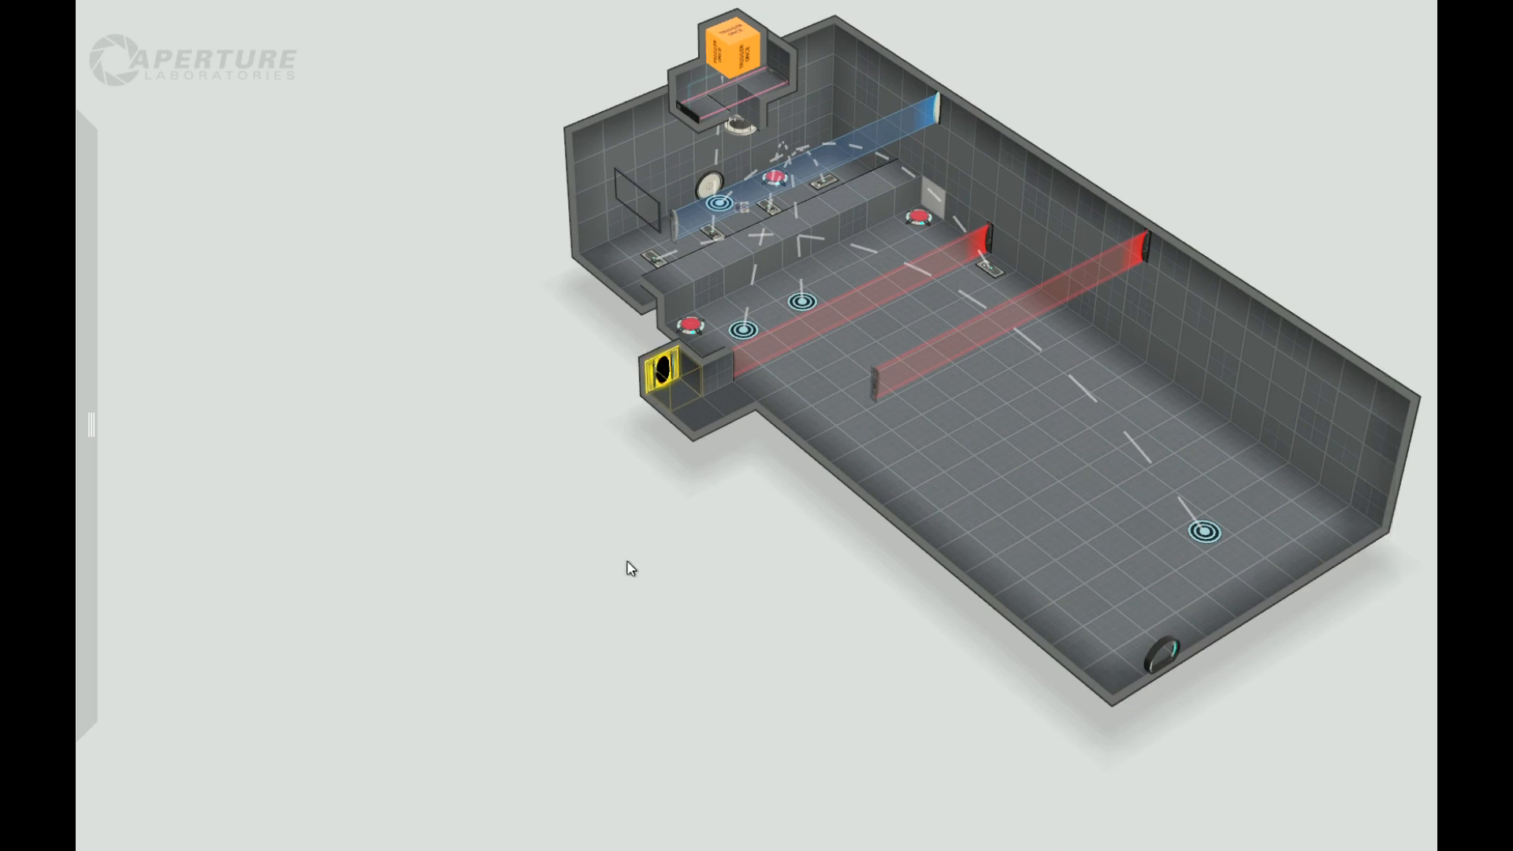
left_click_drag(628, 572, 667, 588)
scroll(744, 512, "up", 2)
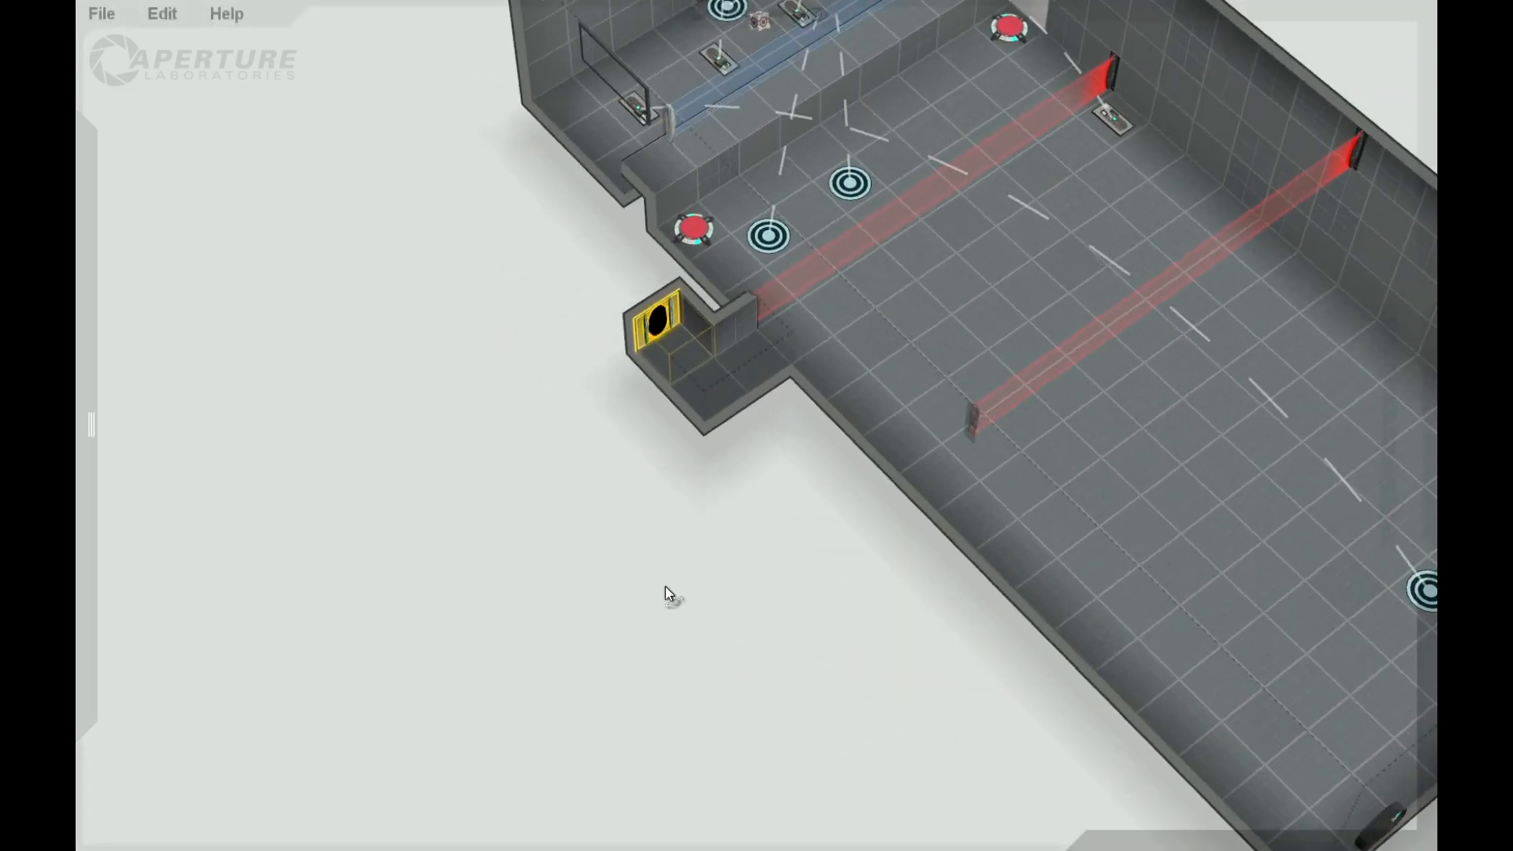
scroll(665, 556, "down", 3)
scroll(648, 461, "up", 3)
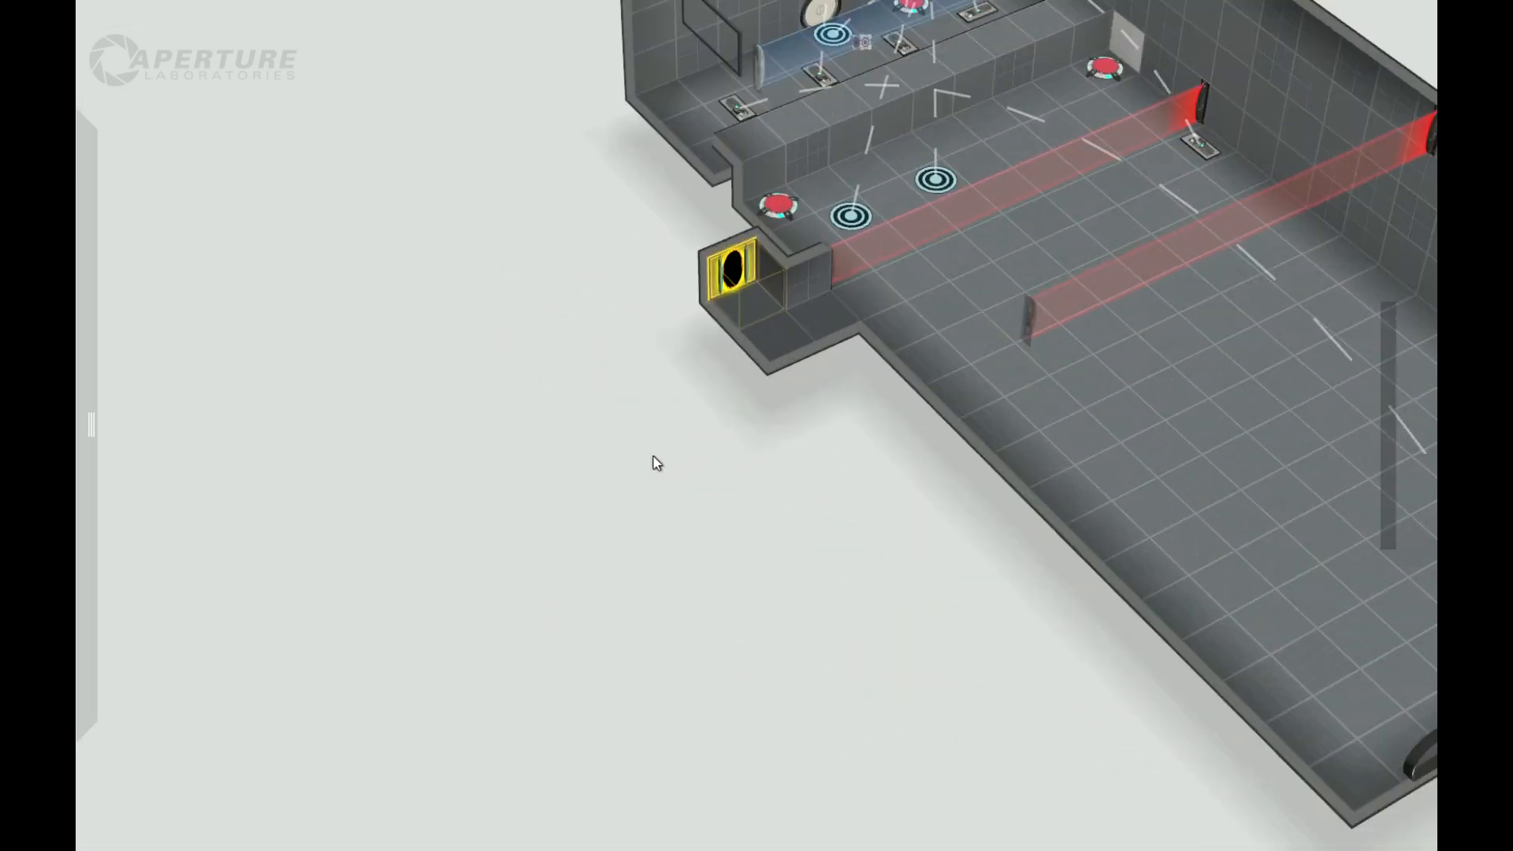
Step: Place a fizzler across the alcove in front of the auto portal, using the Fizzler hazard type
middle_click_drag(695, 543, 597, 546)
left_click_drag(597, 547, 489, 504)
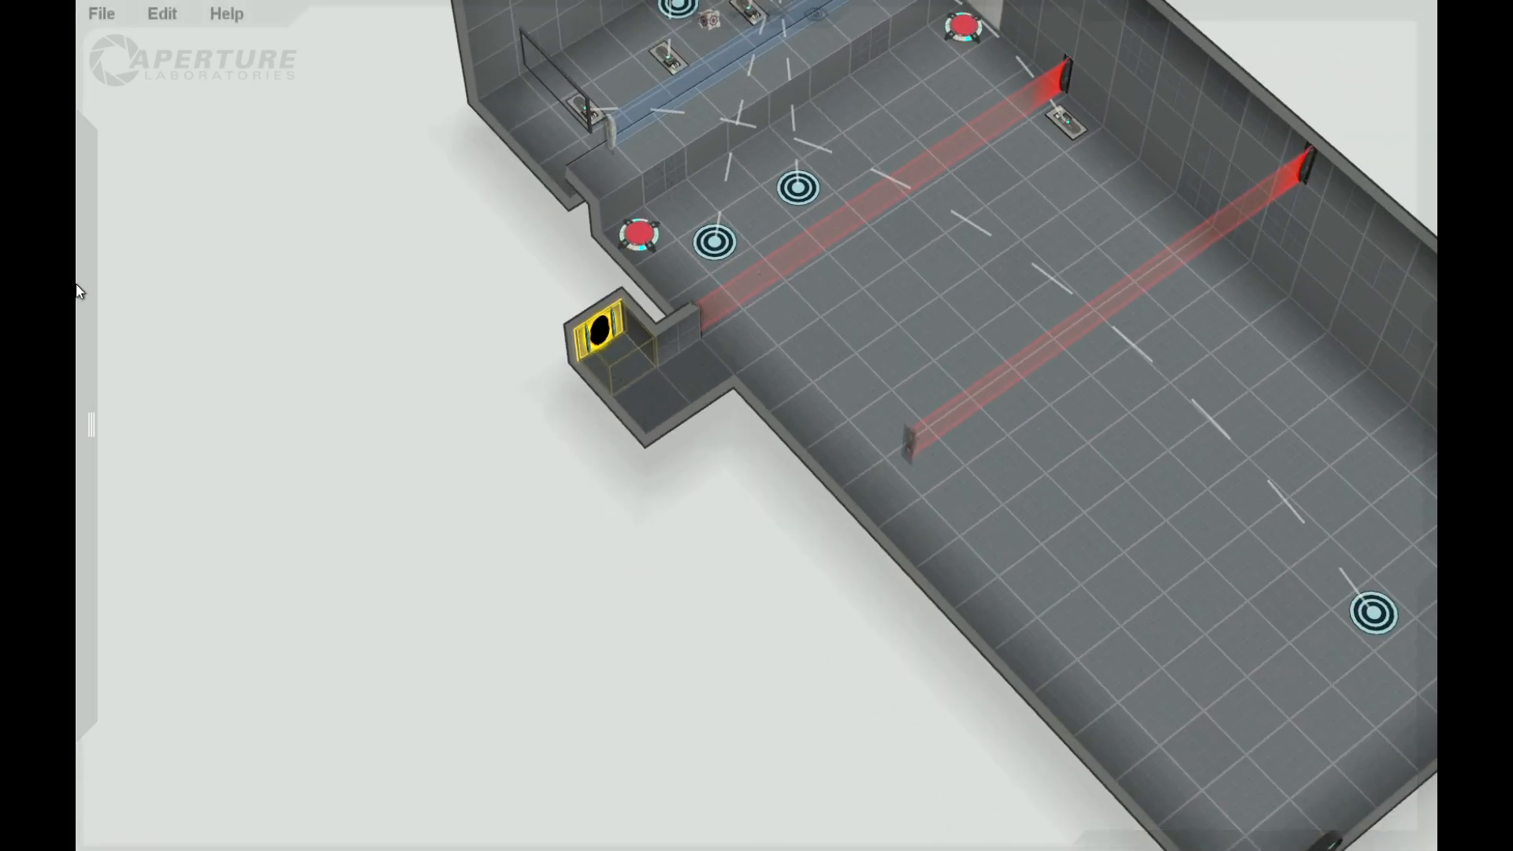
mouse_move(82, 292)
left_click_drag(177, 318, 646, 349)
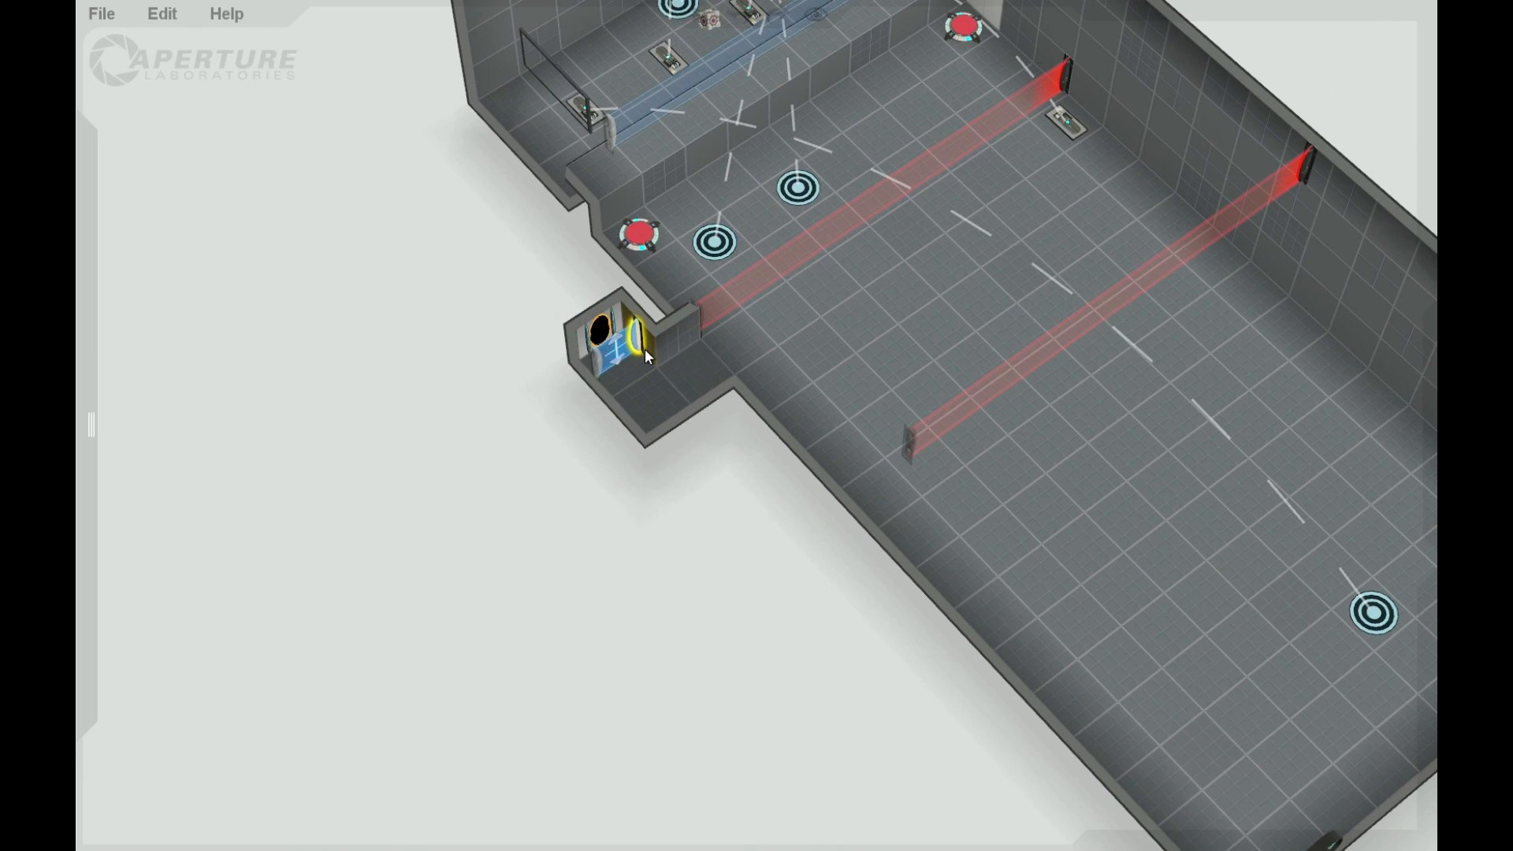
right_click(645, 348)
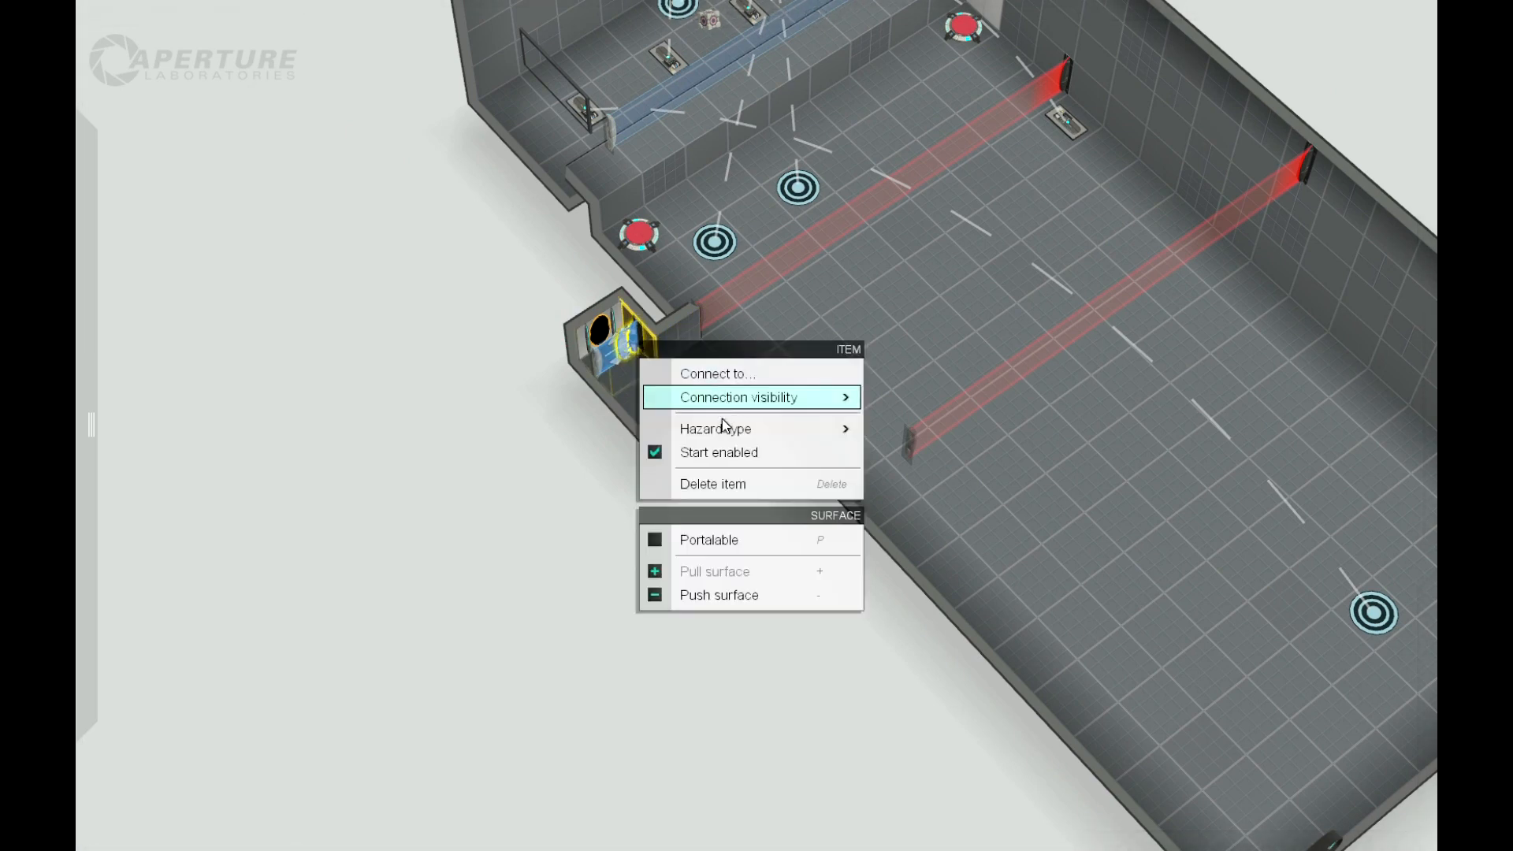
mouse_move(738, 439)
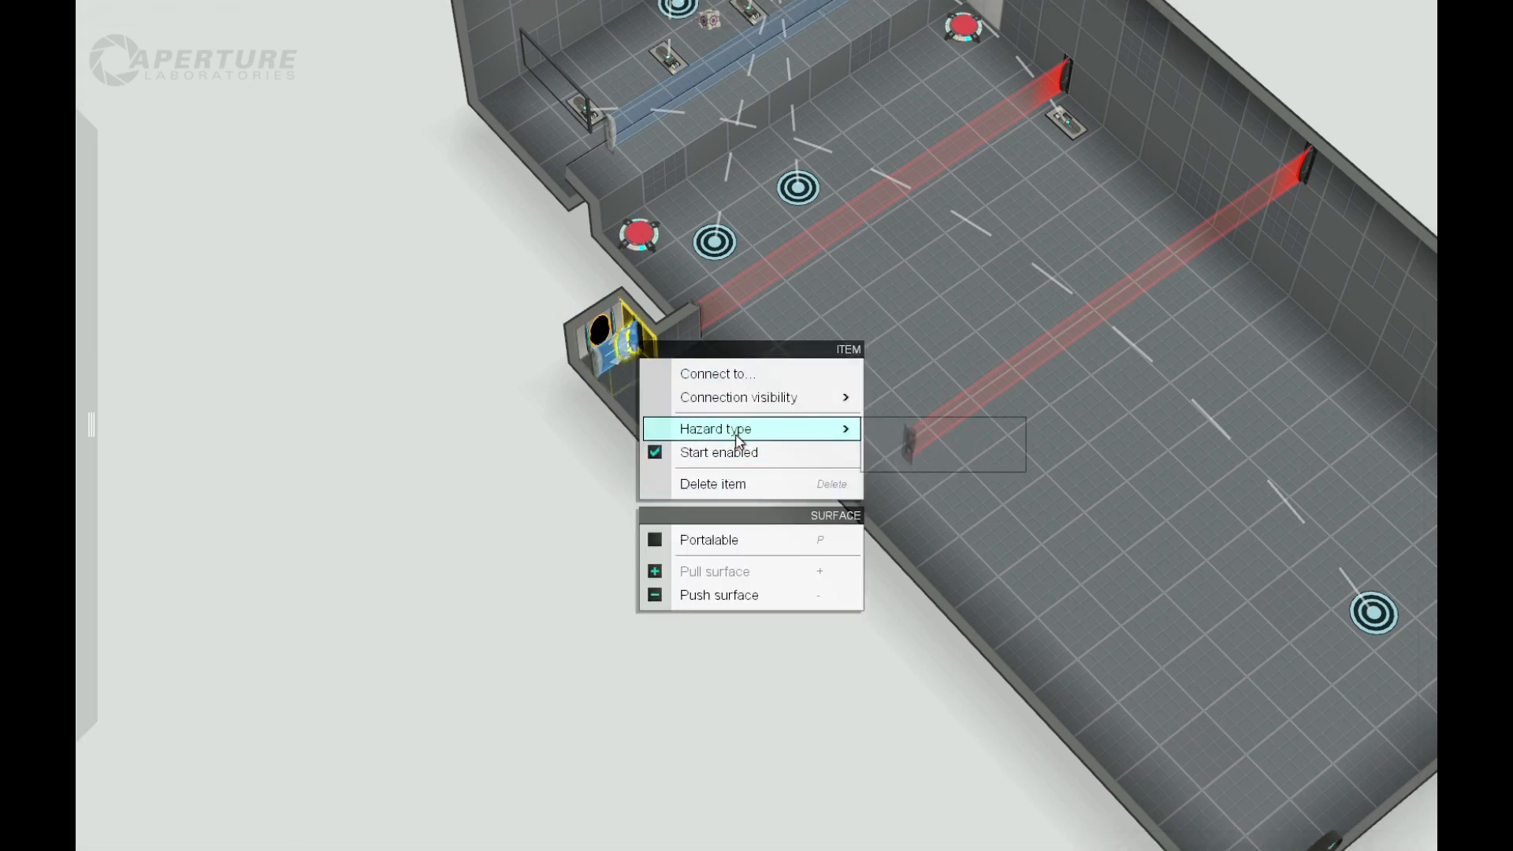
left_click(875, 457)
left_click(890, 433)
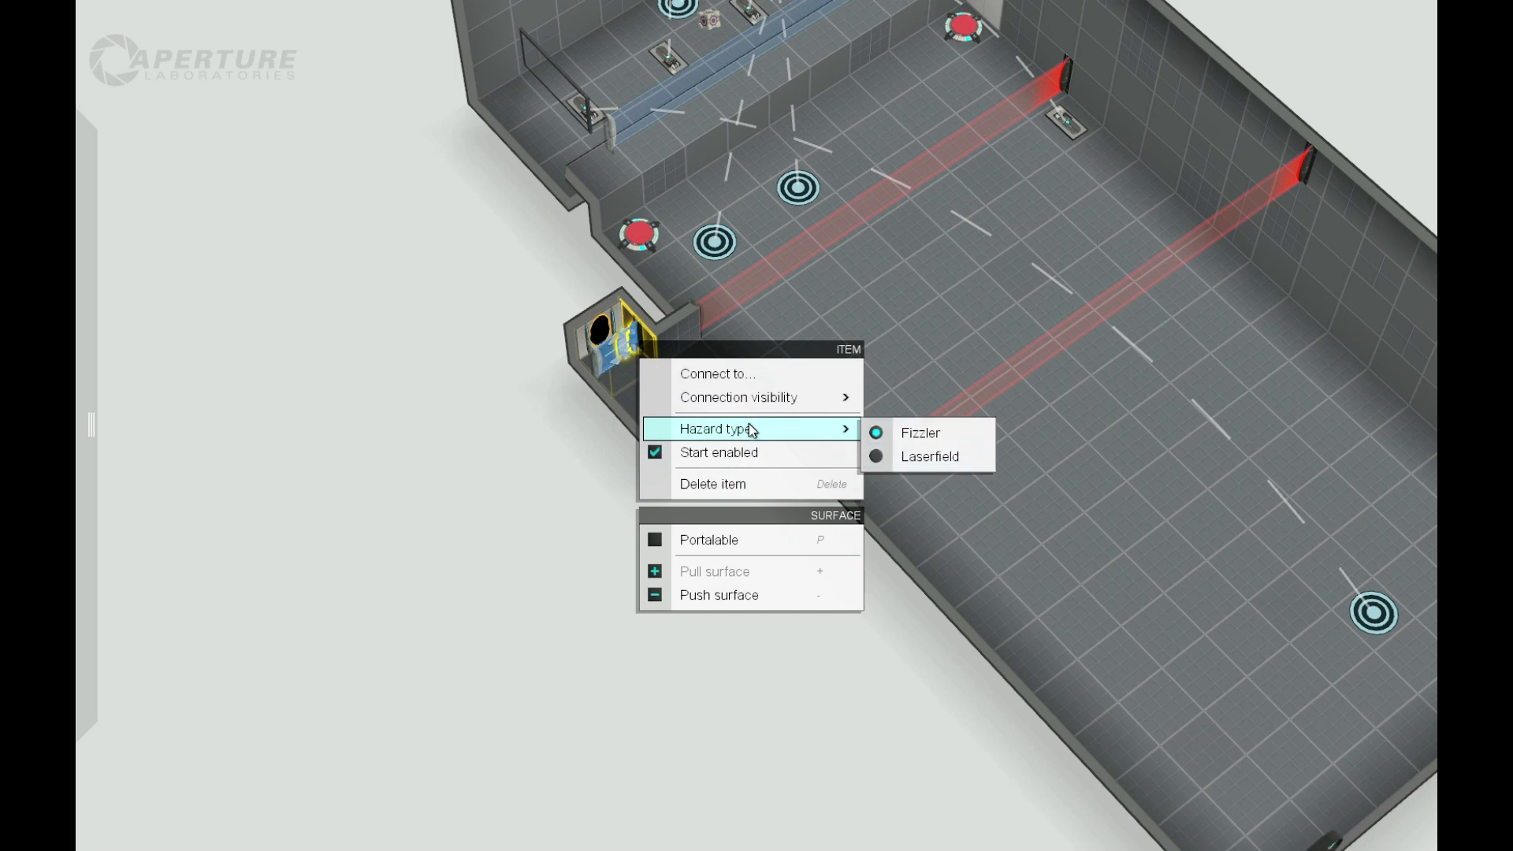
left_click(658, 459)
middle_click_drag(656, 544, 656, 399)
left_click(674, 399)
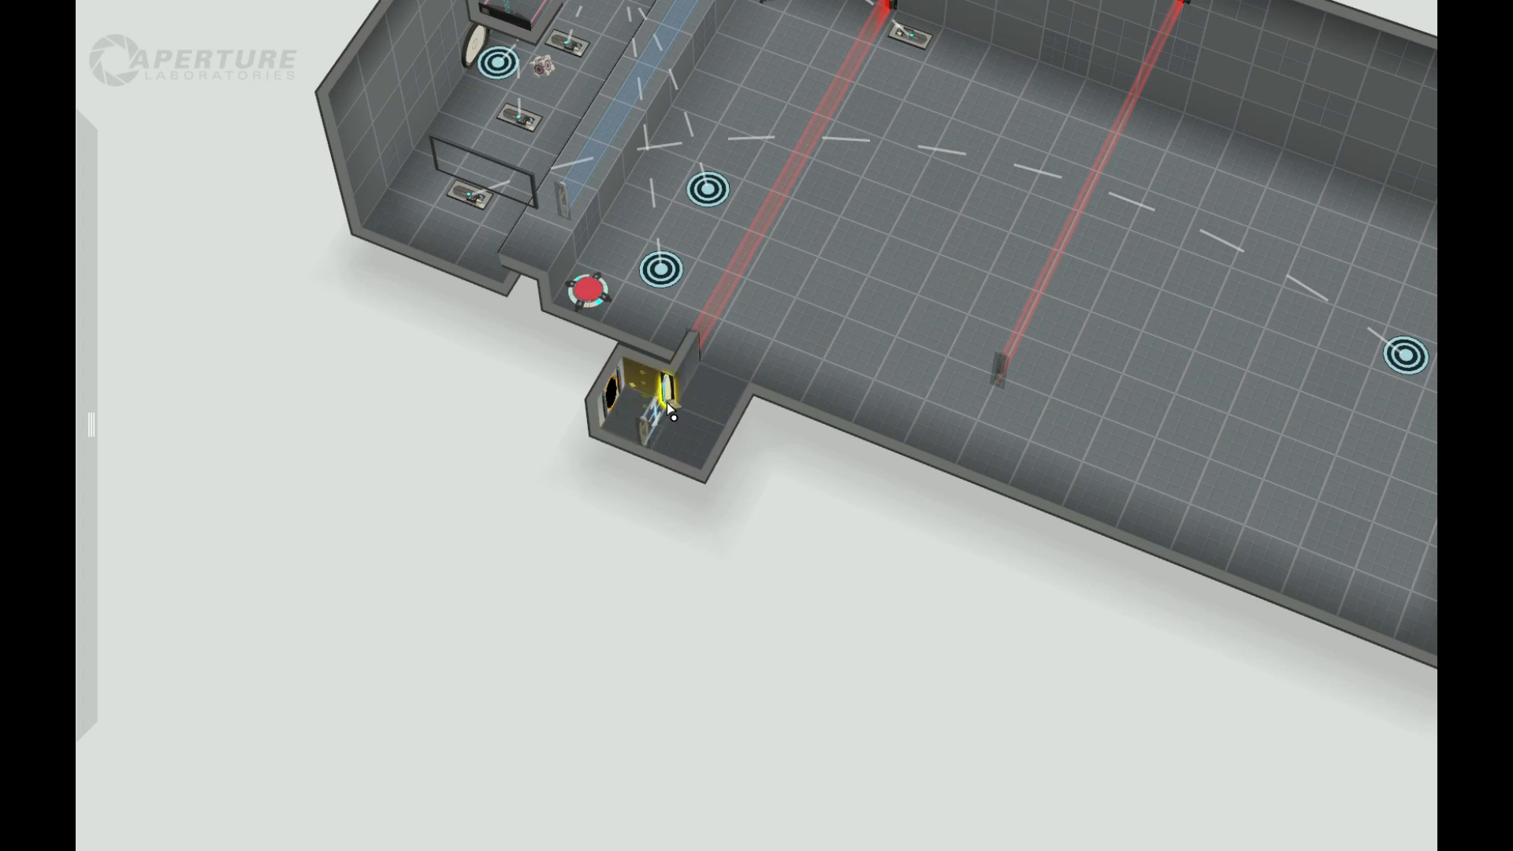
Step: Place a Trigger Once cube from the trigger outputs item at the alcove's entrance
middle_click_drag(709, 588, 607, 557)
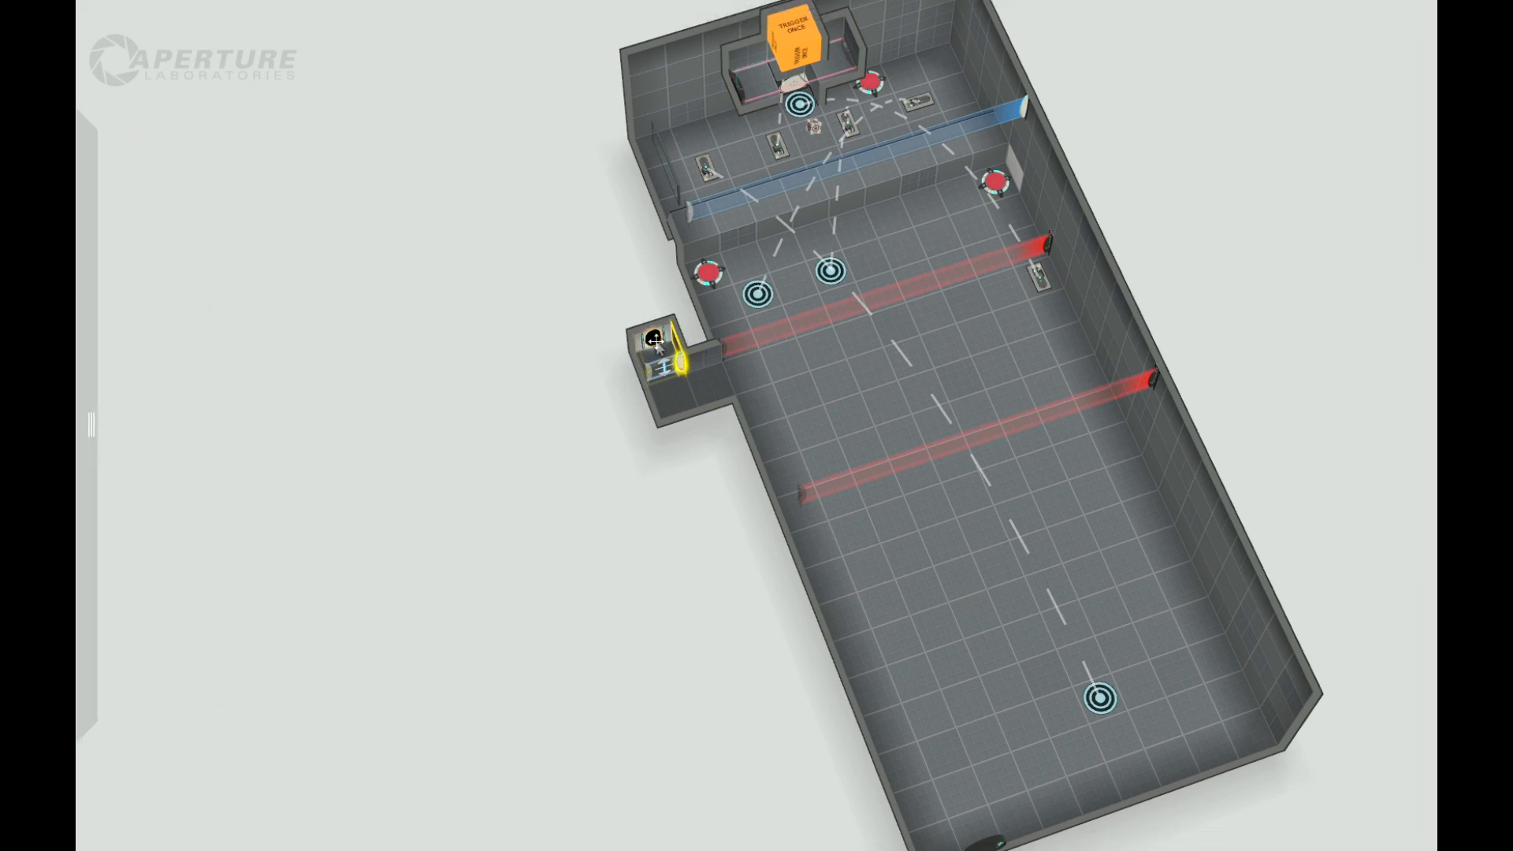
mouse_move(91, 425)
left_click_drag(135, 662, 739, 387)
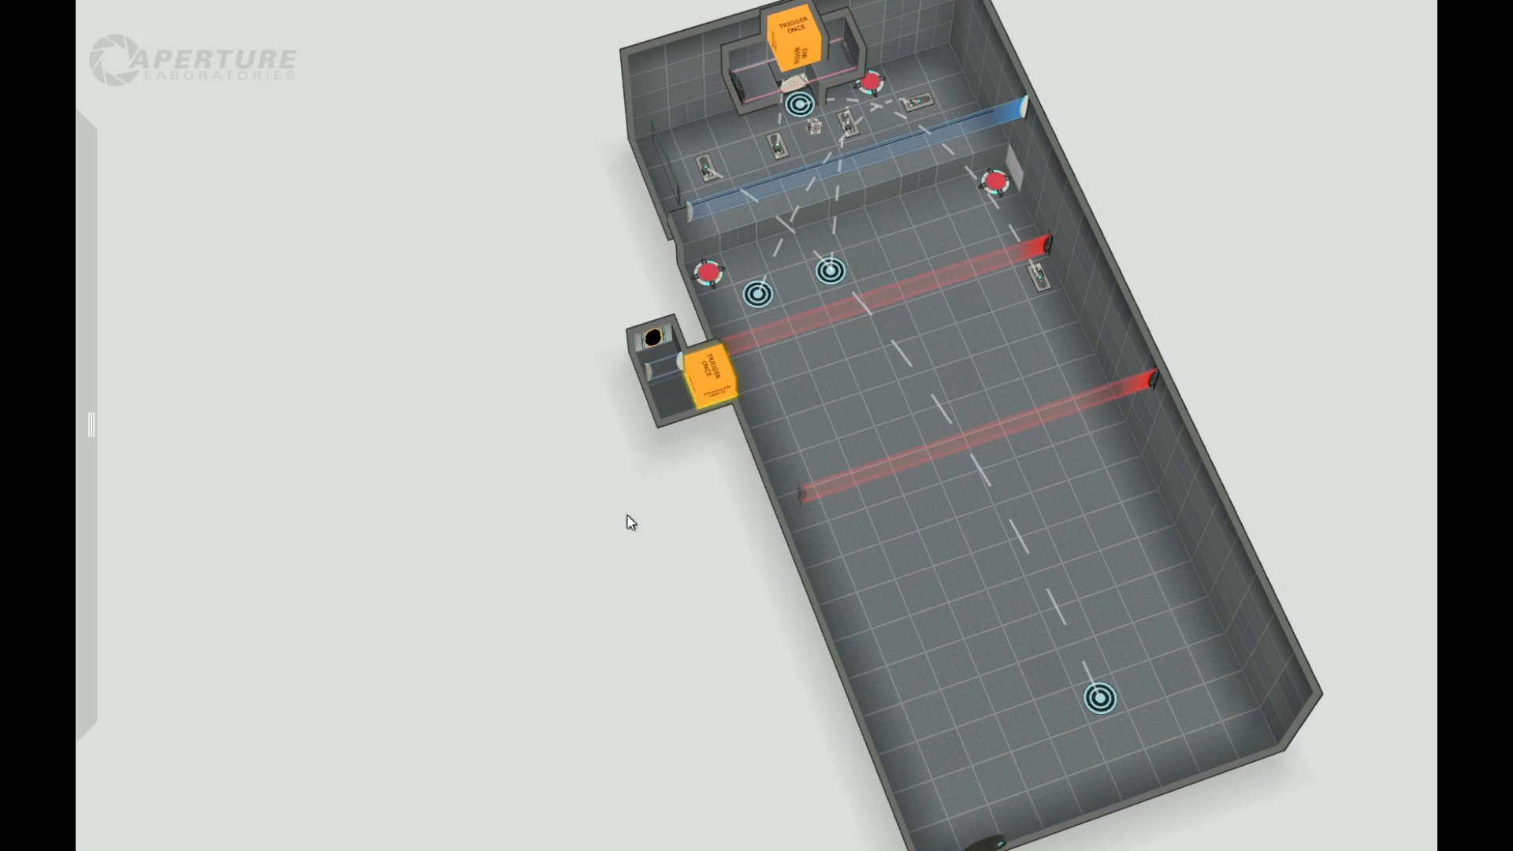
Step: Place a fizzler low on the back wall just past the new faith plate and set its hazard type to Laserfield
right_click_drag(628, 517, 871, 453)
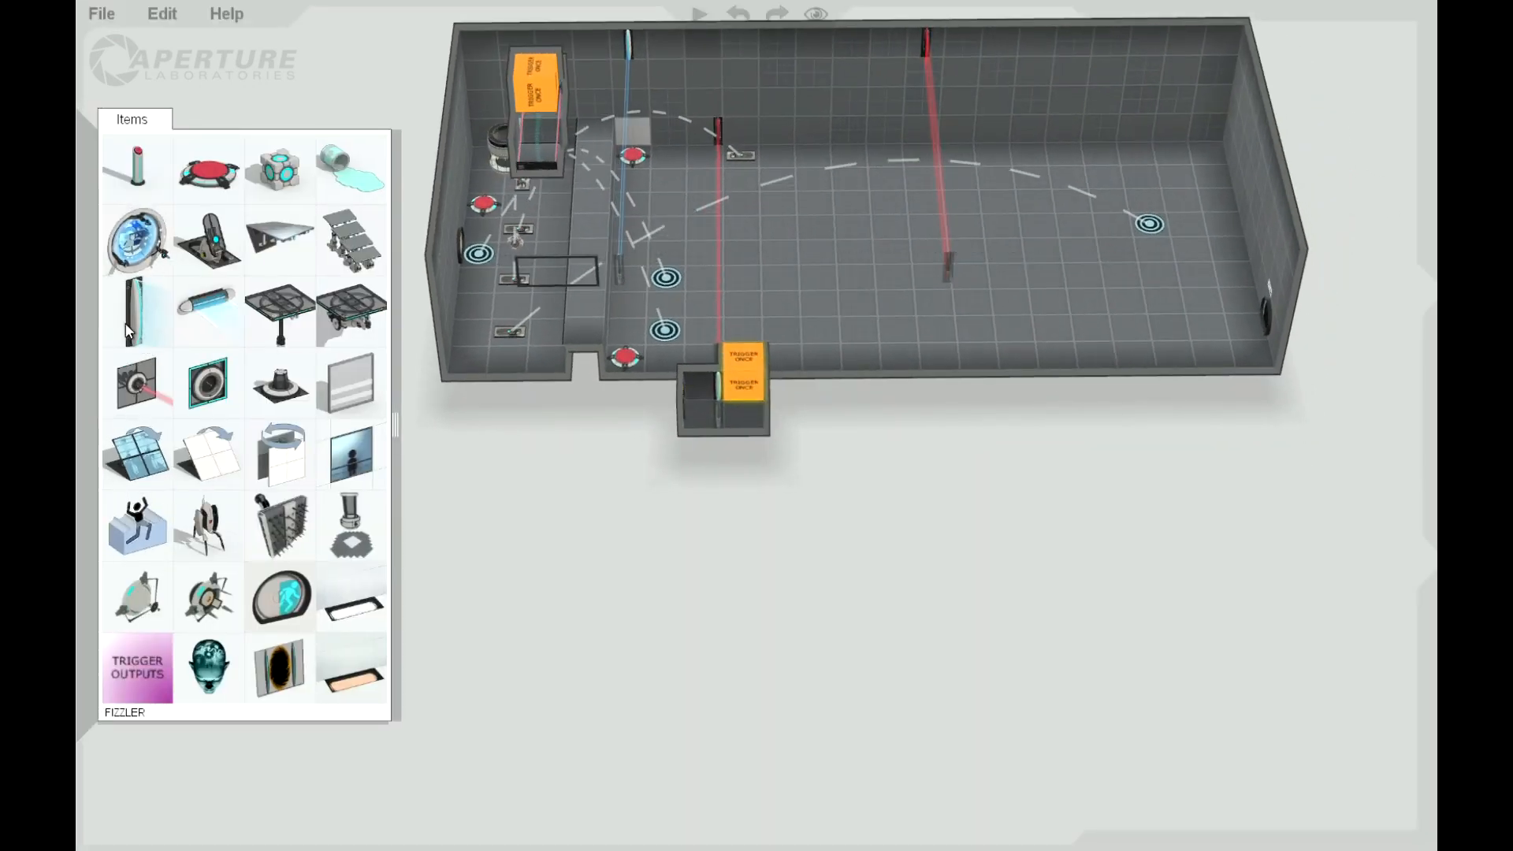
left_click_drag(267, 324, 764, 144)
right_click(763, 144)
mouse_move(859, 227)
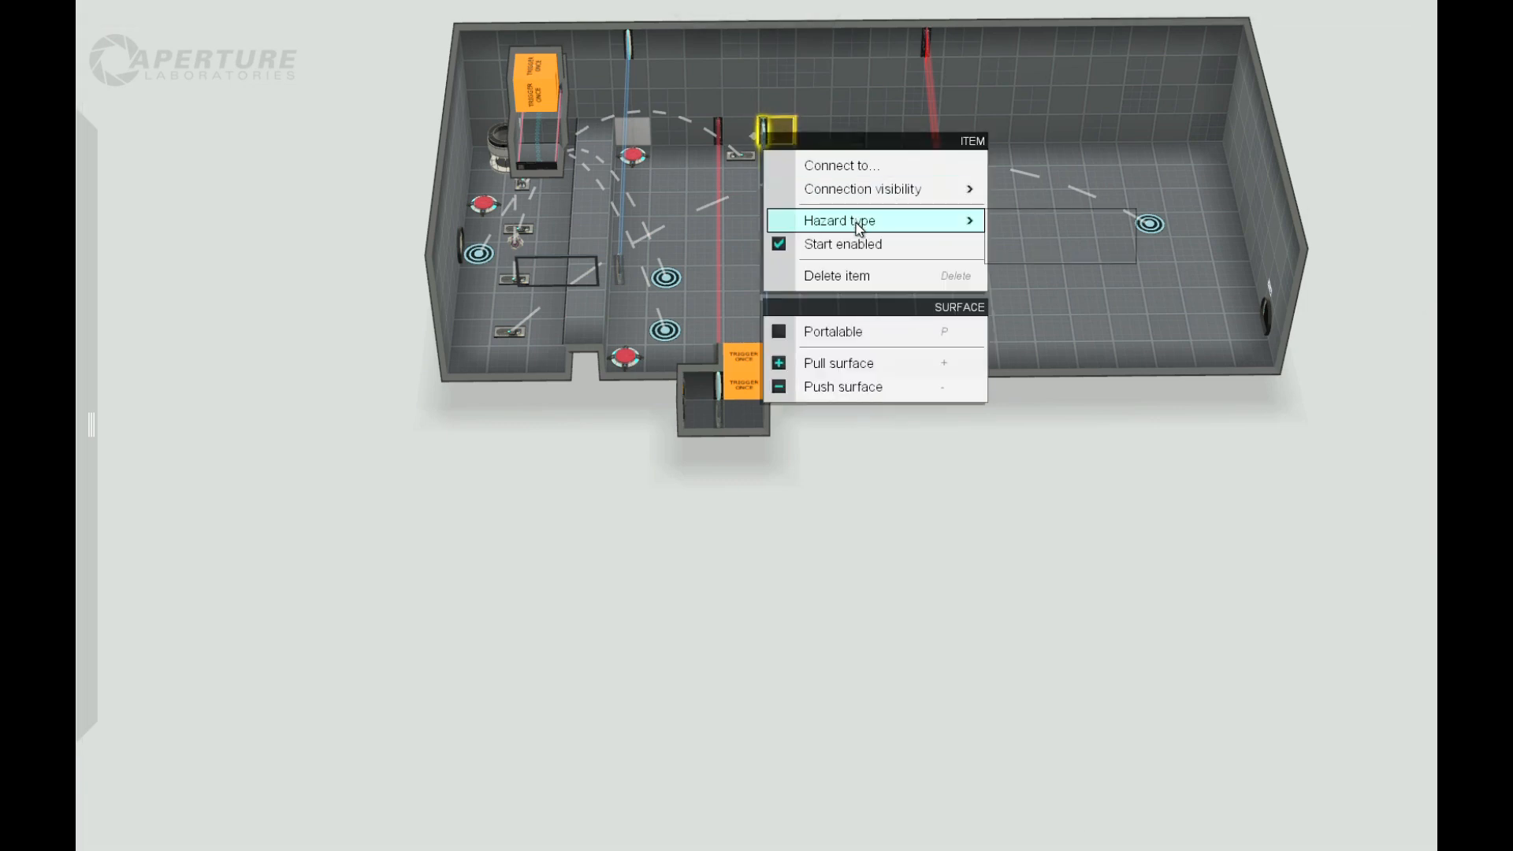
left_click(1052, 246)
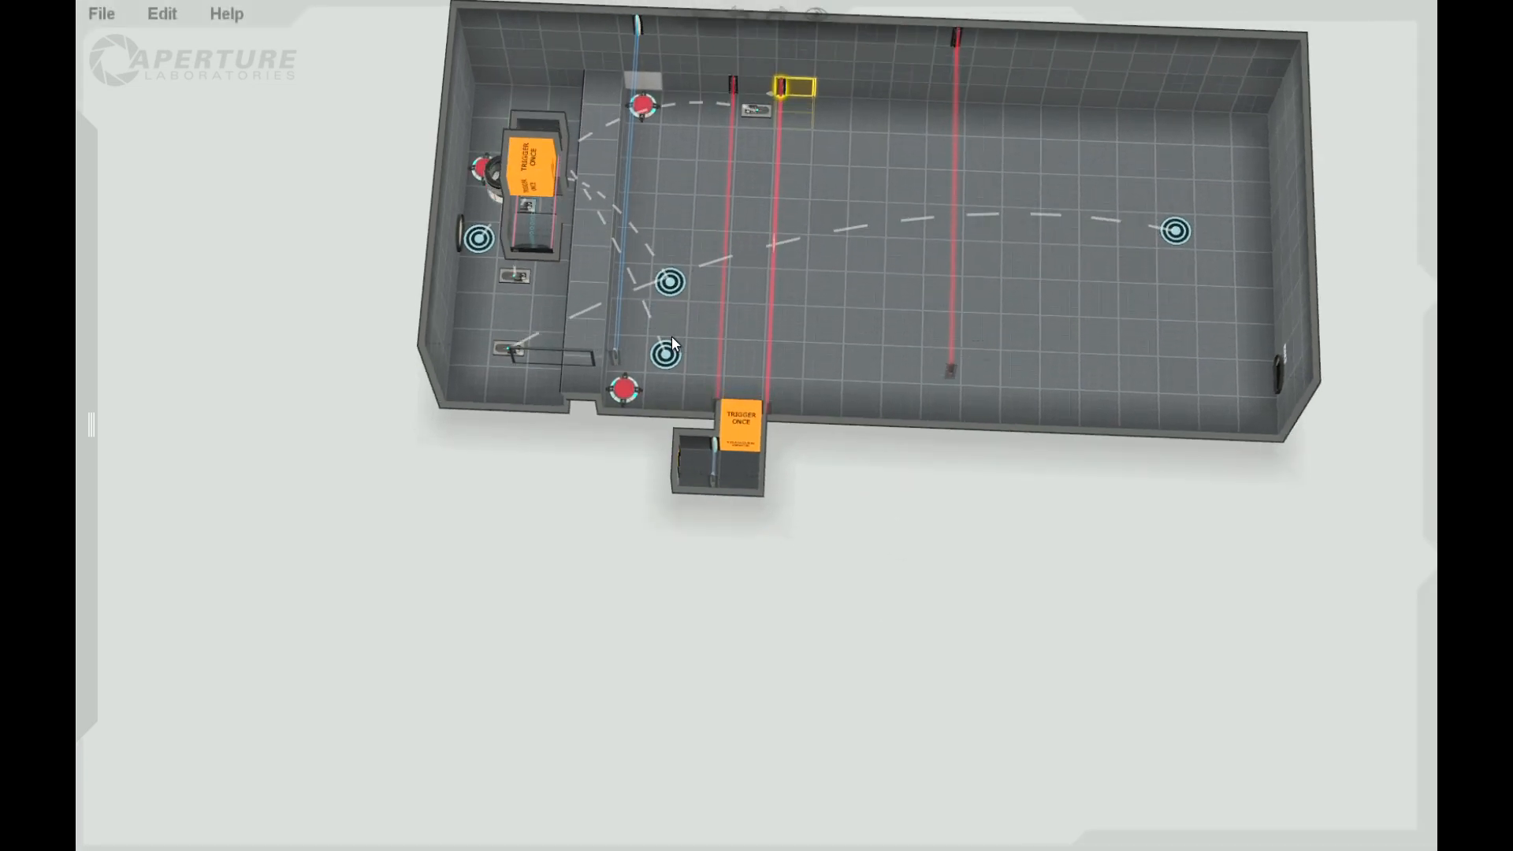
Step: Place a floor button between the two laser fields opposite the alcove and connect it to the one farther from the faith plates
mouse_move(88, 287)
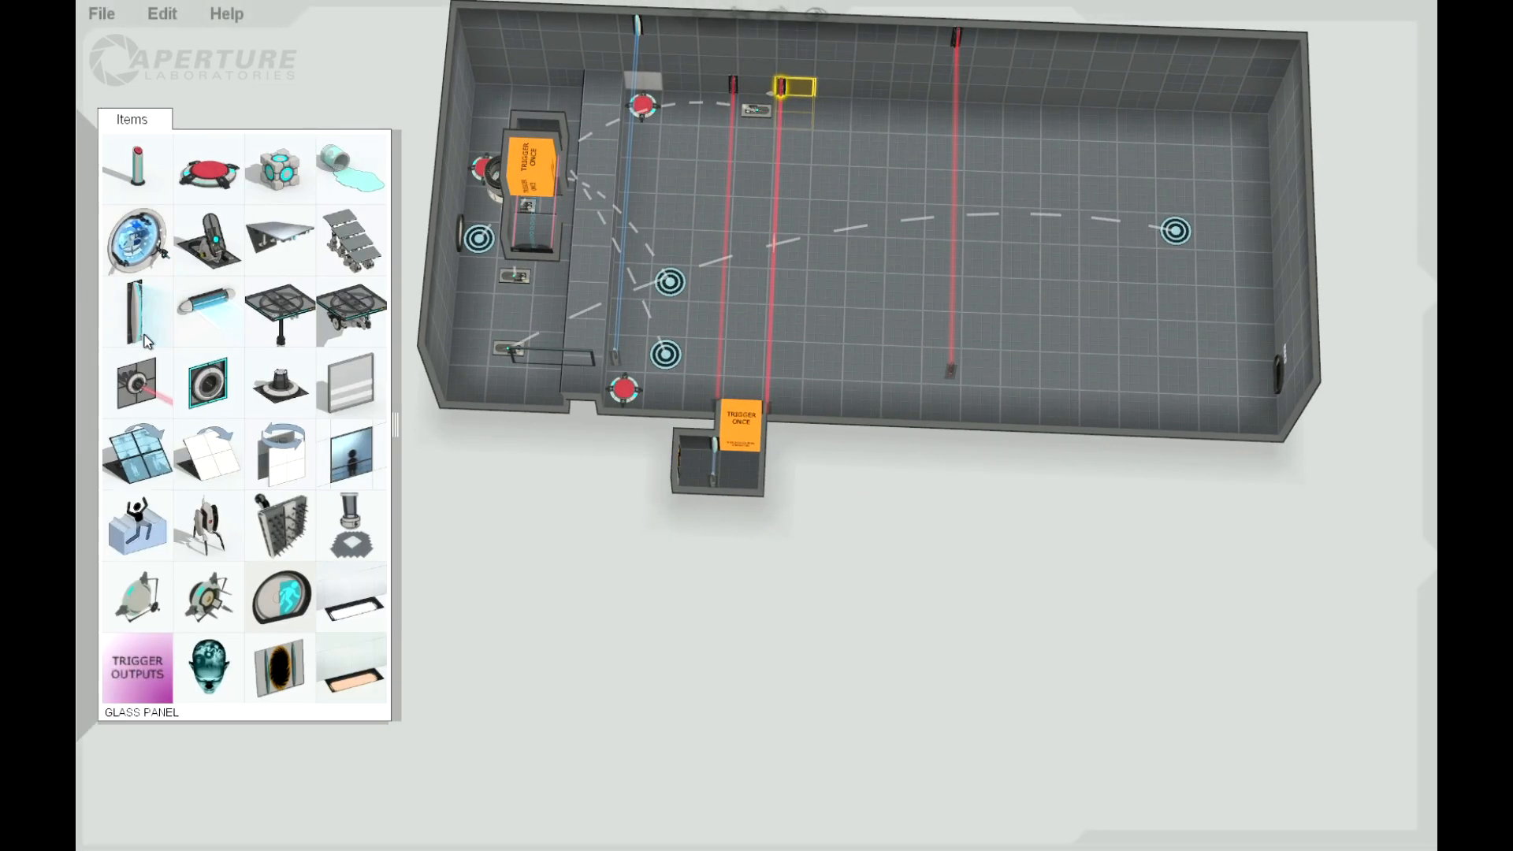
left_click_drag(208, 175, 757, 214)
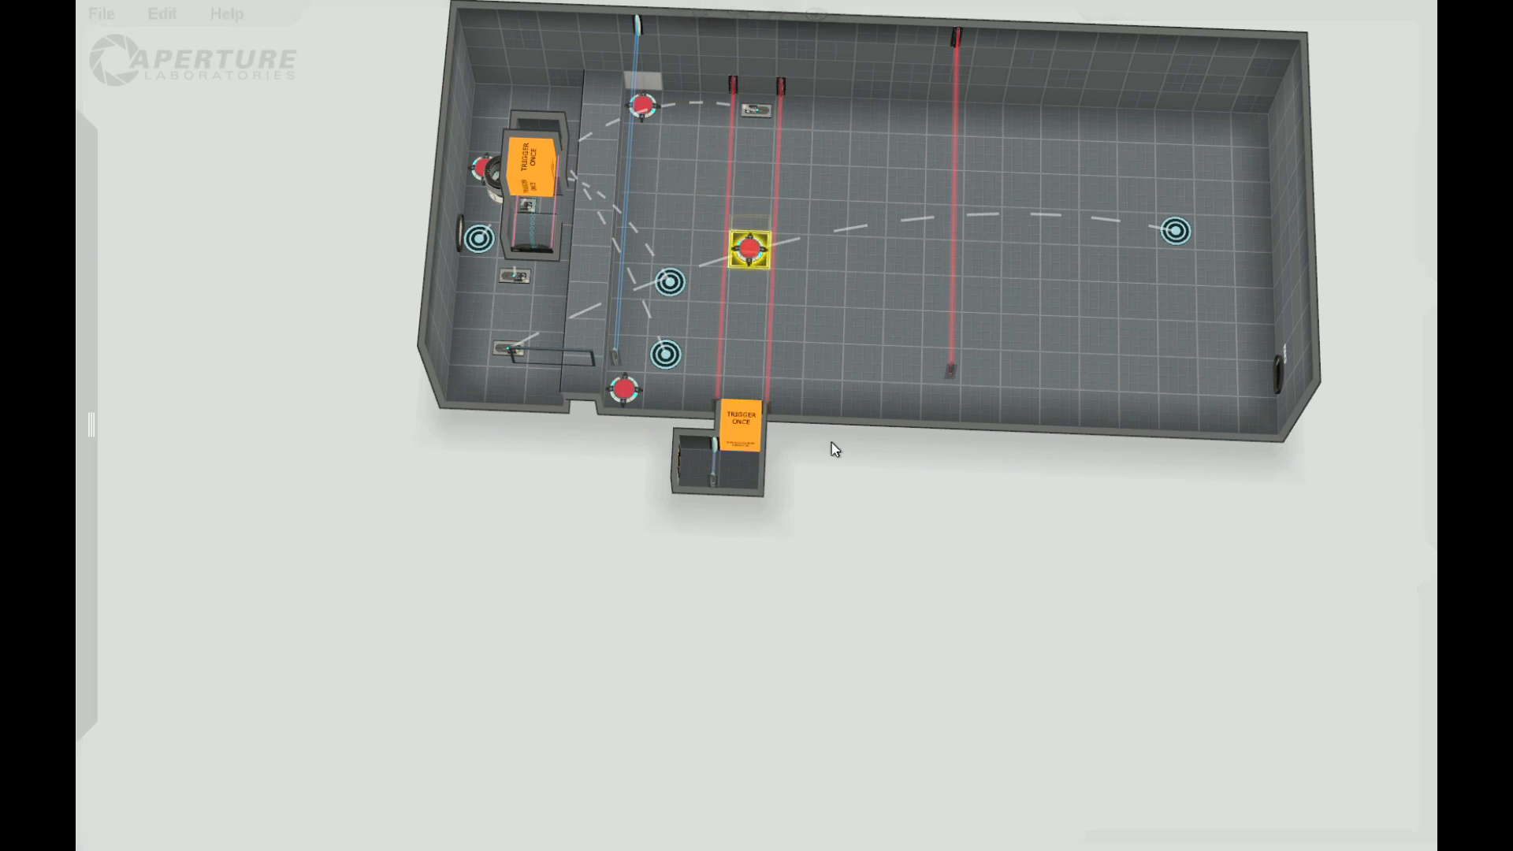
right_click(759, 256)
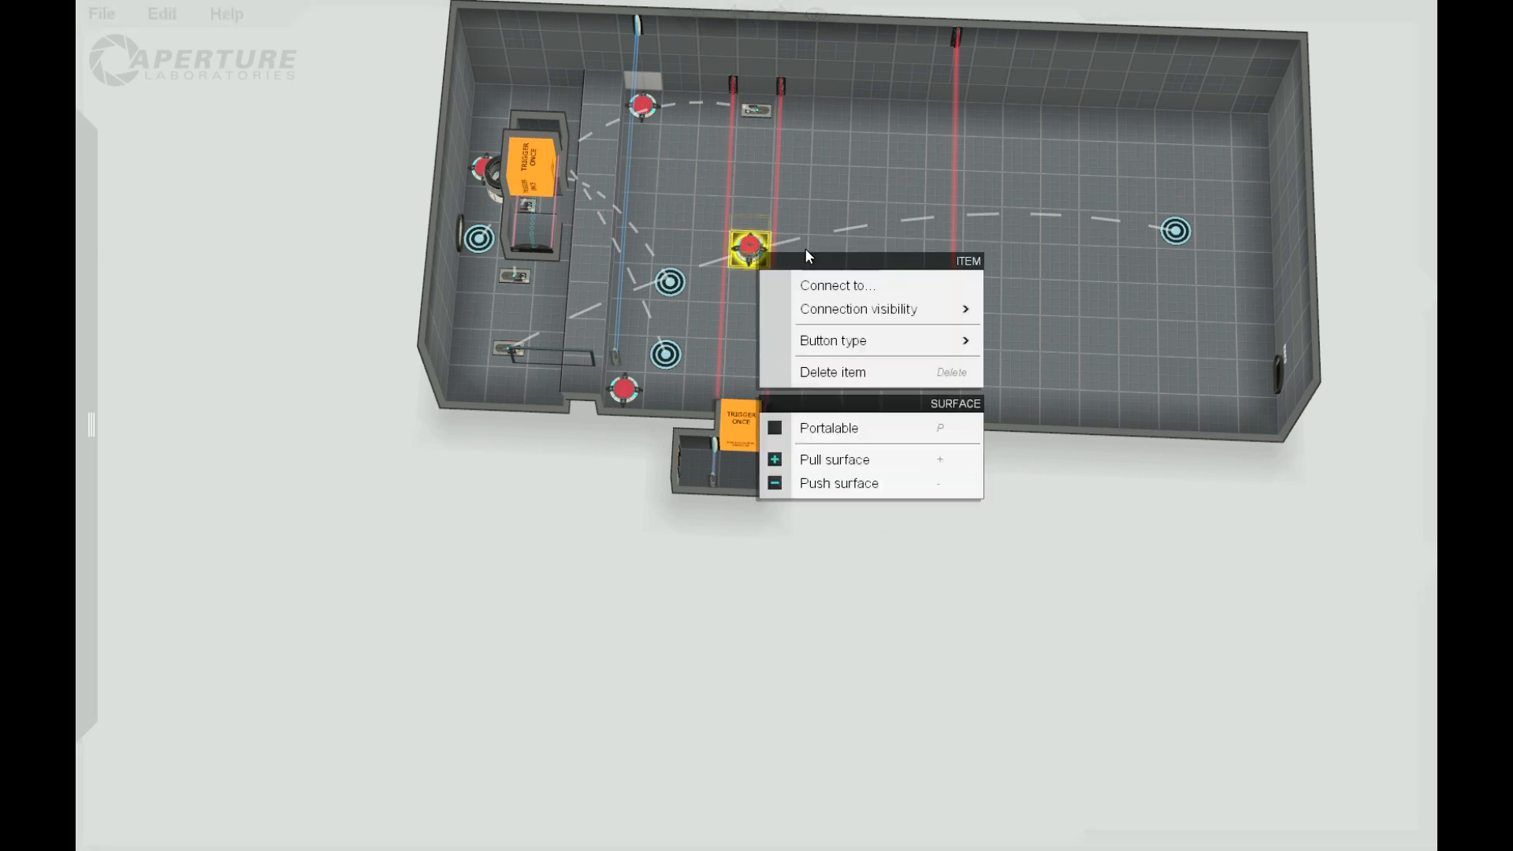
left_click(831, 287)
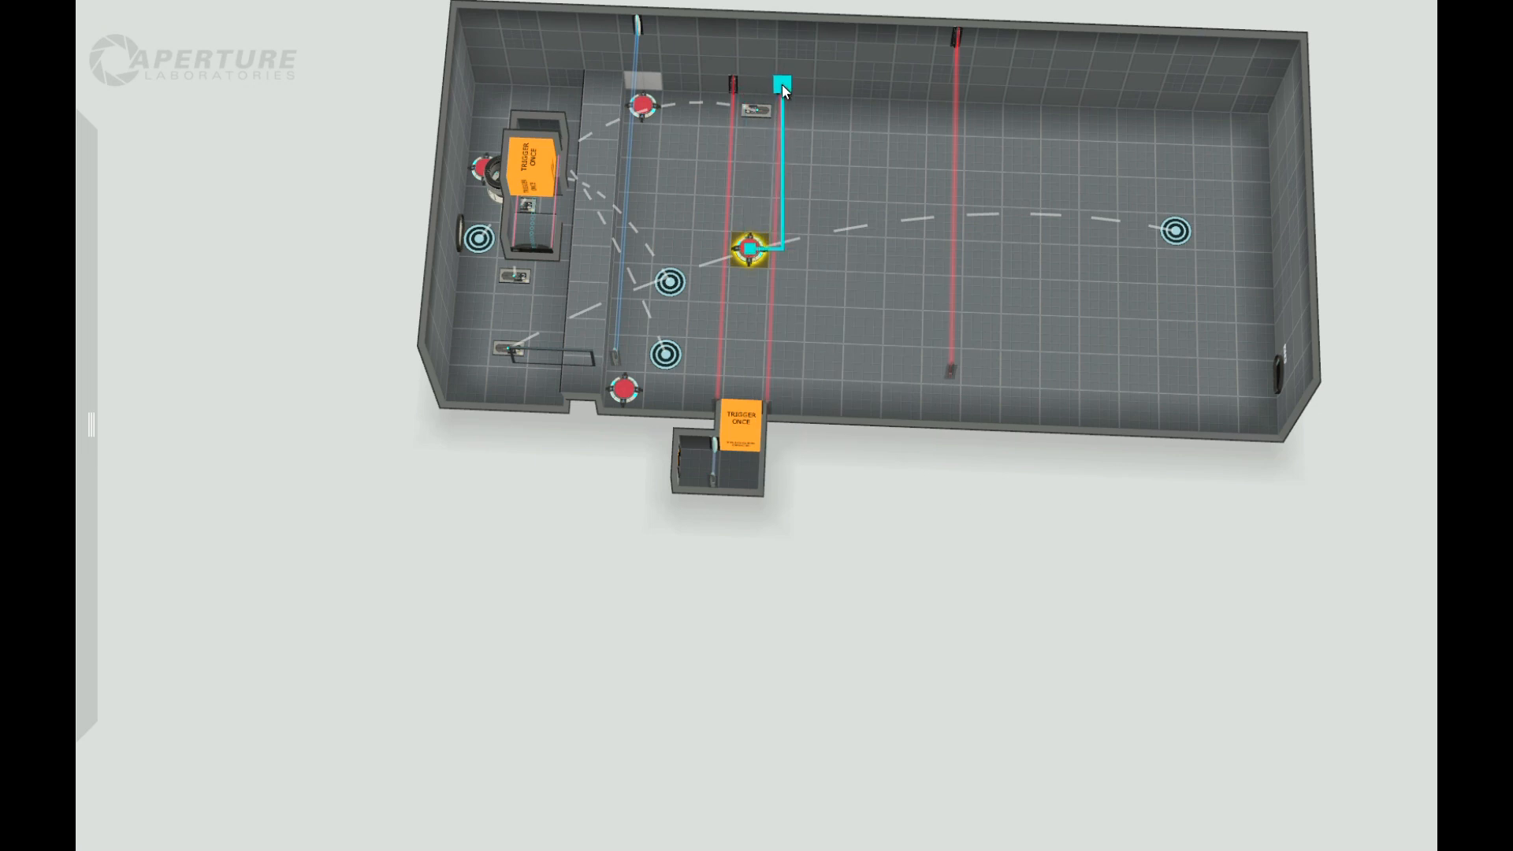
left_click(781, 84)
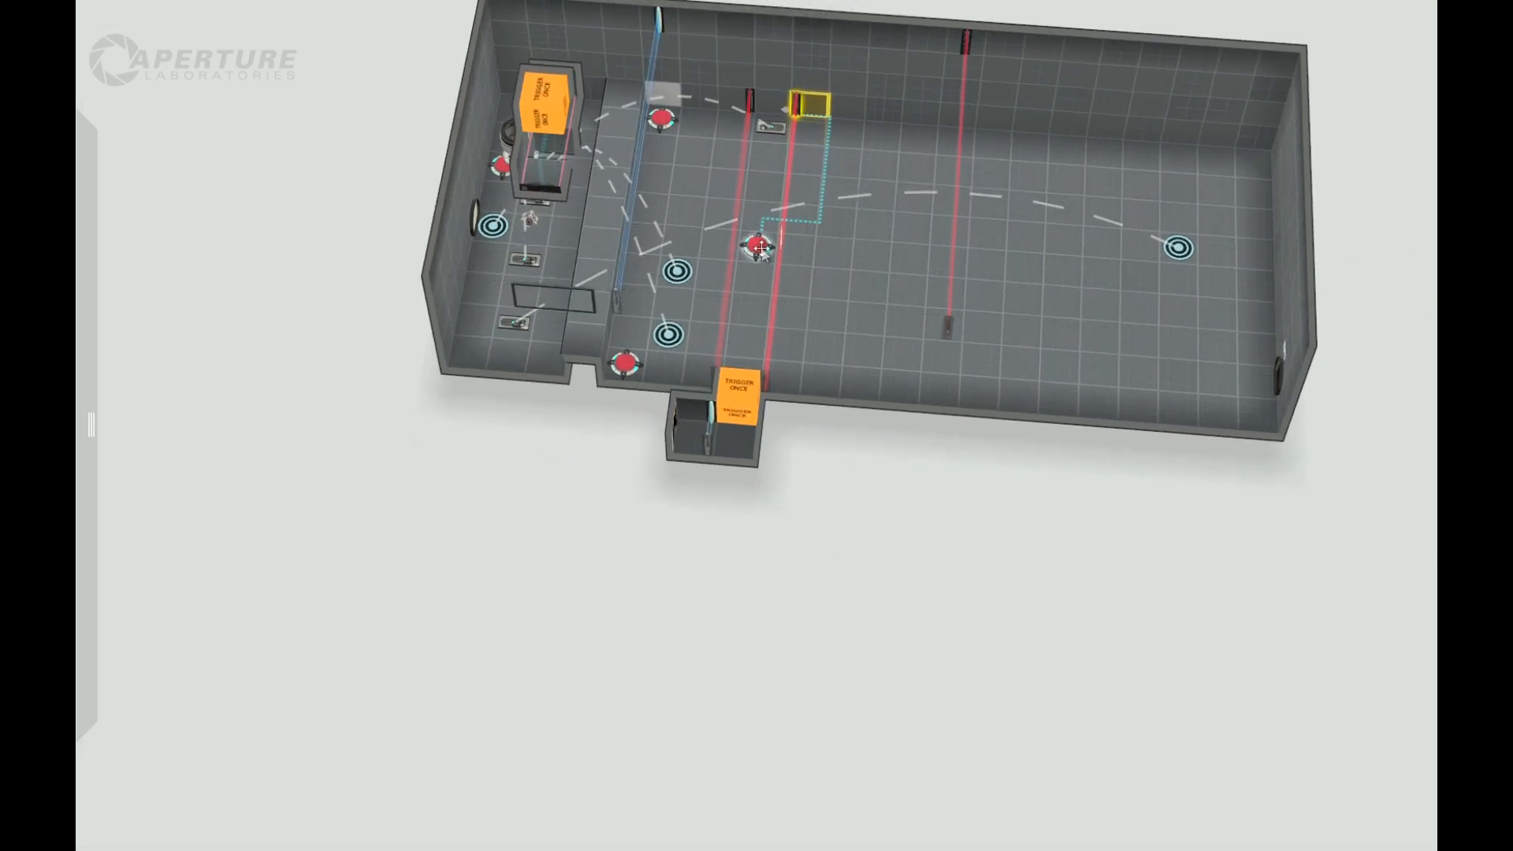
Step: Change the new button's connection visibility so its link to the laser field has no dotted line
right_click(760, 251)
mouse_move(871, 316)
left_click(1018, 360)
left_click_drag(847, 627, 799, 406)
left_click_drag(810, 555, 788, 464)
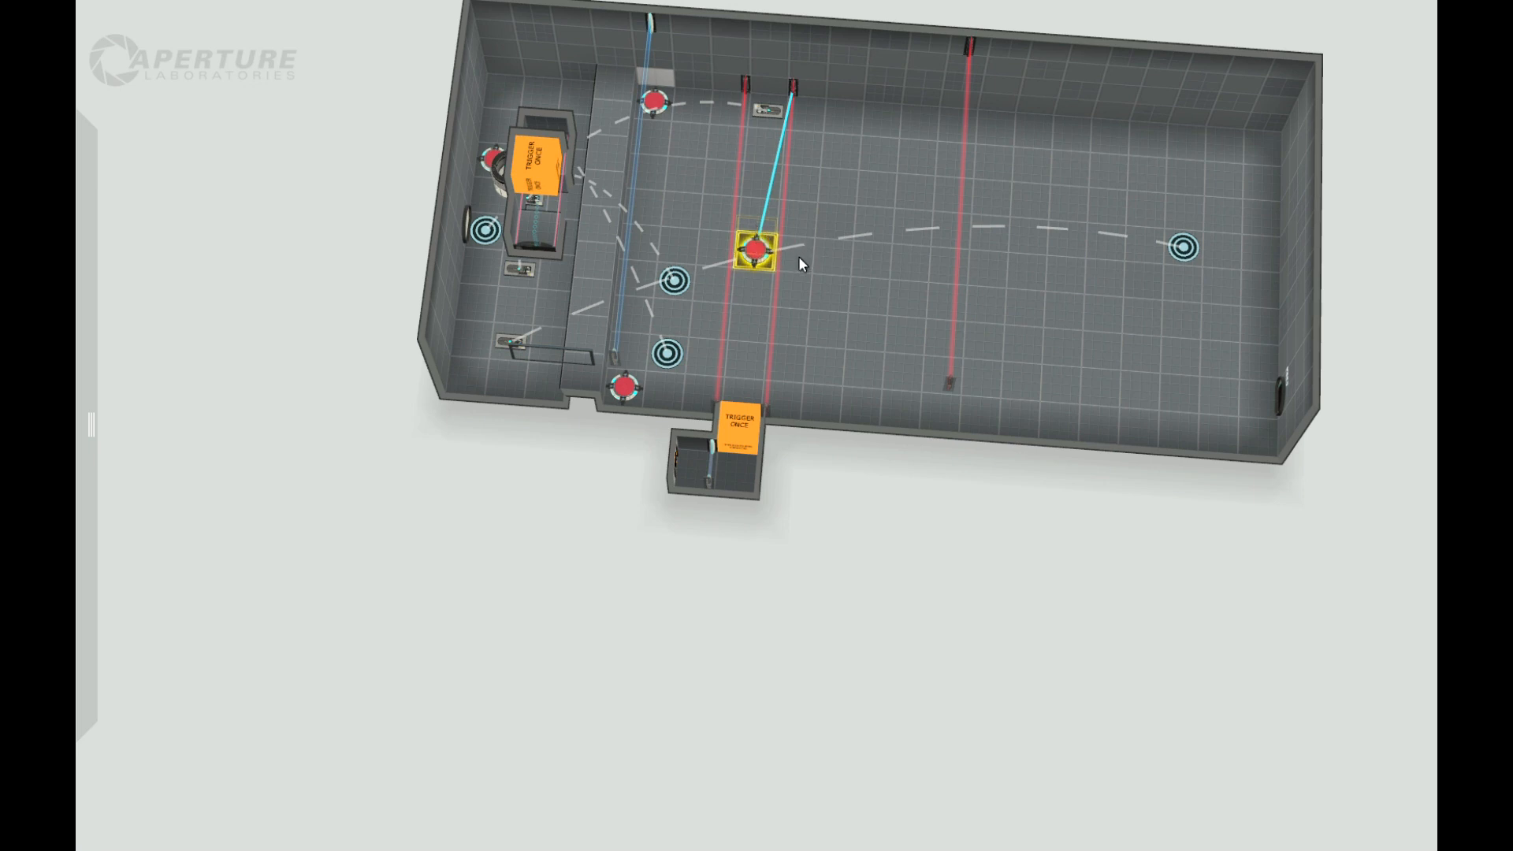
left_click_drag(910, 523, 895, 462)
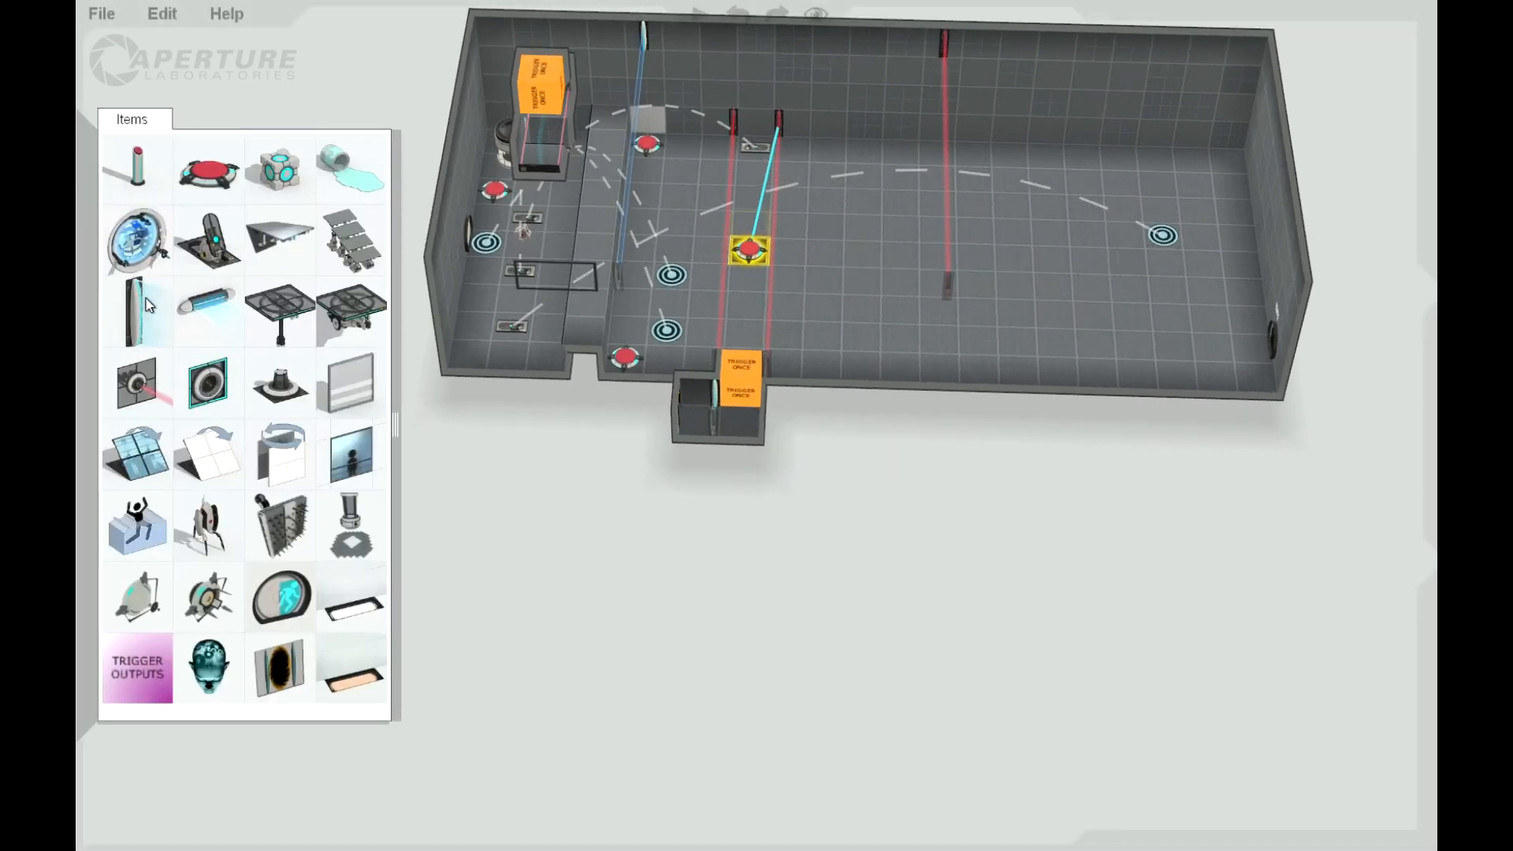
Step: Place another floor button just past the two laser fields and lay a flat fizzler across the floor over it
left_click_drag(661, 281, 842, 252)
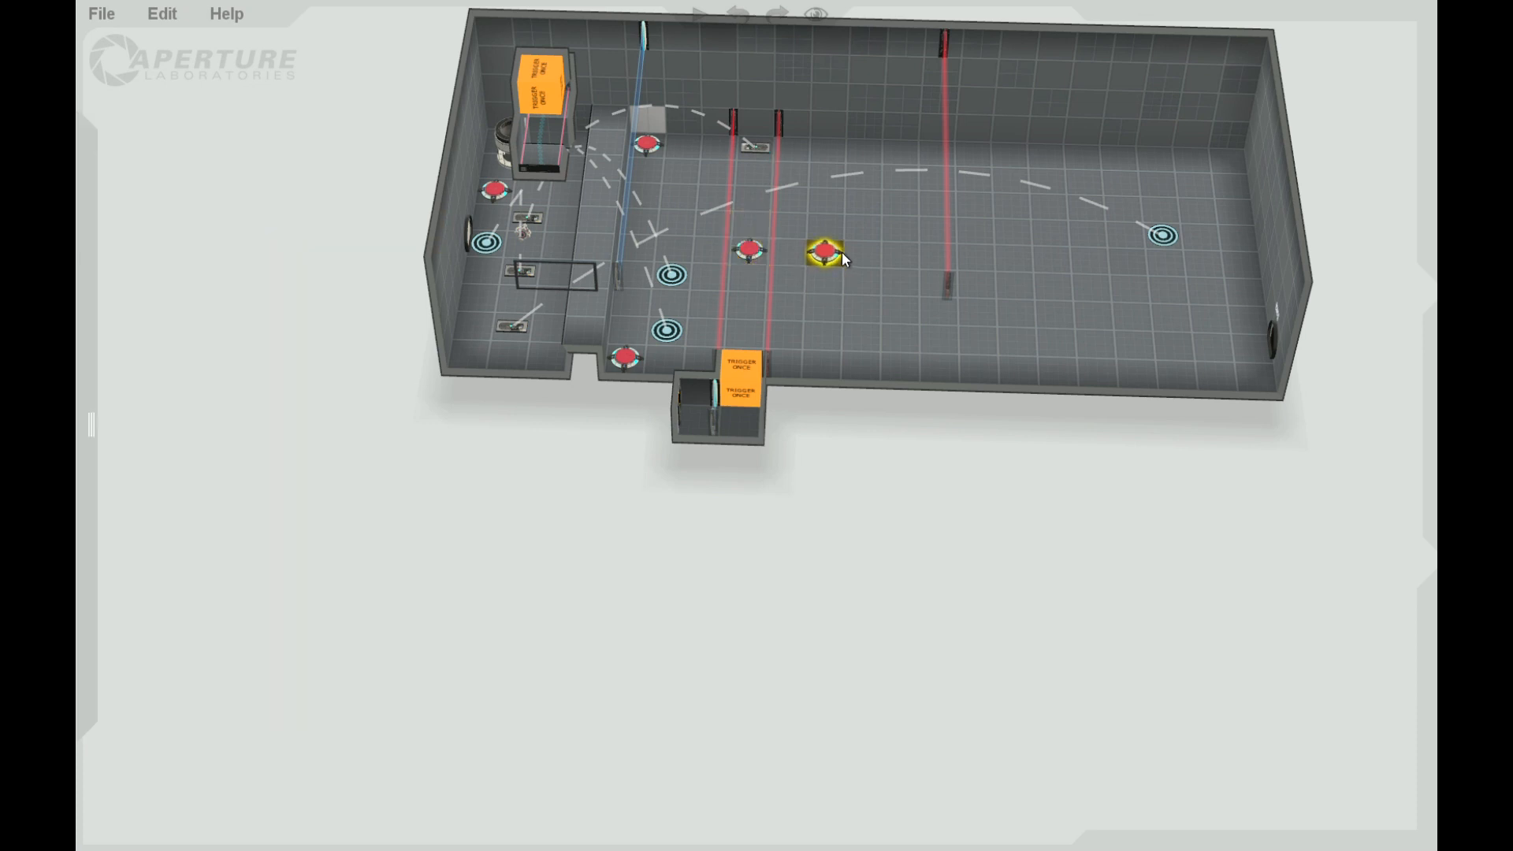
mouse_move(82, 172)
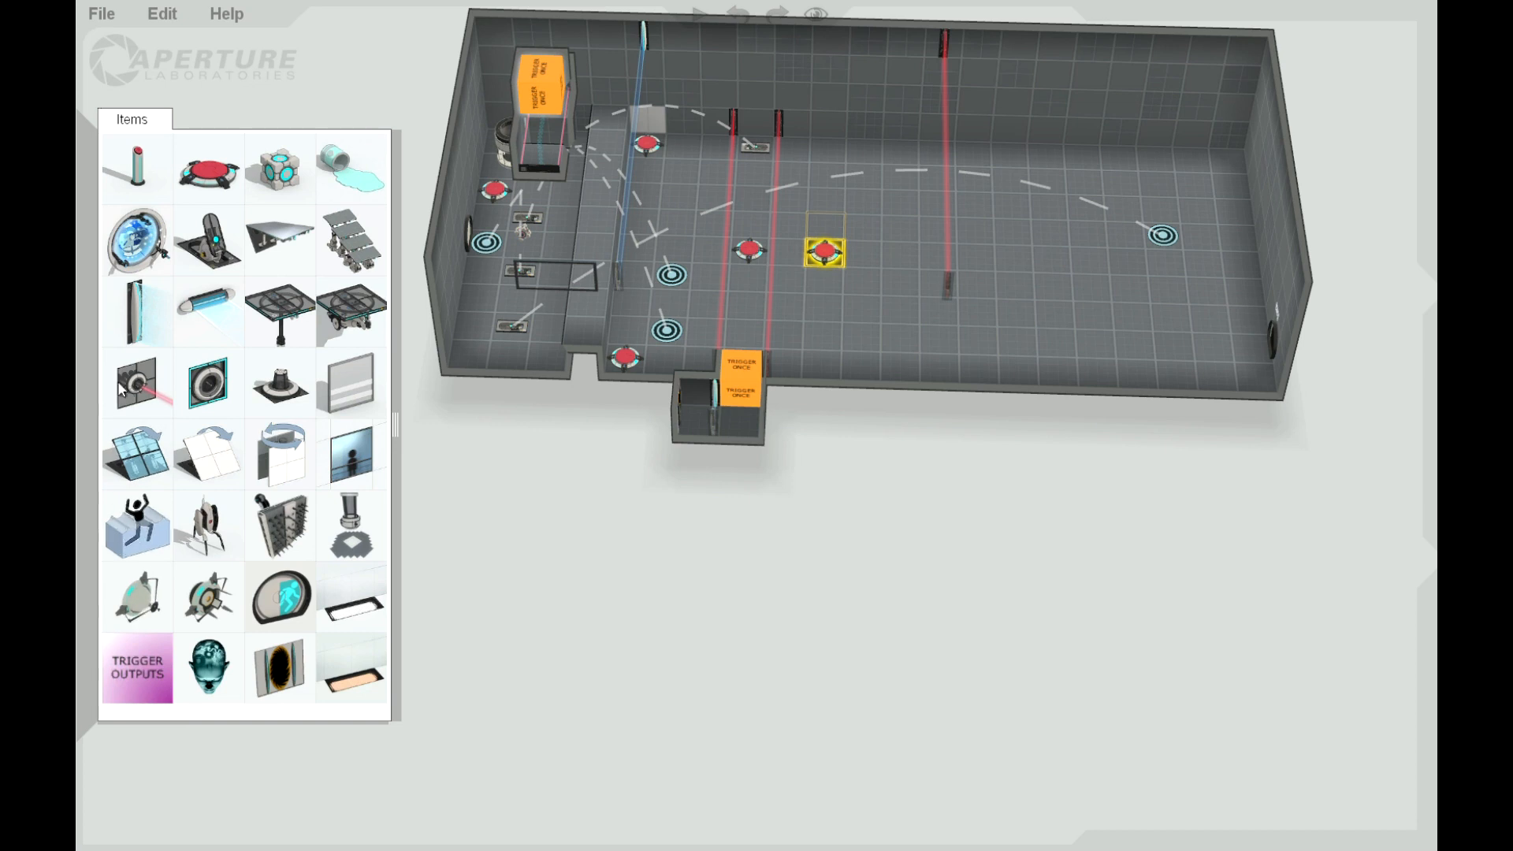
left_click_drag(130, 314, 841, 126)
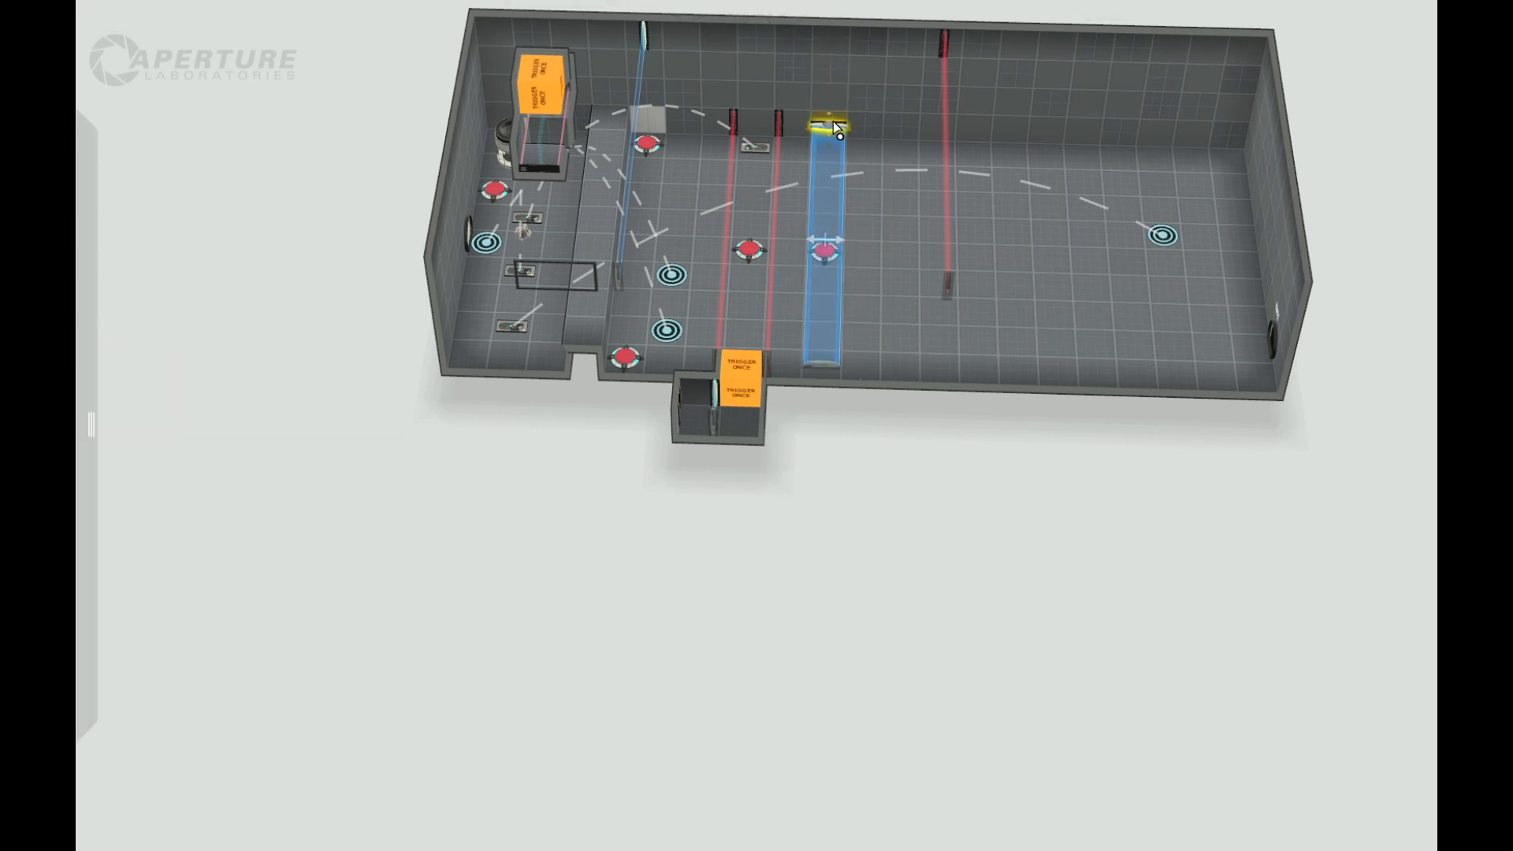
Step: Set the flat fizzler's hazard type to Laserfield and turn off its Start enabled option
left_click_drag(879, 636, 759, 169)
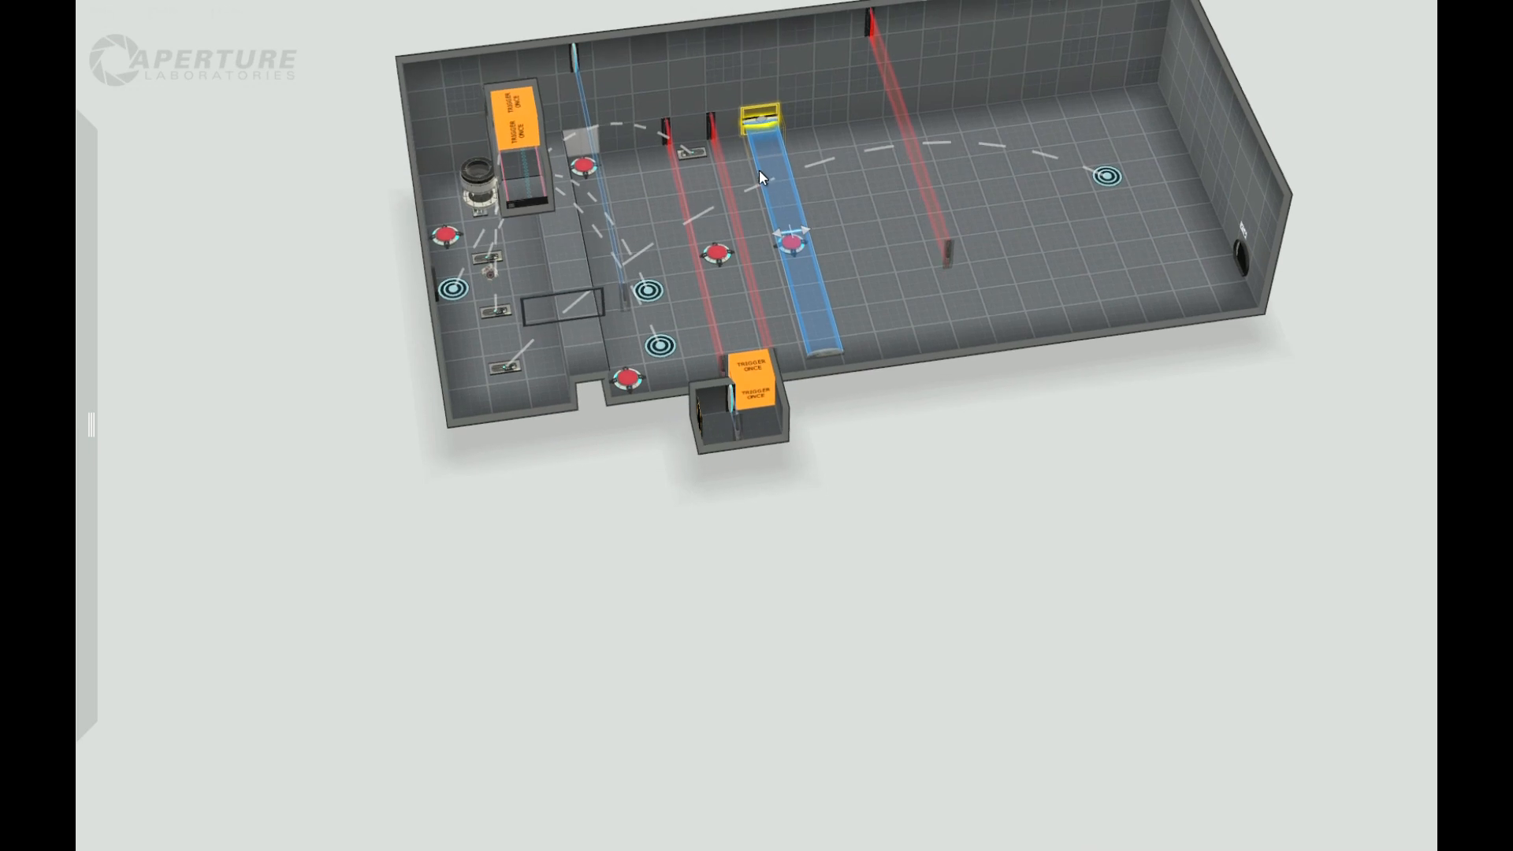
right_click(755, 126)
mouse_move(820, 221)
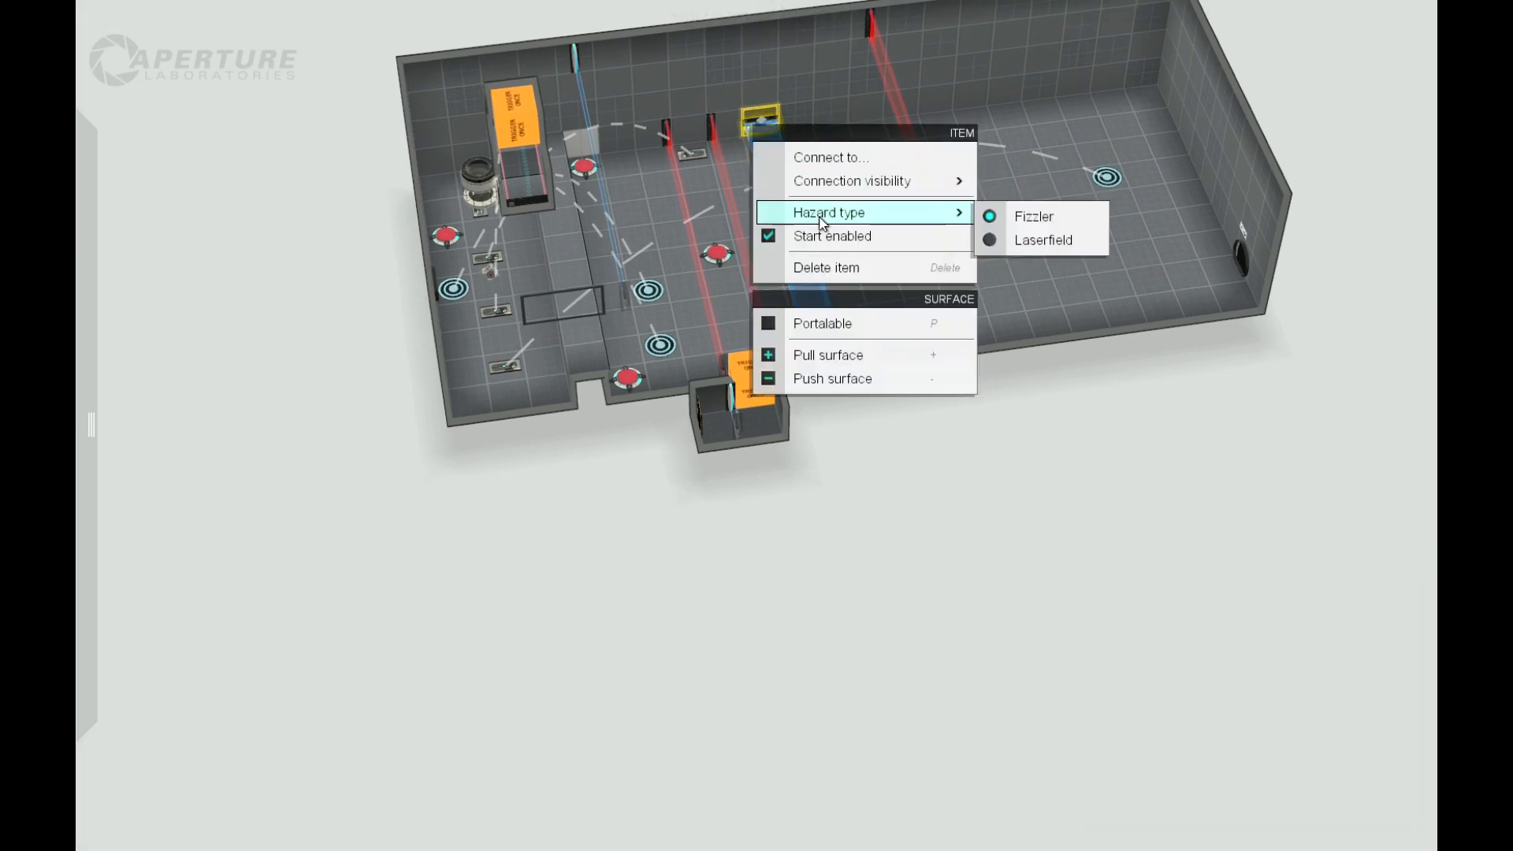
left_click(1017, 238)
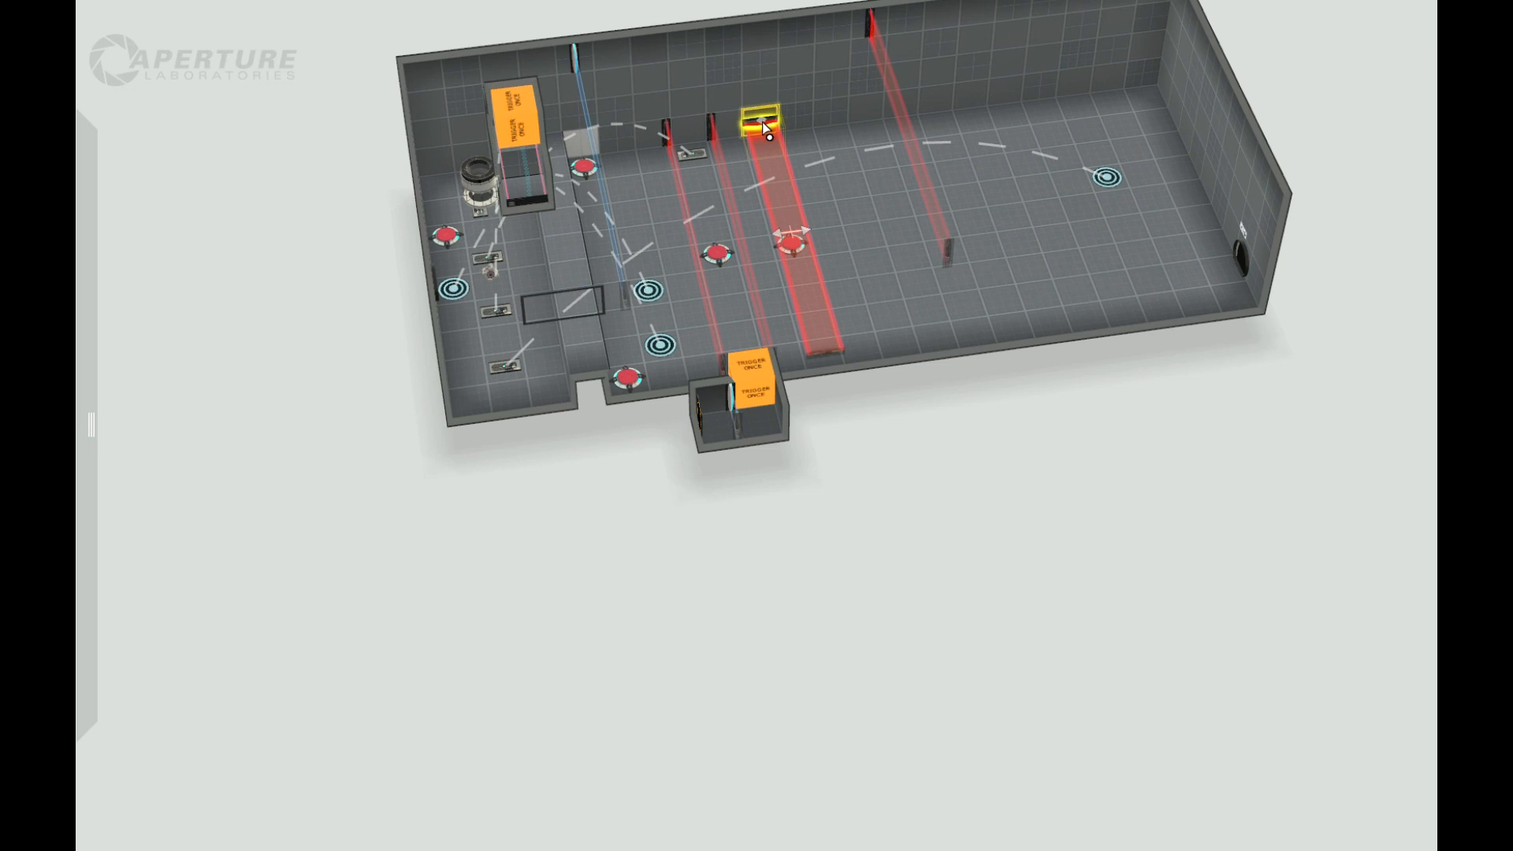
left_click_drag(935, 502, 730, 128)
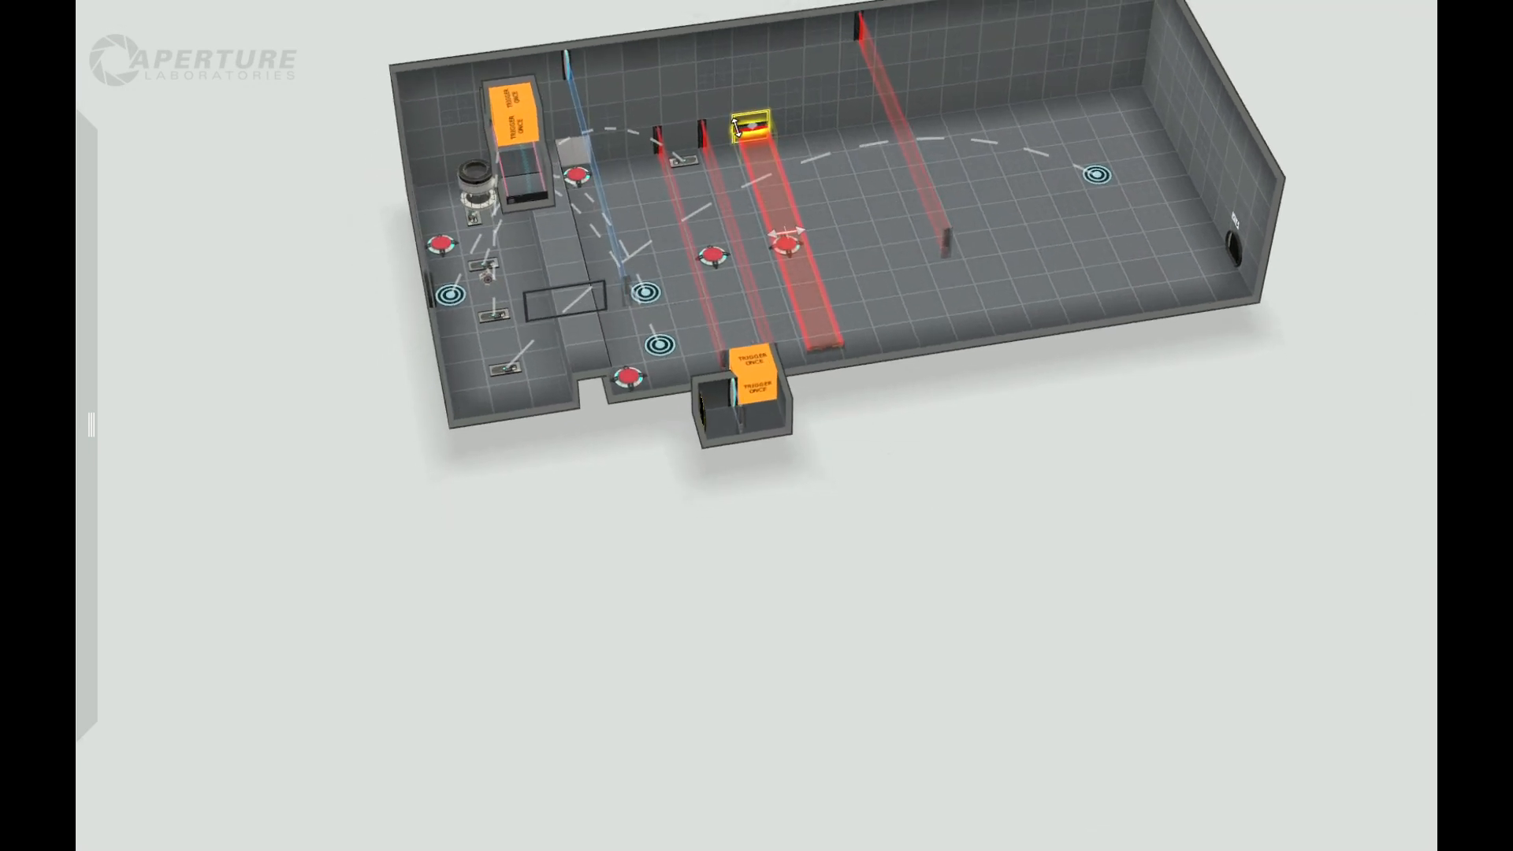
right_click(743, 130)
mouse_move(861, 225)
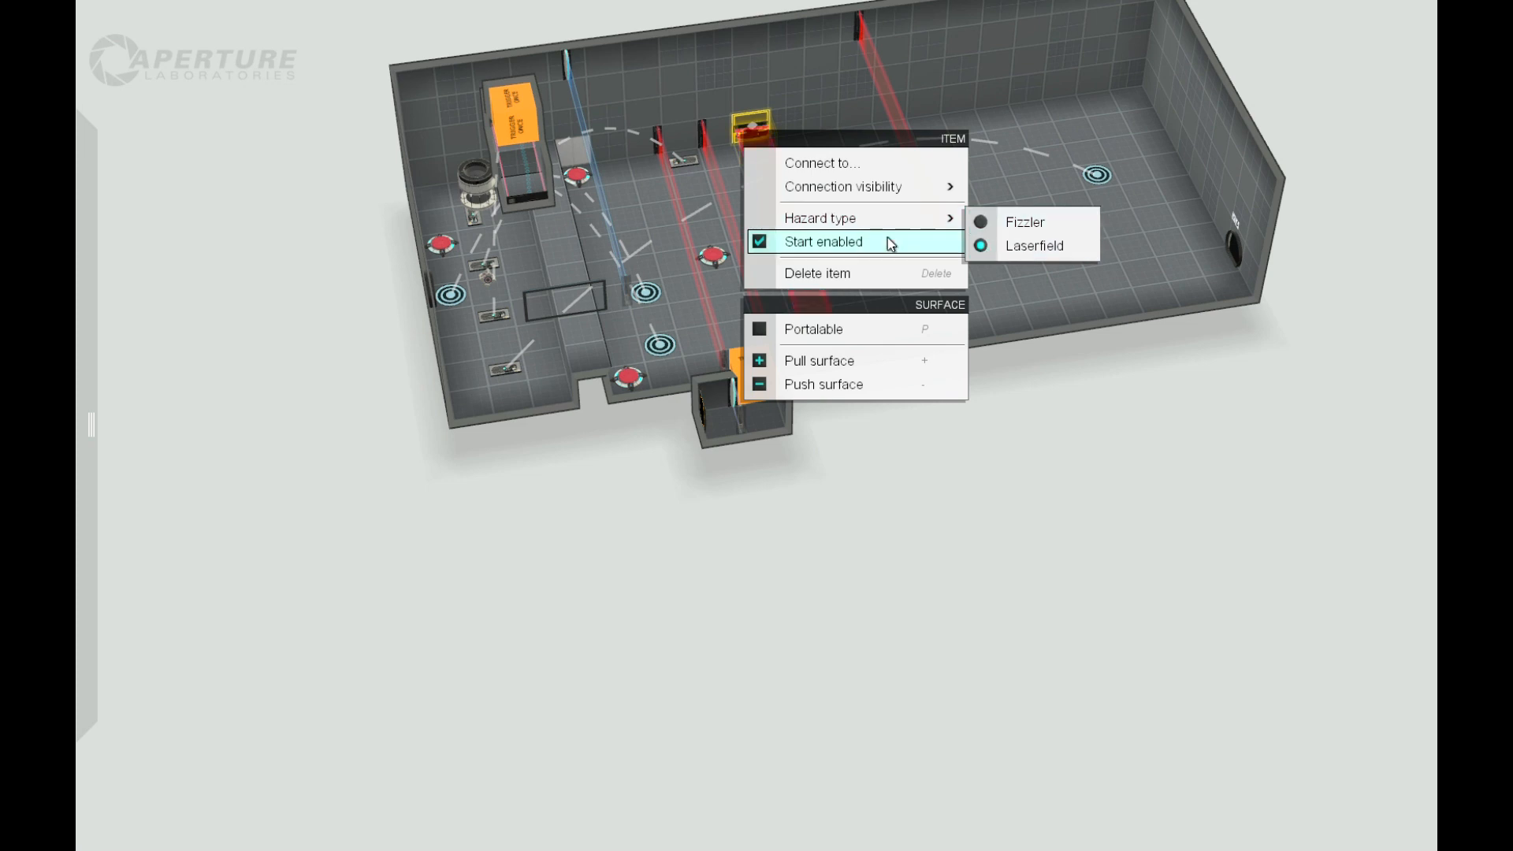
left_click(750, 243)
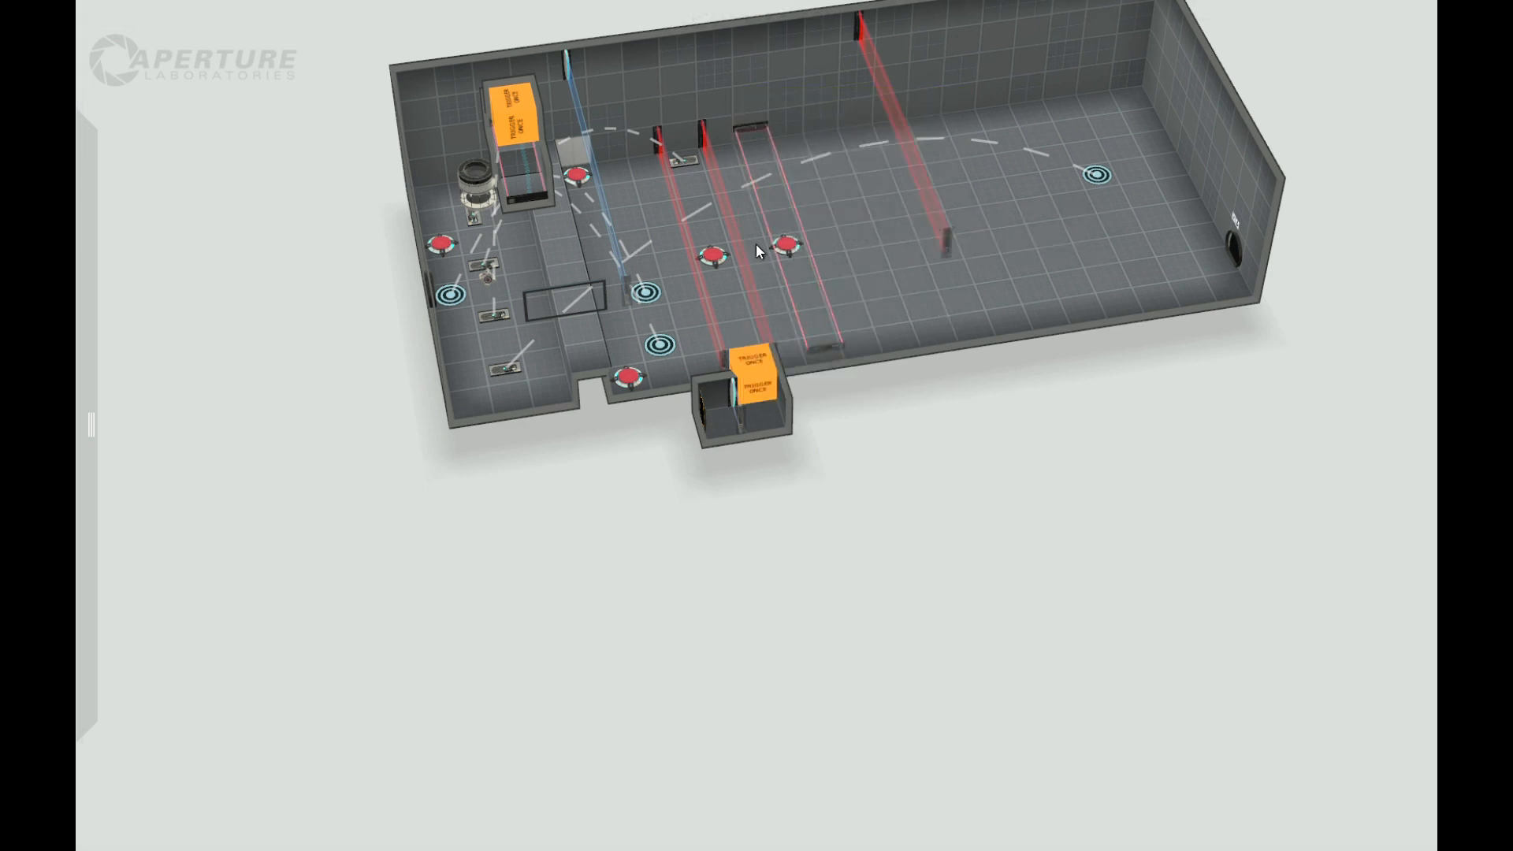
left_click_drag(915, 534, 934, 572)
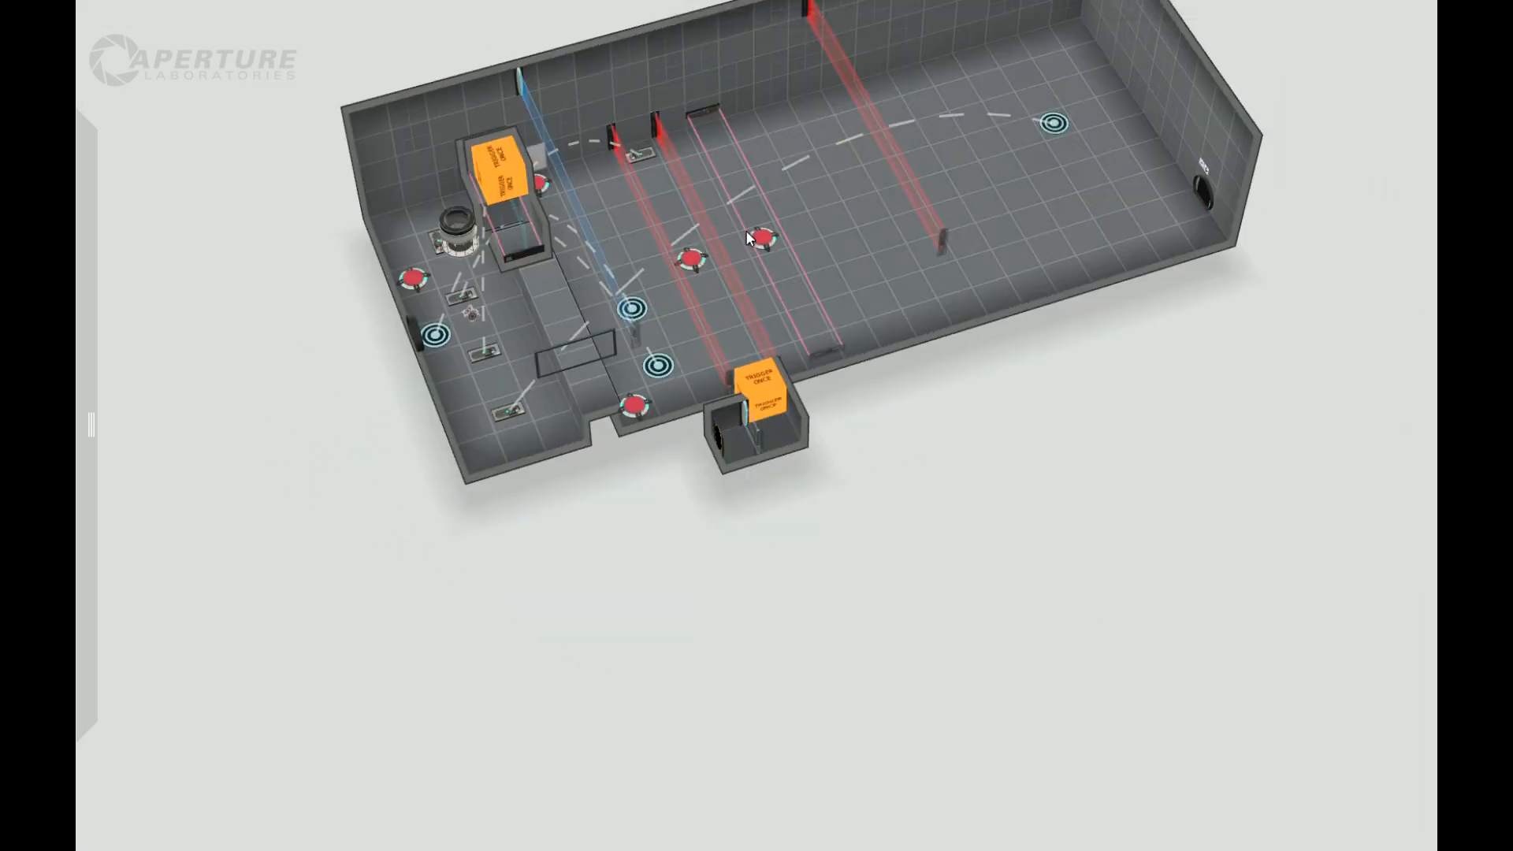
left_click_drag(1016, 472, 953, 425)
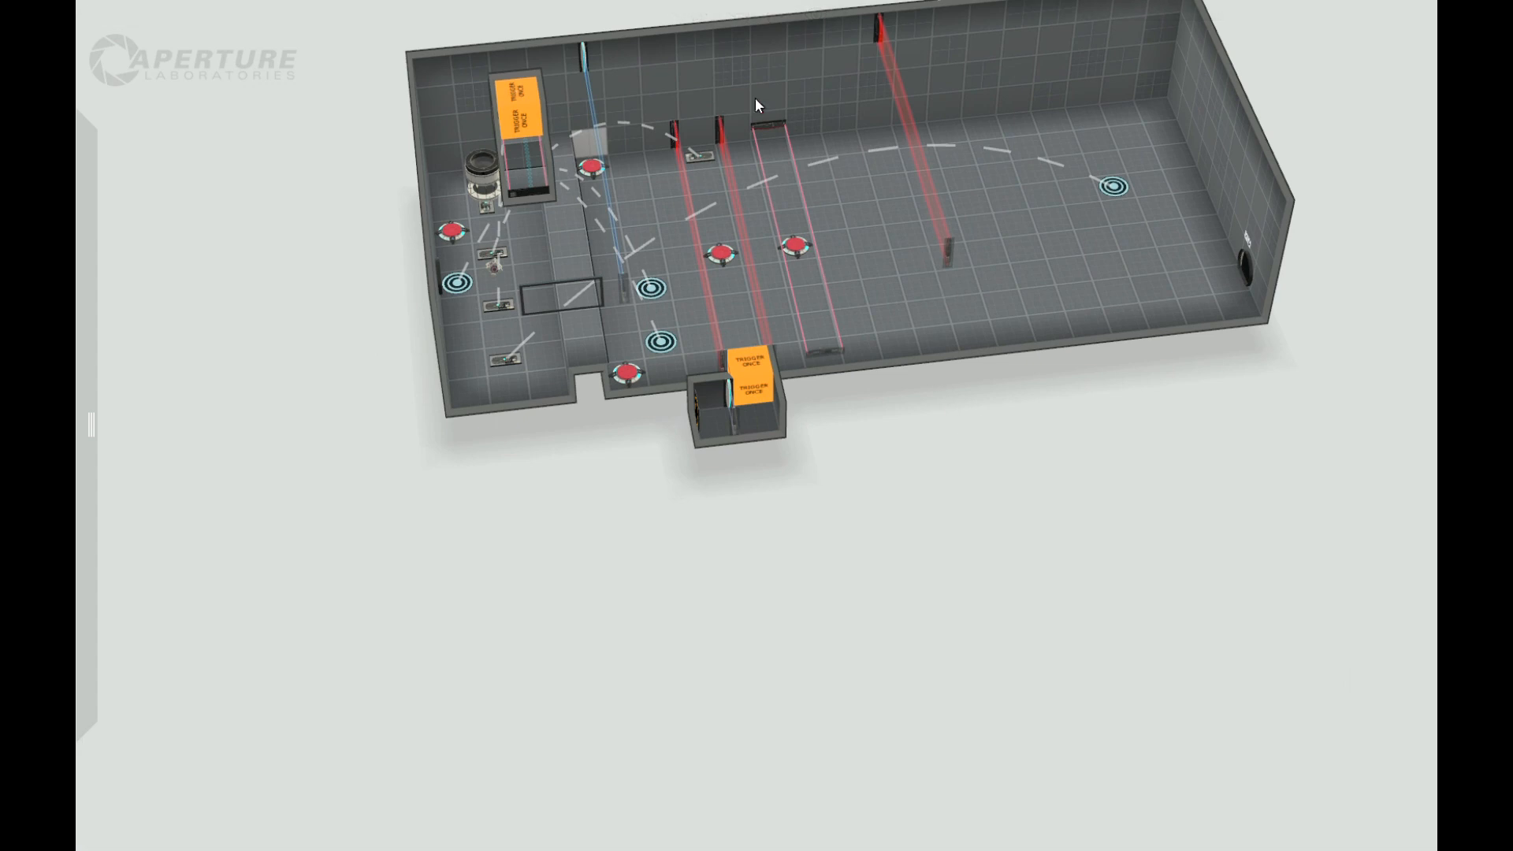
Step: Place an upright fizzler low on the back wall between the flat laser field and the far laser field
mouse_move(81, 207)
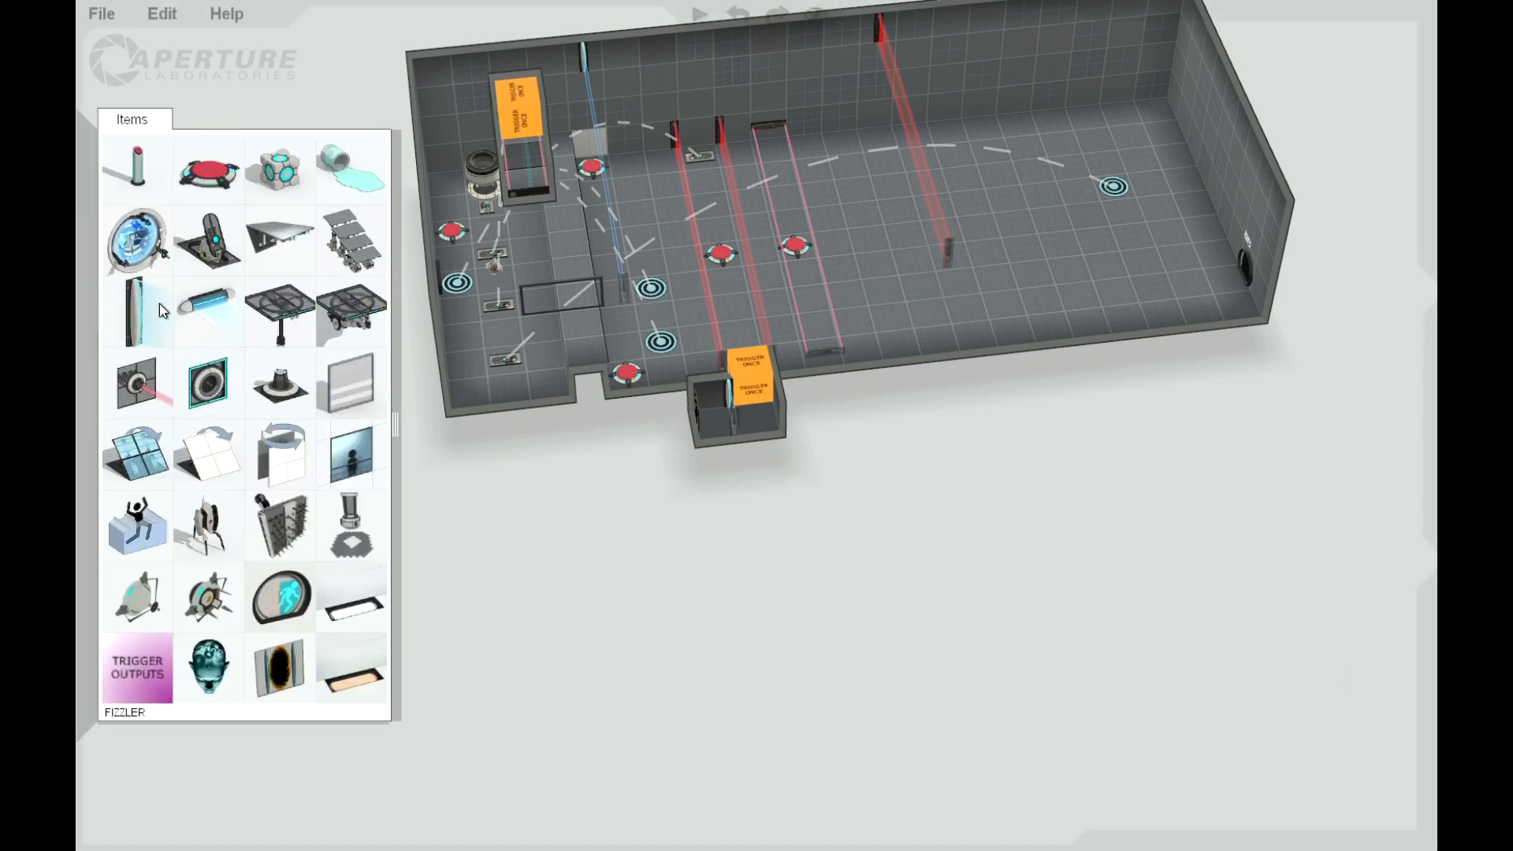
left_click_drag(135, 312, 856, 121)
mouse_move(887, 440)
left_mouse_down()
mouse_move(930, 565)
mouse_move(904, 418)
left_mouse_up()
Step: Try an upright orientation for the disabled laser field, then lay it flat along the upper edge of its wall tile
left_click(816, 123)
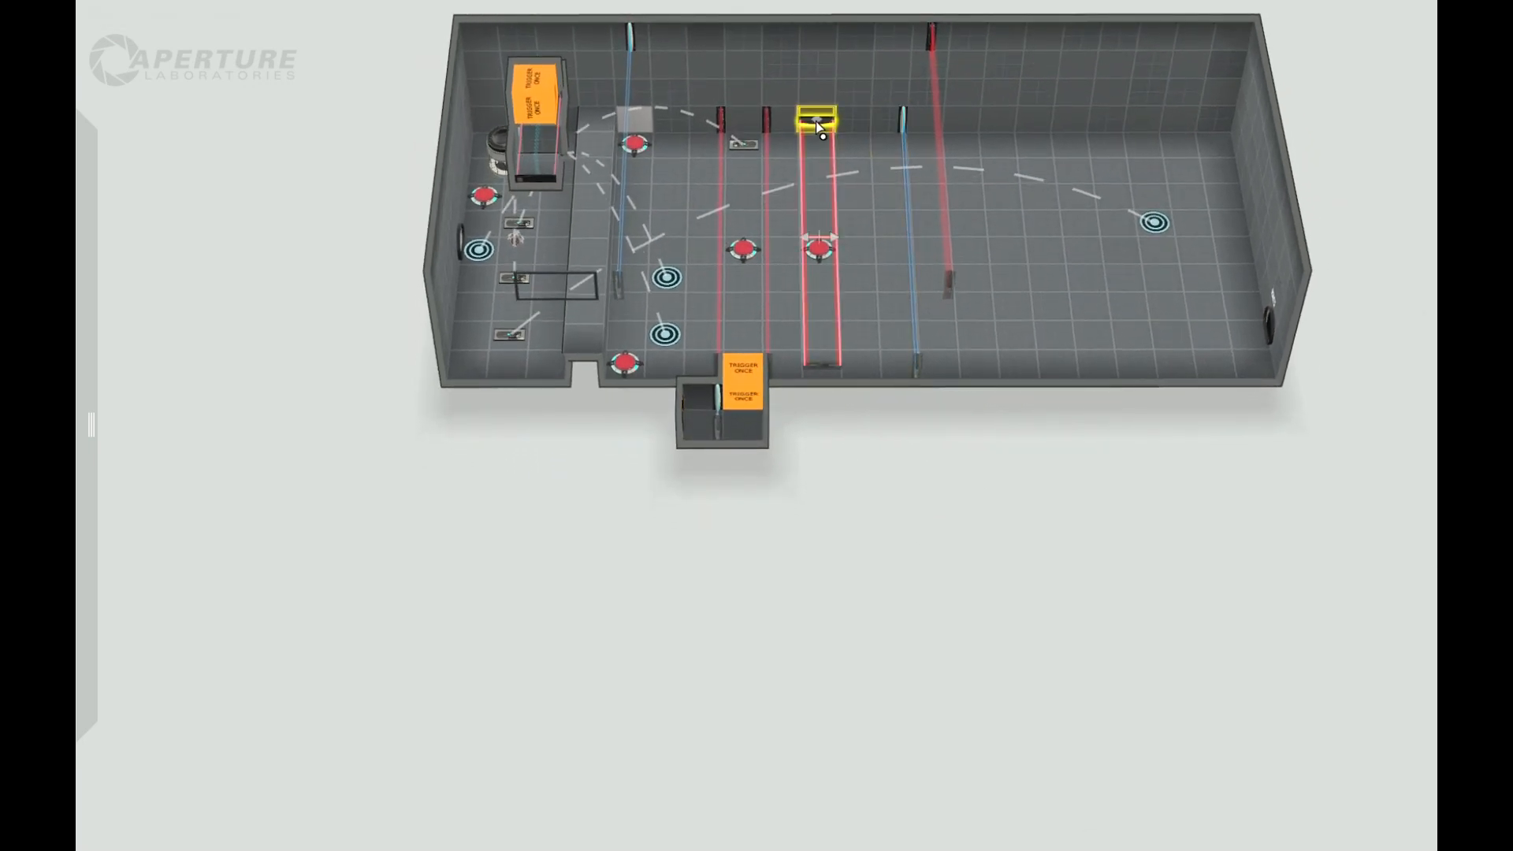
mouse_move(824, 124)
left_mouse_down()
mouse_move(854, 136)
mouse_move(820, 125)
left_mouse_up()
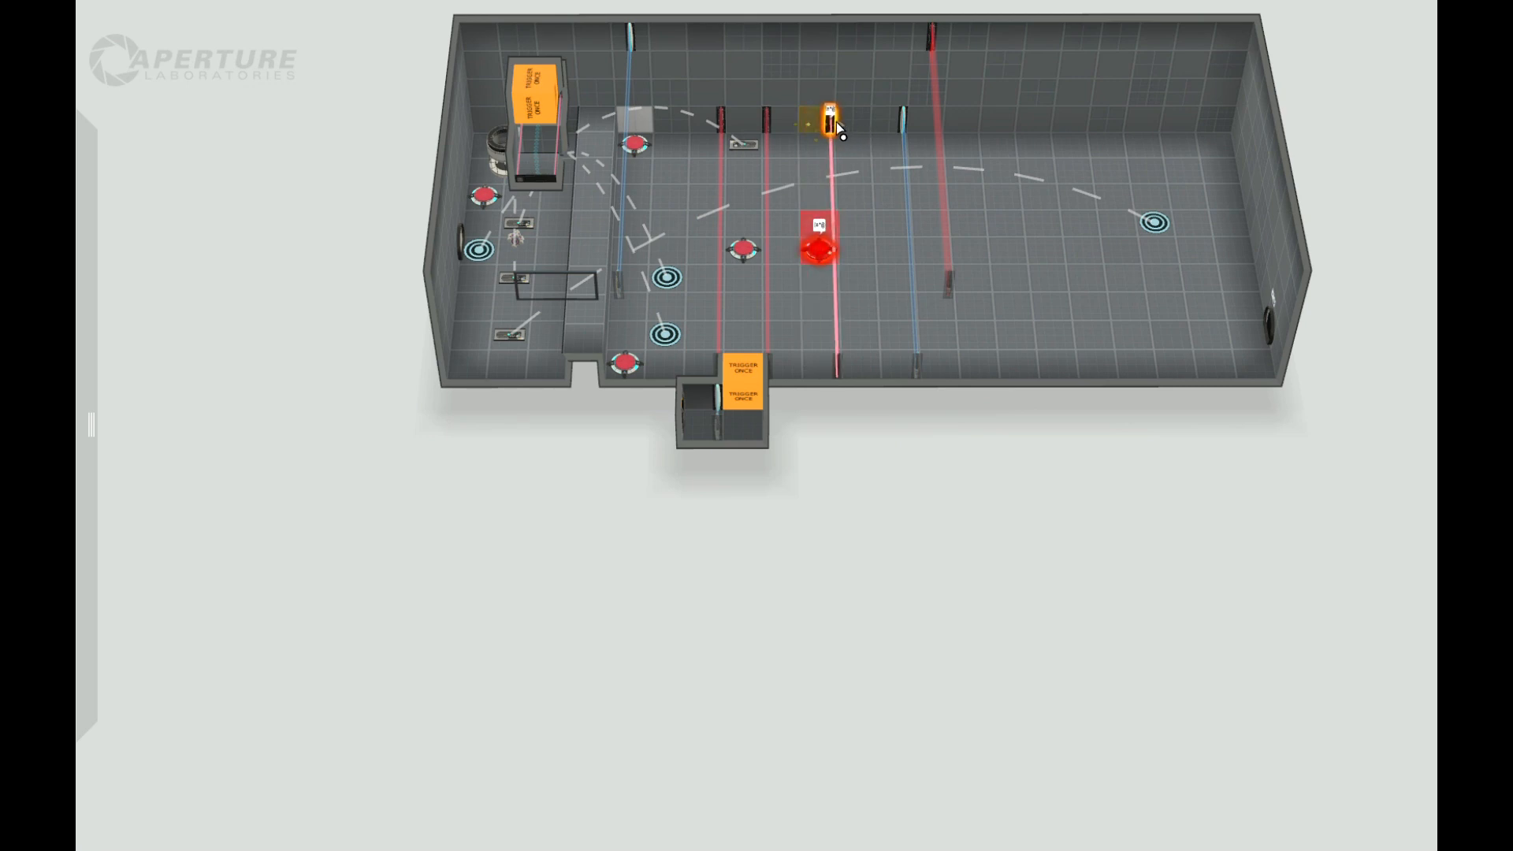
left_click(829, 118)
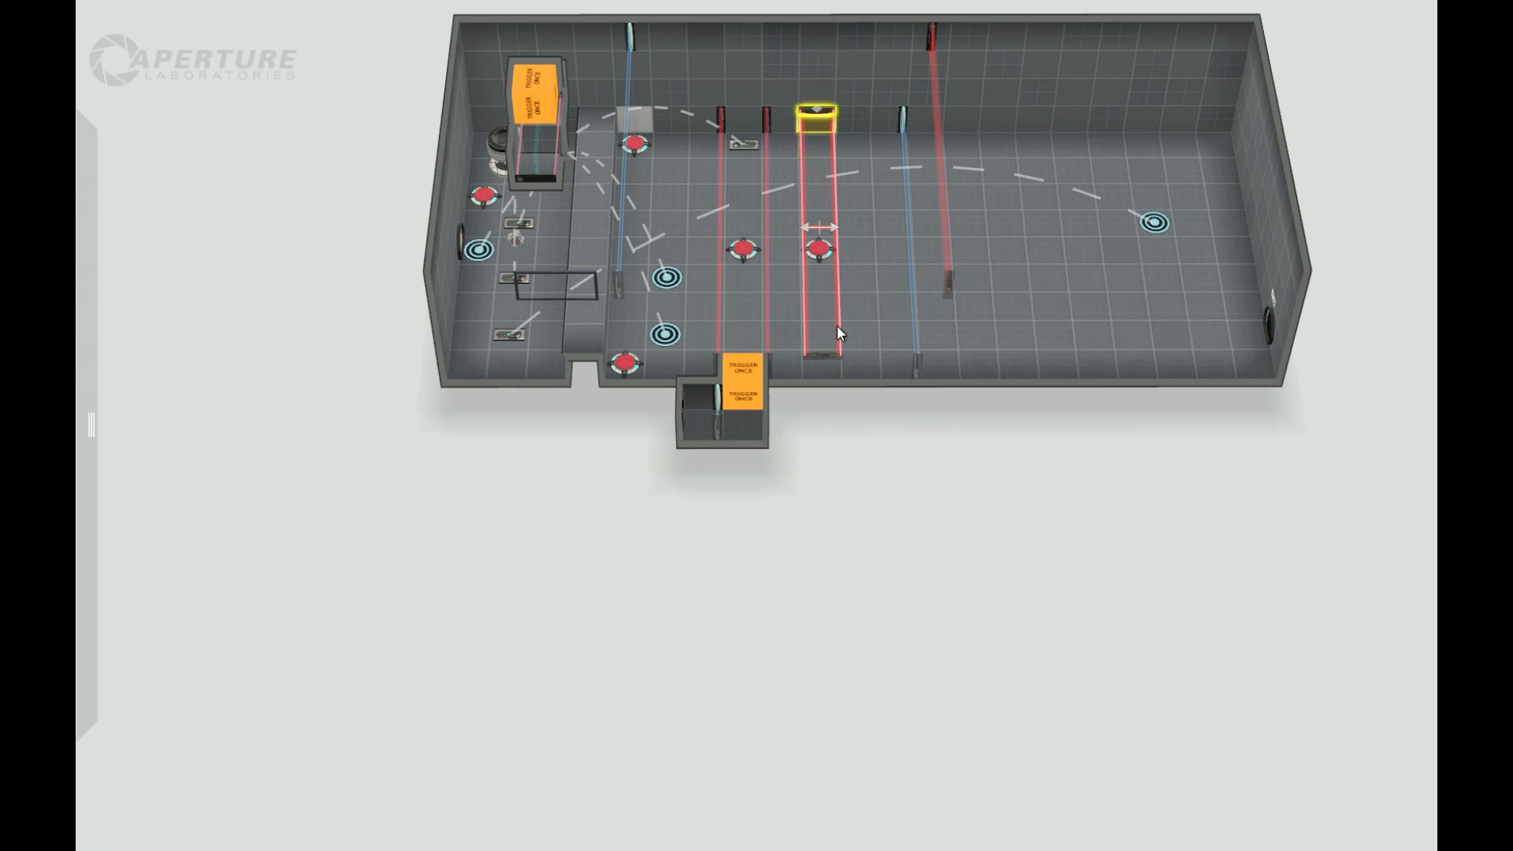
Step: Move the disabled flat laser field and the button beneath it one tile towards the new upright fizzler
scroll(837, 326, "up", 2)
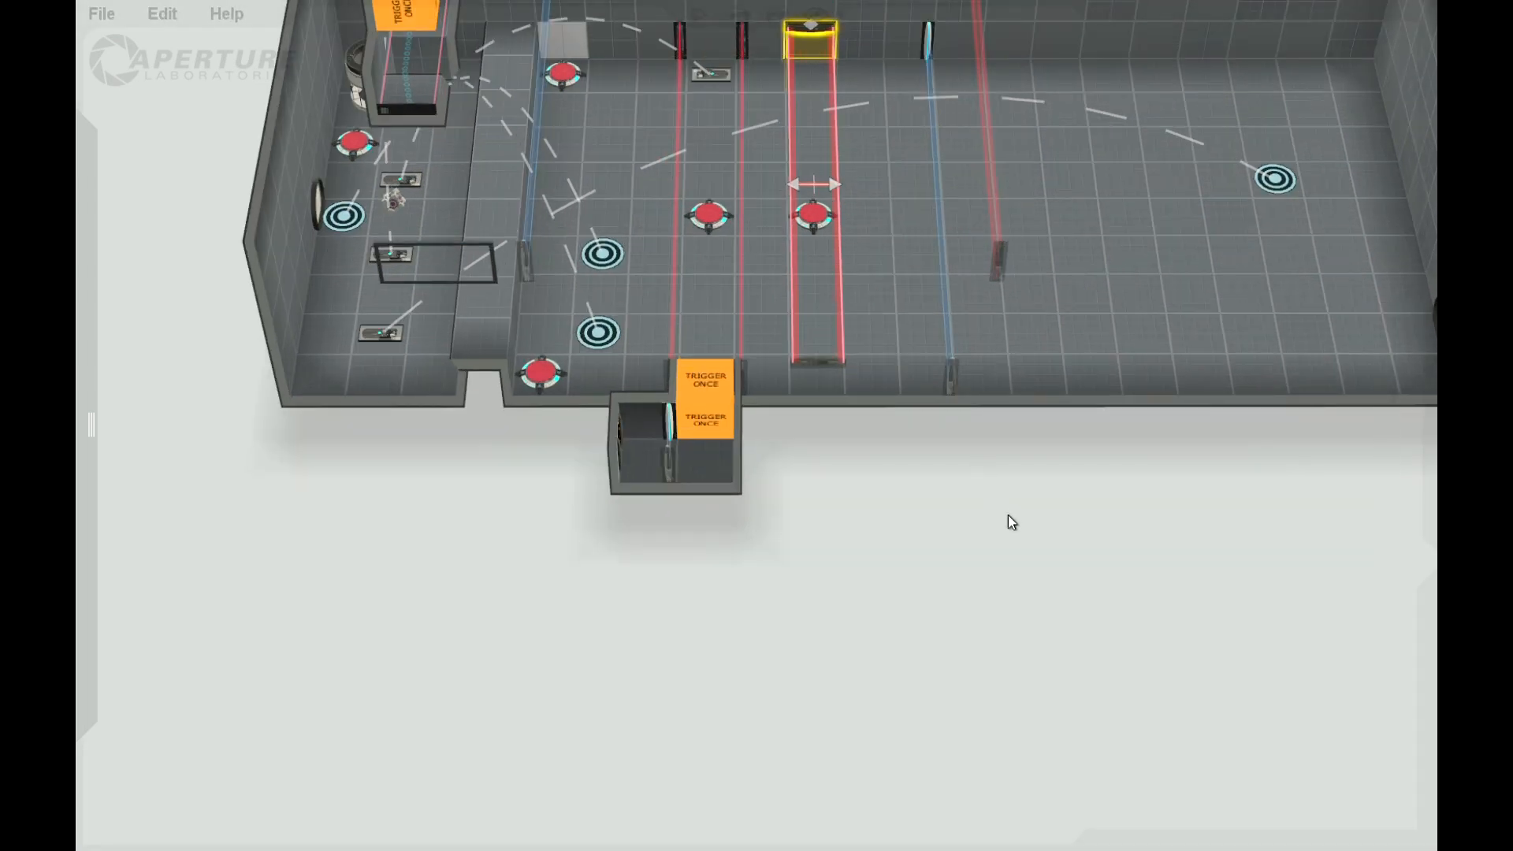
scroll(915, 268, "down", 3)
scroll(817, 108, "up", 3)
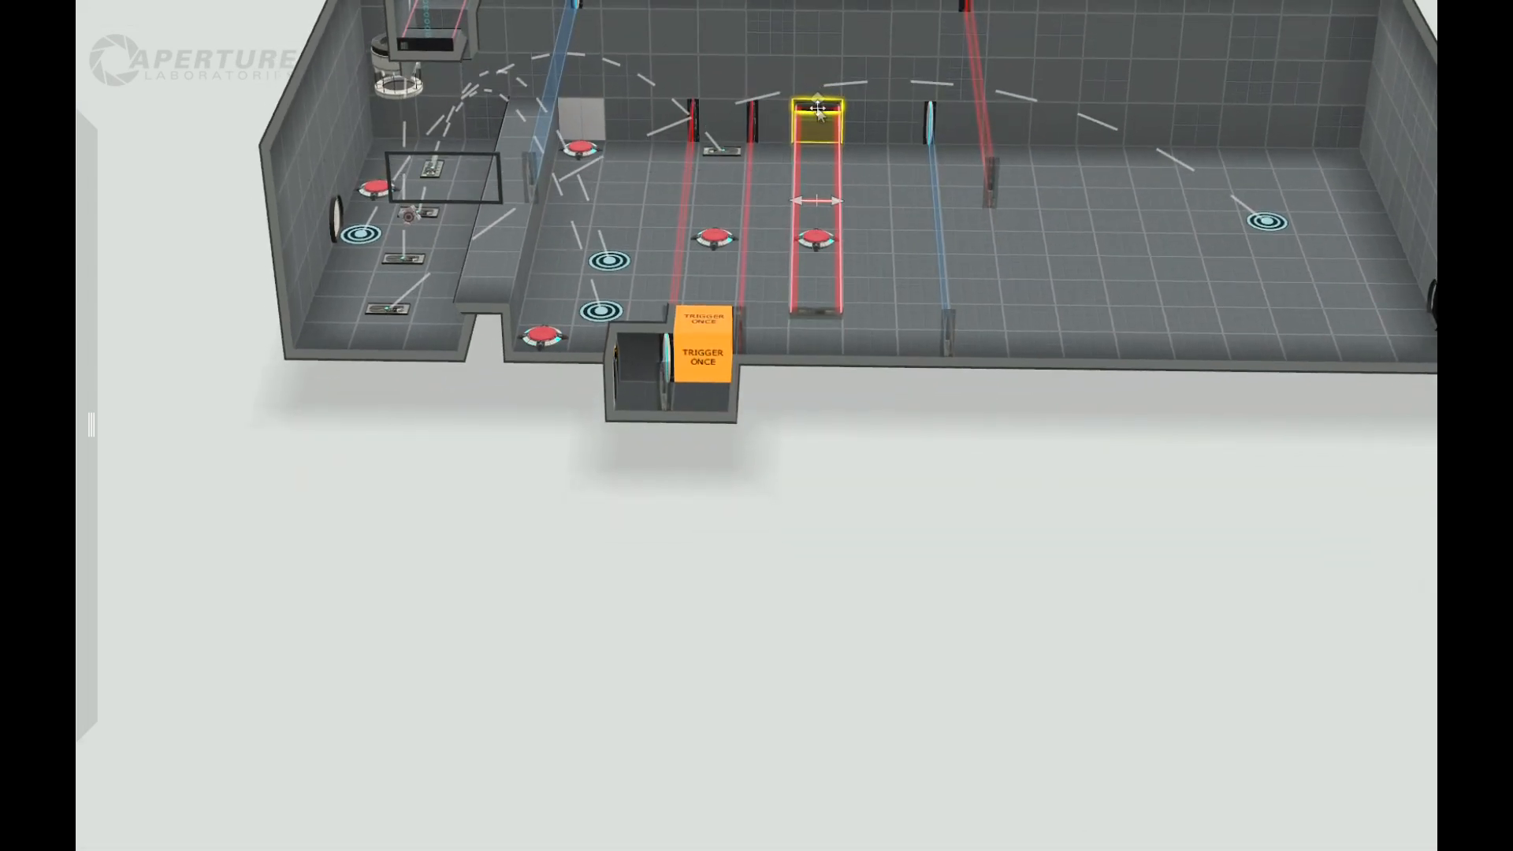
left_click_drag(818, 108, 867, 116)
left_click_drag(815, 244, 867, 245)
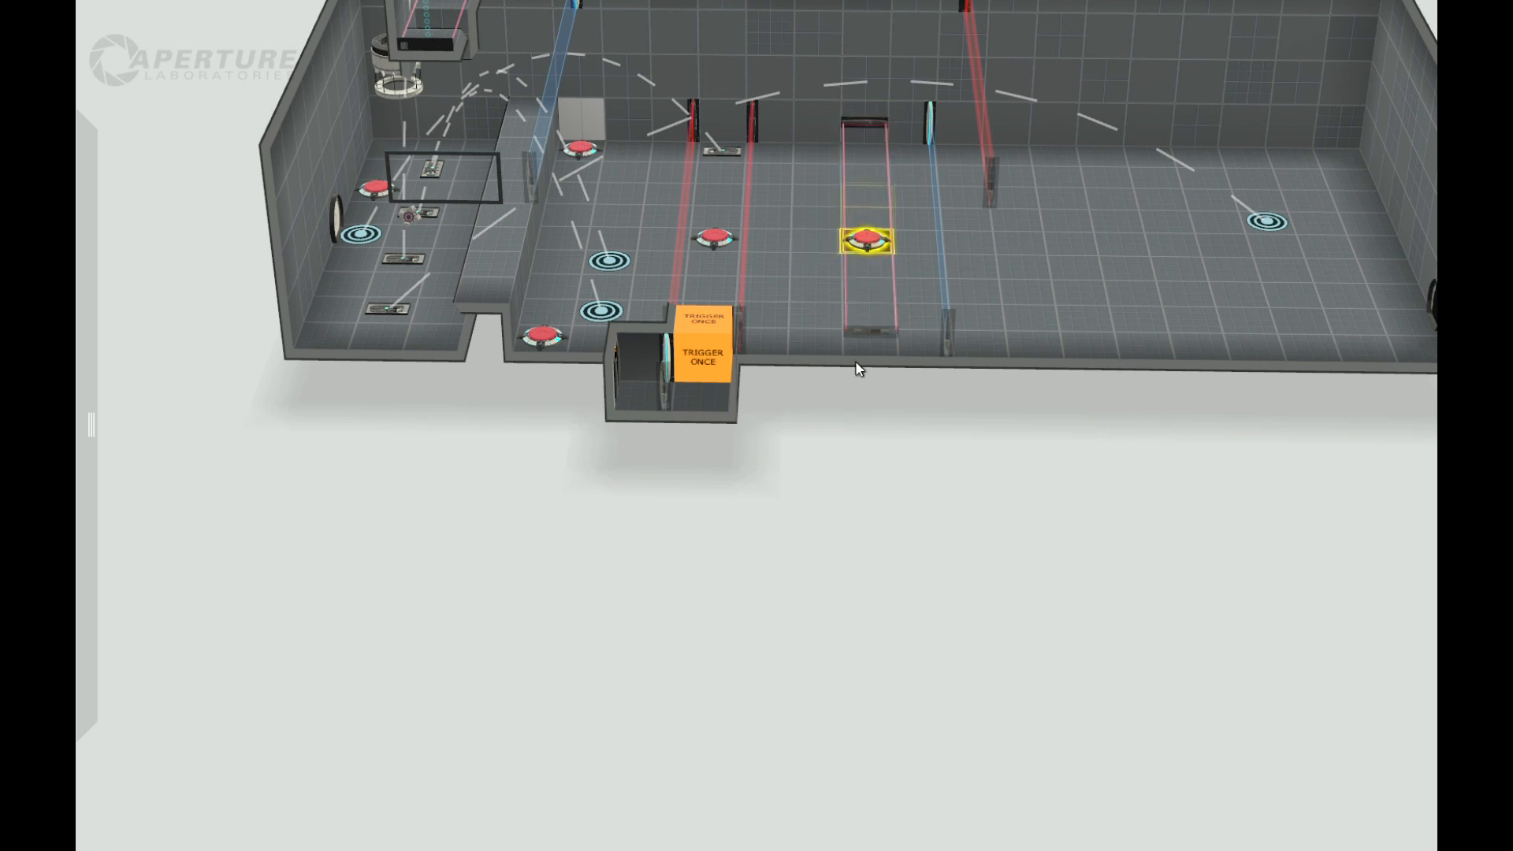
Step: Set the hazard type of the upright fizzler beyond the flat laser field to Laserfield
left_click_drag(990, 471, 884, 390)
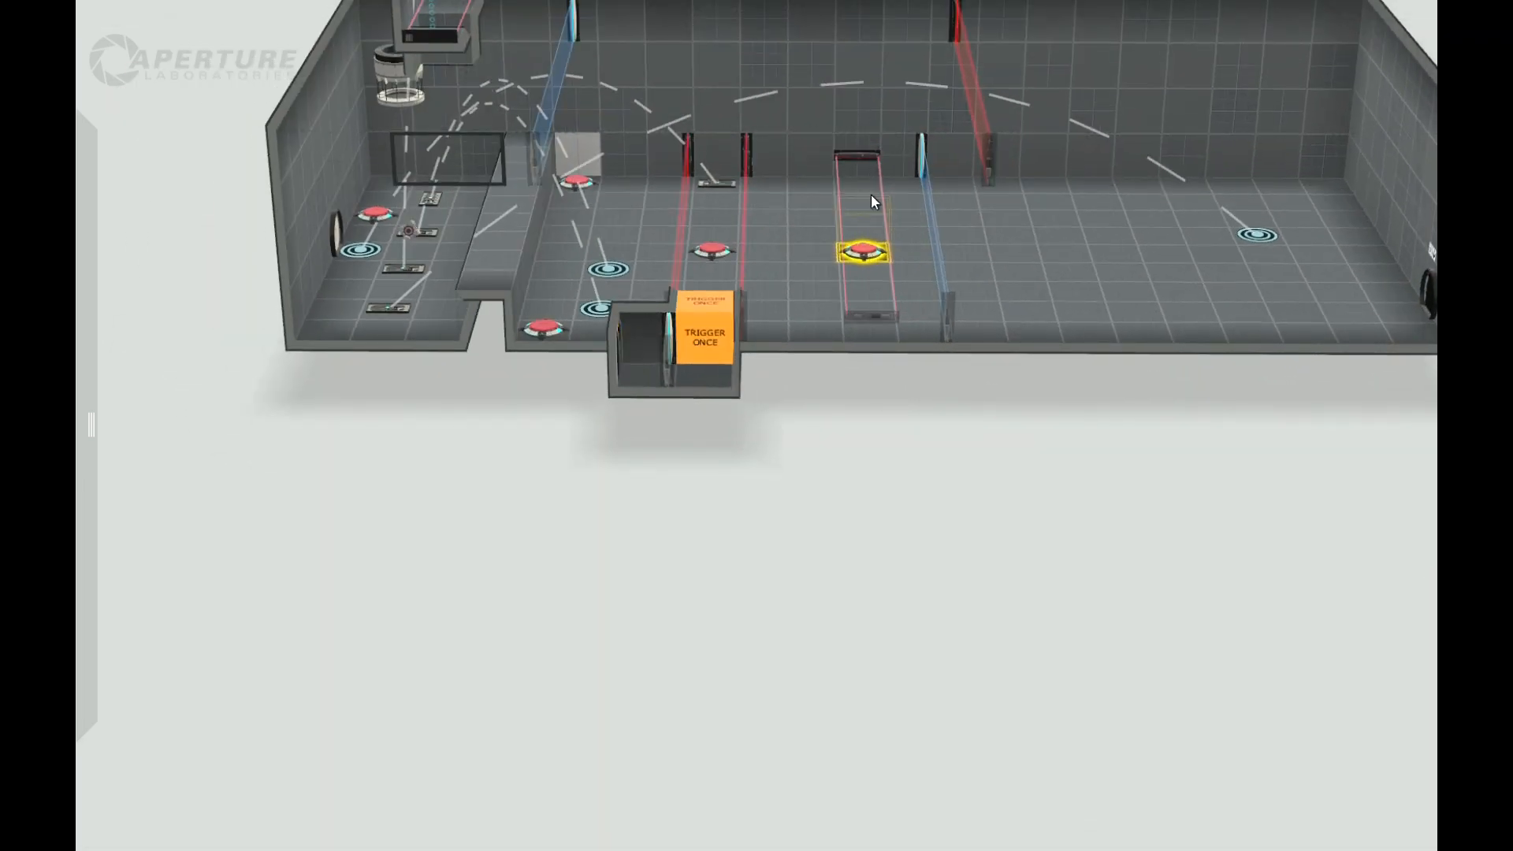
right_click_drag(1100, 513, 921, 524)
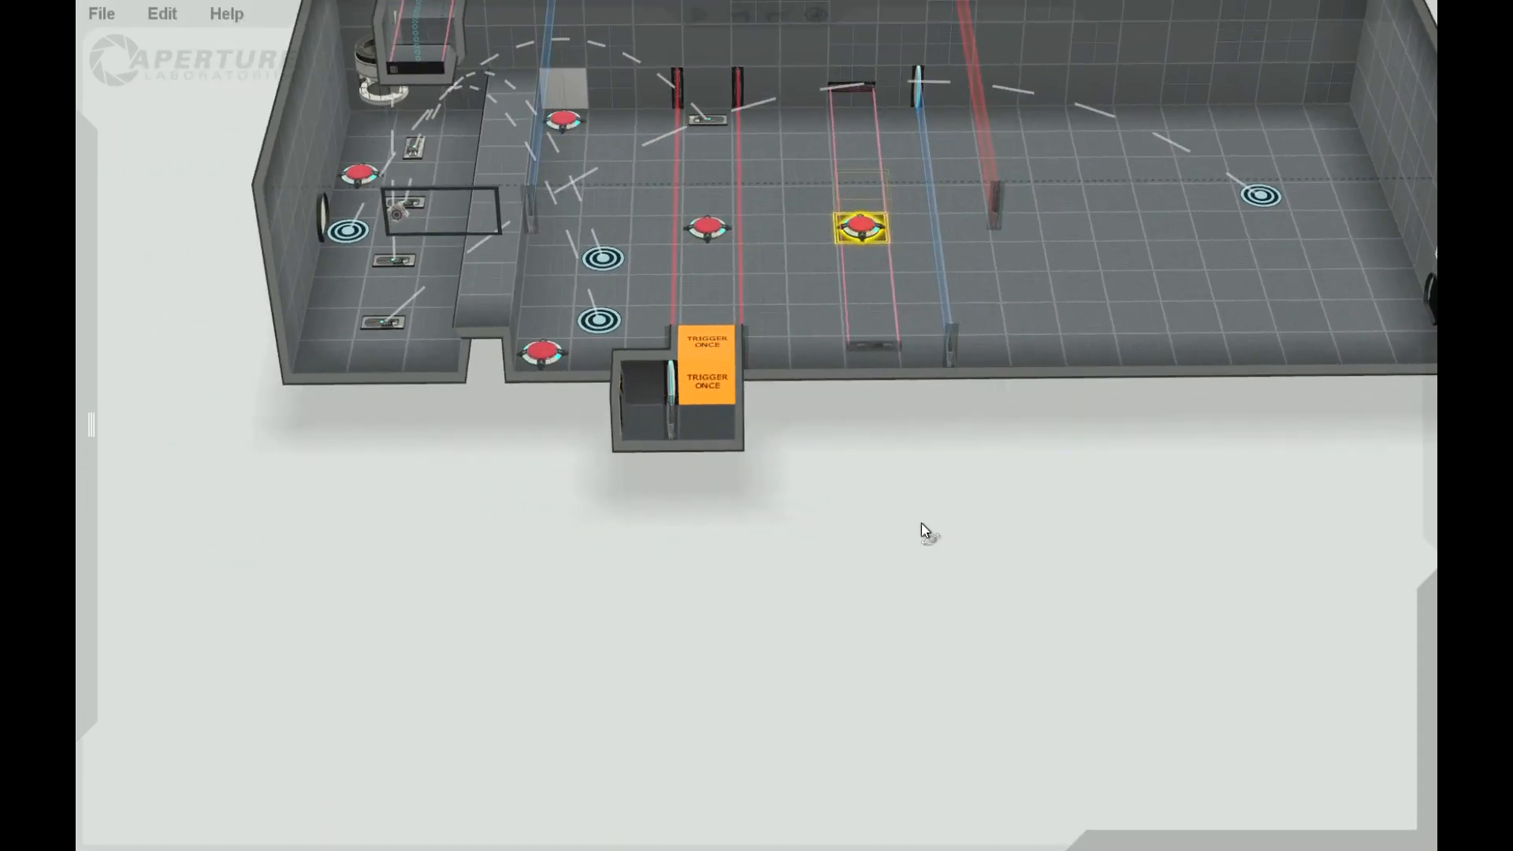
left_click(921, 186)
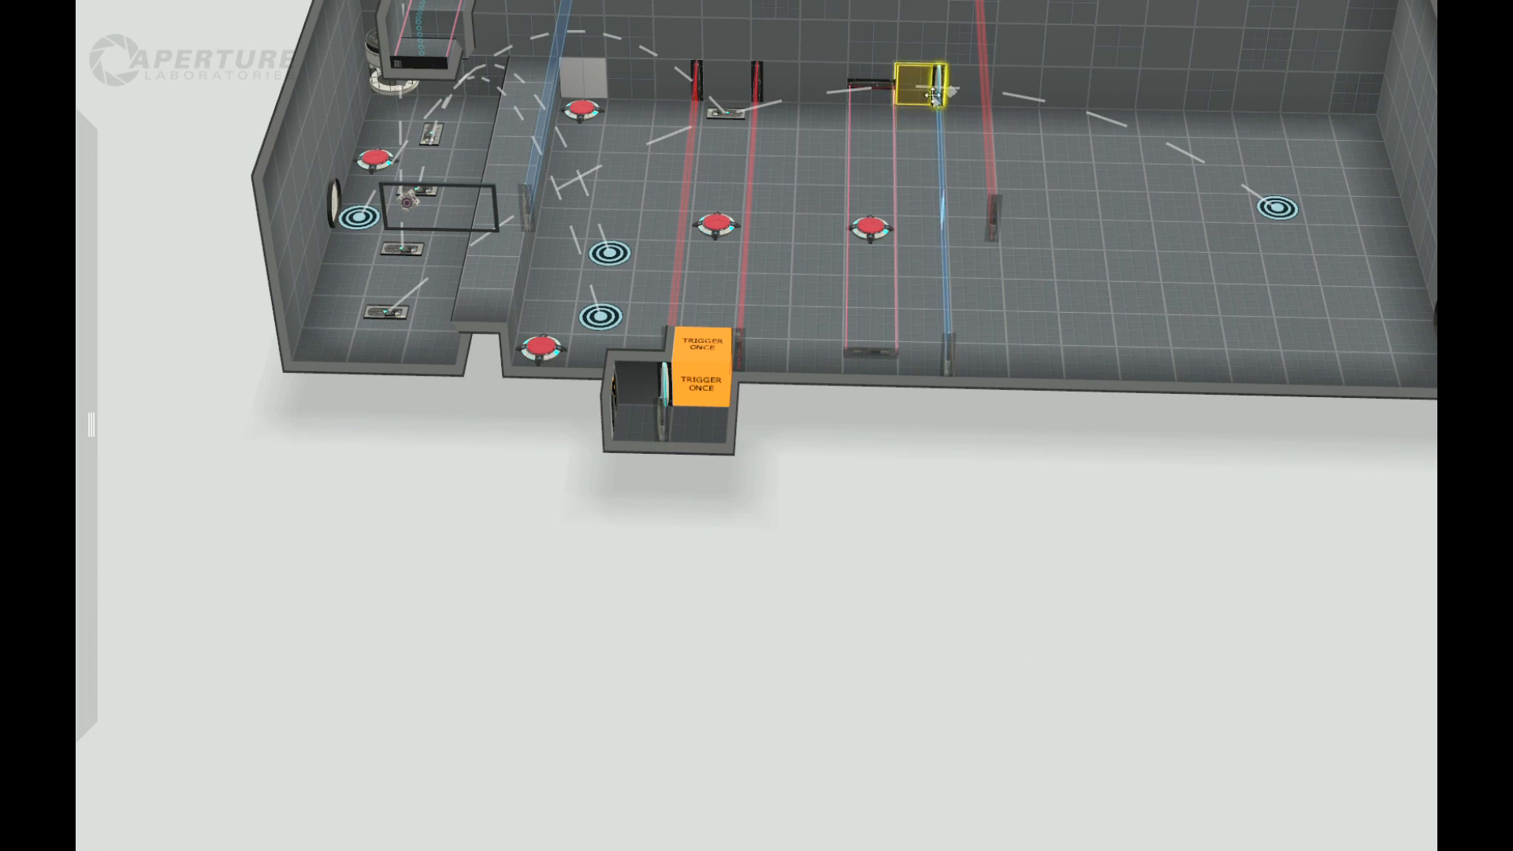
mouse_move(938, 99)
left_mouse_down()
mouse_move(999, 97)
mouse_move(938, 94)
left_mouse_up()
right_click_drag(950, 514, 856, 347)
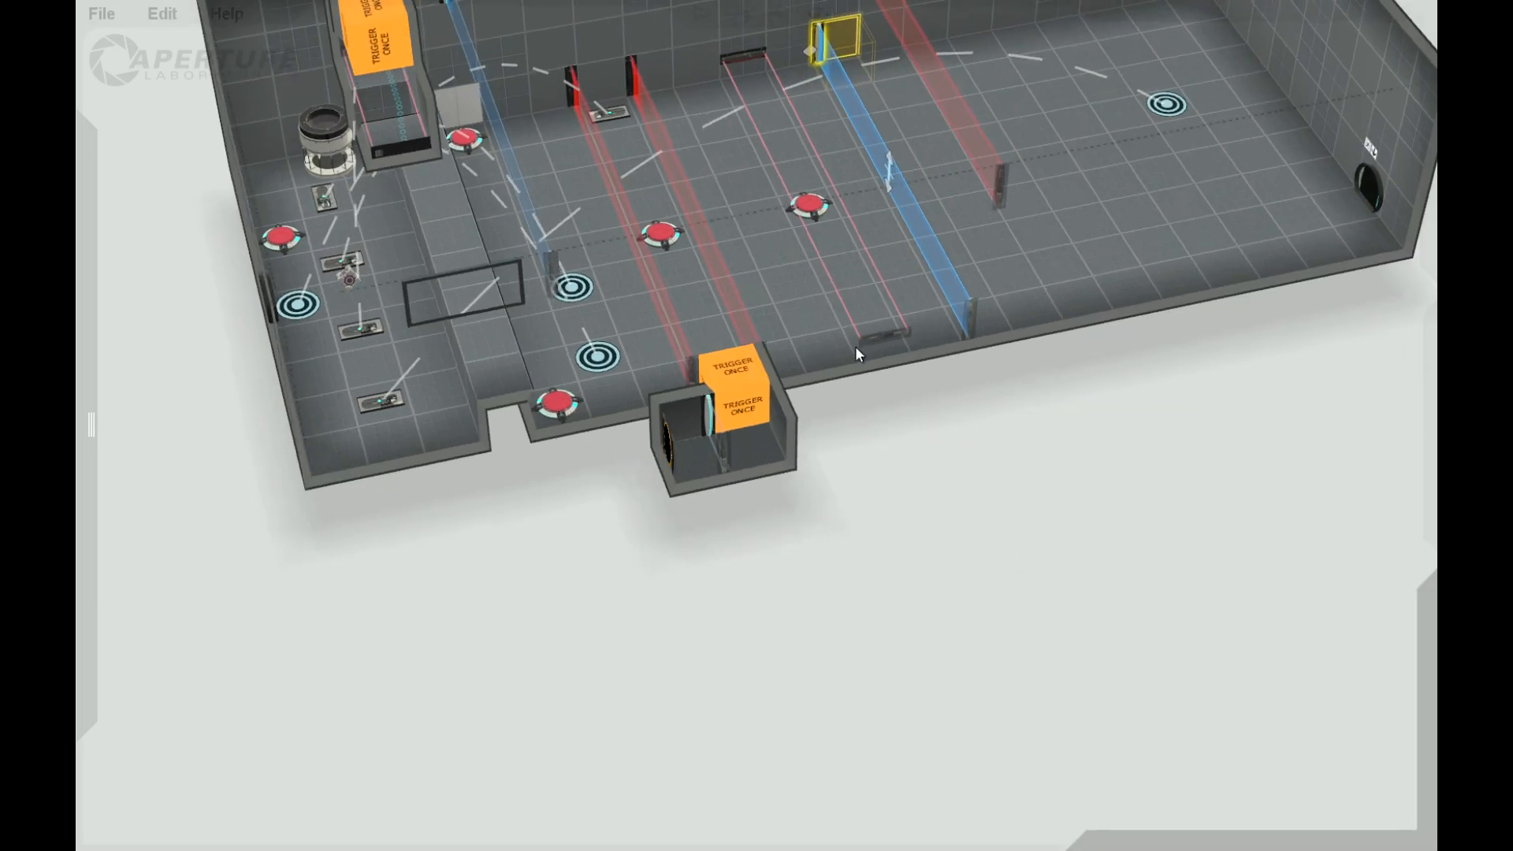
right_click(815, 45)
mouse_move(929, 140)
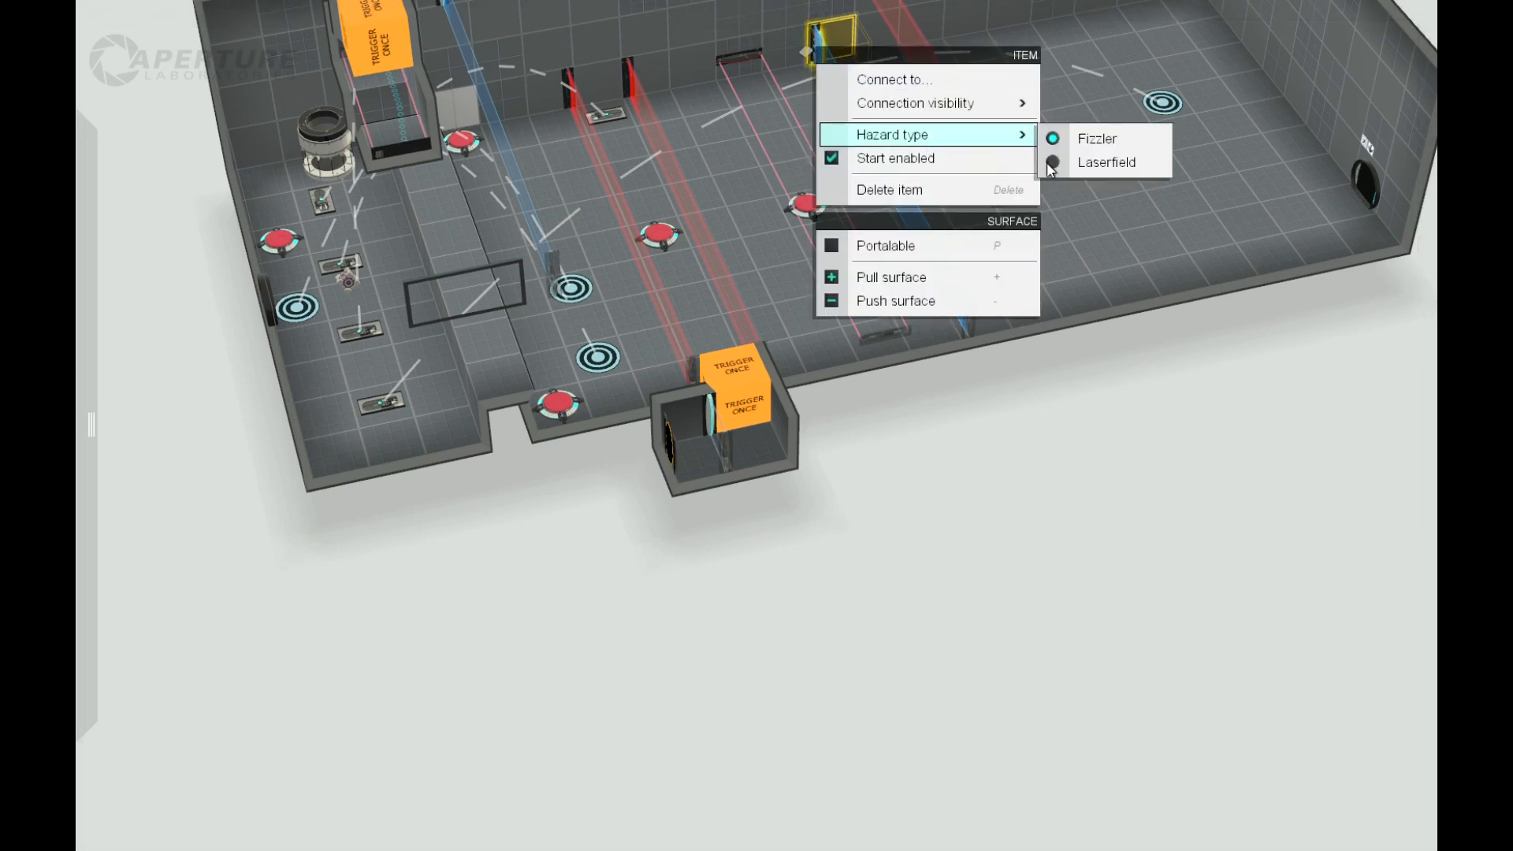
left_click(1097, 159)
mouse_move(1033, 541)
right_mouse_down()
mouse_move(1071, 411)
mouse_move(1024, 476)
mouse_move(1024, 536)
right_mouse_up()
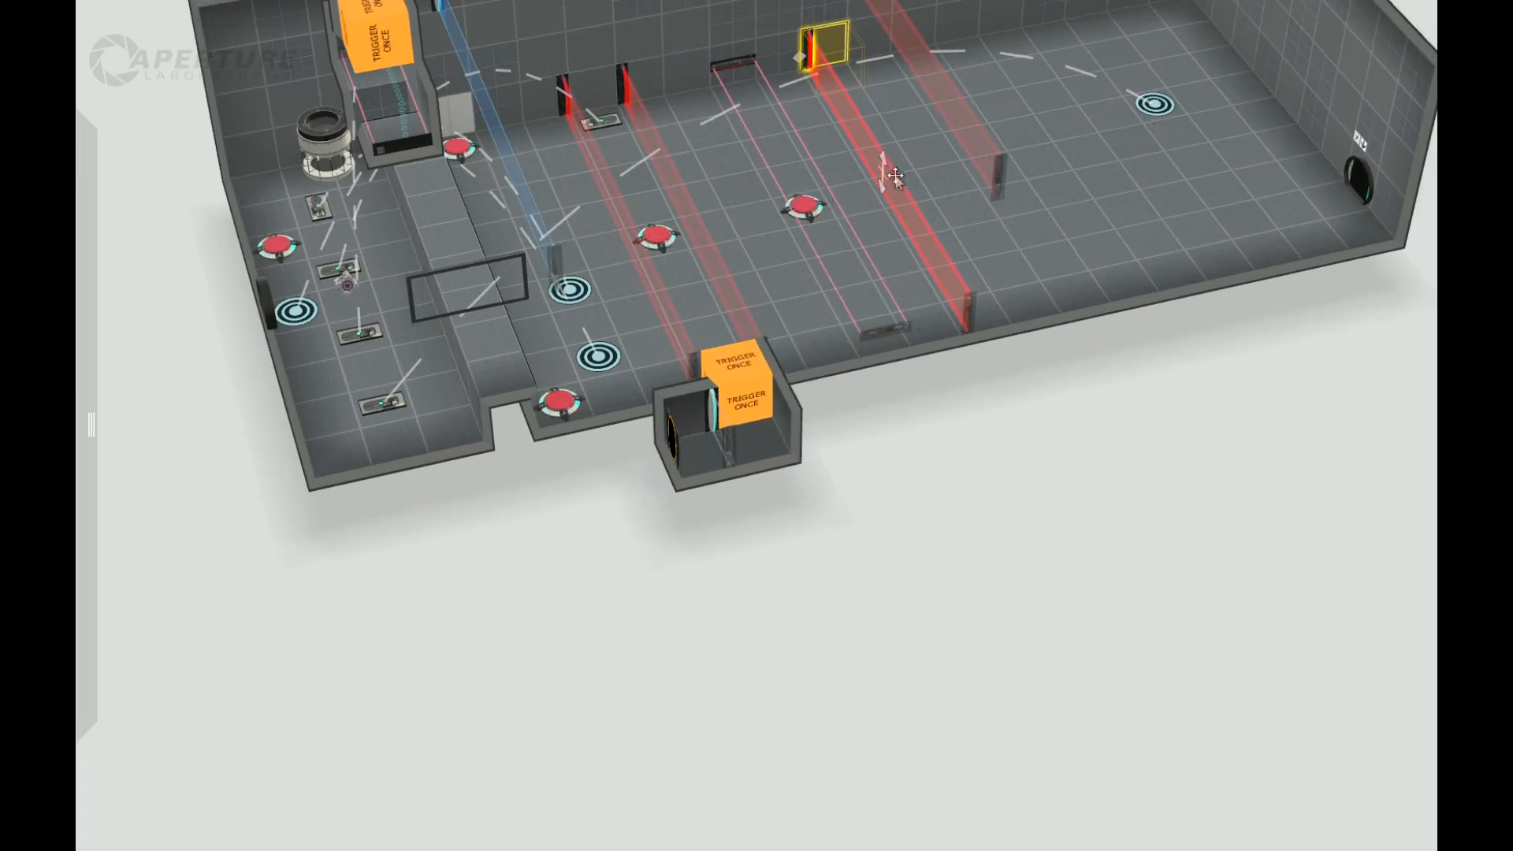
Step: Shift the new upright laser field one tile farther from the flat one, keeping it upright beside the far laser field
left_click_drag(1006, 501, 904, 134)
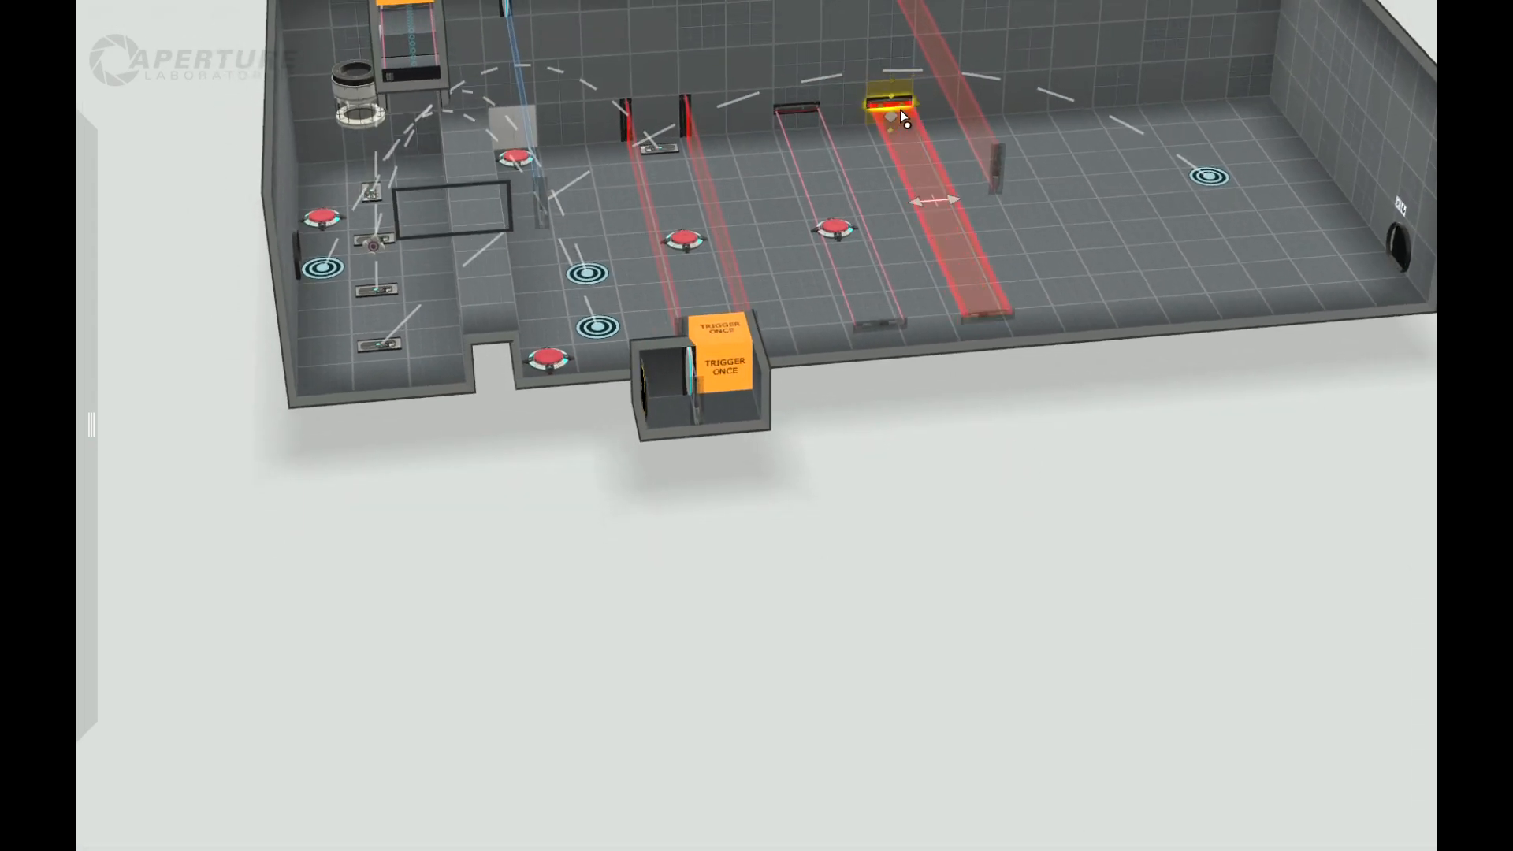
right_click_drag(1084, 483, 1072, 592)
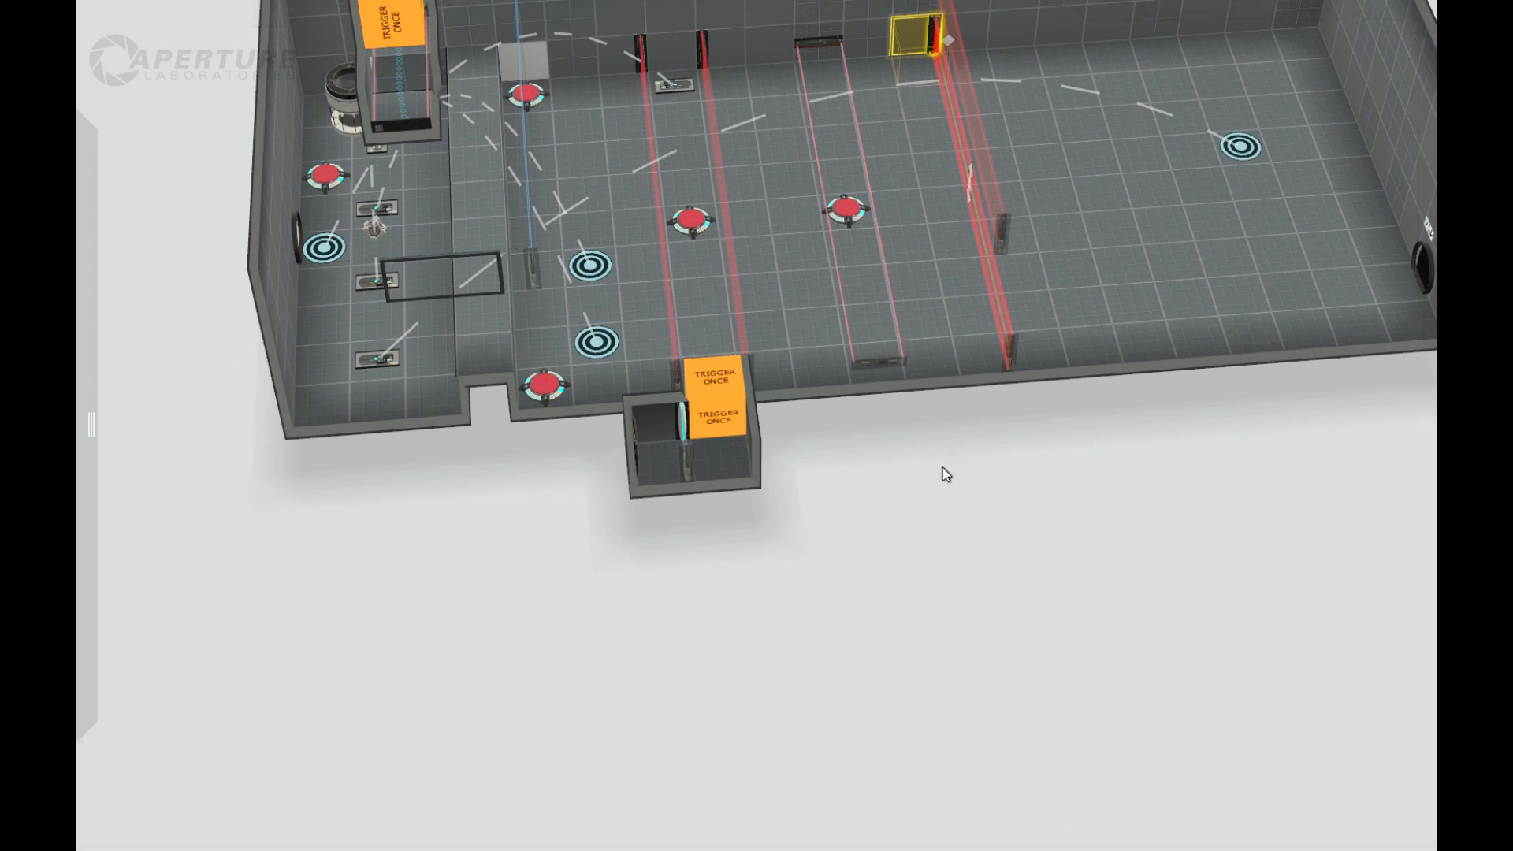
right_click_drag(995, 521, 972, 526)
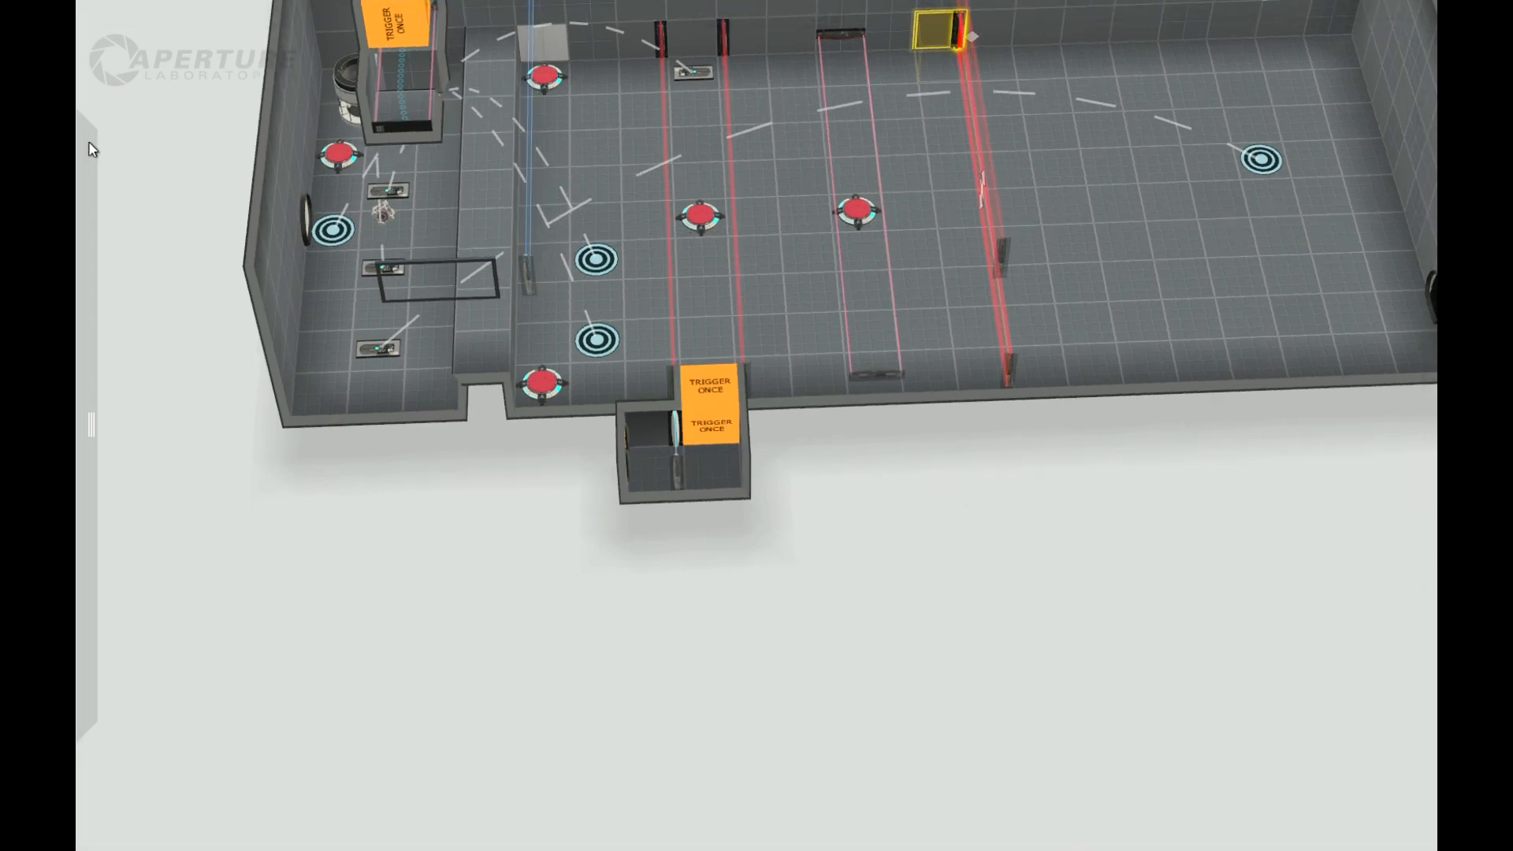
mouse_move(90, 144)
mouse_move(1042, 550)
right_mouse_down()
mouse_move(1094, 552)
mouse_move(1052, 550)
right_mouse_up()
mouse_move(82, 330)
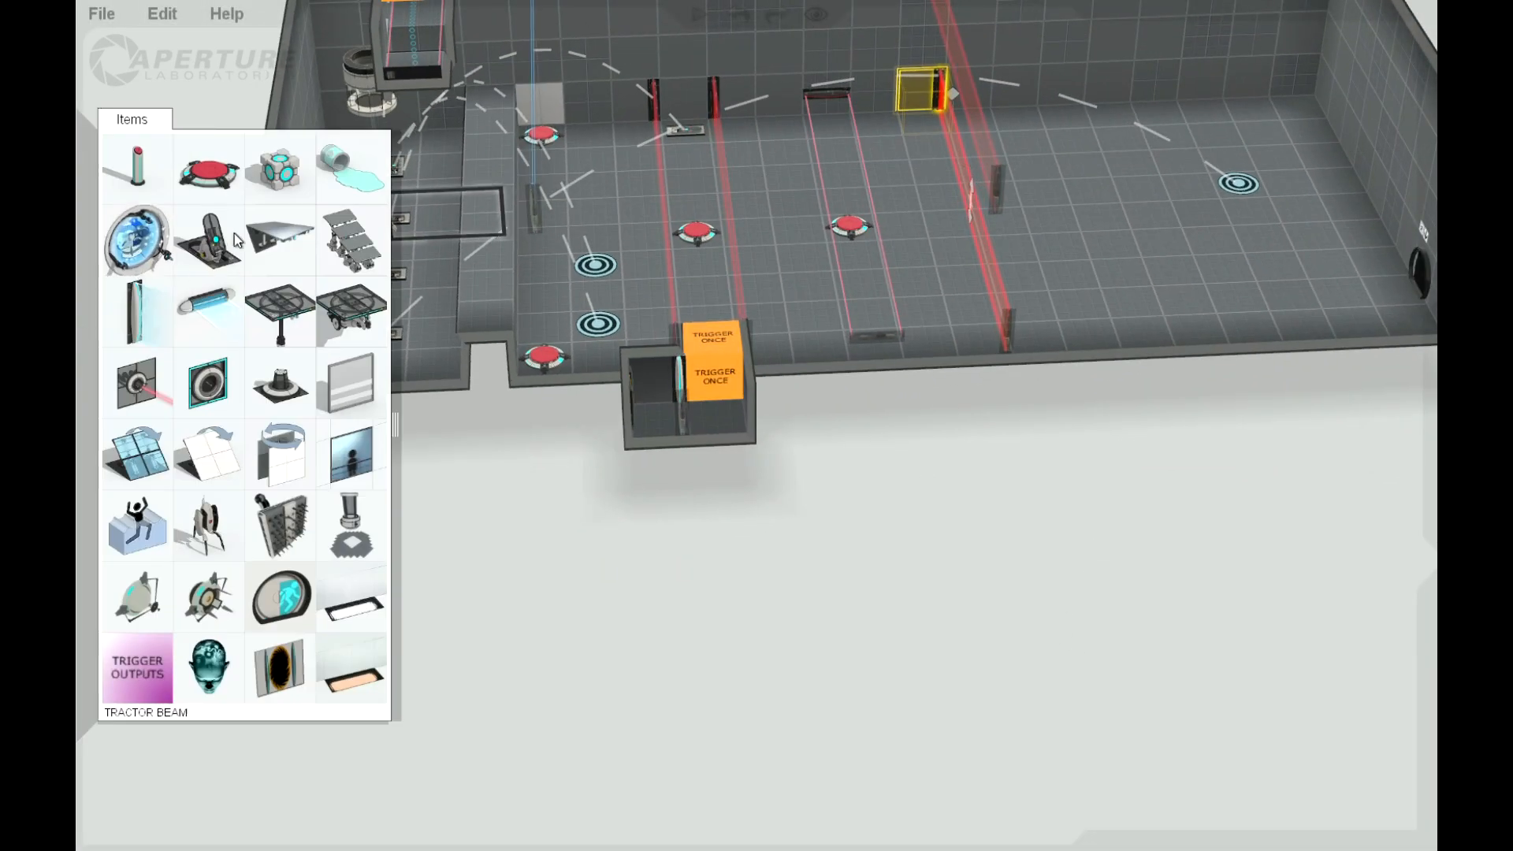
Step: Place a cube with its dropper beyond the flat laser field, and shift the overhead laser field one tile clear of the dropper
left_click_drag(280, 167, 950, 230)
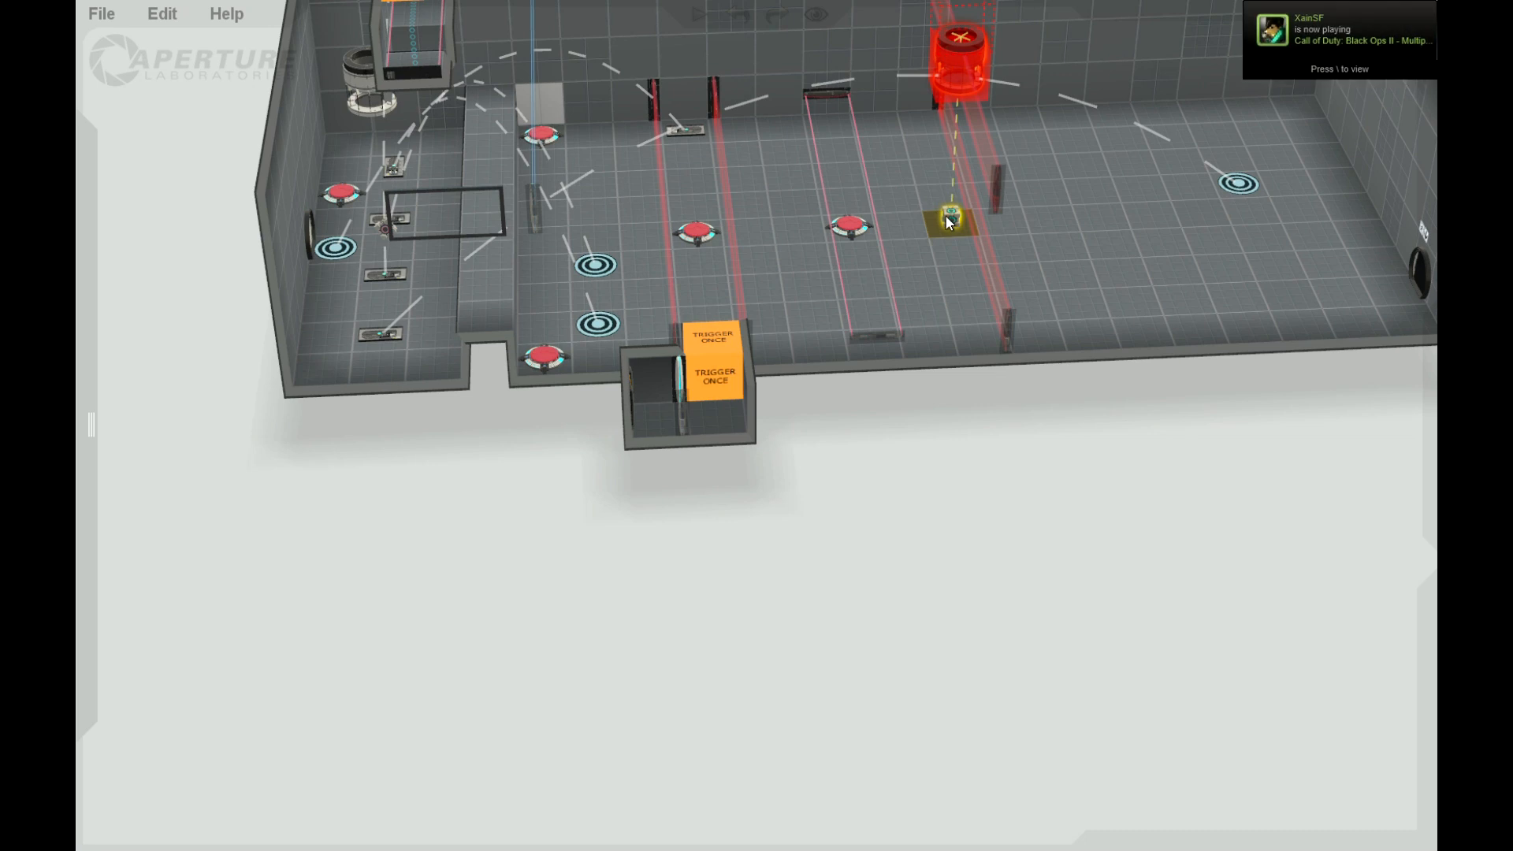
right_click_drag(1030, 669, 969, 421)
left_click_drag(1072, 101, 1022, 93)
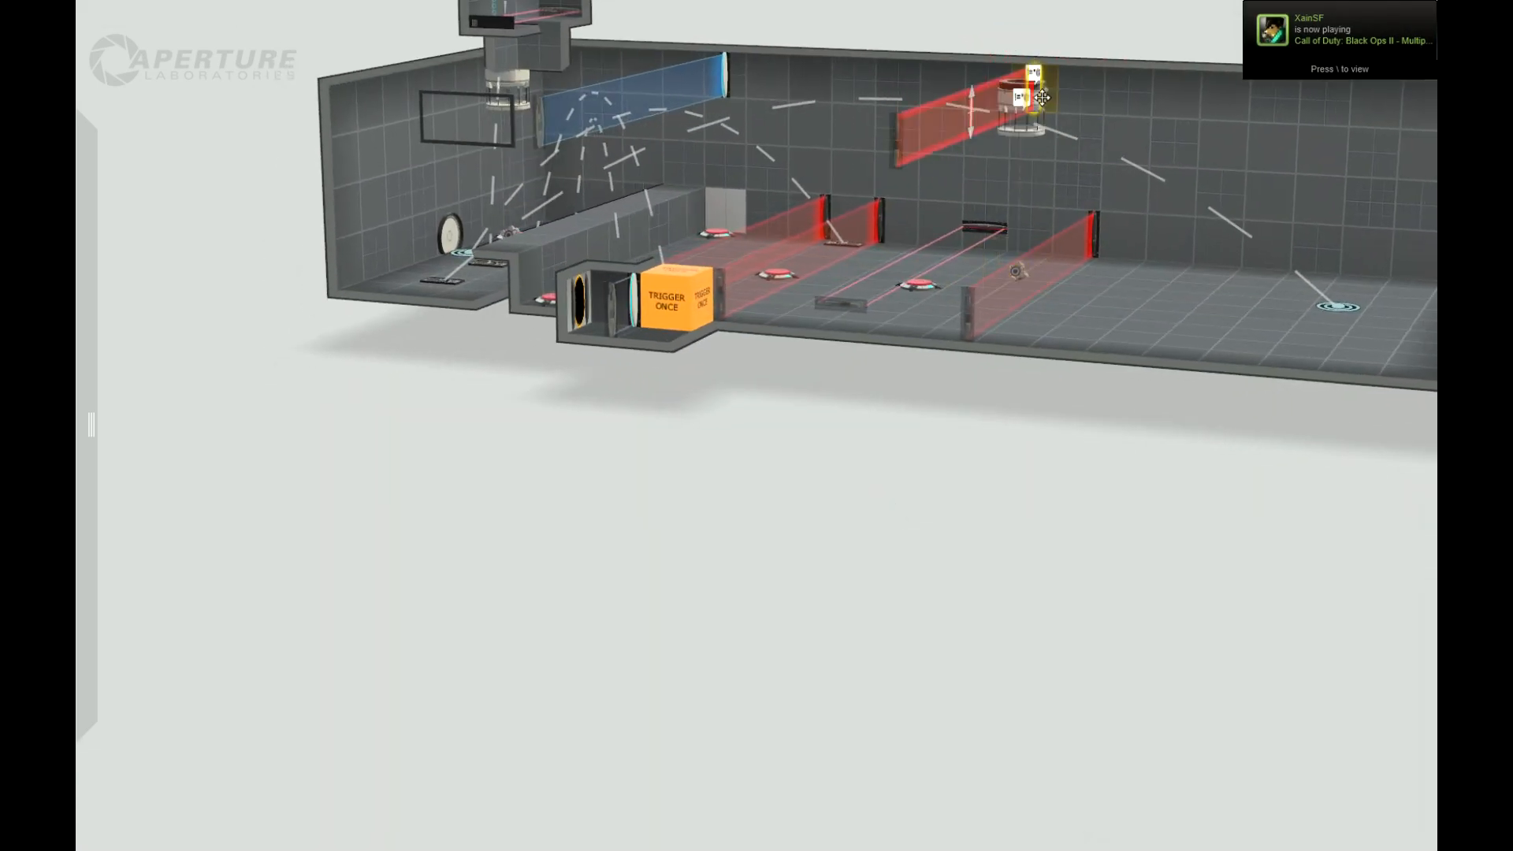
left_click_drag(1107, 664, 1108, 751)
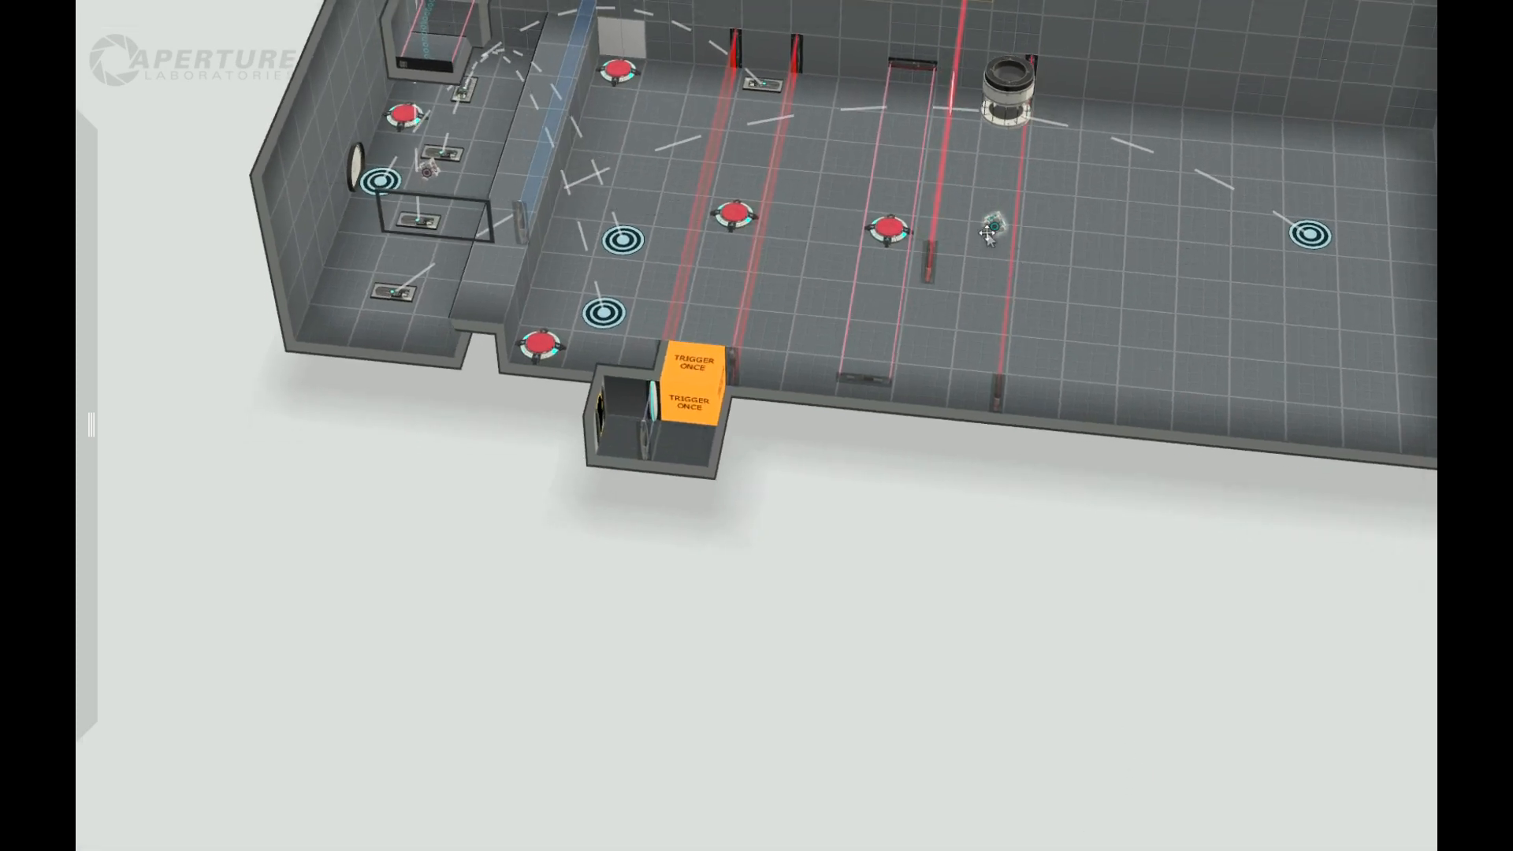
left_click_drag(959, 517, 1010, 187)
left_click_drag(985, 634, 882, 757)
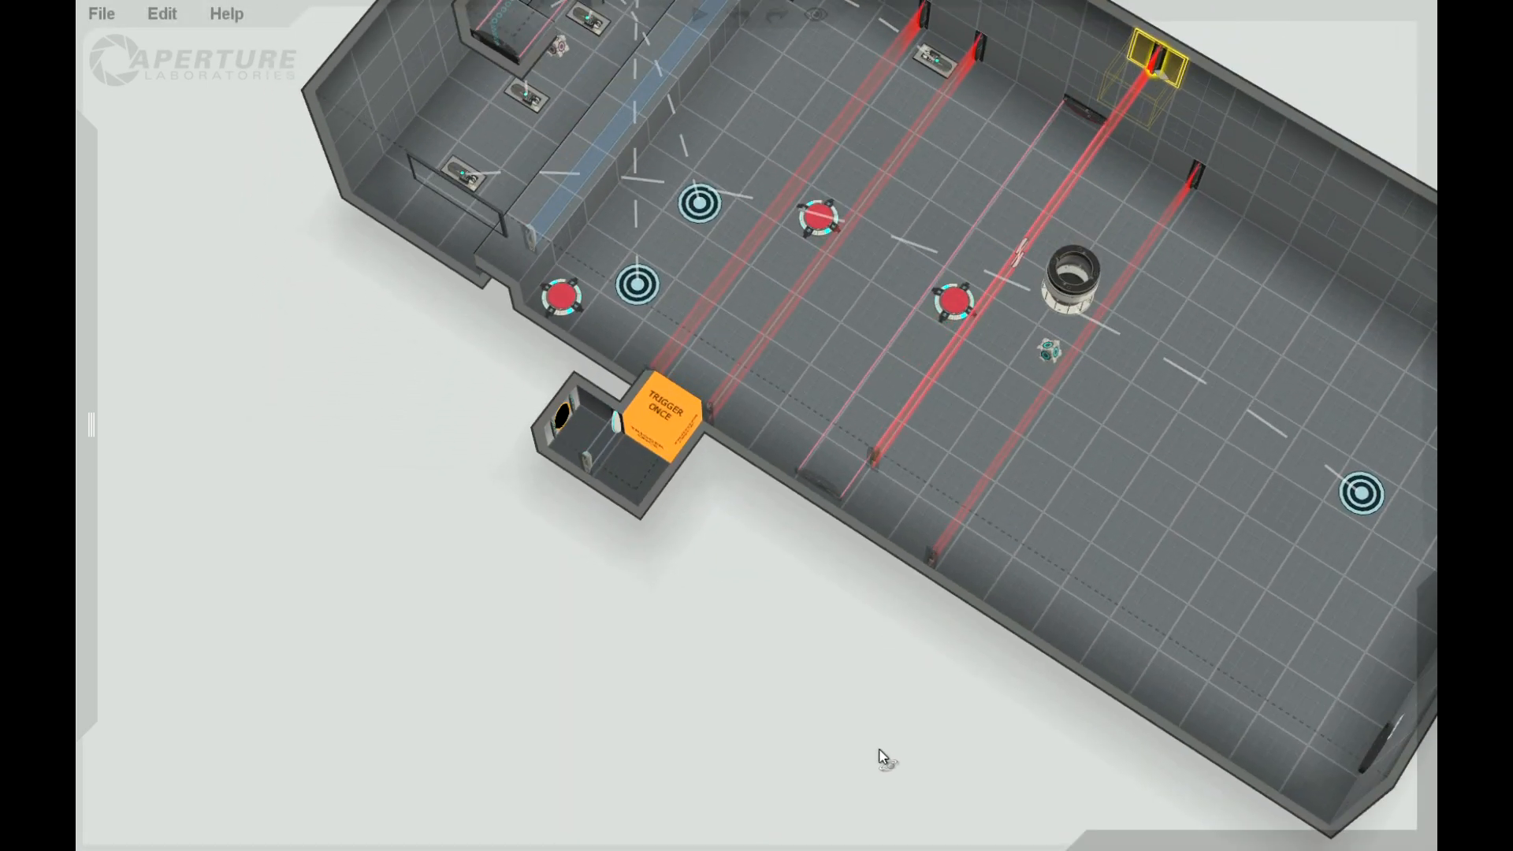
Step: Place a glass barrier on the floor tile at the near end of the floor-level laser field beyond the flat one
mouse_move(93, 398)
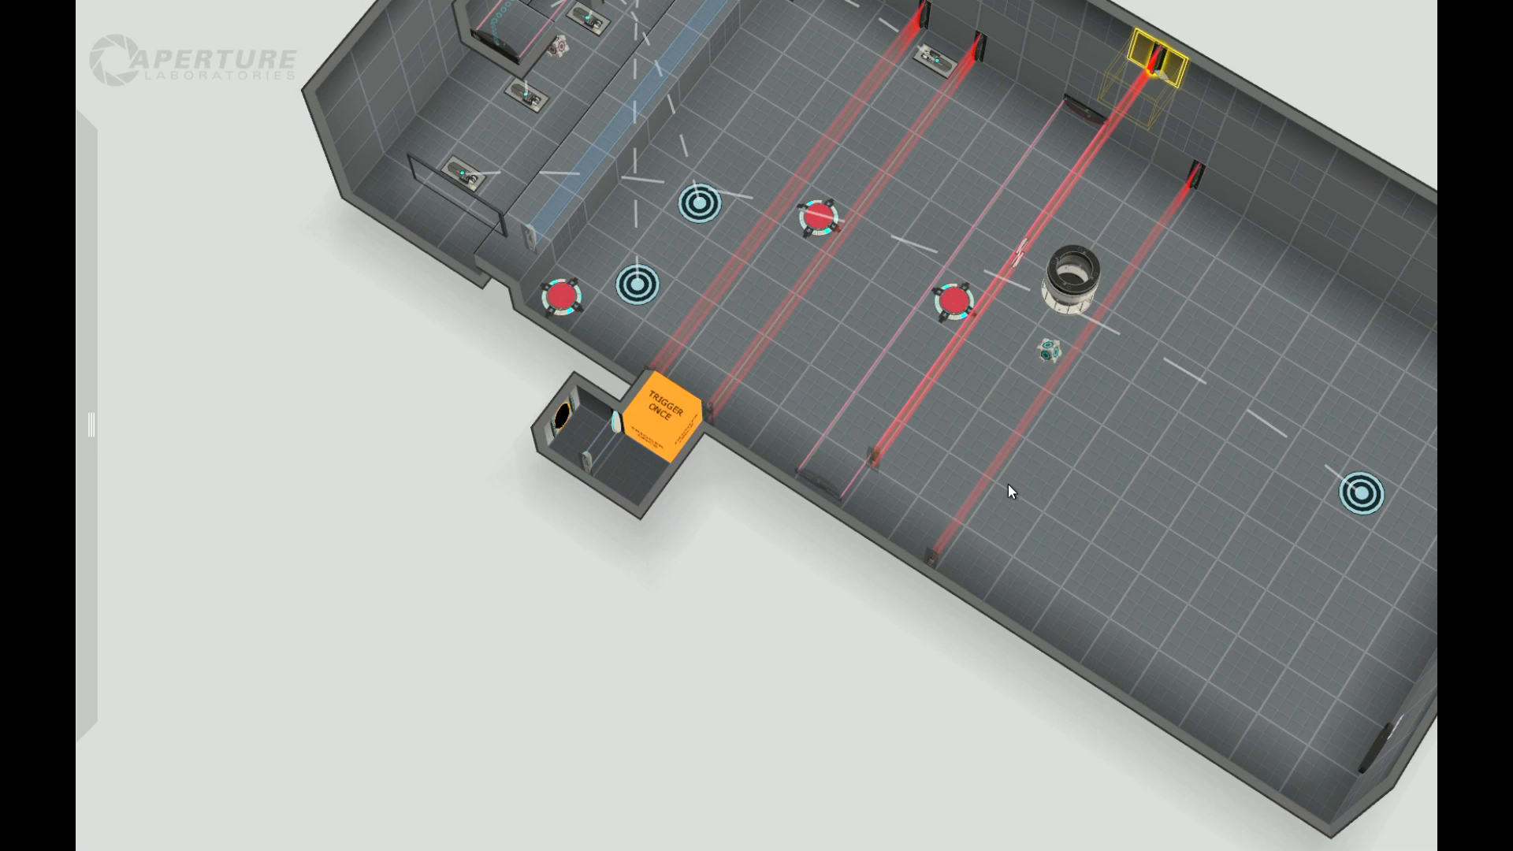
left_click(919, 516)
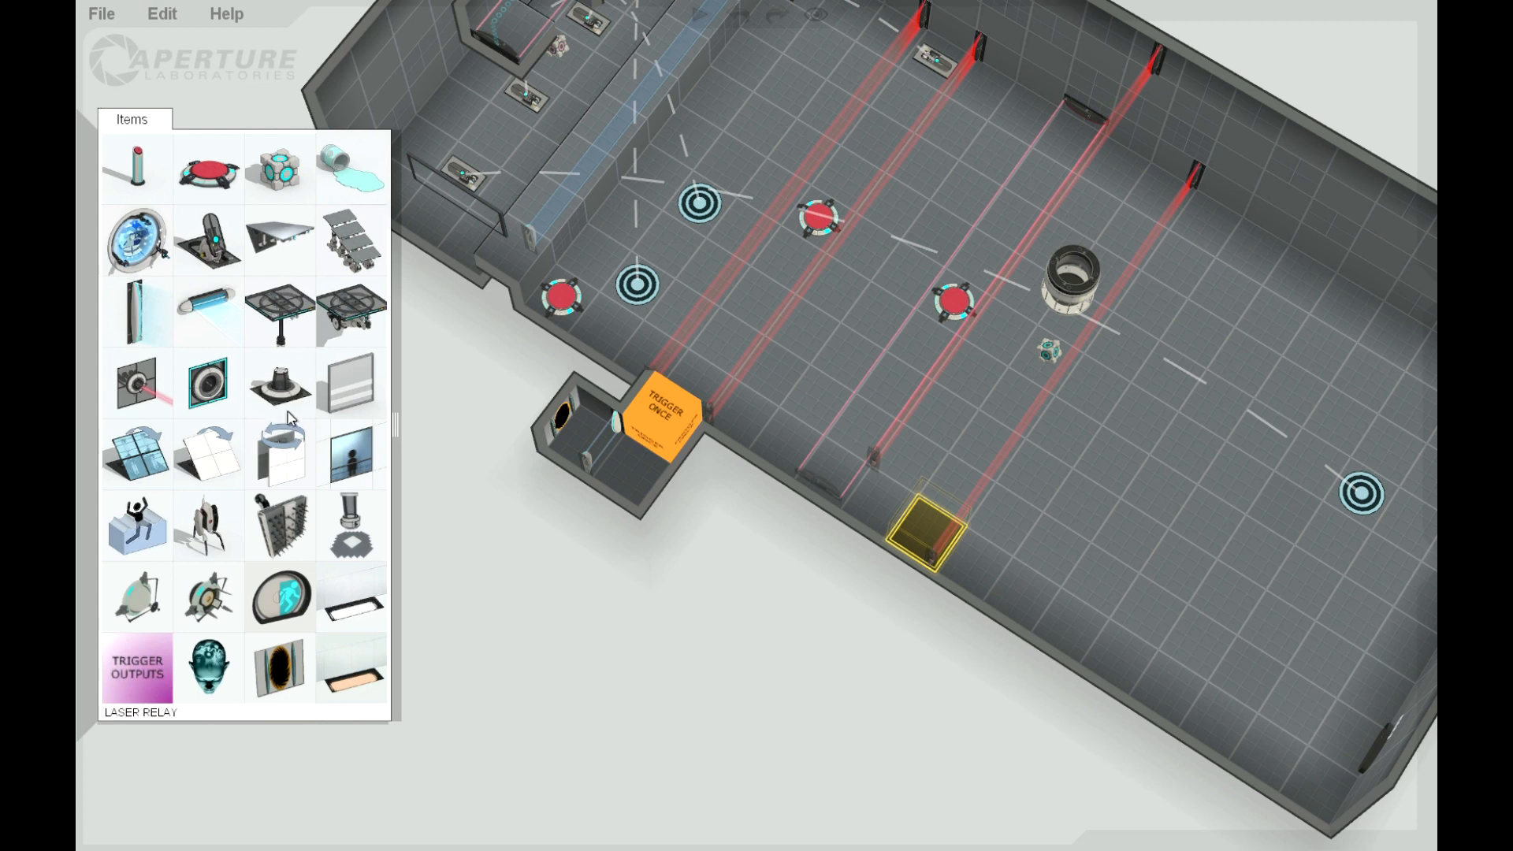
left_click_drag(197, 340, 926, 536)
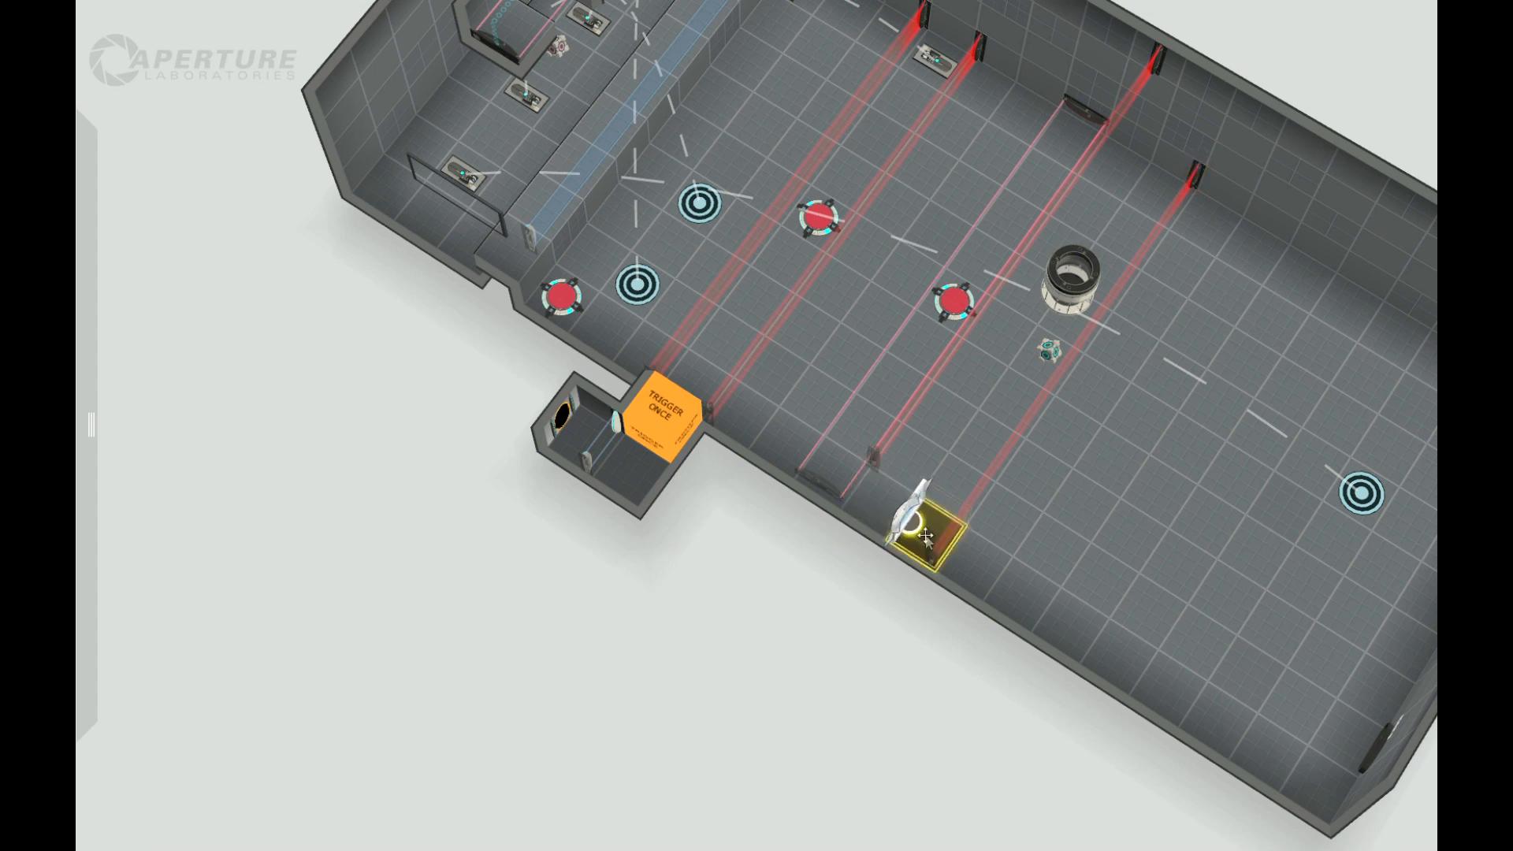
Step: Shift the floor-level laser field beside the new glass barrier slightly farther from it, to the far edge of its tile
left_click(1194, 175)
middle_click_drag(1047, 551, 1073, 339)
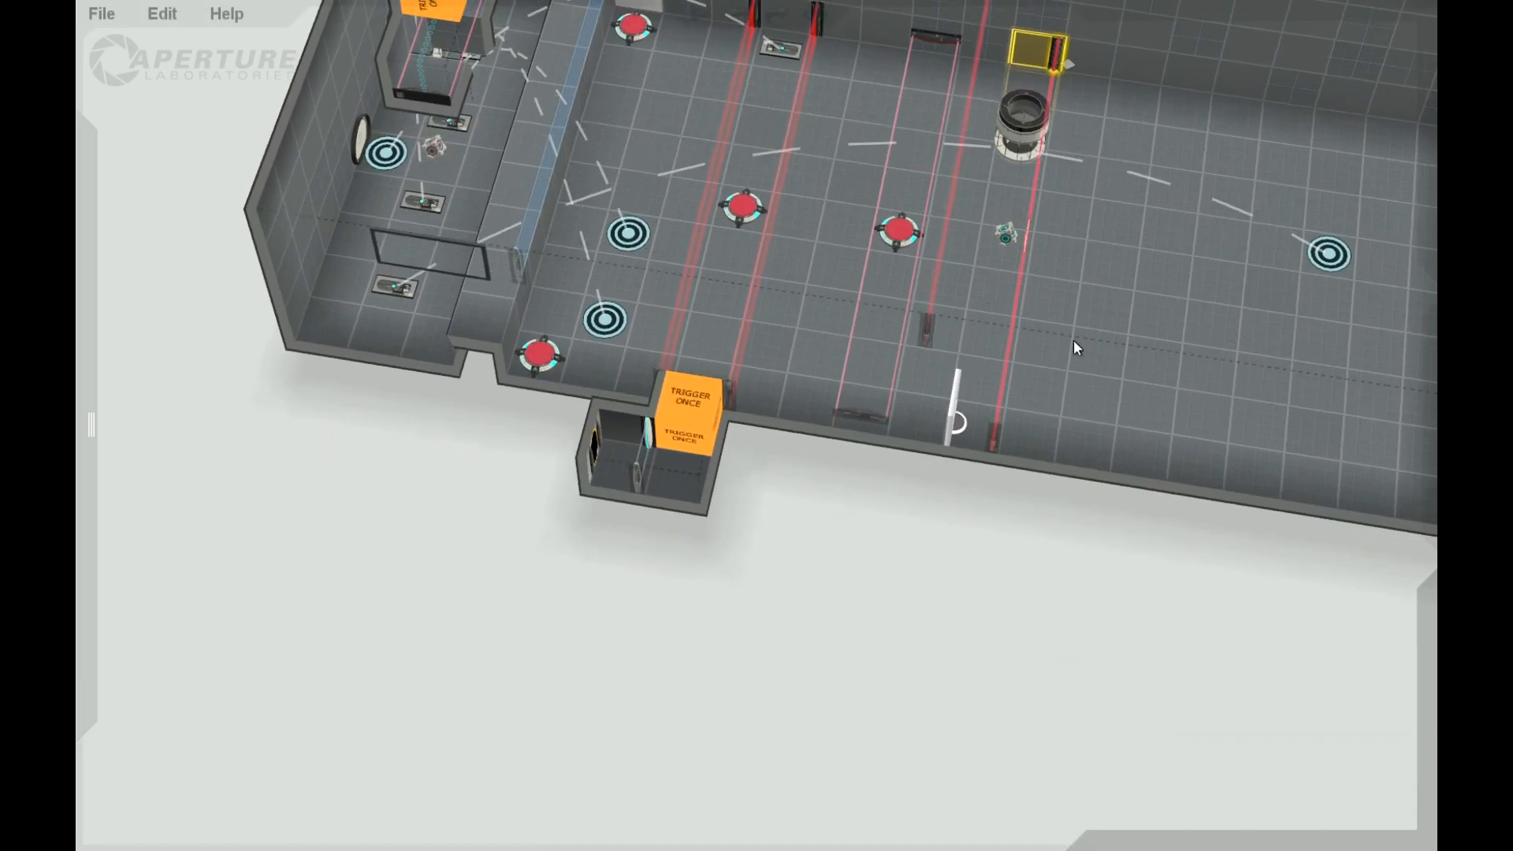
middle_click_drag(1039, 533, 1070, 102)
middle_click_drag(1045, 554, 1057, 207)
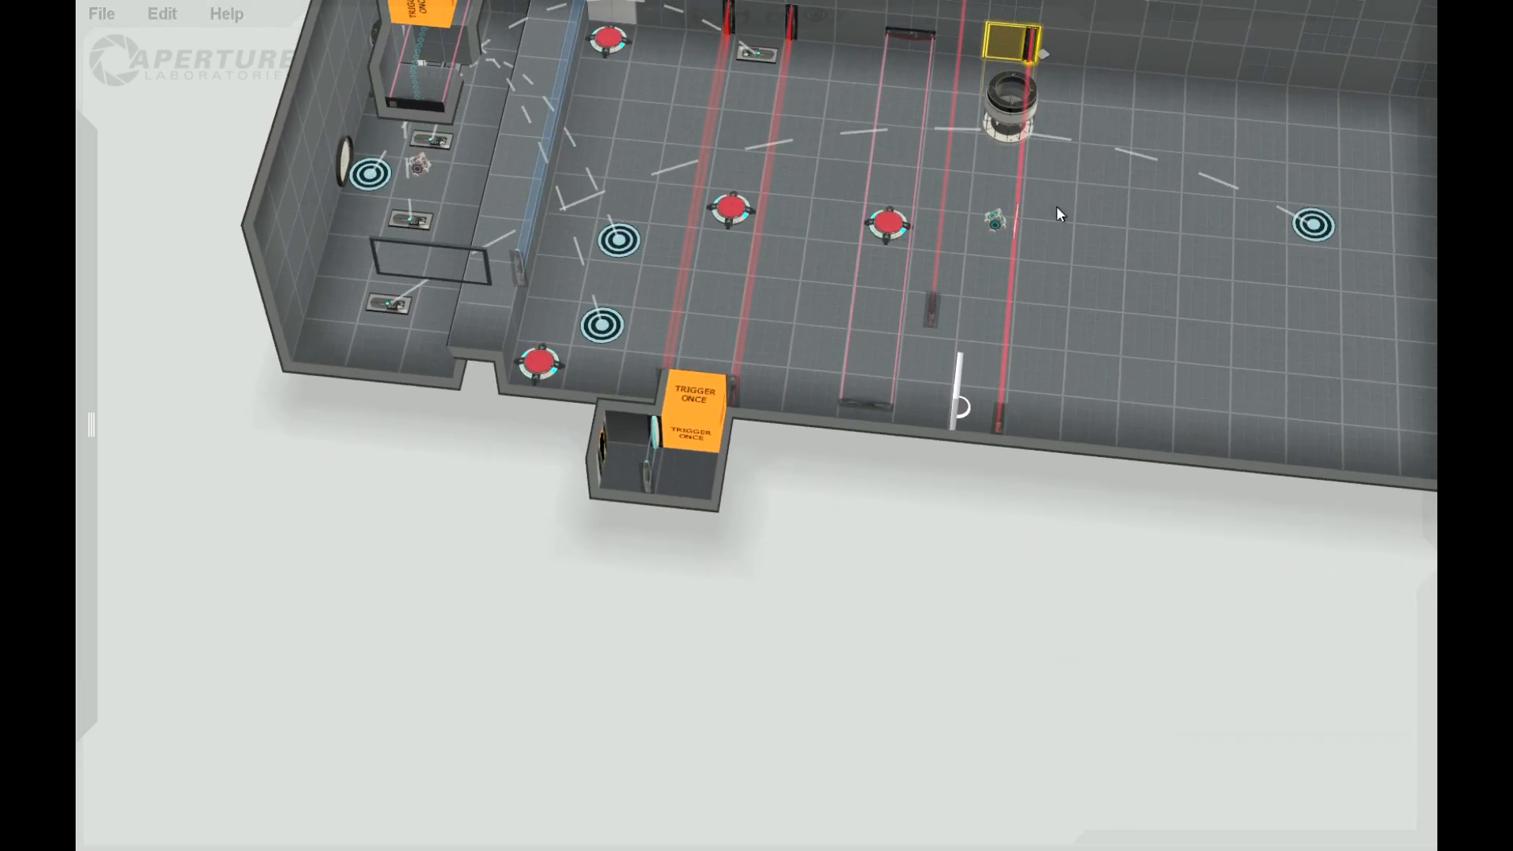
mouse_move(1009, 49)
left_mouse_down()
mouse_move(1062, 60)
mouse_move(1025, 56)
left_mouse_up()
middle_click_drag(1031, 580, 977, 467)
Step: Move the glass barrier to its tile's edge against the laser field and stretch it inward along the field
left_click(961, 407)
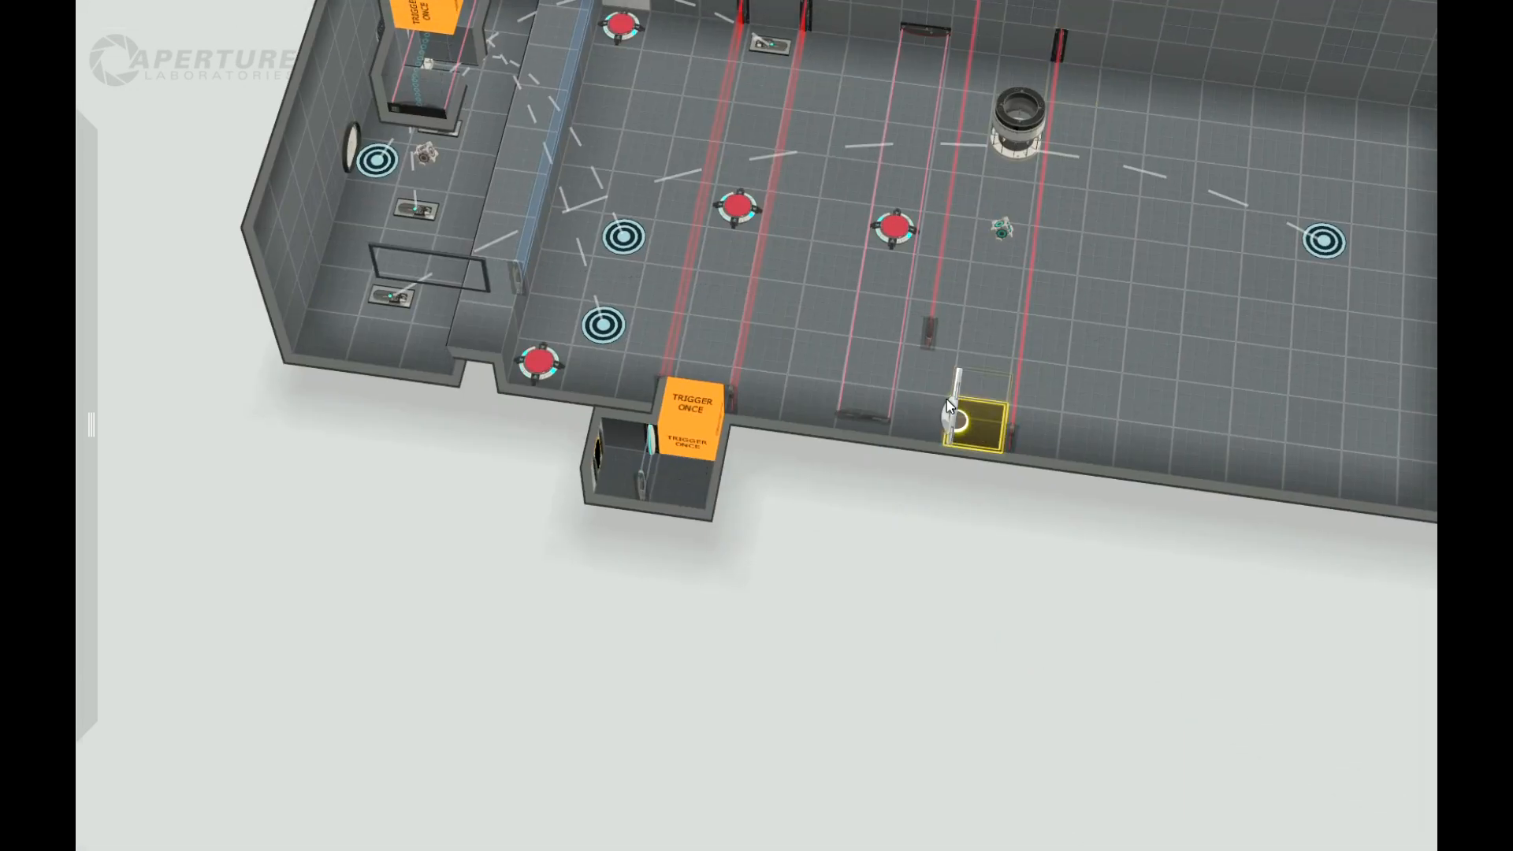
left_click_drag(947, 413, 1005, 429)
middle_click_drag(1011, 514, 1256, 411)
left_click_drag(894, 197, 810, 175)
middle_click_drag(1091, 295, 1208, 339)
Step: Add a second glass barrier at the laser field's opposite end, extending inward so a gap remains between both barriers
mouse_move(103, 299)
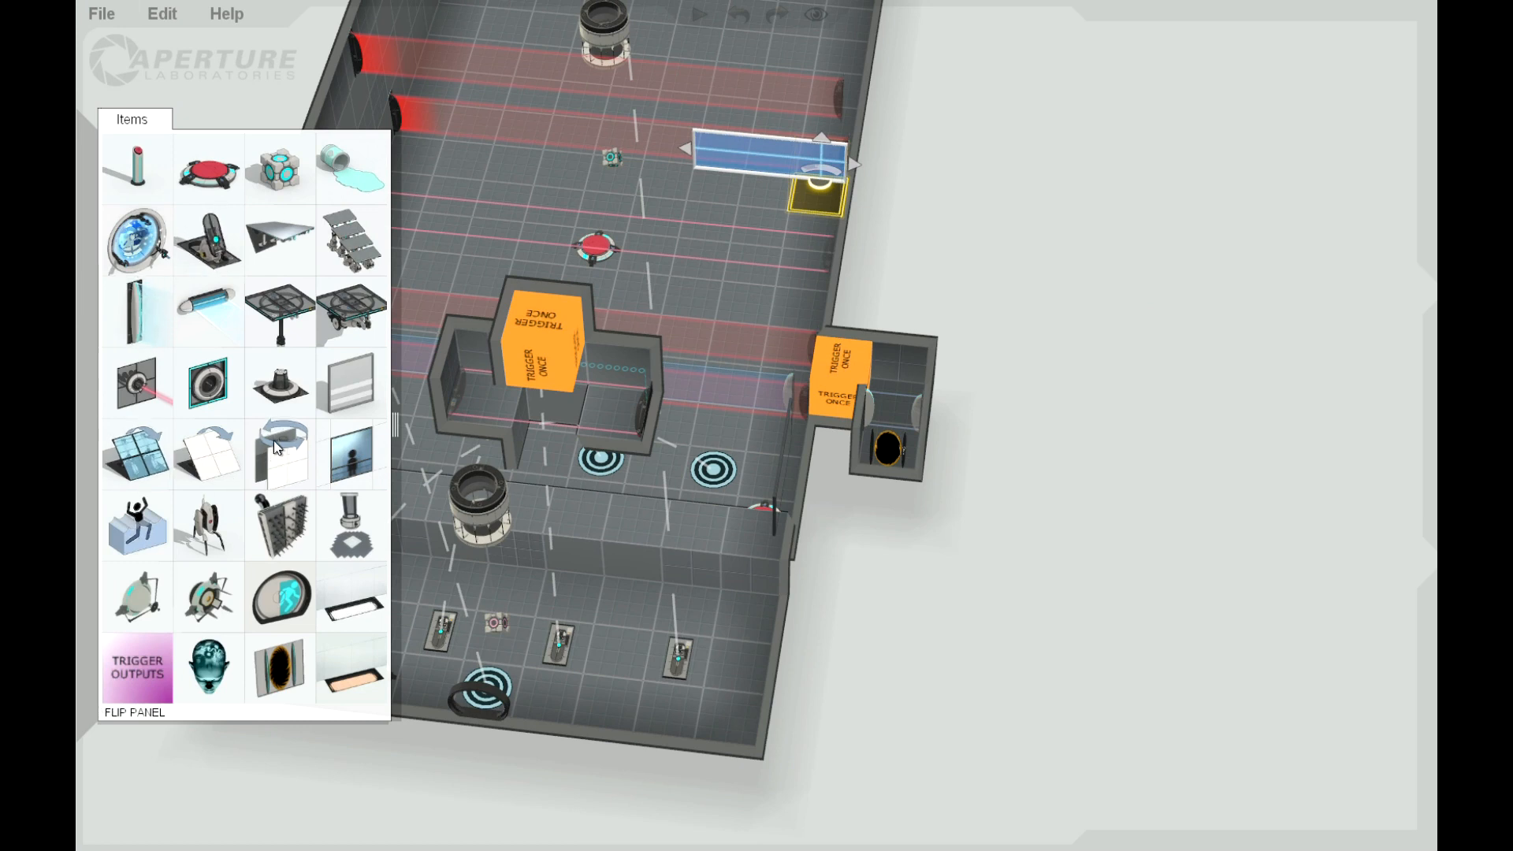
mouse_move(260, 225)
left_mouse_down()
mouse_move(284, 336)
mouse_move(347, 386)
mouse_move(412, 154)
mouse_move(390, 137)
mouse_move(416, 156)
mouse_move(410, 193)
mouse_move(417, 130)
mouse_move(529, 132)
left_mouse_up()
left_click_drag(928, 240, 1067, 262)
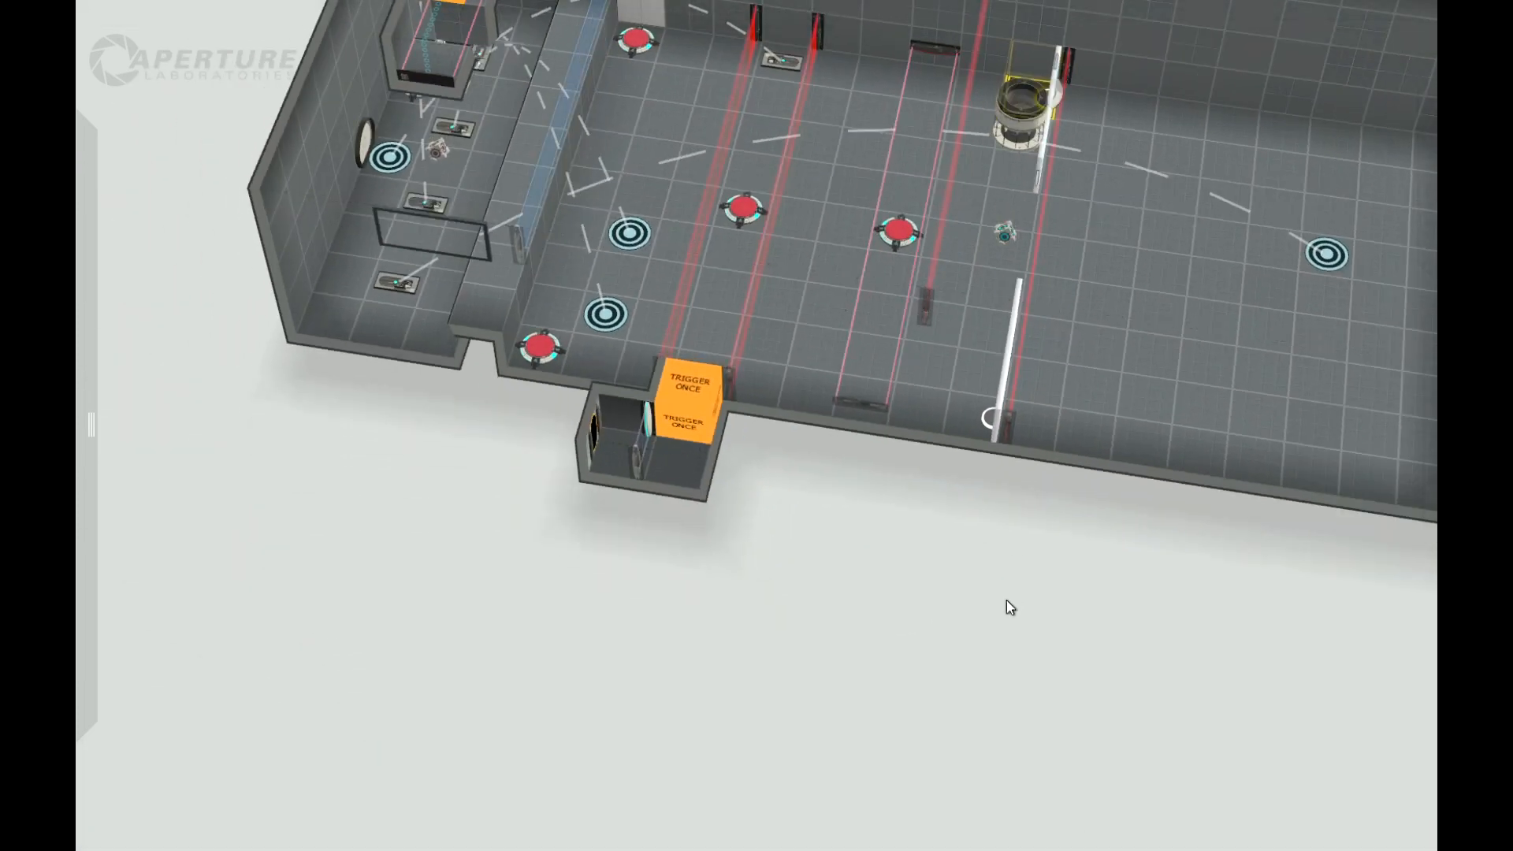
left_click_drag(1007, 601, 1068, 626)
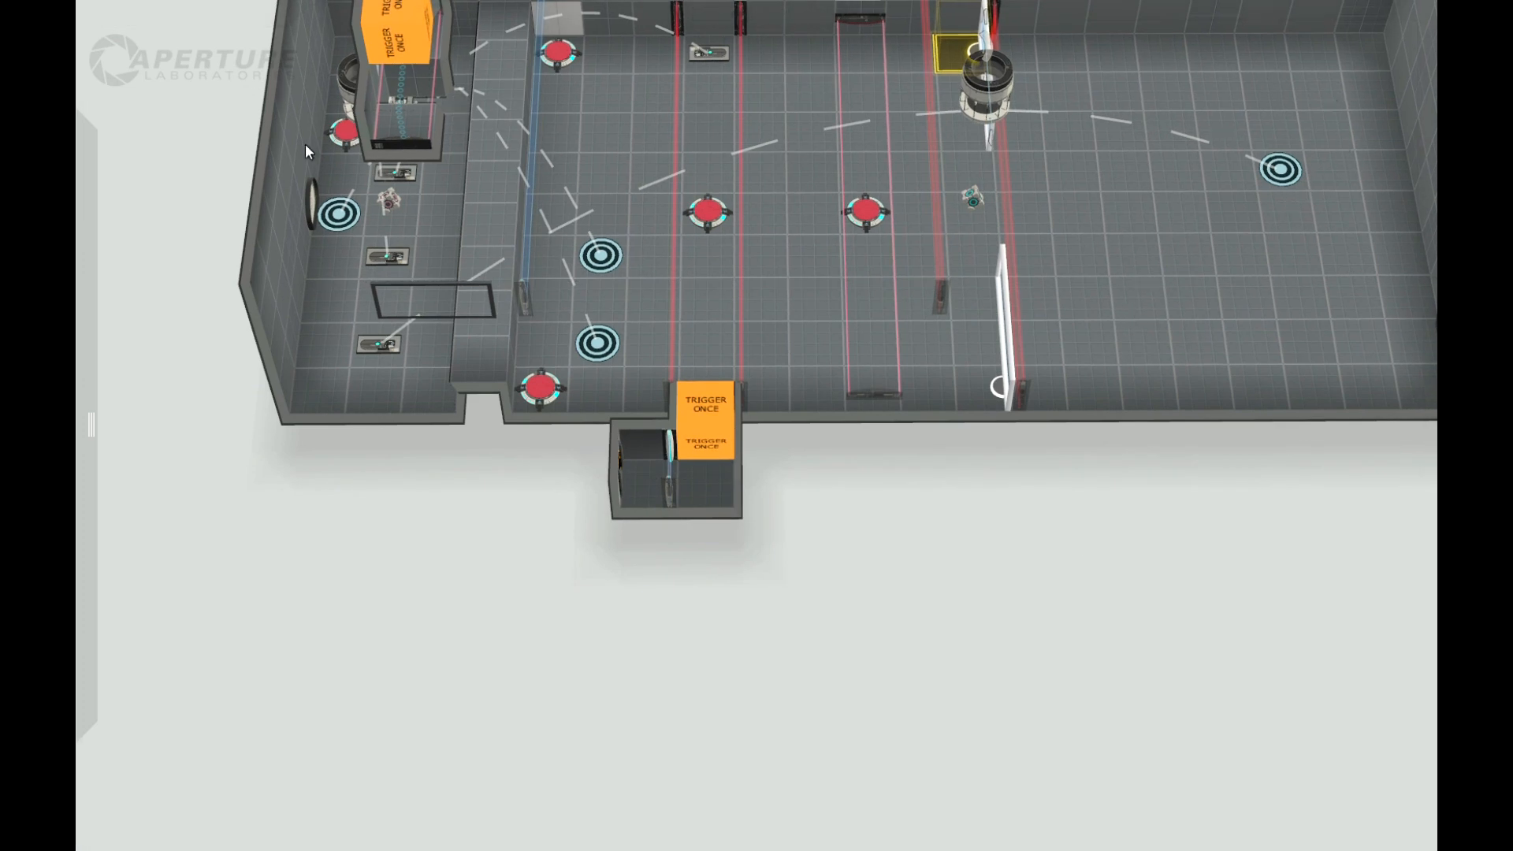
Step: Place a Trigger Once volume in front of the laser field, spanning the gap between the two glass barriers
mouse_move(79, 168)
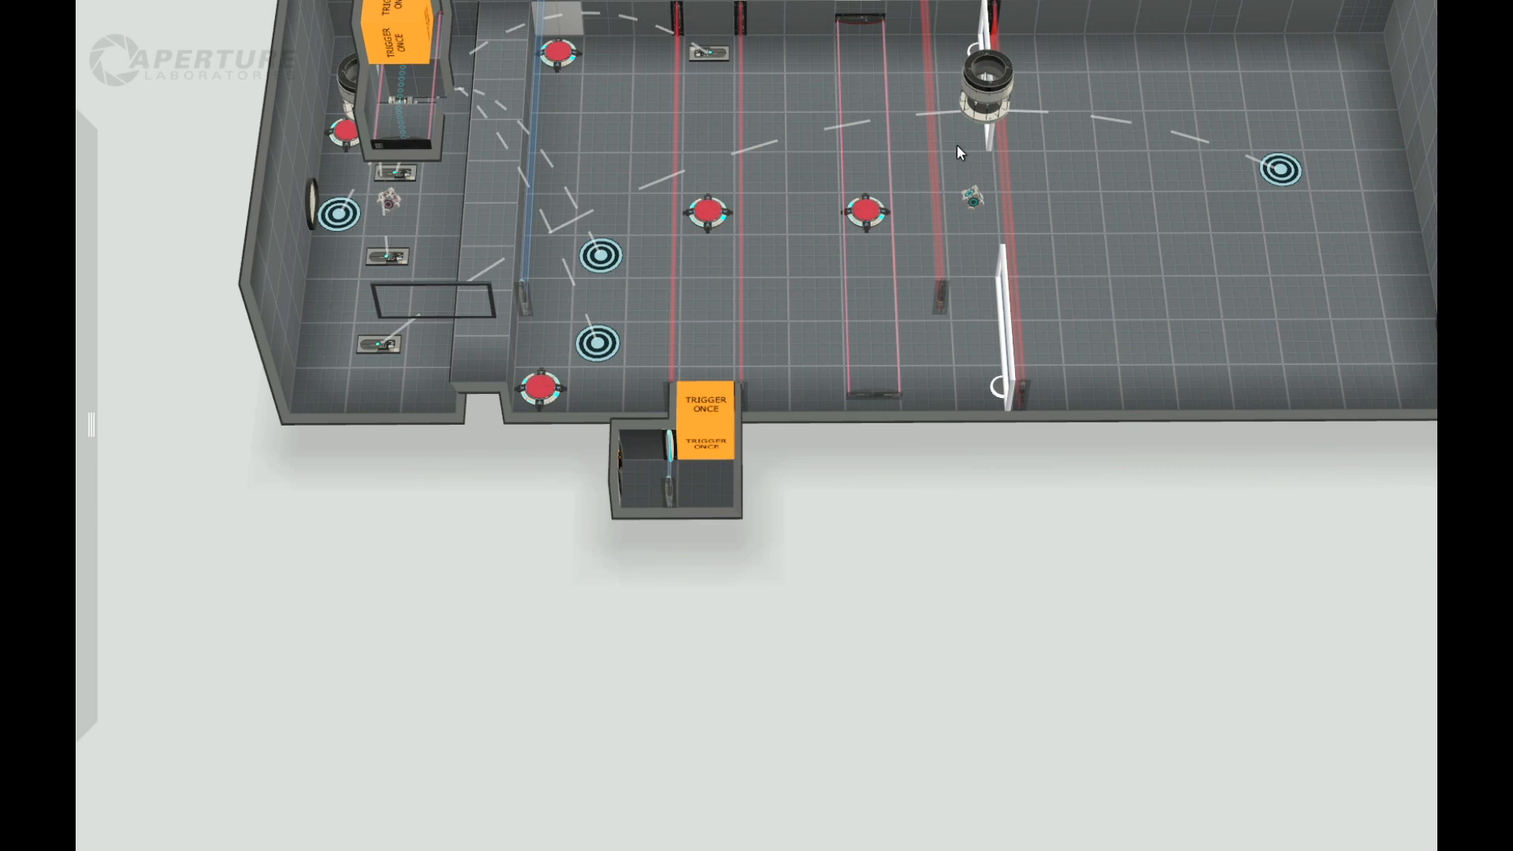
mouse_move(79, 485)
left_click_drag(142, 666, 816, 193)
left_click_drag(851, 138, 965, 214)
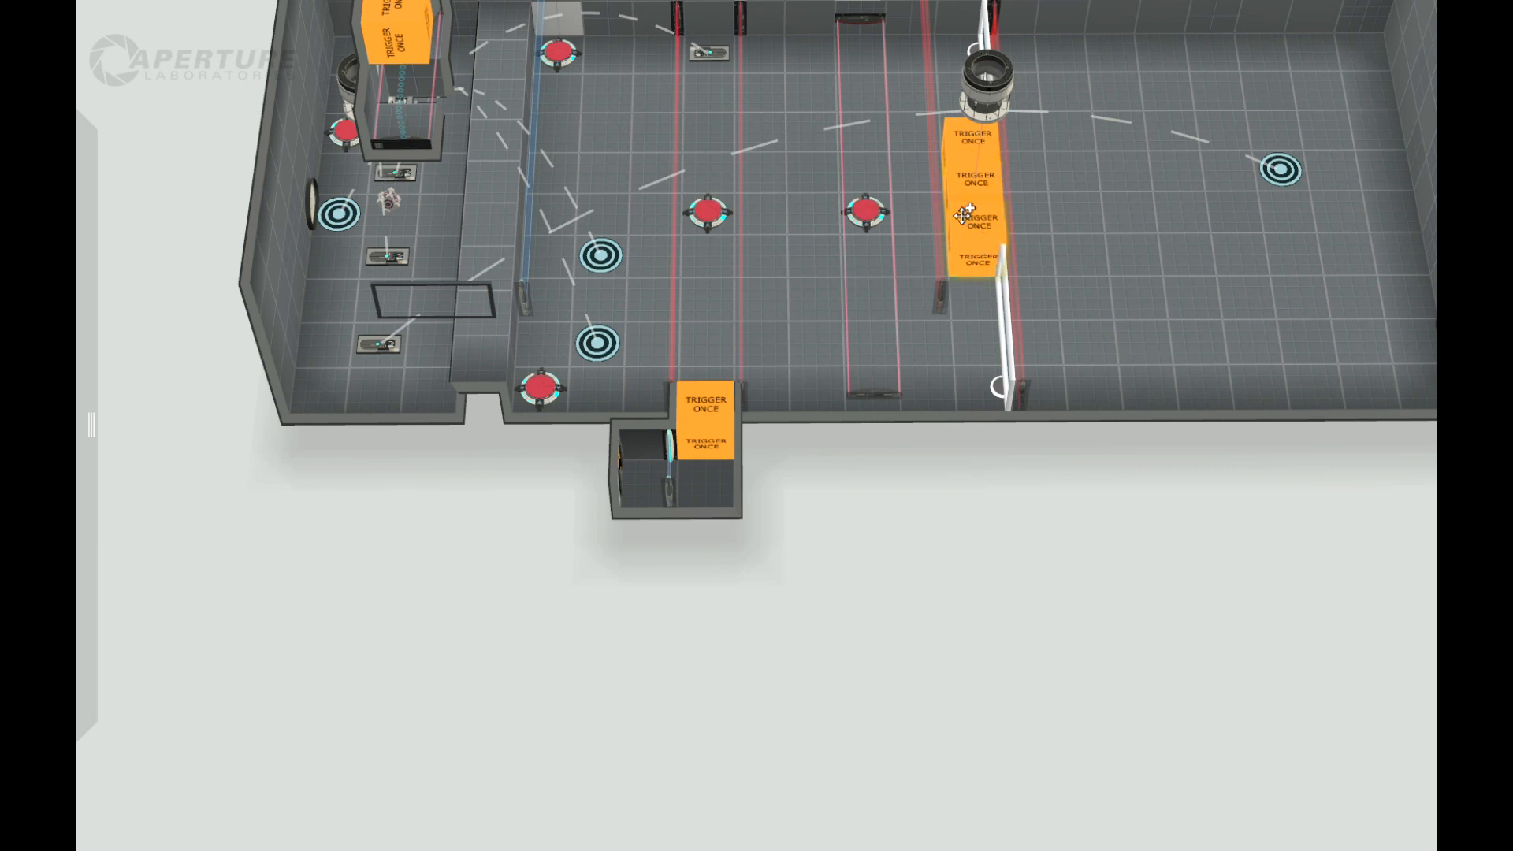
Step: Move the chamber's end wall with the exit door one tile inward
right_click_drag(1001, 604, 956, 513)
right_click_drag(1017, 572, 1108, 512)
right_click_drag(1200, 603, 1189, 581)
middle_click_drag(1189, 581, 985, 648)
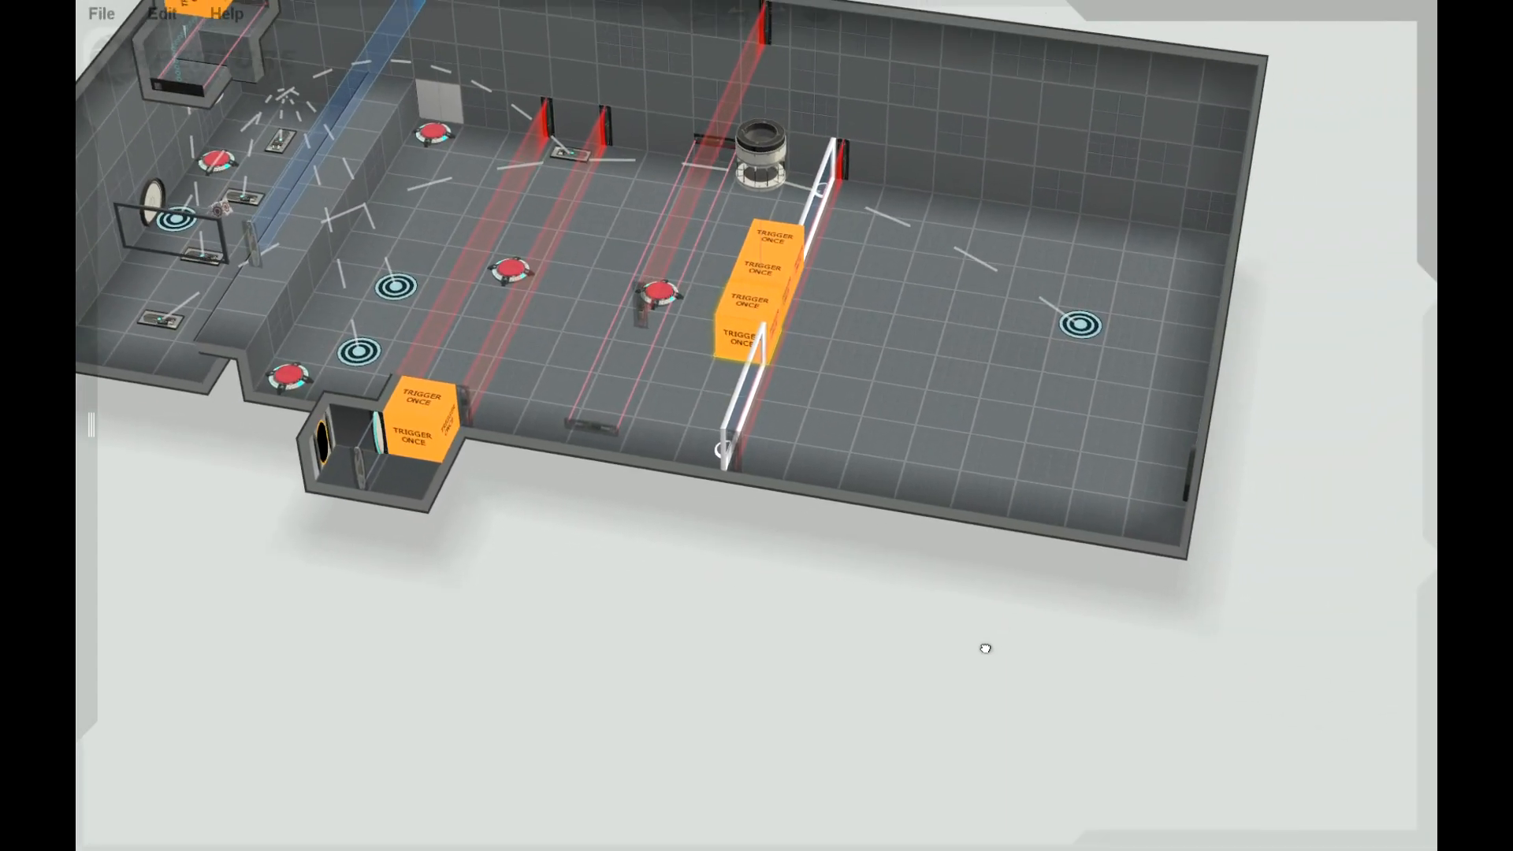
right_click_drag(1000, 618, 1202, 685)
double_click(1194, 153)
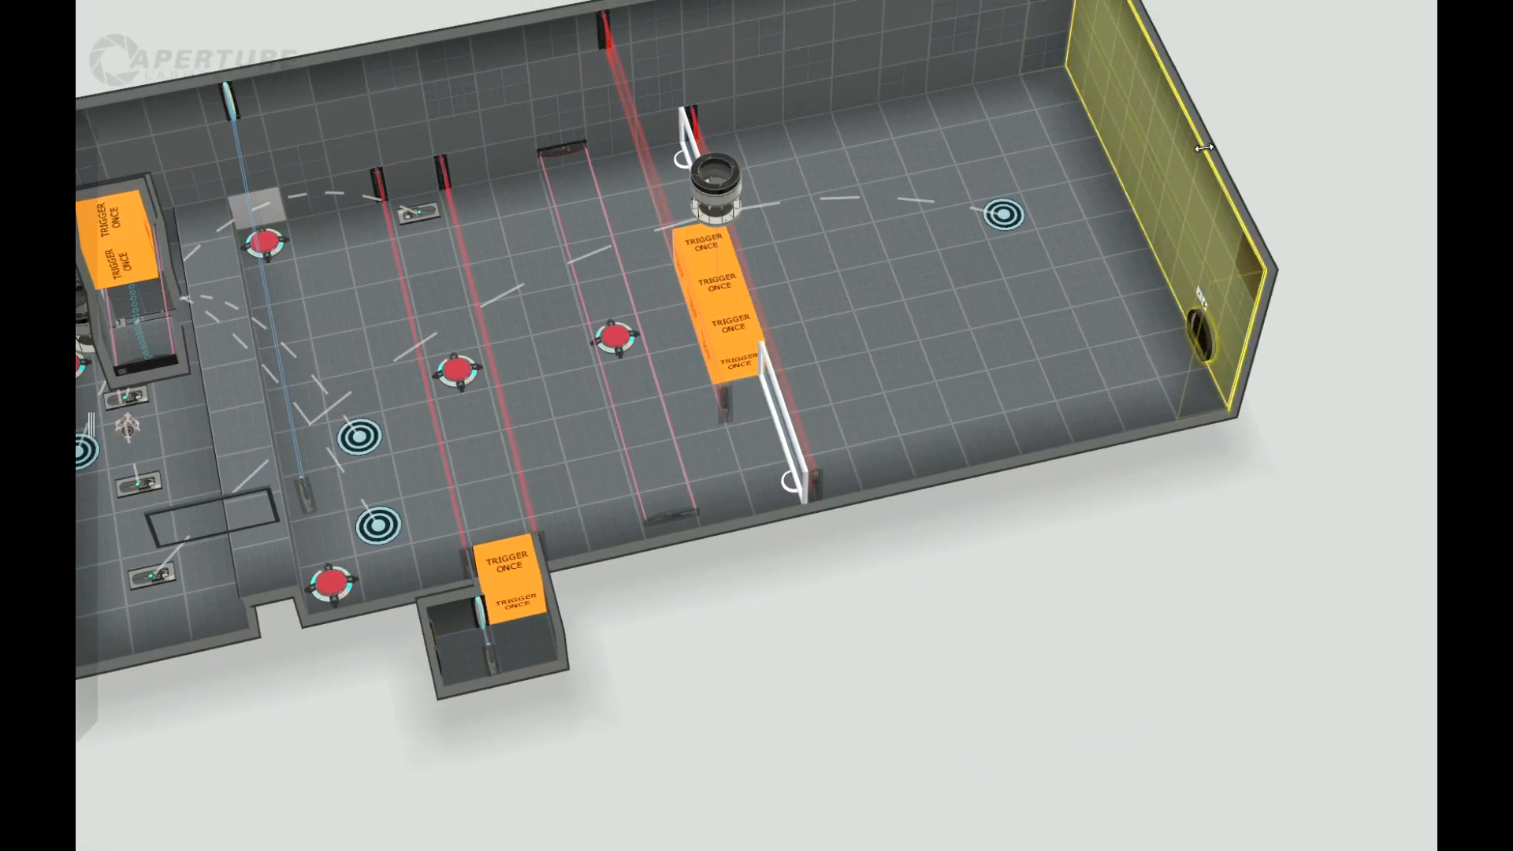
left_click_drag(1205, 147, 1152, 159)
right_click_drag(1254, 582, 1122, 655)
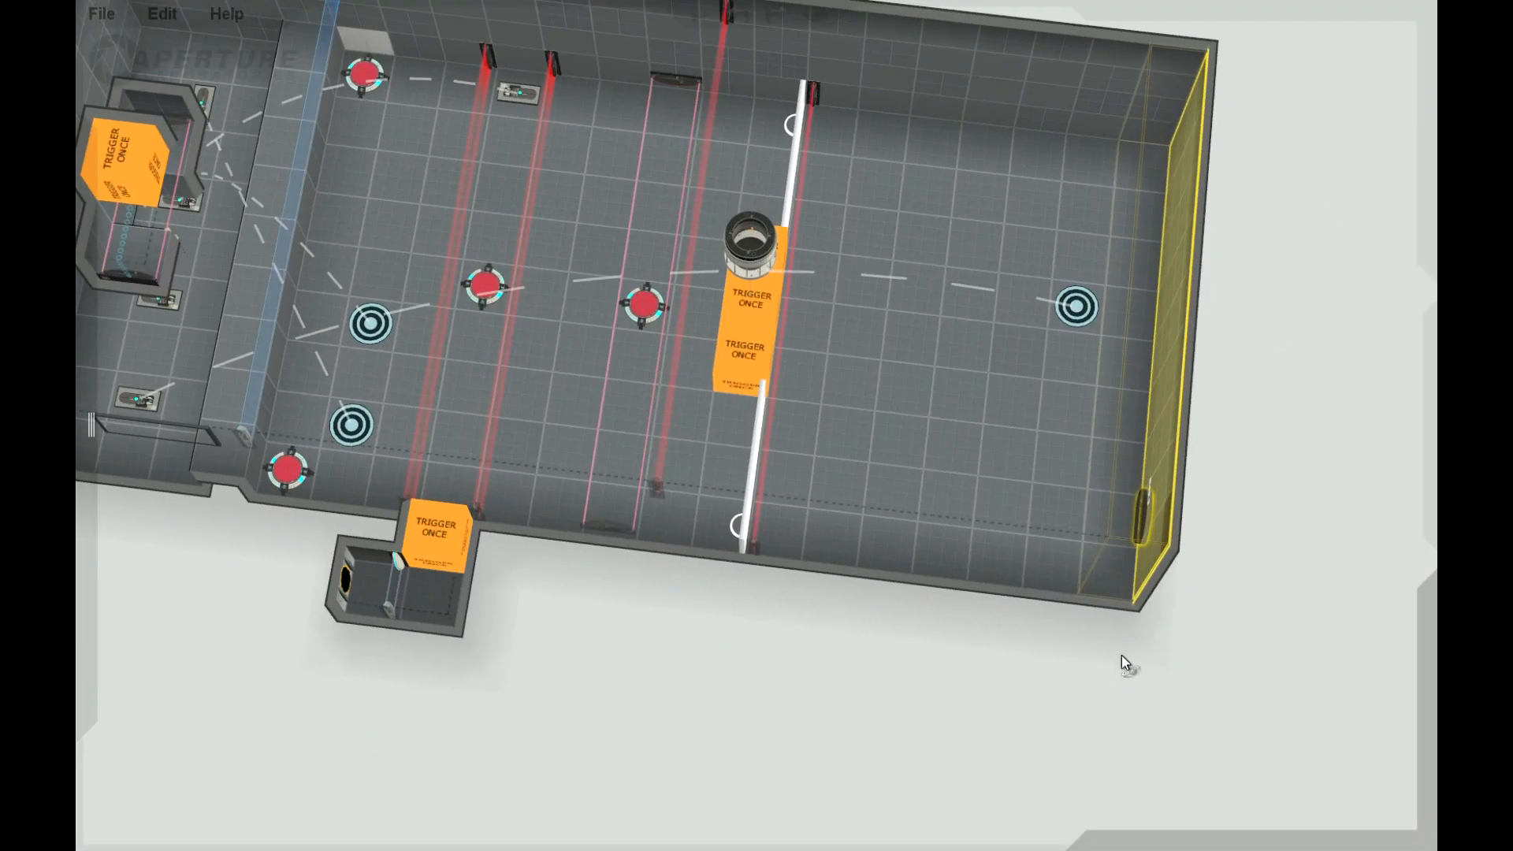
Step: Raise a three-by-three block of floor between the laser field and the exit wall, and sink its centre tile into a deep shaft
left_click(906, 386)
left_click(1008, 395)
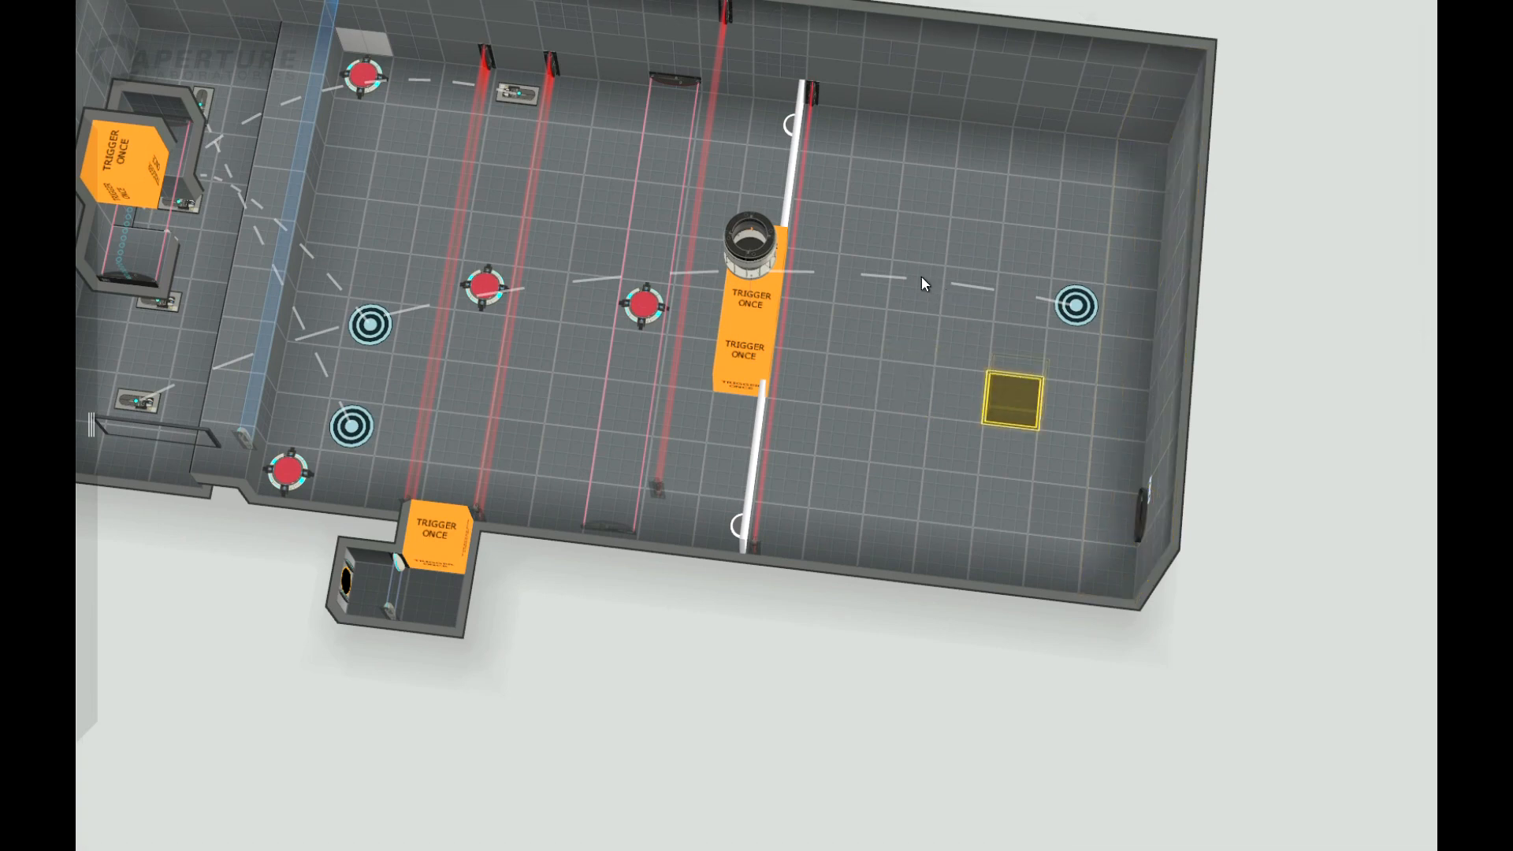
left_click(922, 238)
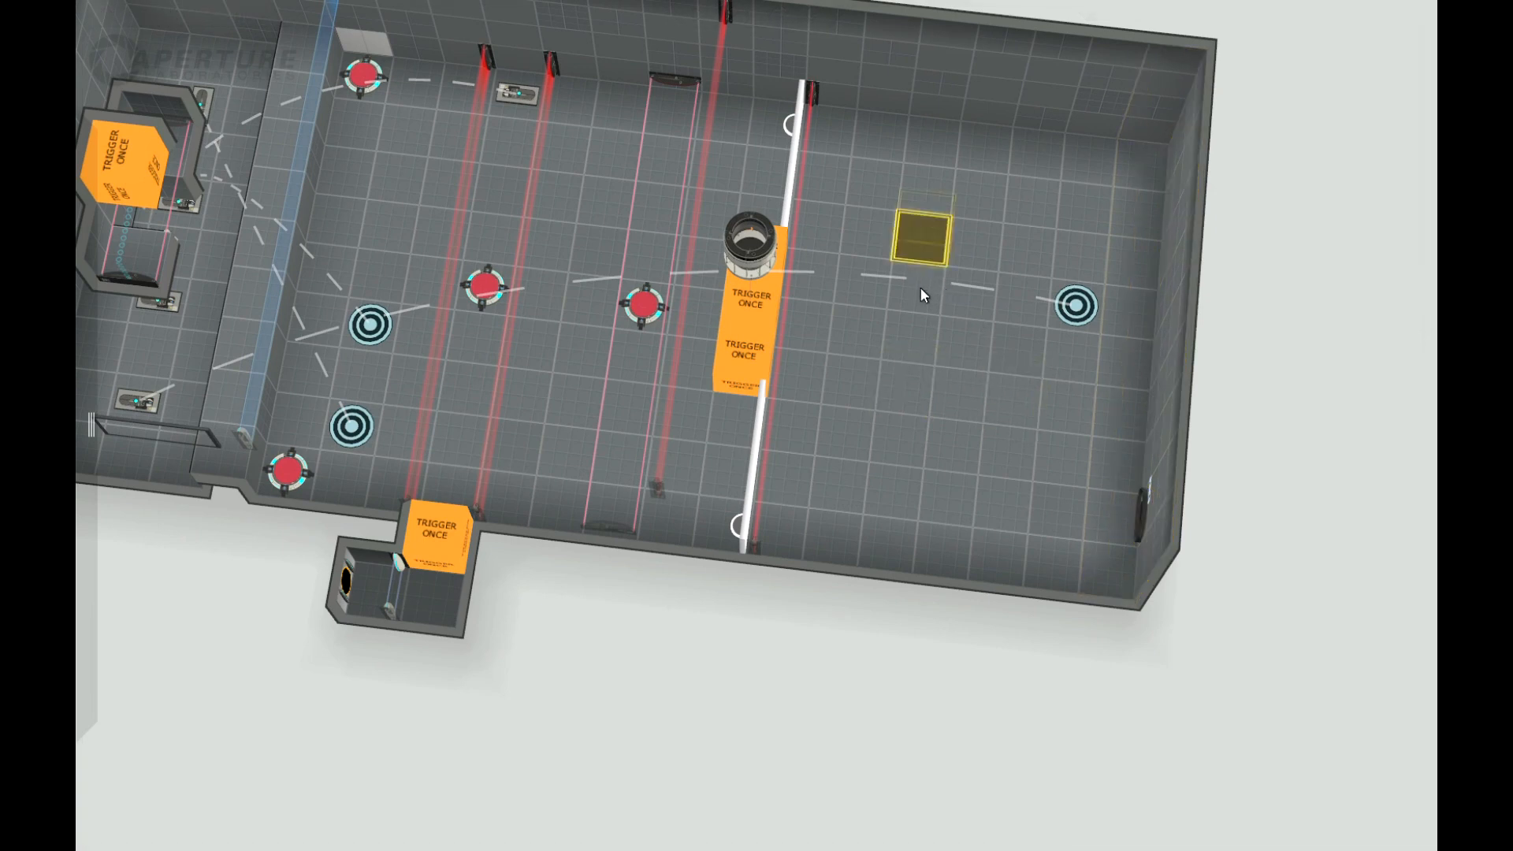
left_click(1027, 400, "shift")
mouse_move(996, 408)
left_mouse_down()
mouse_move(995, 369)
mouse_move(993, 406)
left_mouse_up()
mouse_move(916, 769)
left_mouse_down()
mouse_move(964, 344)
mouse_move(916, 622)
mouse_move(923, 771)
left_mouse_up()
left_click(971, 311)
left_click_drag(1086, 650, 1084, 458)
left_click_drag(1298, 373, 1270, 554)
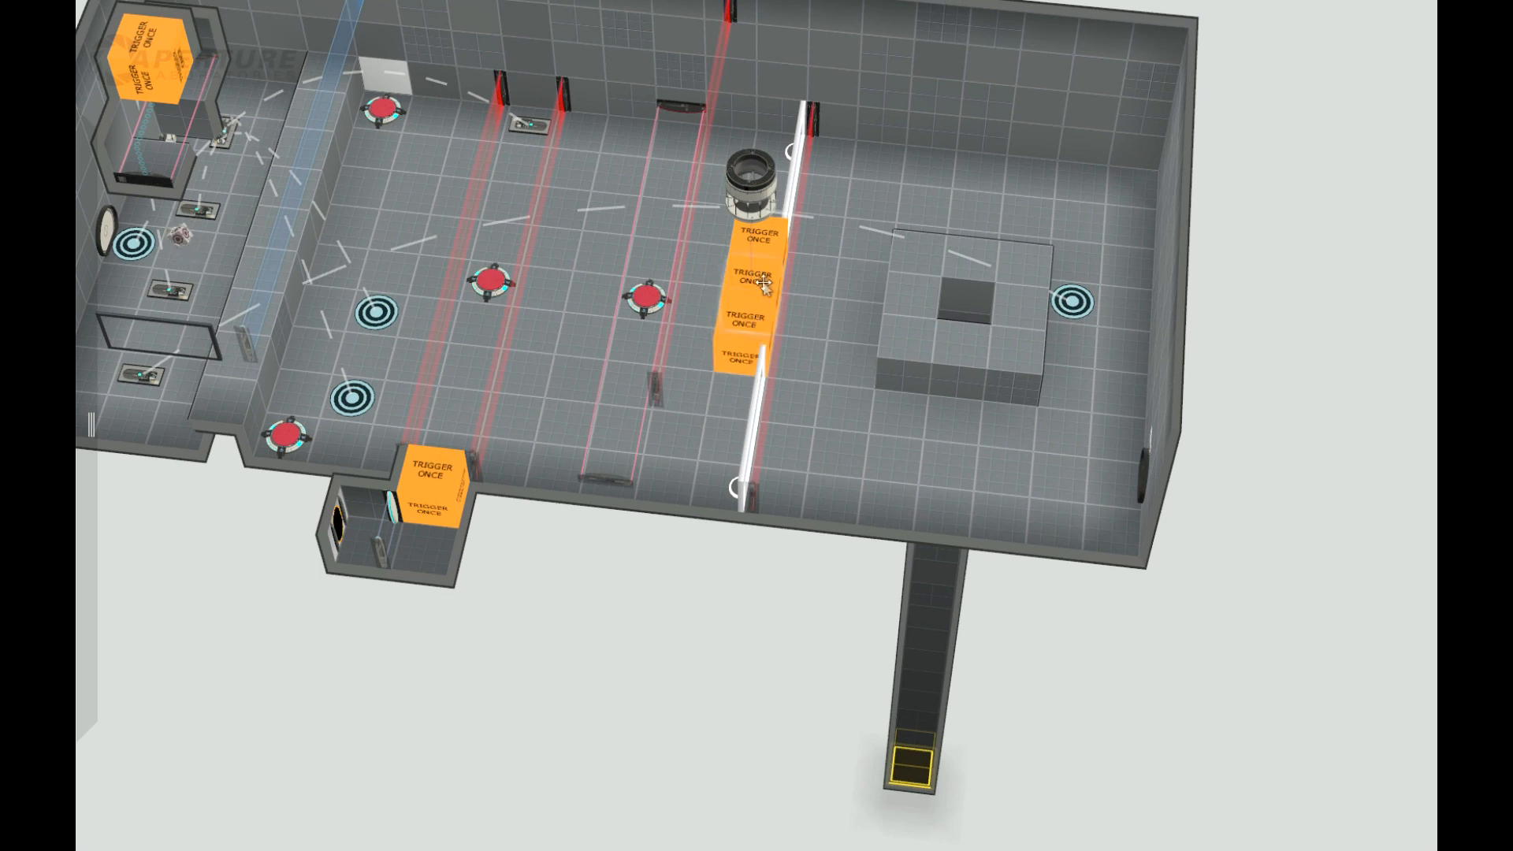
Step: Place another cube with its dropper between the faith plate target and the exit wall
mouse_move(760, 285)
left_mouse_down()
mouse_move(707, 289)
mouse_move(753, 288)
left_mouse_up()
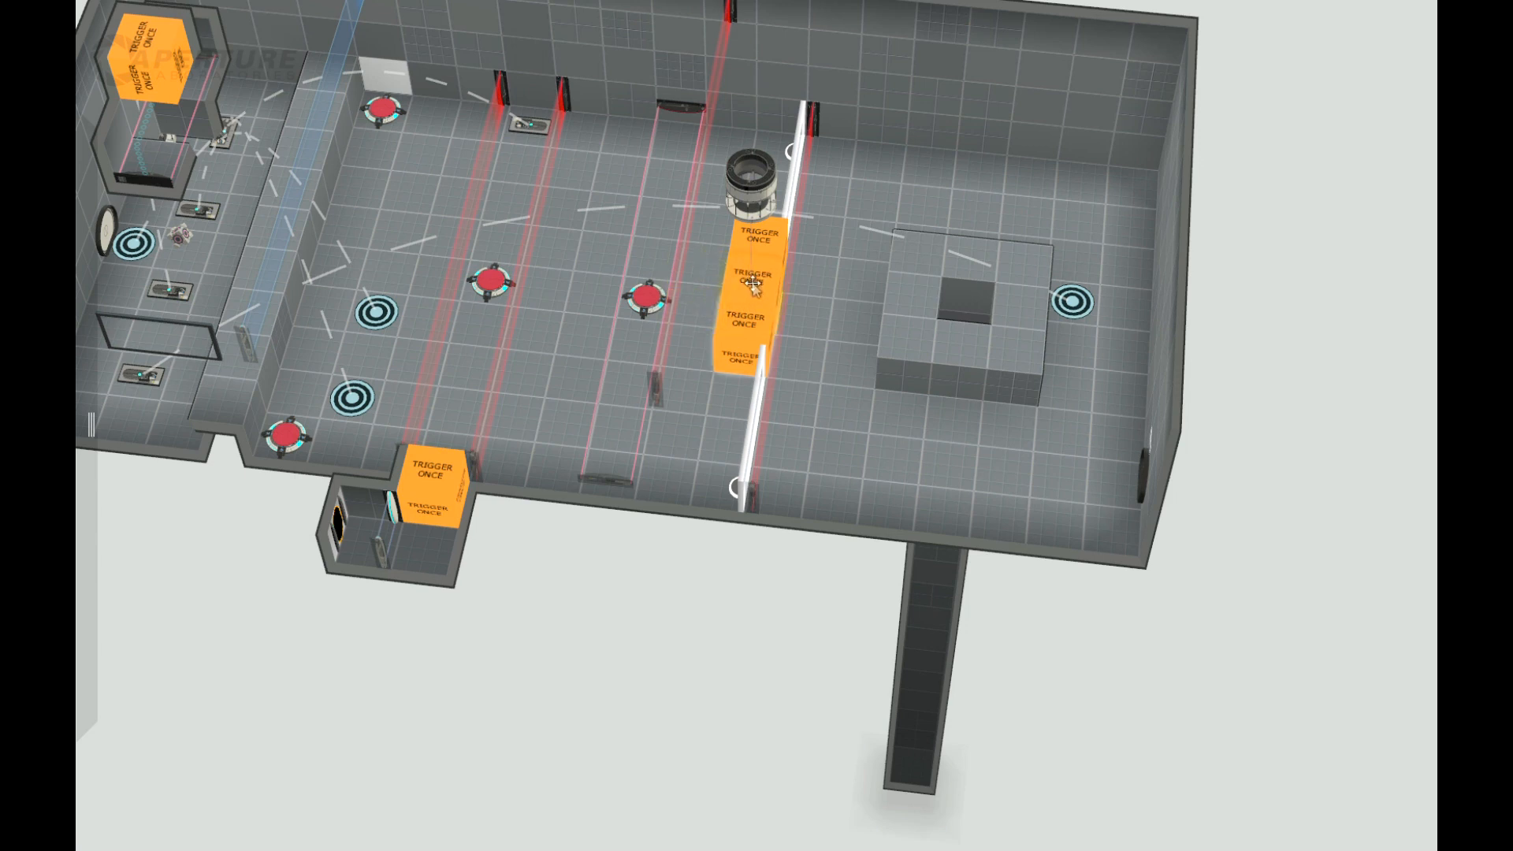
left_click_drag(769, 709, 820, 785)
mouse_move(76, 233)
left_click_drag(273, 170, 1121, 308)
left_click_drag(1195, 591, 1025, 473)
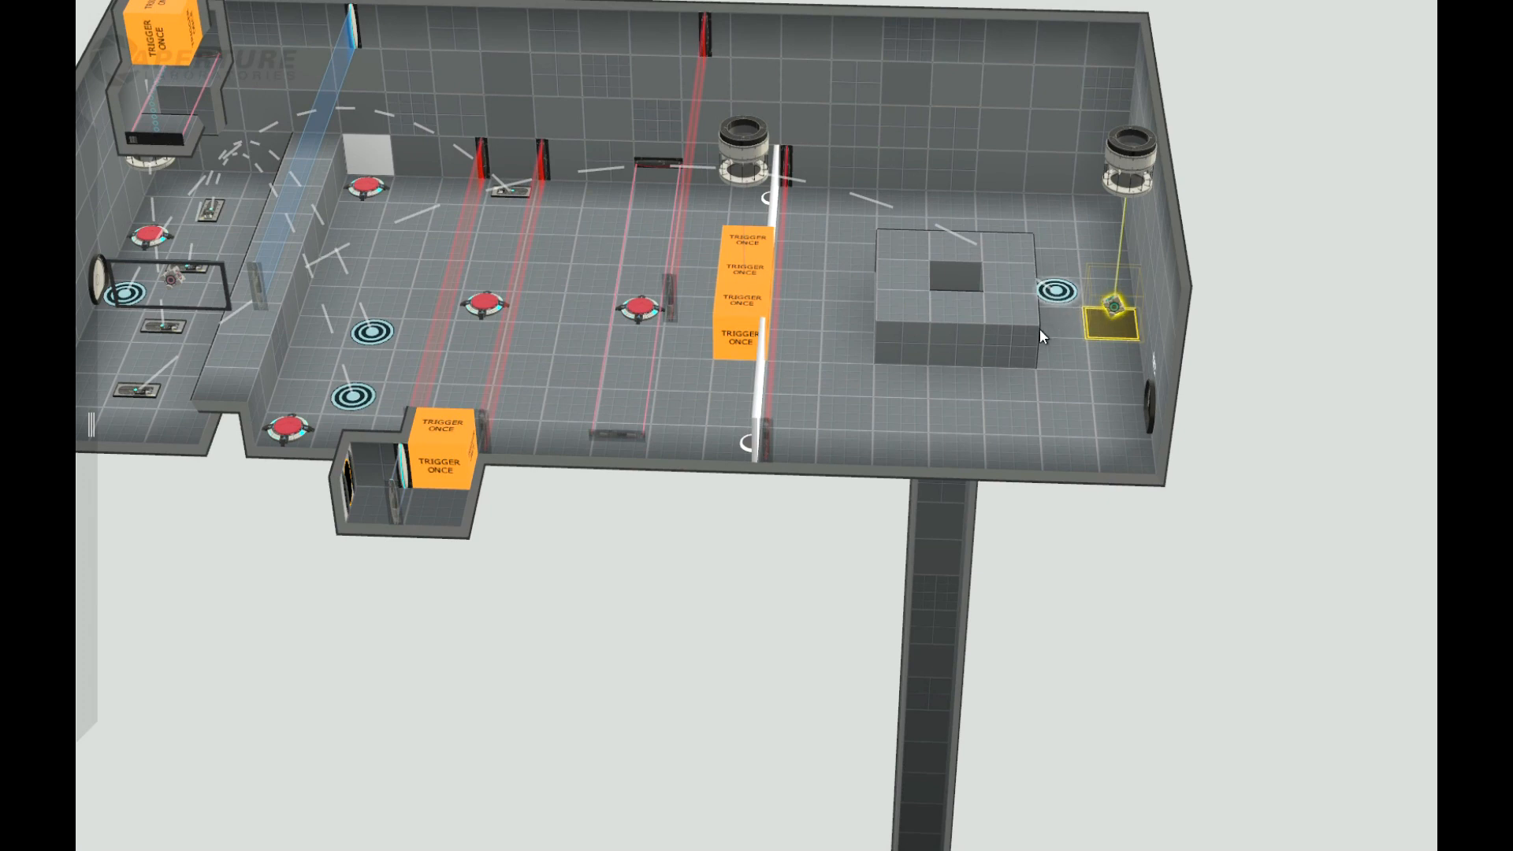
left_click_drag(1085, 523, 1076, 342)
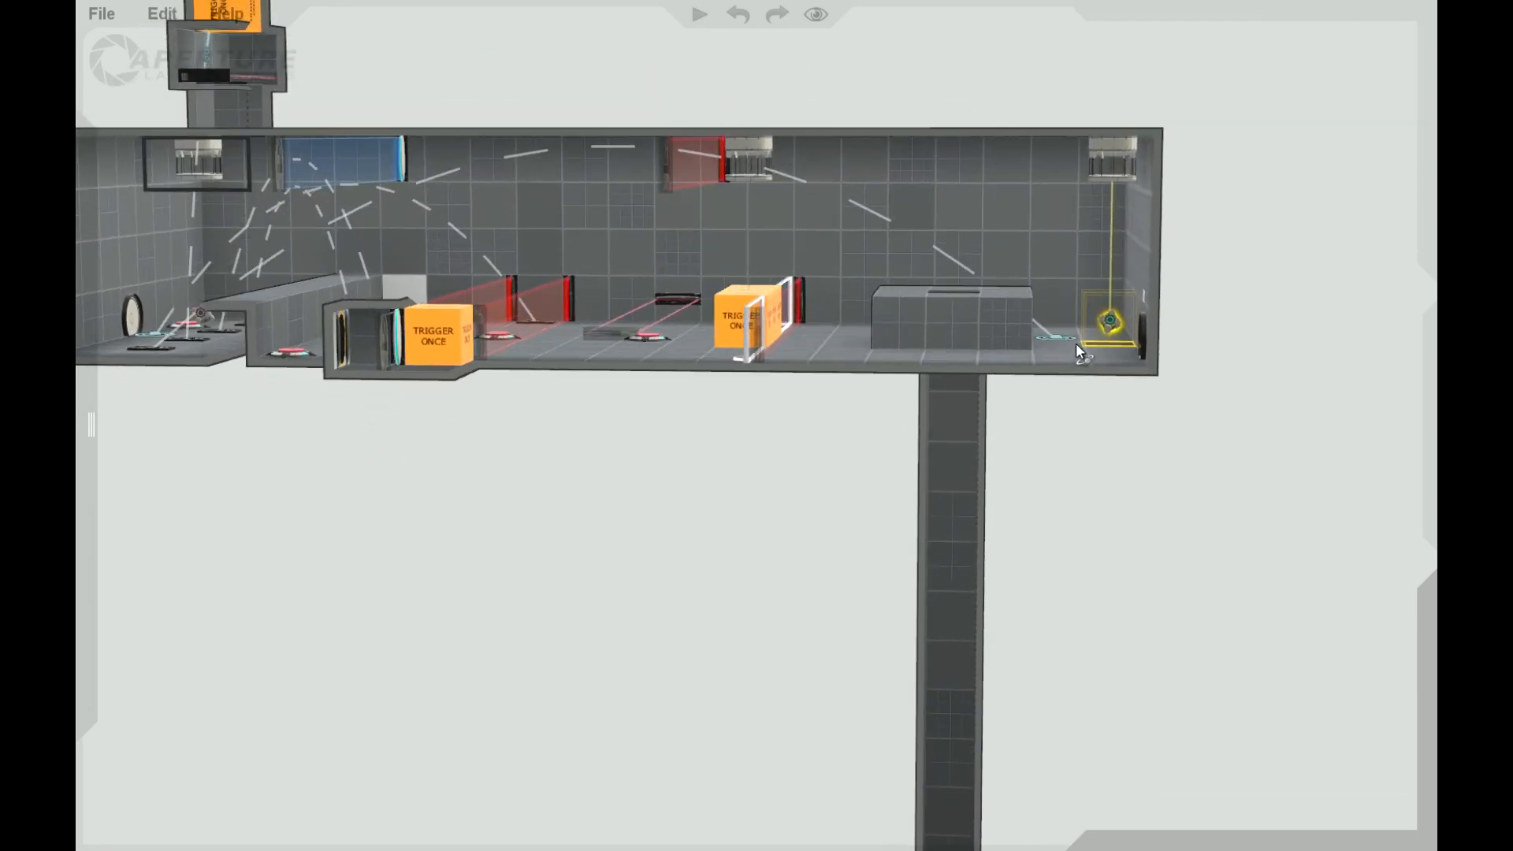
left_click_drag(1251, 333, 1147, 437)
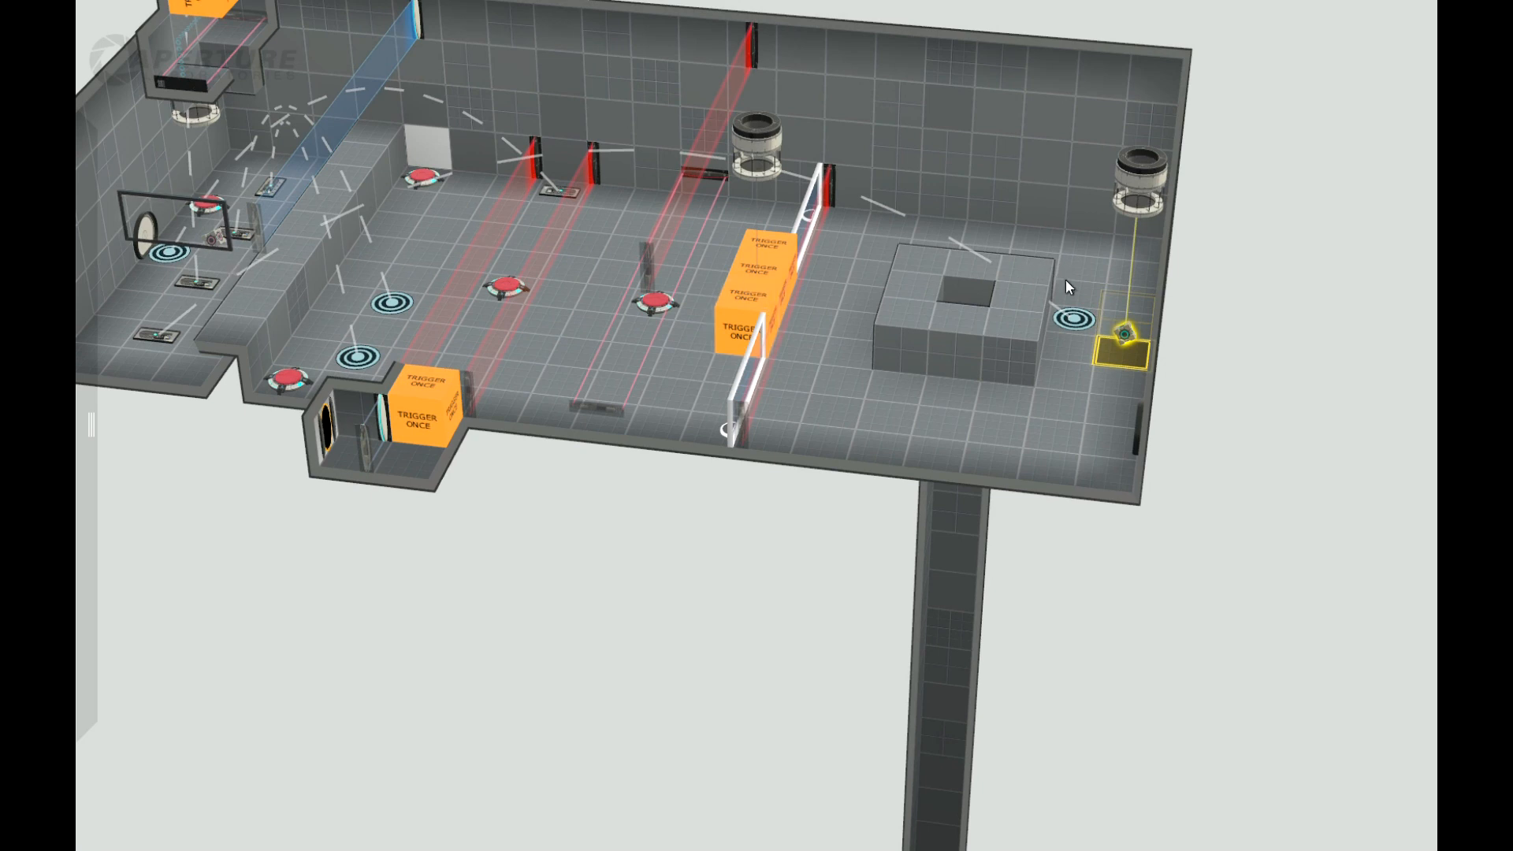
left_click_drag(1295, 374, 1191, 455)
left_click_drag(1304, 535, 1175, 583)
Step: Place a Trigger Once volume inside the shaft at the centre of the raised block
mouse_move(88, 394)
left_click_drag(137, 676, 949, 502)
left_click_drag(679, 743, 974, 479)
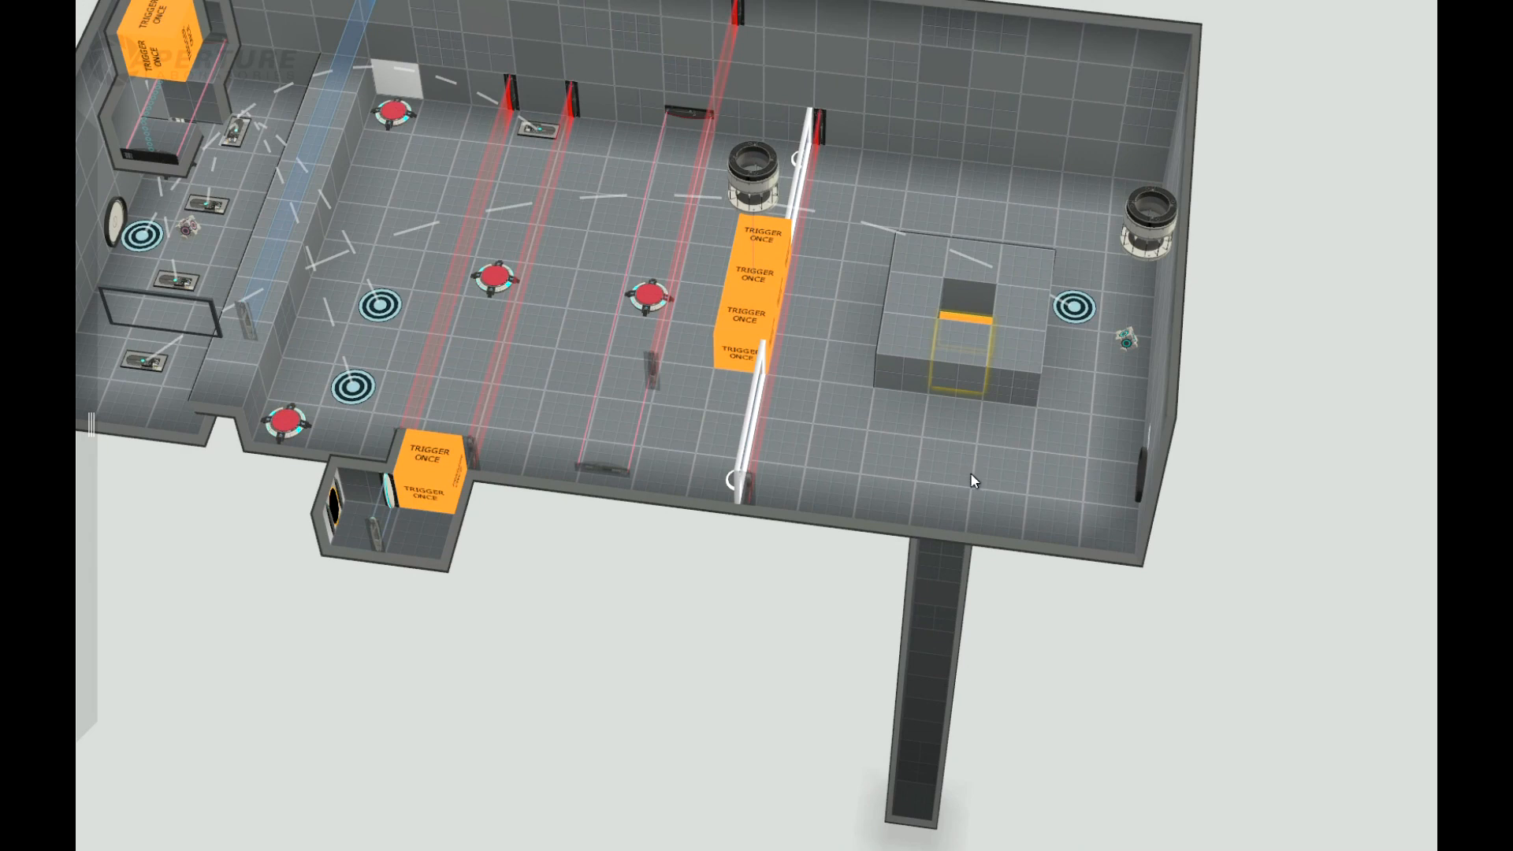
Step: Connect the shaft's trigger to the cube dropper near the exit wall and to the dropper beside the glass barriers
right_click(975, 317)
left_click(1052, 351)
left_click(1151, 233)
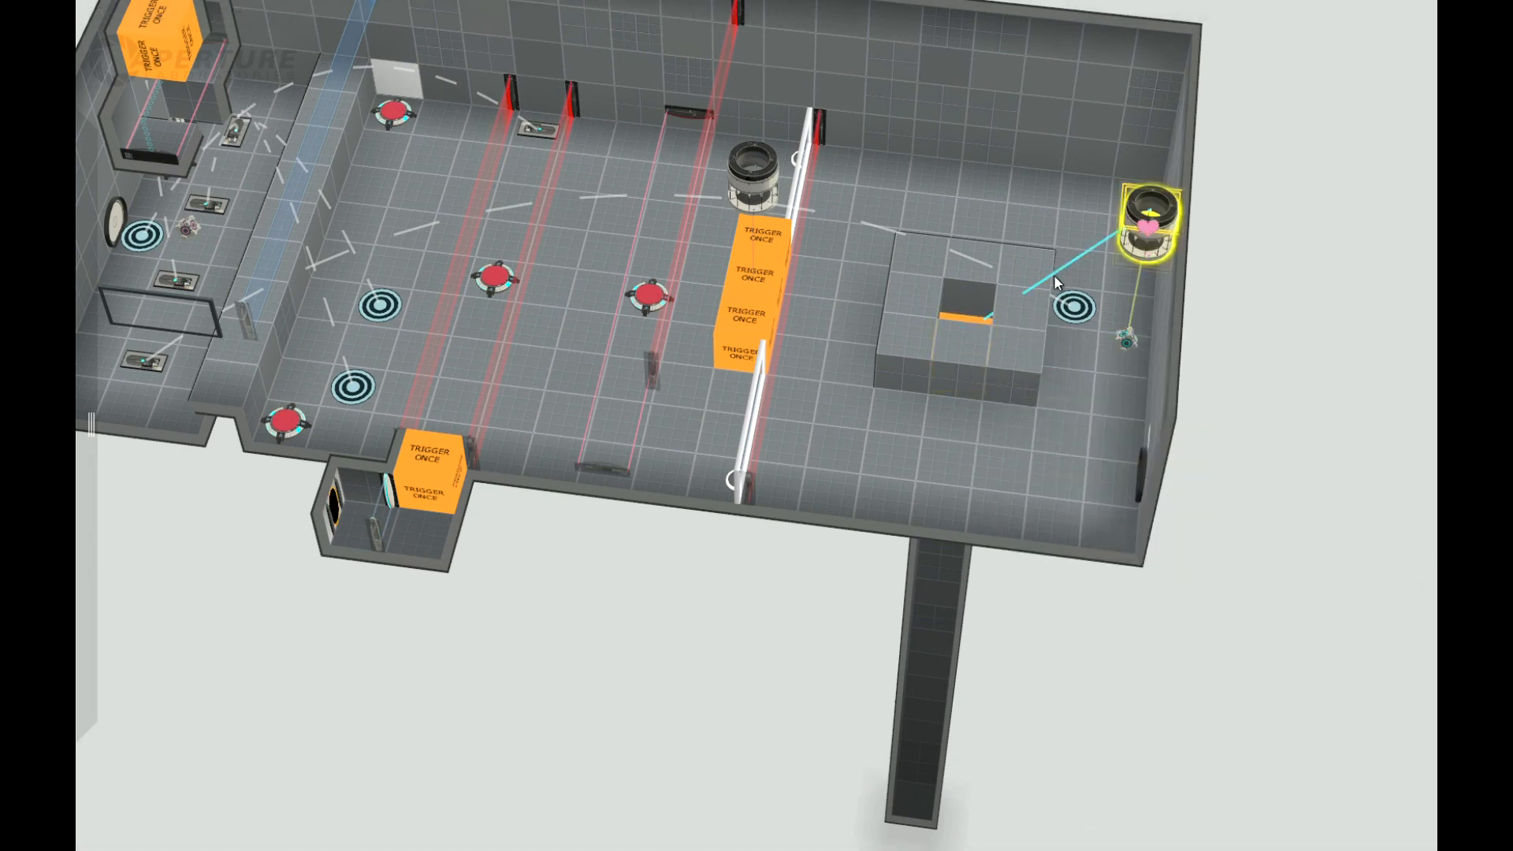
right_click(972, 325)
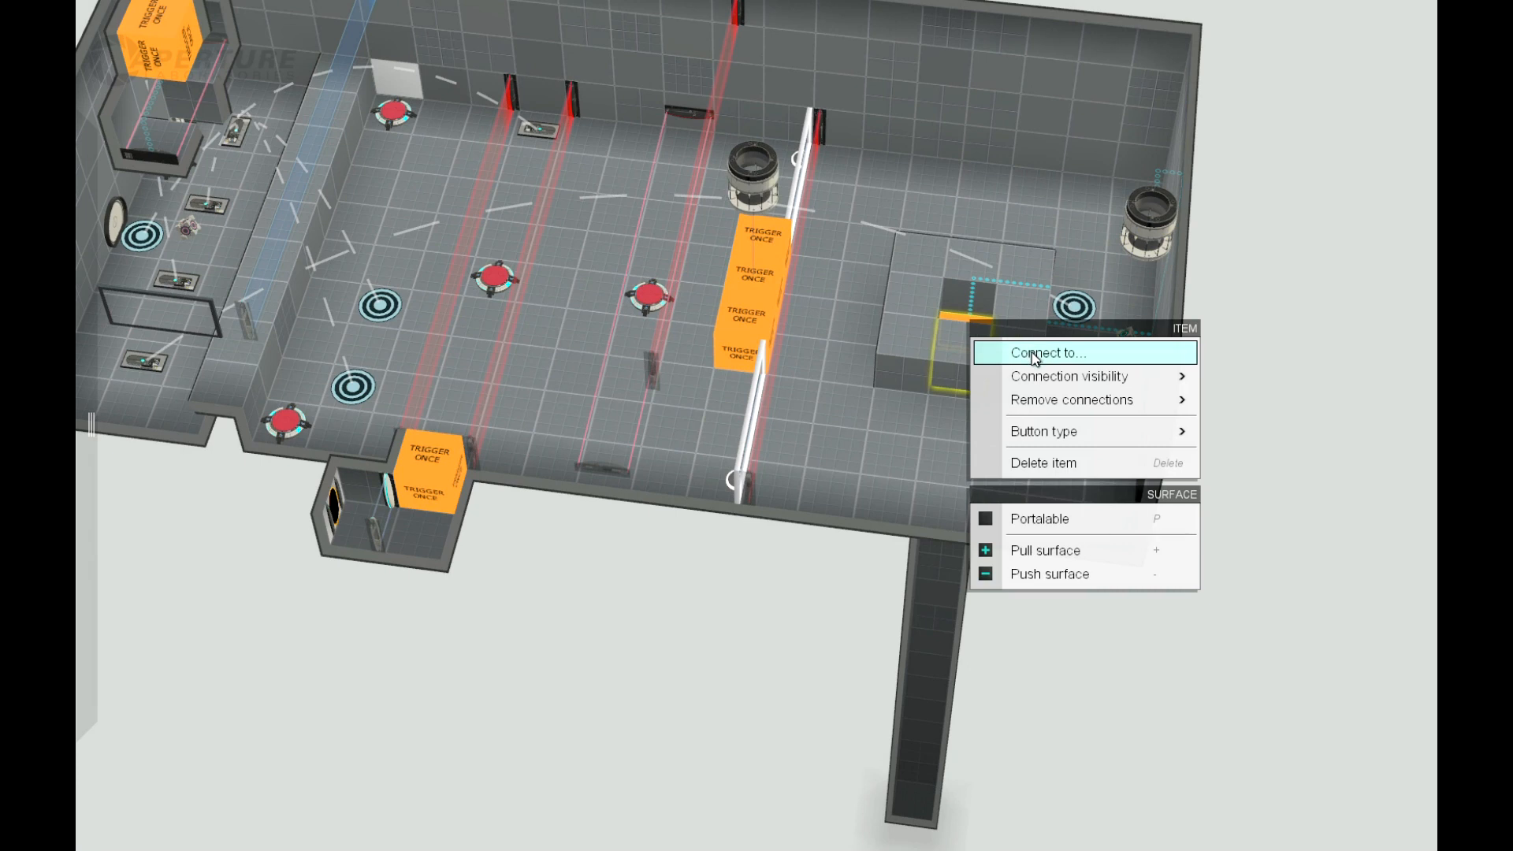
left_click(1037, 357)
left_click(752, 180)
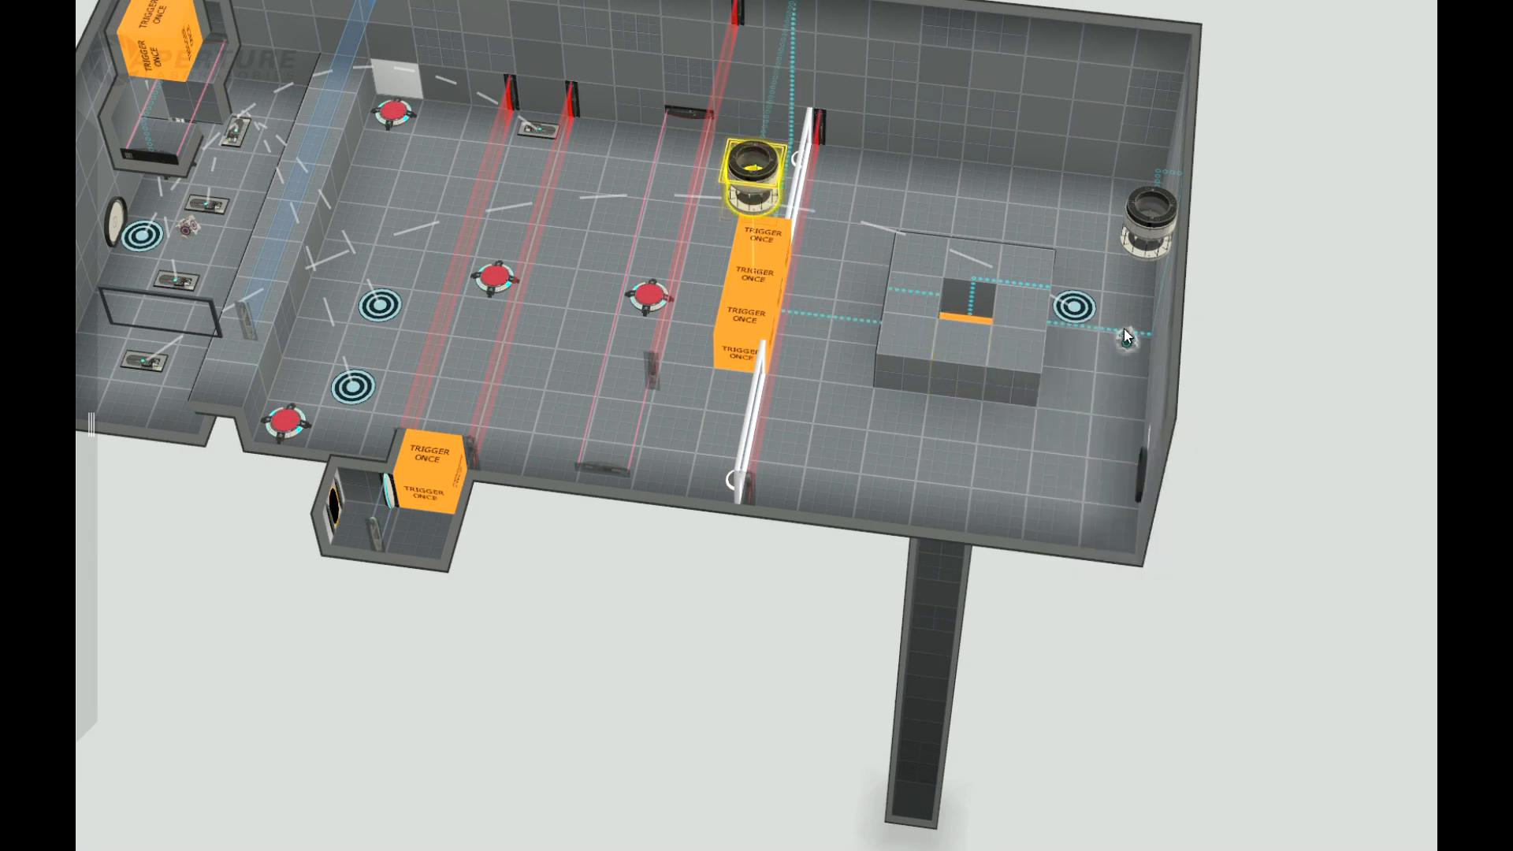
left_click_drag(1288, 414, 1214, 380)
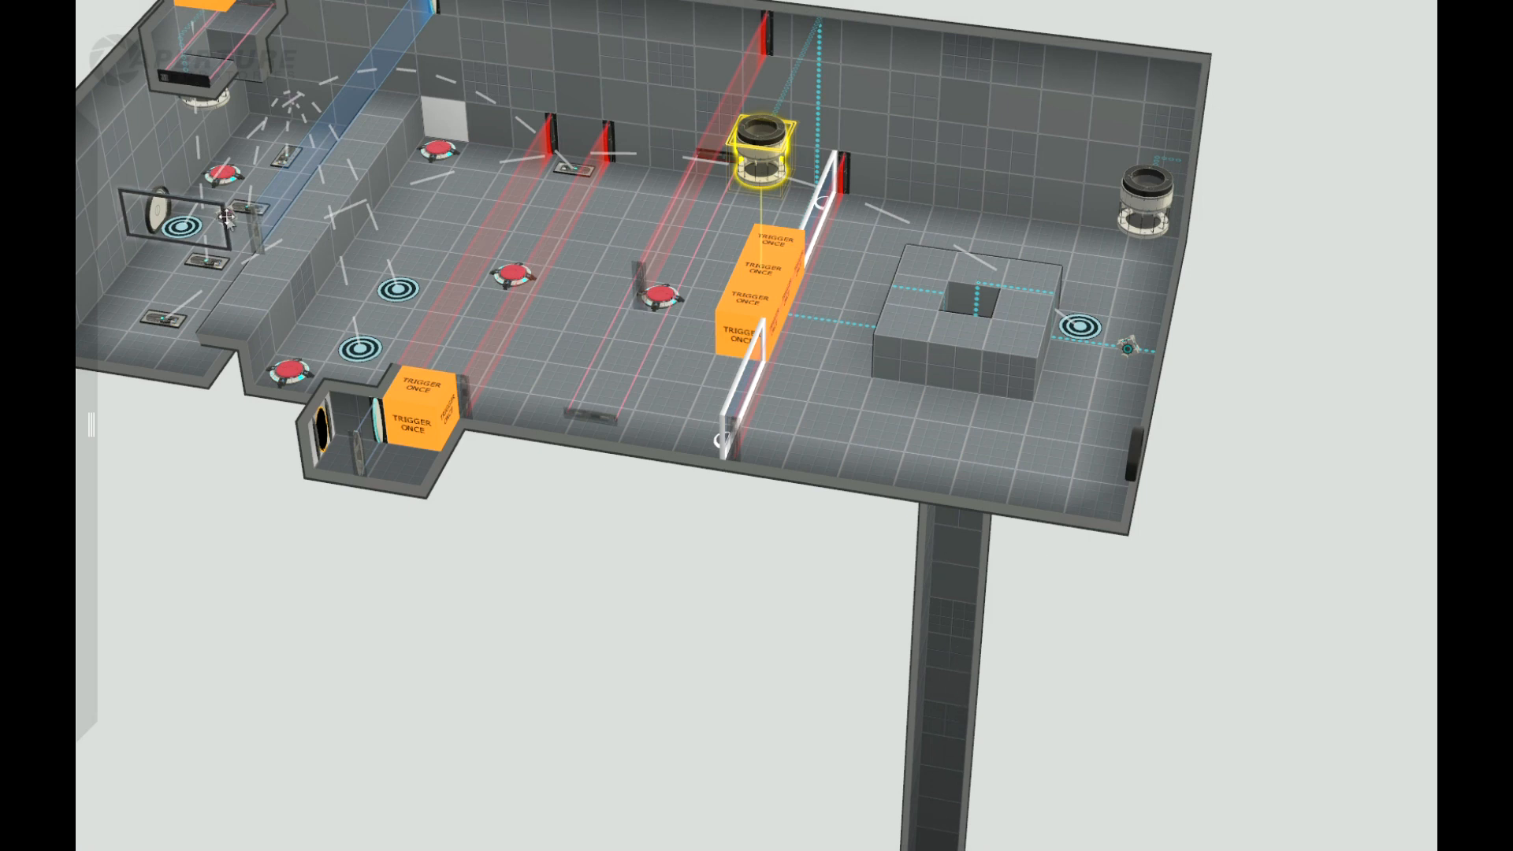
right_click_drag(1277, 432, 1314, 504)
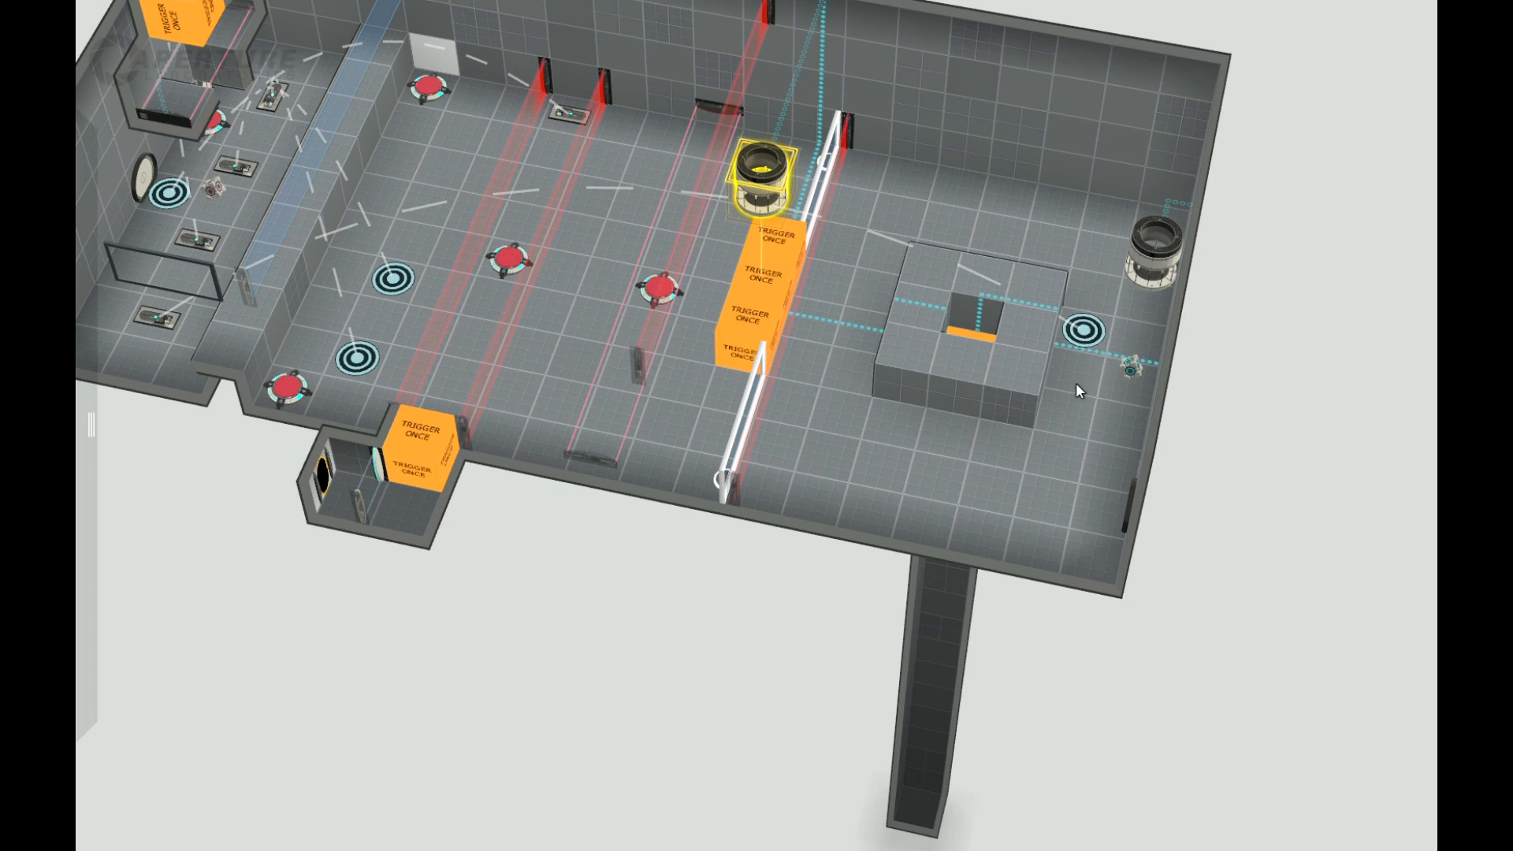
right_click_drag(1260, 469, 1128, 356)
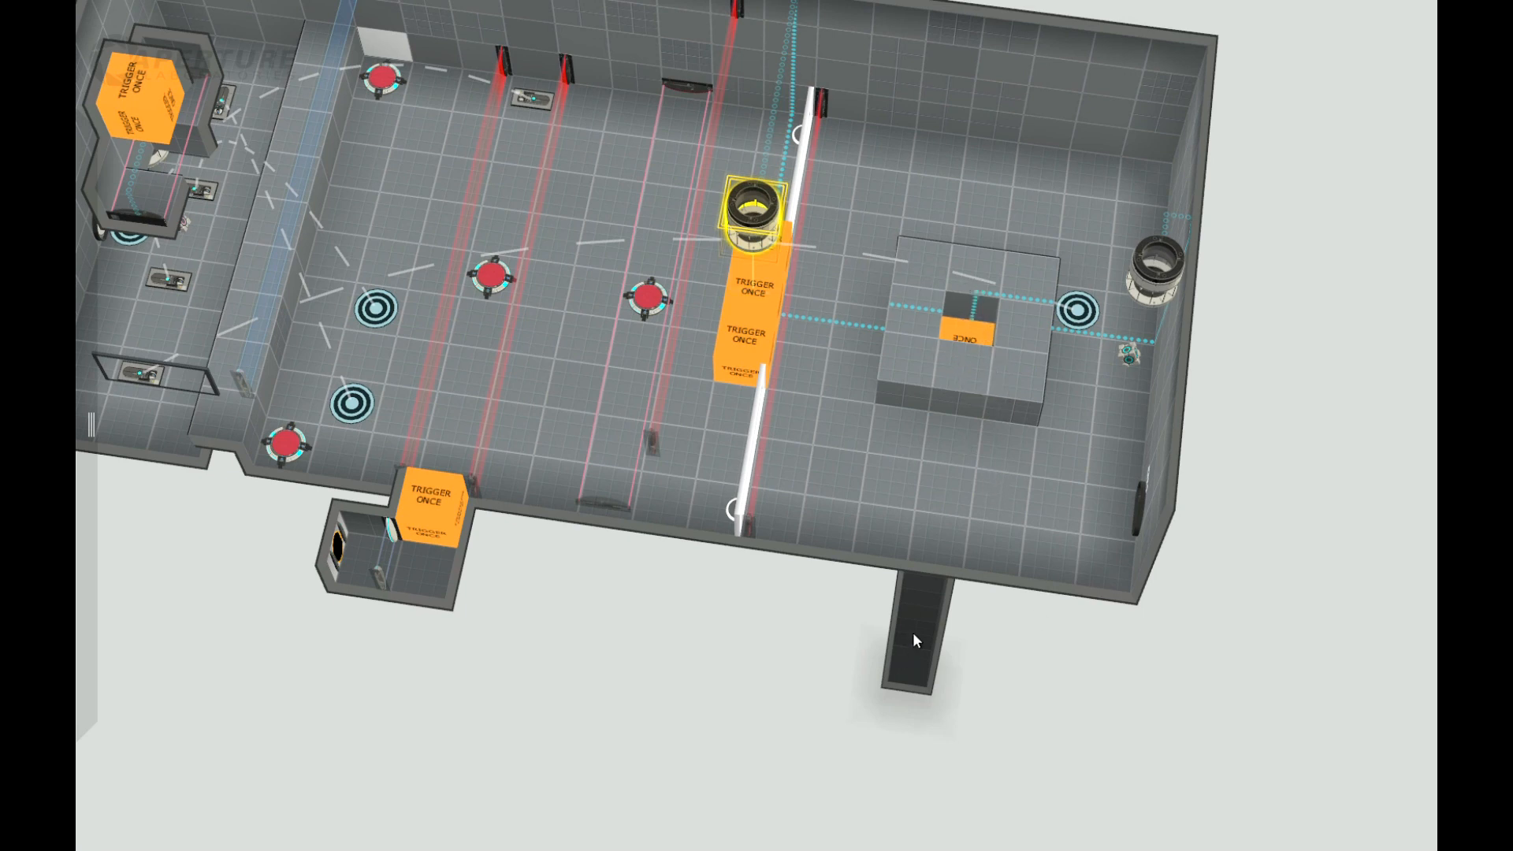
right_click_drag(990, 700, 1007, 380)
right_click_drag(1317, 268, 1234, 382)
Step: Place a flat fizzler low on the long side wall, in line with the raised block
mouse_move(76, 254)
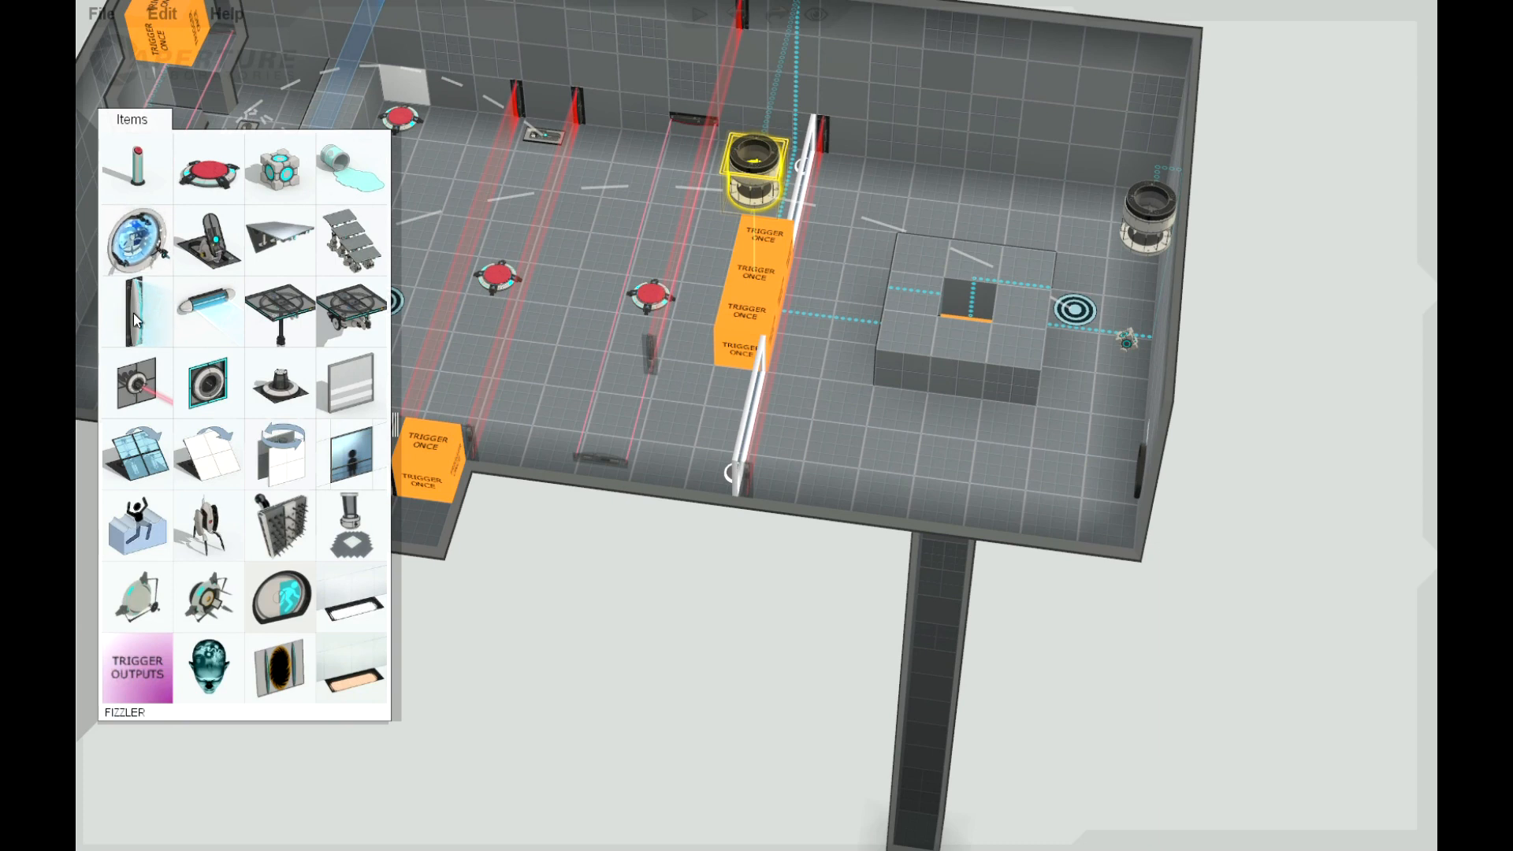
left_click_drag(134, 313, 948, 146)
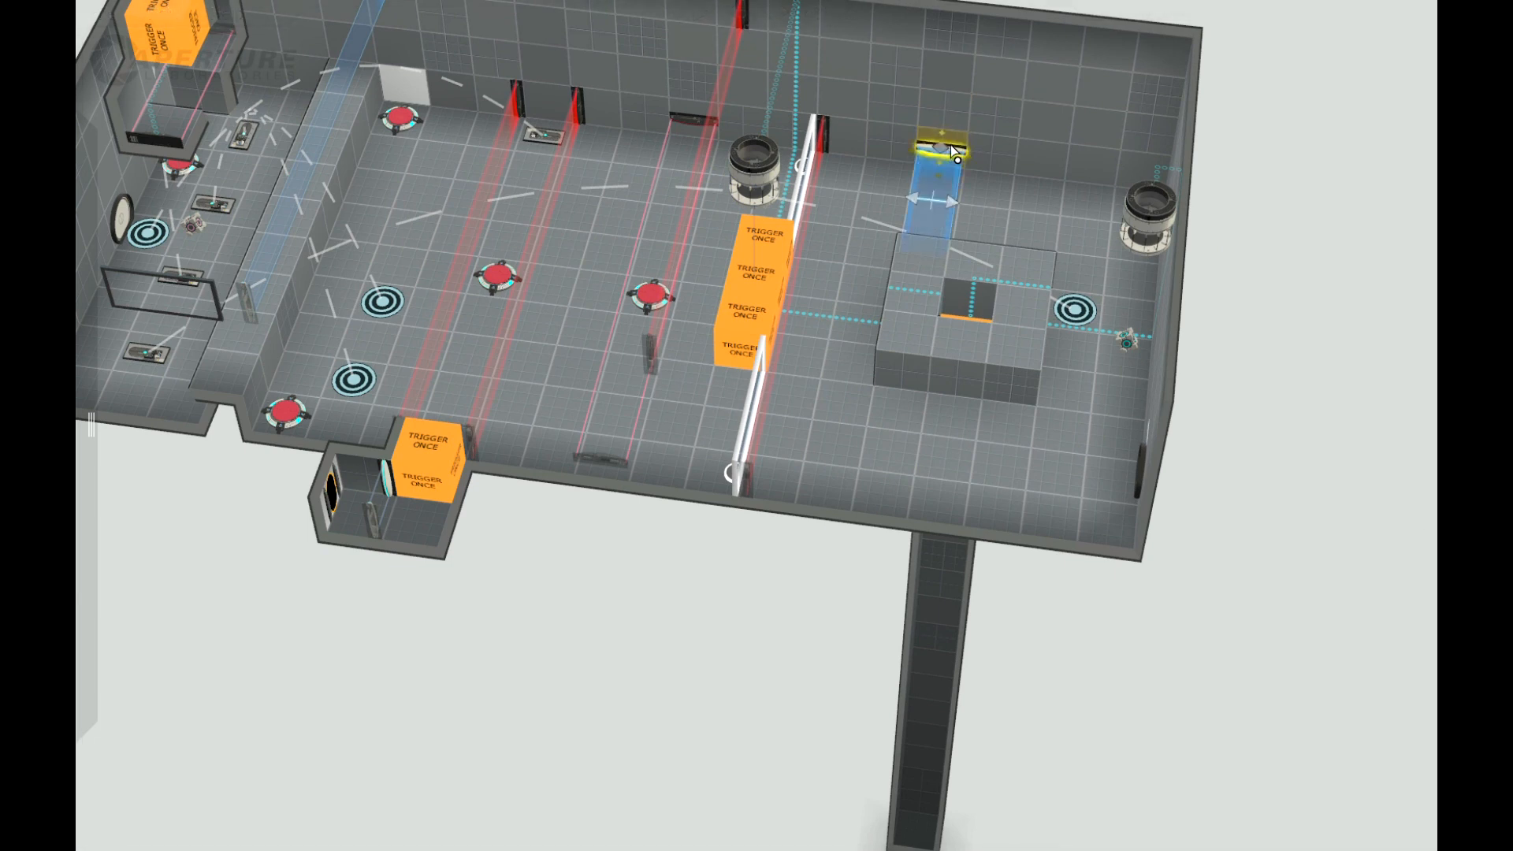
mouse_move(1302, 306)
left_mouse_down()
mouse_move(1256, 196)
mouse_move(1283, 299)
left_mouse_up()
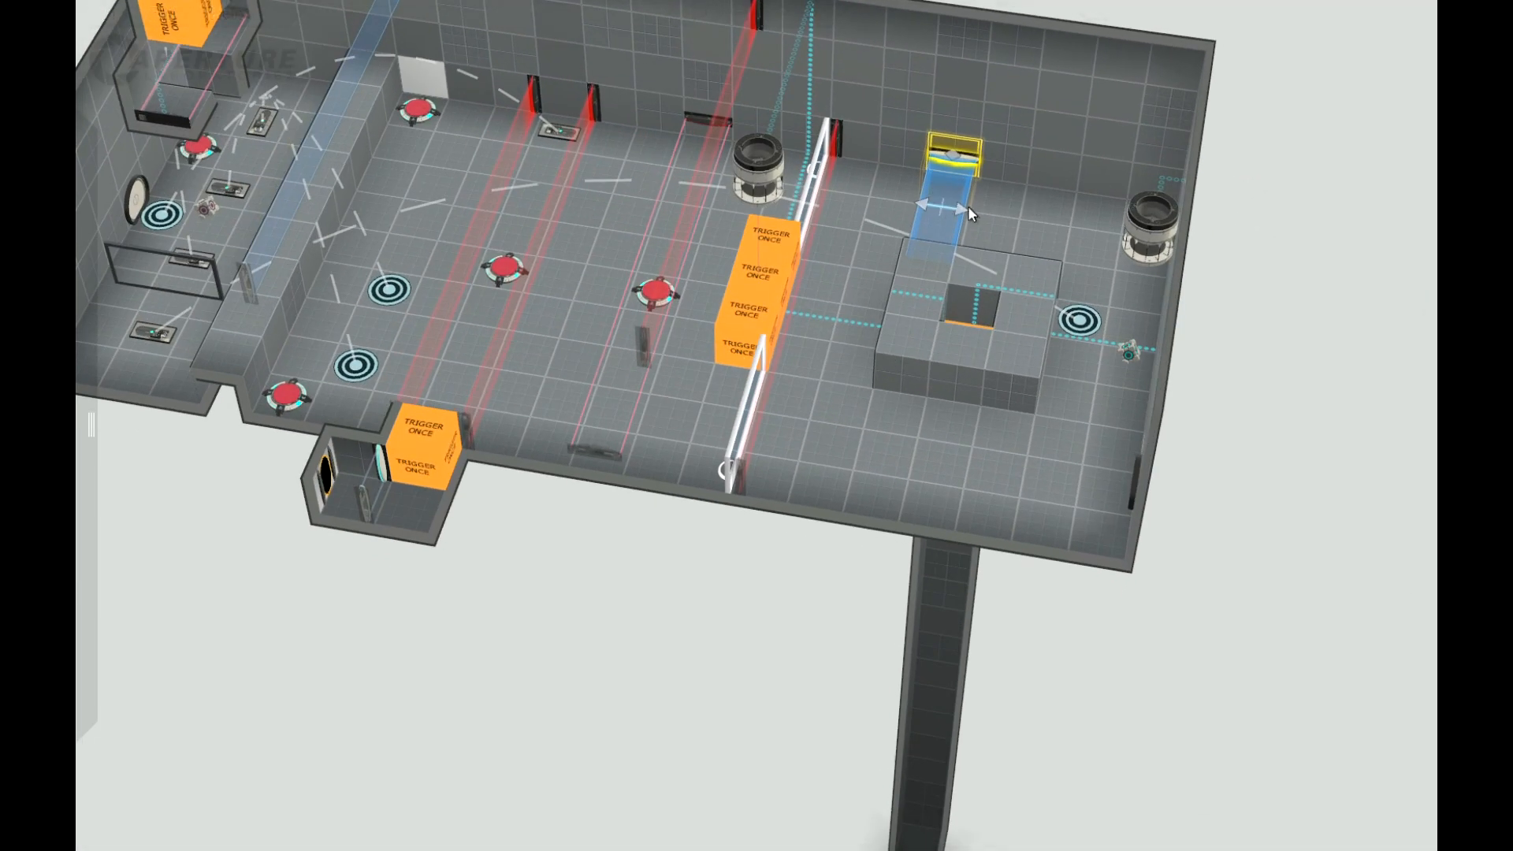
Step: Widen the flat fizzler on the long side wall to three tiles so it spans the raised block's side
left_click_drag(969, 209, 1051, 222)
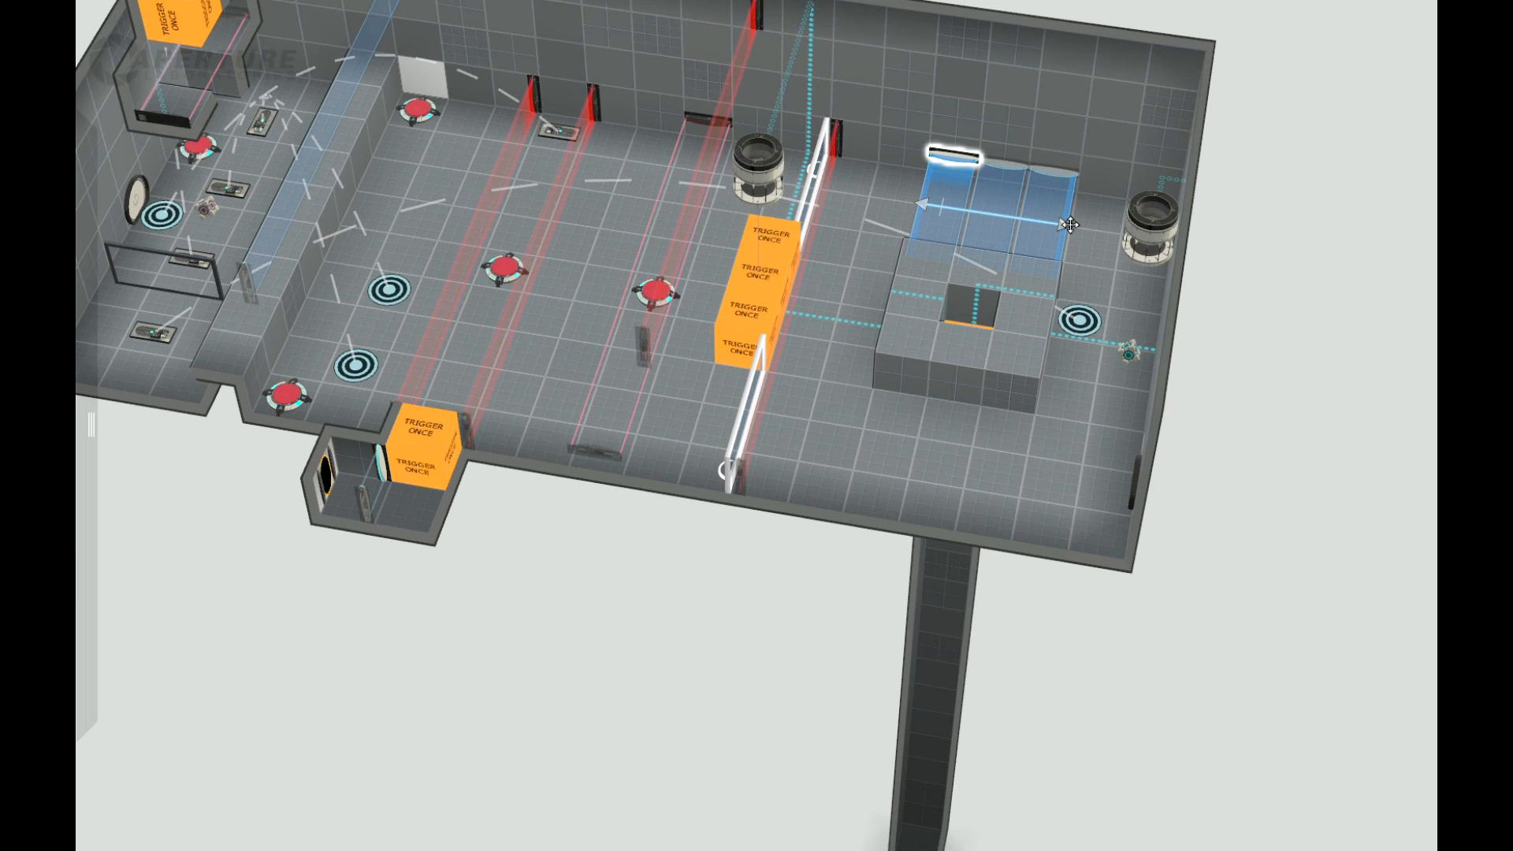
left_click_drag(1302, 463, 925, 130)
right_click_drag(926, 130, 1299, 386)
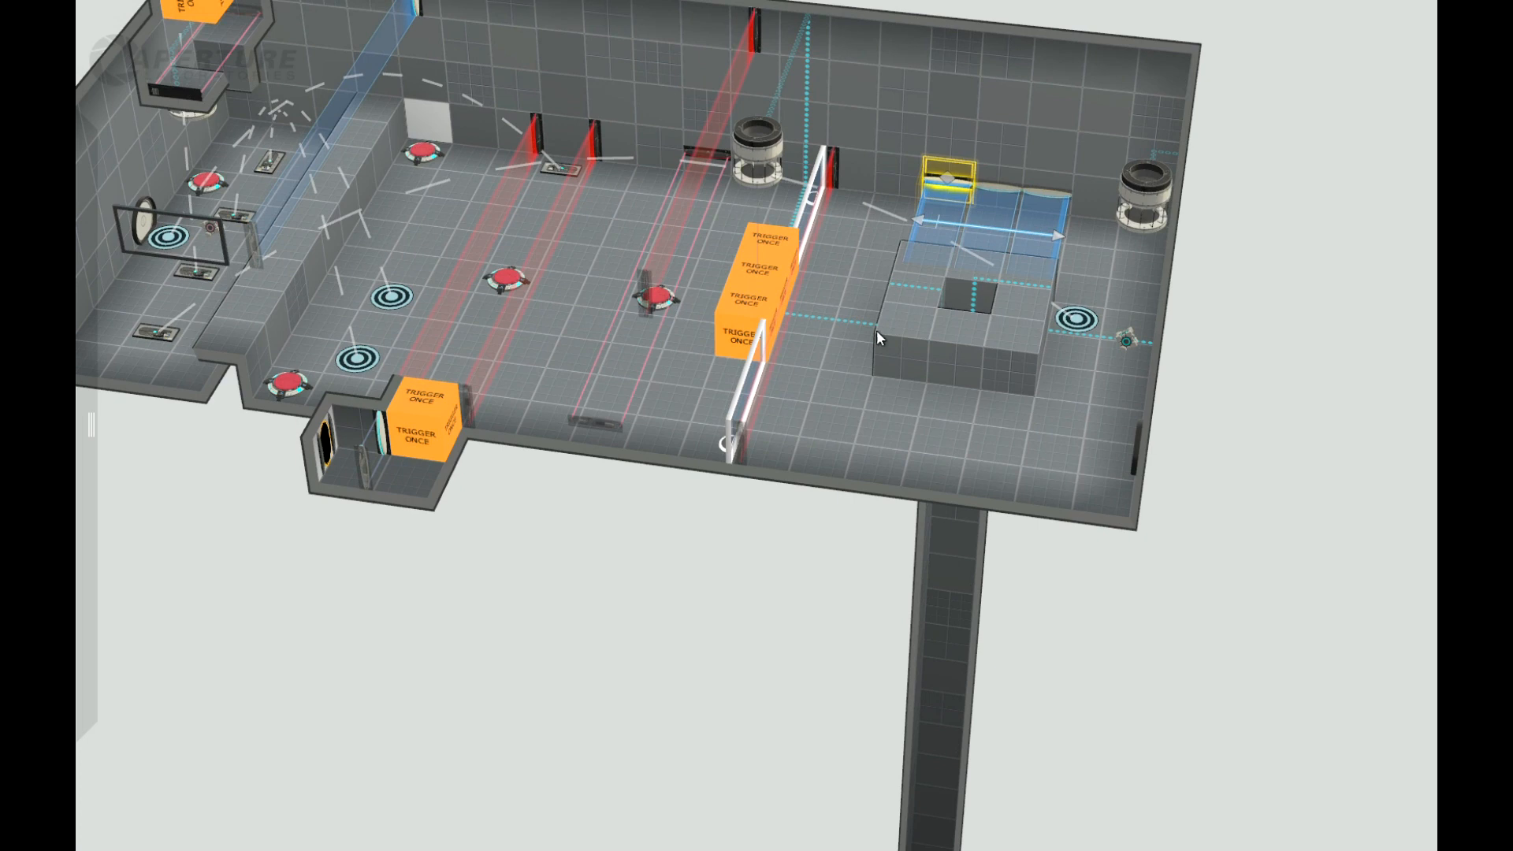
mouse_move(1264, 325)
right_mouse_down()
mouse_move(1259, 392)
mouse_move(1271, 345)
right_mouse_up()
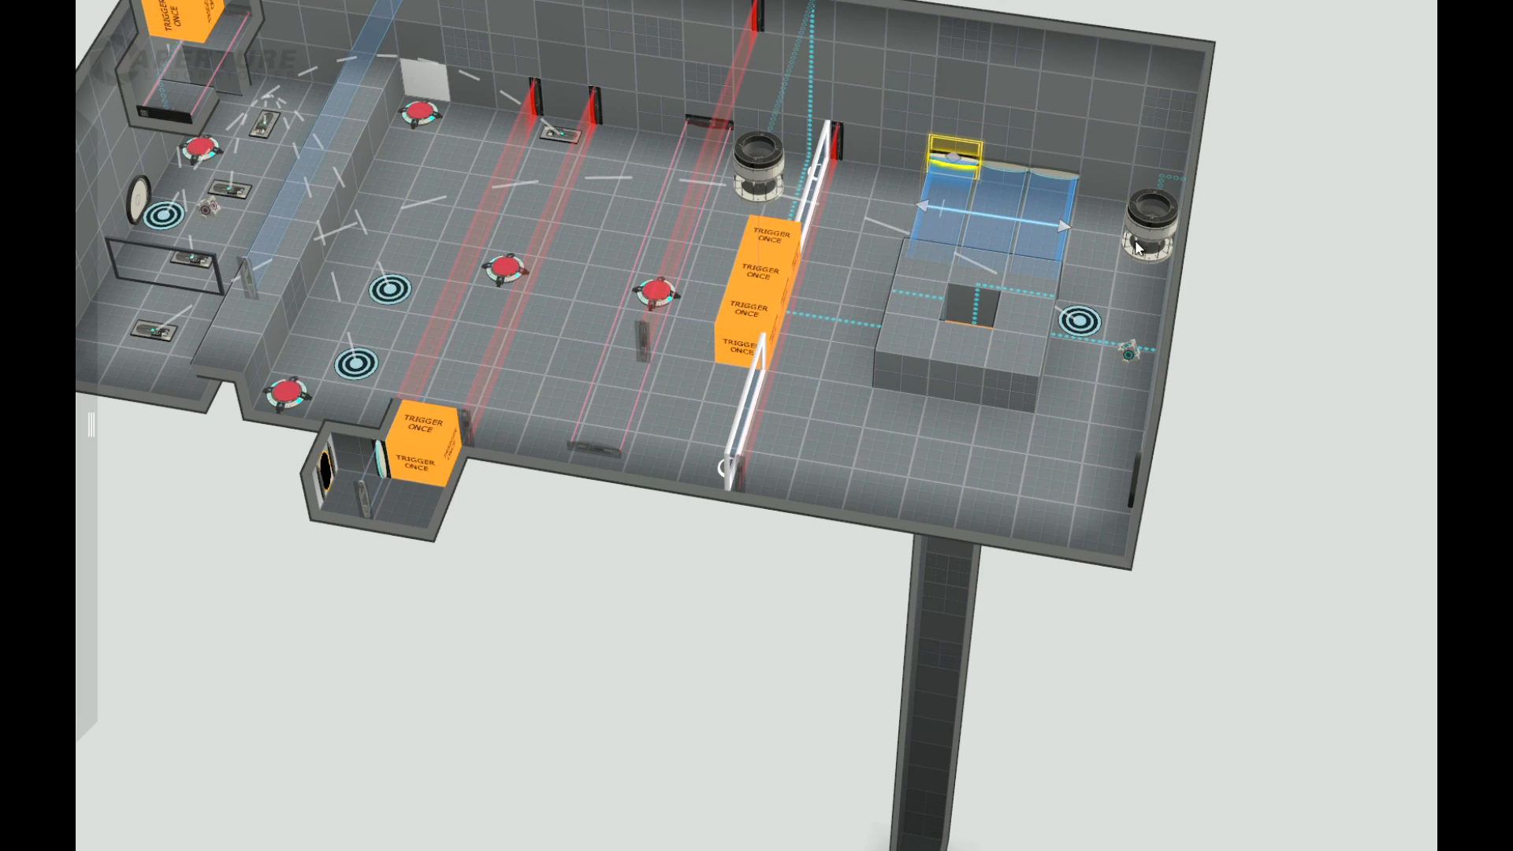
Step: Place a flat fizzler low on the opposite long wall and widen it to three tiles across the raised block
left_click_drag(1261, 310, 591, 386)
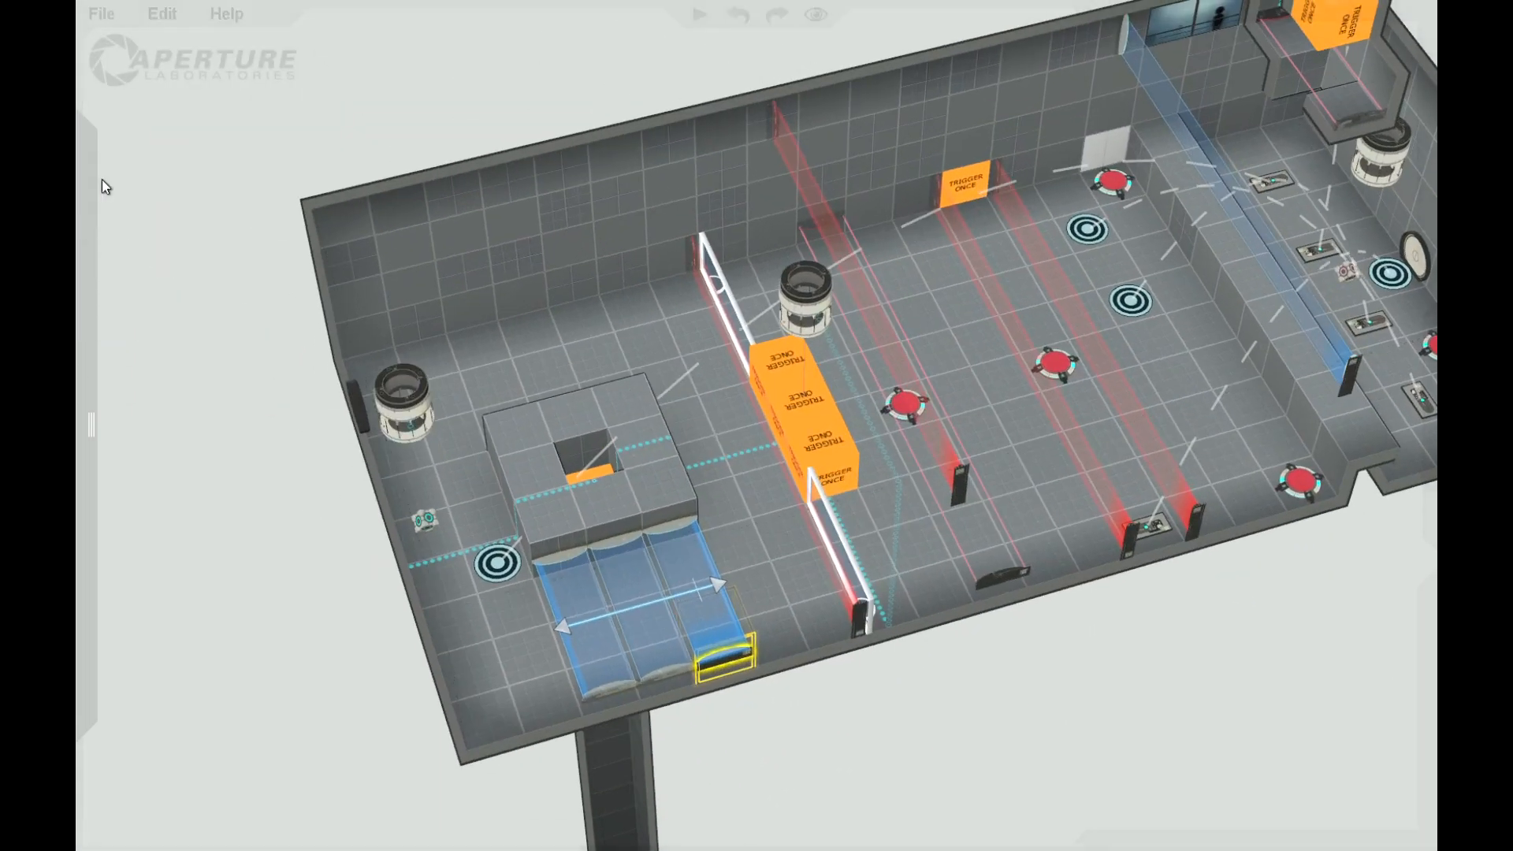
mouse_move(102, 187)
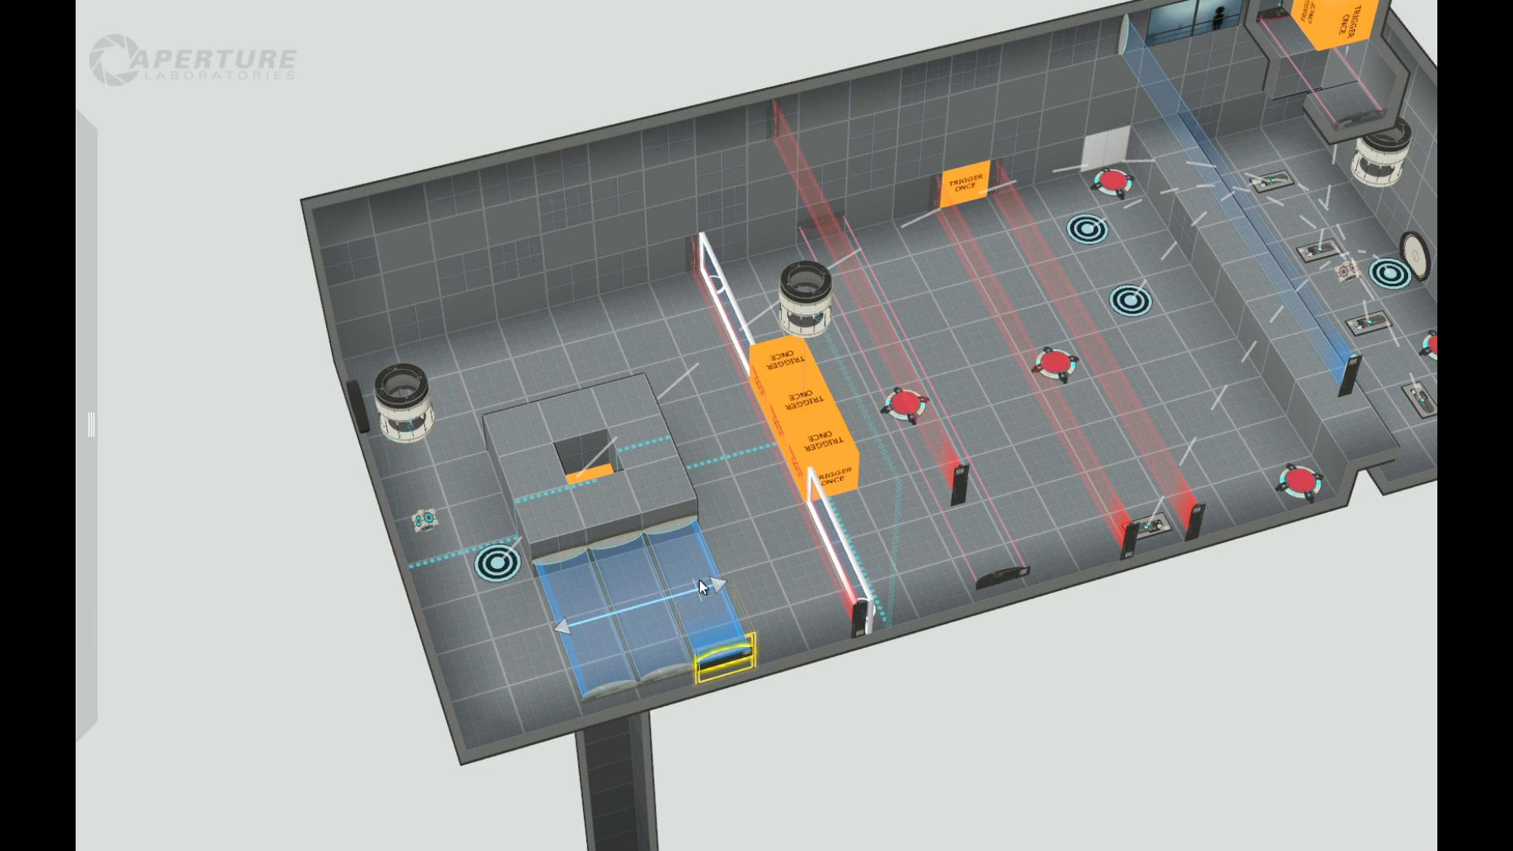
mouse_move(82, 399)
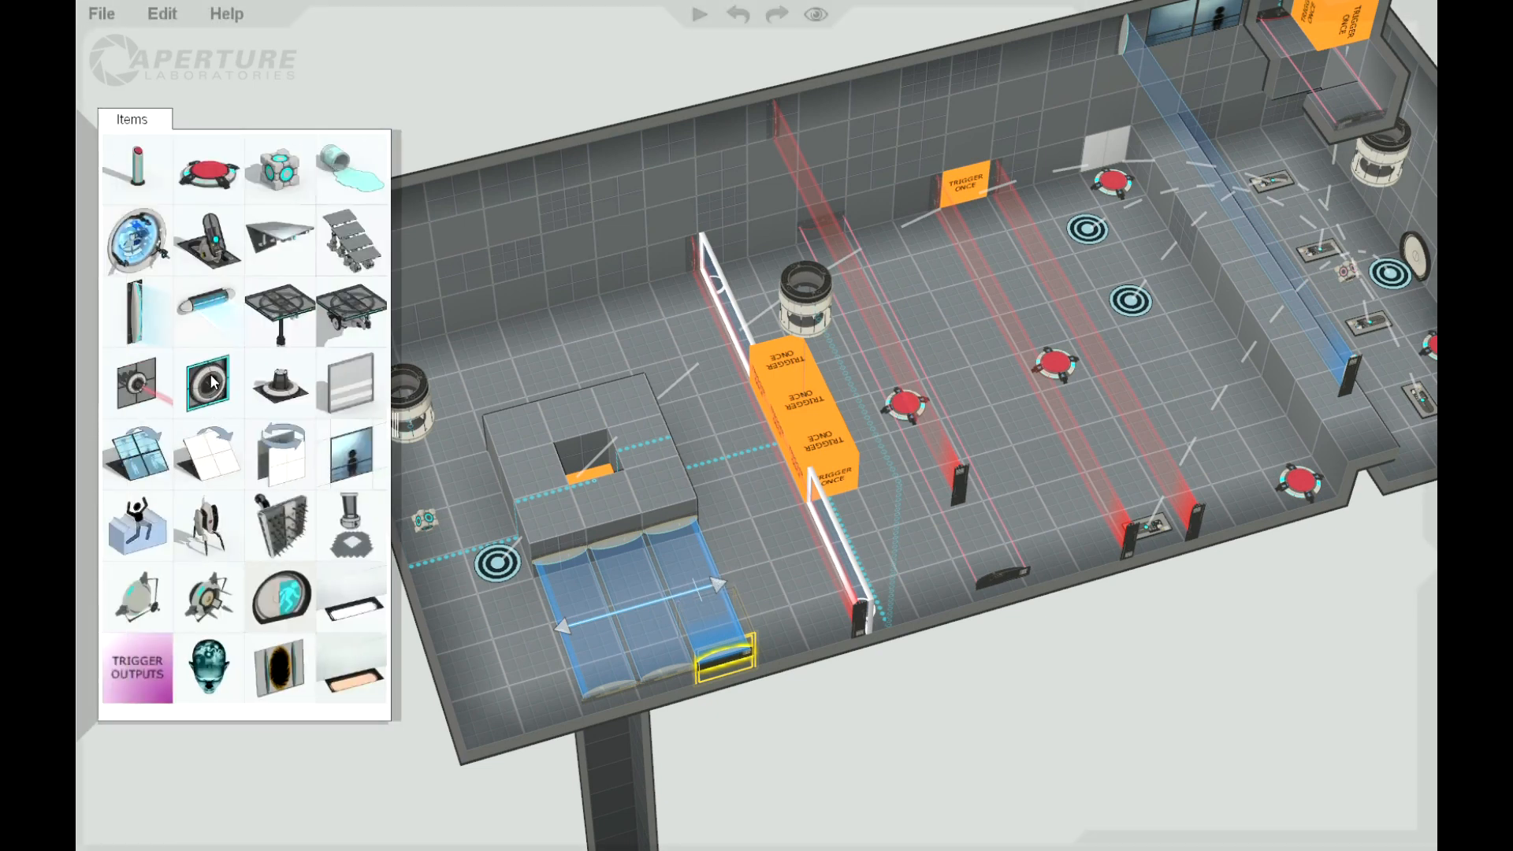
left_click_drag(207, 326, 467, 301)
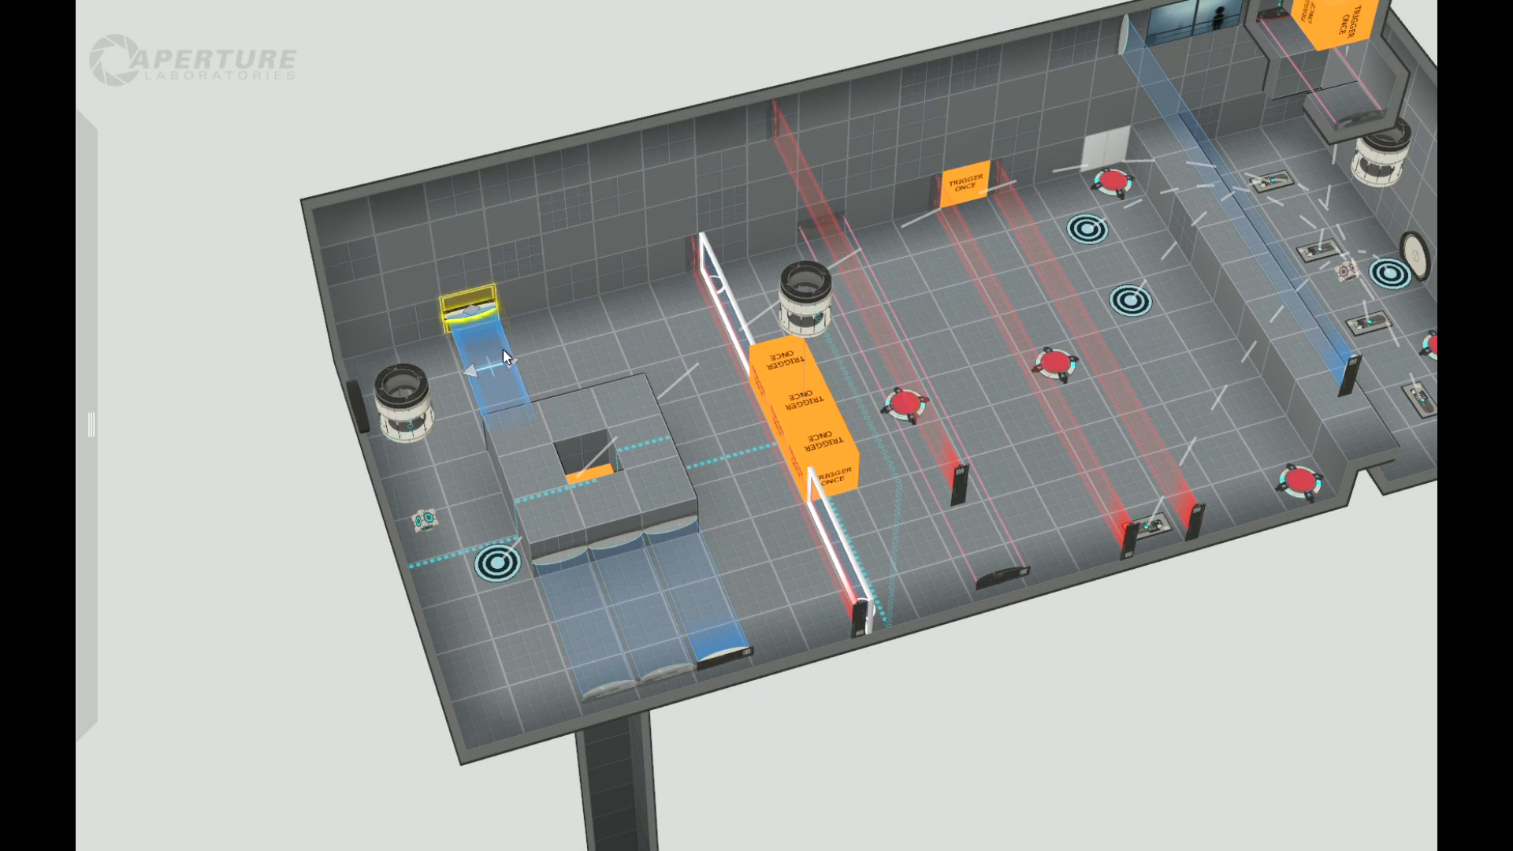
left_click_drag(511, 361, 615, 337)
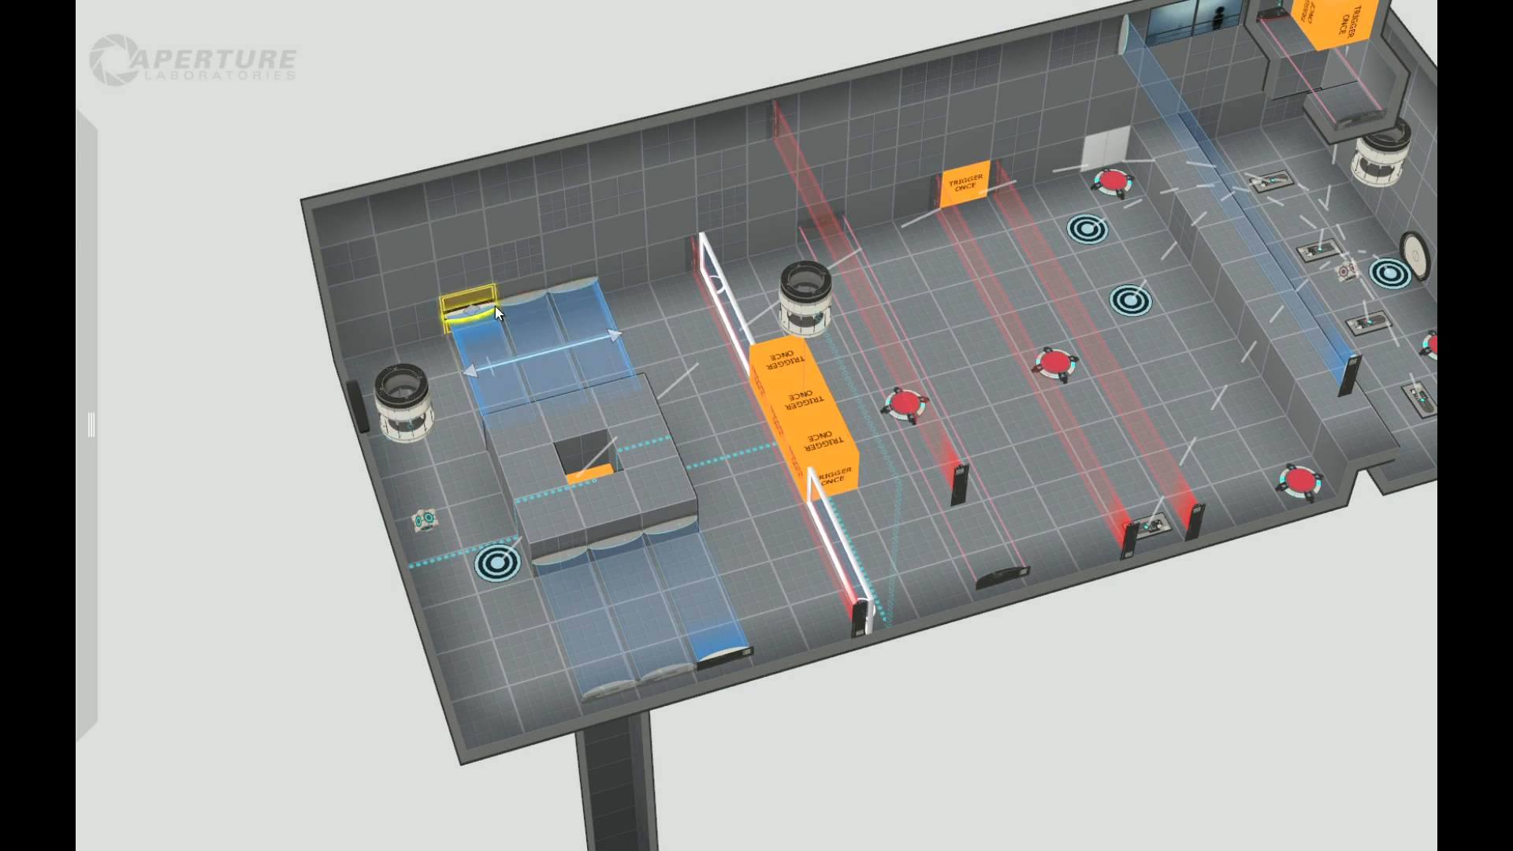
Step: Change the hazard type of the new fizzler beside the raised block to laser field
right_click(476, 313)
mouse_move(636, 391)
left_click(766, 430)
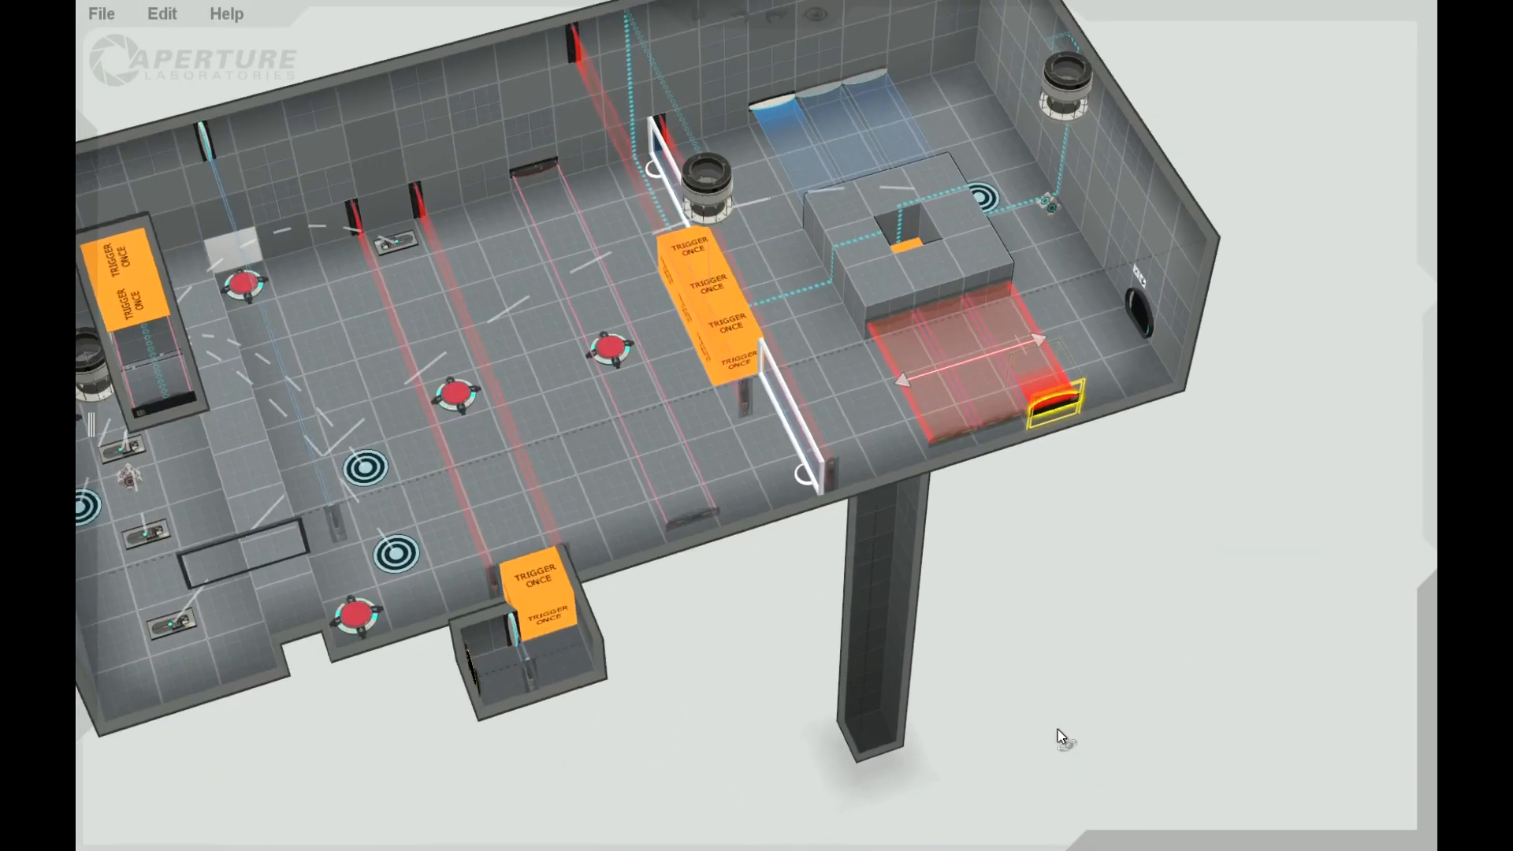
Step: Carve a short corridor two tiles long sideways from the base of the deep shaft
middle_click_drag(1058, 730, 985, 640)
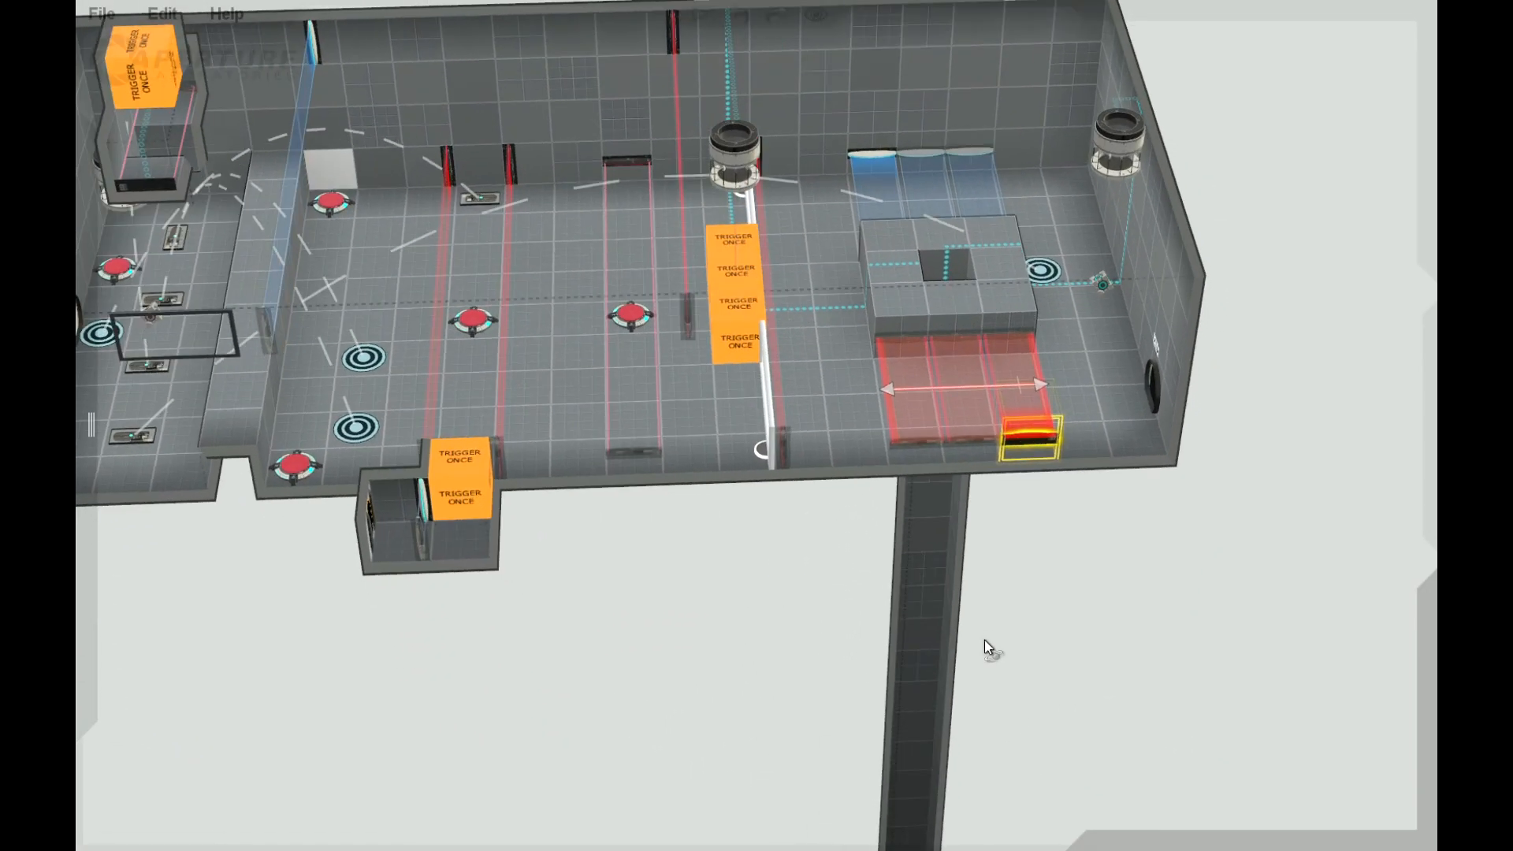
scroll(816, 643, "down", 2)
scroll(816, 642, "down", 2)
middle_click_drag(816, 643, 909, 824)
scroll(909, 823, "down", 3)
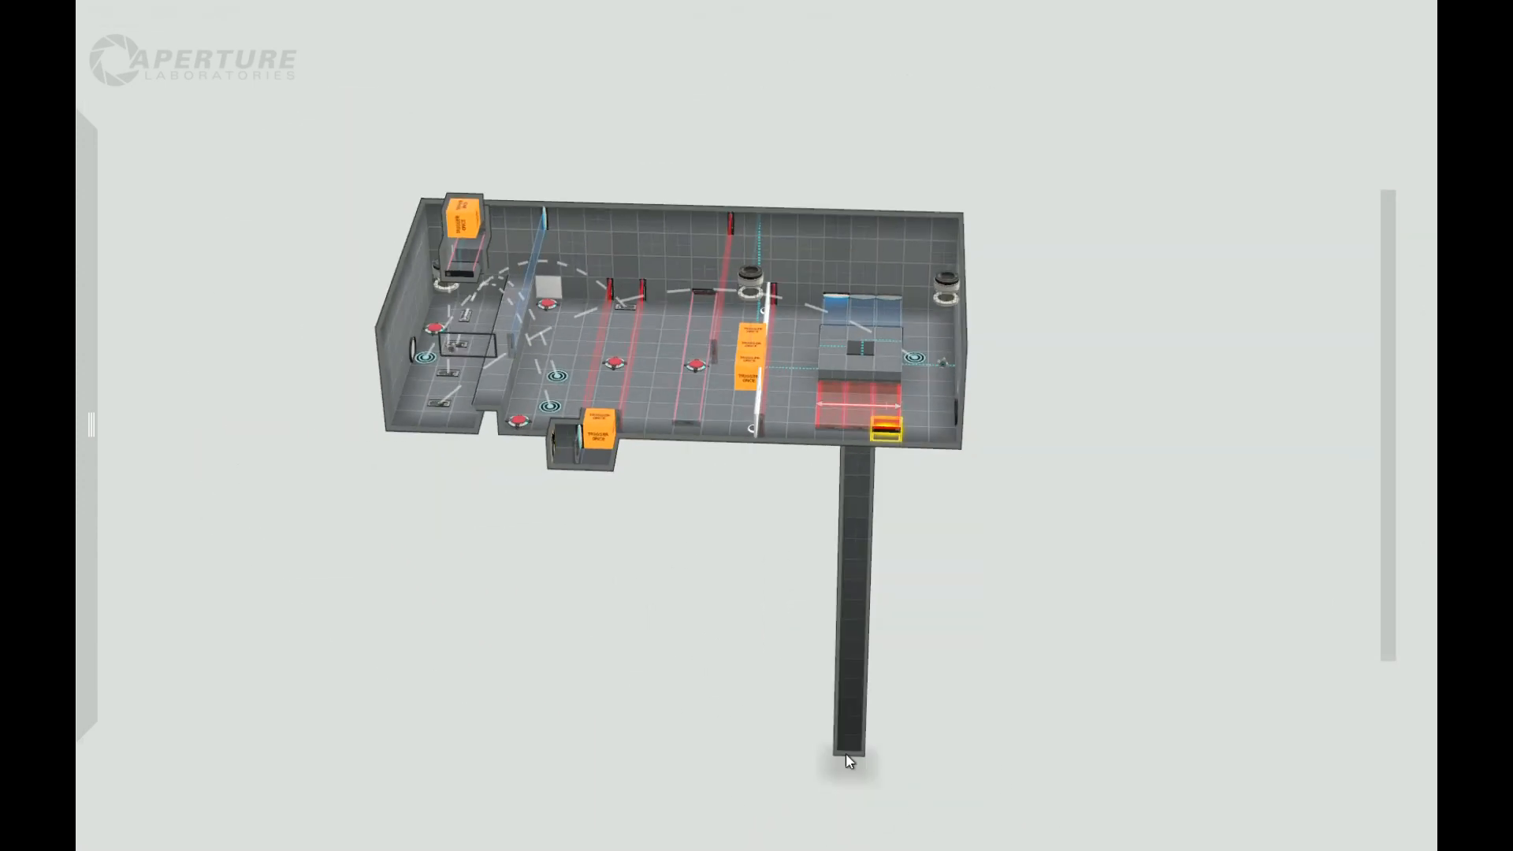
left_click_drag(845, 742, 856, 646)
middle_click_drag(788, 706, 803, 553)
scroll(803, 553, "up", 3)
left_click_drag(904, 785, 898, 714)
scroll(1021, 659, "up", 2)
middle_click_drag(1020, 660, 879, 659)
left_click(881, 654)
left_click_drag(883, 645, 792, 631)
middle_click_drag(1057, 699, 1077, 660)
Step: Place a floor button on the shaft's bottom tile and an upright fizzler in the corridor beside it
left_click(903, 638)
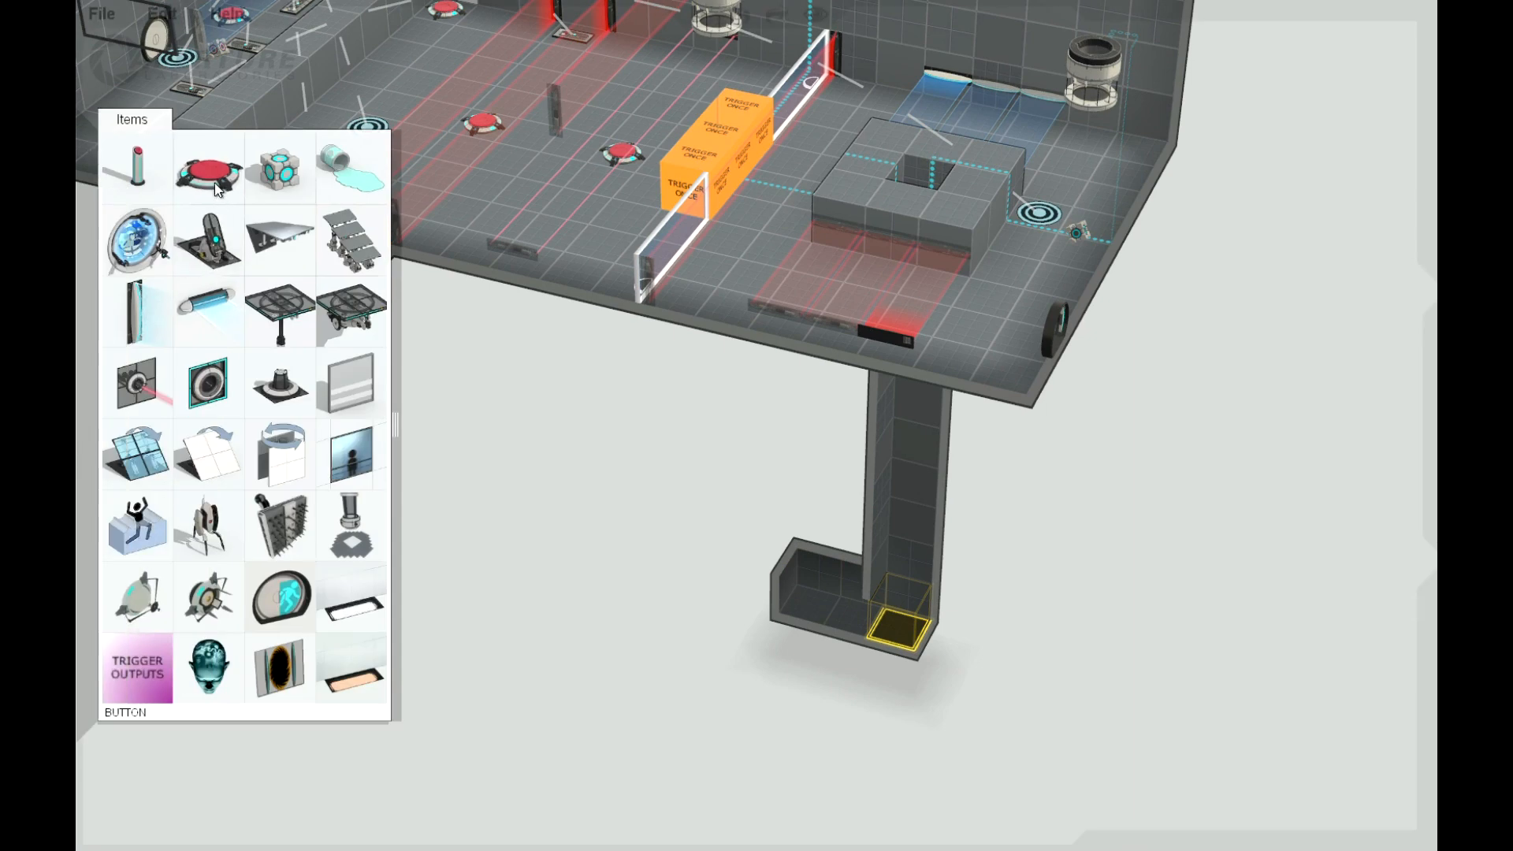
left_click_drag(217, 185, 911, 638)
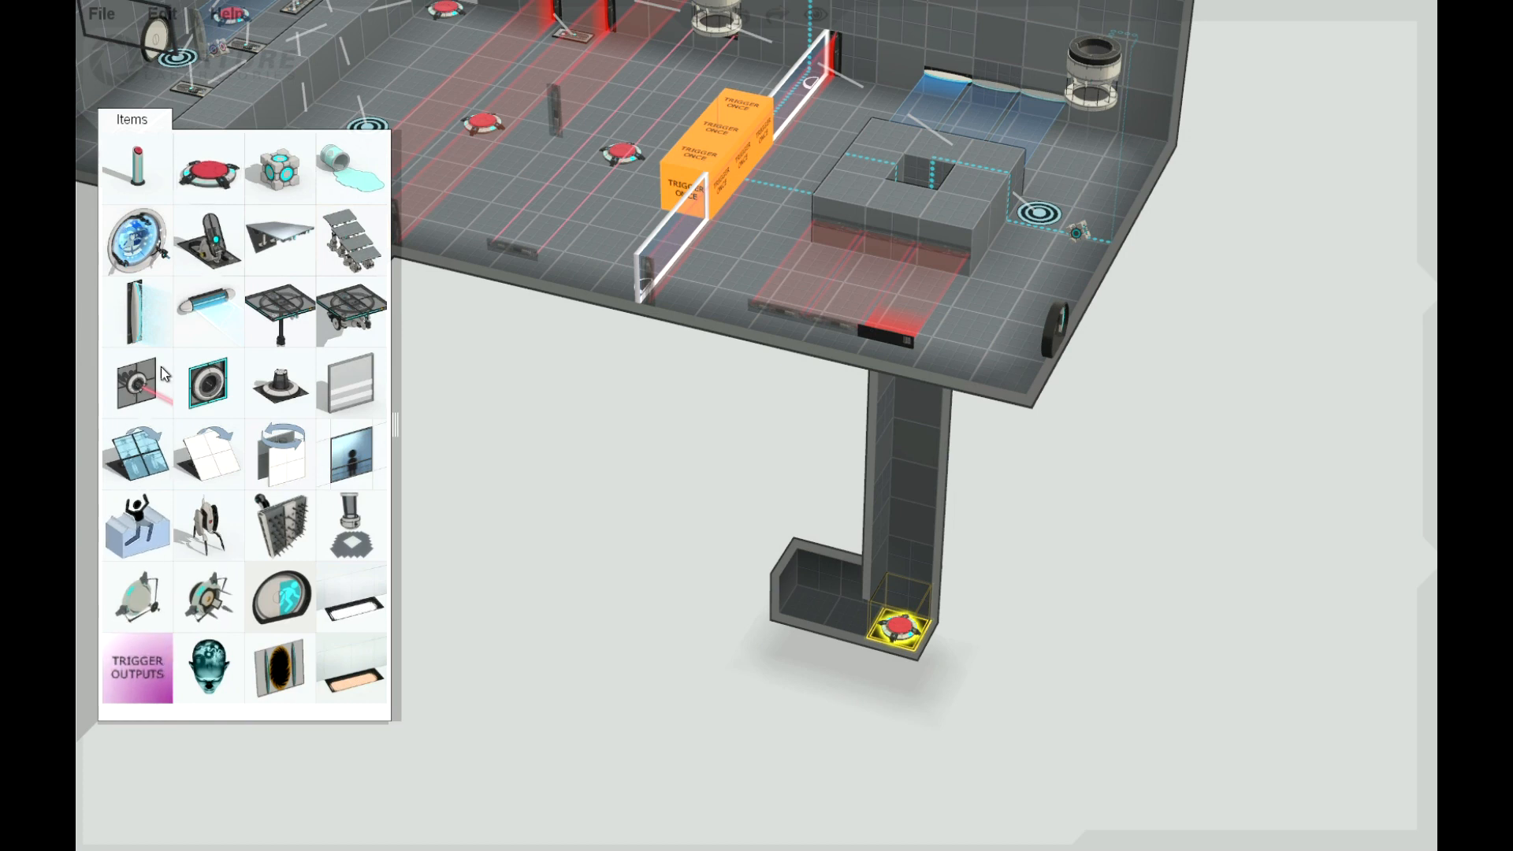
left_click_drag(207, 309, 859, 582)
scroll(801, 690, "up", 5)
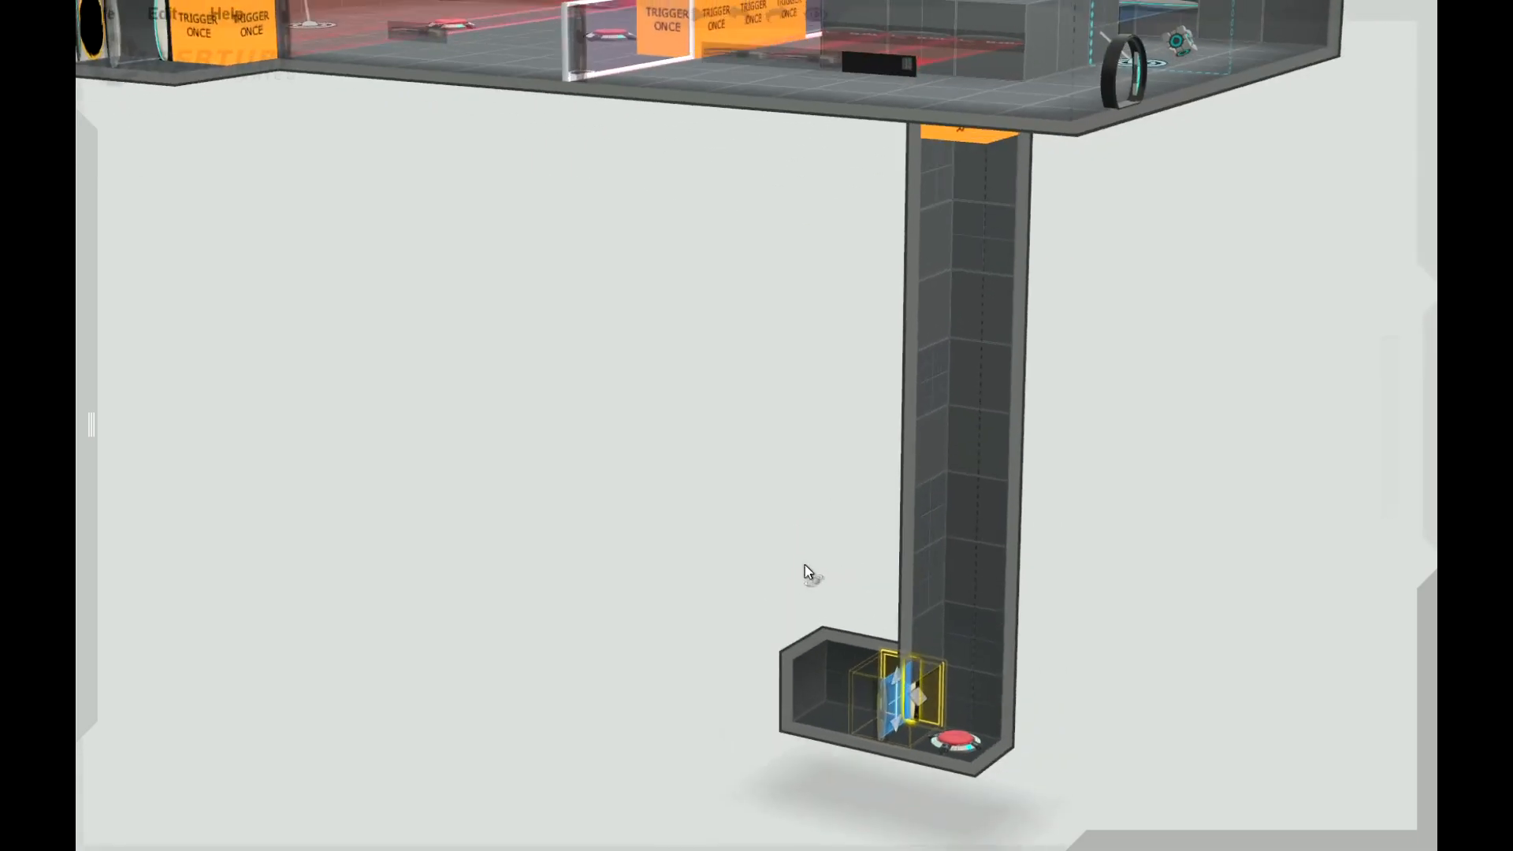
scroll(851, 646, "down", 2)
scroll(851, 646, "down", 3)
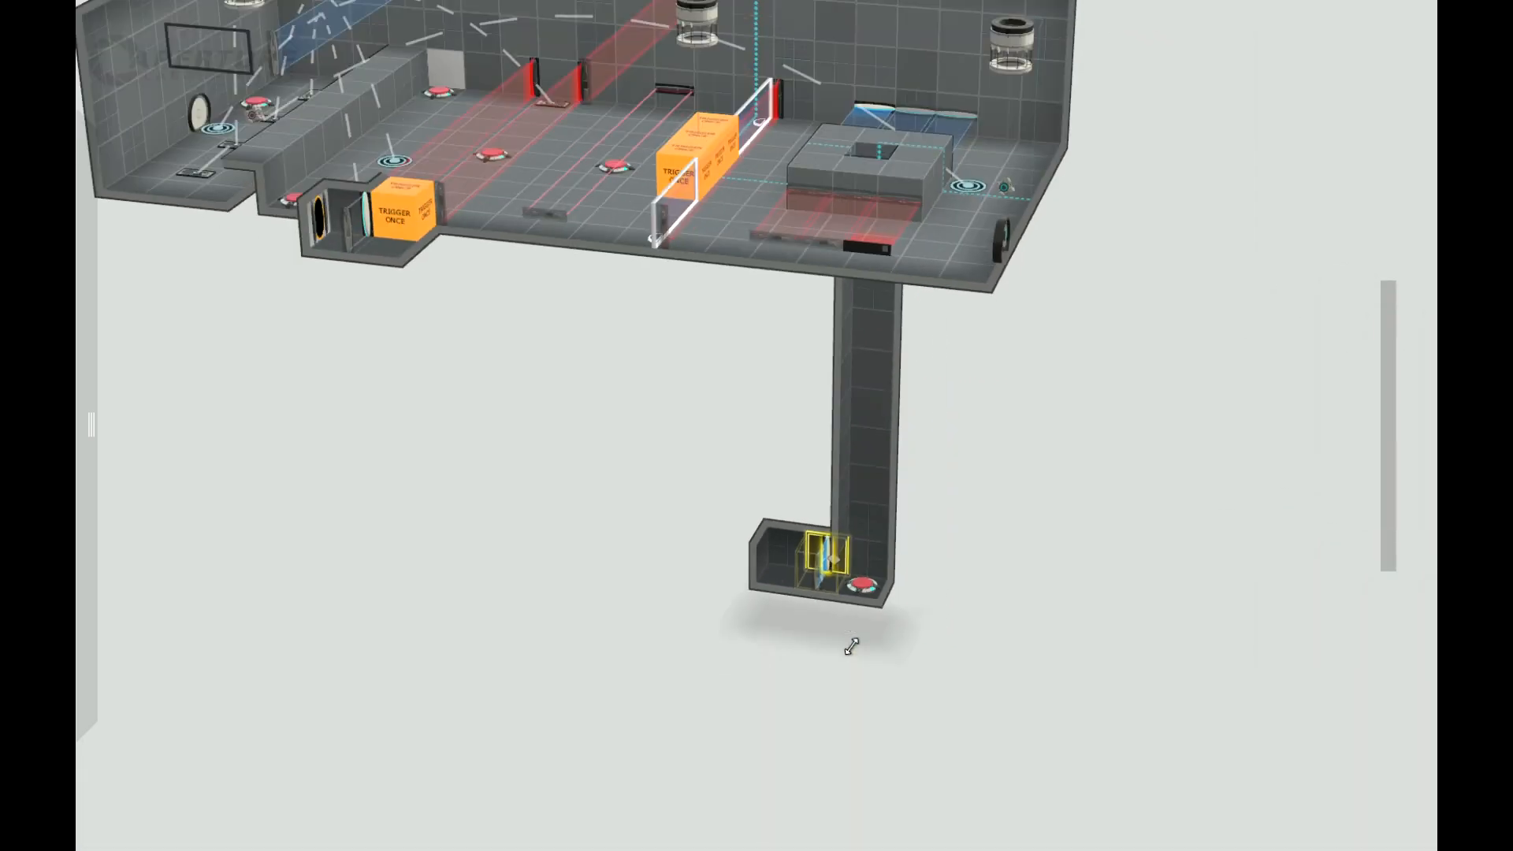
Step: Change the corridor fizzler's hazard type to laser field and shift it to the tile edge next to the floor button
middle_click_drag(962, 494, 974, 444)
scroll(962, 605, "up", 3)
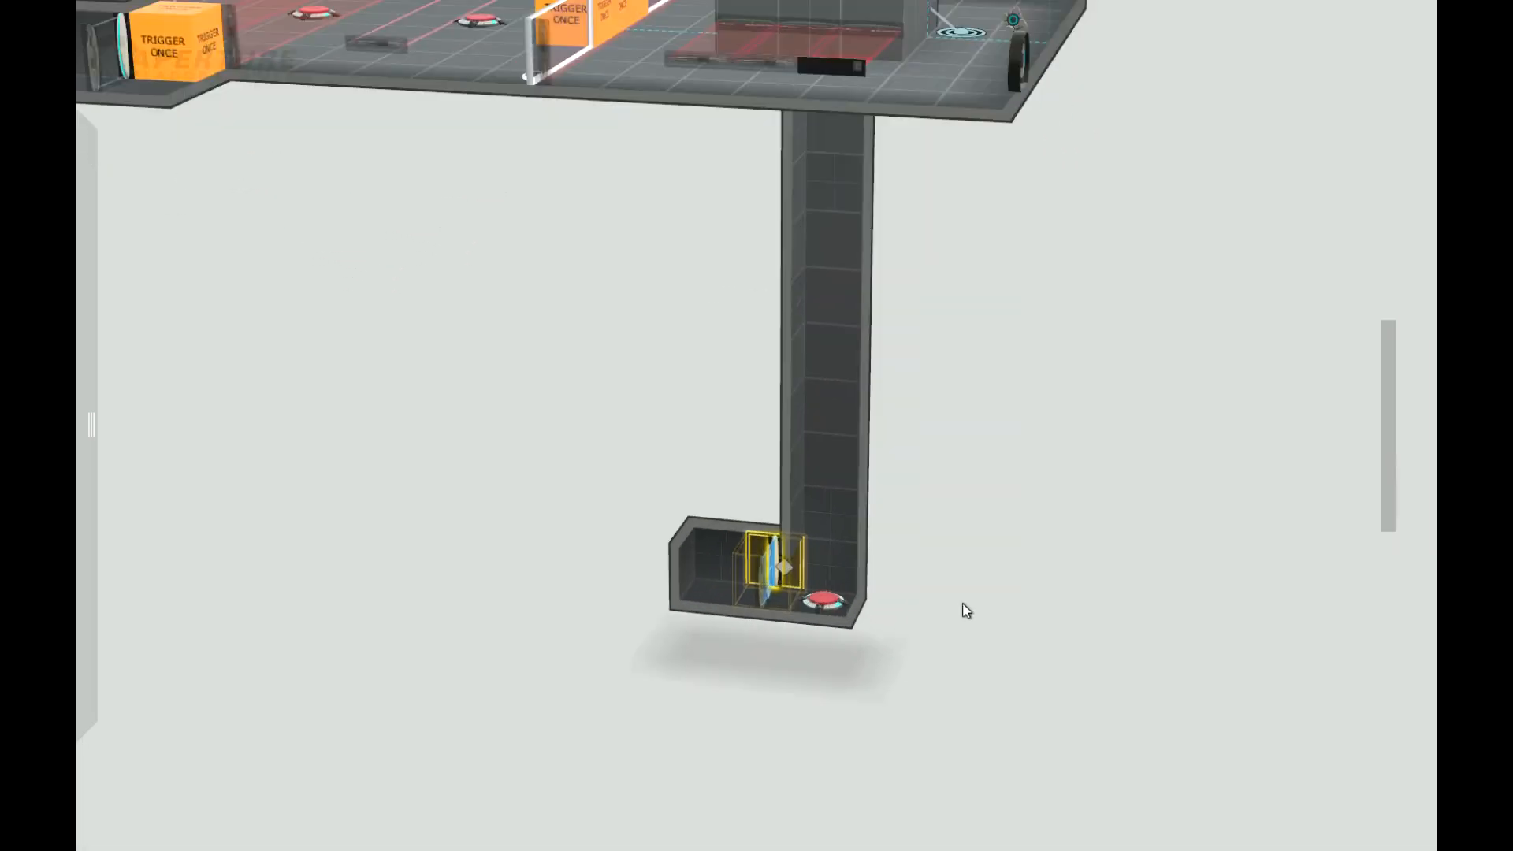
middle_click_drag(722, 697, 801, 691)
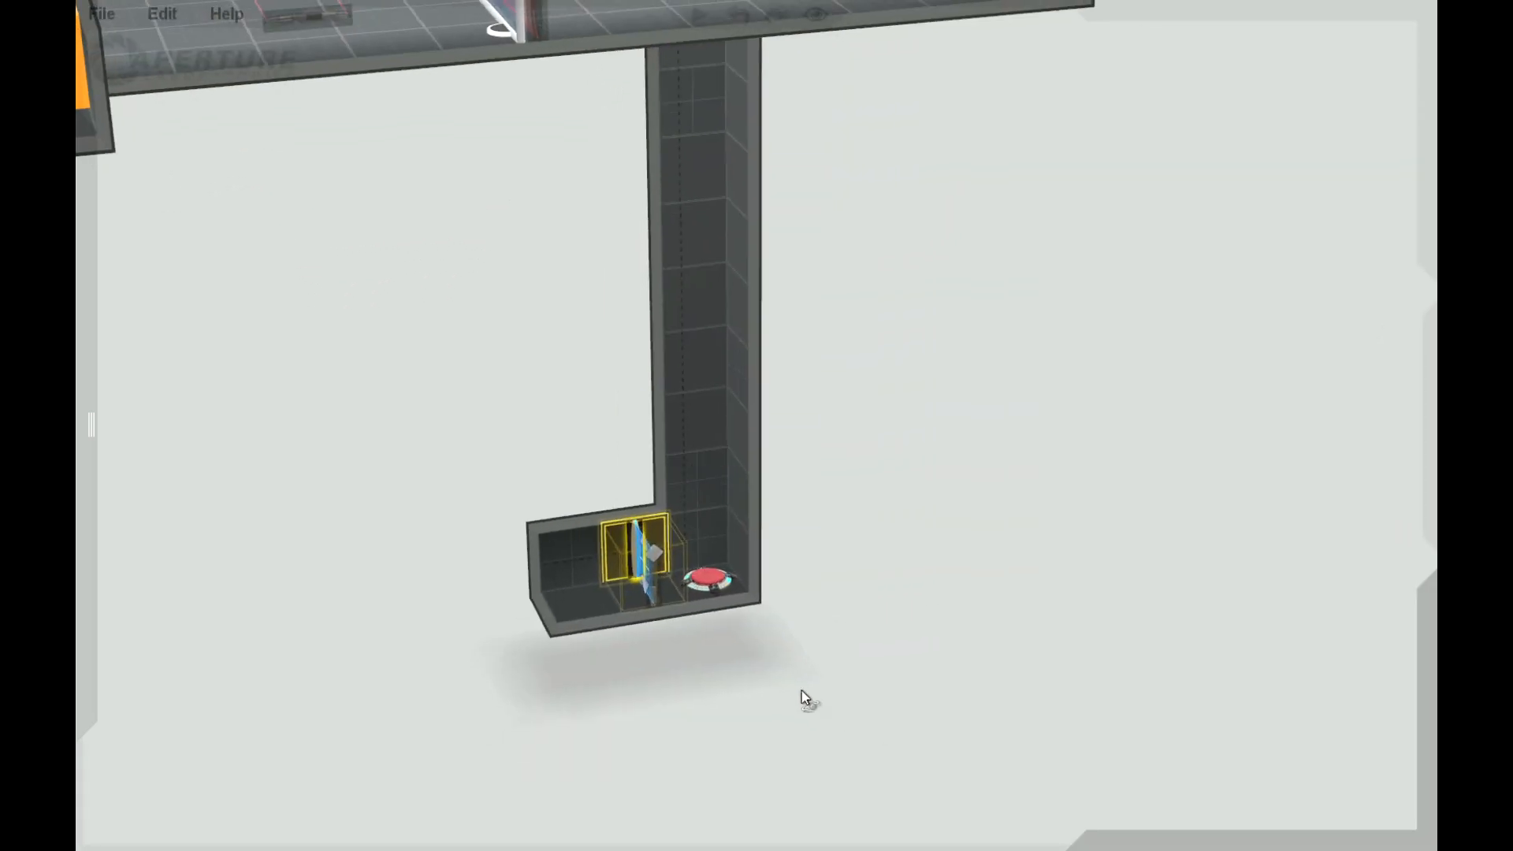
right_click(635, 541)
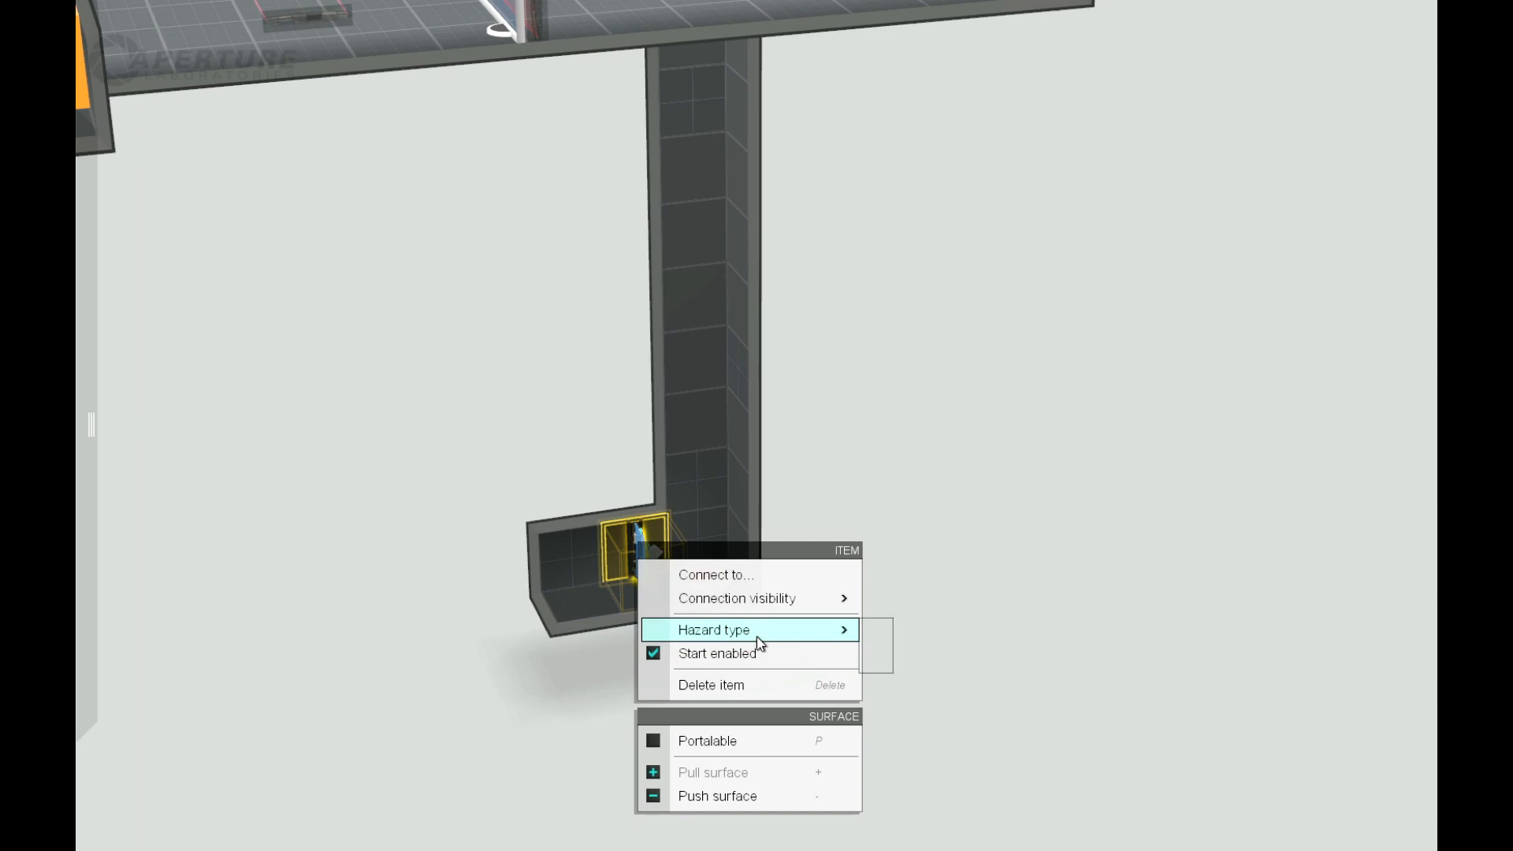
mouse_move(843, 641)
left_click(889, 659)
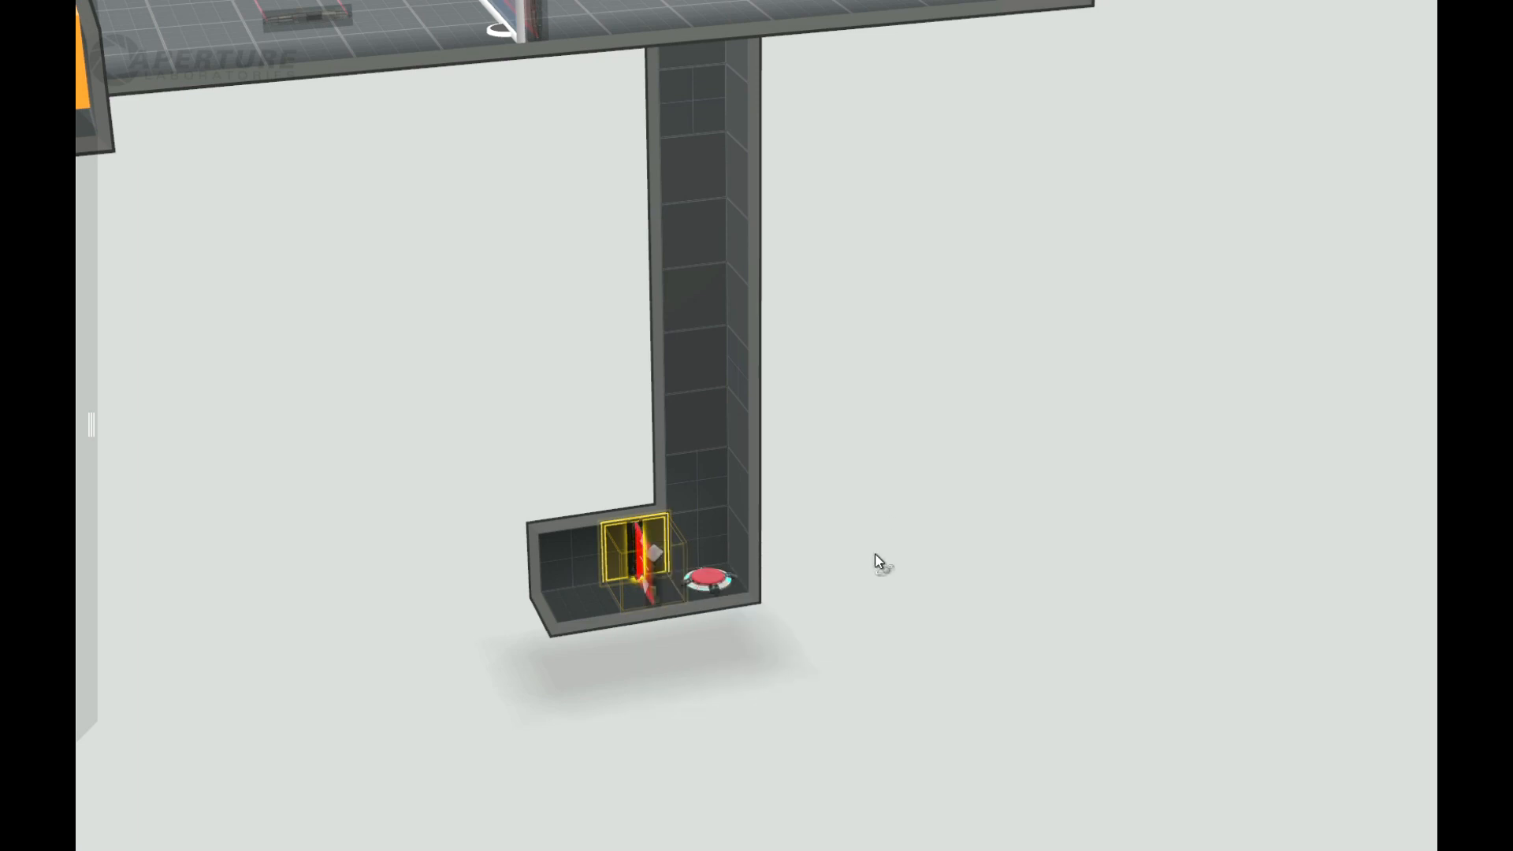
middle_click_drag(876, 552, 852, 524)
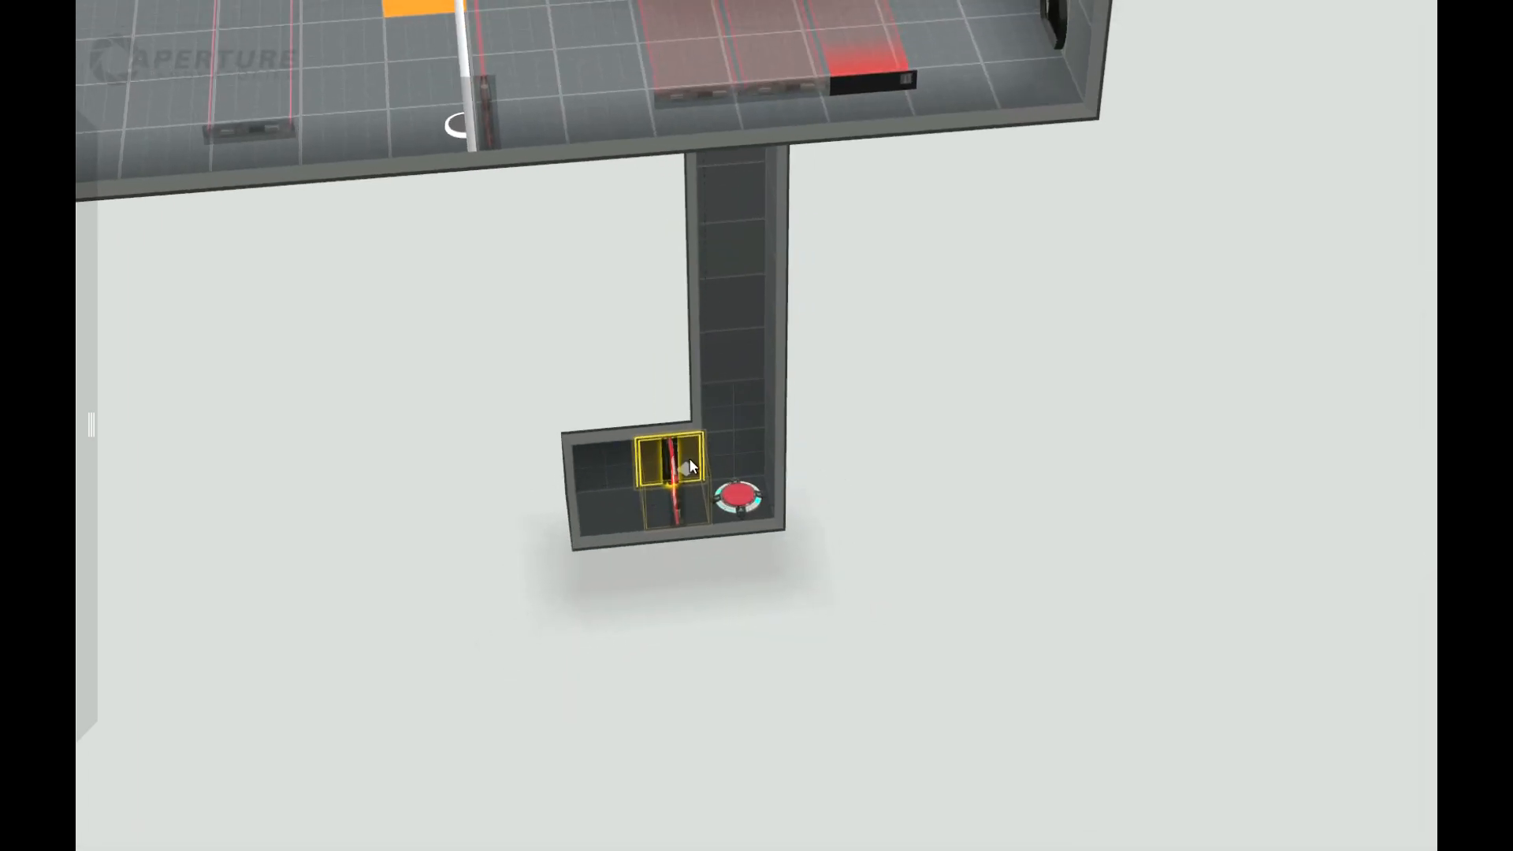
left_click_drag(685, 471, 701, 473)
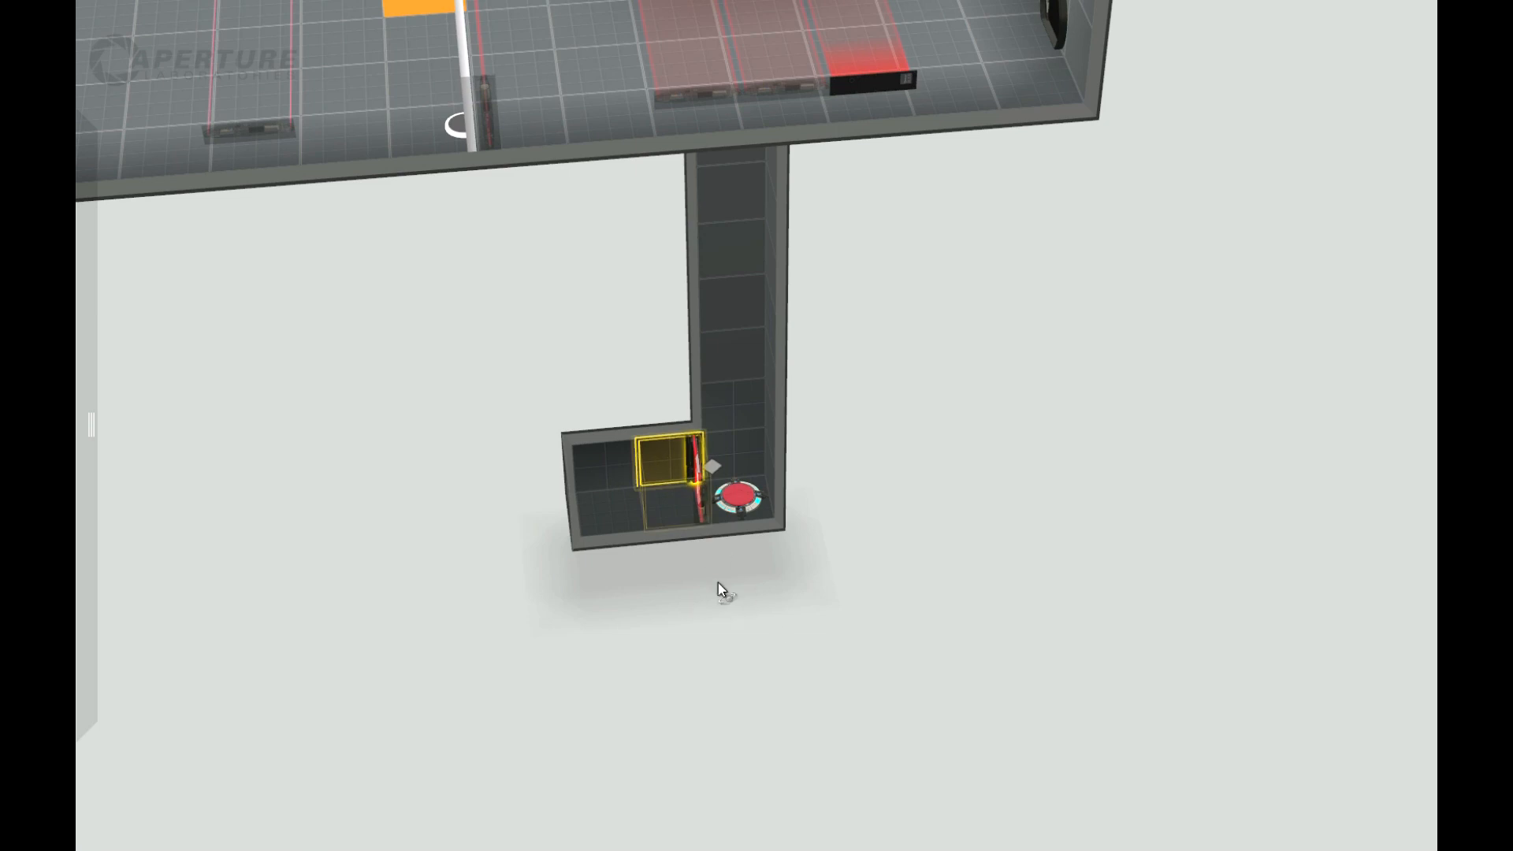
left_click_drag(717, 583, 739, 526)
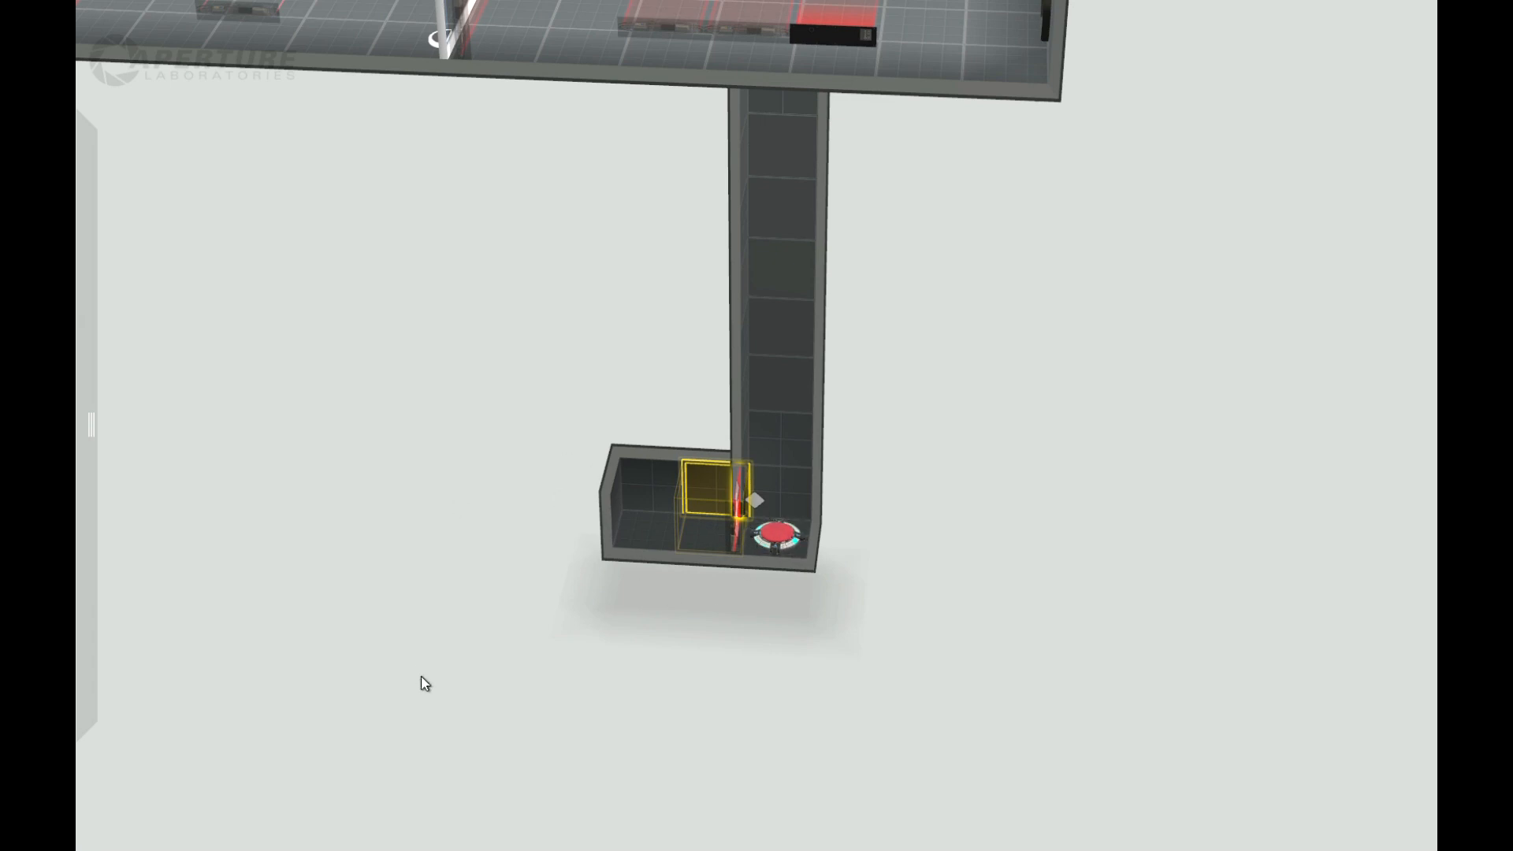
scroll(410, 410, "down", 3)
scroll(377, 88, "up", 2)
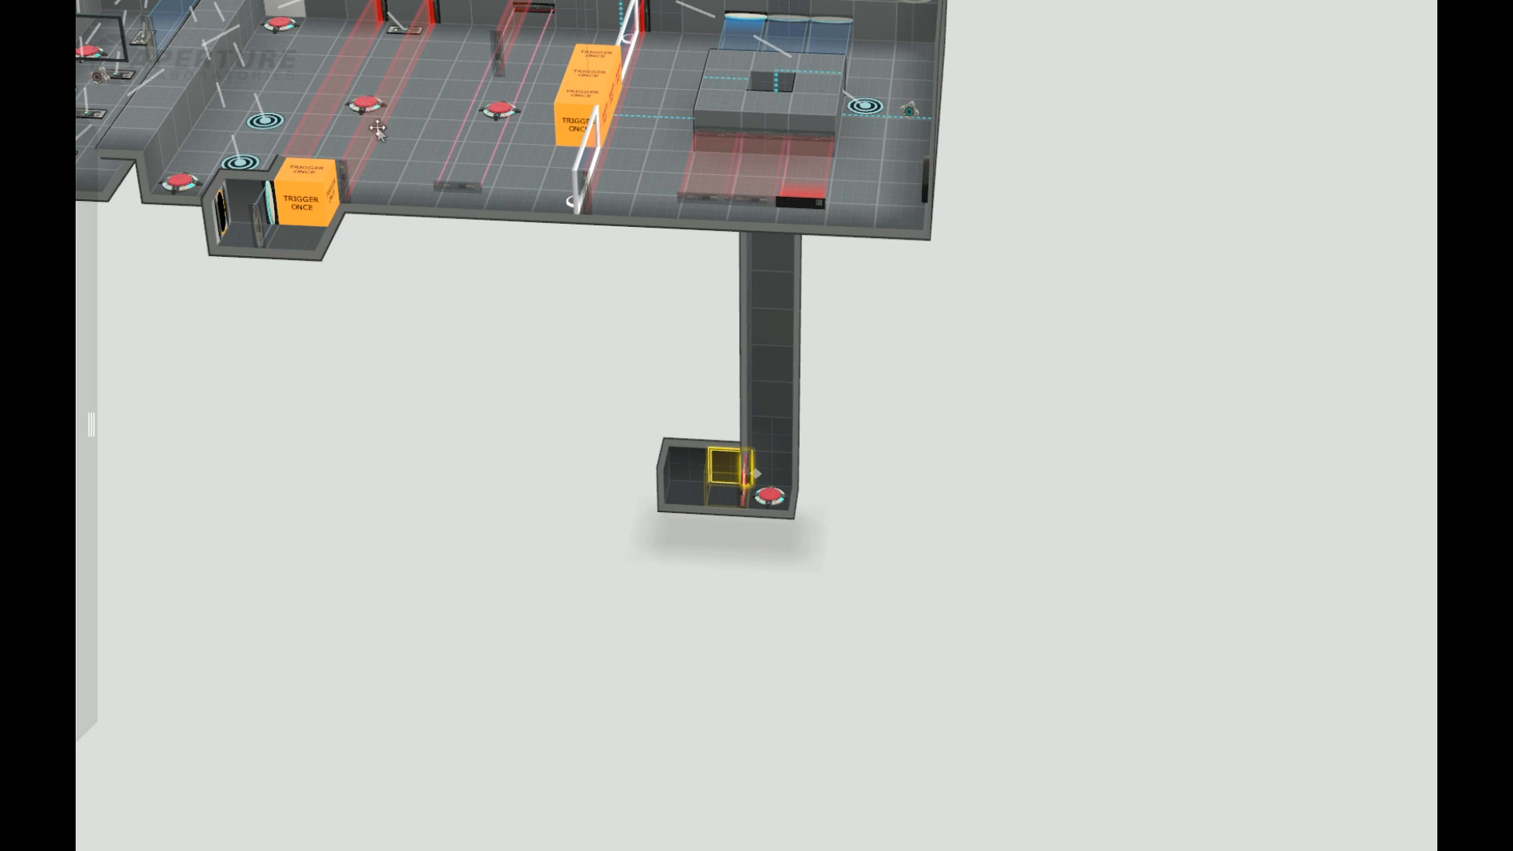
scroll(557, 490, "down", 3)
scroll(944, 466, "up", 3)
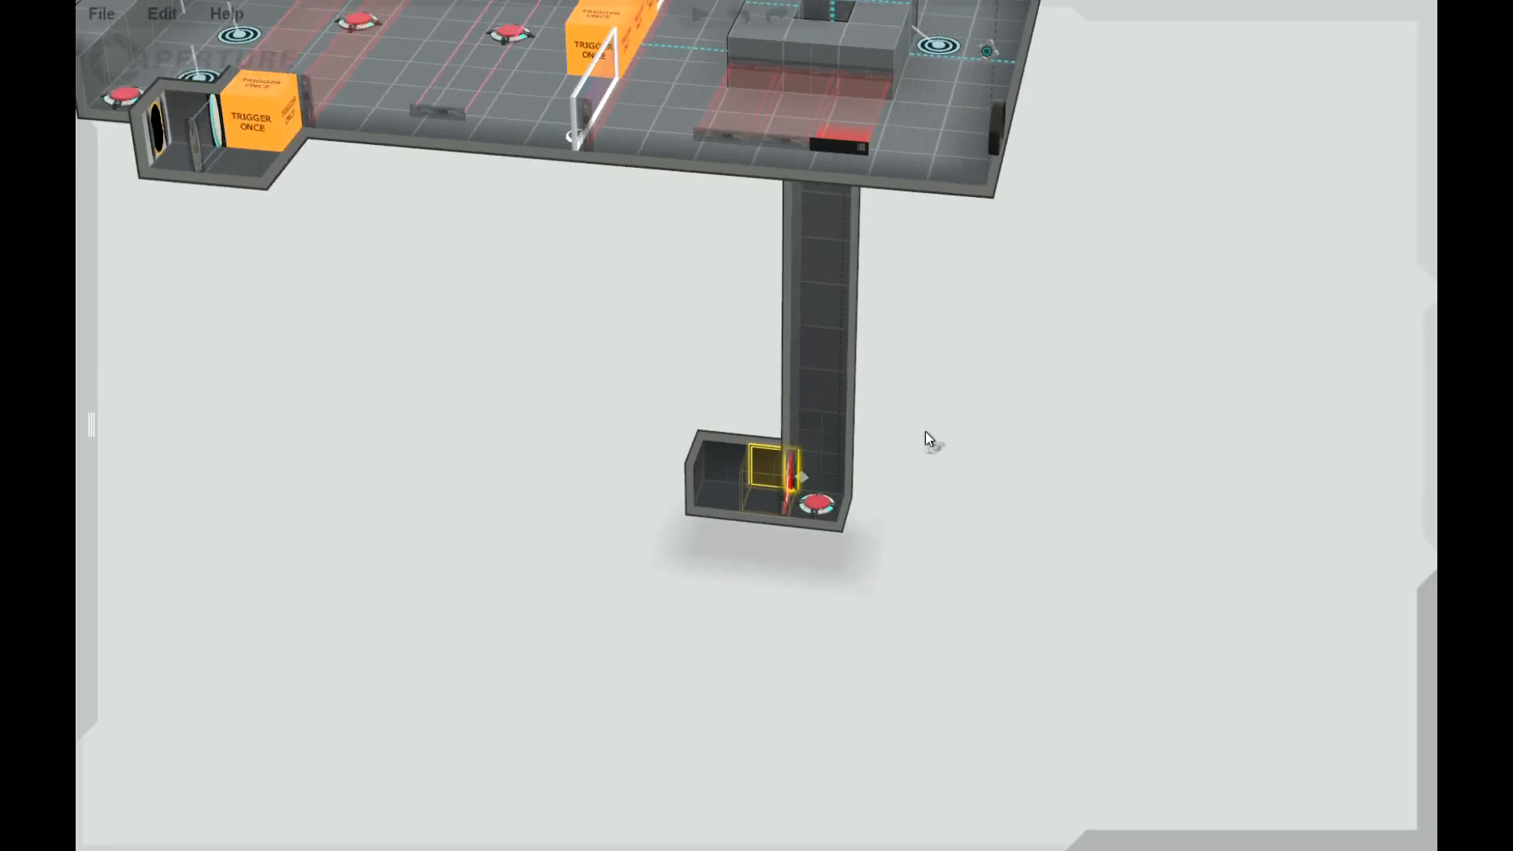
scroll(938, 516, "down", 1)
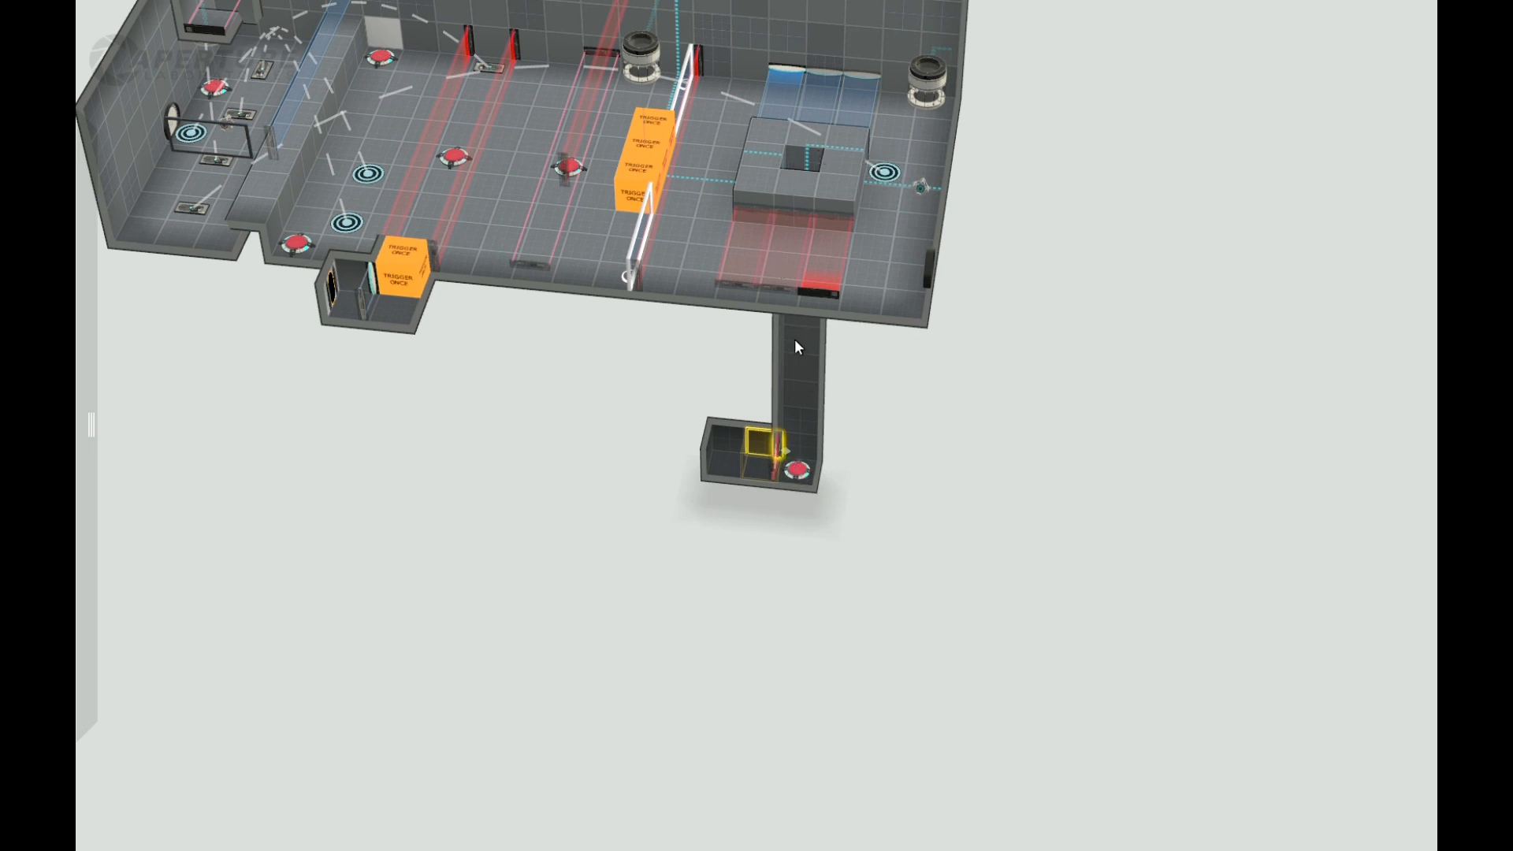
middle_click_drag(848, 388, 936, 33)
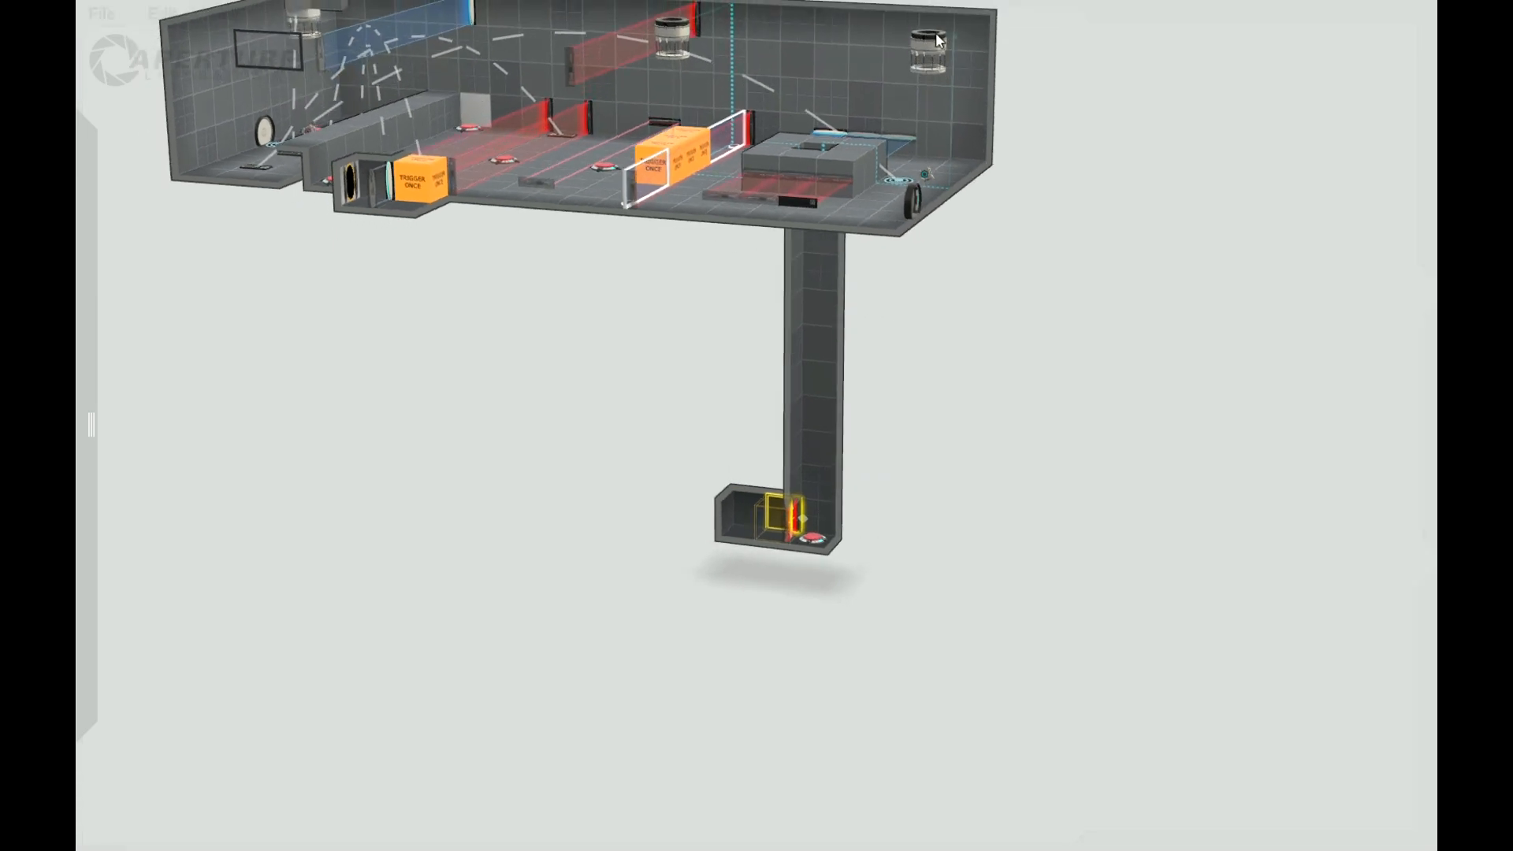
middle_click_drag(941, 516, 836, 514)
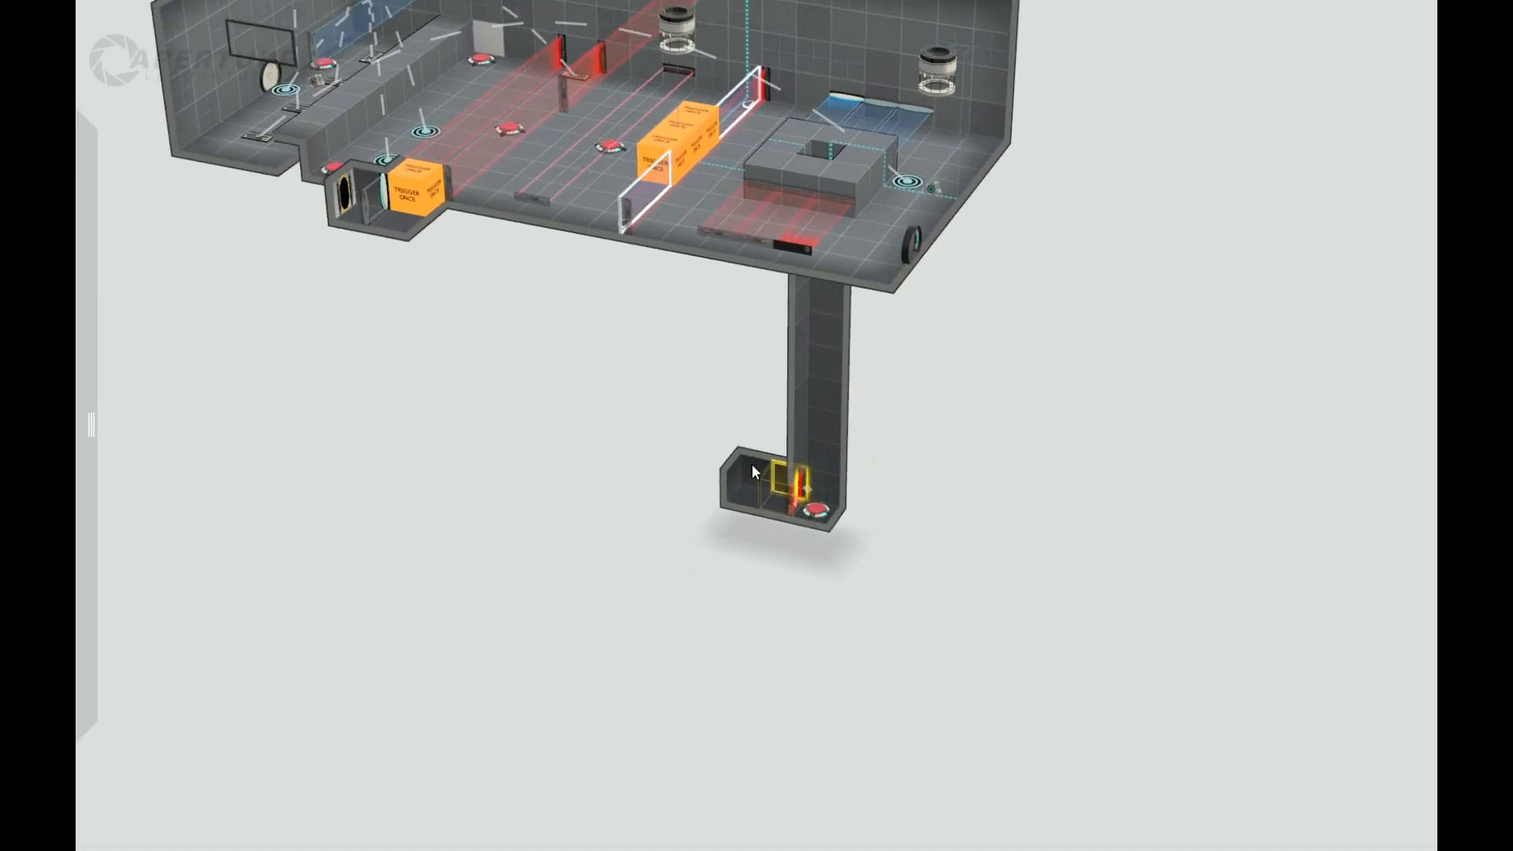
Step: Enlarge the far end of the shaft-base corridor into a wide, long room running beneath the main chamber
middle_click_drag(732, 630, 733, 449)
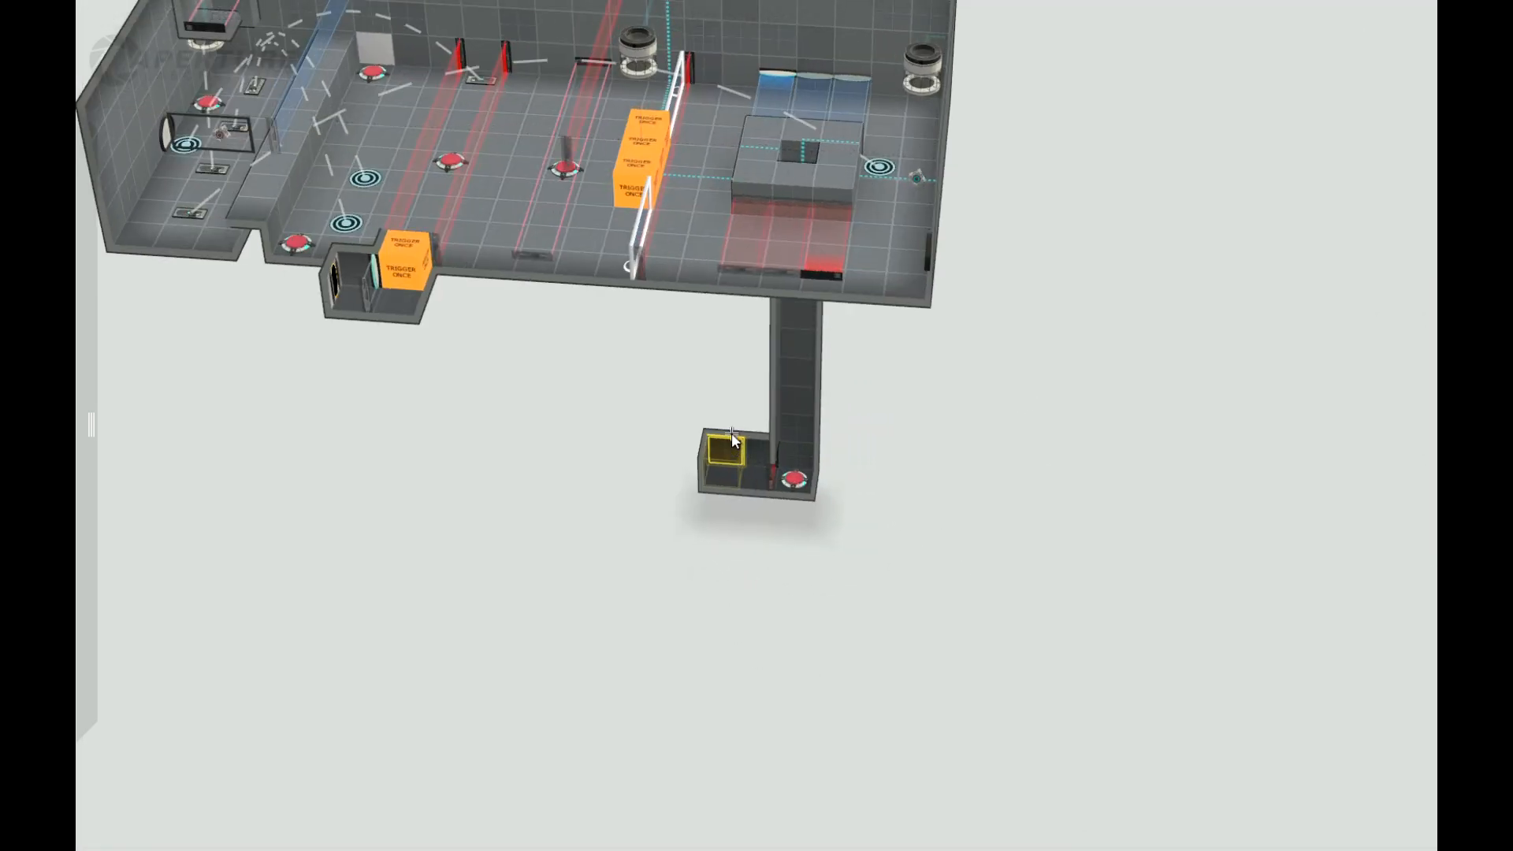
left_click_drag(735, 426, 742, 394)
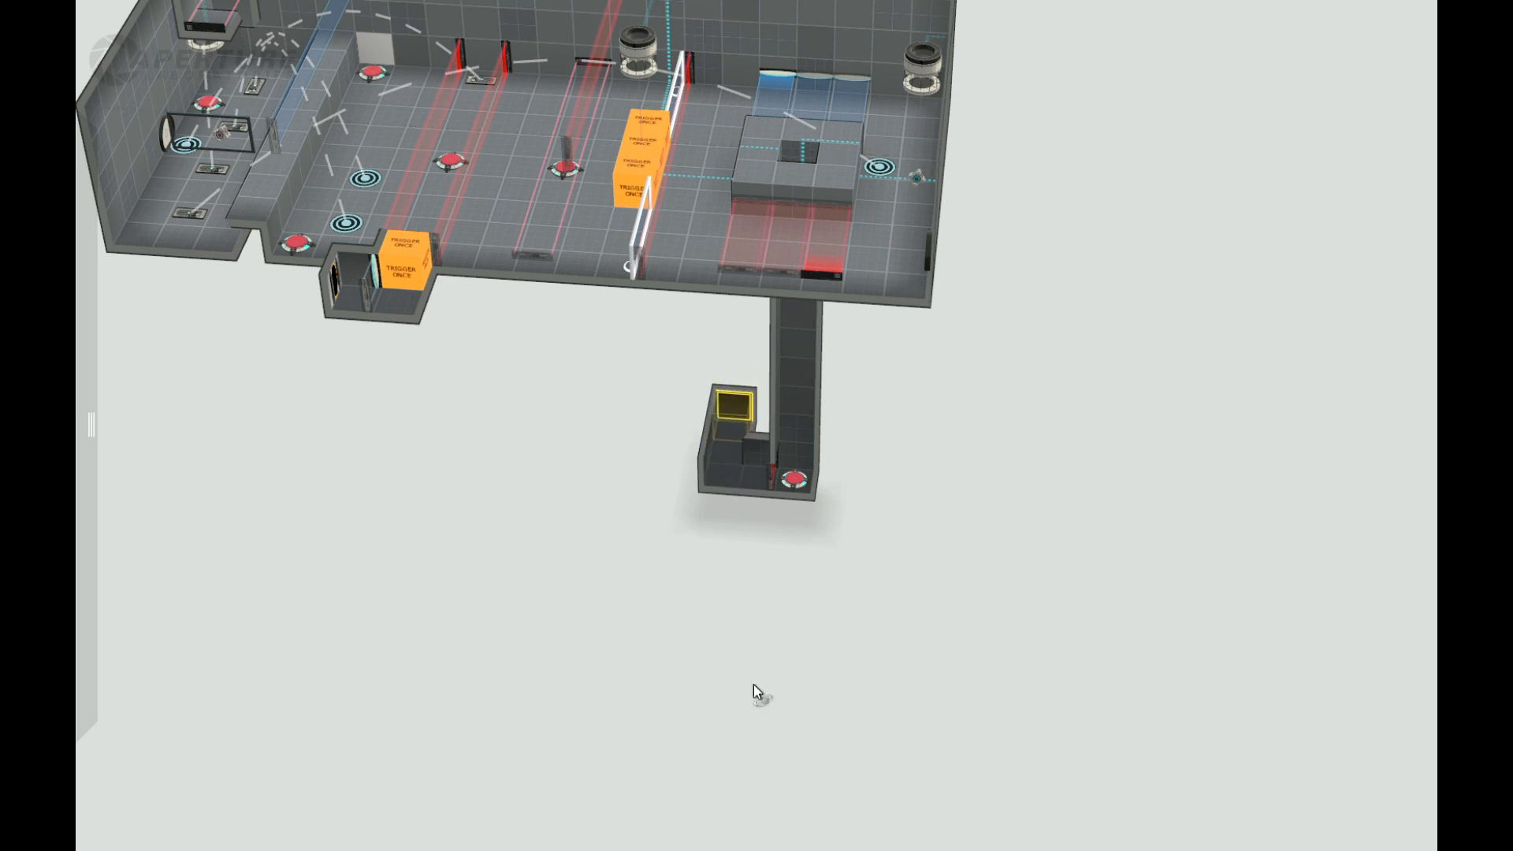
middle_click_drag(756, 689, 693, 670)
left_click(742, 456)
middle_click_drag(742, 473, 723, 550)
left_click(832, 564)
left_click_drag(827, 561, 799, 512)
middle_click_drag(1041, 697, 815, 548)
left_click_drag(812, 561, 820, 453)
middle_click_drag(838, 536, 888, 572)
left_click(945, 535)
left_click_drag(885, 571, 1434, 473)
middle_click_drag(1030, 670, 829, 603)
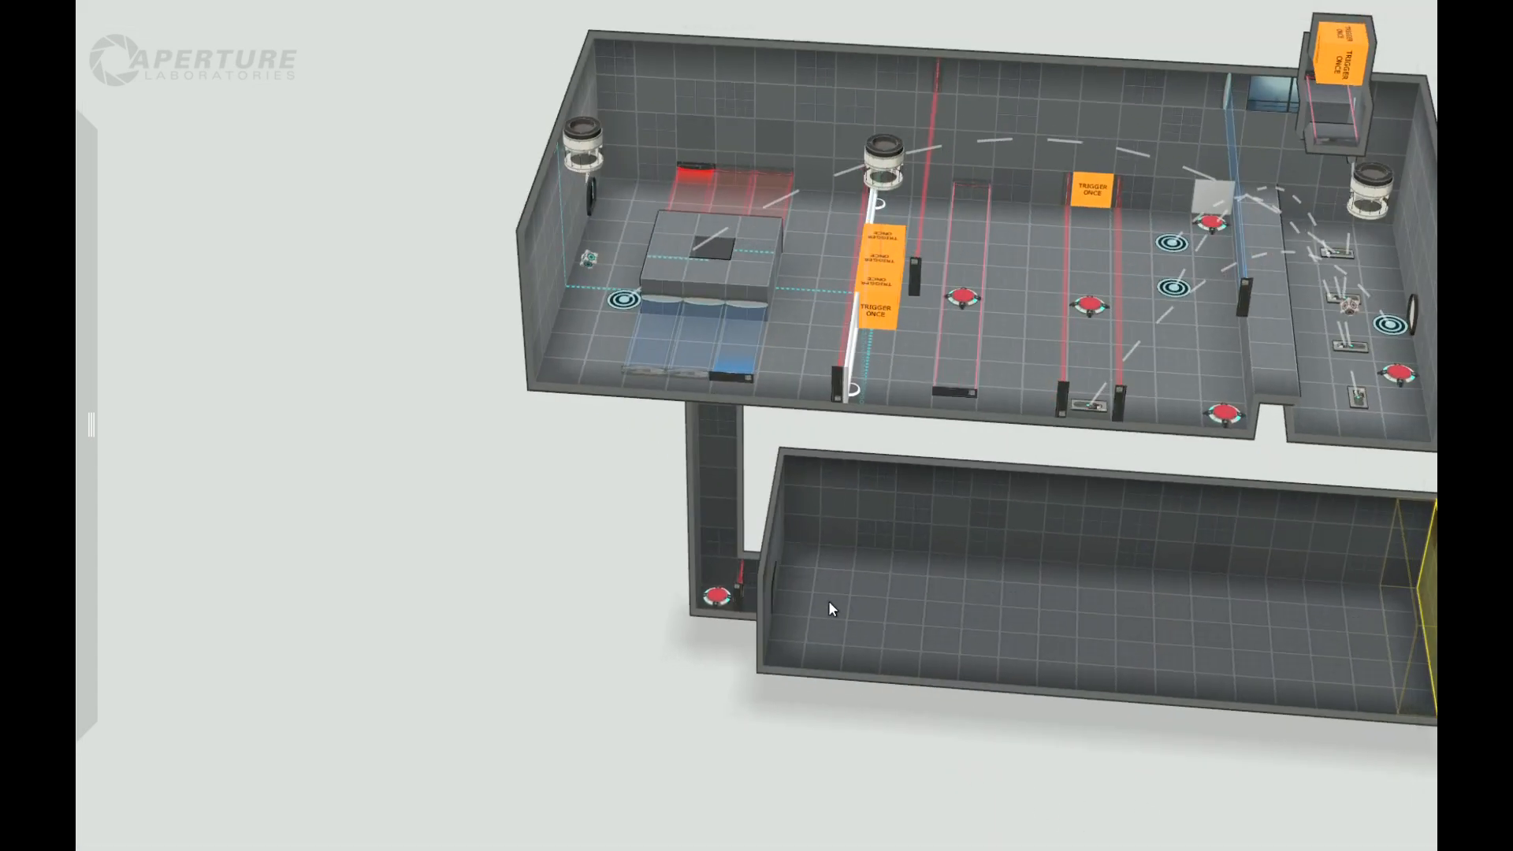
Step: Make the floor tiles along the lower room's end wall, beside the corridor opening, portalable
right_click(806, 561)
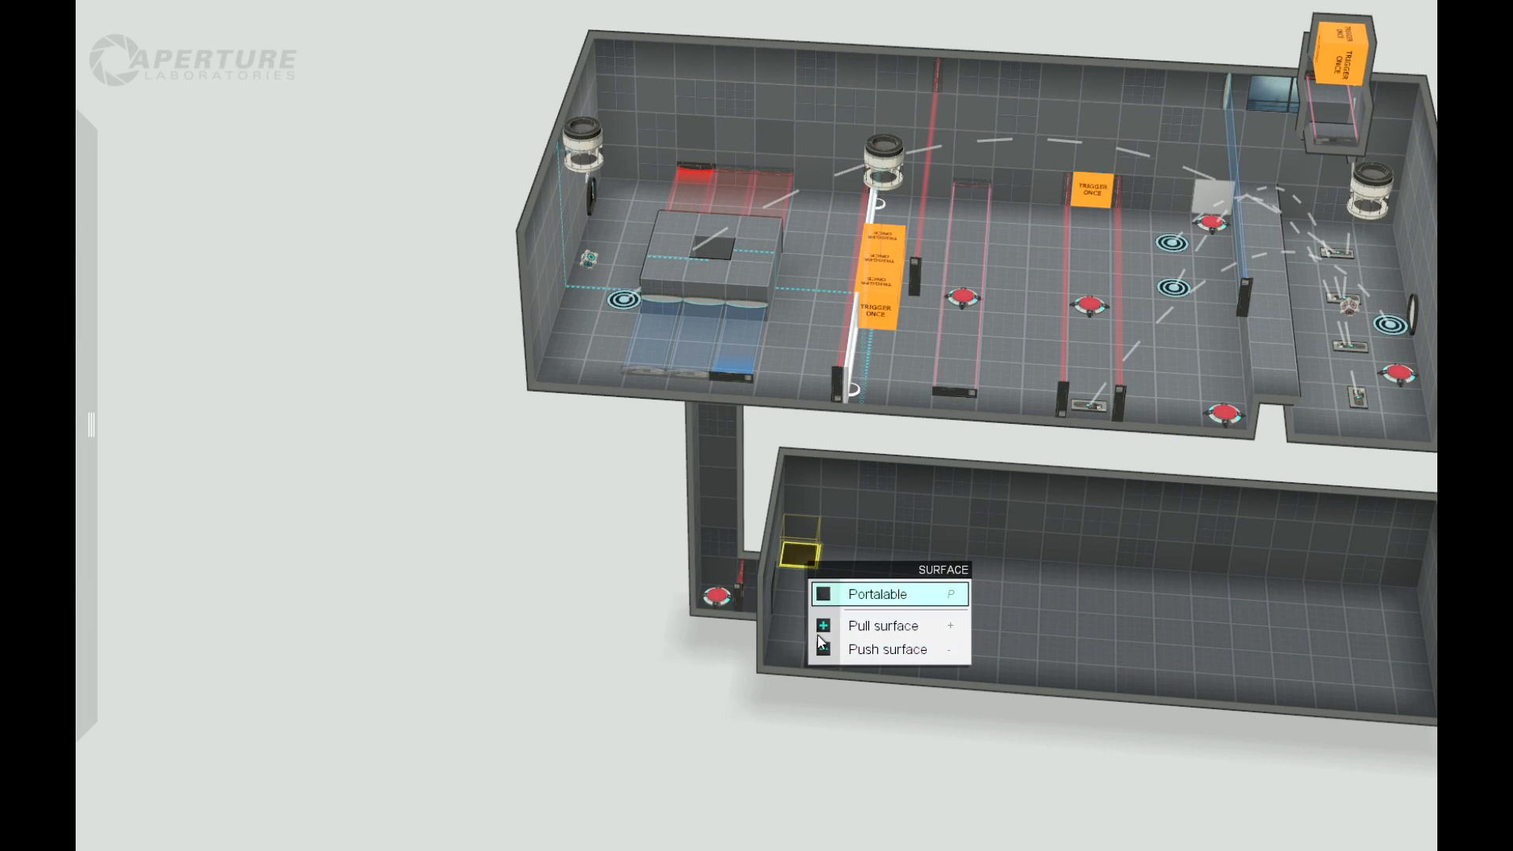
left_click(792, 603)
right_click(796, 607)
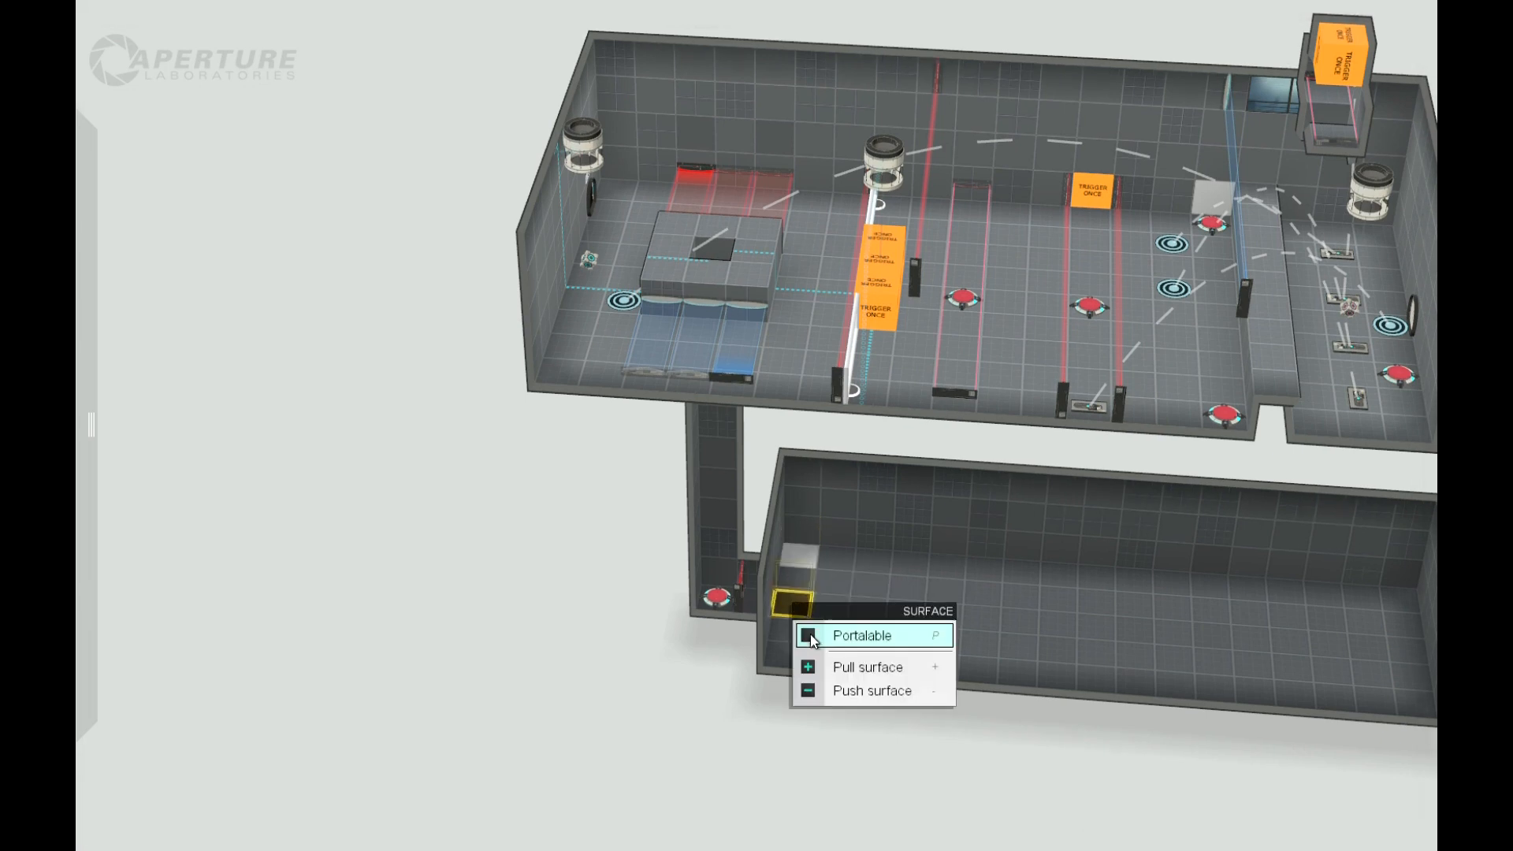
right_click_drag(764, 719, 78, 308)
right_click(692, 638)
Step: Place a Trigger Once volume in the lower room in front of the corridor opening and stretch it across the opening
left_click_drag(145, 642, 741, 593)
right_click_drag(740, 601, 703, 583)
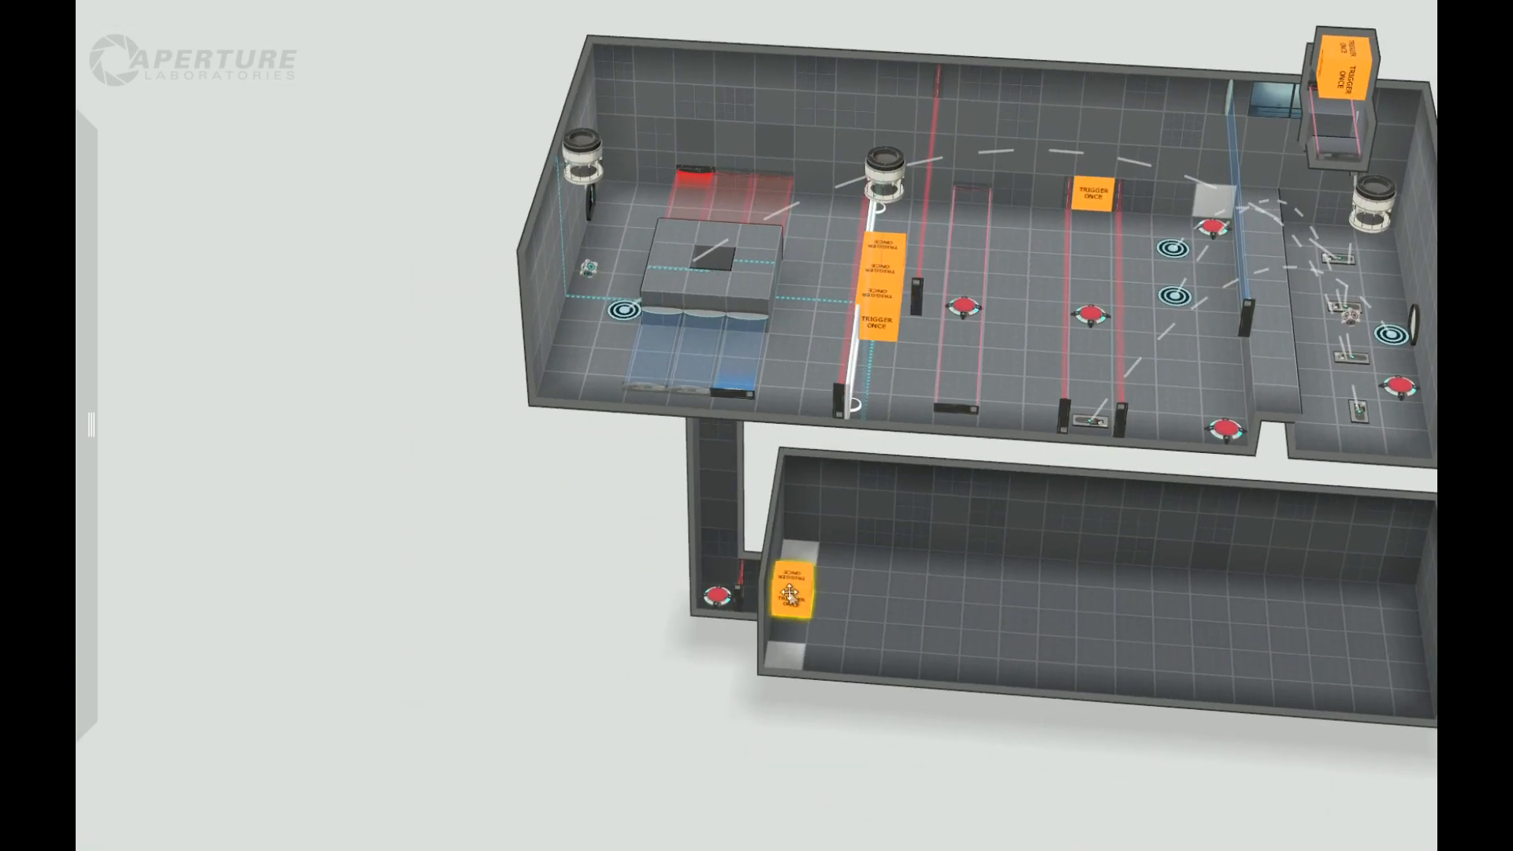
right_click_drag(440, 666, 602, 338)
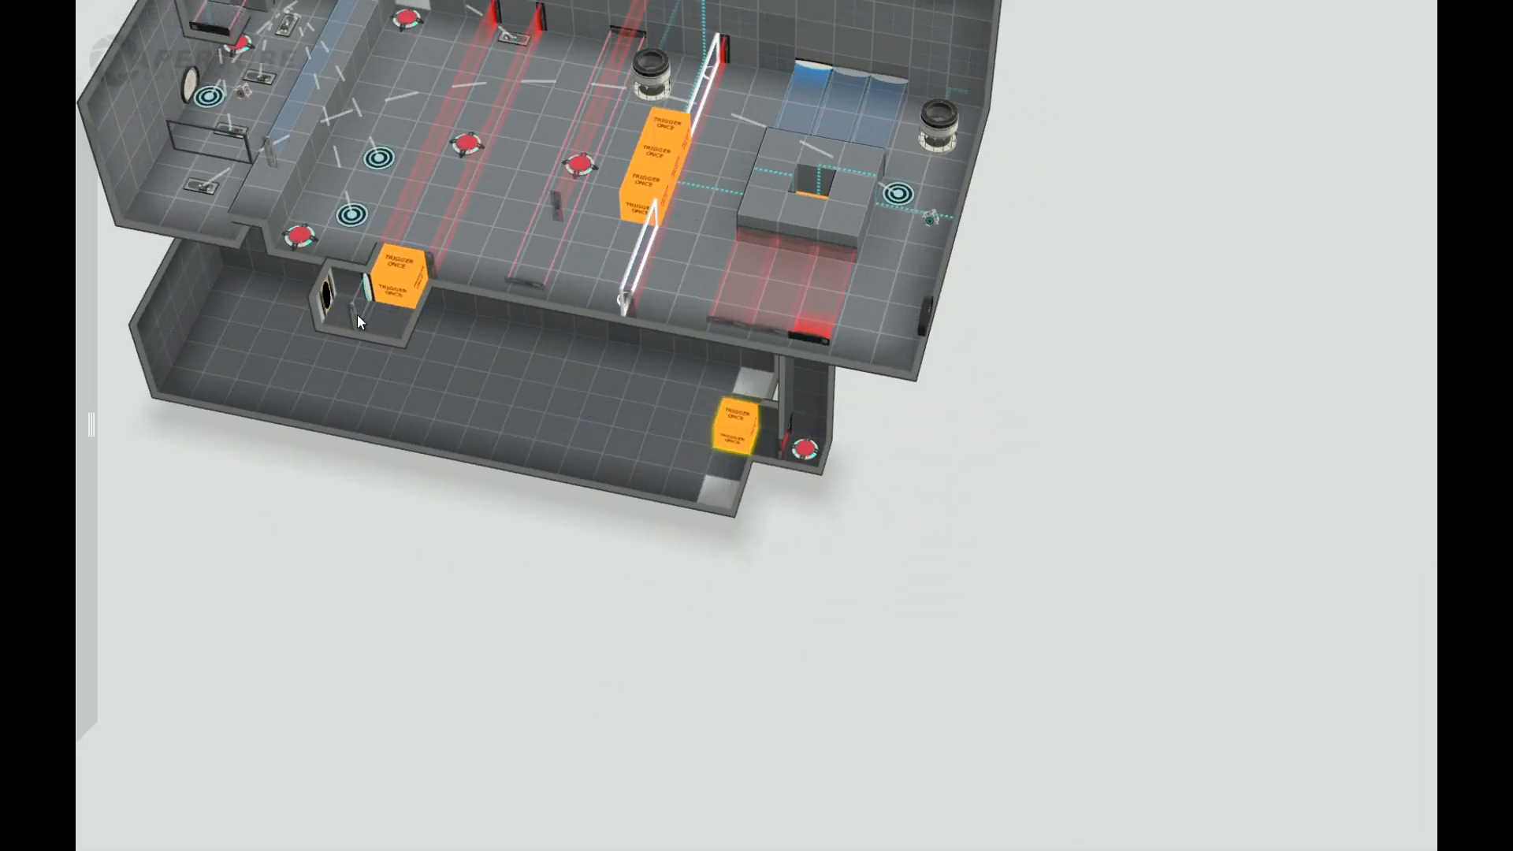
right_click_drag(818, 572, 859, 489)
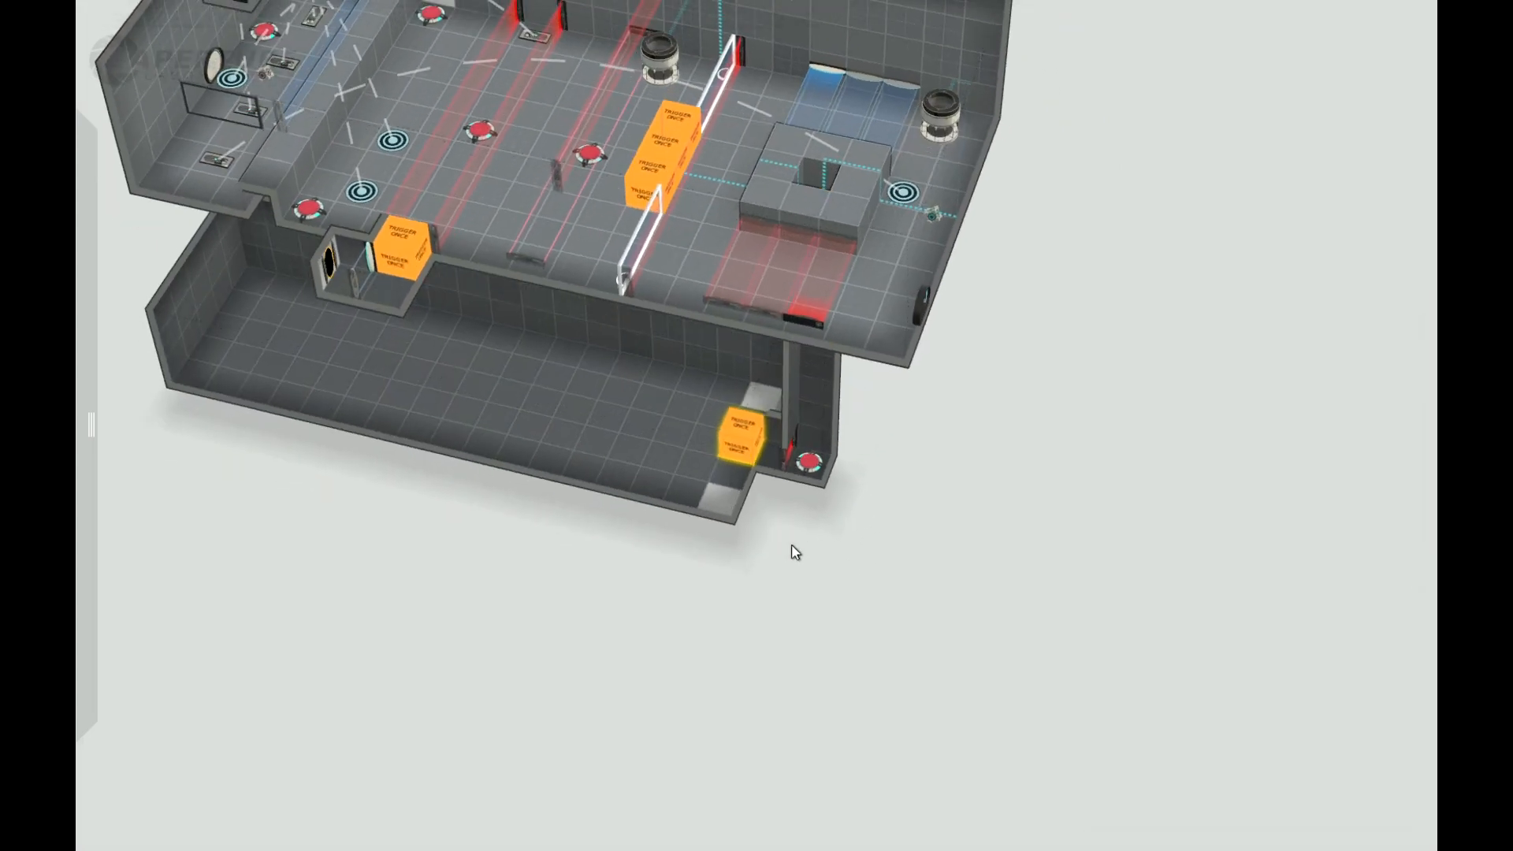
Step: Make alternate floor tiles in the second row out from the lower room's corridor opening portalable
right_click(690, 473)
left_click(739, 509)
right_click(694, 415)
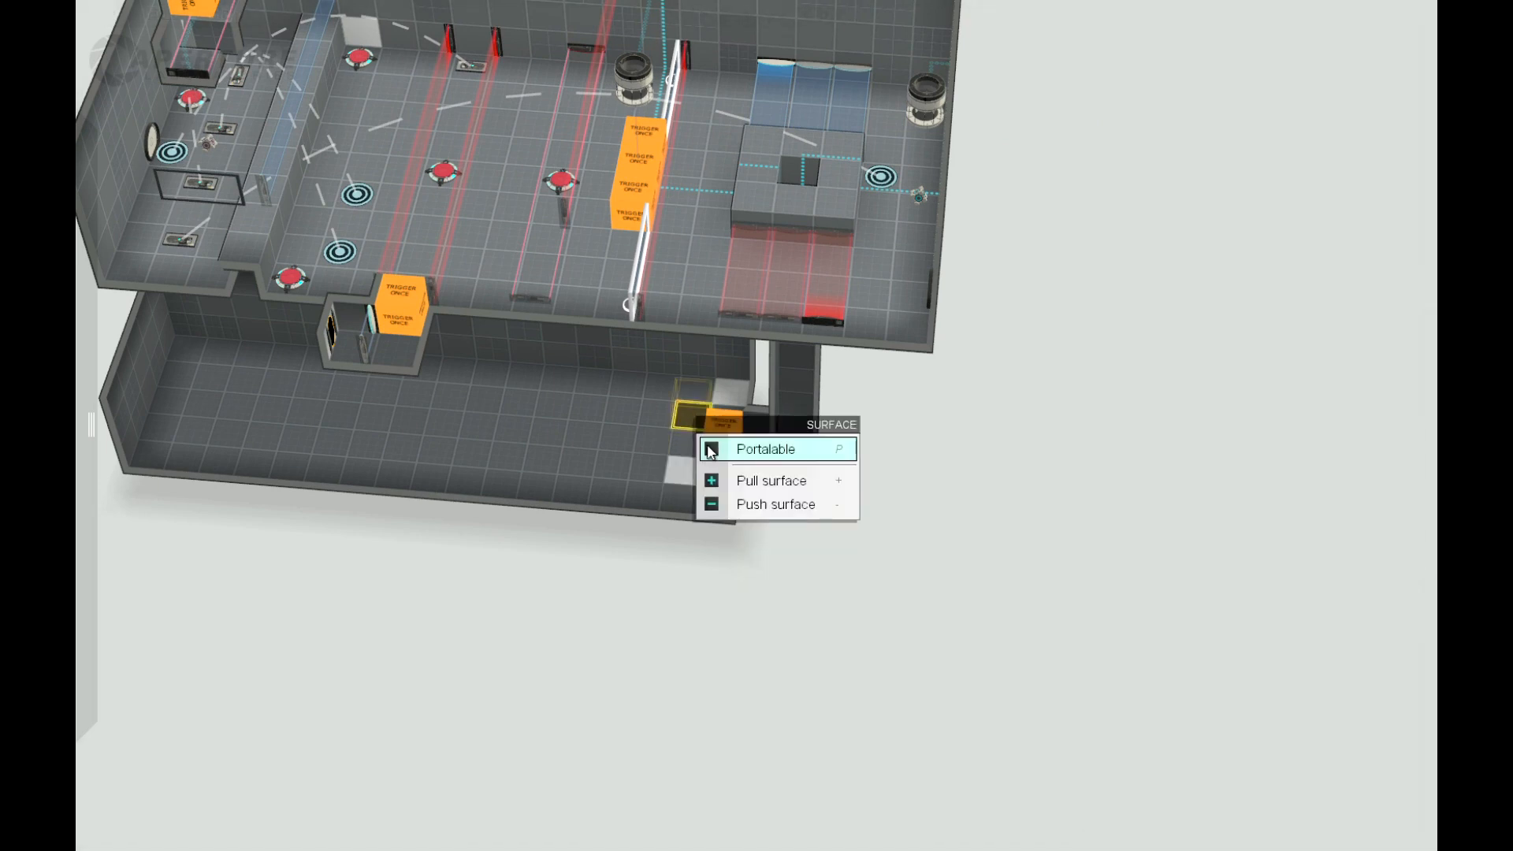
left_click(459, 531)
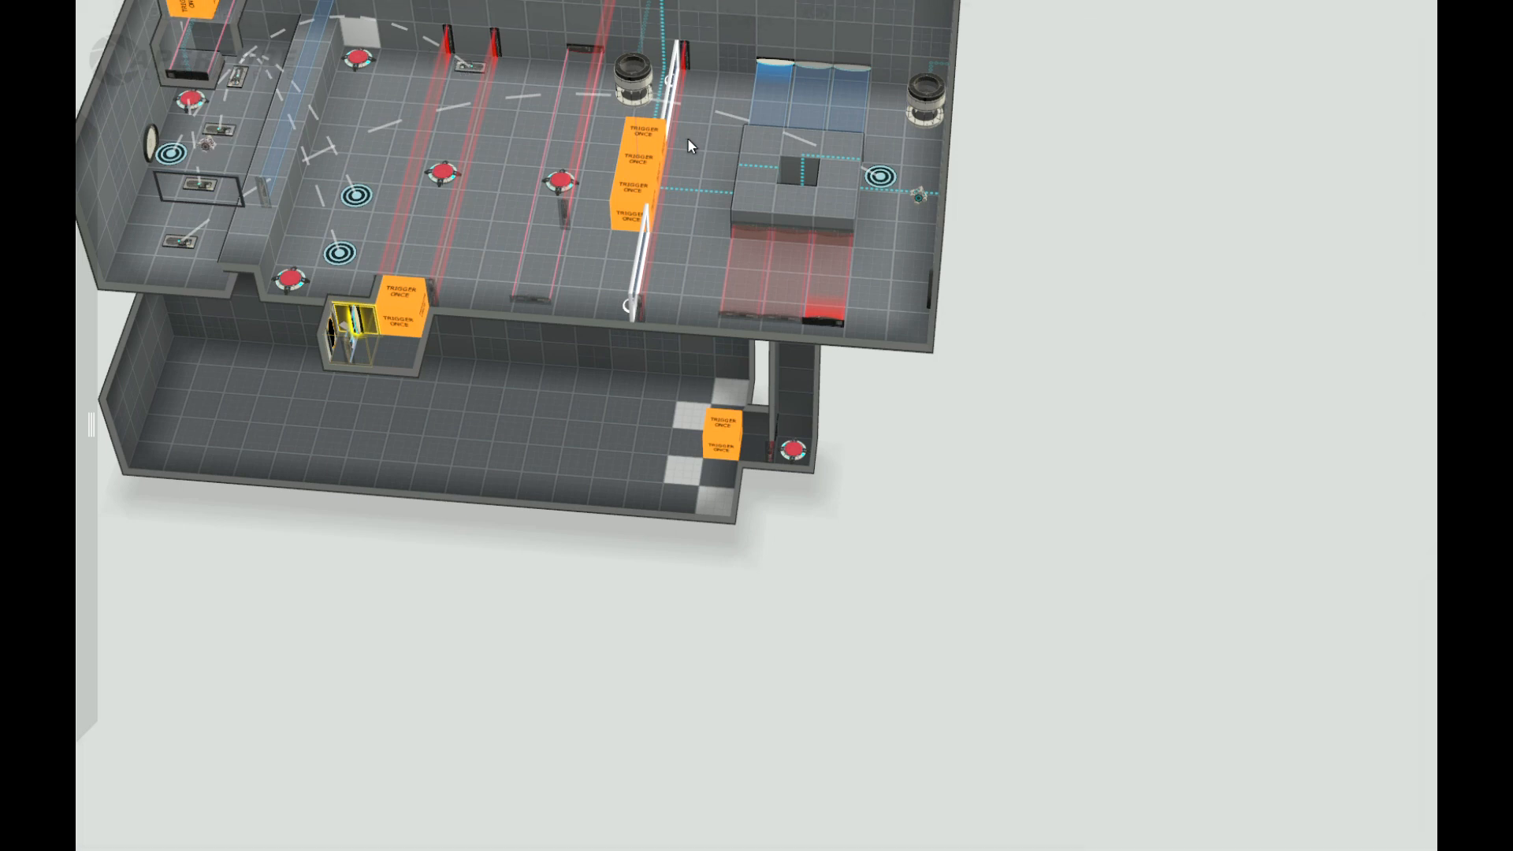
Step: Make three alternating floor tiles in the third row from the corridor end portalable, continuing the checkerboard
left_click_drag(878, 562, 918, 536)
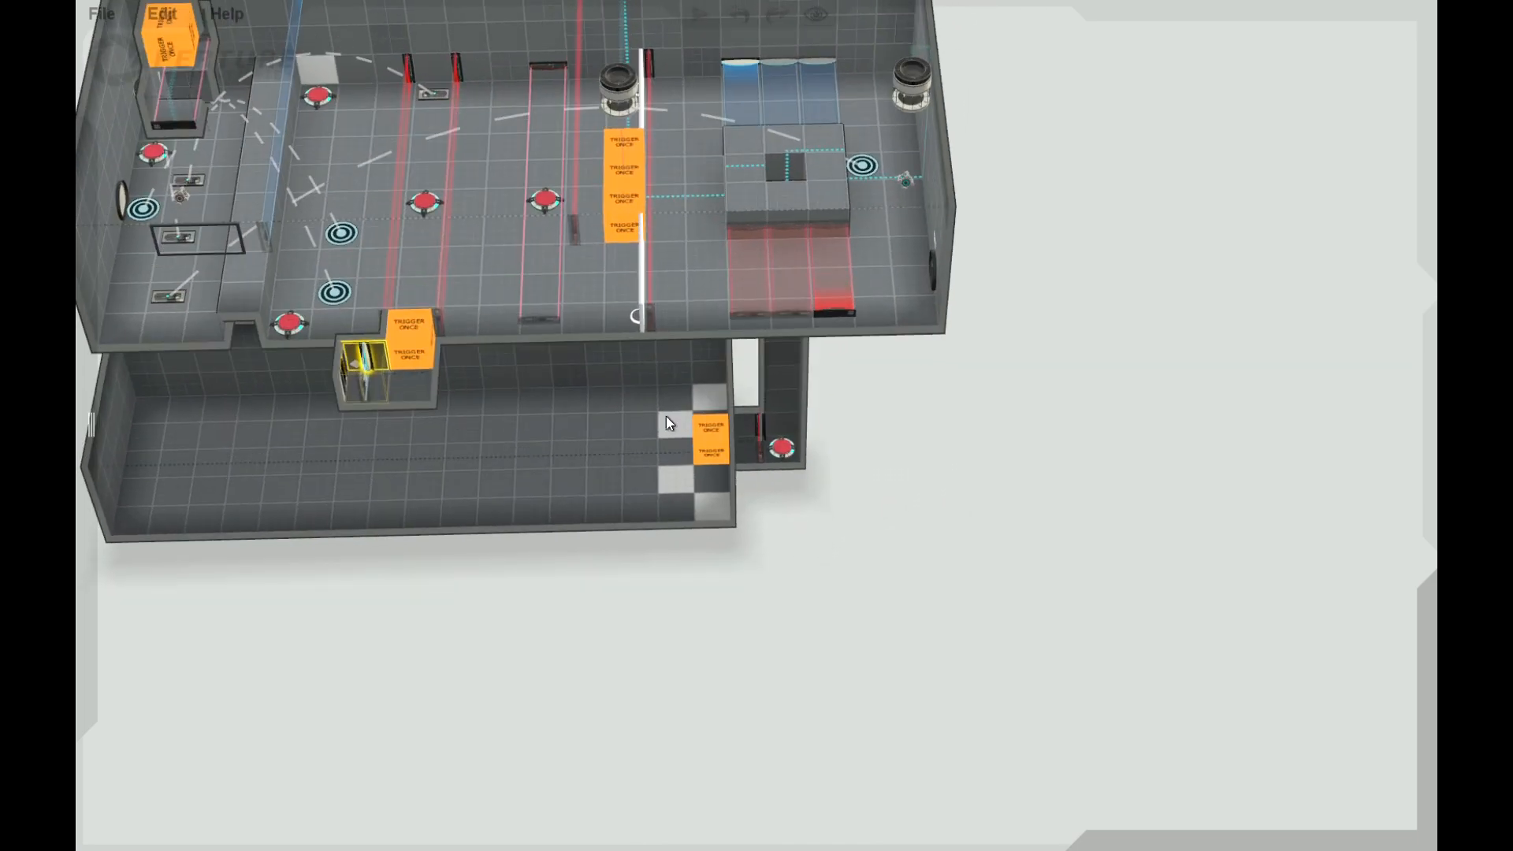
left_click(647, 412)
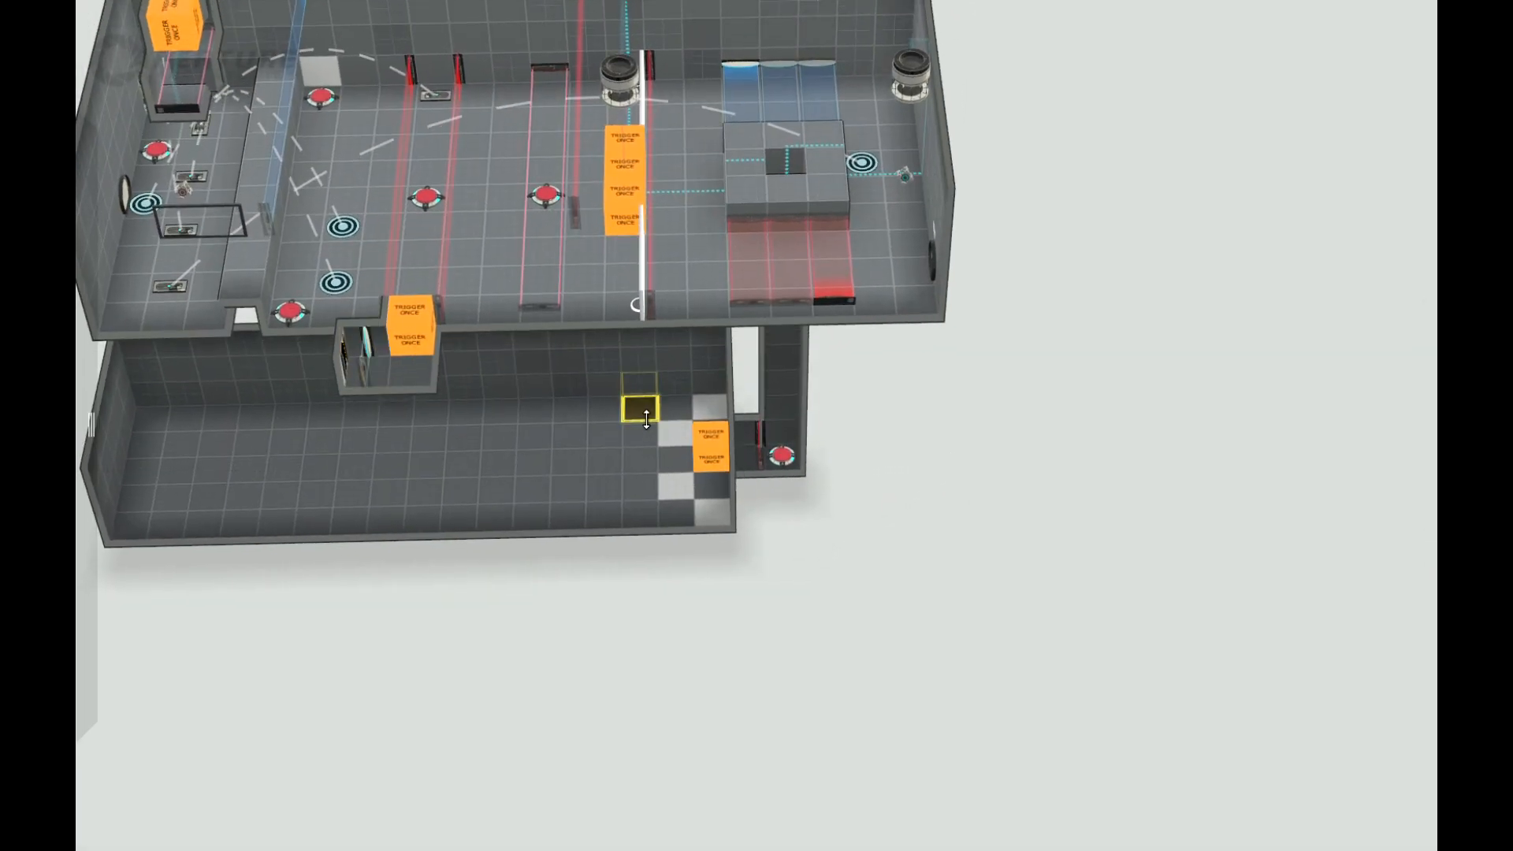
right_click(645, 408)
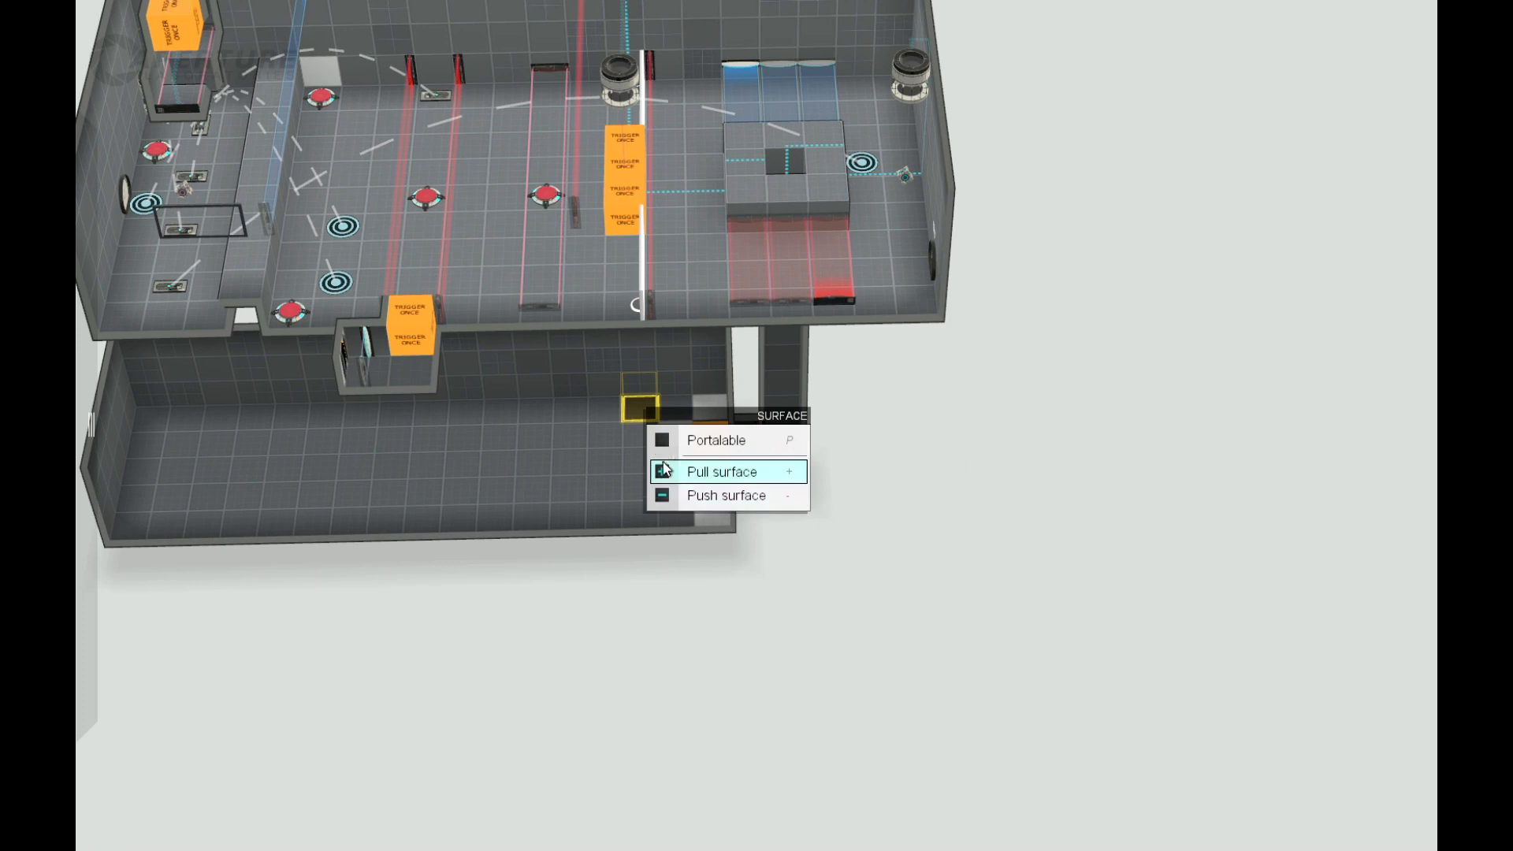
left_click(658, 450)
left_click(635, 452)
right_click(635, 453)
left_click(650, 486)
left_click(628, 511)
right_click(629, 513)
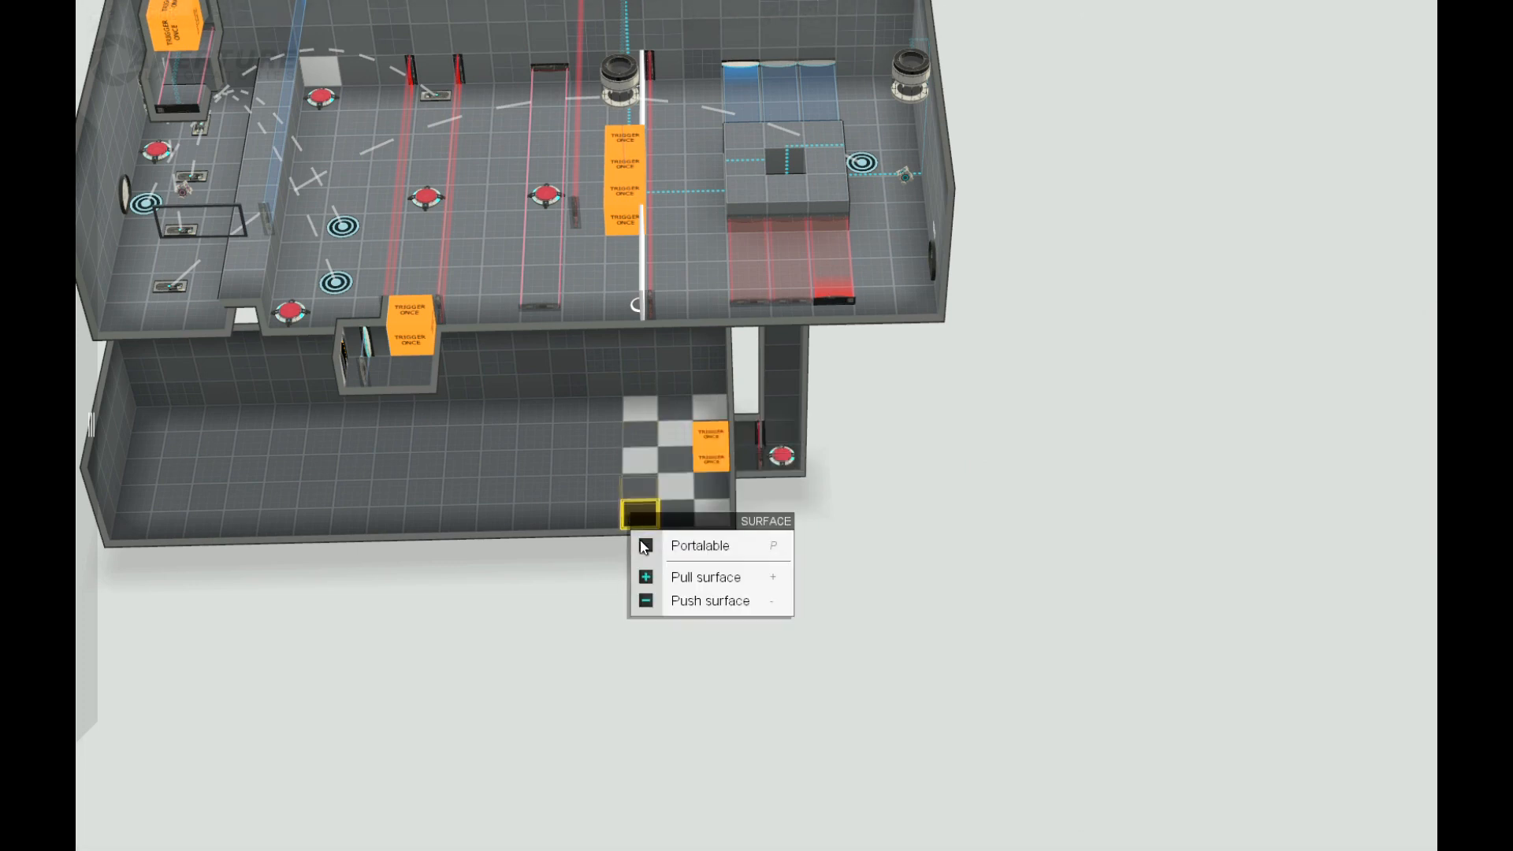
Step: Make two alternating floor tiles in the fourth row portalable, offset from the previous row's portalable tiles
left_click(607, 436)
right_click(608, 442)
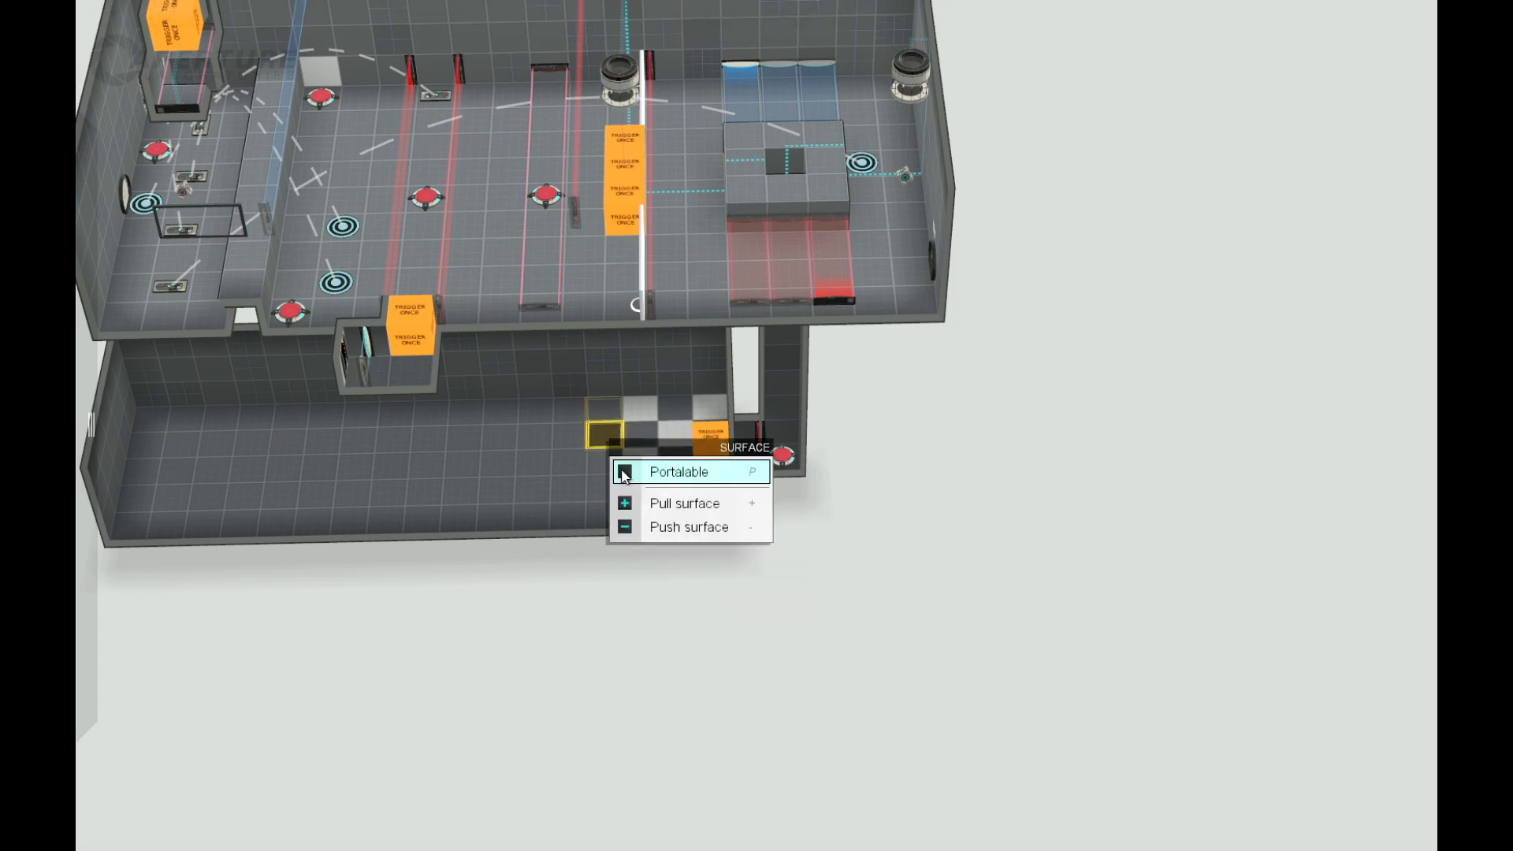
key("p")
left_click(603, 488)
right_click(603, 488)
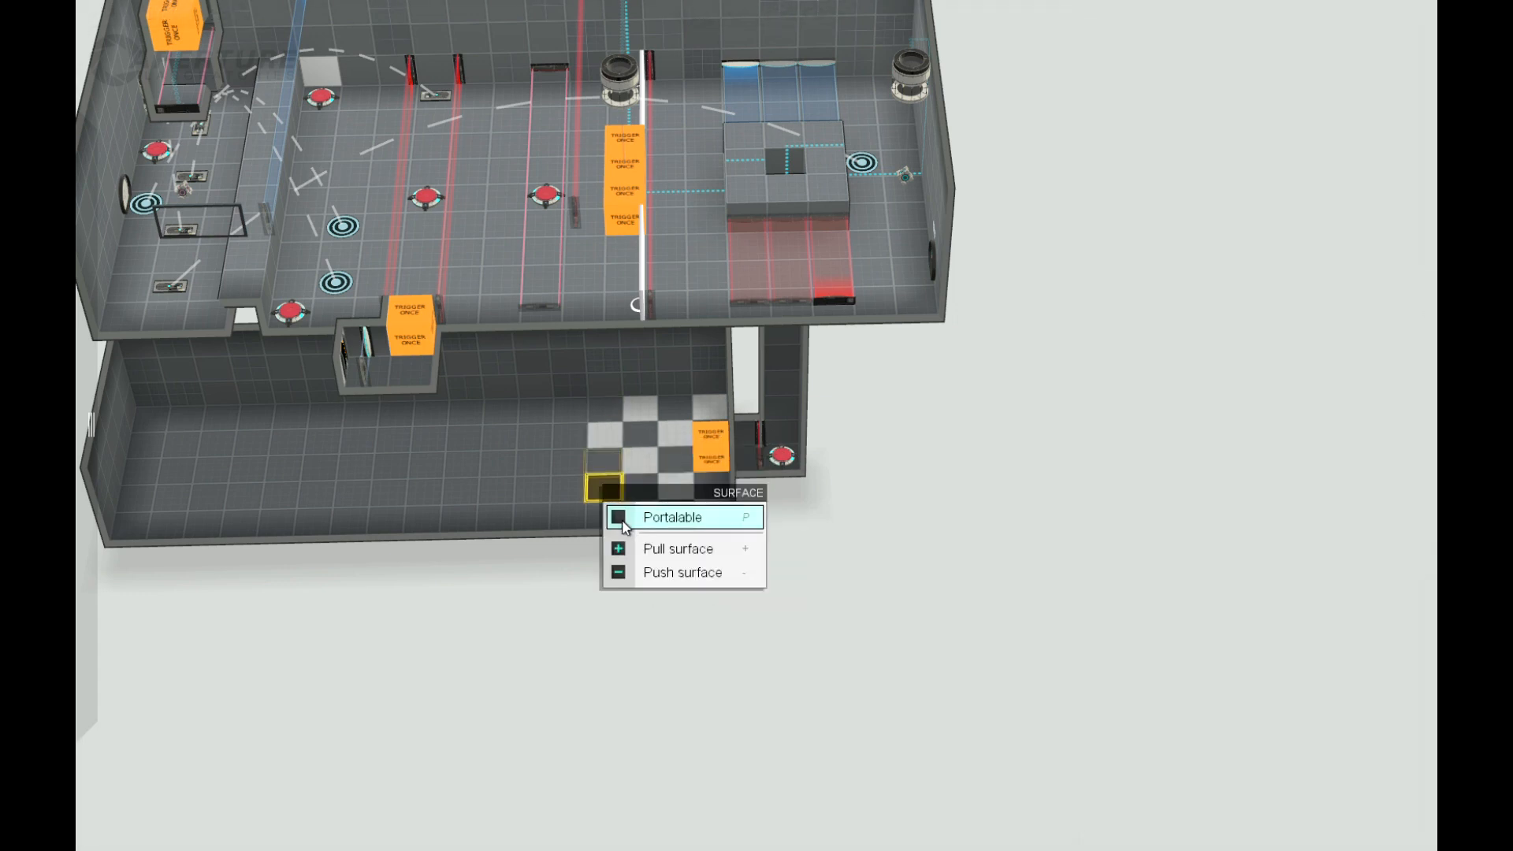
Step: Make three alternating floor tiles in the fifth row portalable to complete the lower room's checkerboard area
left_click(563, 410)
right_click(566, 411)
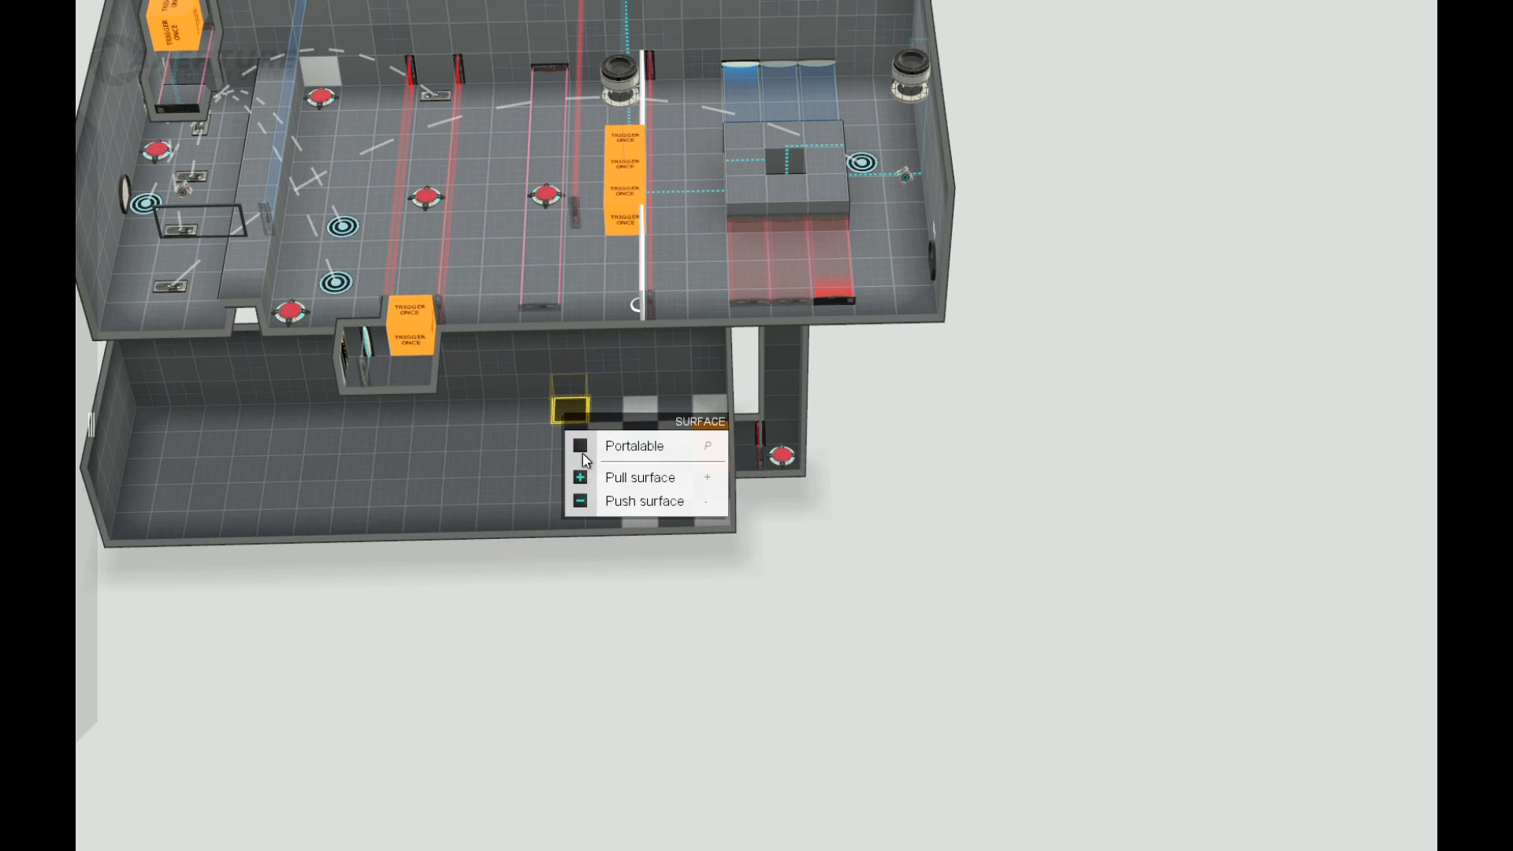
key("p")
left_click(555, 460)
right_click(555, 460)
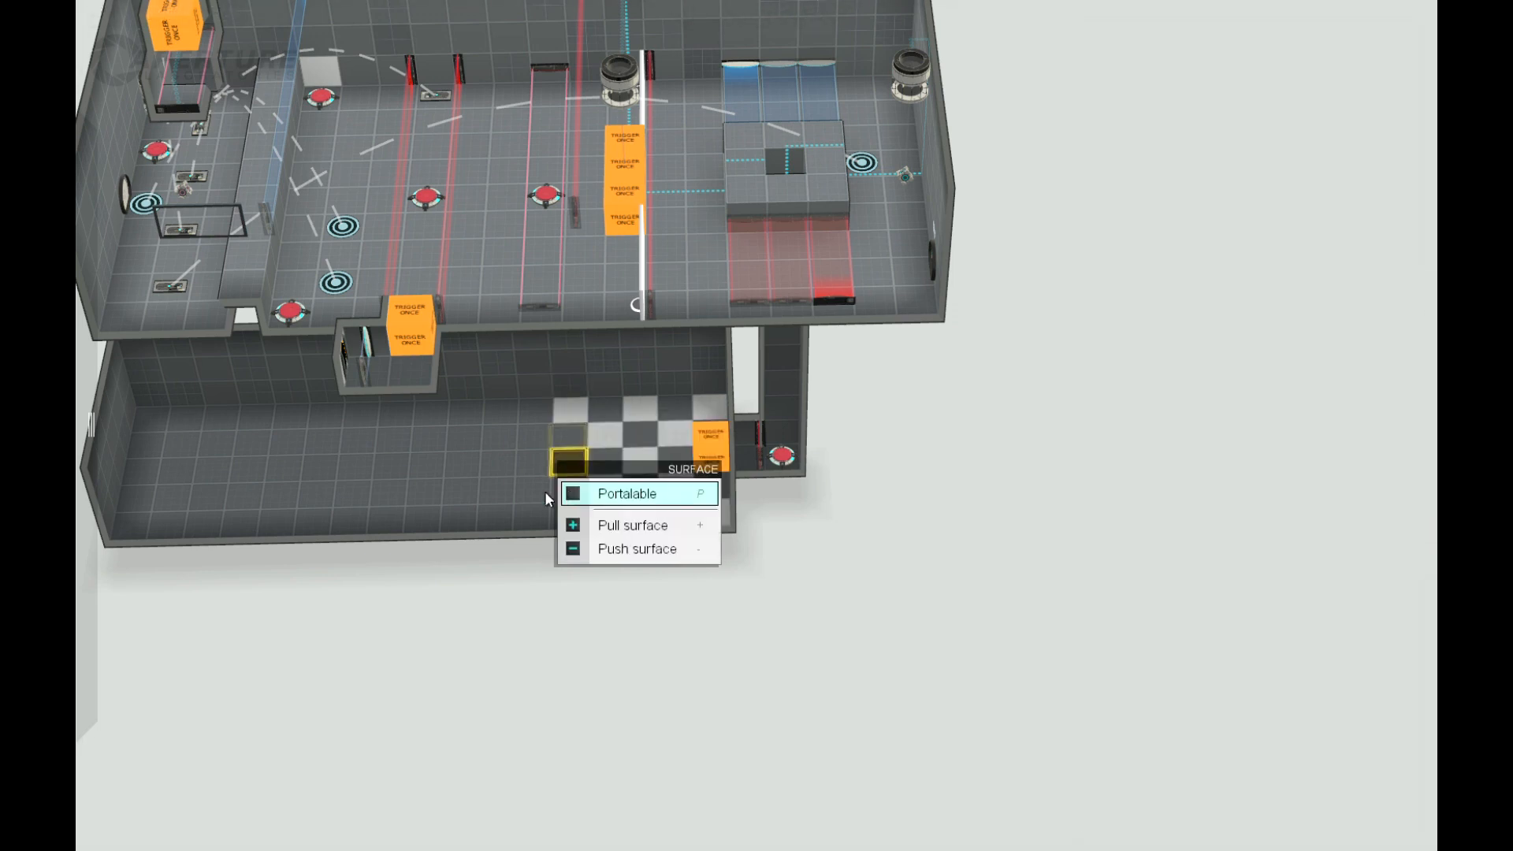
key("p")
left_click(568, 517)
right_click(567, 517)
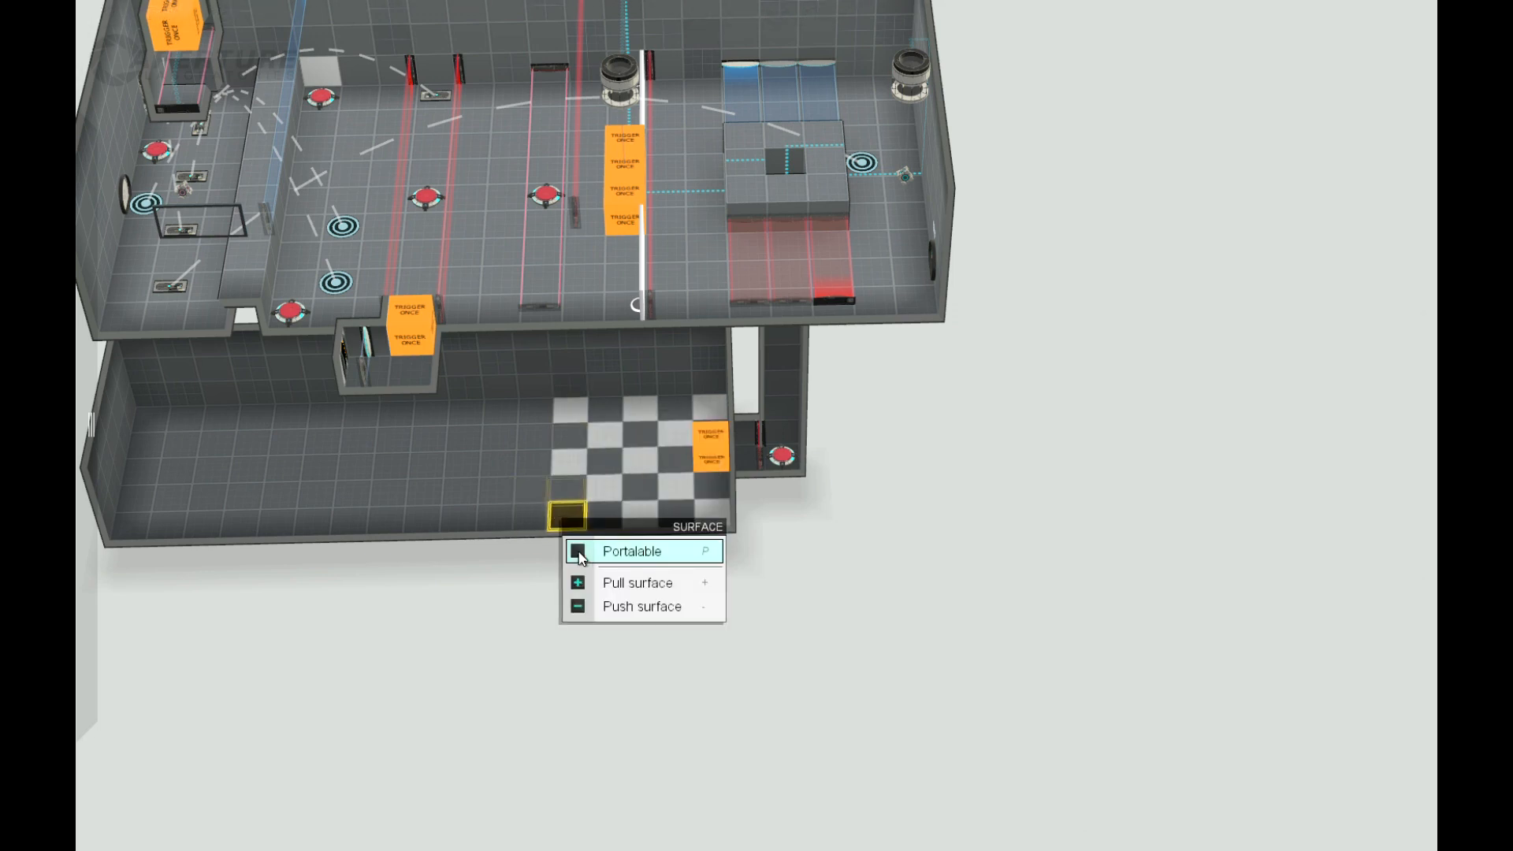
Step: Place a stairs item on the lower room's dark floor, beyond the checkerboard tiles
right_click_drag(840, 536, 670, 551)
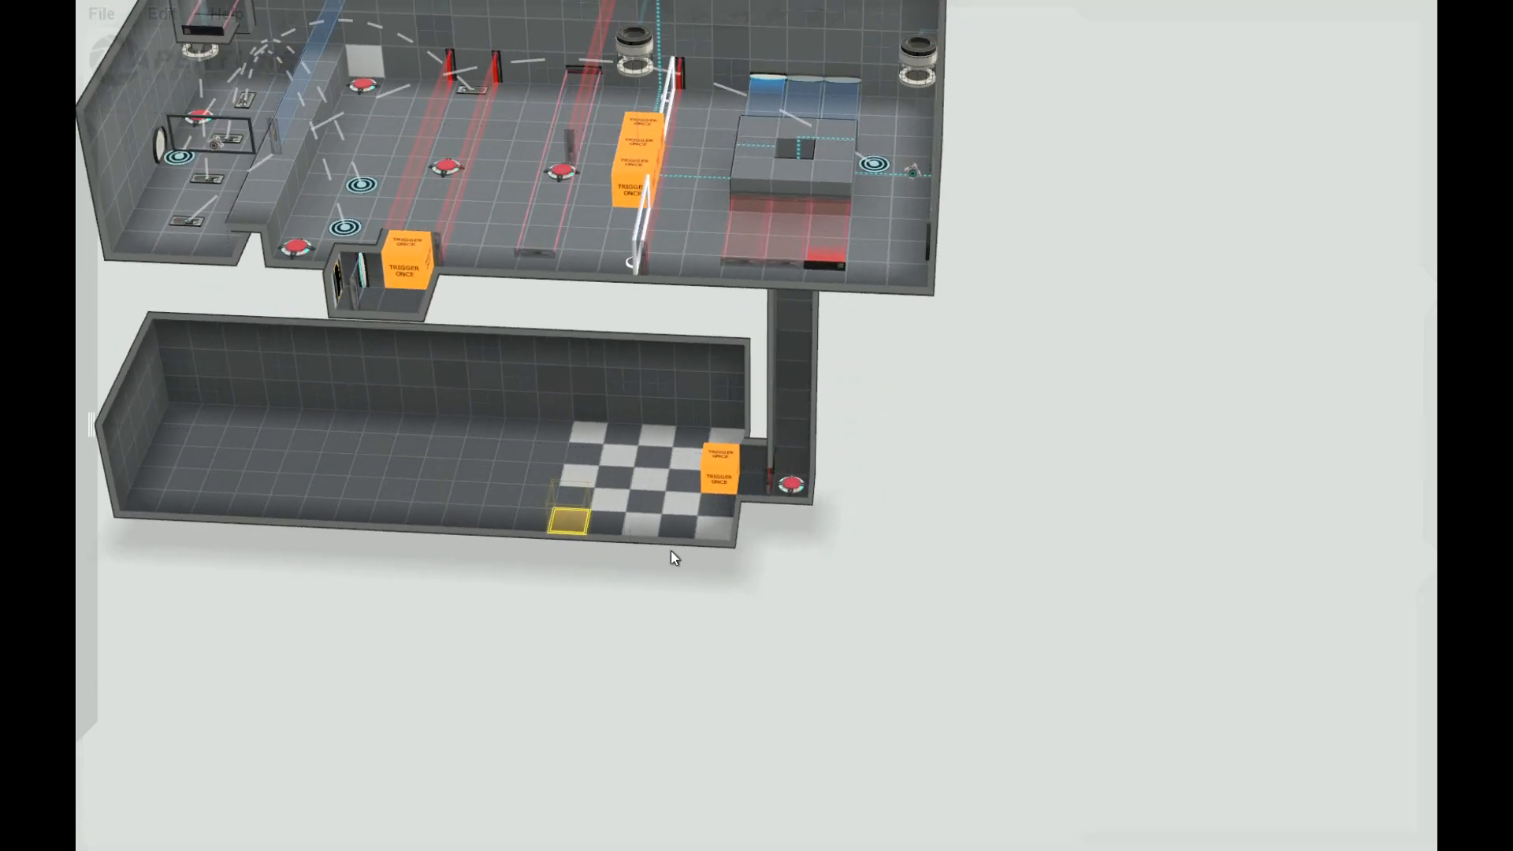
right_click_drag(929, 566, 699, 498)
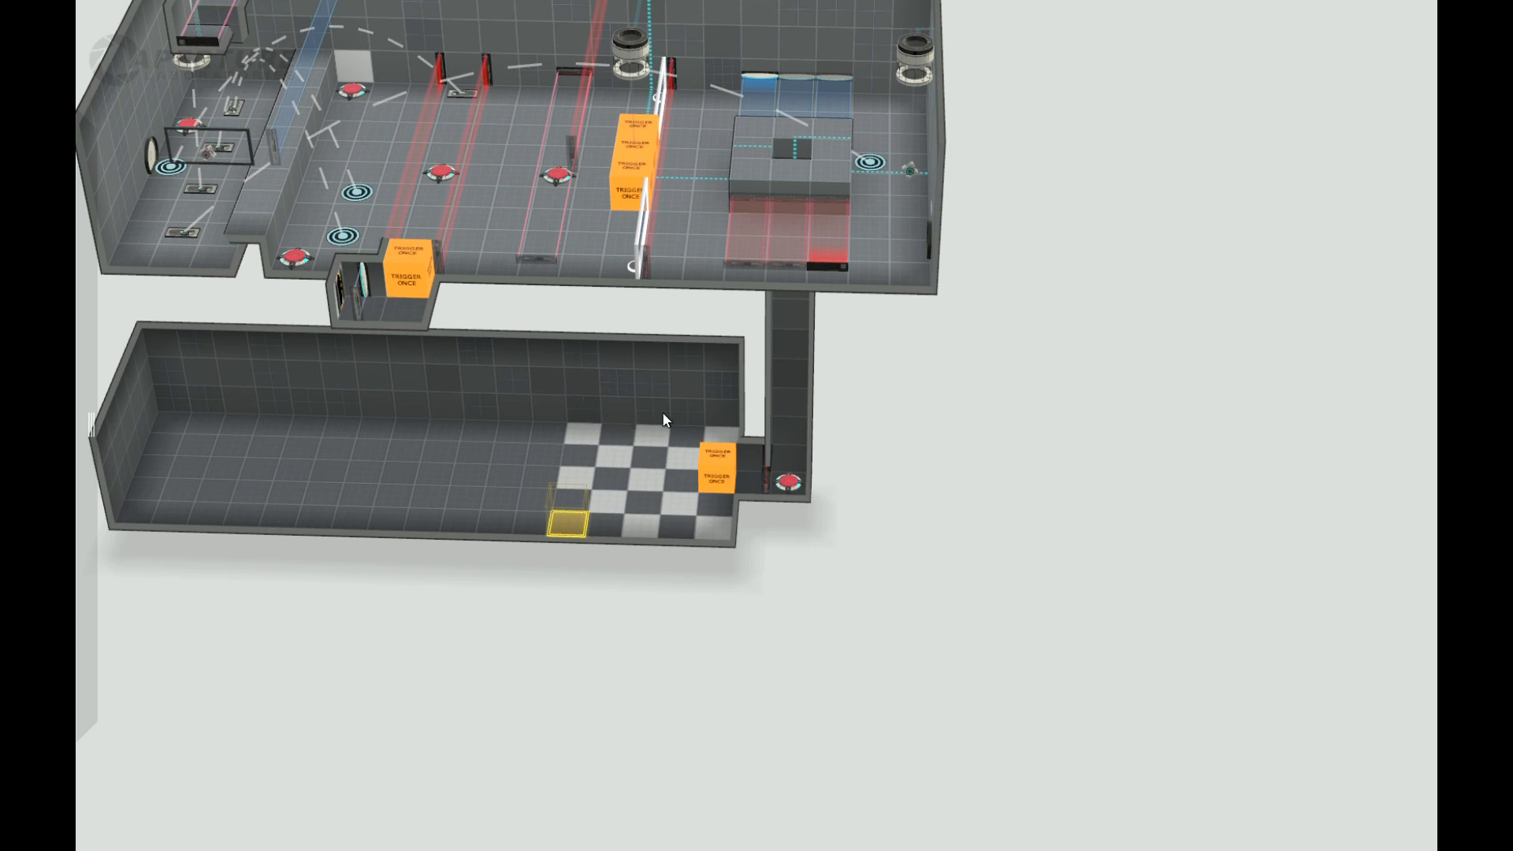
right_click_drag(938, 693, 395, 564)
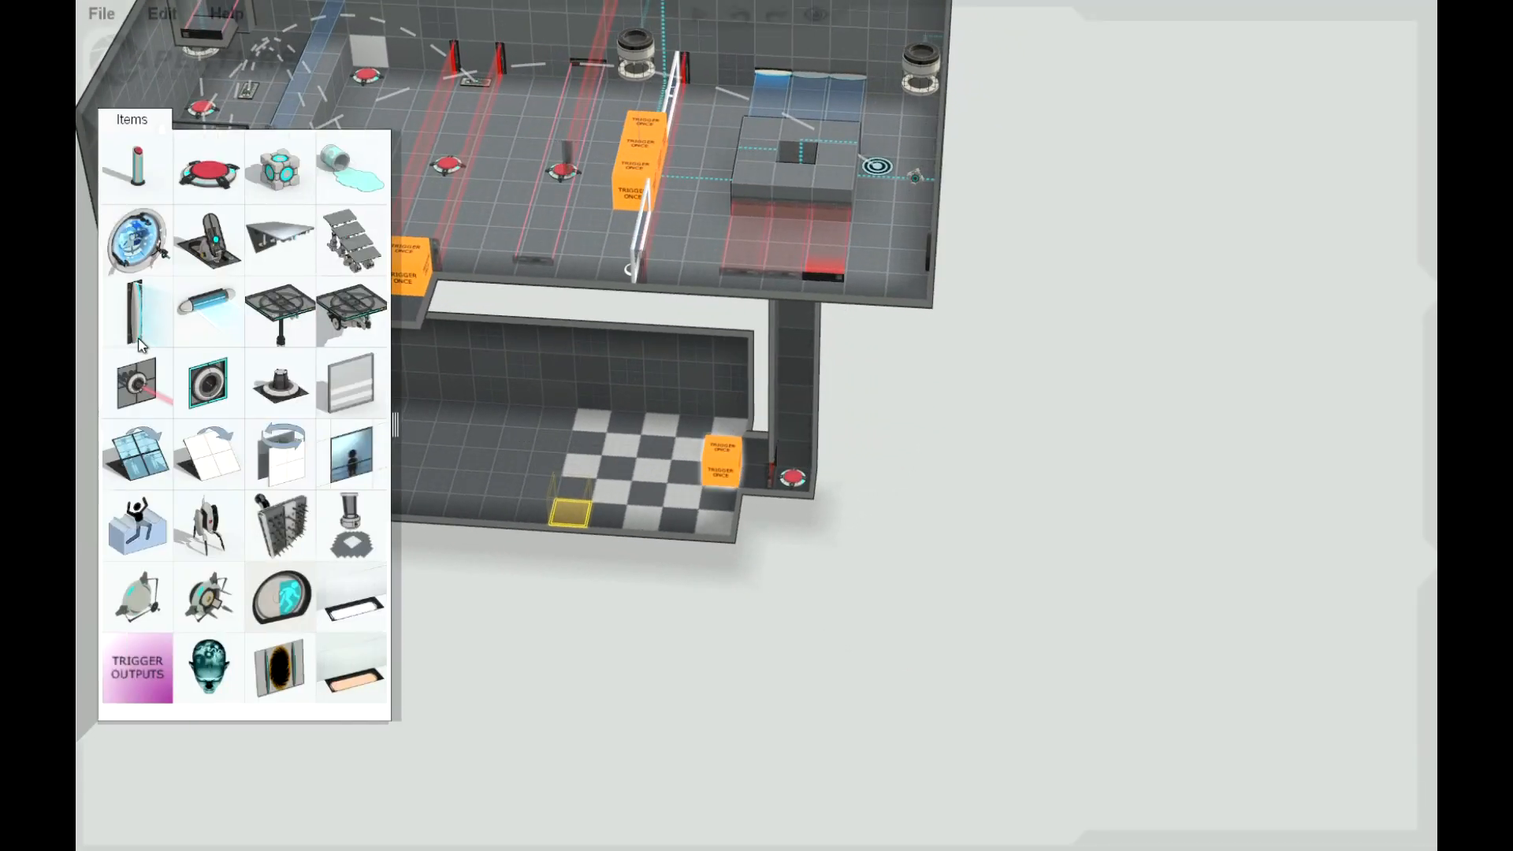
left_click_drag(357, 254, 466, 484)
left_click(467, 479)
left_click_drag(348, 327, 328, 479)
left_click(463, 505)
Step: Raise a one-tile-wide floor strip across the full width of the lower room, between the stairs and the checkerboard
left_click(491, 417)
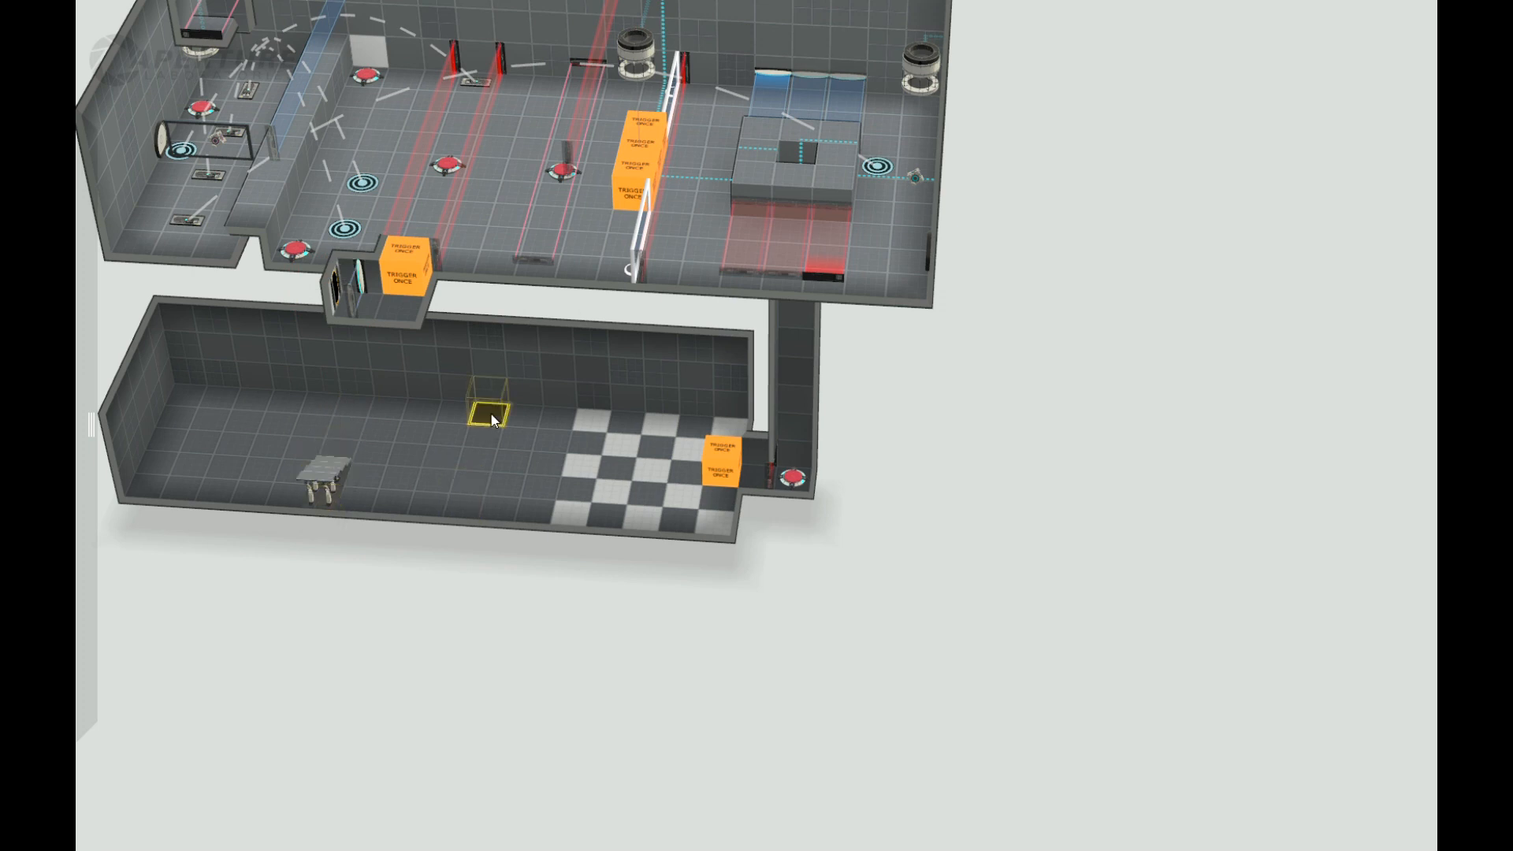
left_click_drag(457, 517, 458, 486)
left_click_drag(493, 581, 503, 556)
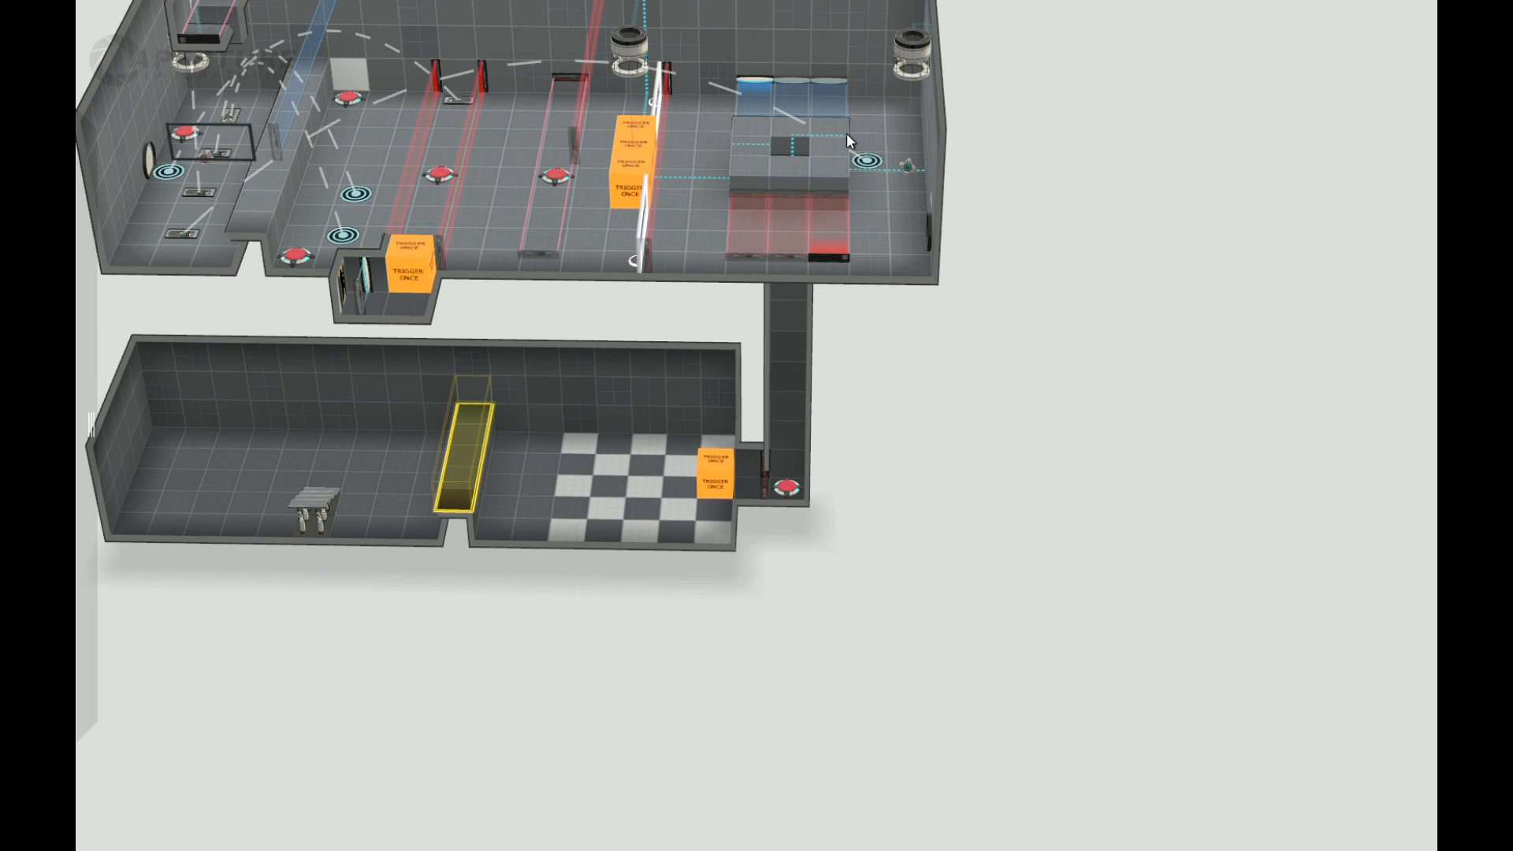
Step: Move the stairs to the checkerboard side of the raised strip, facing the corridor, and add two more stairs alongside
left_click_drag(316, 493, 530, 535)
left_click_drag(743, 676, 552, 607)
mouse_move(82, 415)
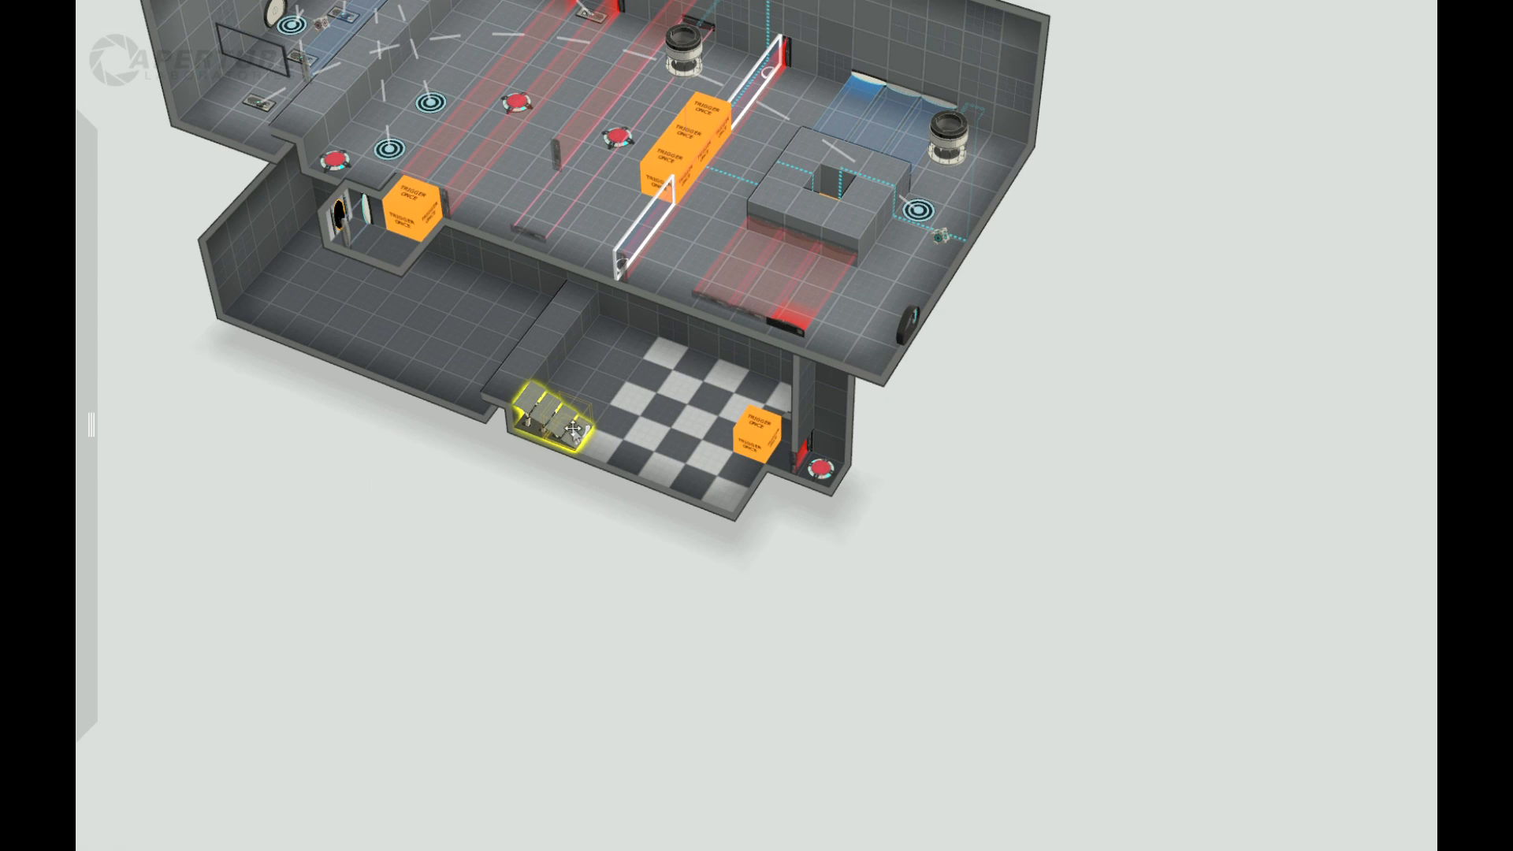
left_click_drag(606, 401, 643, 343, "shift")
Step: Cover the stairs at the lower room's open front edge with Trigger Once blocks, two tiles long
scroll(482, 510, "down", 2)
scroll(488, 503, "up", 5)
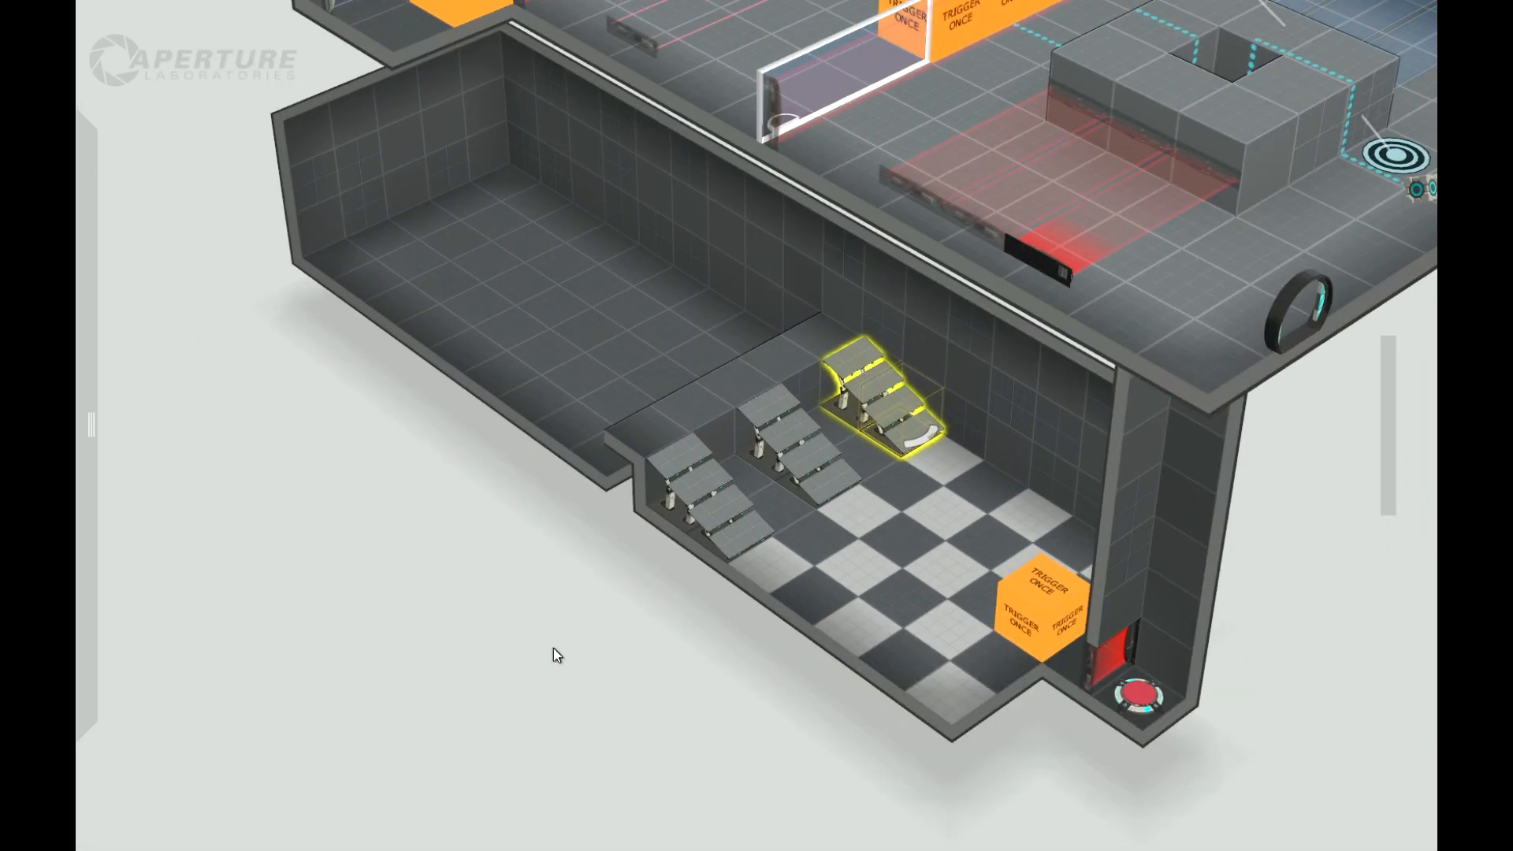
scroll(552, 662, "up", 2)
scroll(552, 646, "down", 3)
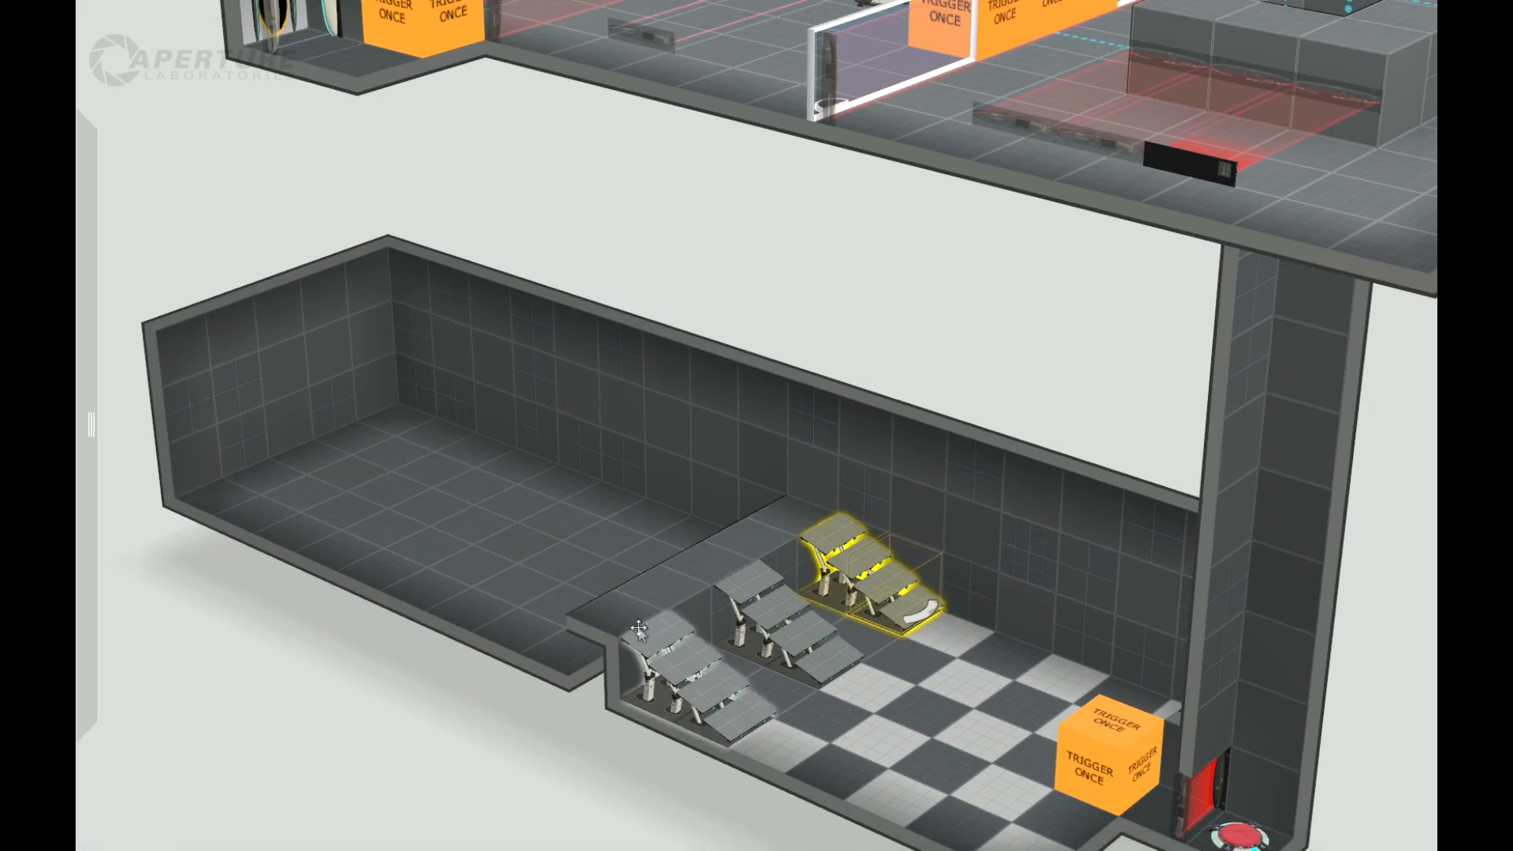
mouse_move(78, 495)
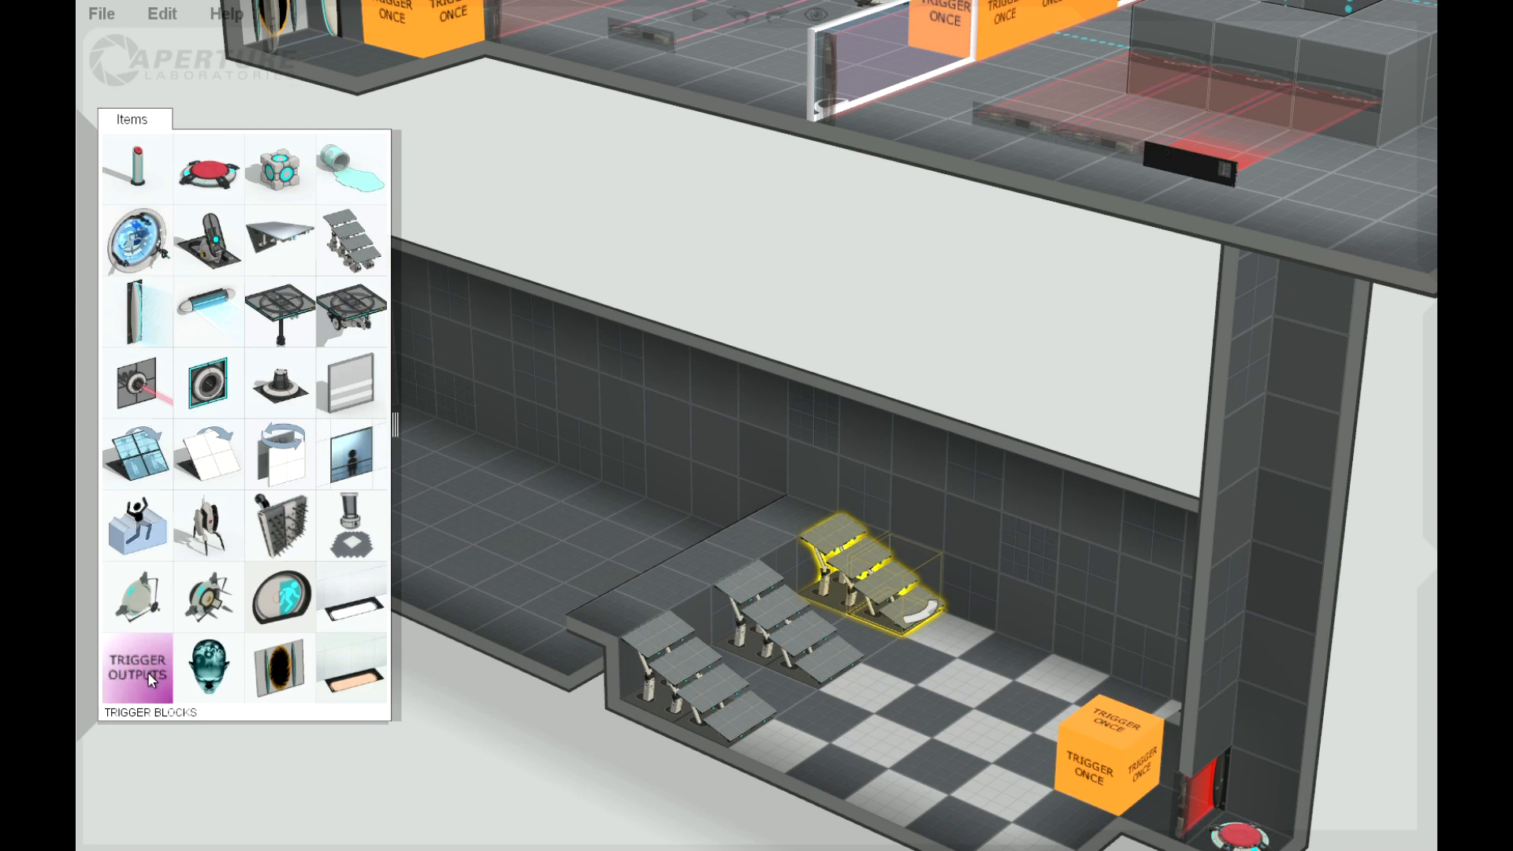
left_click_drag(141, 670, 659, 693)
left_click_drag(140, 670, 717, 700)
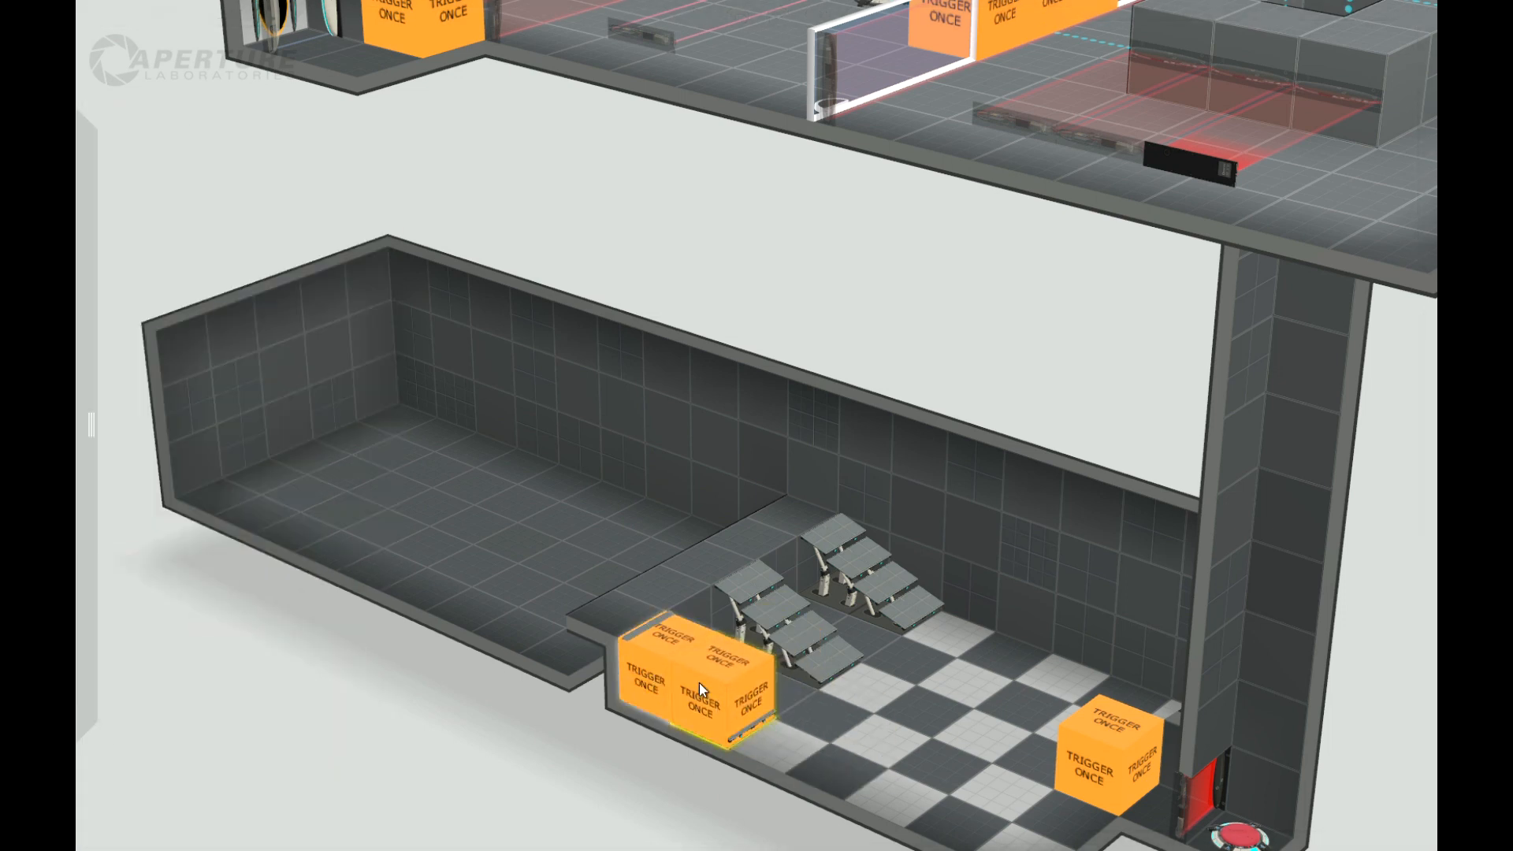
Step: Add a Trigger Once block over the lower end of the stairs beside the lower room's back wall
left_click_drag(597, 741, 556, 738)
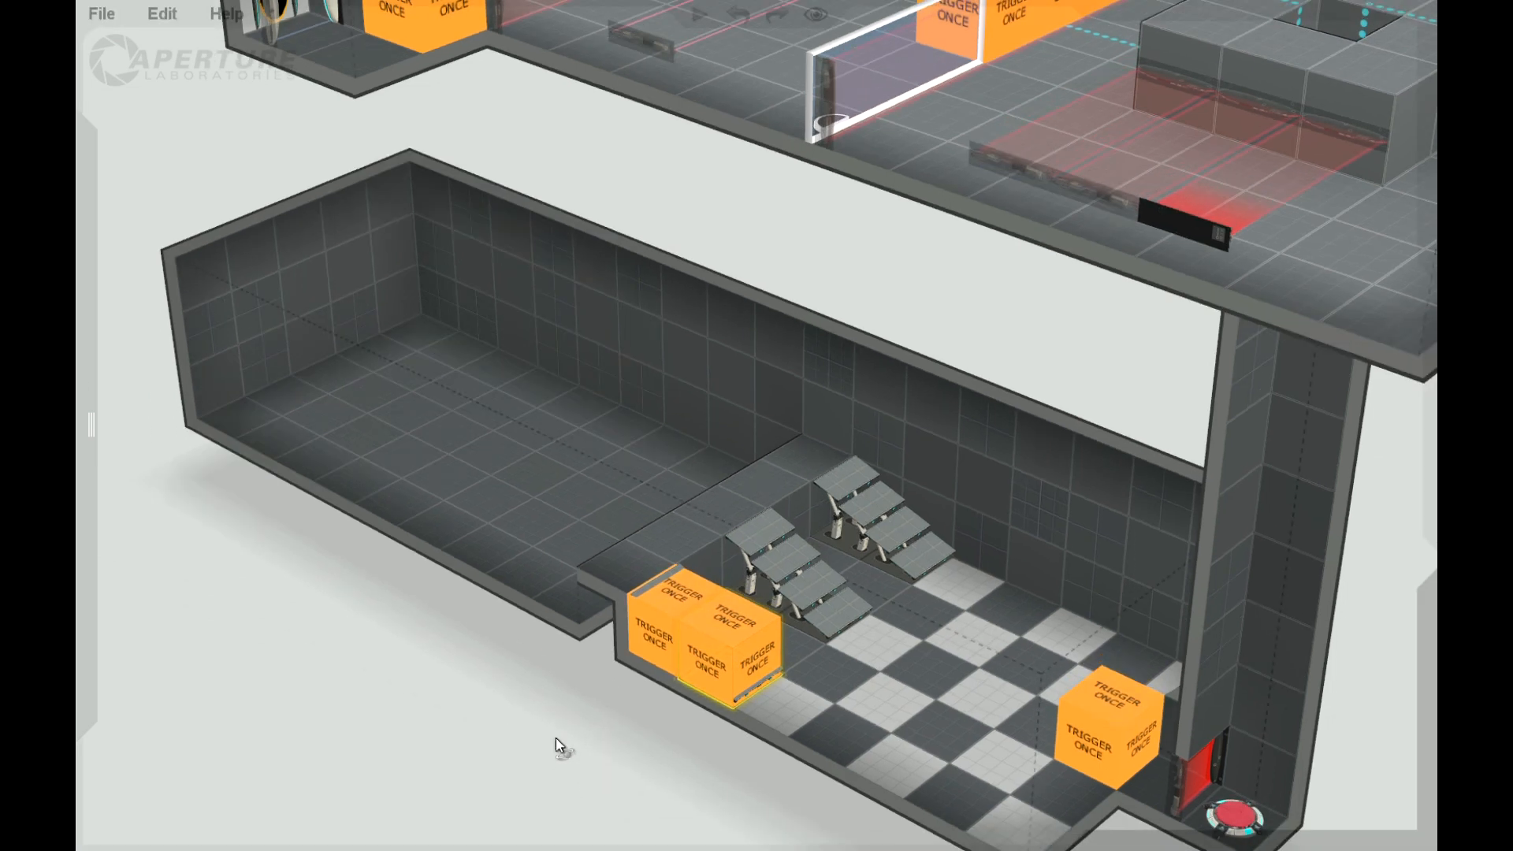
mouse_move(90, 668)
left_click_drag(154, 666, 934, 540)
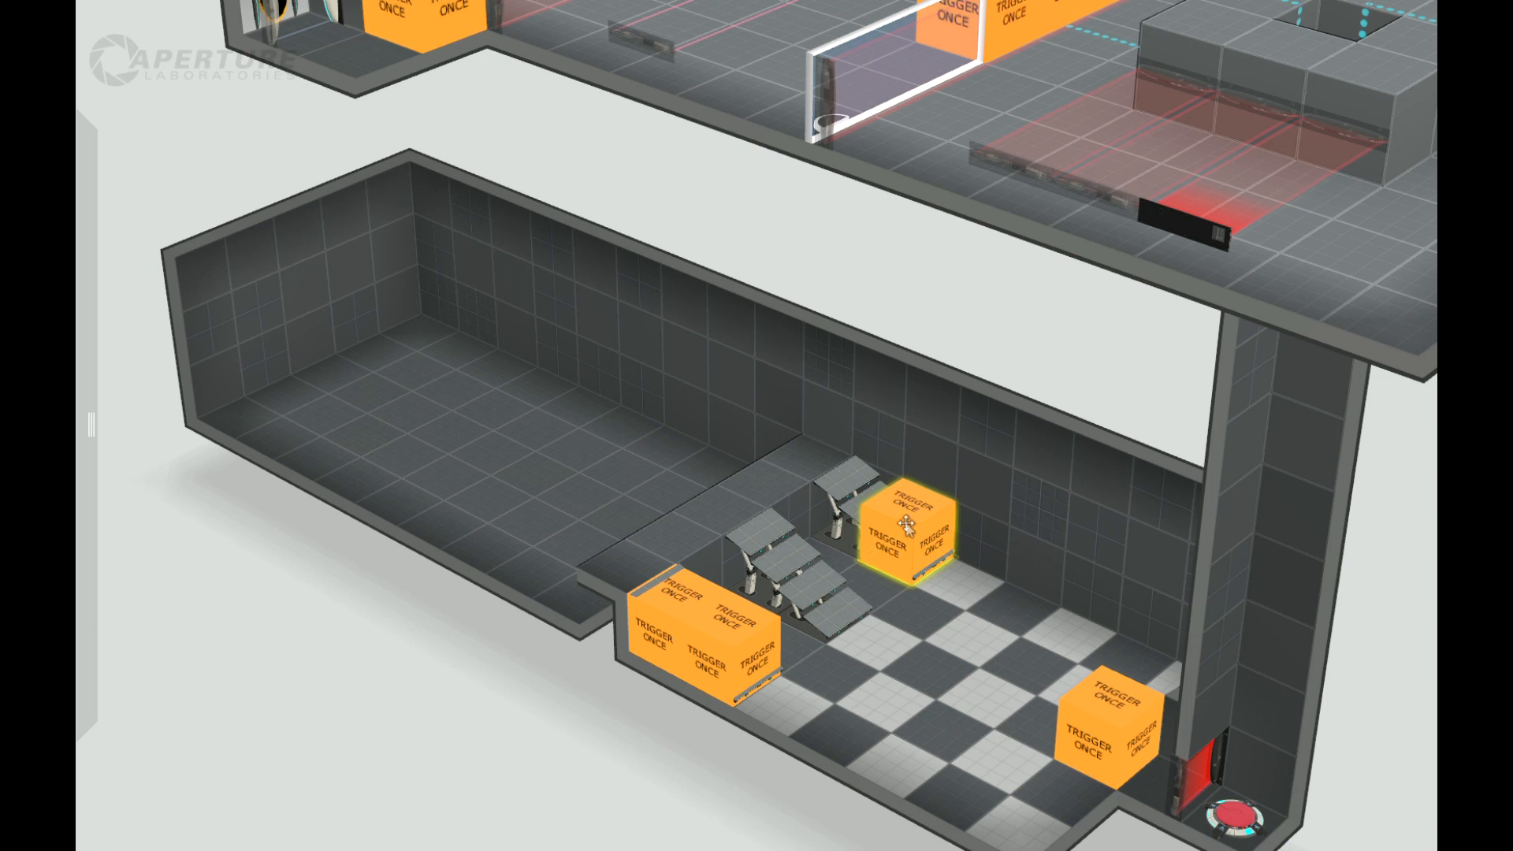
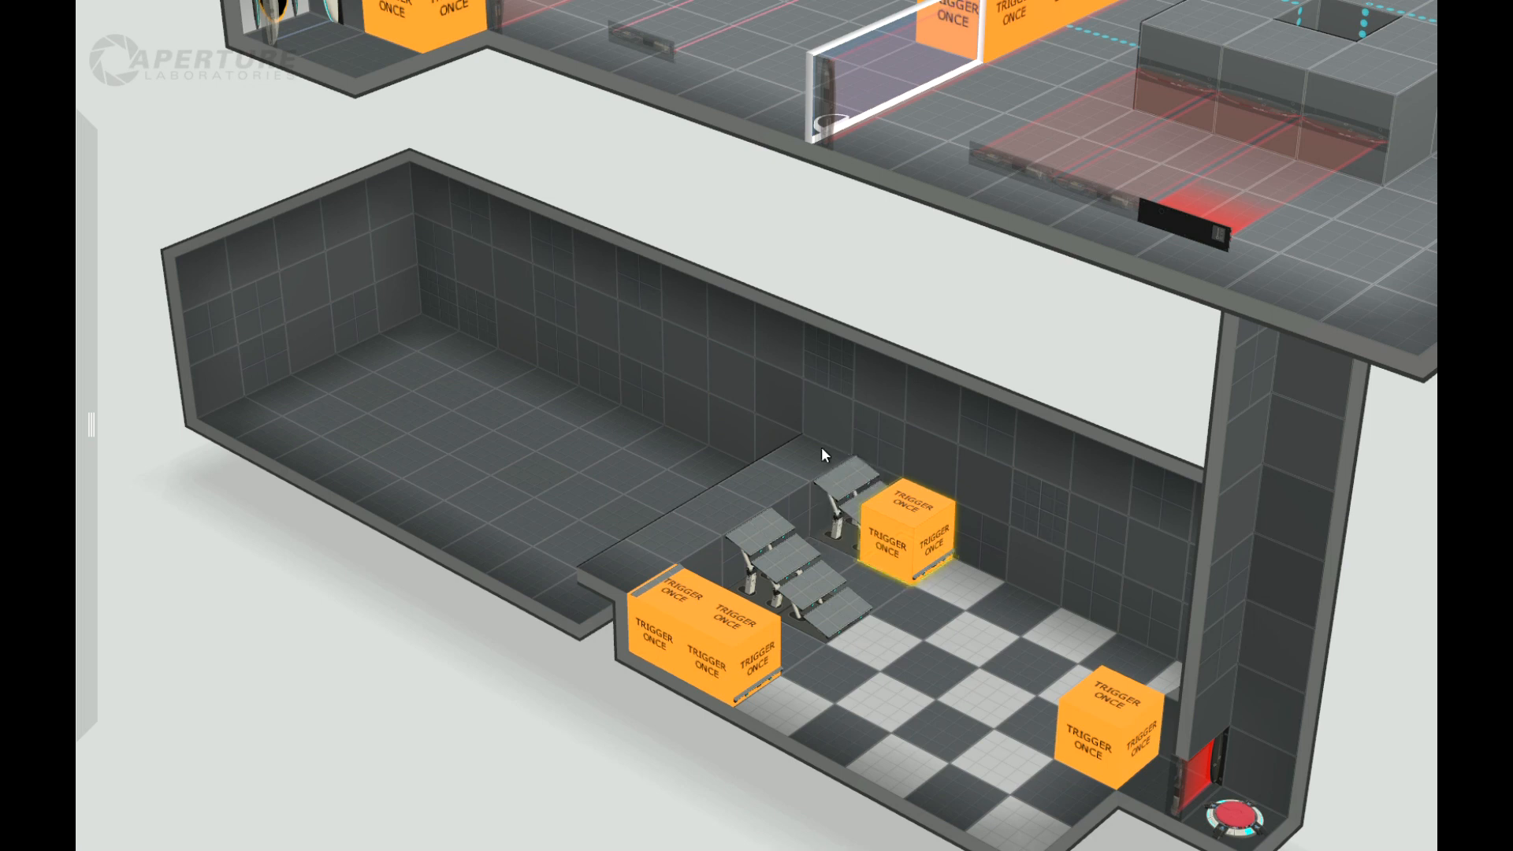
Step: Recess the lower room's walls by one tile at both ends of the raised floor strip
left_click_drag(566, 716, 589, 759)
left_click(819, 490)
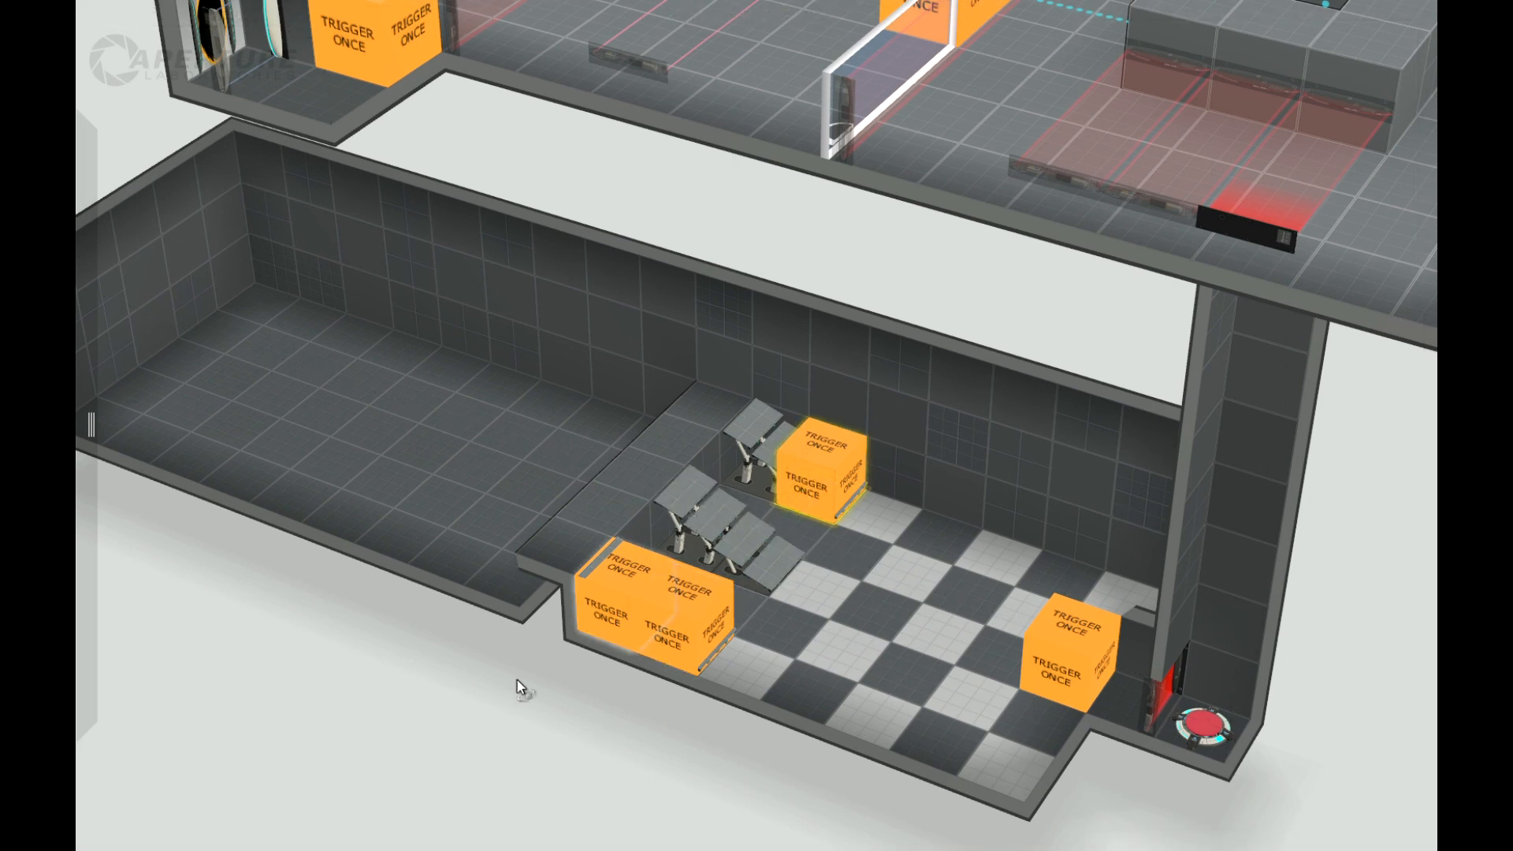
left_click_drag(517, 681, 519, 691)
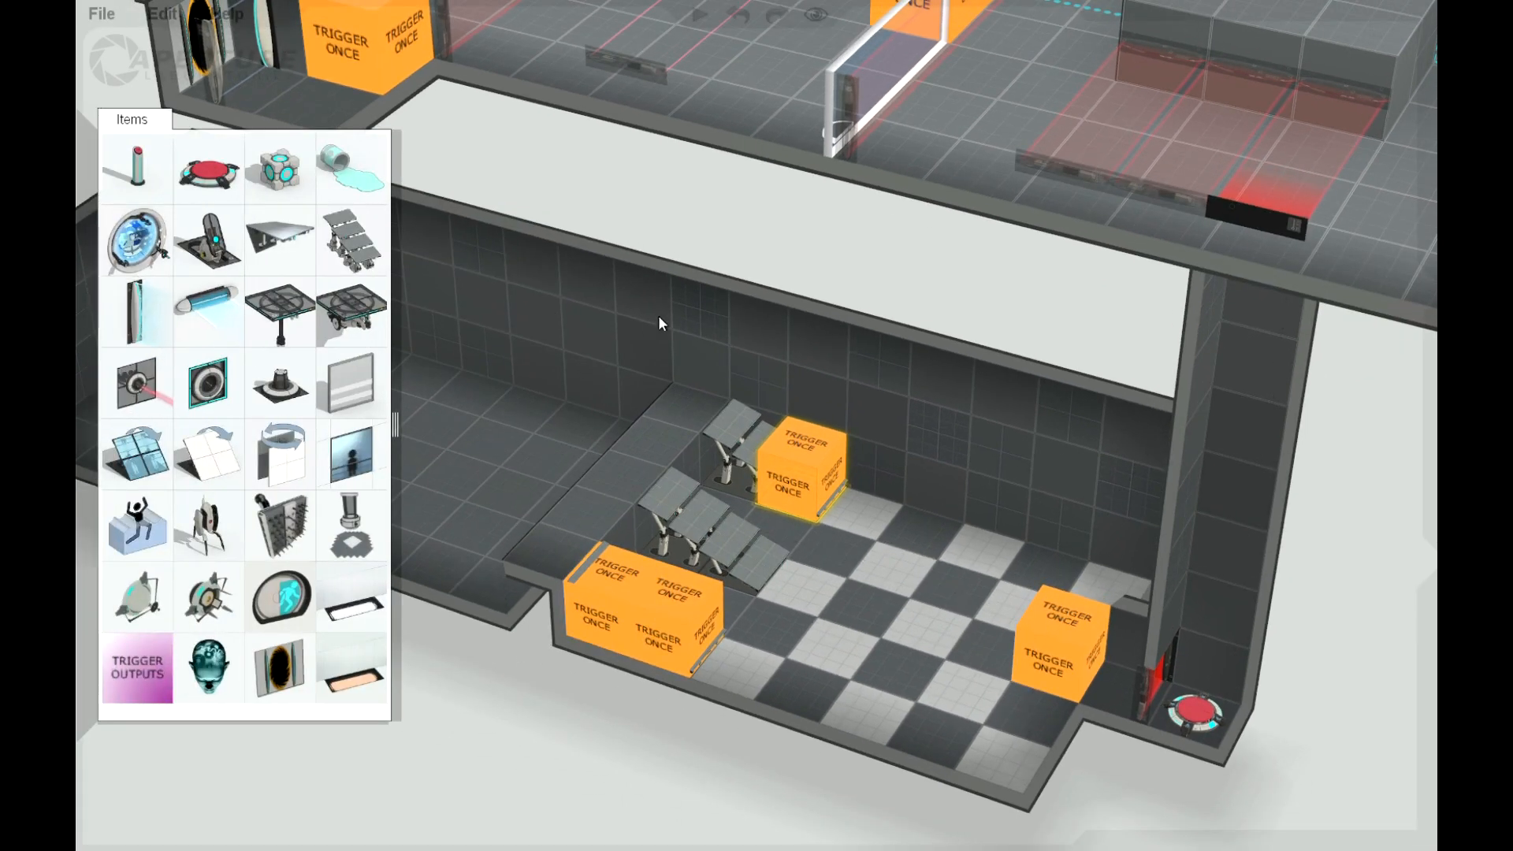
left_click(698, 339)
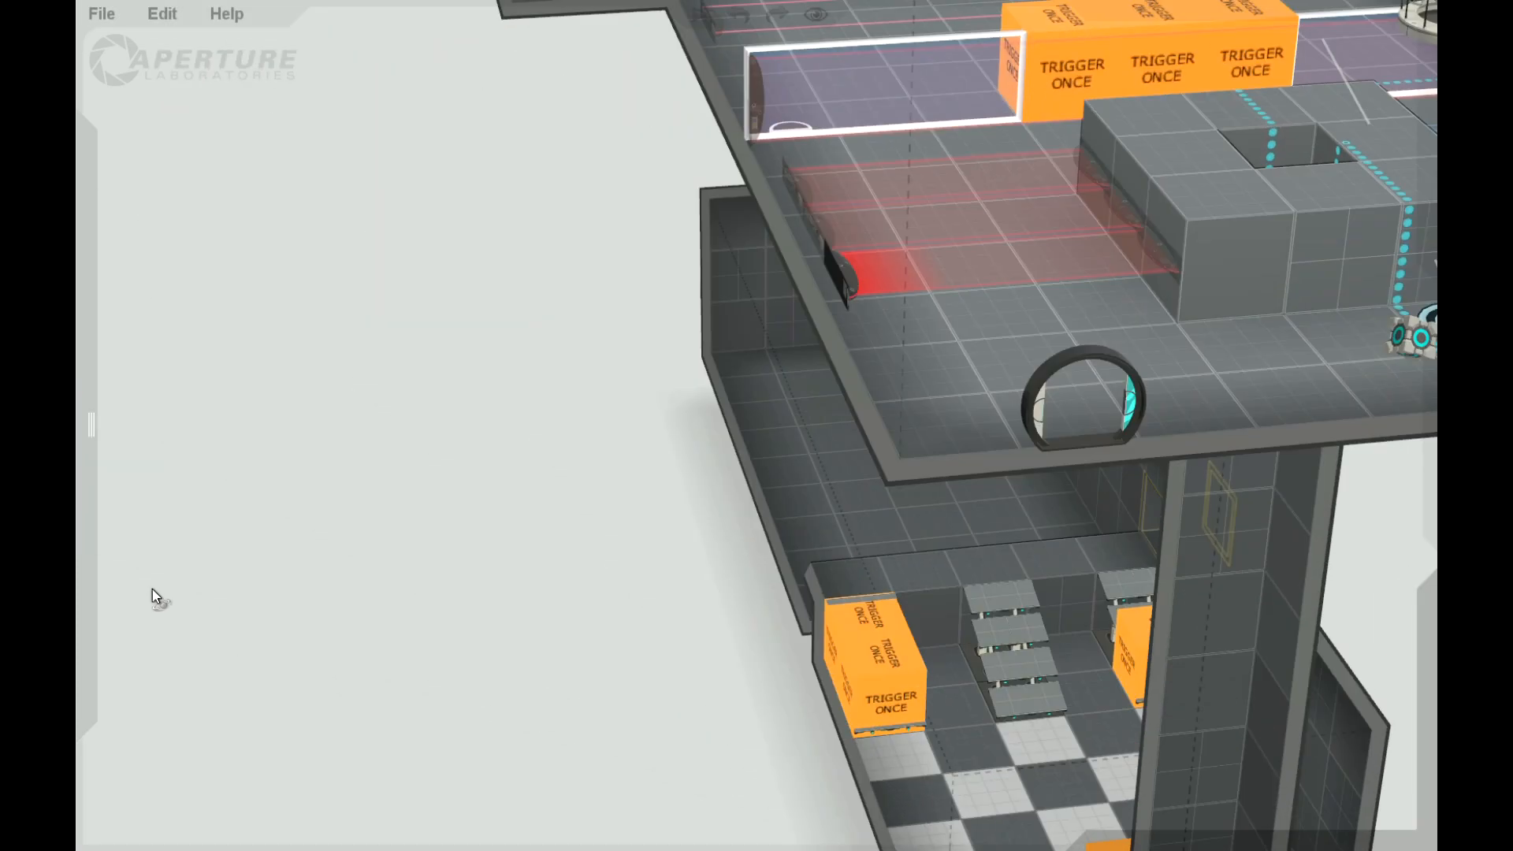
left_click_drag(153, 589, 81, 569)
left_click_drag(568, 597, 1180, 767)
left_click(1114, 722)
left_click_drag(1105, 683, 968, 675)
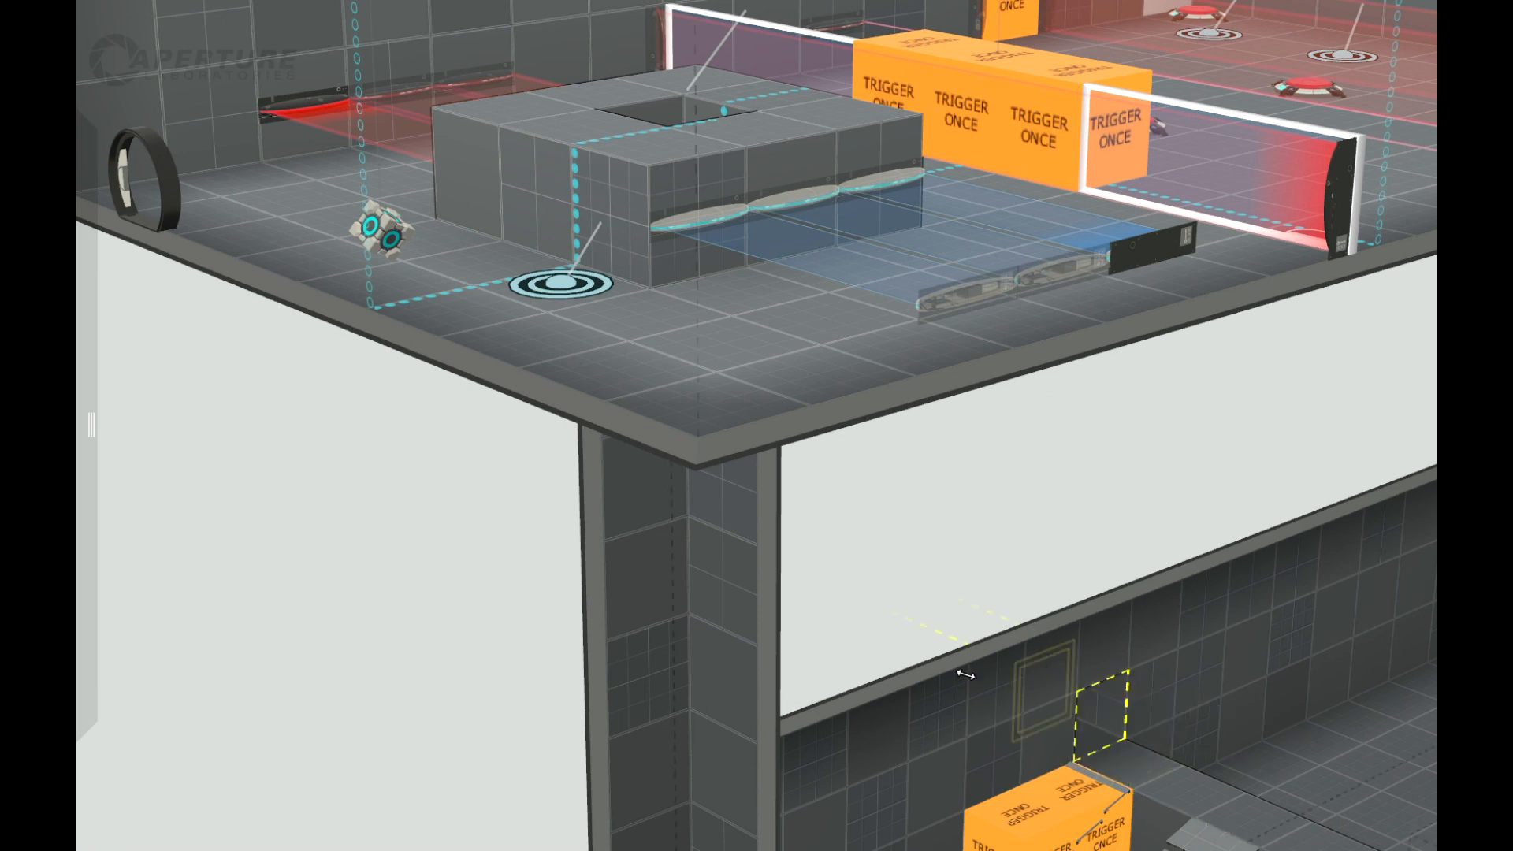
left_click_drag(639, 643, 1095, 611)
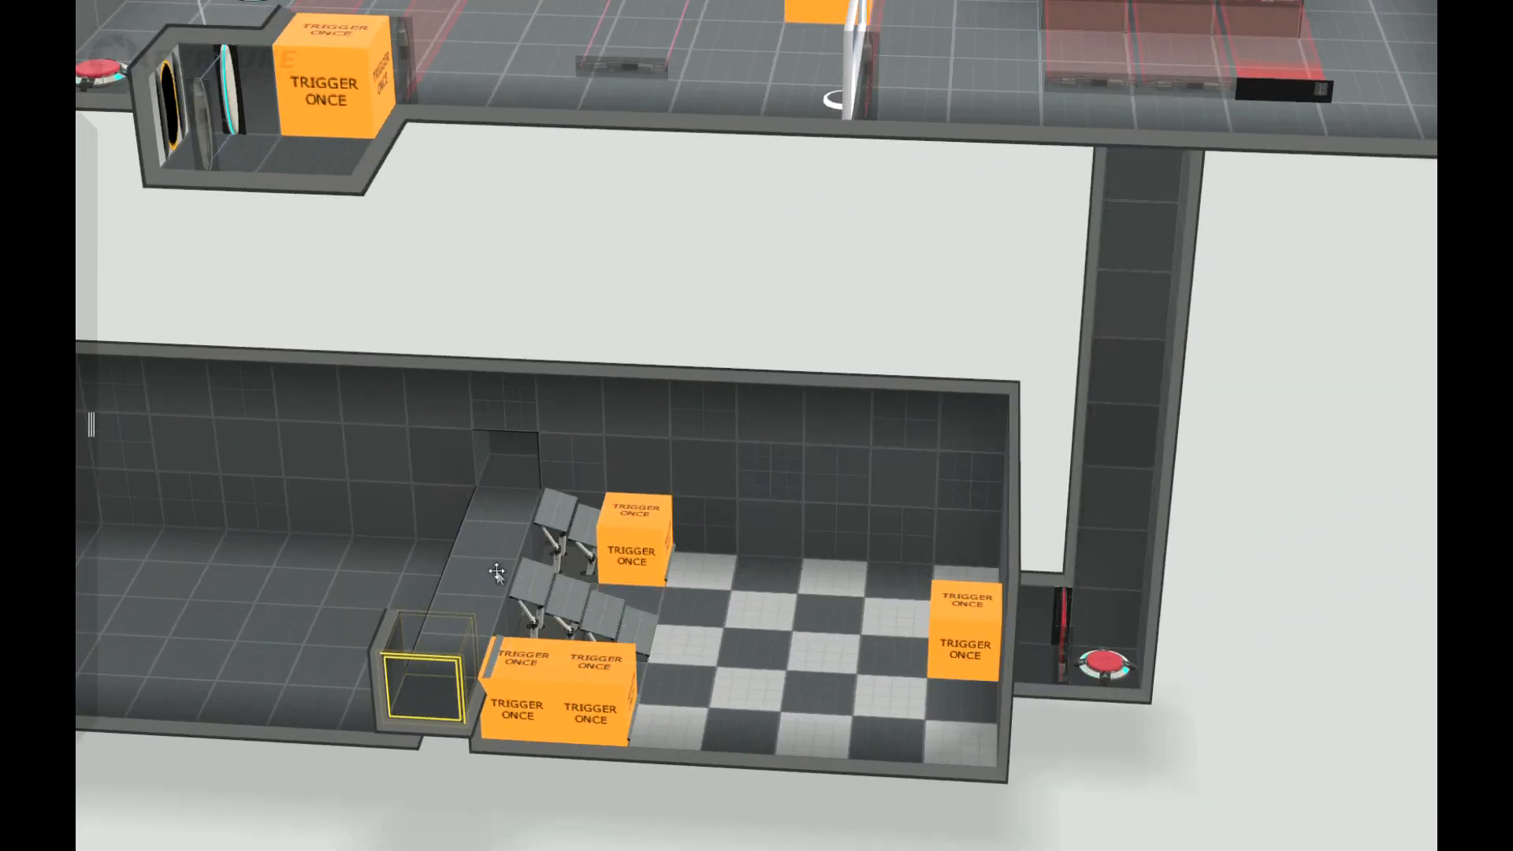
Step: Lay a horizontal fizzler along the raised strip between the two recesses and connect a Trigger Once block on the strip to it
mouse_move(91, 424)
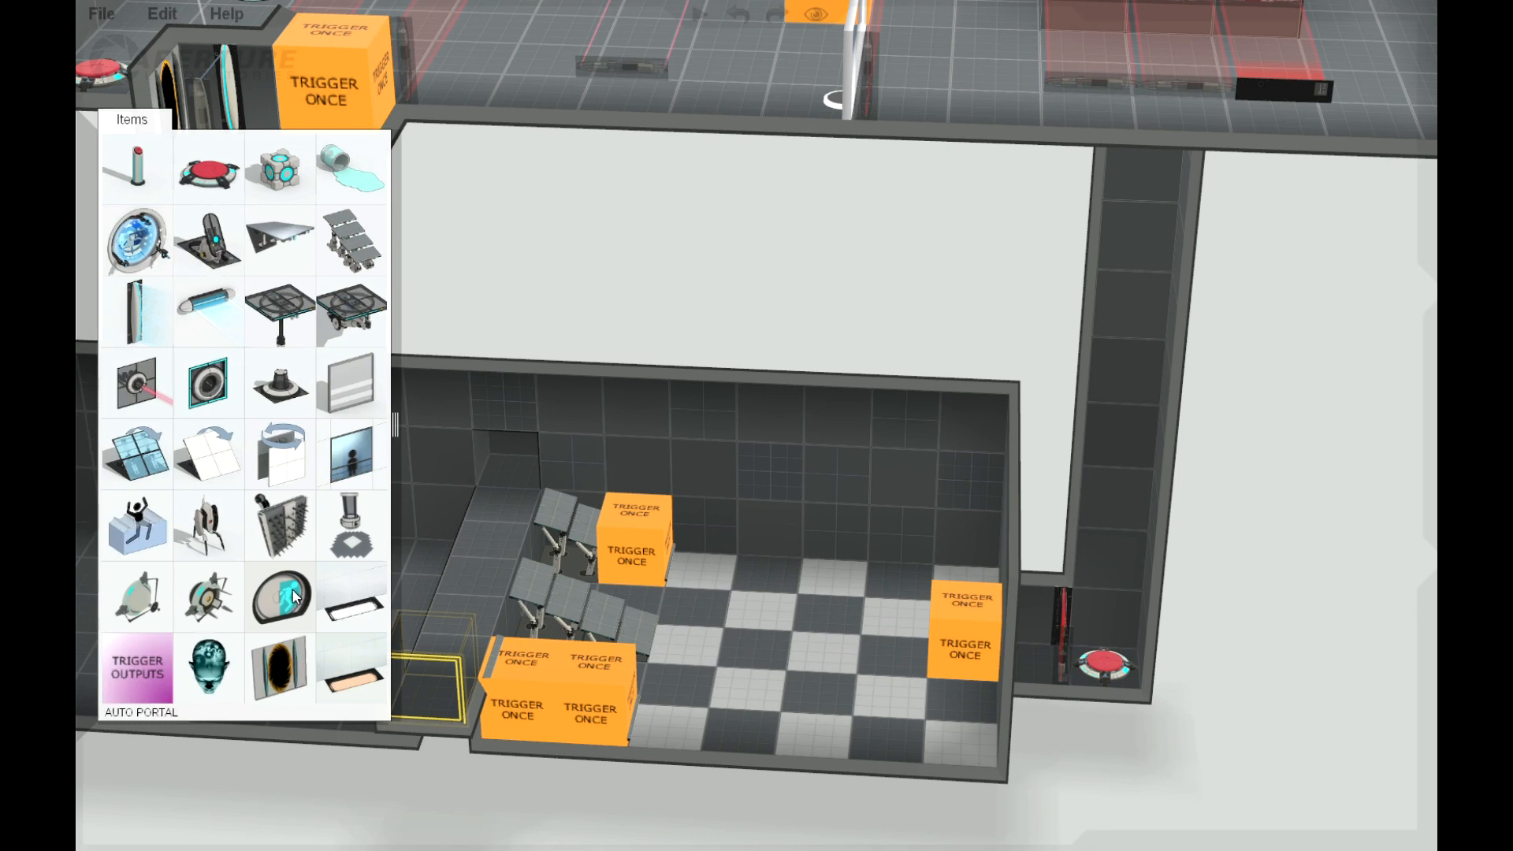
left_click_drag(206, 309, 517, 457)
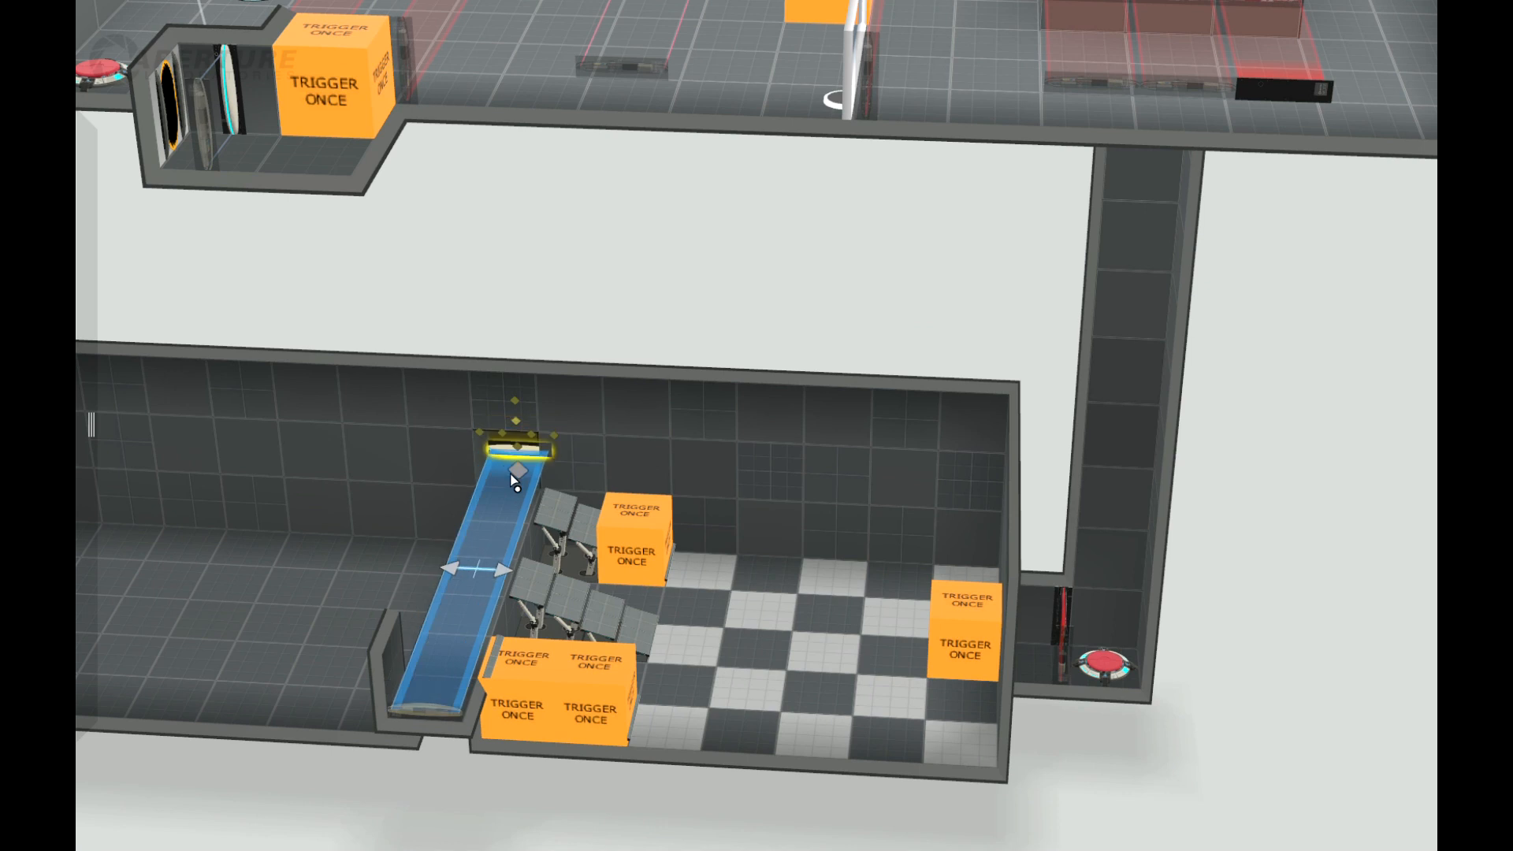
mouse_move(76, 558)
left_click_drag(144, 681, 507, 557)
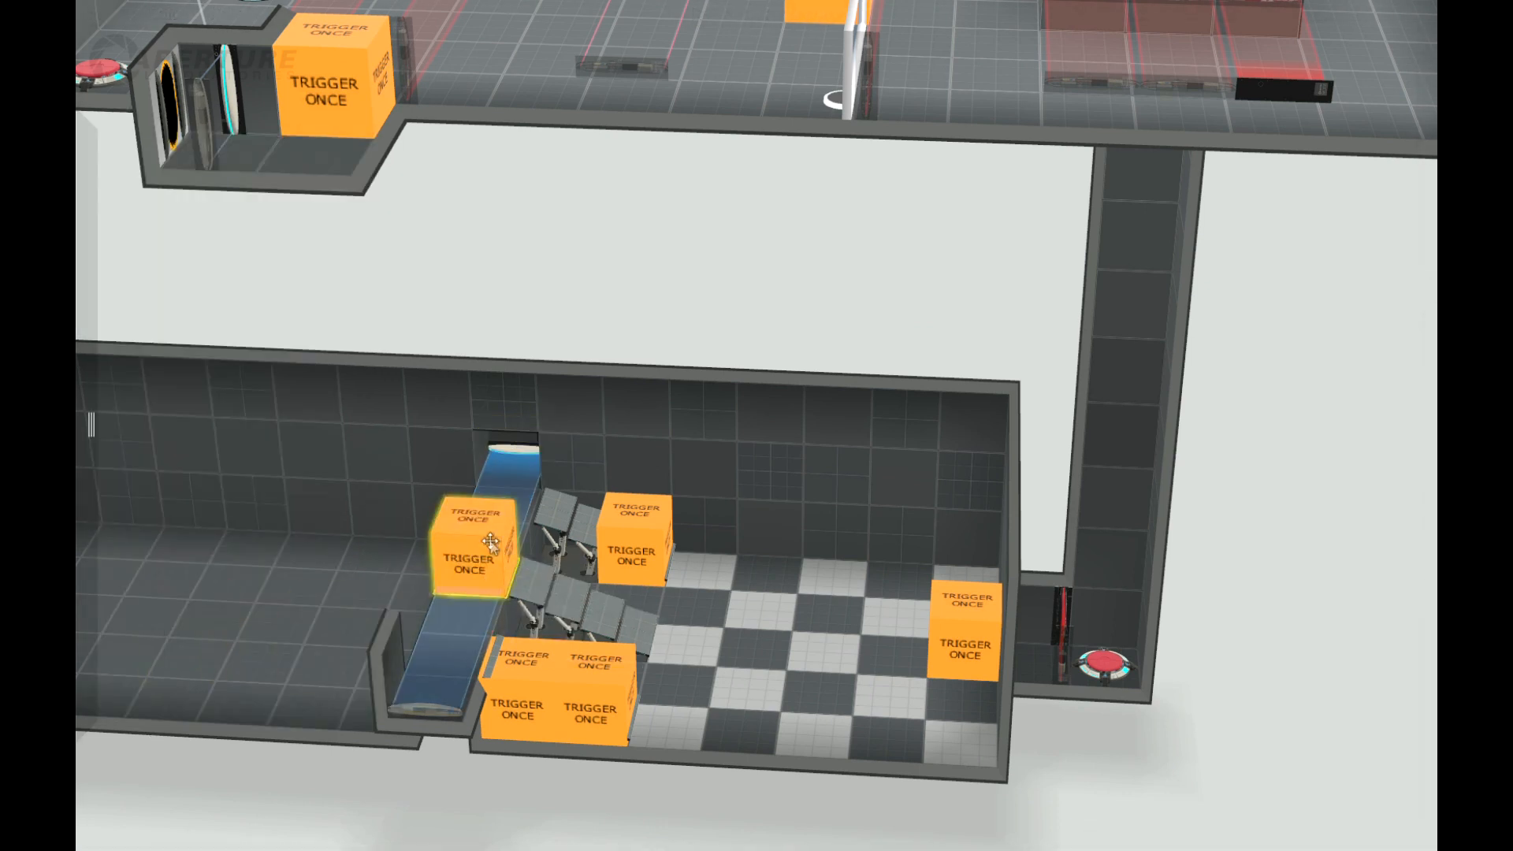
right_click(485, 542)
left_click(544, 574)
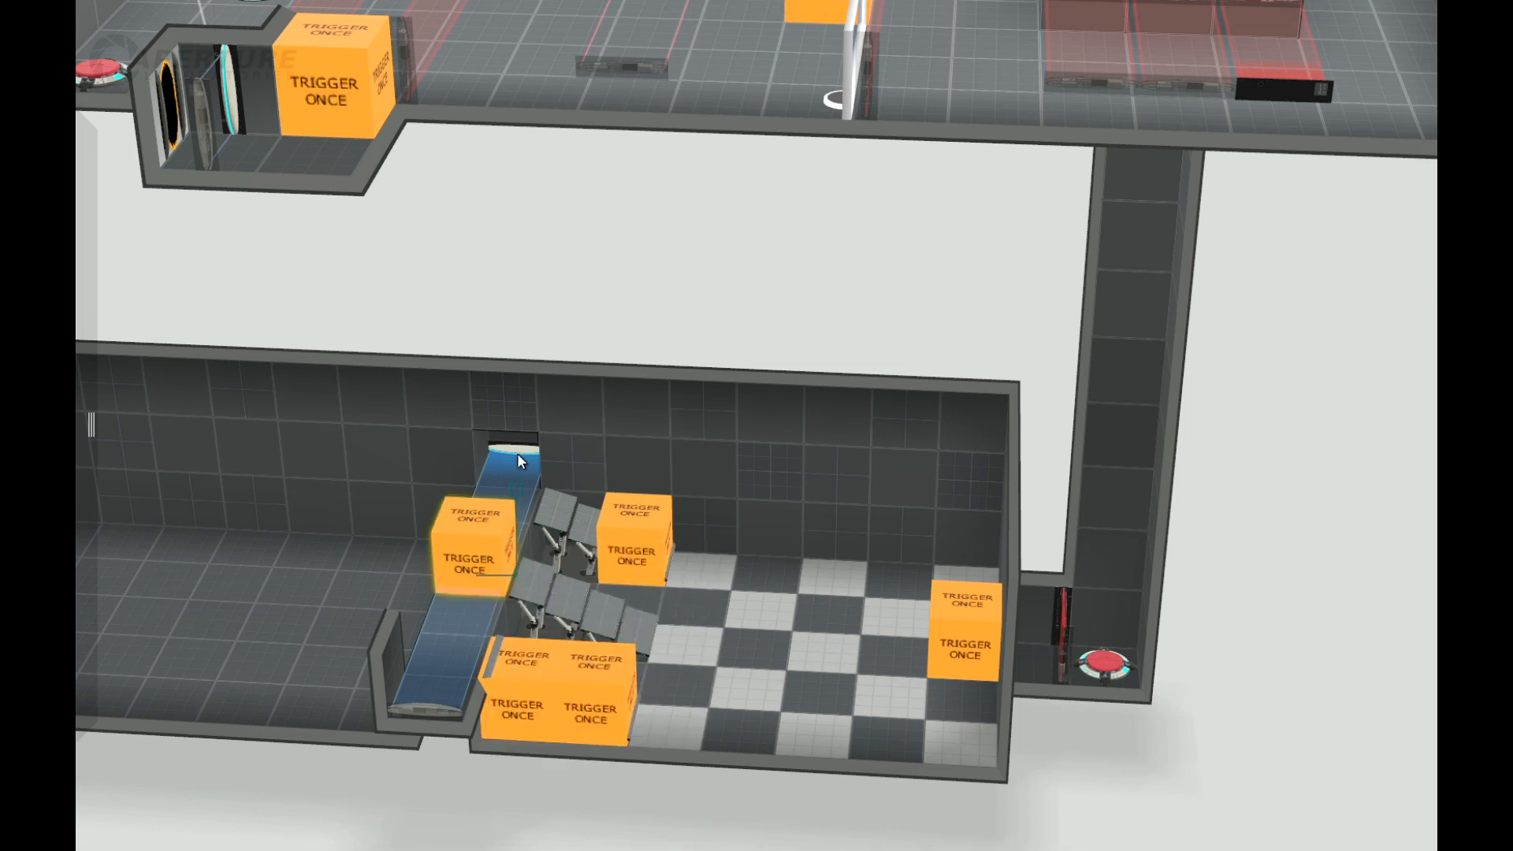
left_click(520, 451)
Step: Change the fizzler's hazard type to laser field
right_click(521, 454)
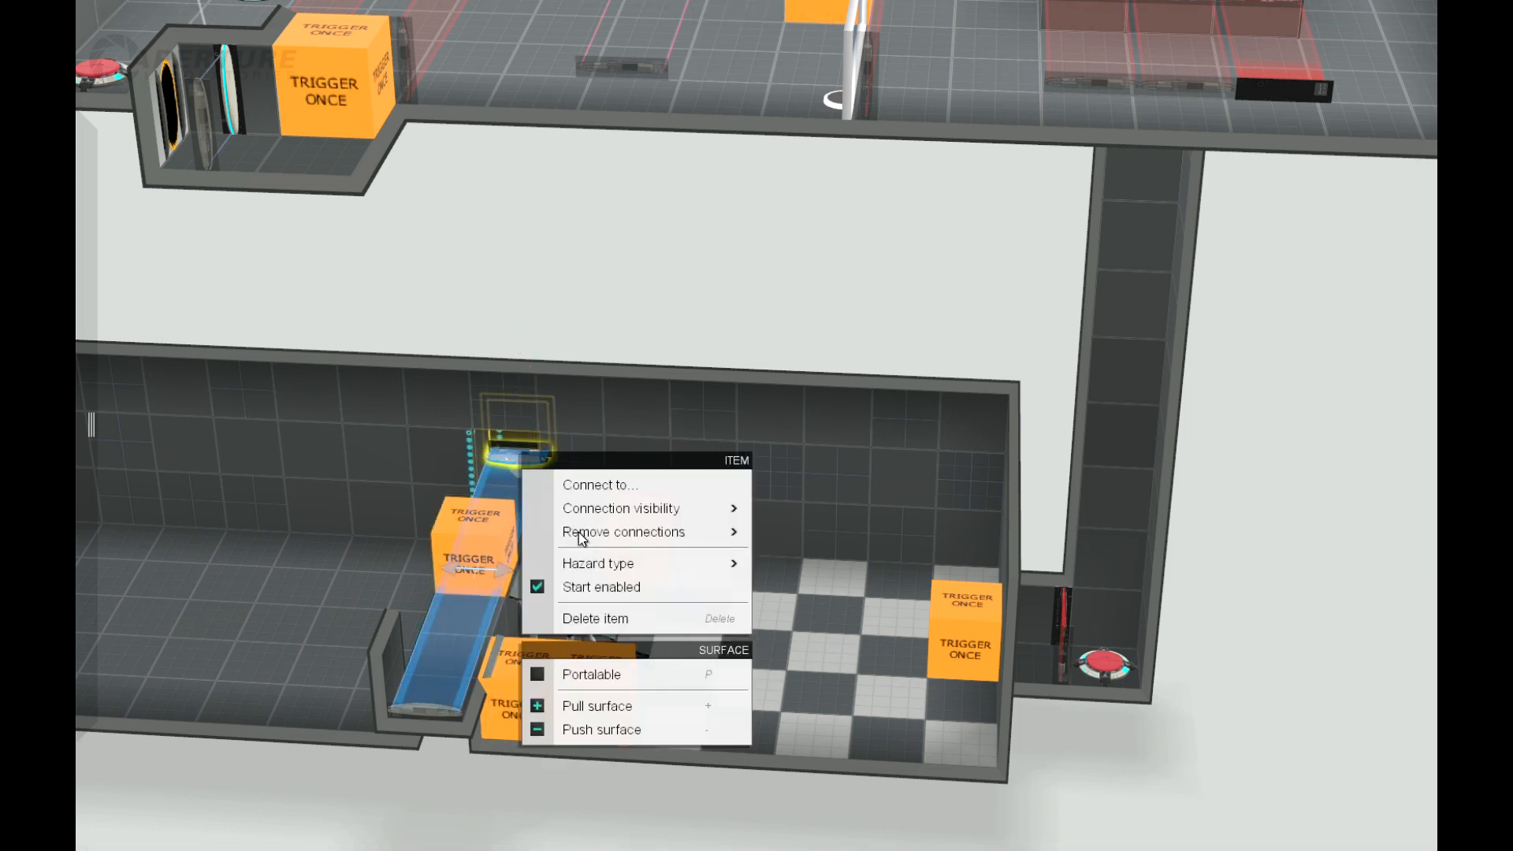
mouse_move(636, 514)
mouse_move(642, 561)
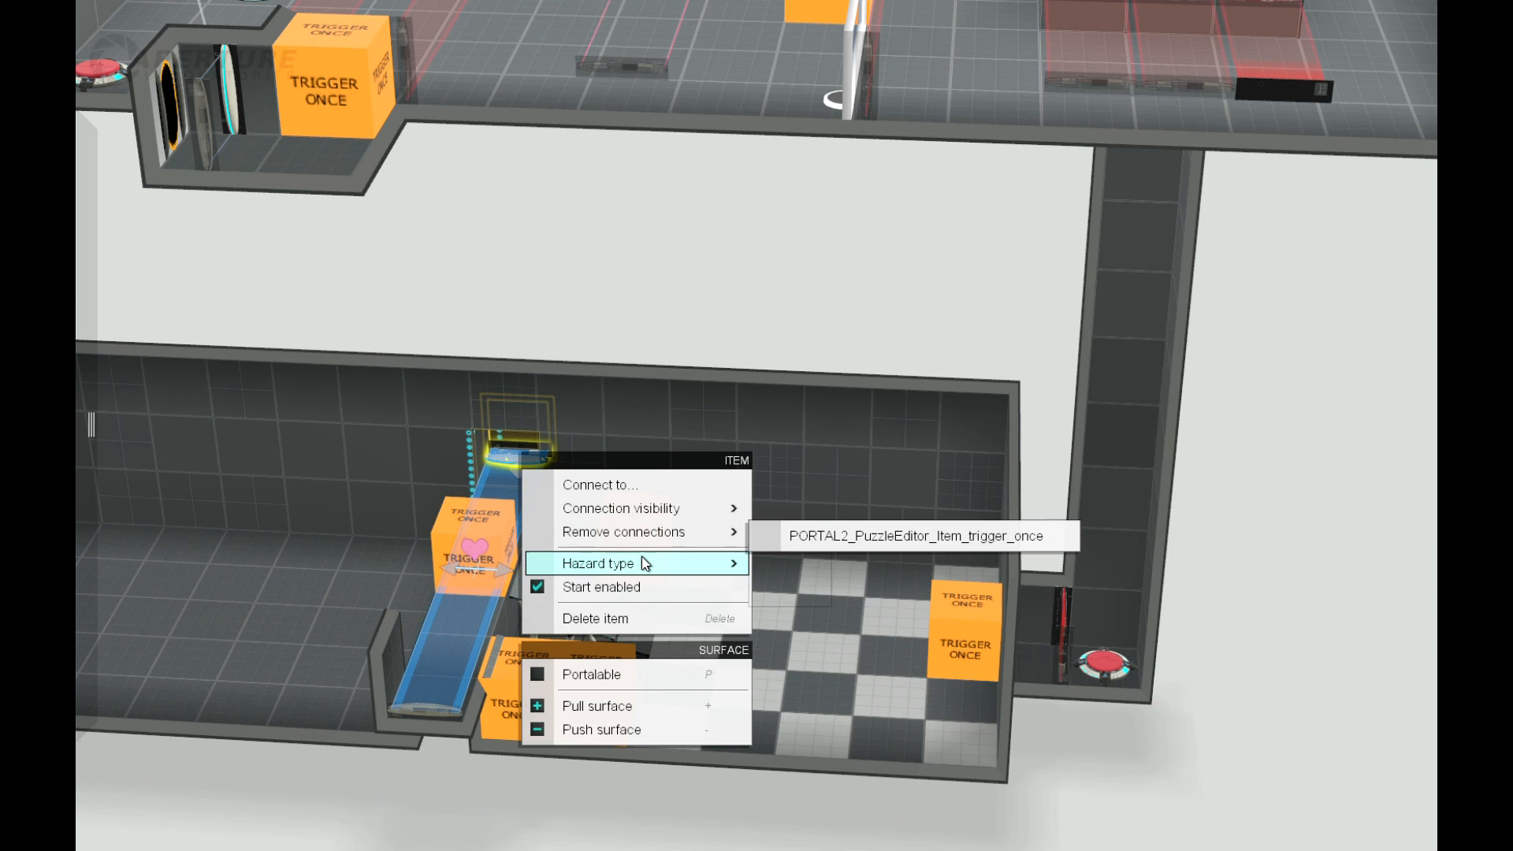
left_click(765, 591)
Step: Place a second horizontal fizzler in the back-wall recess, directly above the laser field
middle_click_drag(471, 829, 461, 716)
key("Tab")
mouse_move(80, 455)
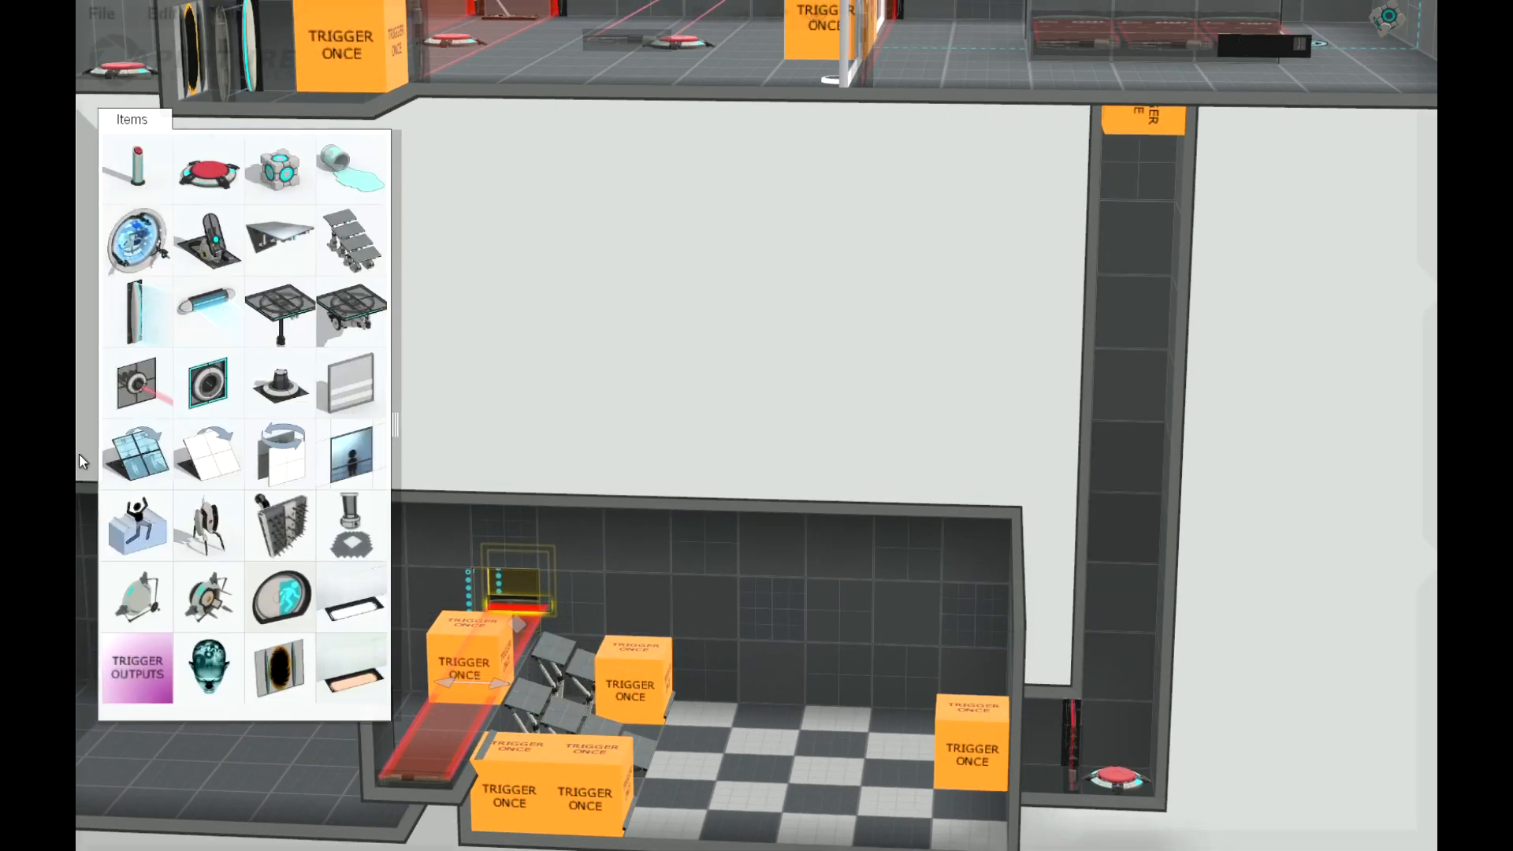
left_click_drag(150, 314, 516, 577)
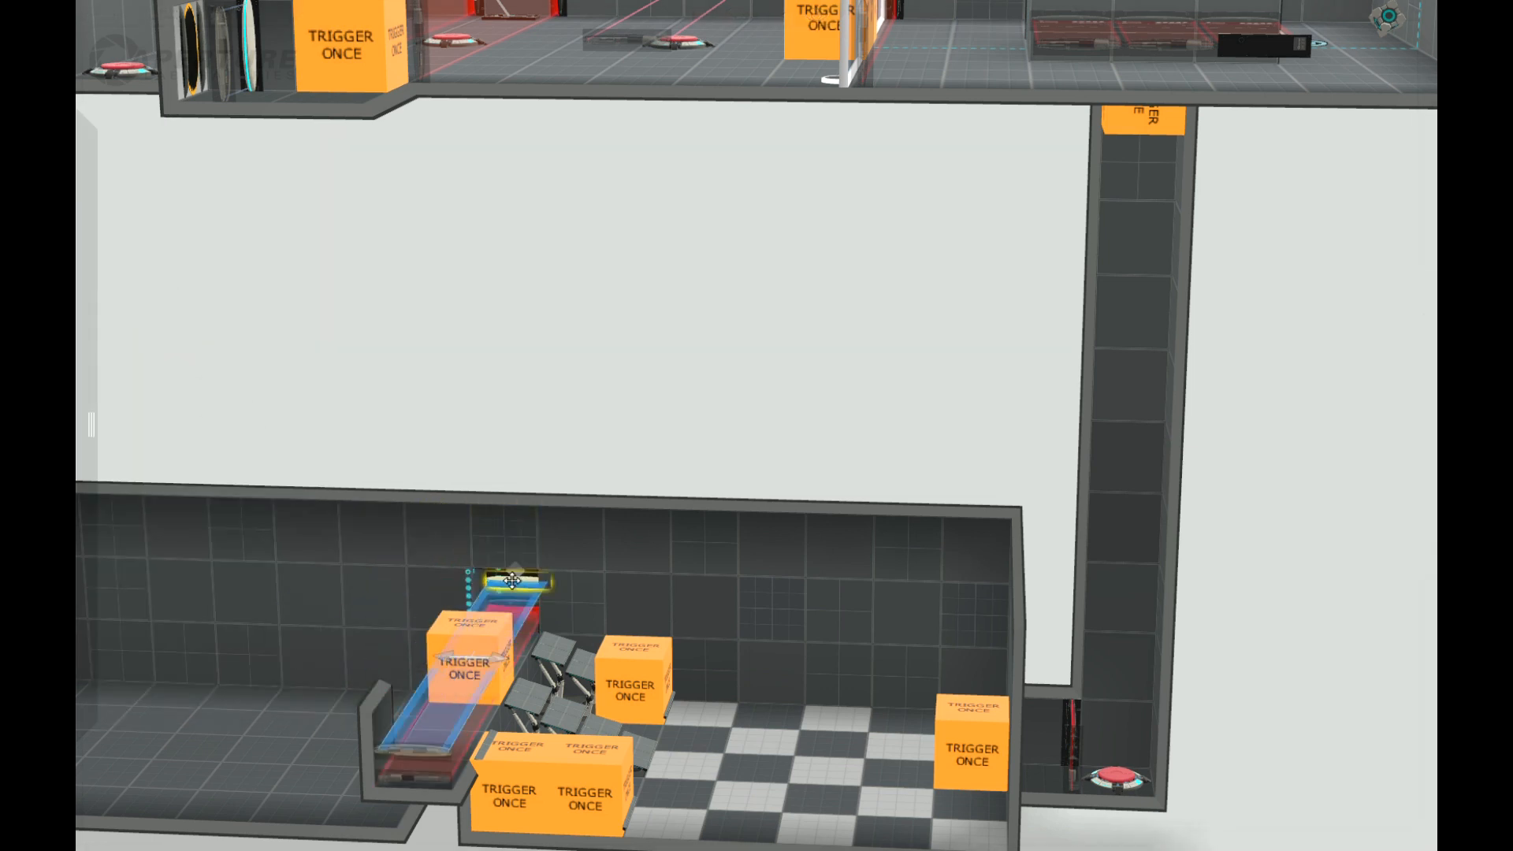
Step: Add another Trigger Once block at the back-wall end of the raised strip
middle_click_drag(399, 456, 369, 517)
mouse_move(91, 473)
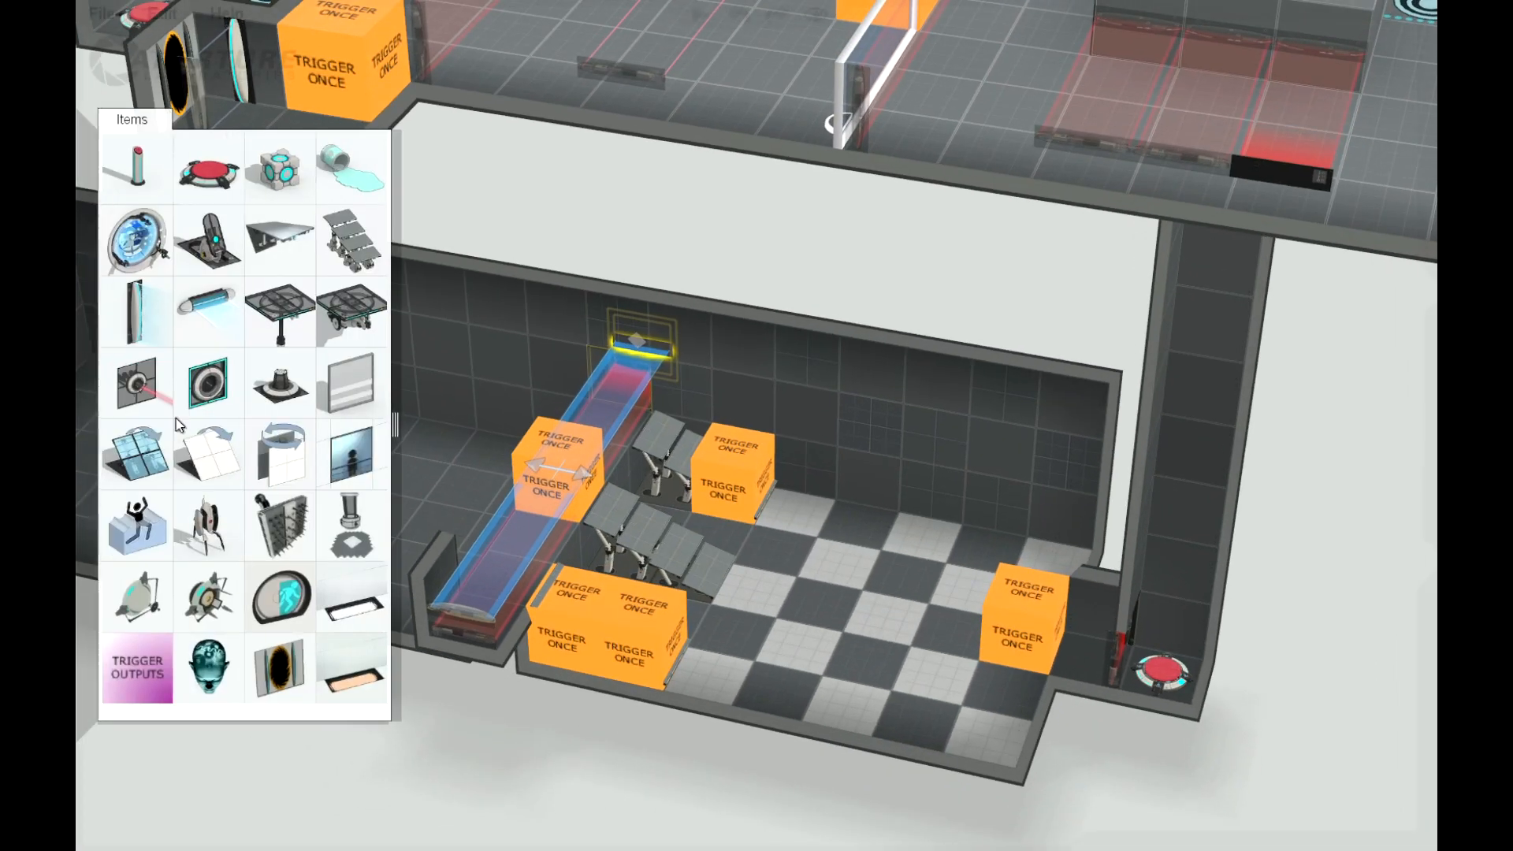
left_click_drag(551, 462, 639, 415)
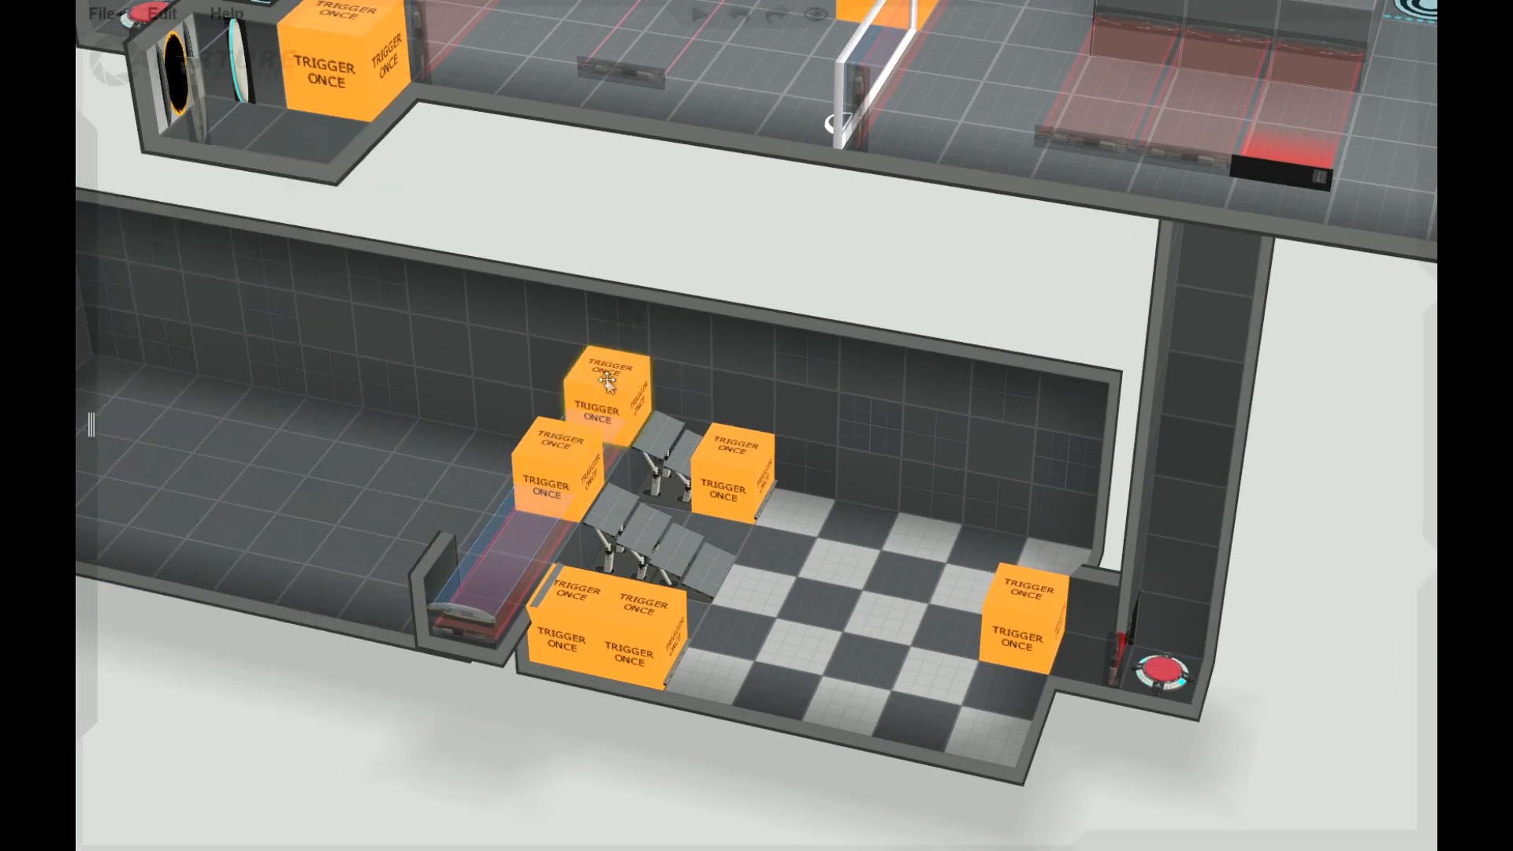
Step: Examine the raised strip's fields and triggers and the whole chamber from several angles
middle_click_drag(532, 739, 78, 677)
scroll(402, 651, "down", 2)
scroll(404, 651, "down", 2)
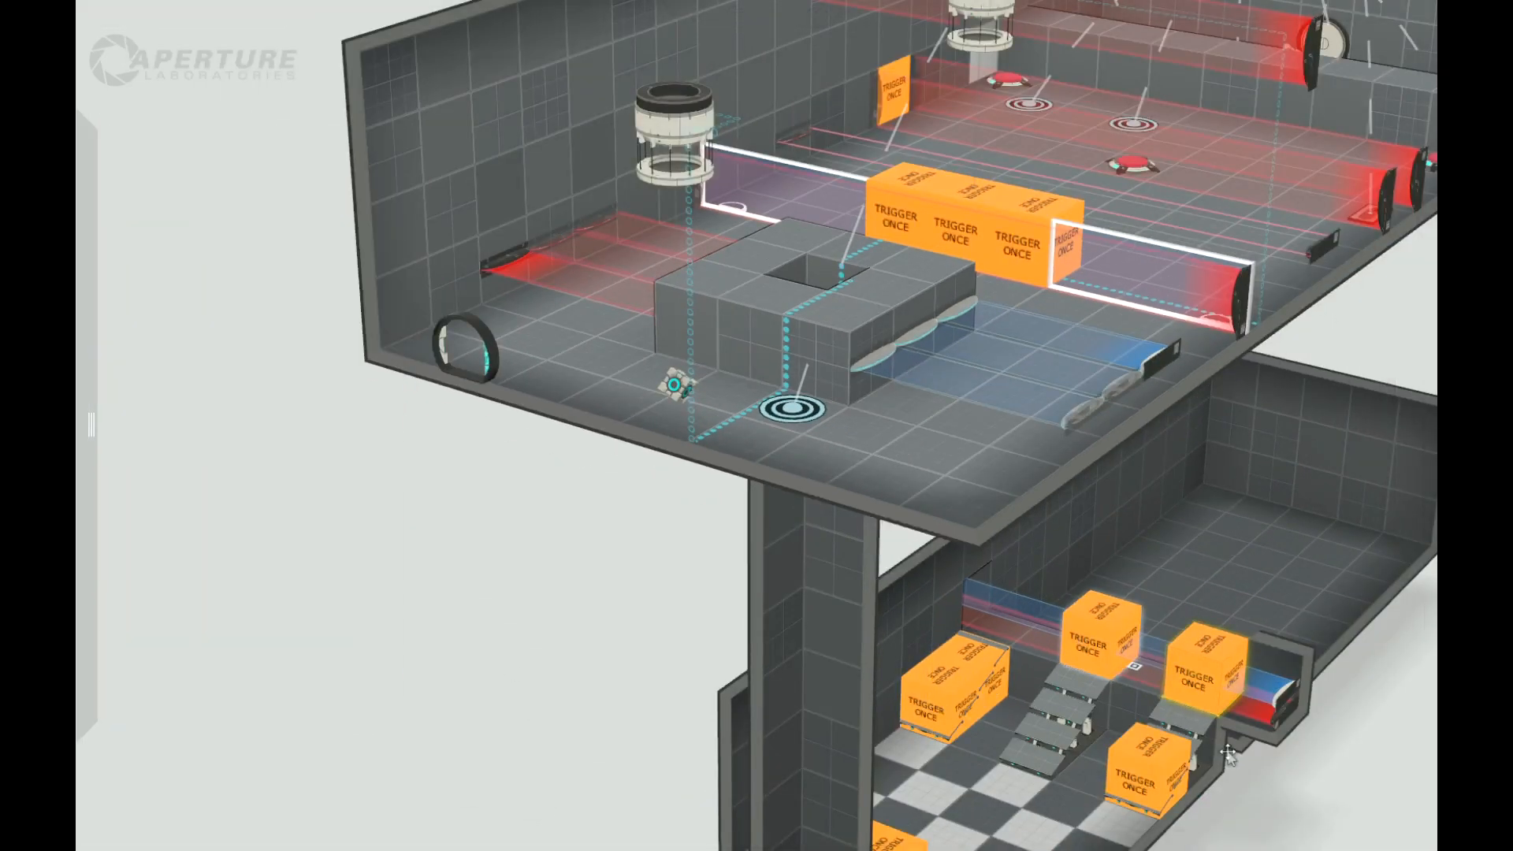
middle_click_drag(1253, 821, 1153, 710)
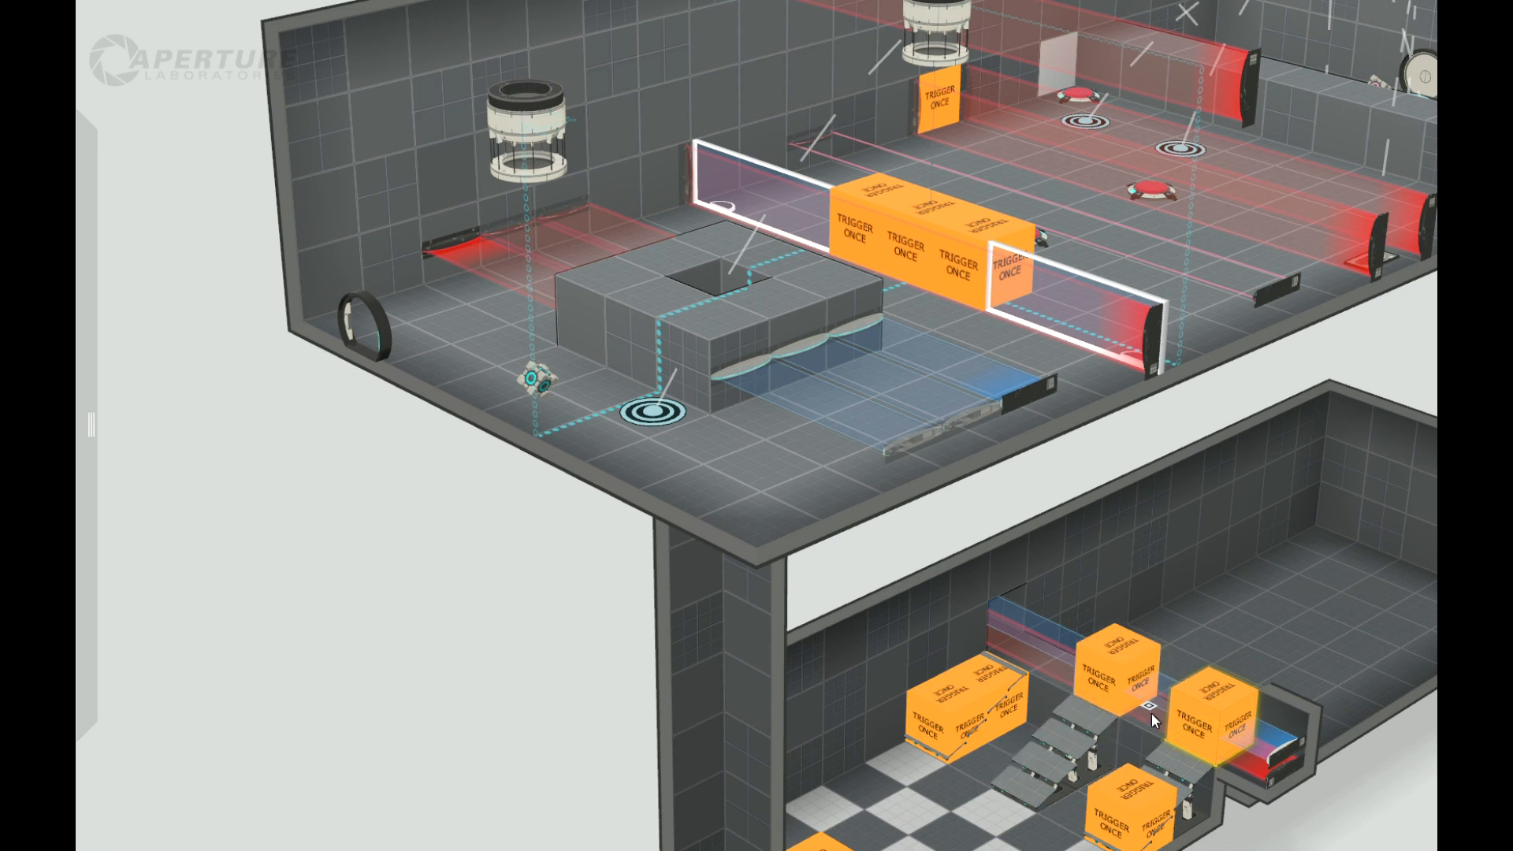
right_click_drag(1372, 793, 1388, 766)
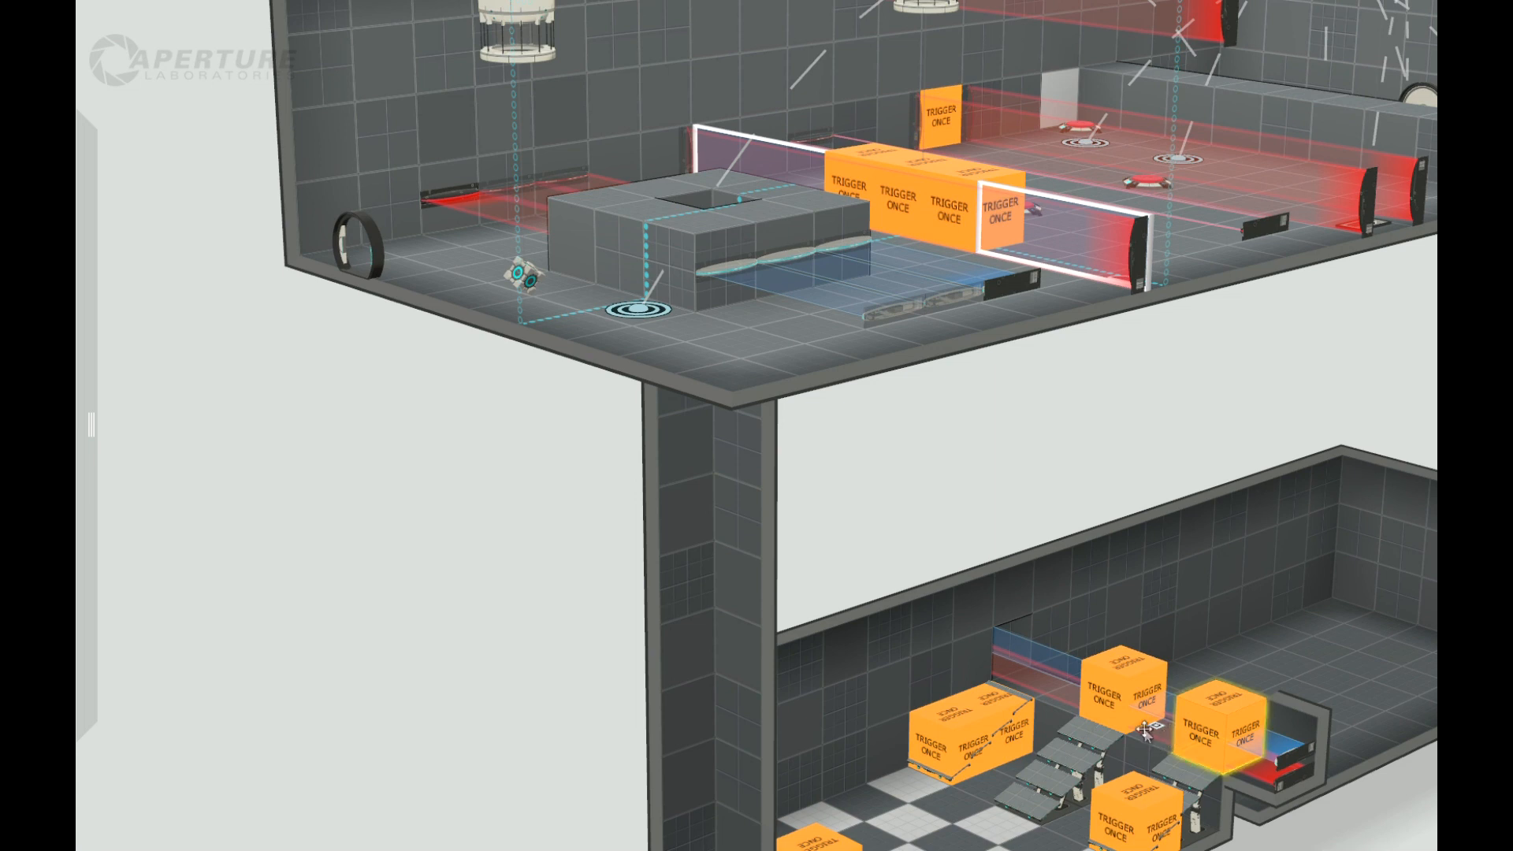
right_click_drag(1405, 815, 1122, 806)
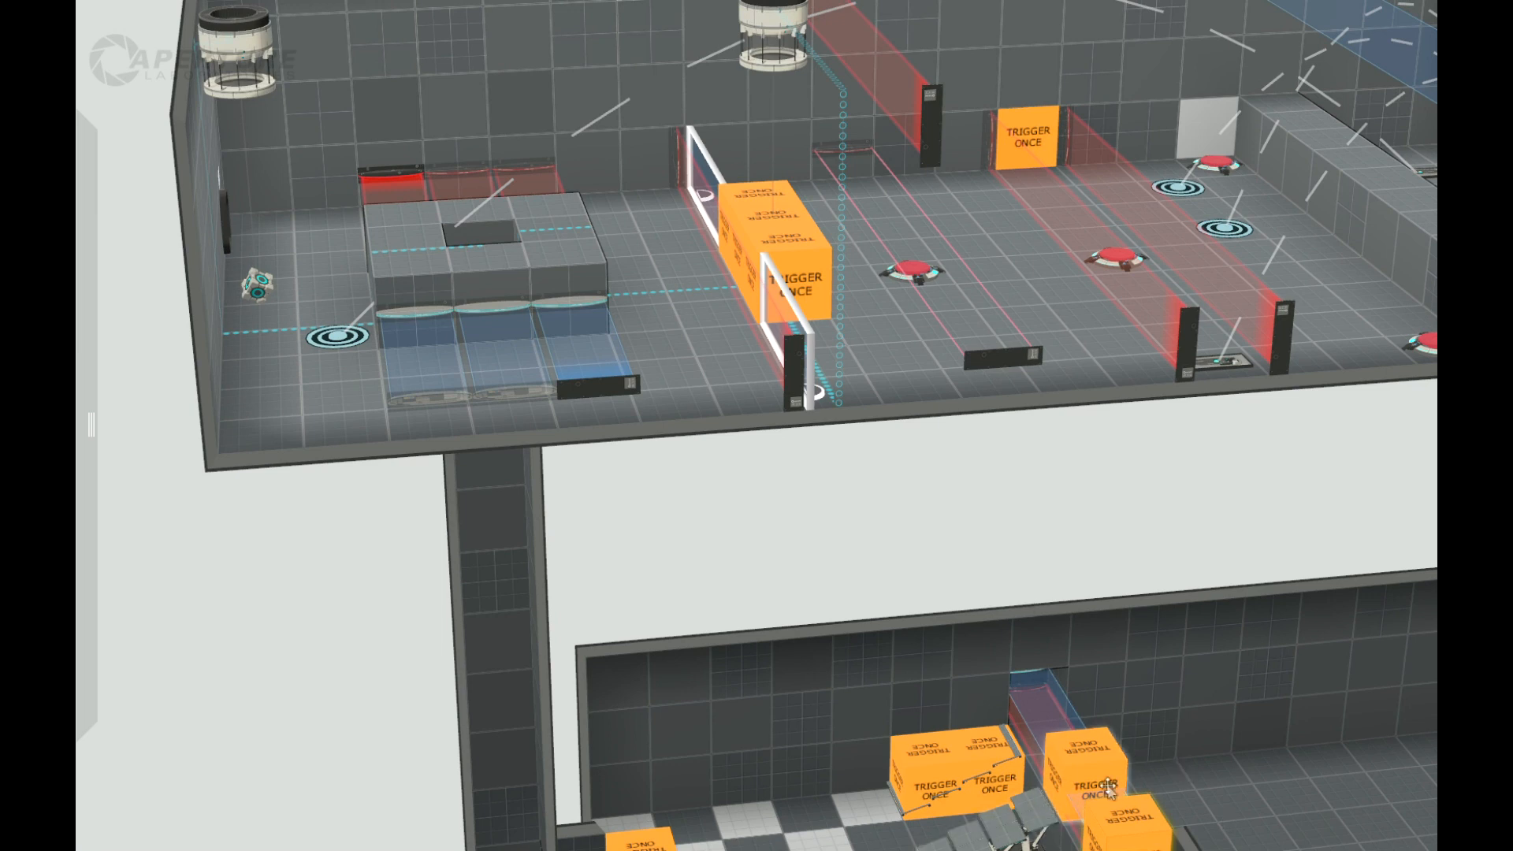
scroll(1109, 786, "down", 5)
right_click_drag(1060, 810, 971, 802)
right_click_drag(966, 727, 472, 734)
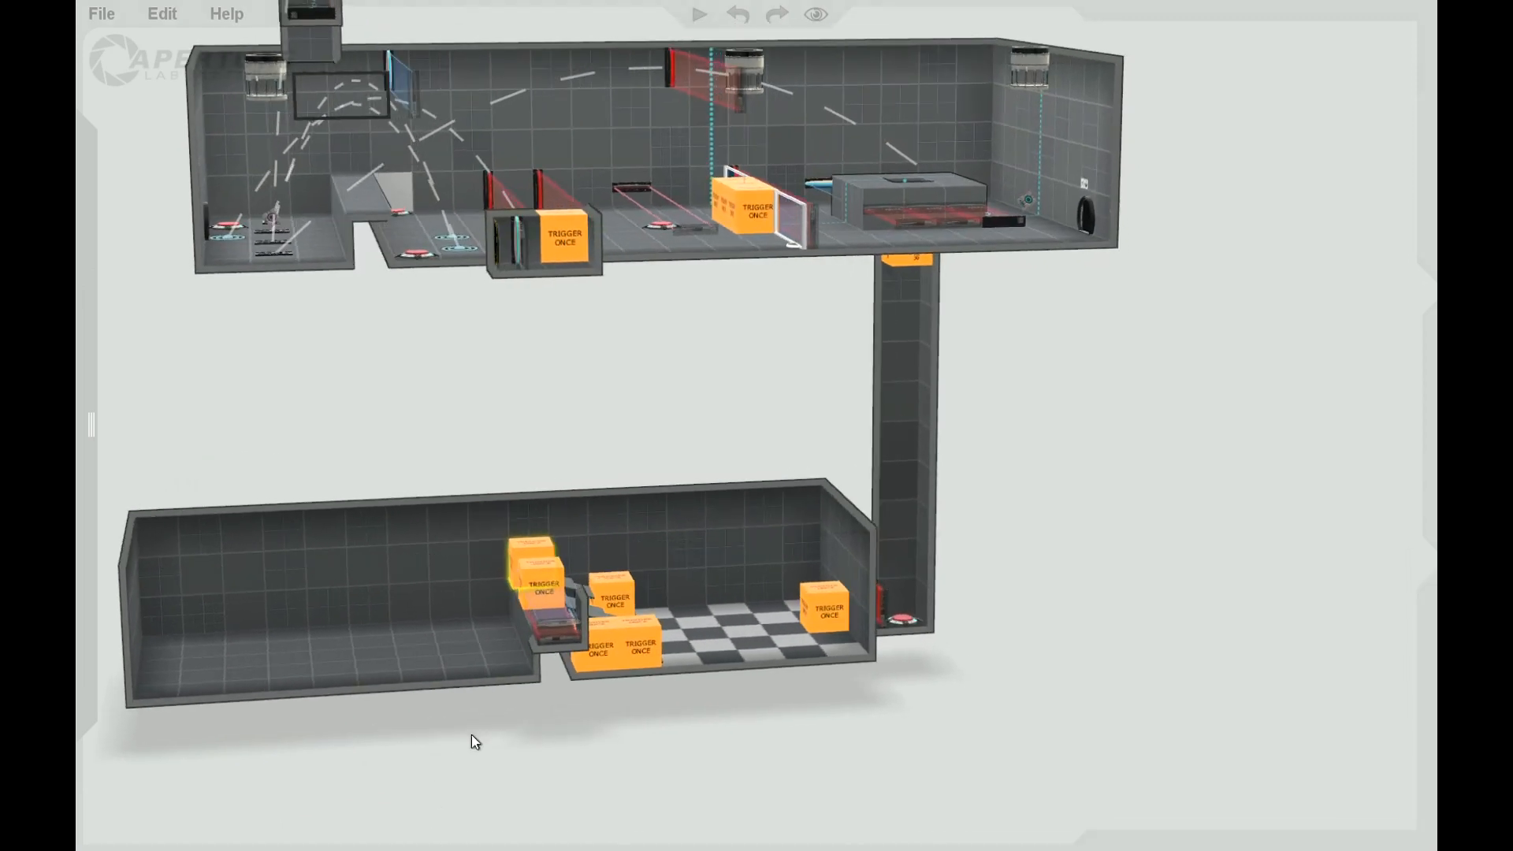
scroll(500, 740, "up", 2)
scroll(569, 729, "down", 3)
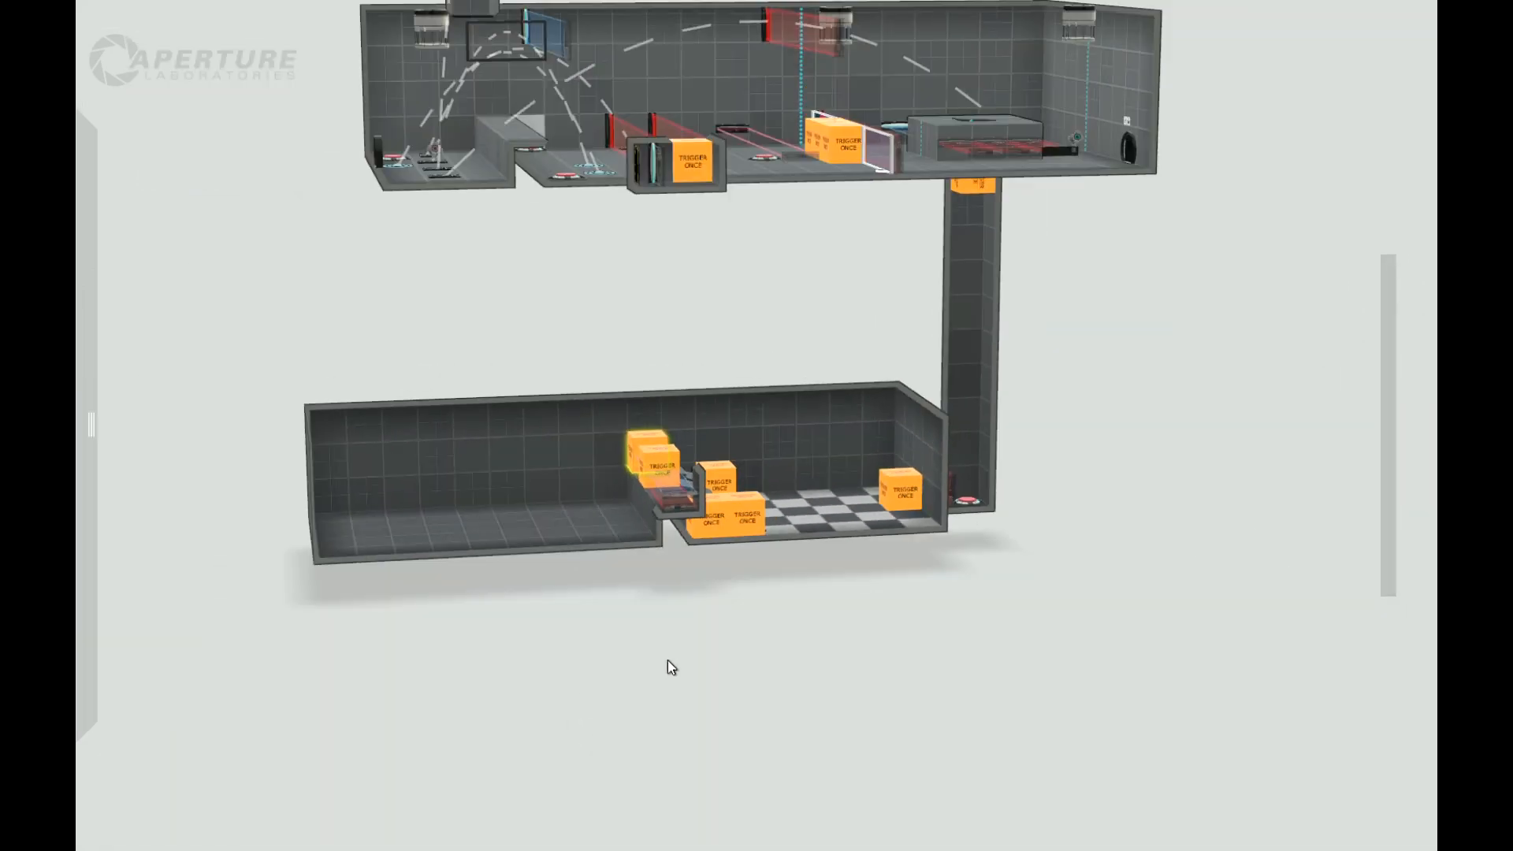
right_click_drag(657, 683, 742, 605)
right_click_drag(617, 735, 519, 582)
Step: Sink a five-tile-long, one-tile-deep pit across the full width of the lower room's plain floor and fill it with deadly goo
scroll(519, 582, "up", 3)
middle_click_drag(592, 618, 695, 616)
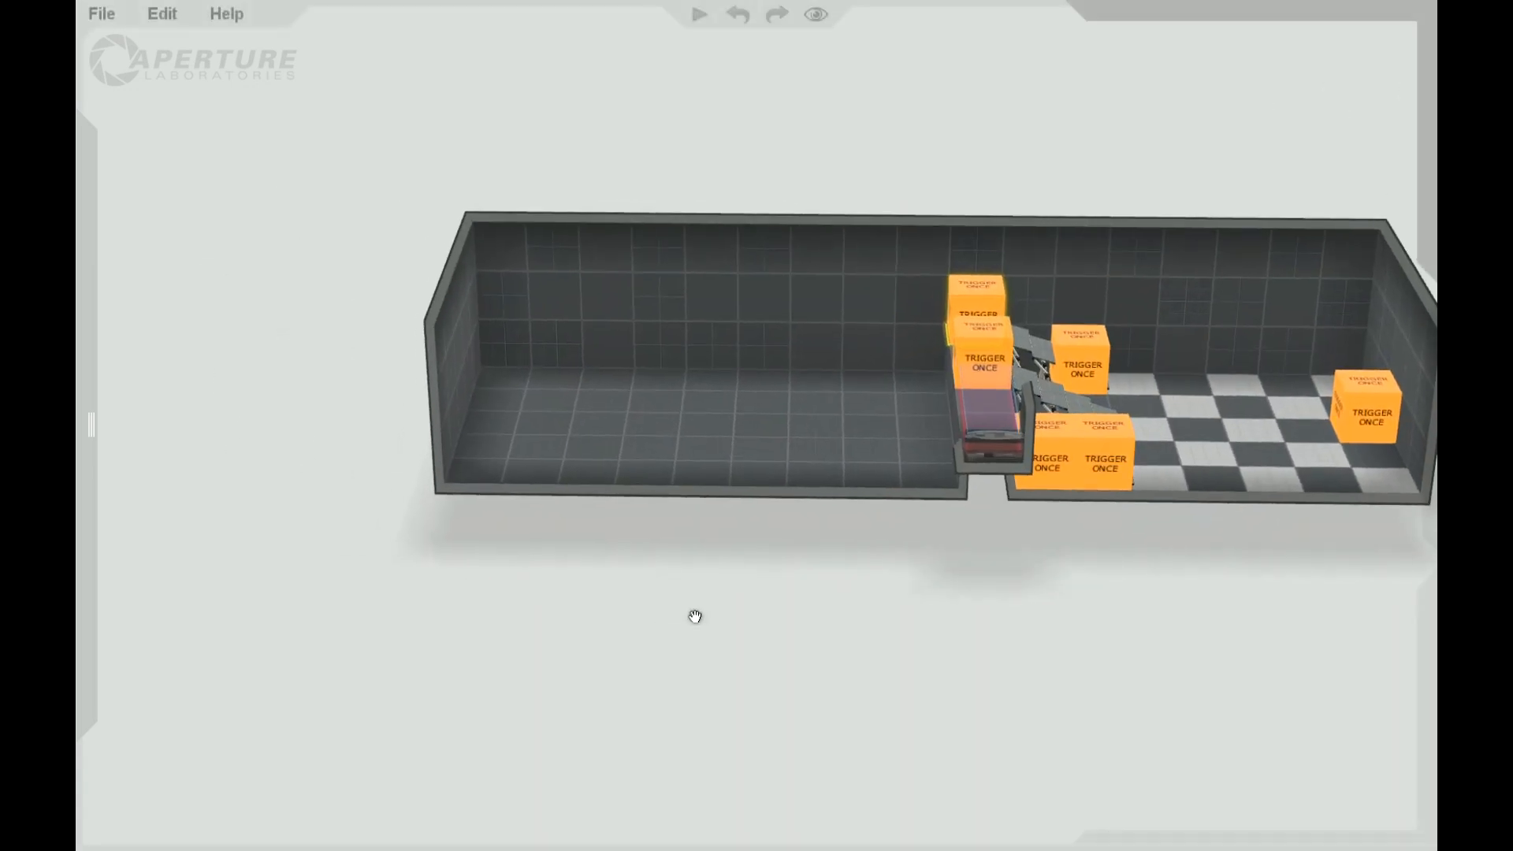
right_click_drag(764, 591, 777, 558)
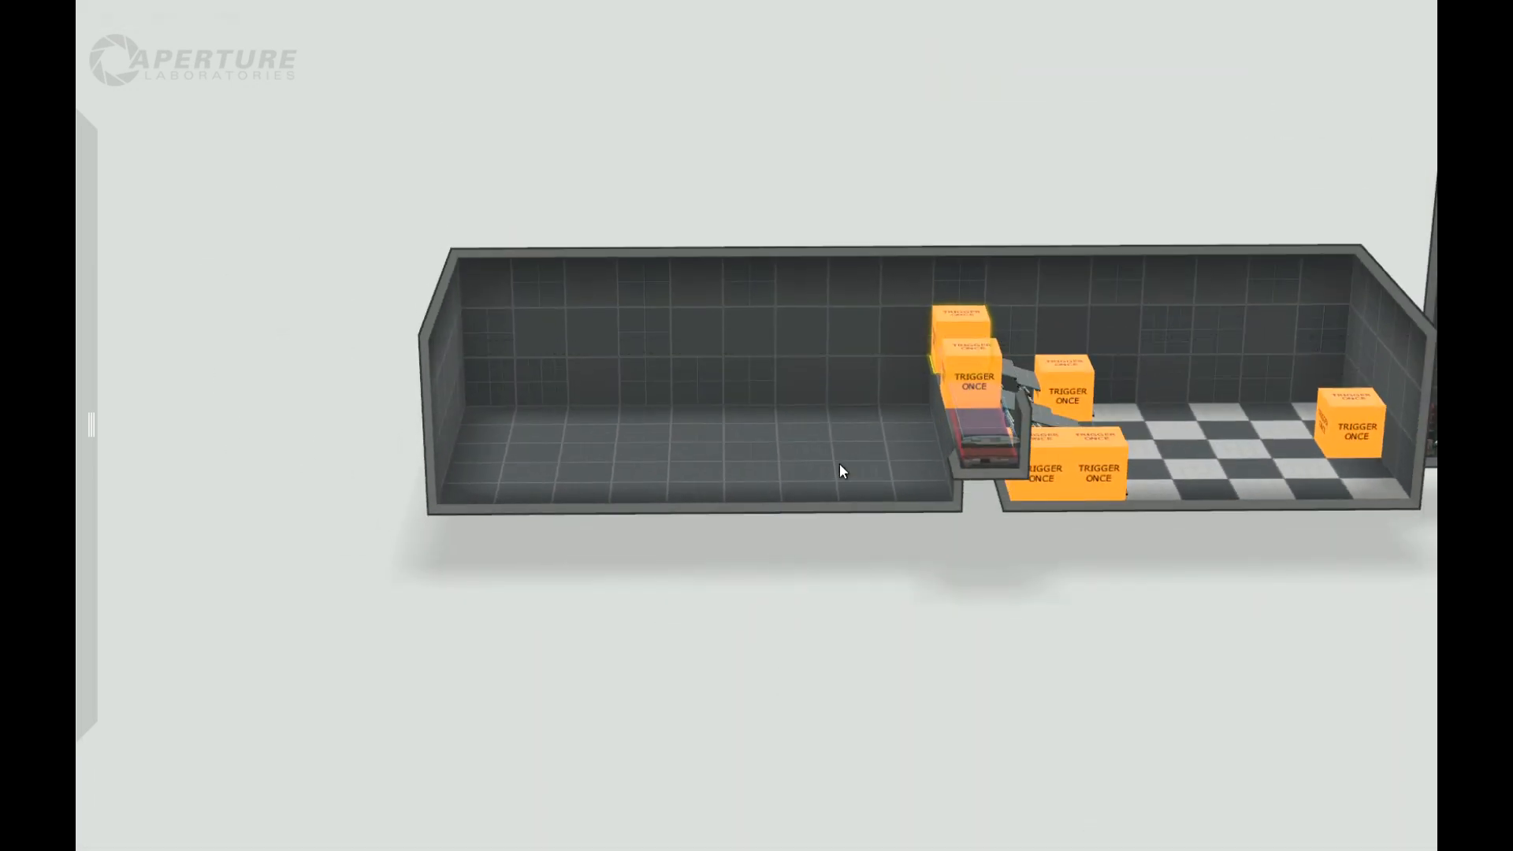
right_click_drag(783, 645, 818, 451)
left_click_drag(605, 453, 596, 455)
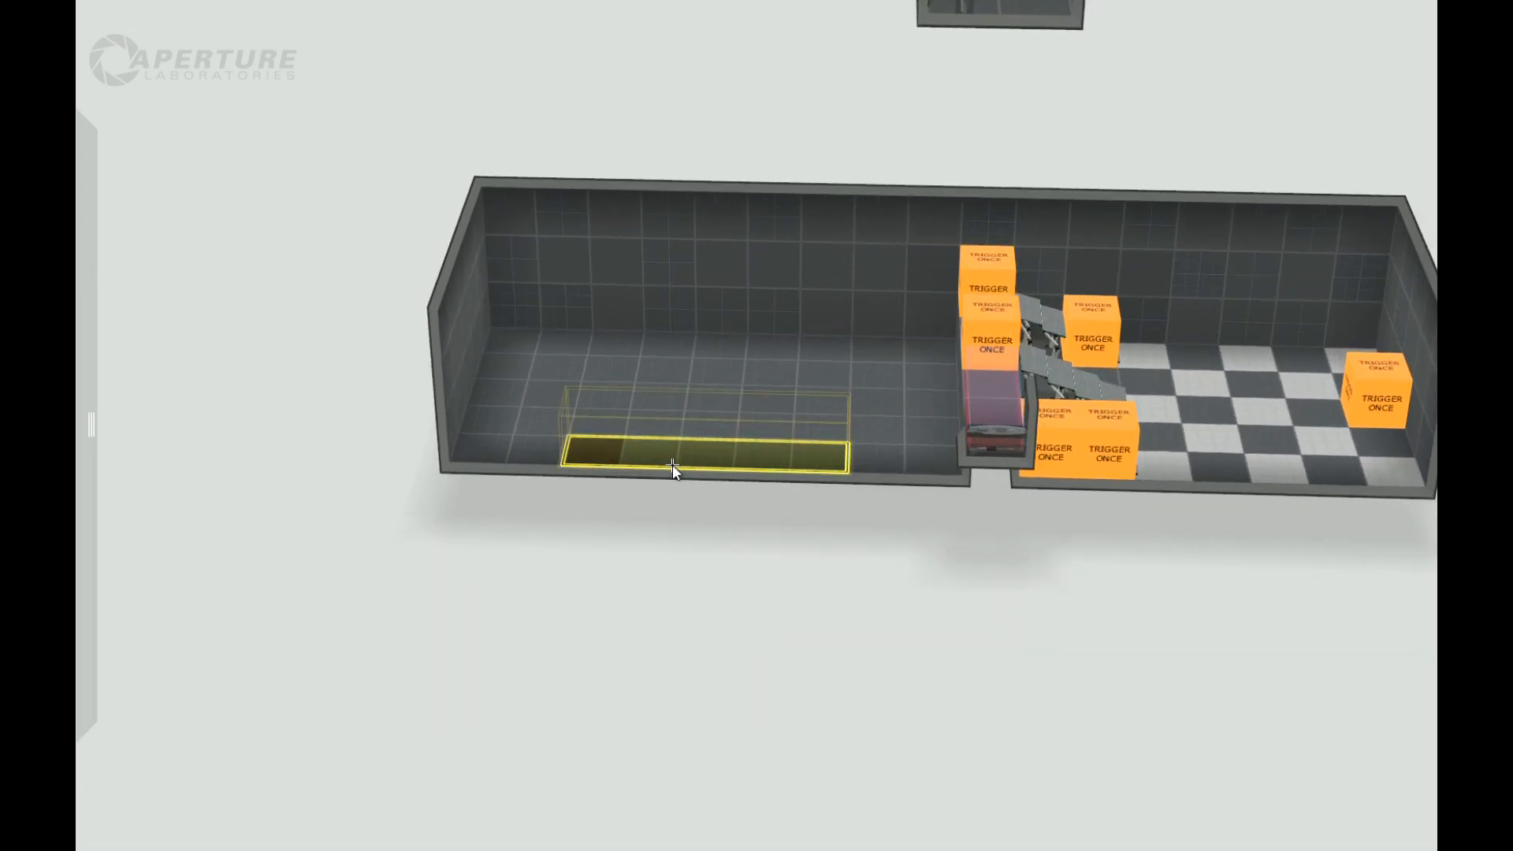
left_click_drag(672, 474, 647, 435)
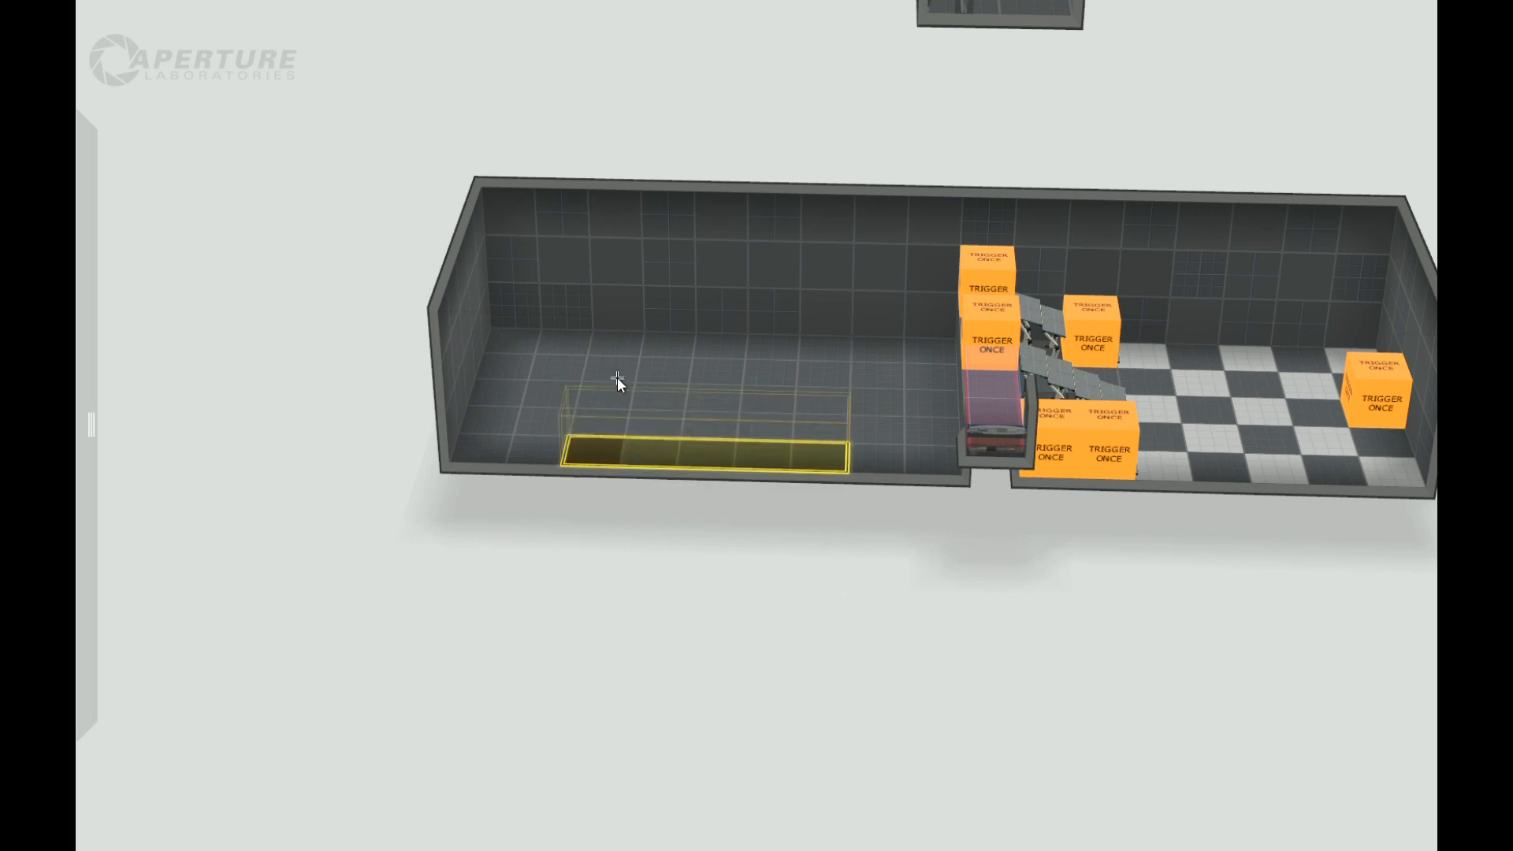
left_click_drag(620, 344, 654, 479)
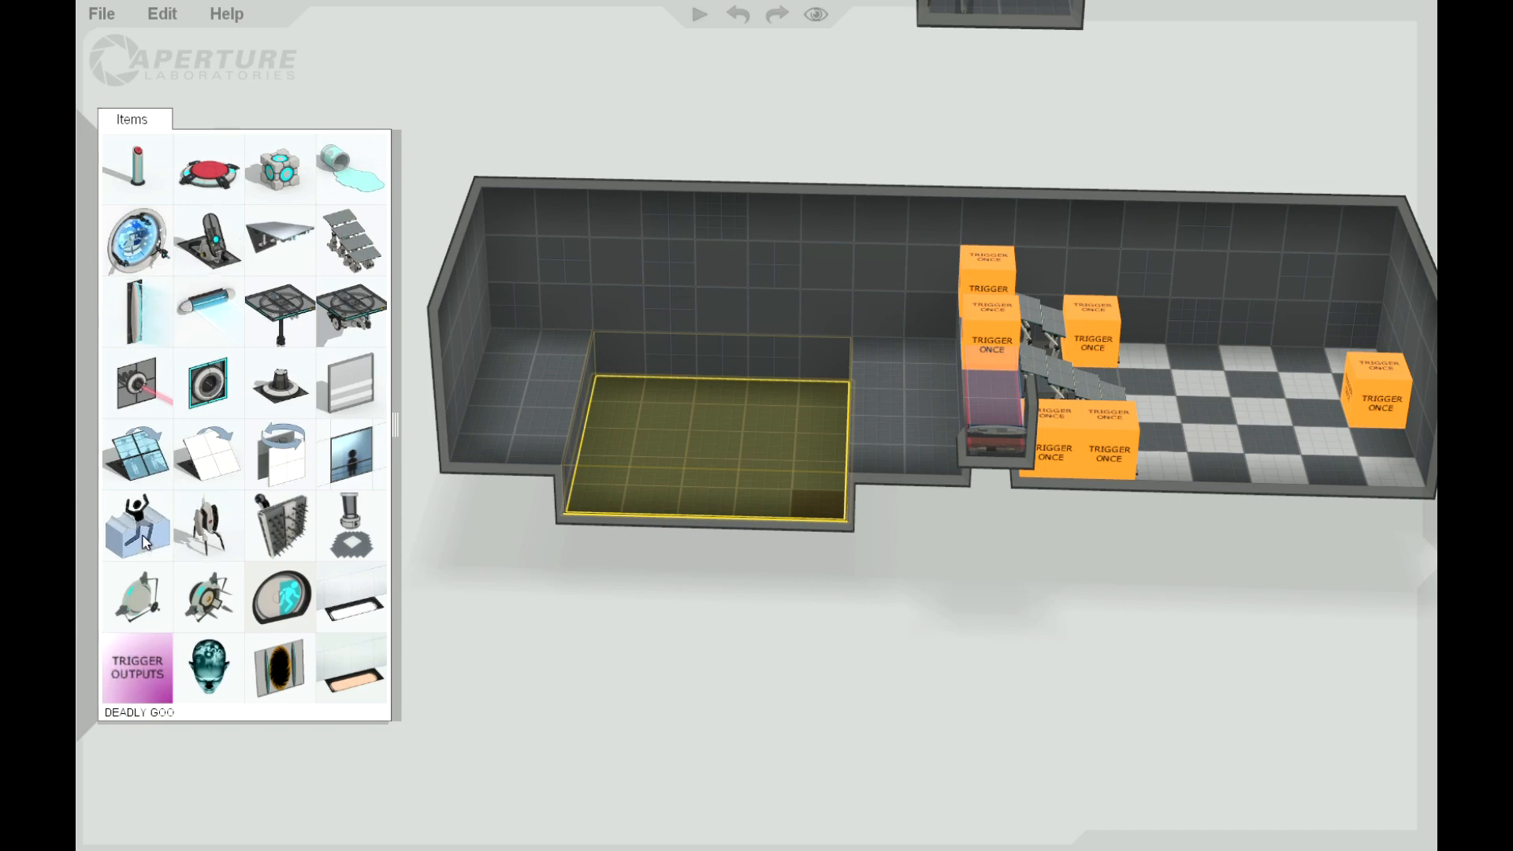
left_click_drag(143, 537, 690, 429)
Step: Pull ledges out over the goo from both long walls, two tiles wide on the back side and one tile wide opposite
right_click_drag(668, 612, 268, 504)
mouse_move(79, 357)
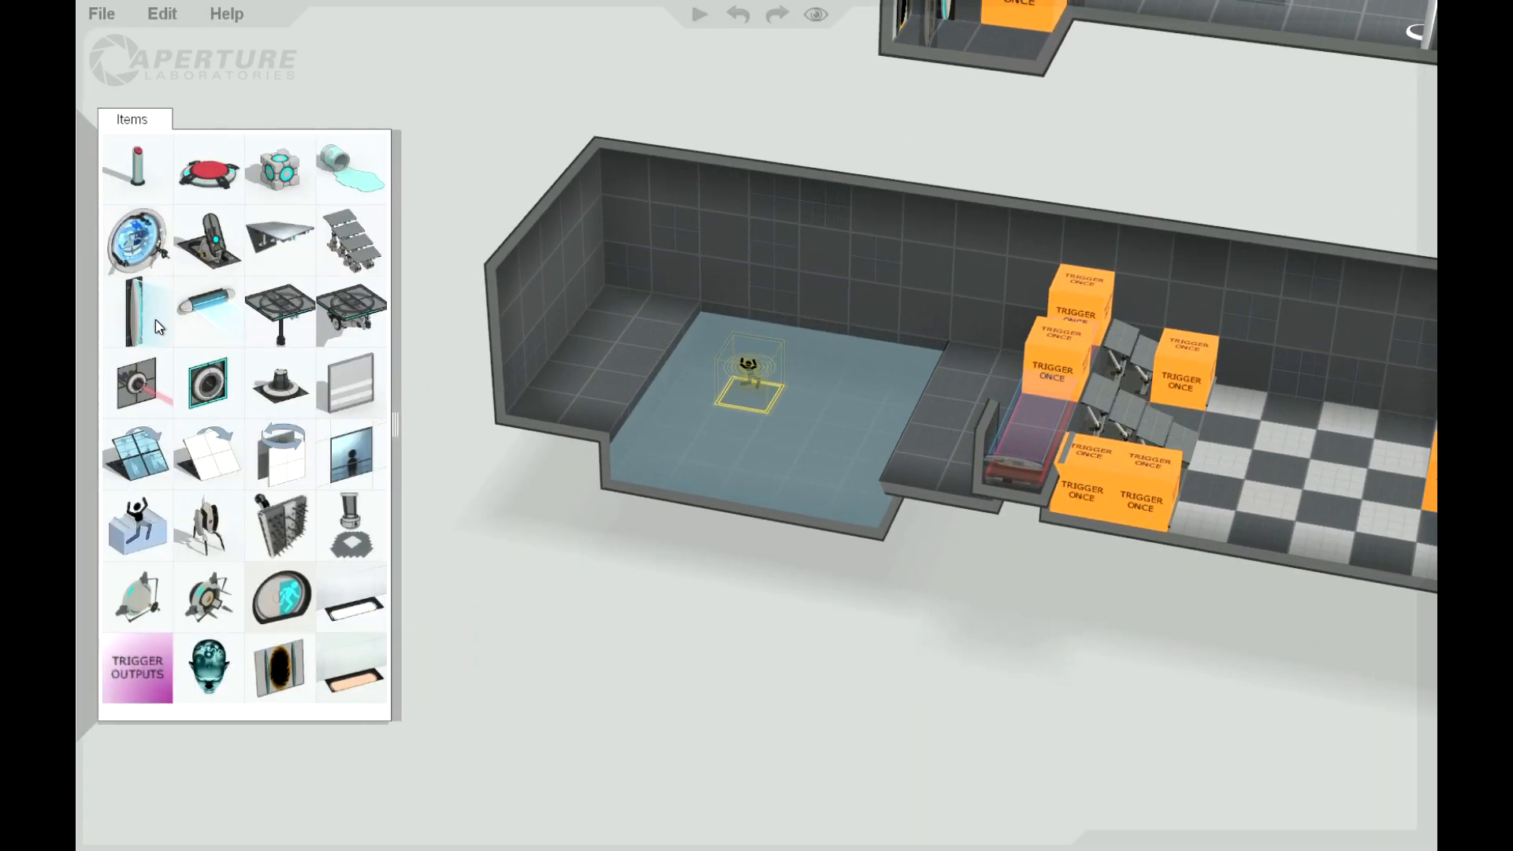
left_click_drag(211, 315, 907, 303)
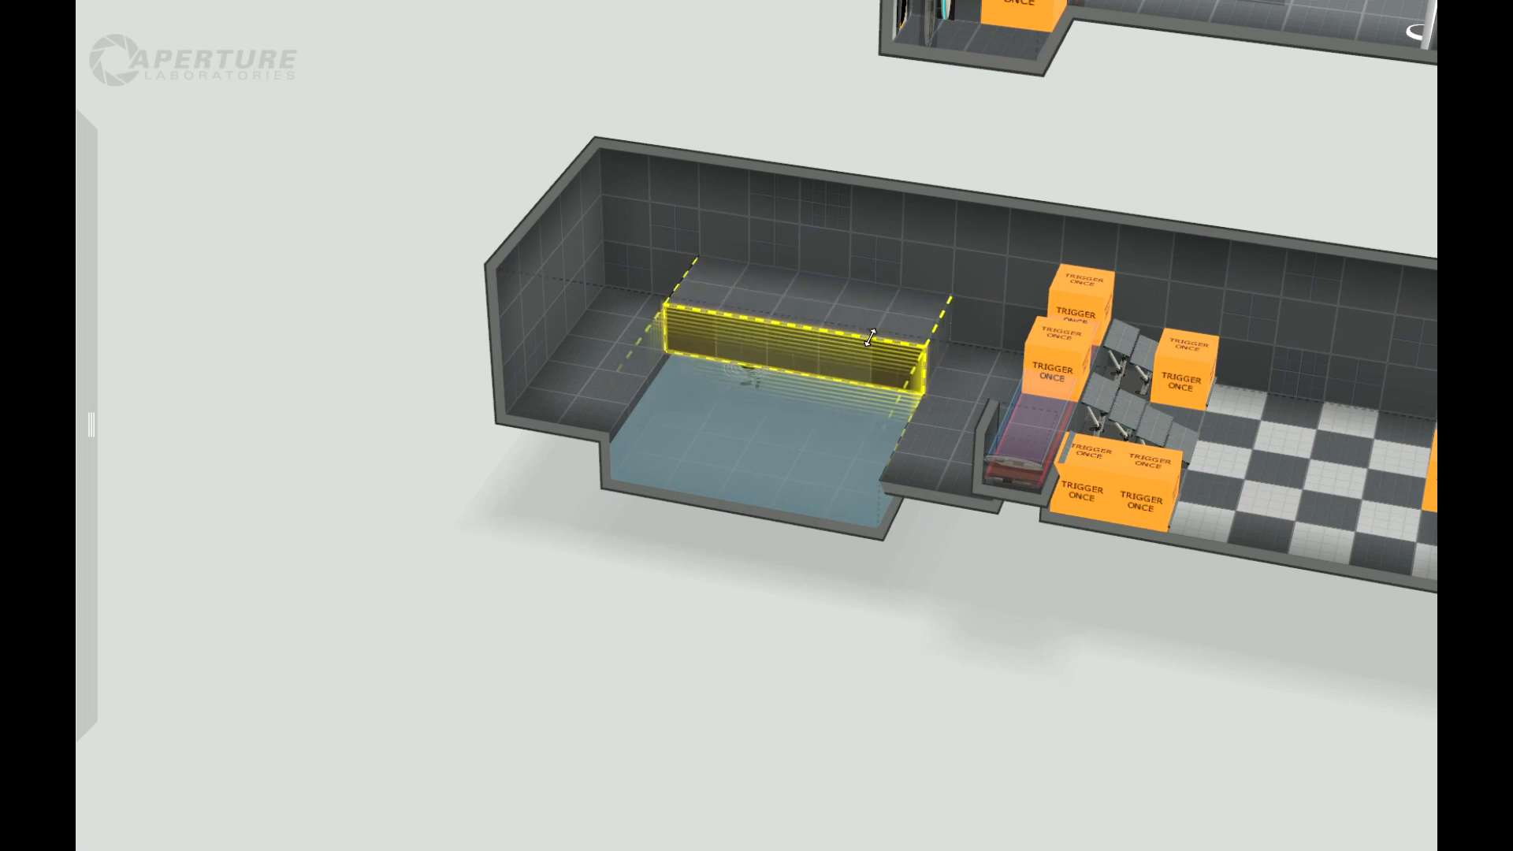
left_click_drag(945, 660, 1332, 627)
left_click_drag(788, 648, 1108, 651)
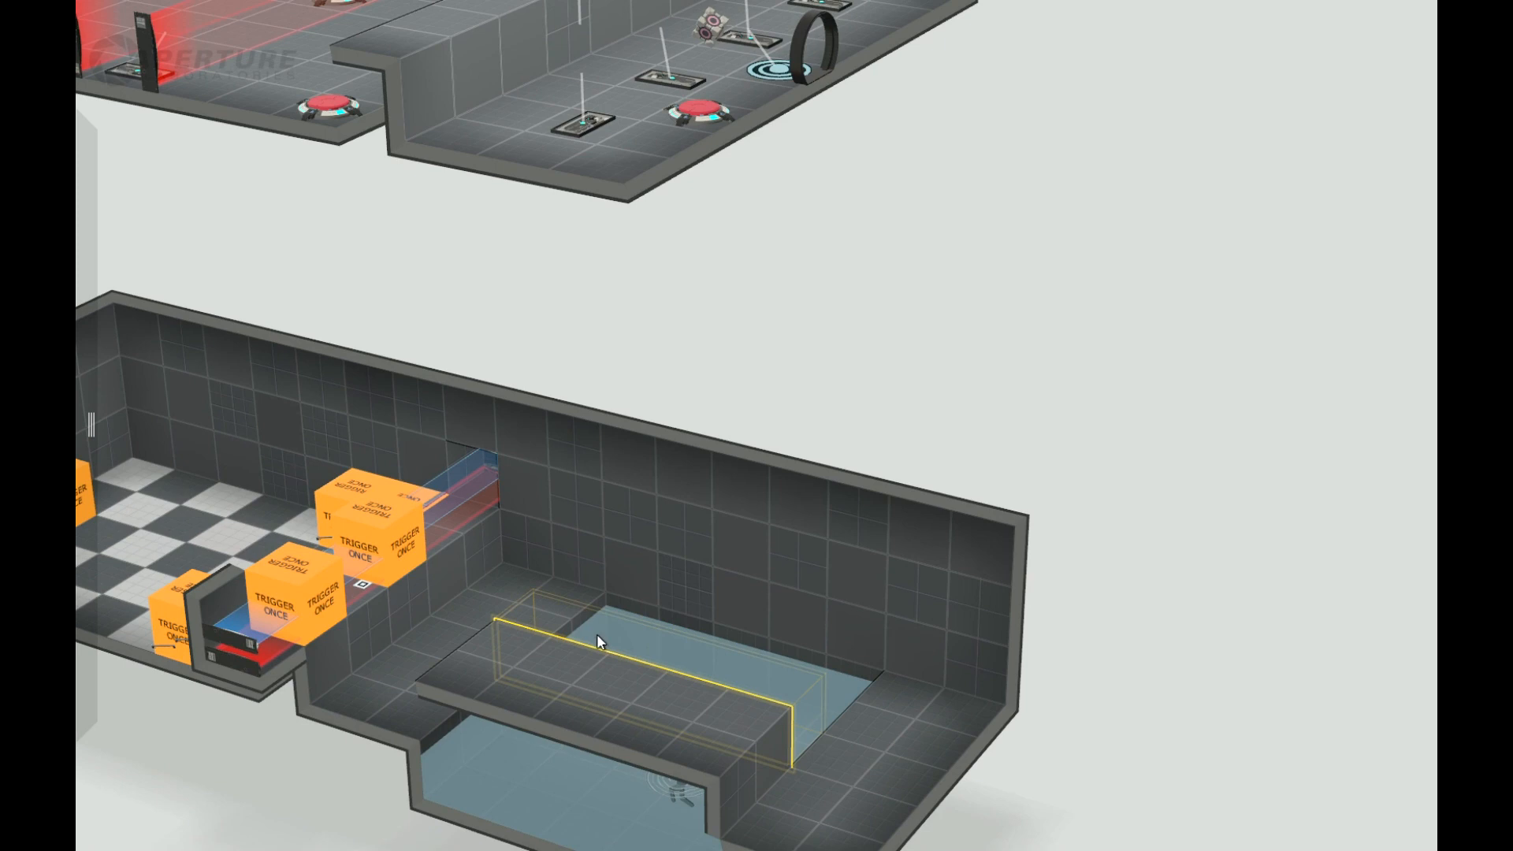
left_click_drag(633, 574, 817, 648)
Step: Move the lower room's end wall beyond the goo pit outward by one tile
left_click_drag(1253, 729, 1428, 716)
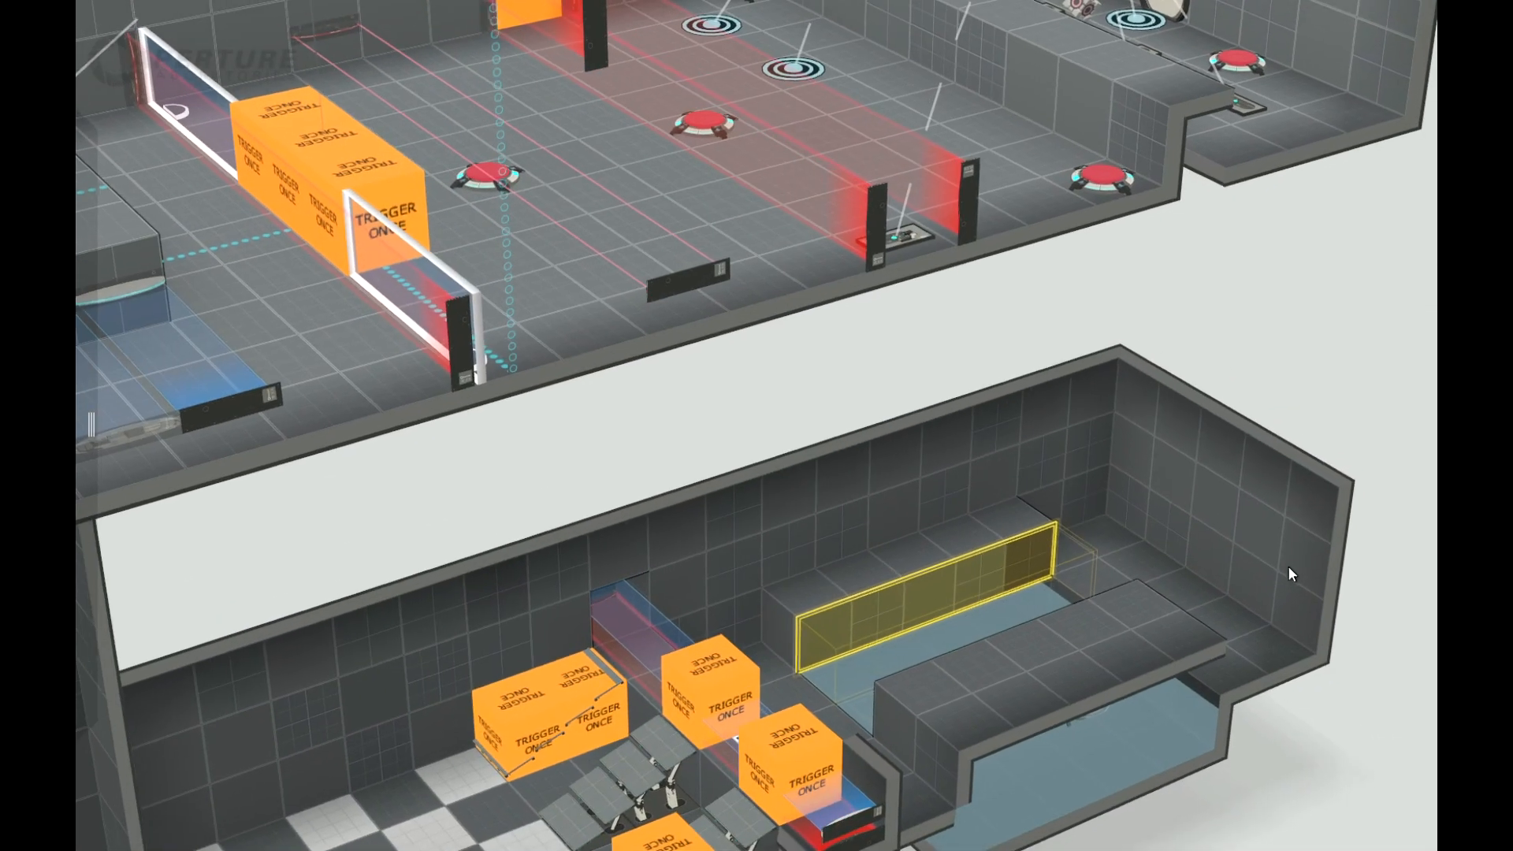
left_click(1293, 541)
double_click(1237, 485)
left_click_drag(1271, 451, 1338, 443)
Step: Place two parallel light bridges lengthwise over the goo, starting from the pit's end nearest the raised strip
left_click_drag(1366, 799, 920, 780)
scroll(1245, 762, "down", 5)
mouse_move(98, 382)
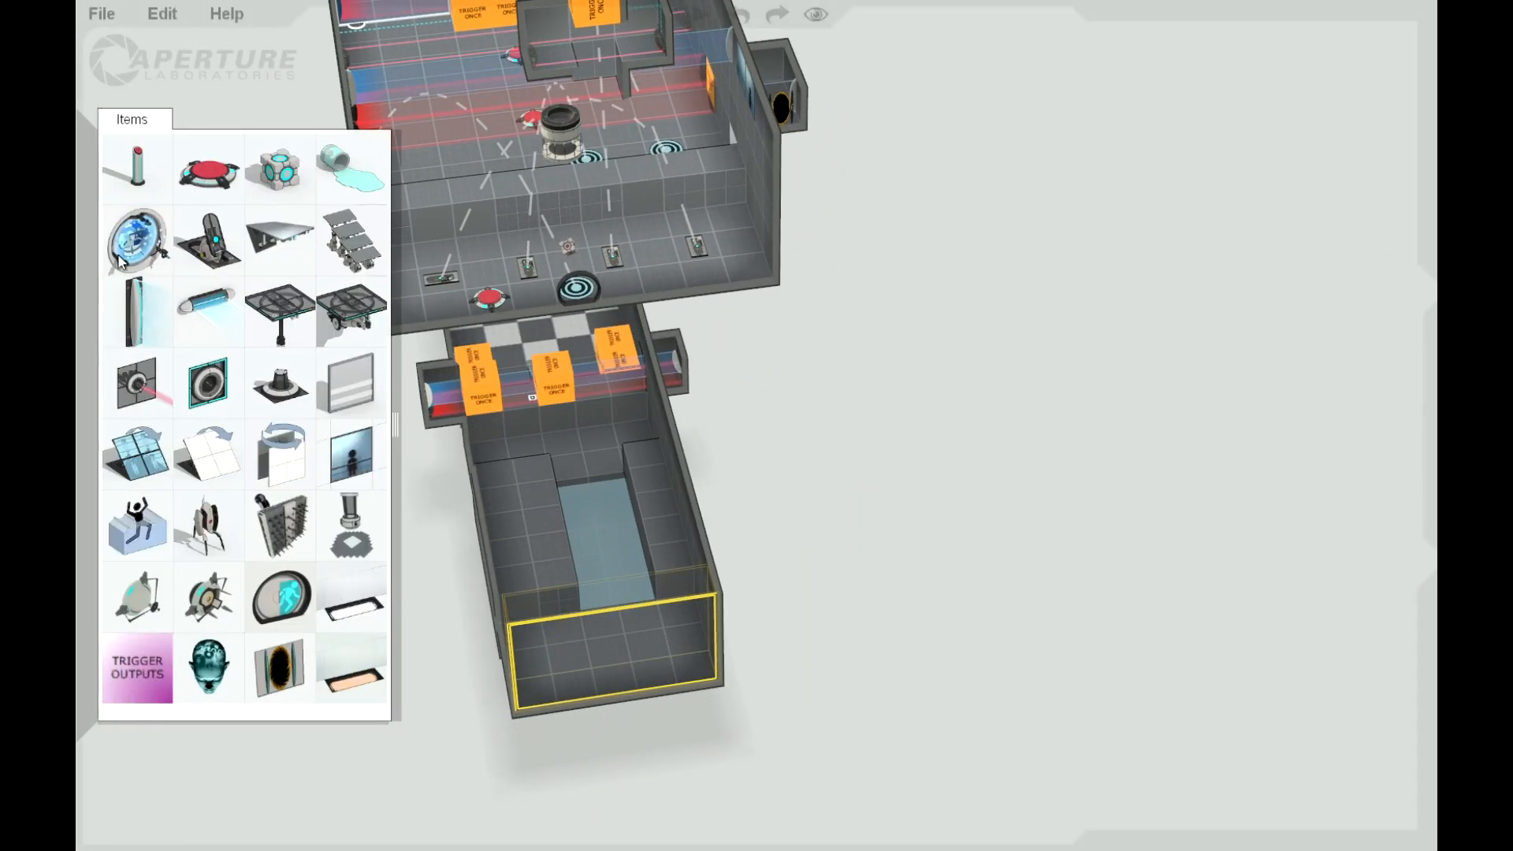
left_click_drag(199, 297, 490, 454)
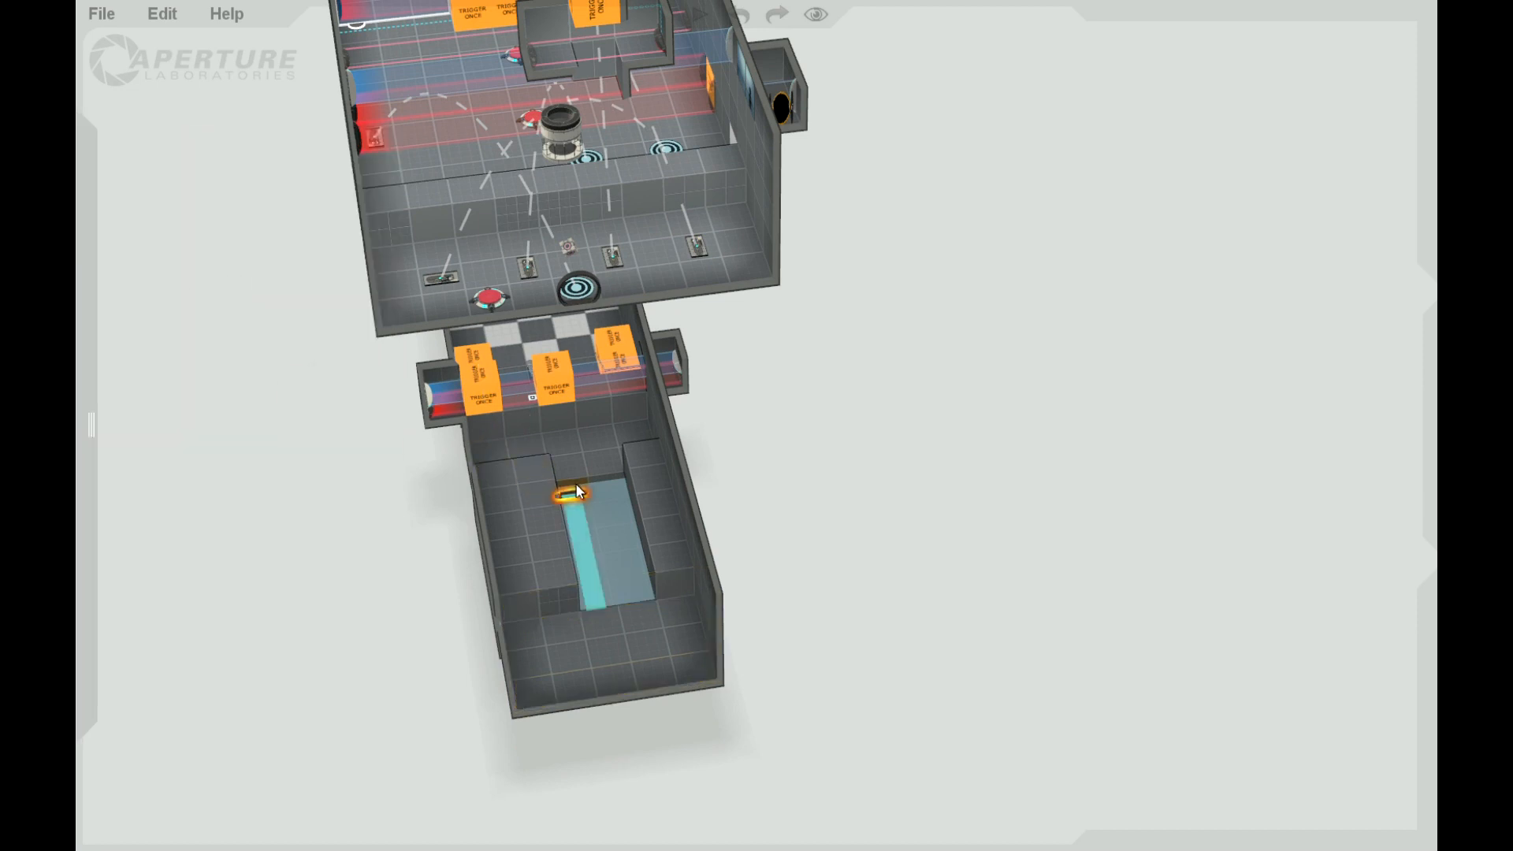
left_click(580, 493)
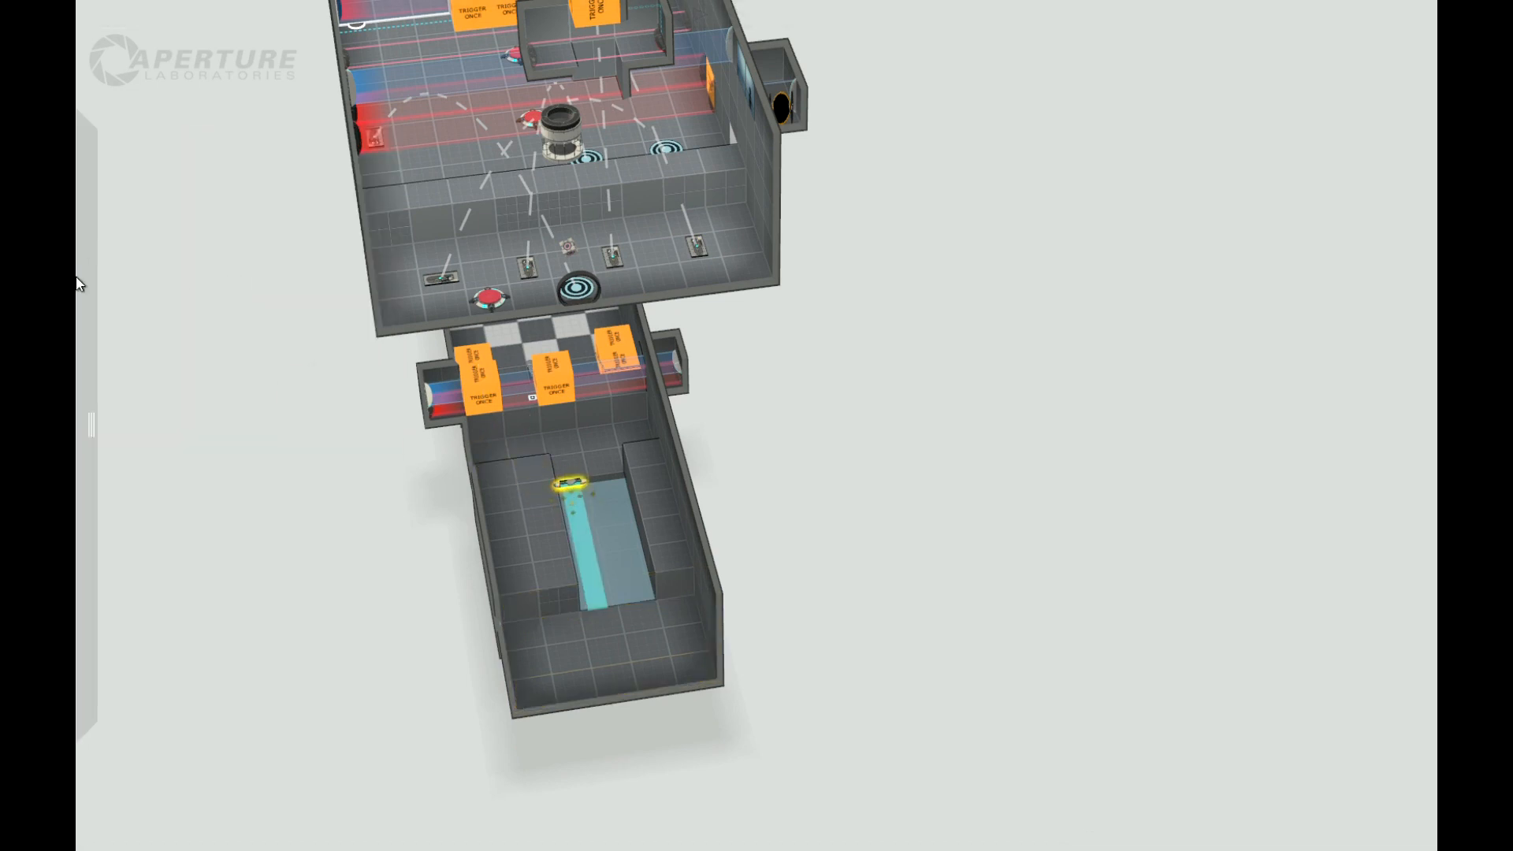
mouse_move(78, 284)
left_click_drag(203, 316, 605, 490)
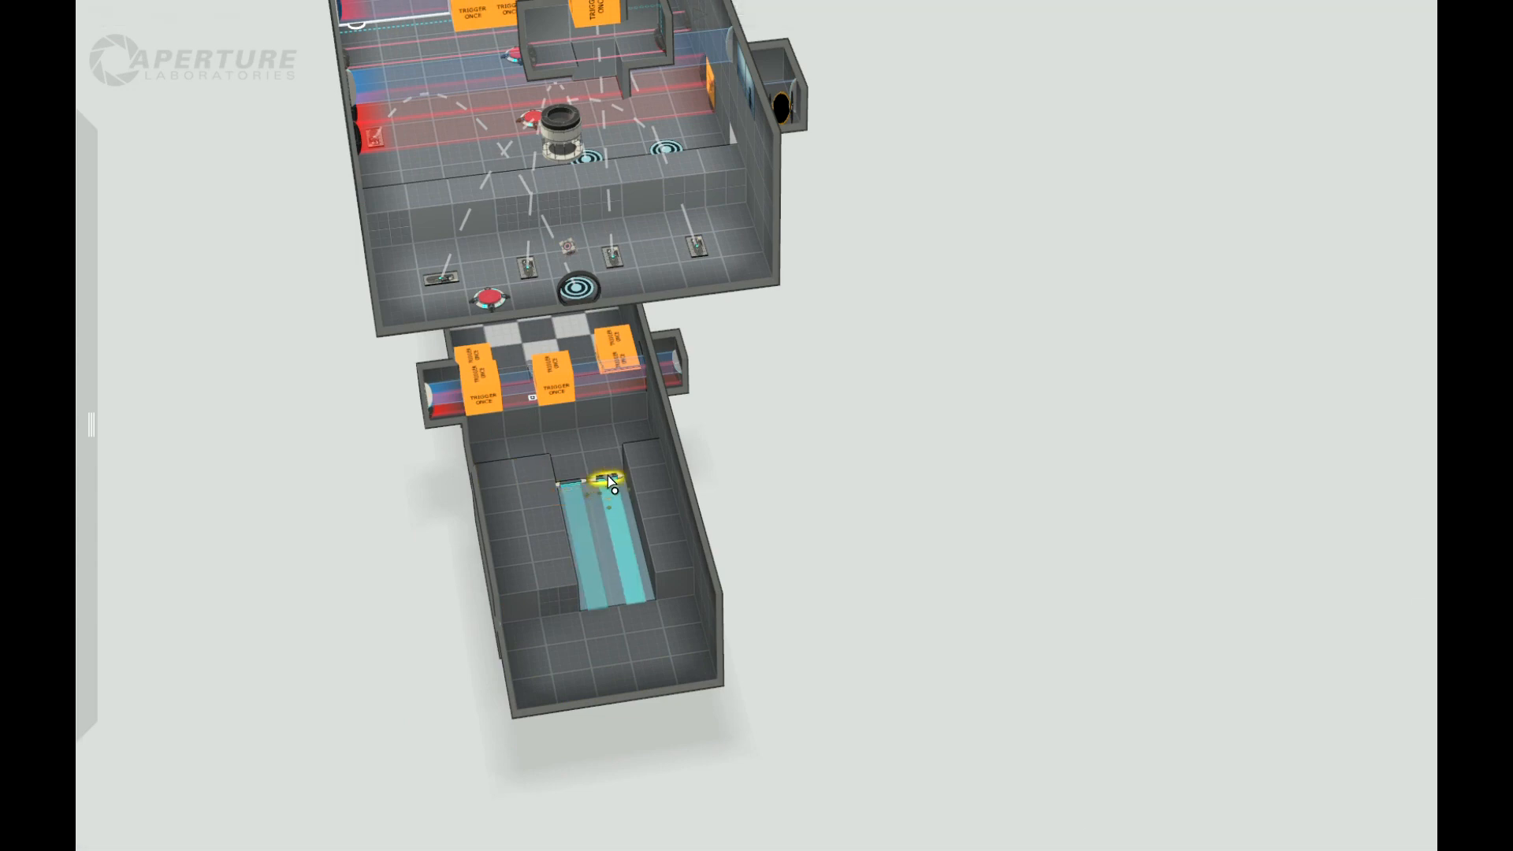
scroll(787, 508, "up", 4)
middle_click_drag(491, 455, 726, 567)
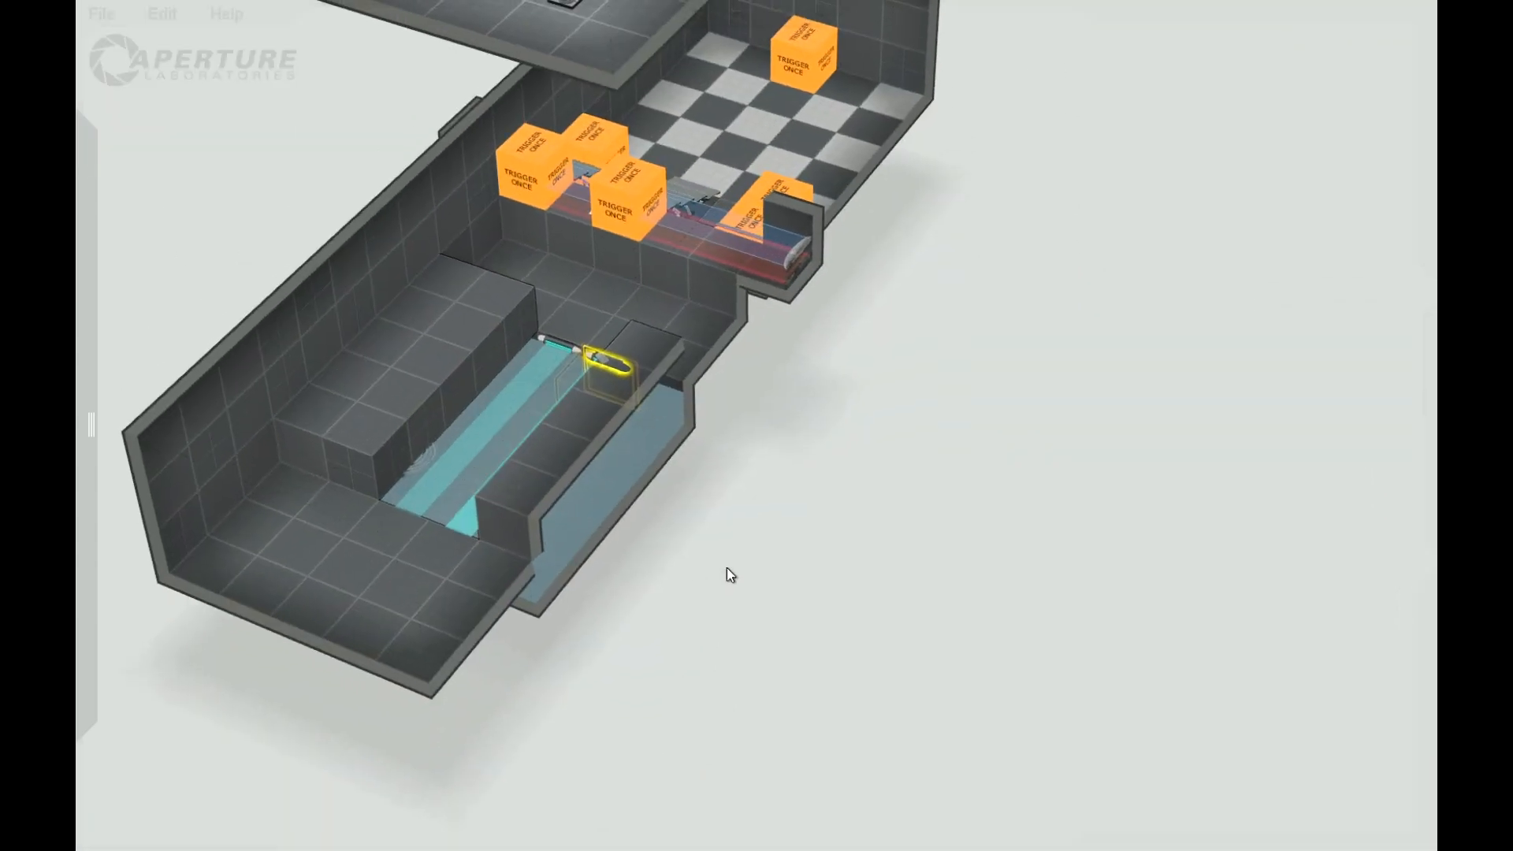
Step: Place two adjacent Trigger Once blocks over the starting end of the light bridge beside the two-tile-wide ledge
scroll(726, 567, "up", 4)
middle_click_drag(883, 568, 463, 505)
middle_click_drag(672, 405, 284, 264)
middle_click_drag(802, 571, 549, 592)
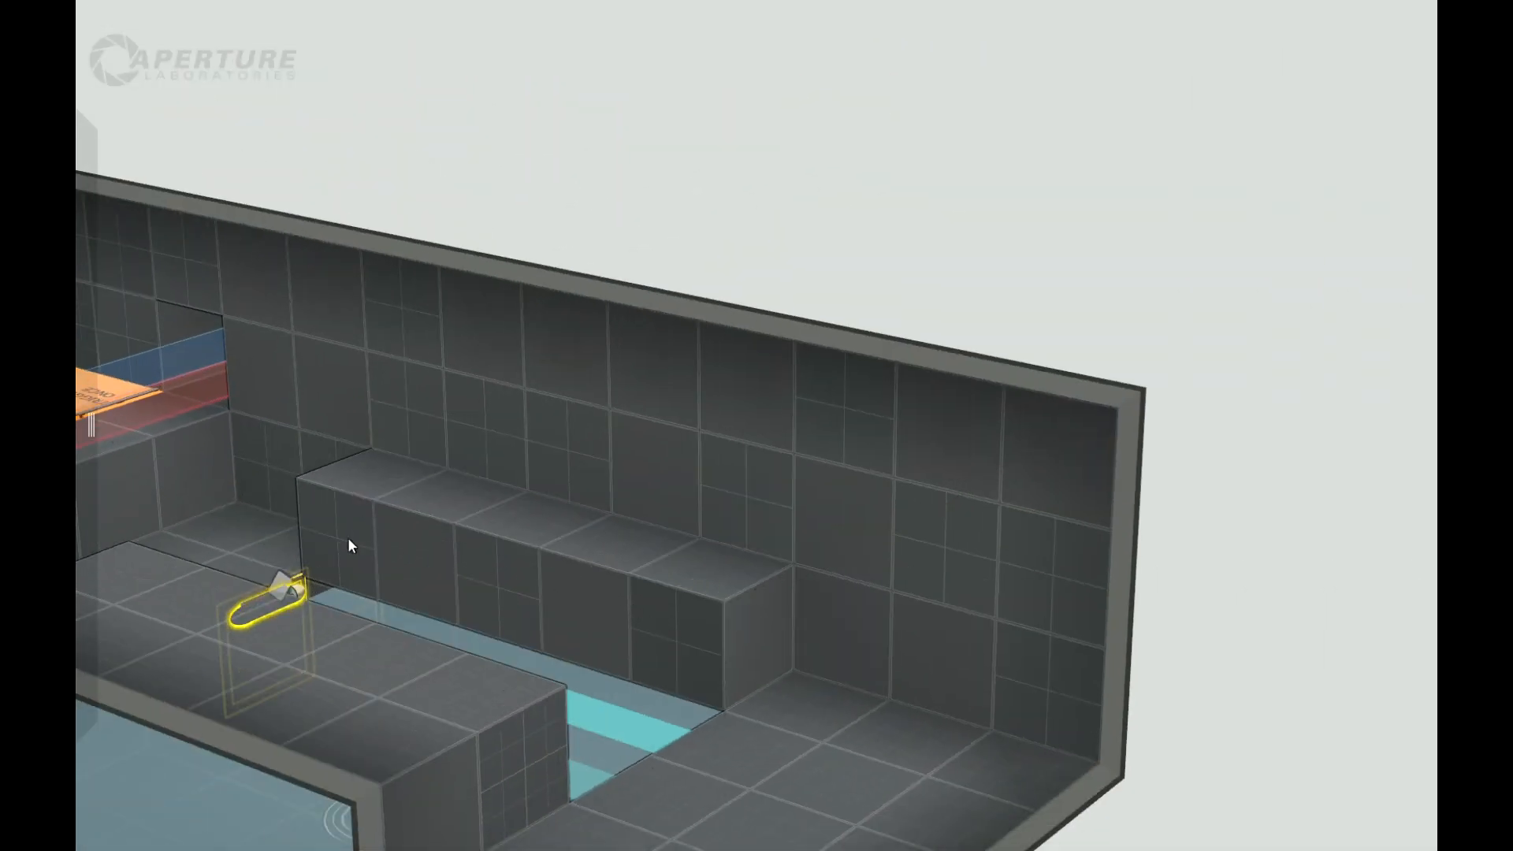
middle_click_drag(1116, 286, 823, 427)
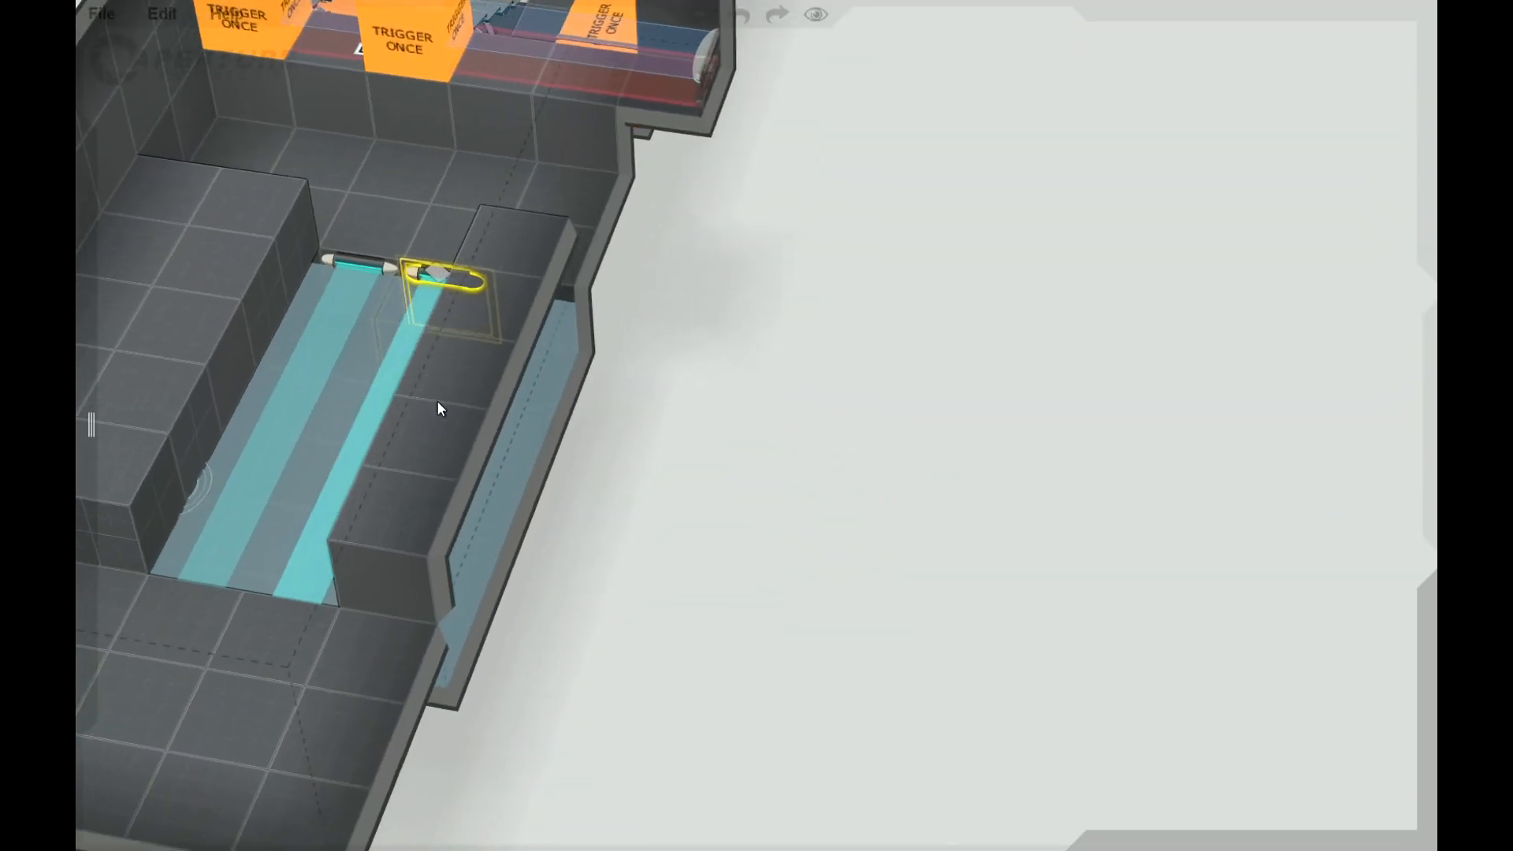
mouse_move(91, 292)
left_click_drag(137, 668, 320, 226)
mouse_move(79, 258)
left_click_drag(137, 668, 289, 305)
middle_click_drag(1000, 554, 811, 170)
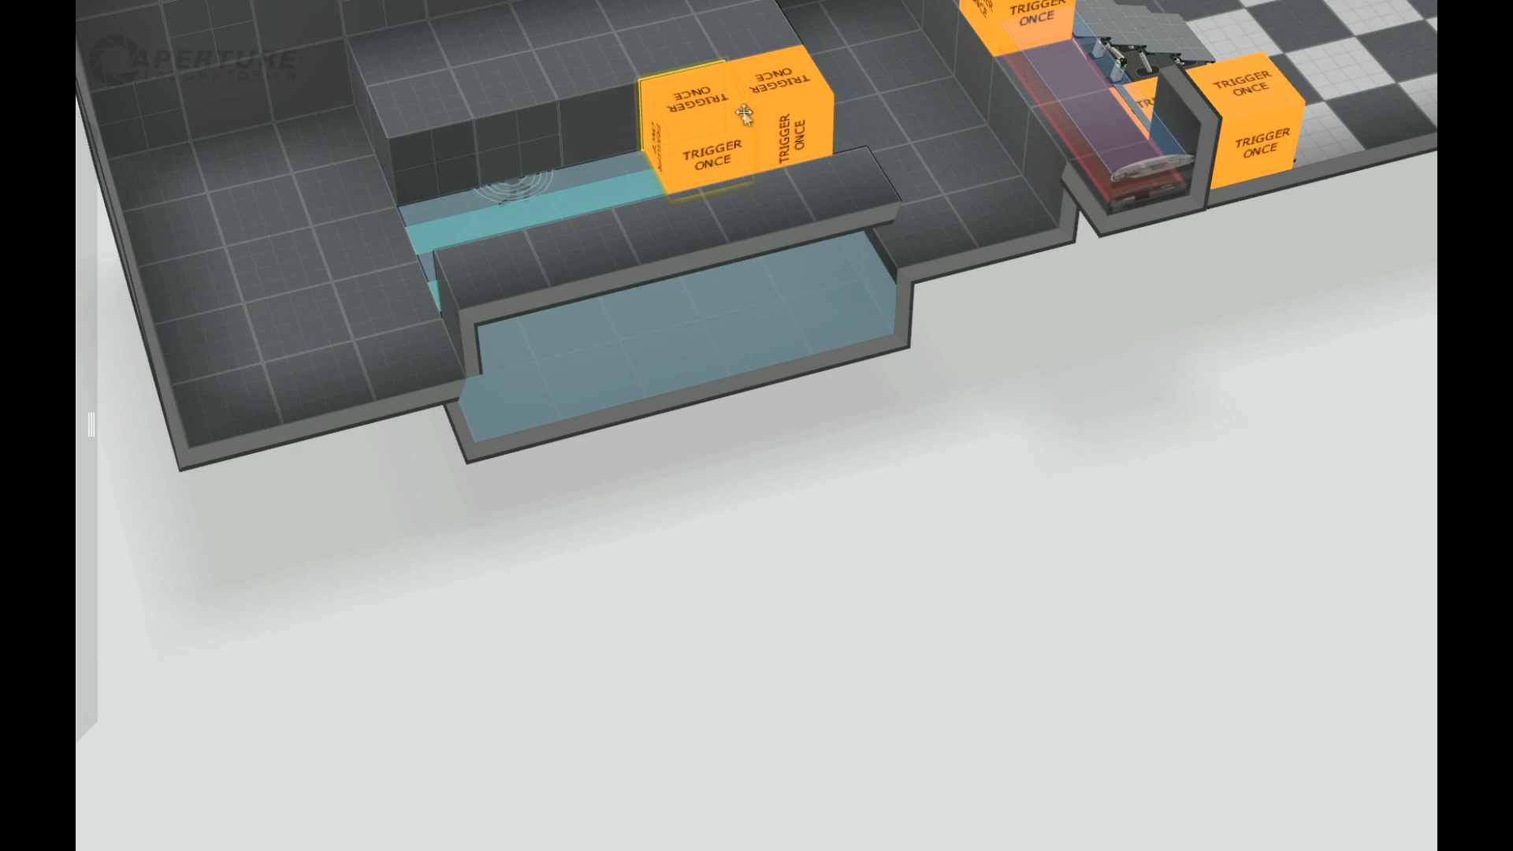
right_click_drag(1064, 654, 1160, 361)
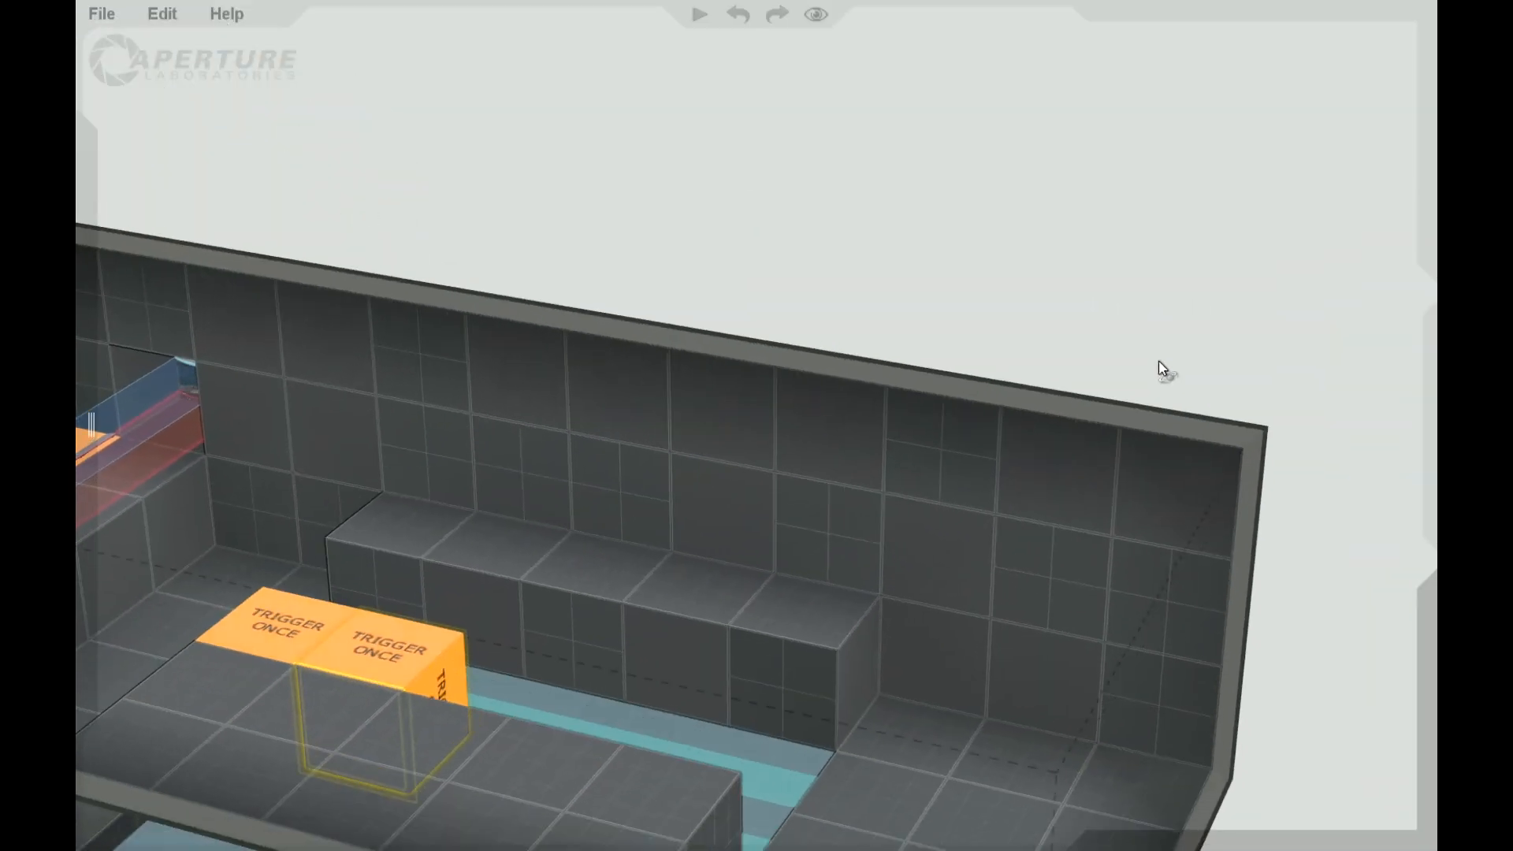
Step: Place two adjacent Trigger Once blocks over the far end of the light bridge beside the one-tile-wide ledge
mouse_move(77, 427)
left_click_drag(134, 662, 664, 682)
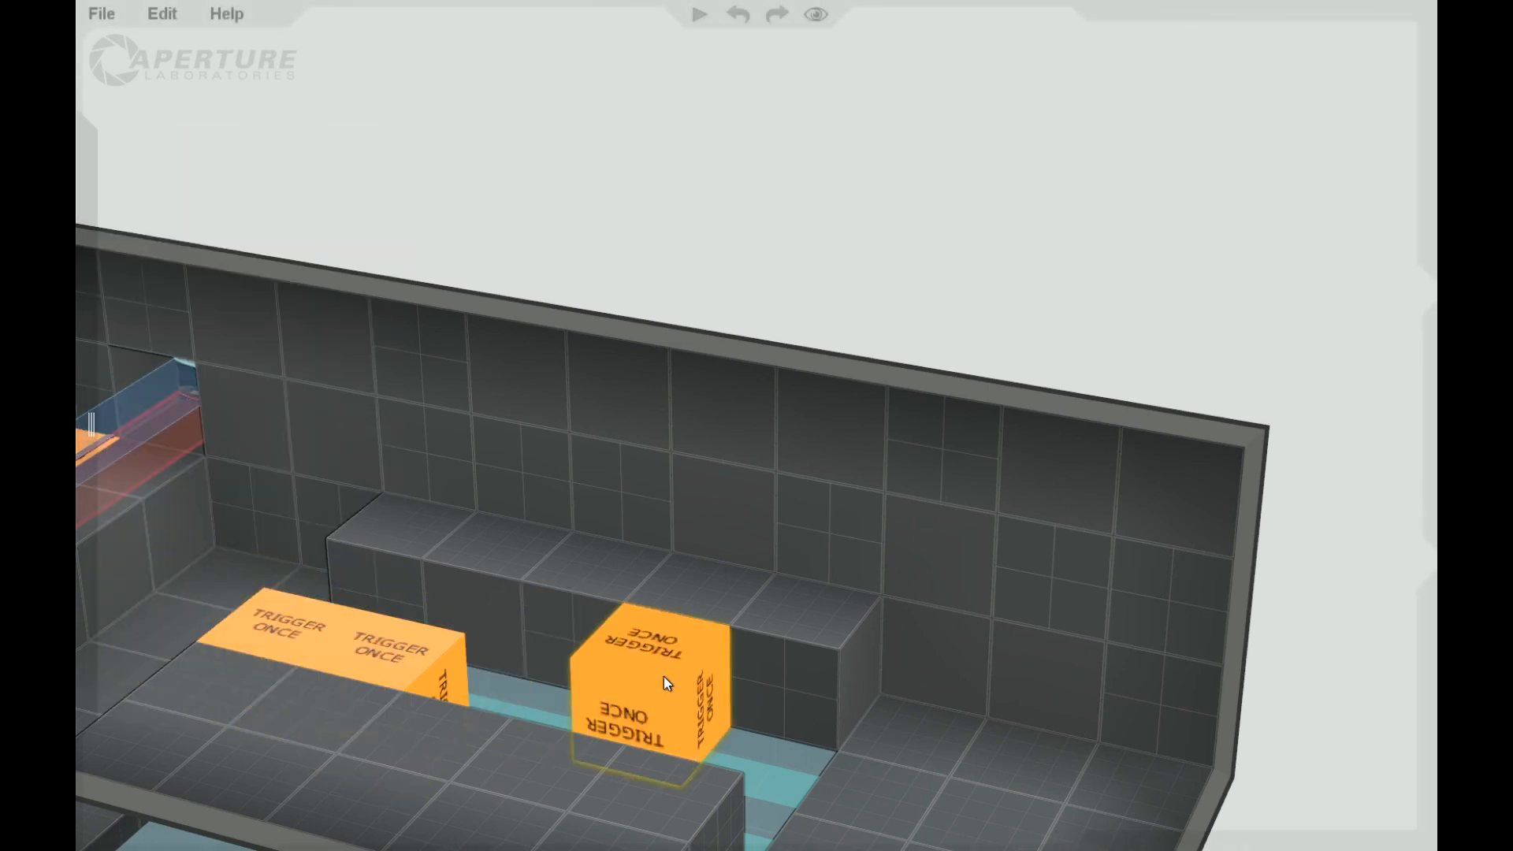
mouse_move(77, 332)
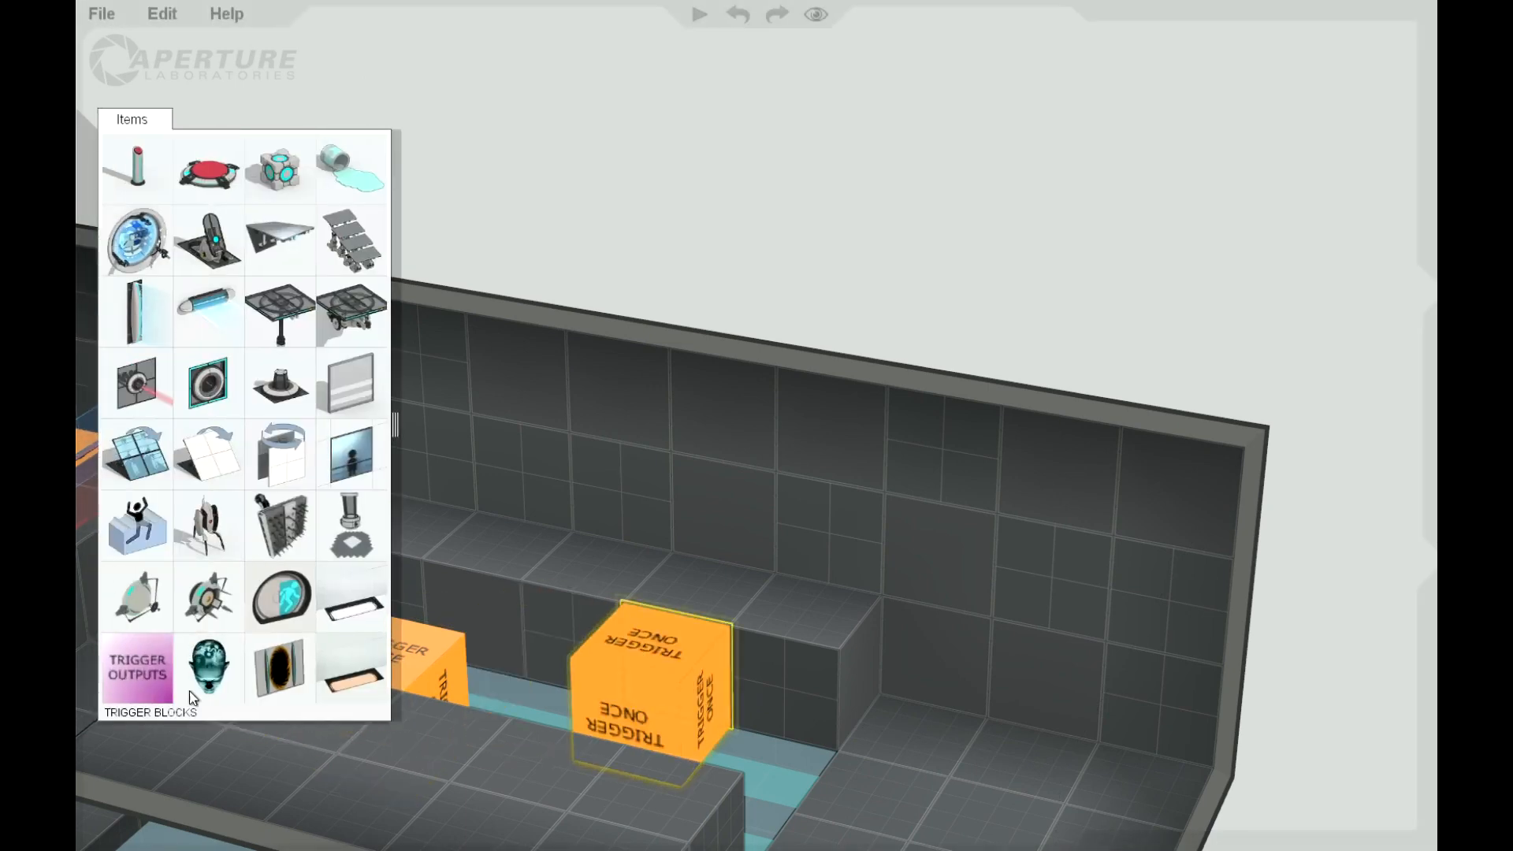
left_click_drag(135, 666, 770, 709)
right_click_drag(1006, 243, 755, 454)
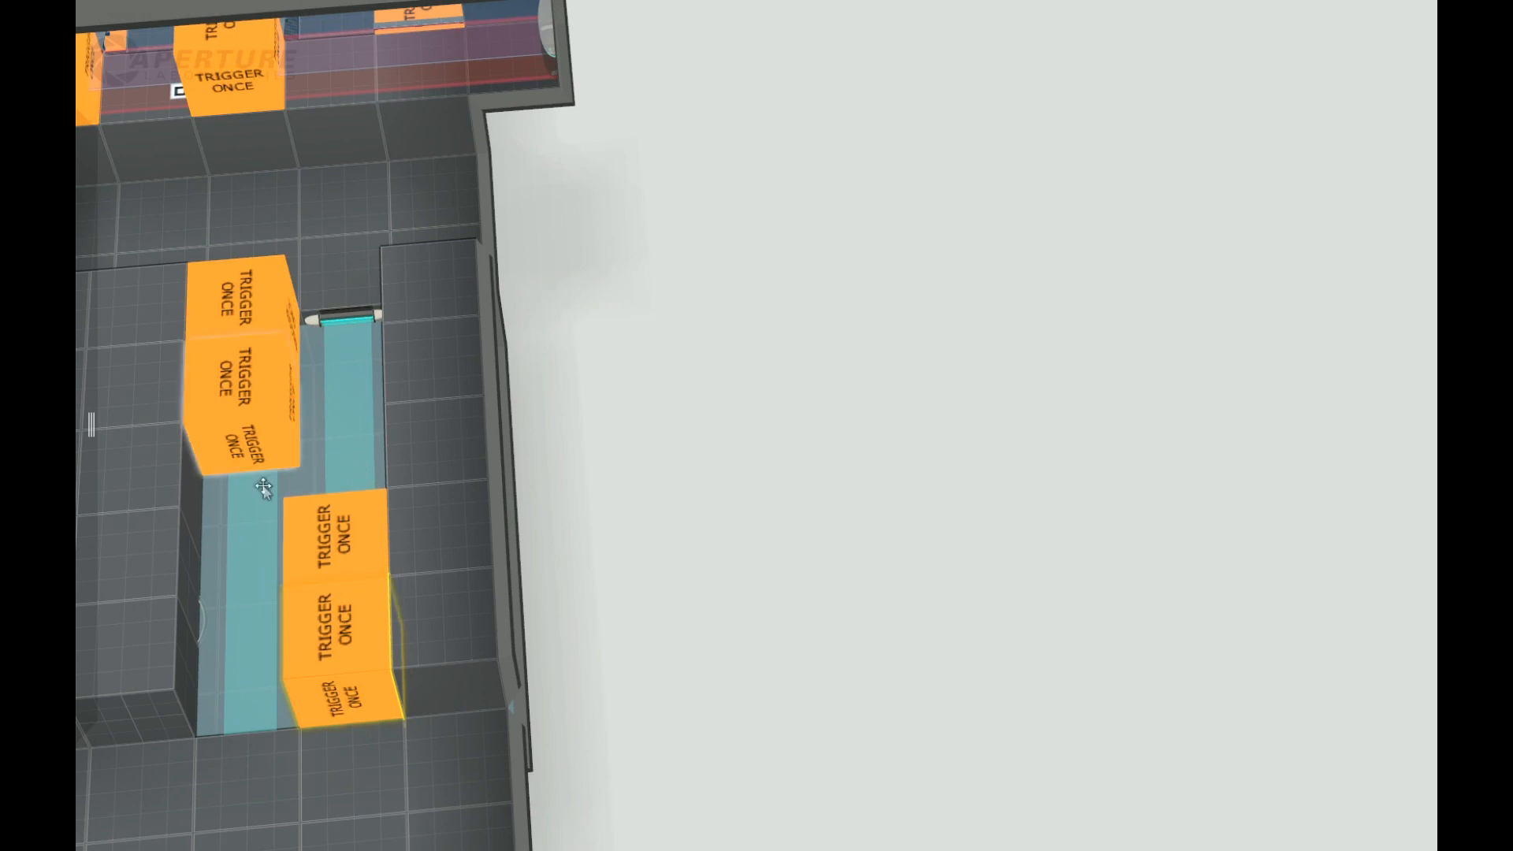
right_click_drag(887, 475, 420, 473)
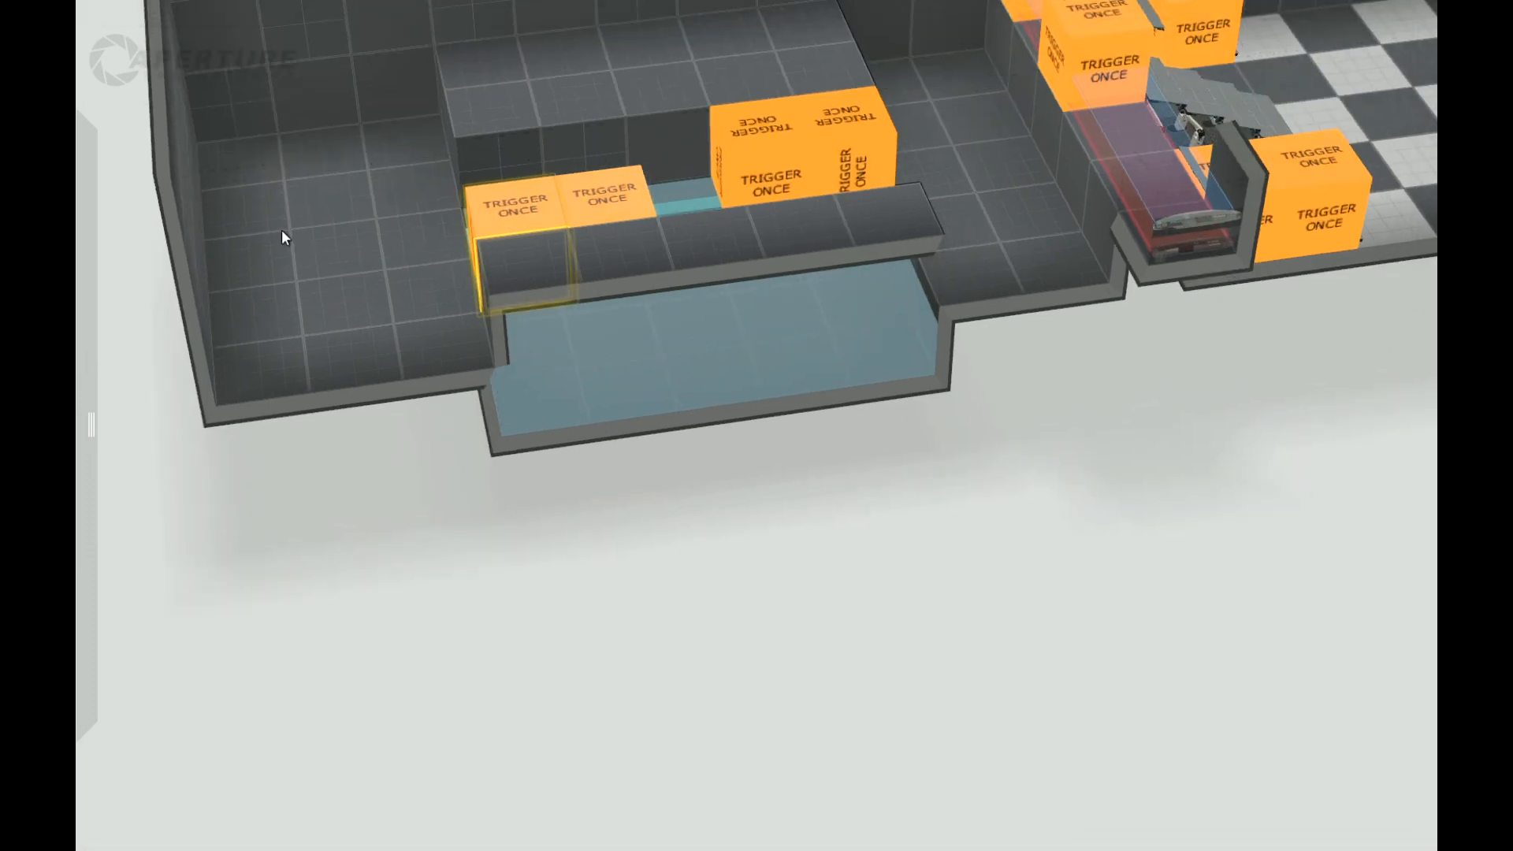
Step: Sink a deep one-tile-wide shaft into the floor beyond the far end of the goo pit
right_click_drag(442, 544, 465, 631)
left_click(404, 274)
right_click_drag(441, 489, 476, 504)
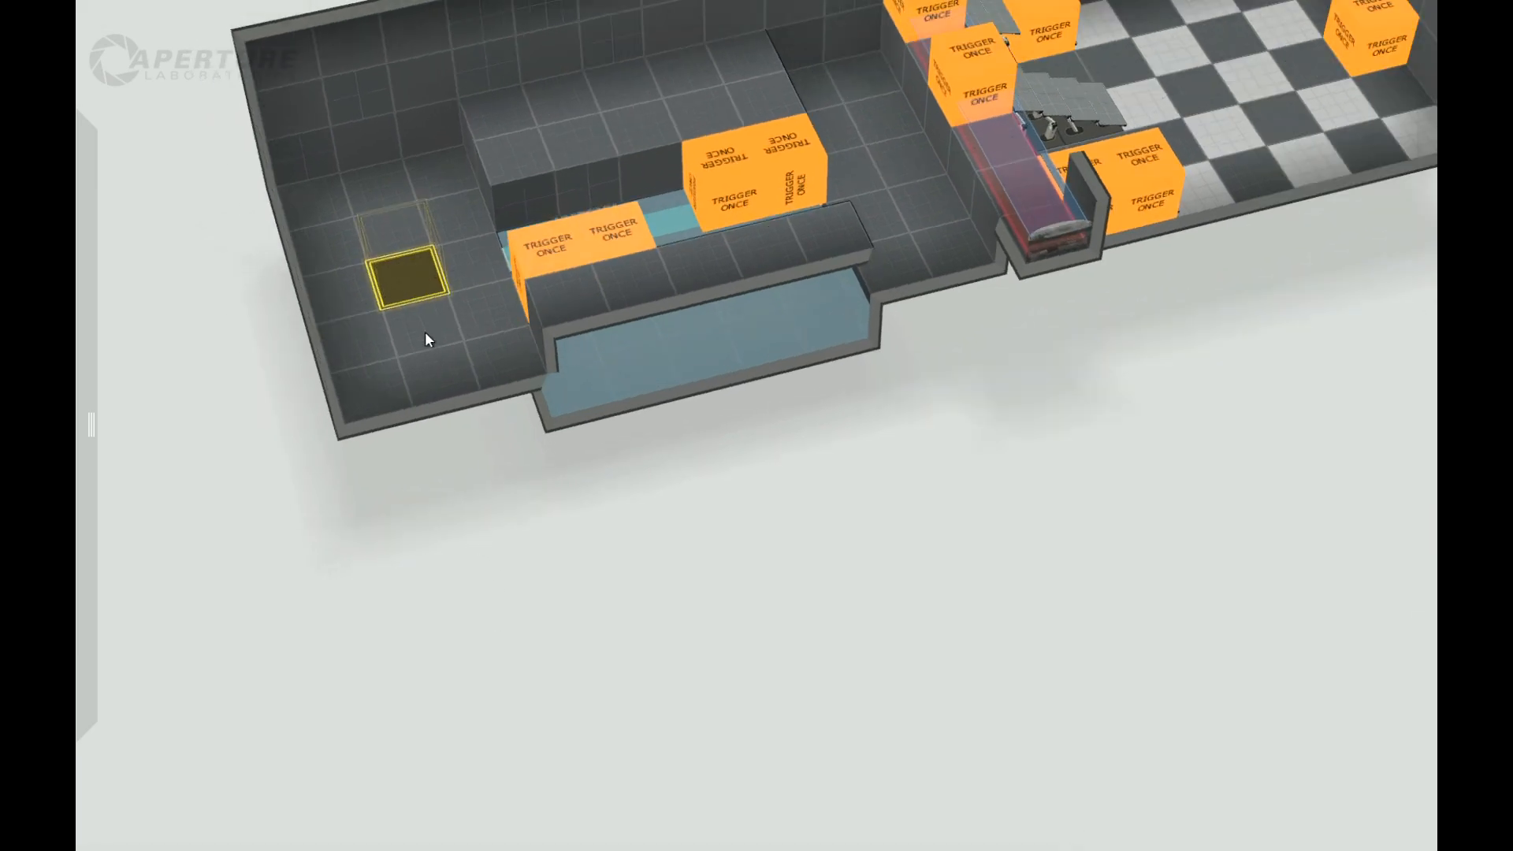
left_click_drag(418, 298, 495, 713)
scroll(628, 651, "up", 2)
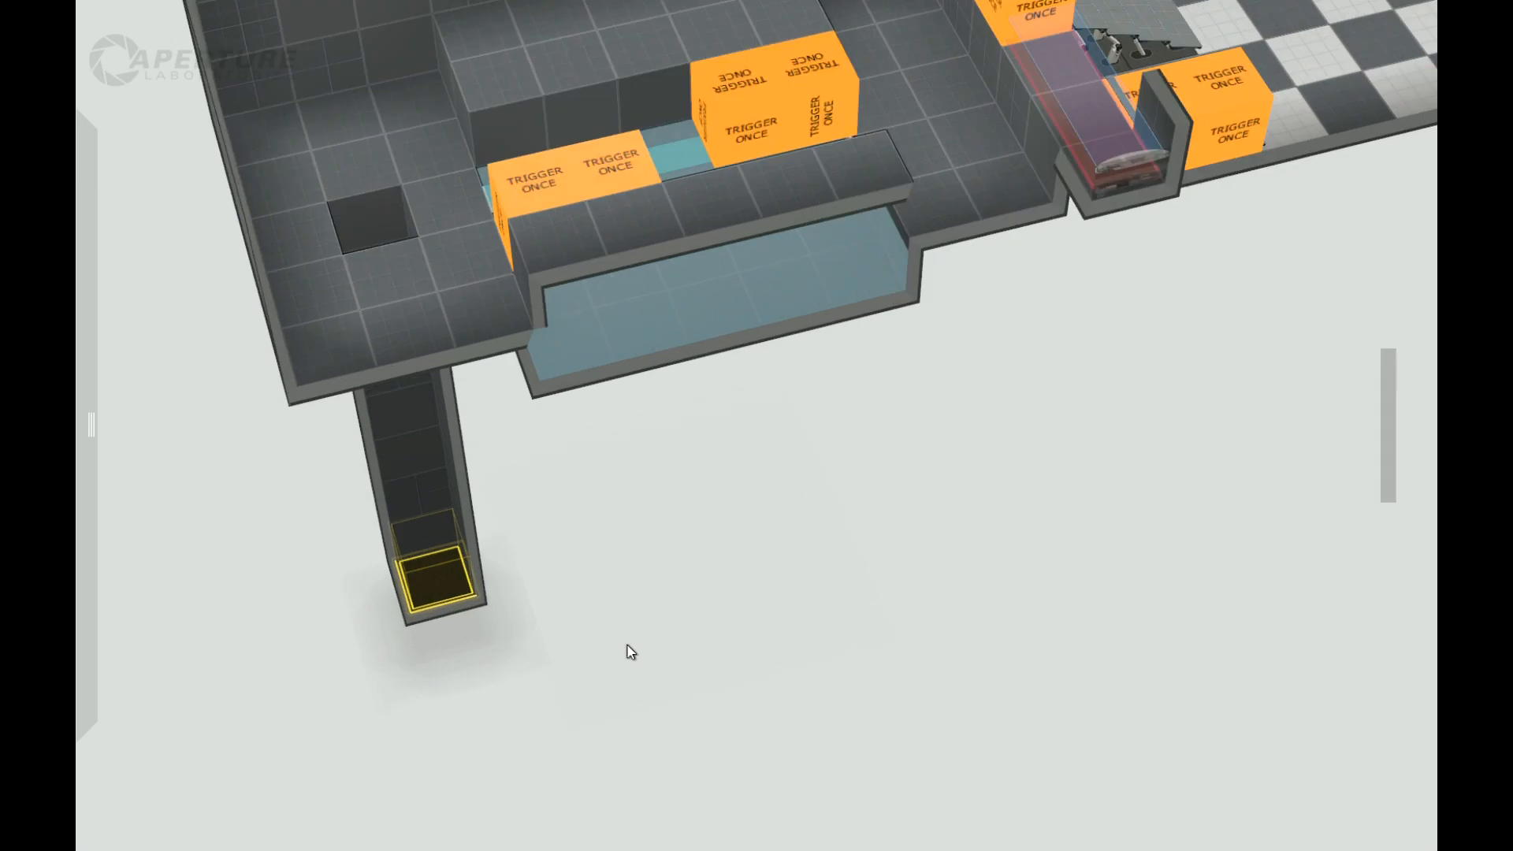
right_click_drag(576, 517, 479, 646)
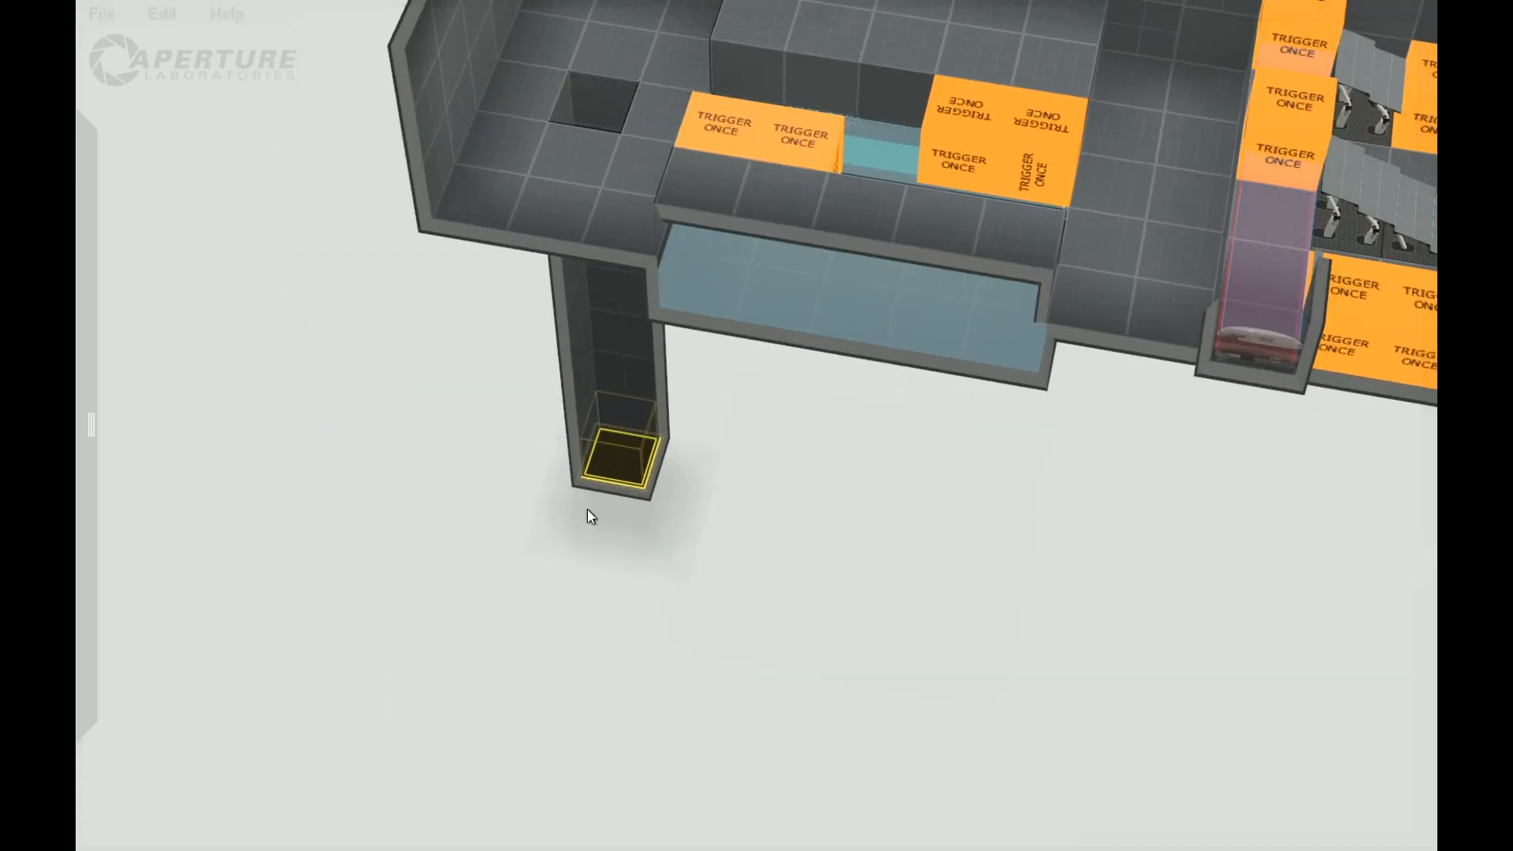
scroll(632, 510, "down", 2)
scroll(716, 589, "up", 4)
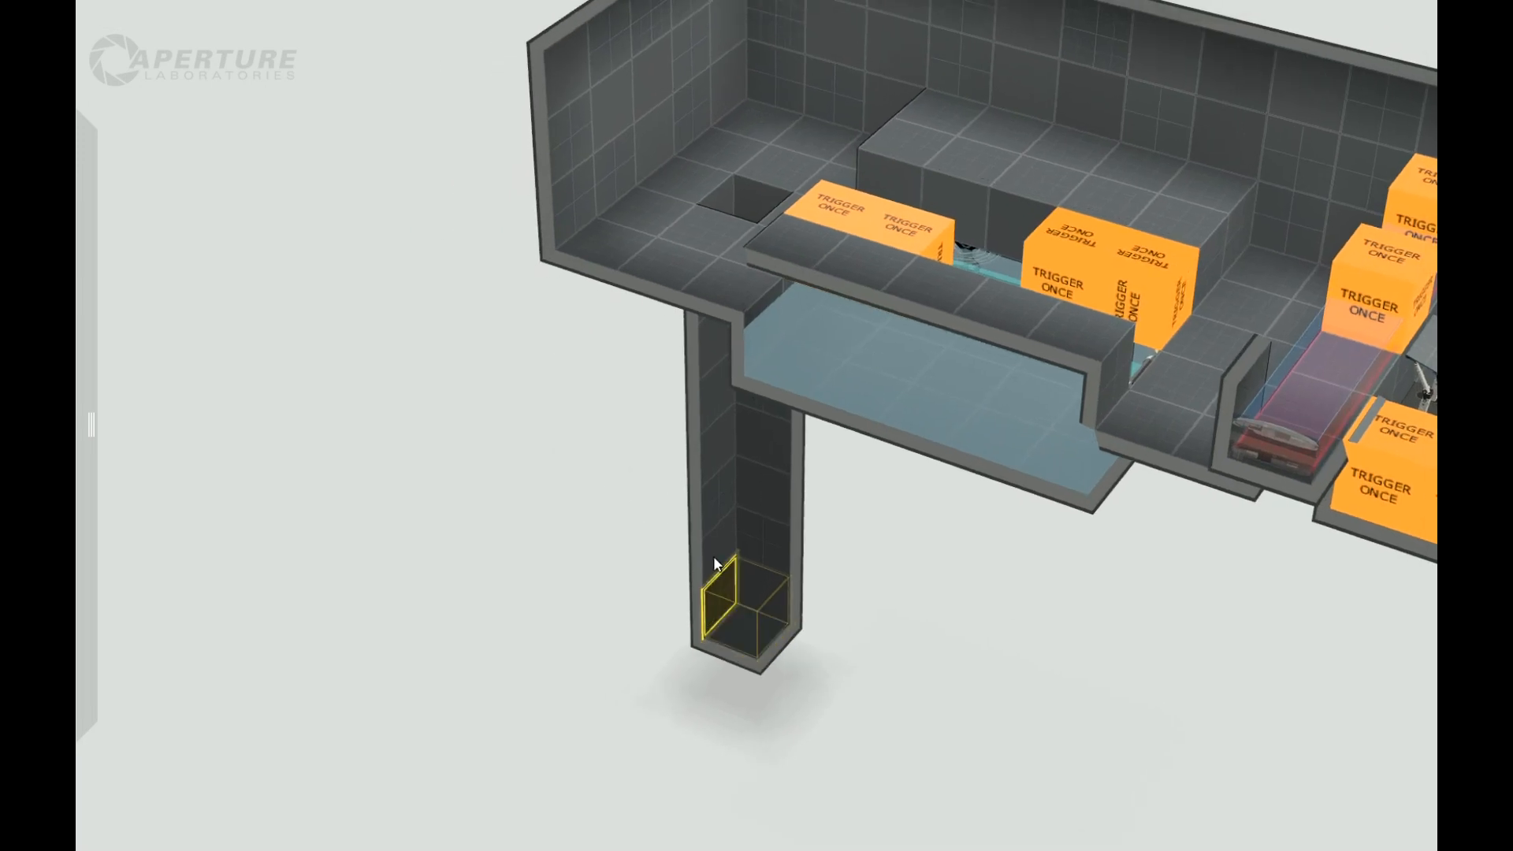
Step: Widen the shaft's bottom two tiles into a small room by moving three of its walls outward by one tile
left_click_drag(698, 528, 704, 595)
right_click_drag(986, 763, 465, 633)
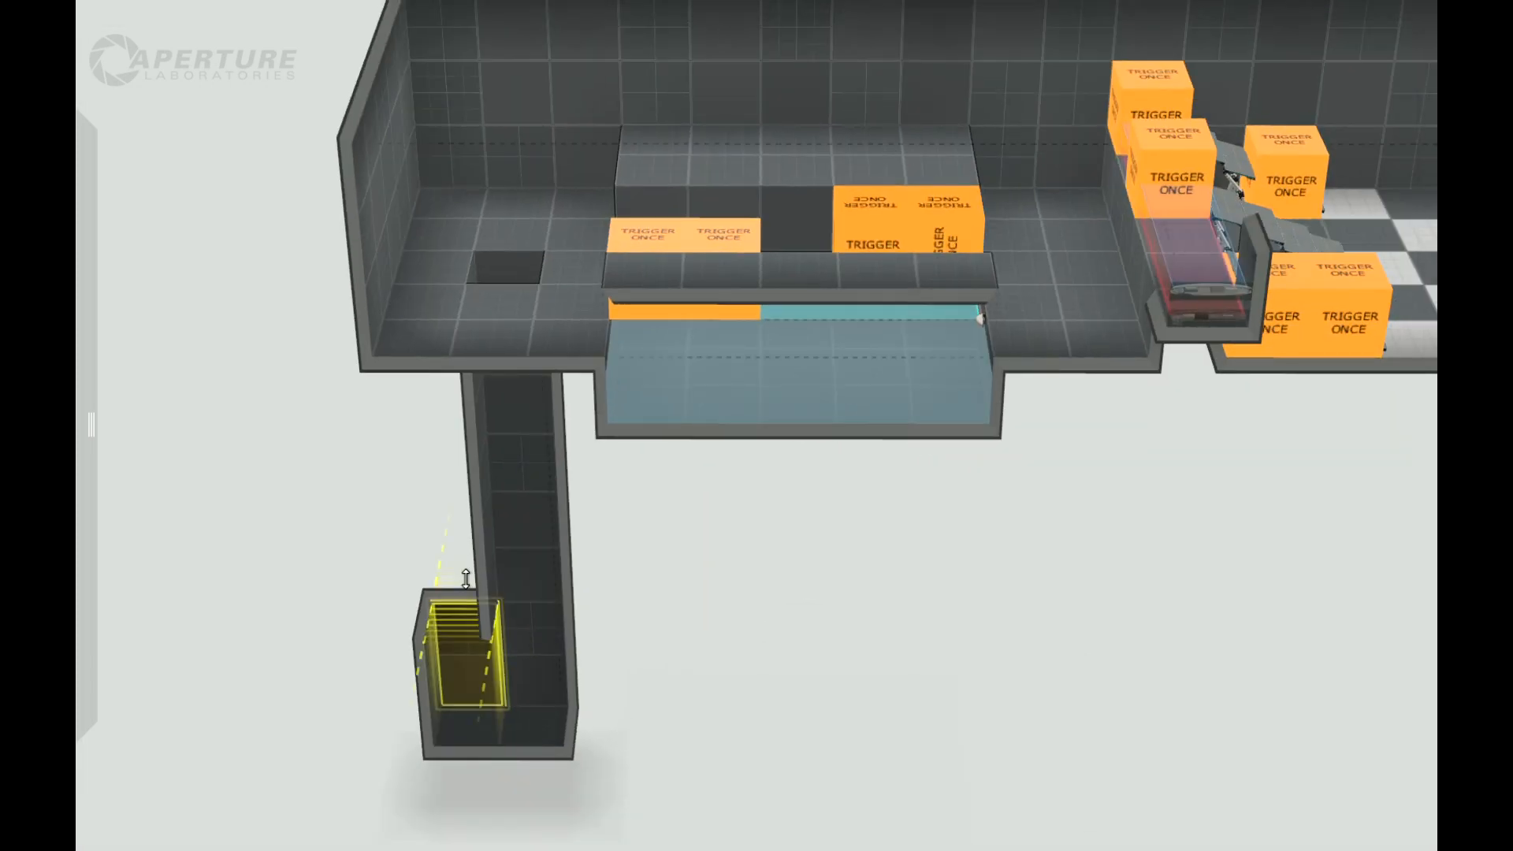
right_click_drag(611, 722, 686, 765)
right_click_drag(547, 748, 476, 761)
left_click(371, 768)
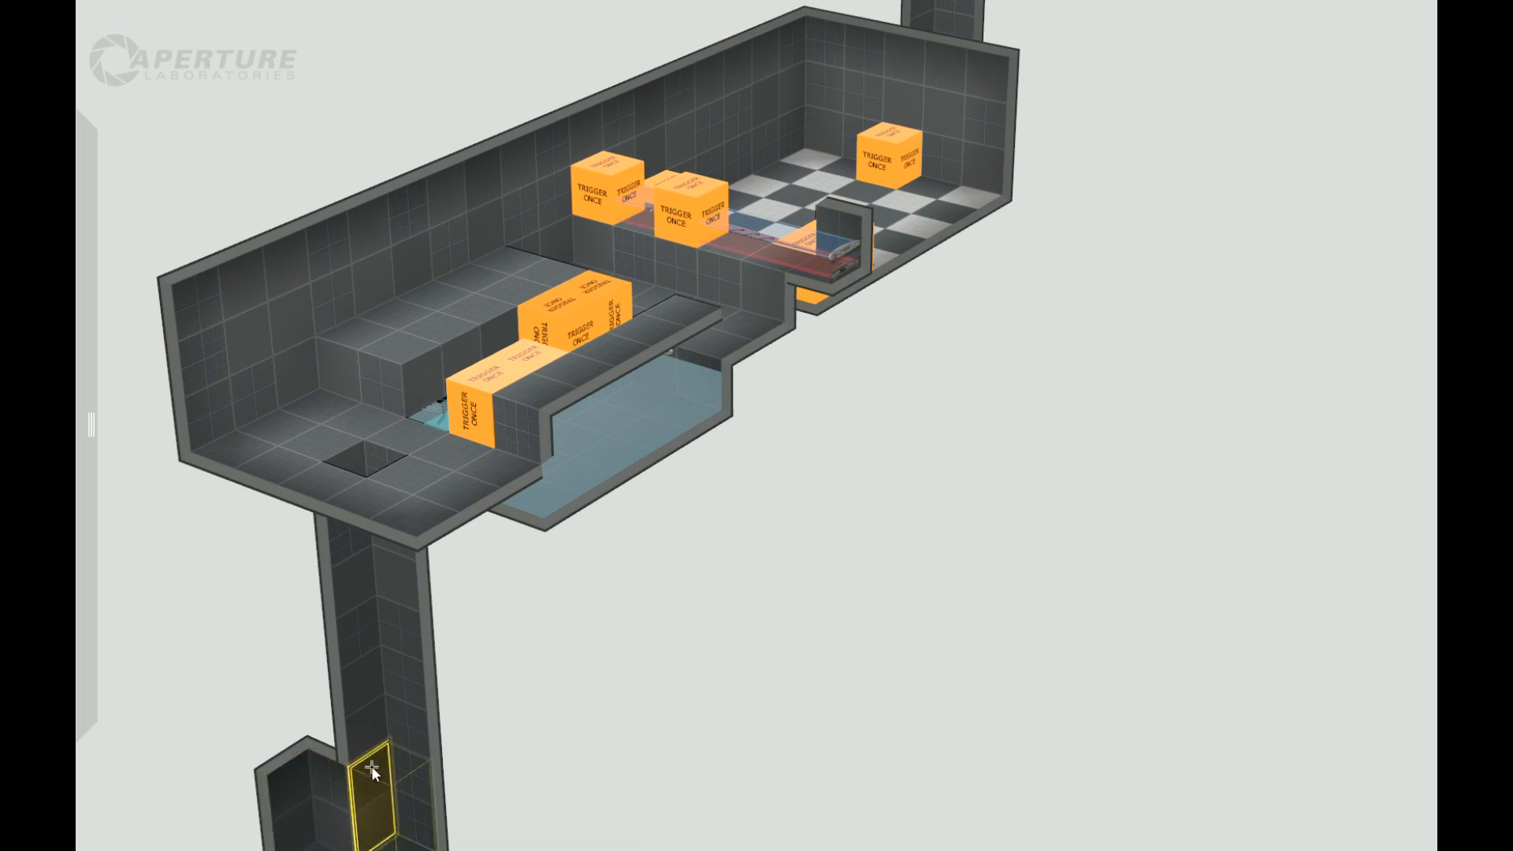
right_click_drag(483, 743, 730, 774)
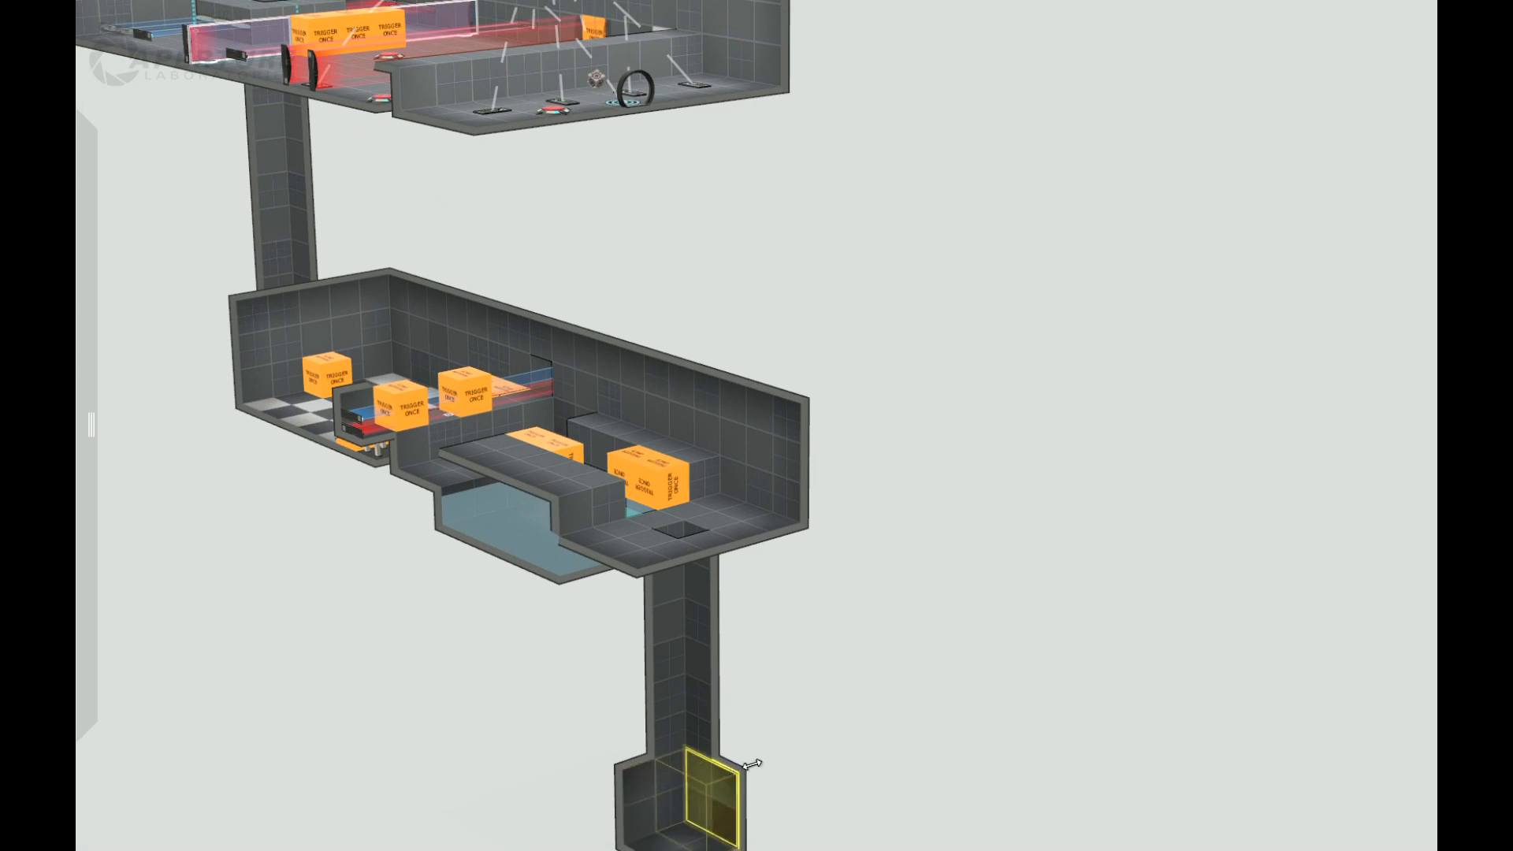
right_click_drag(752, 764, 653, 769)
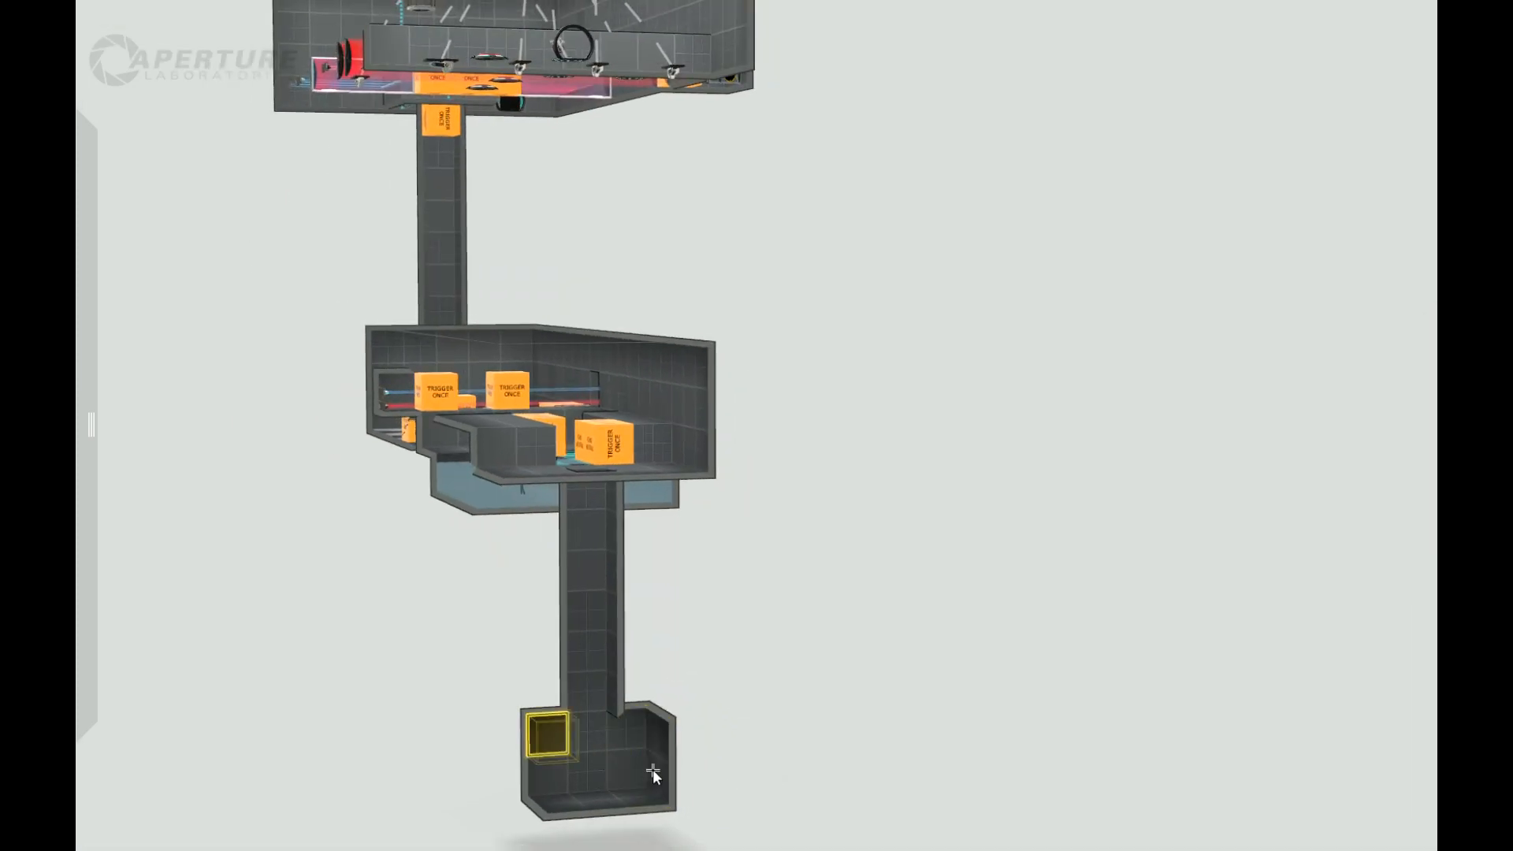
Step: Push the small bottom room's remaining three-tile-wide wall outward by one tile
left_click(632, 766, "shift")
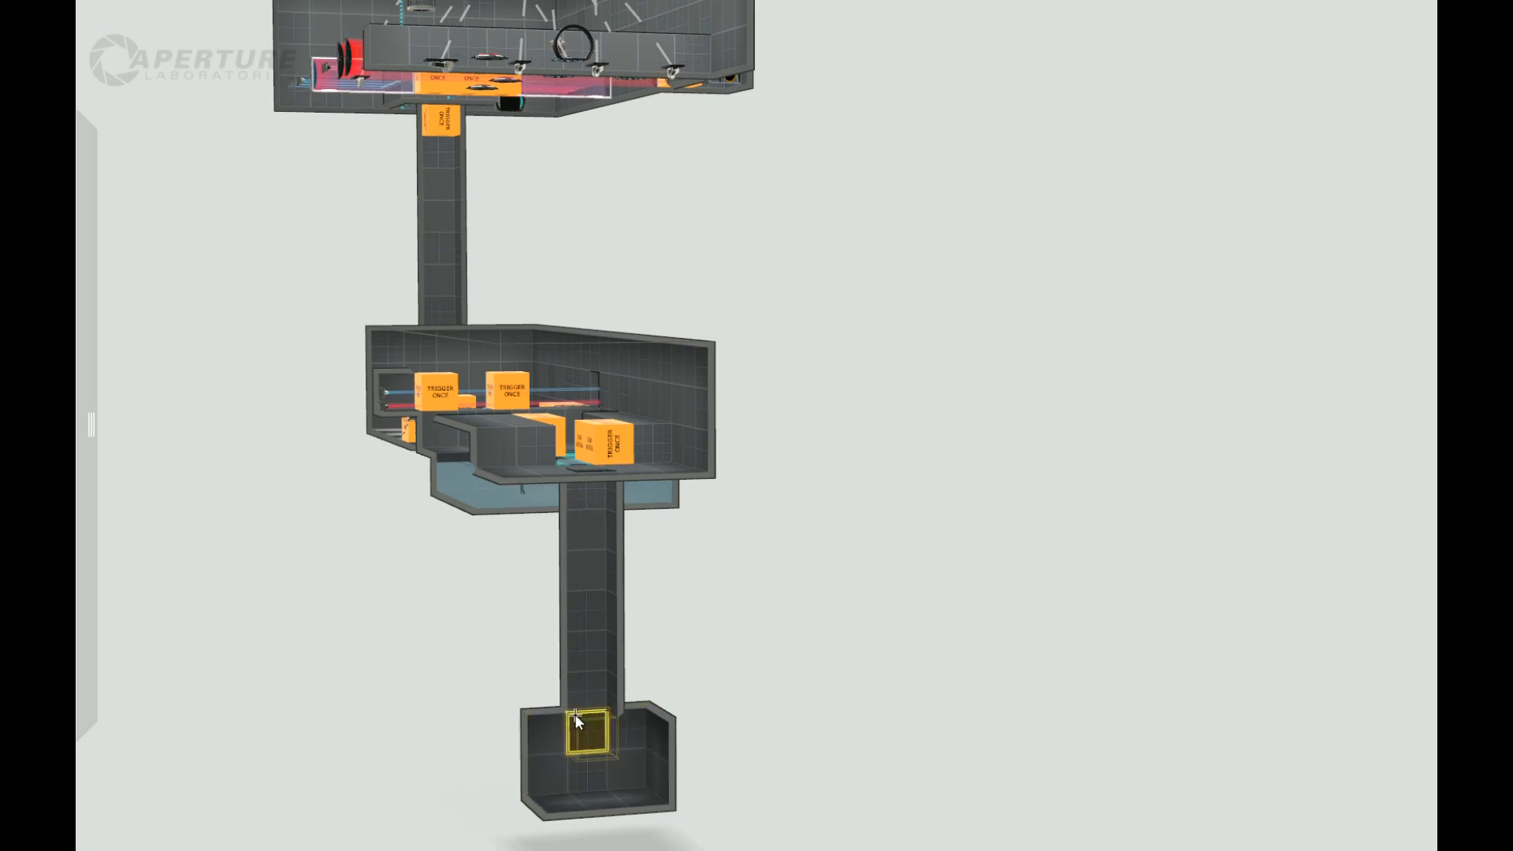
left_click_drag(626, 766, 607, 760)
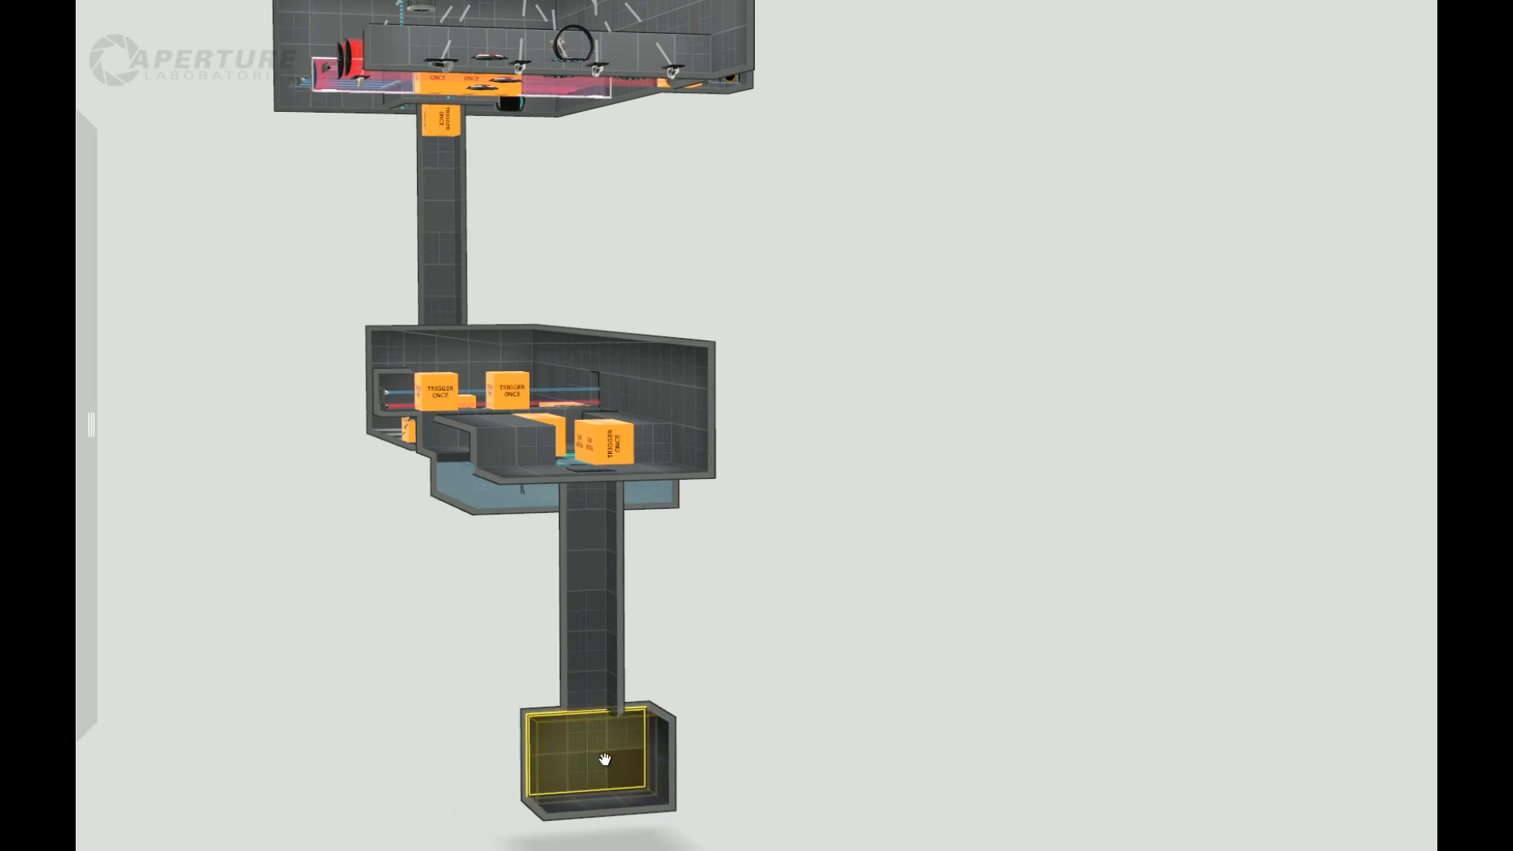
right_click(607, 759)
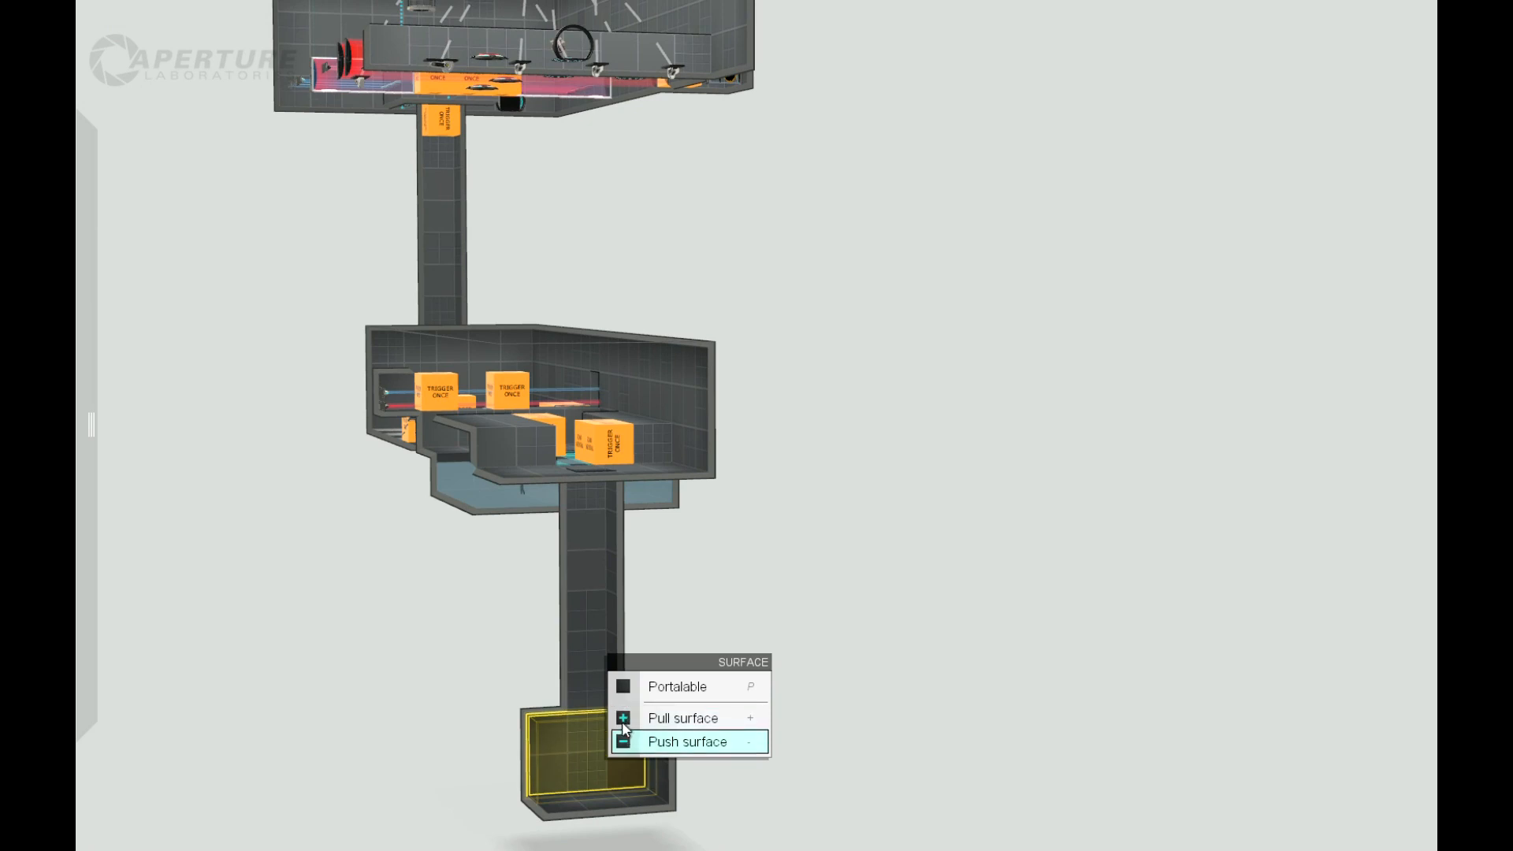
left_click(624, 743)
left_click_drag(431, 764, 687, 763)
left_click_drag(891, 782, 769, 766)
scroll(649, 817, "up", 3)
mouse_move(80, 566)
right_click_drag(771, 772, 503, 749)
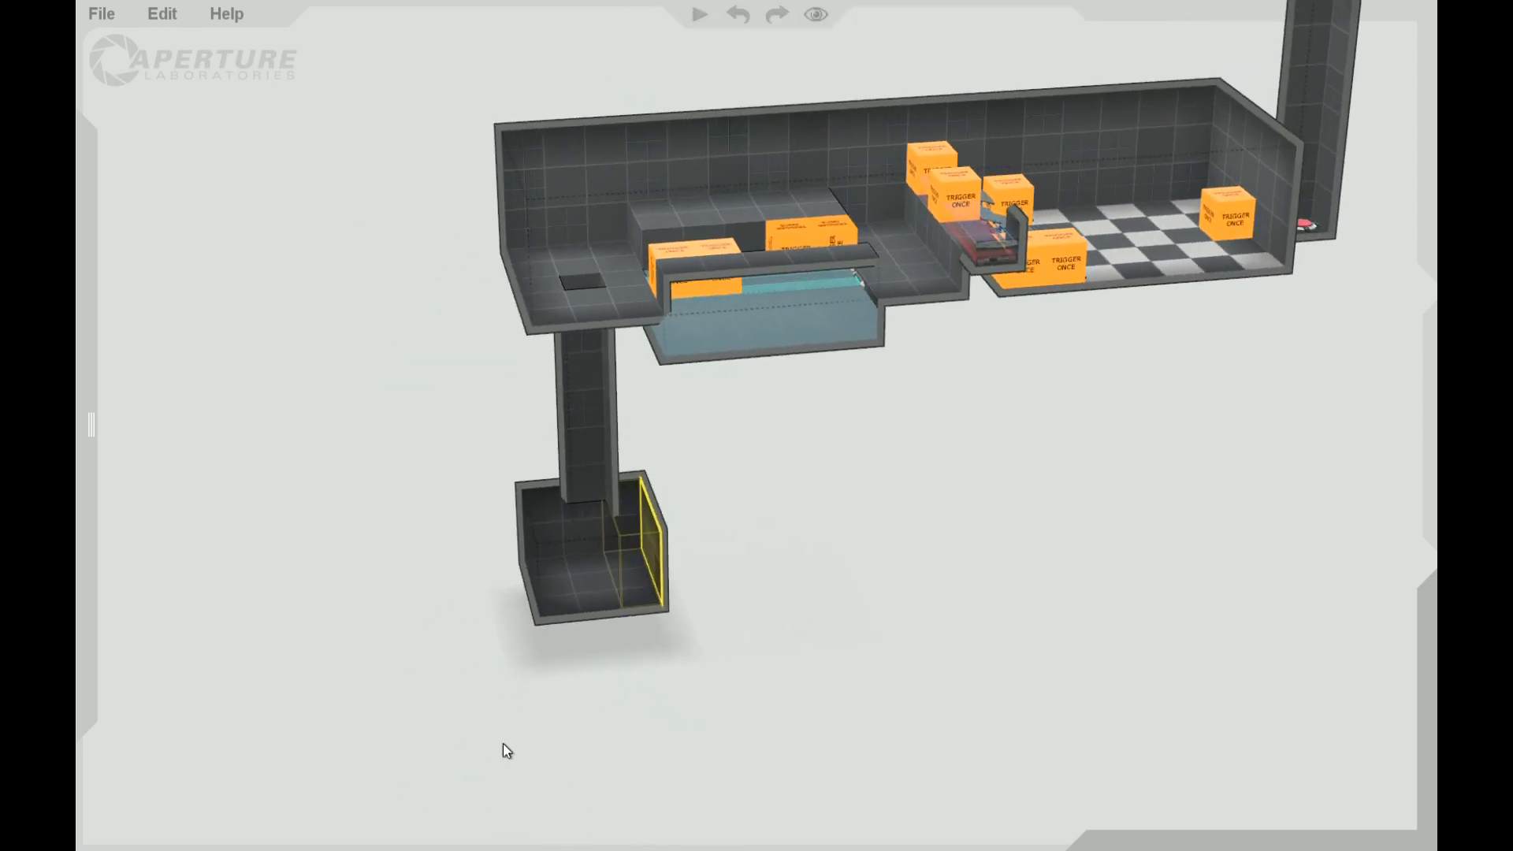
right_click_drag(686, 736, 705, 591)
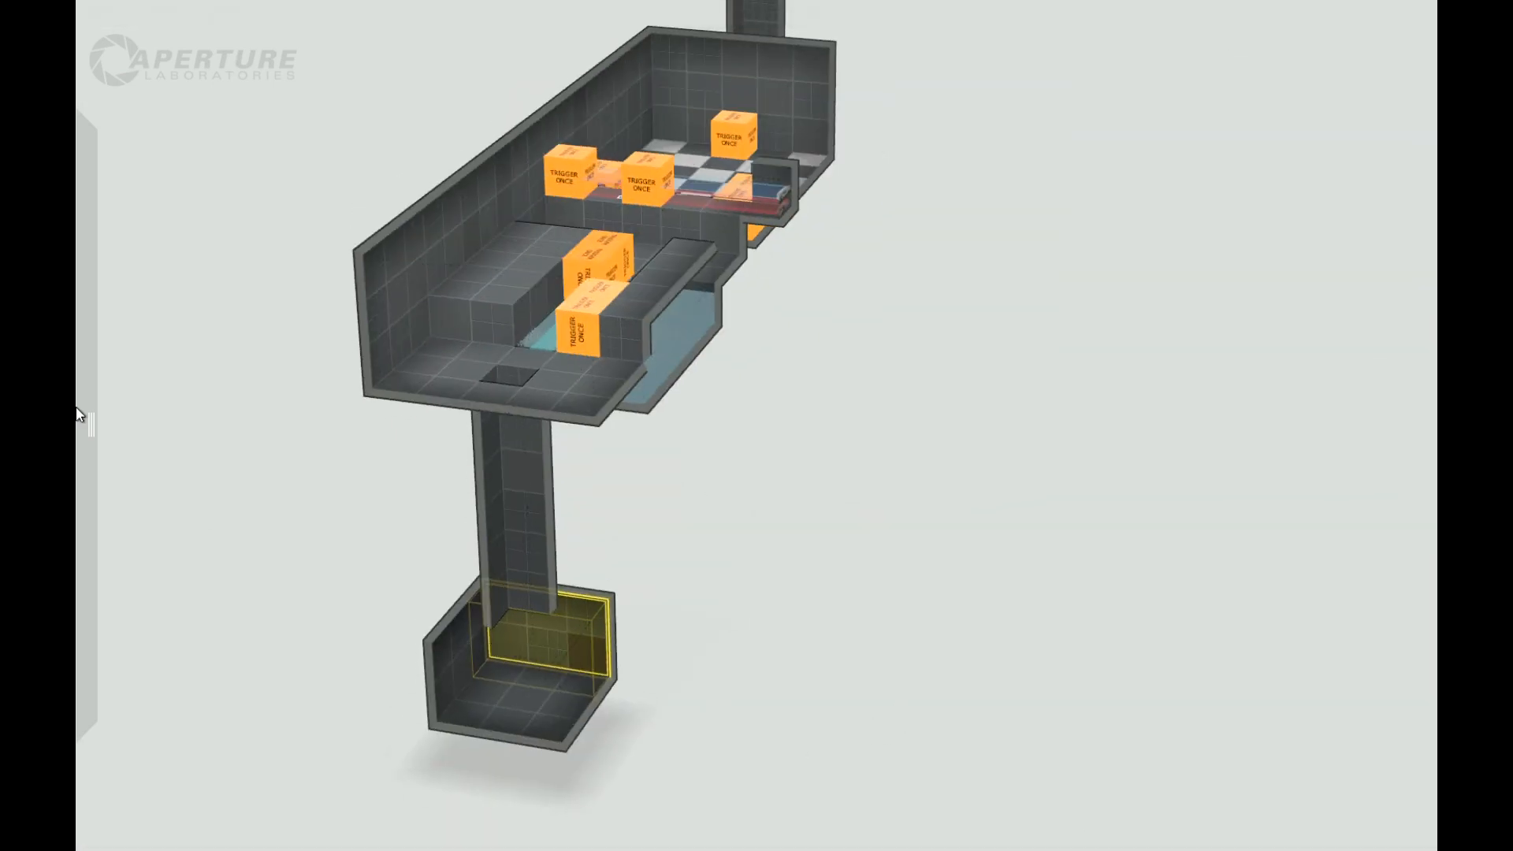
mouse_move(87, 424)
left_click_drag(273, 603, 489, 606)
scroll(714, 578, "down", 5)
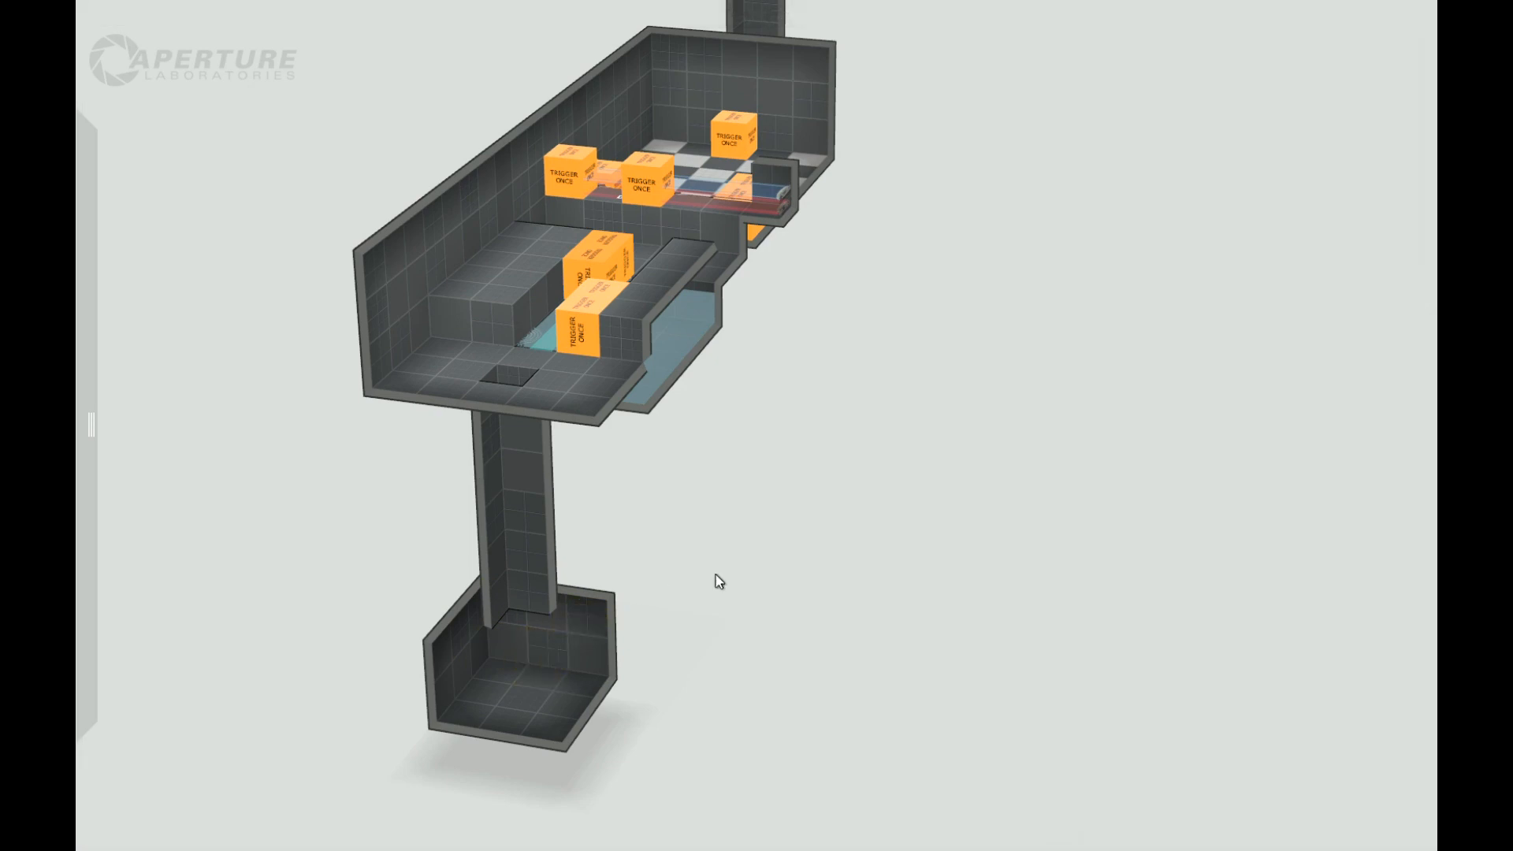
Step: Move the round door from the upper chamber onto the small bottom room's wall on the goo pit side
left_click_drag(802, 271, 986, 112)
scroll(985, 112, "down", 3)
left_click_drag(881, 89, 678, 495)
scroll(840, 553, "up", 6)
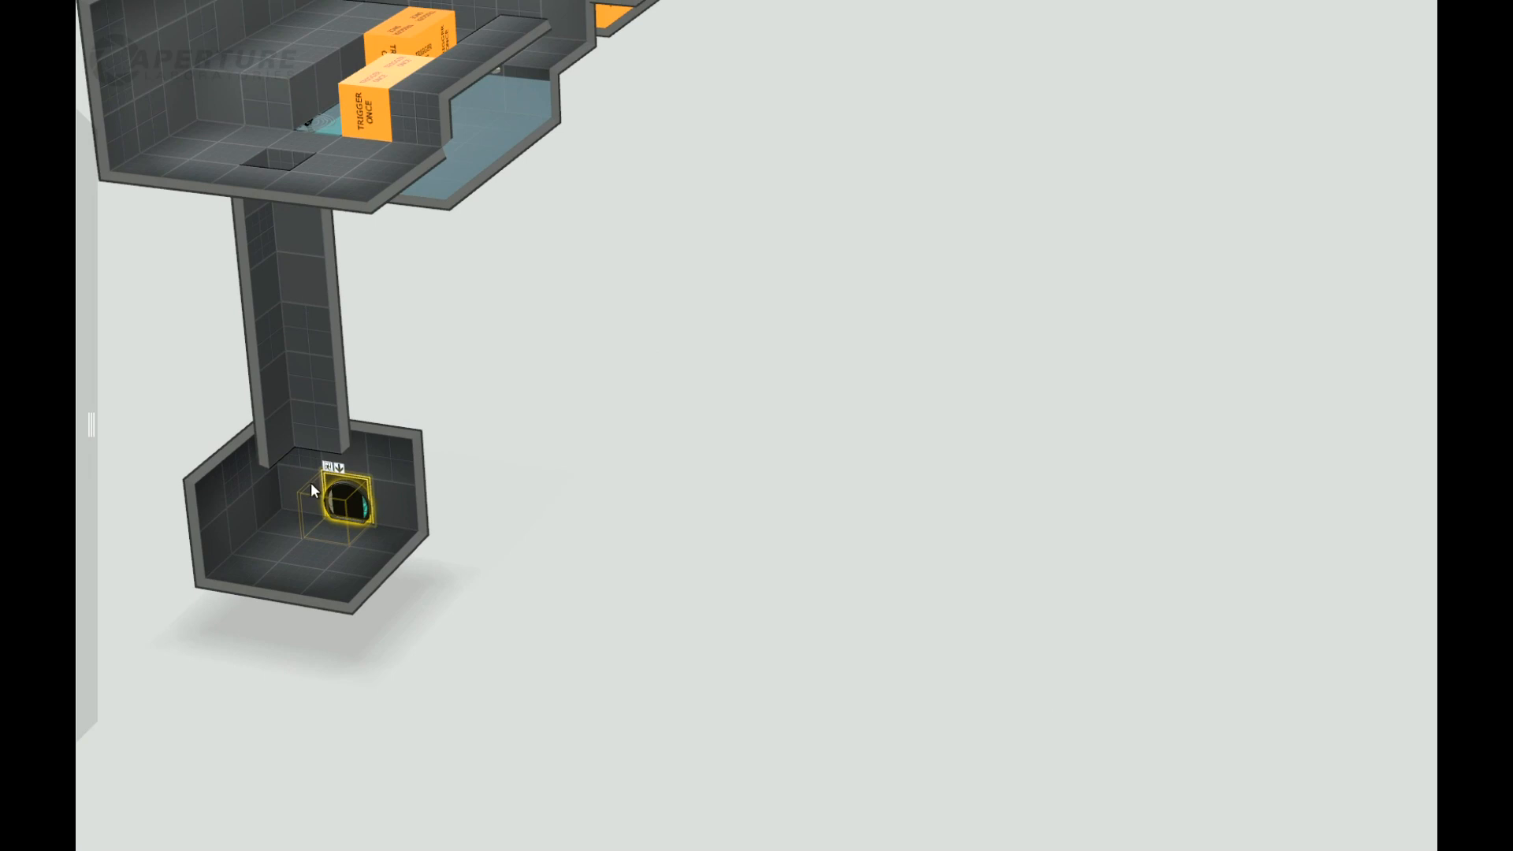
right_click_drag(531, 557, 429, 562)
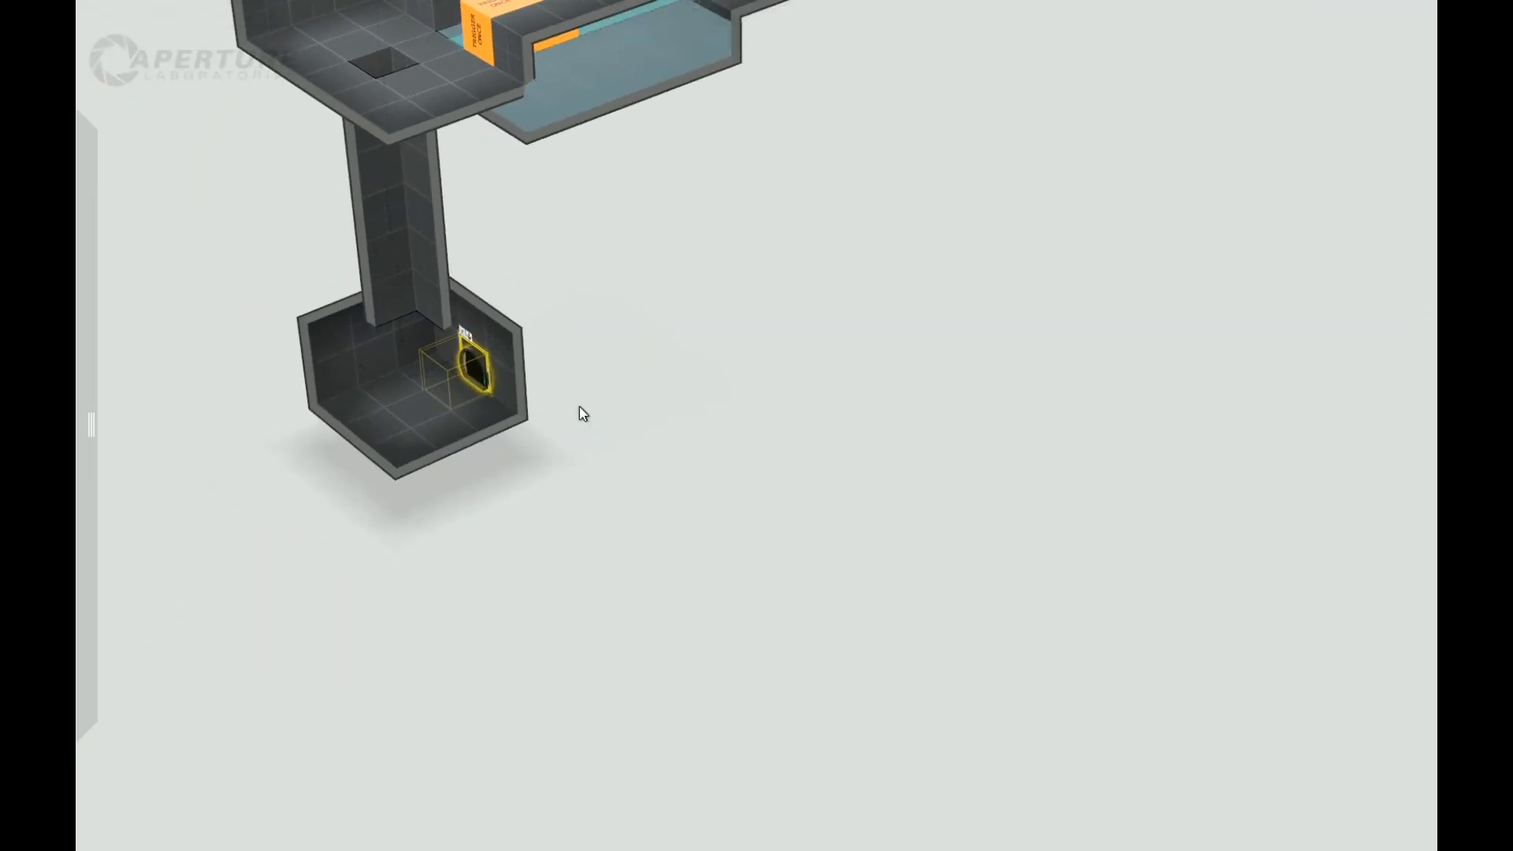
right_click_drag(613, 390, 394, 420)
Step: Place a floor button beside the bottom room's wall opposite the door and set its button type to Cube
mouse_move(79, 253)
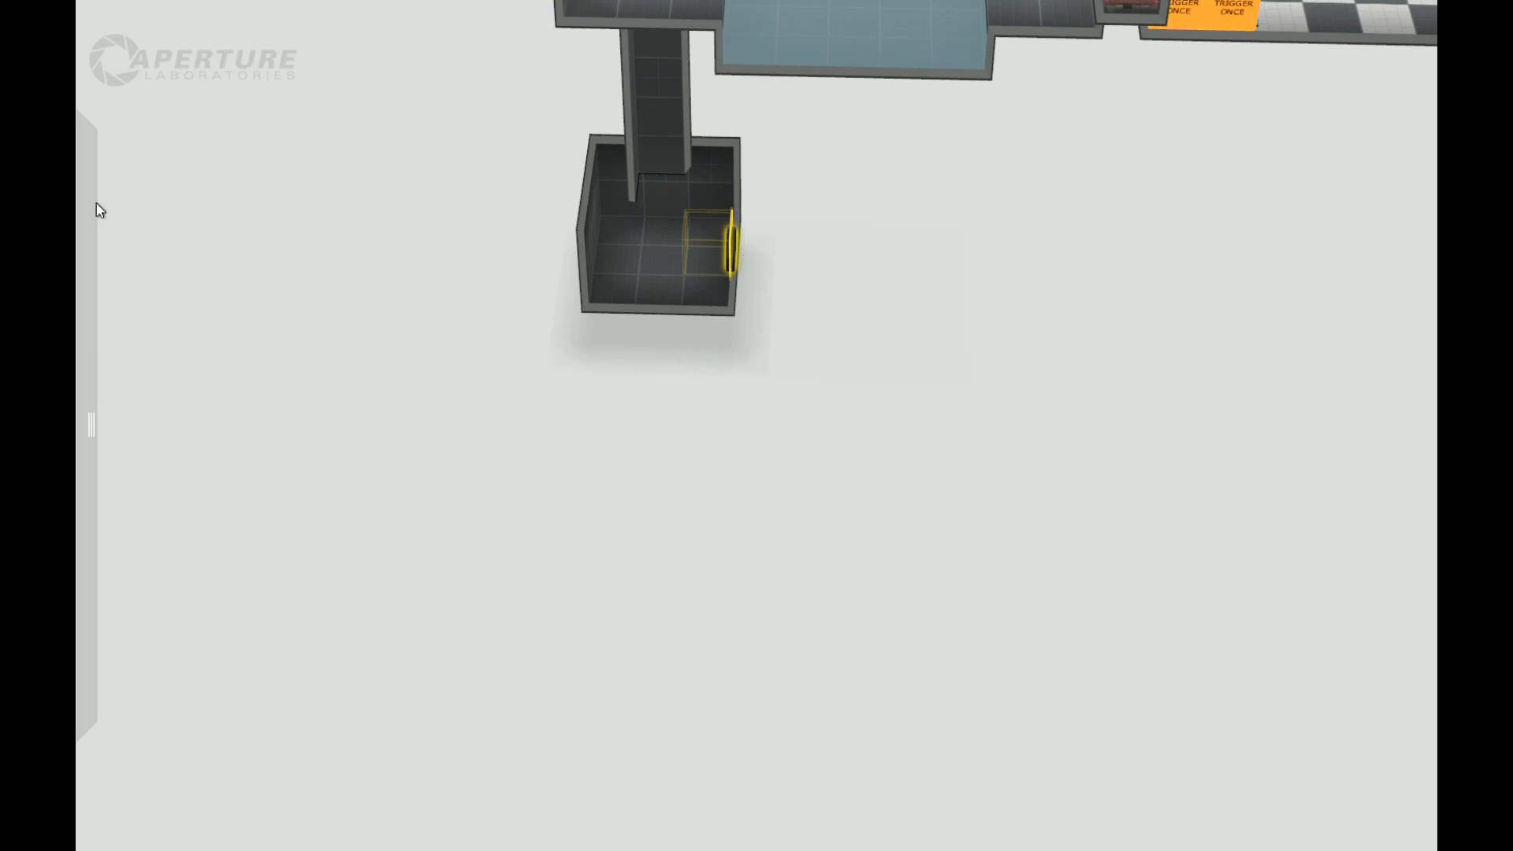
mouse_move(96, 203)
left_click_drag(139, 238, 613, 260)
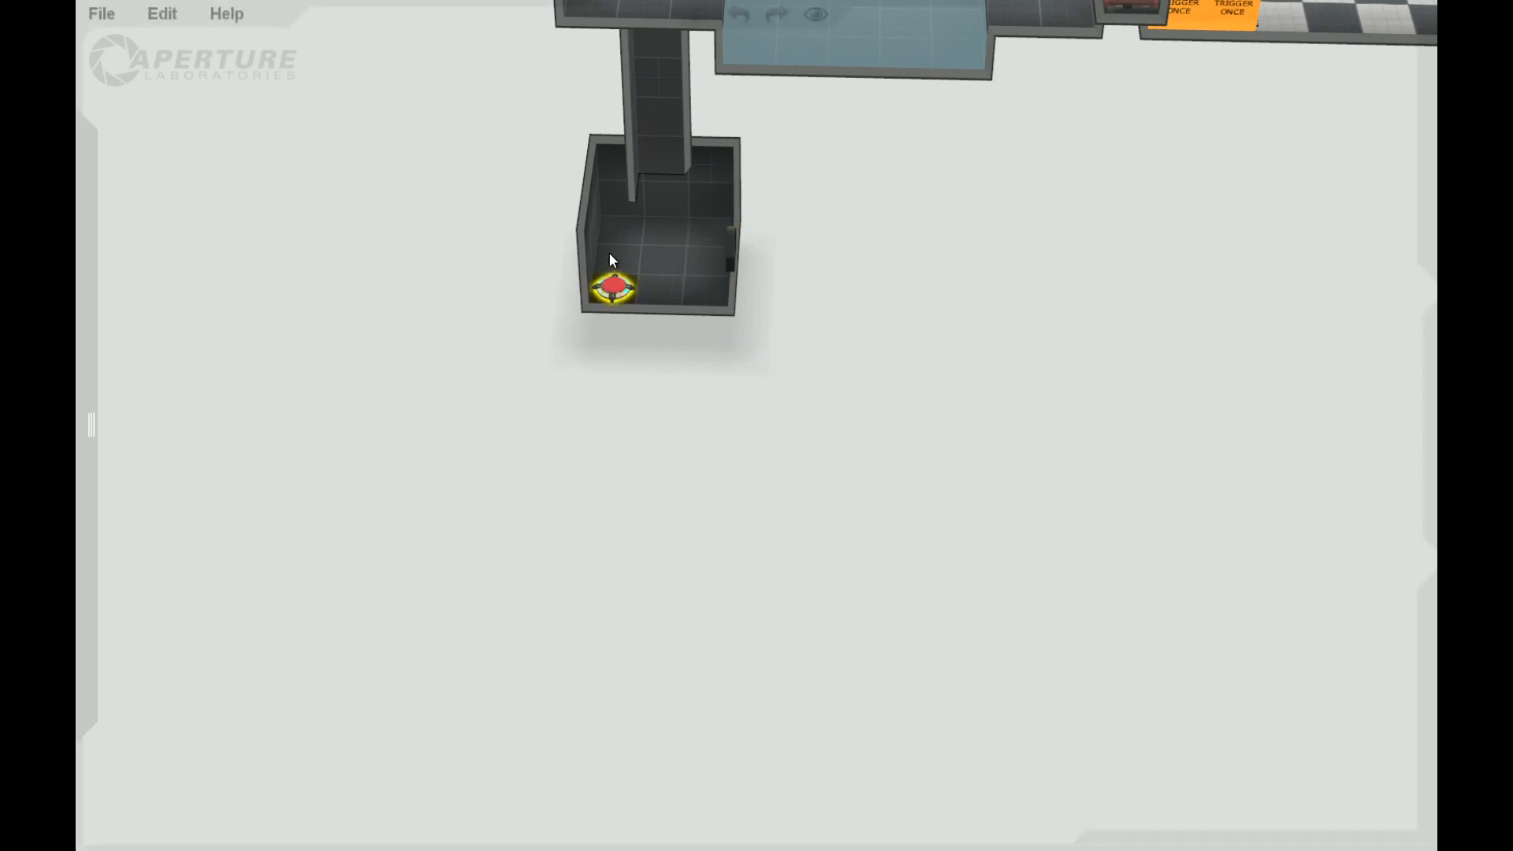
right_click(614, 258)
mouse_move(726, 314)
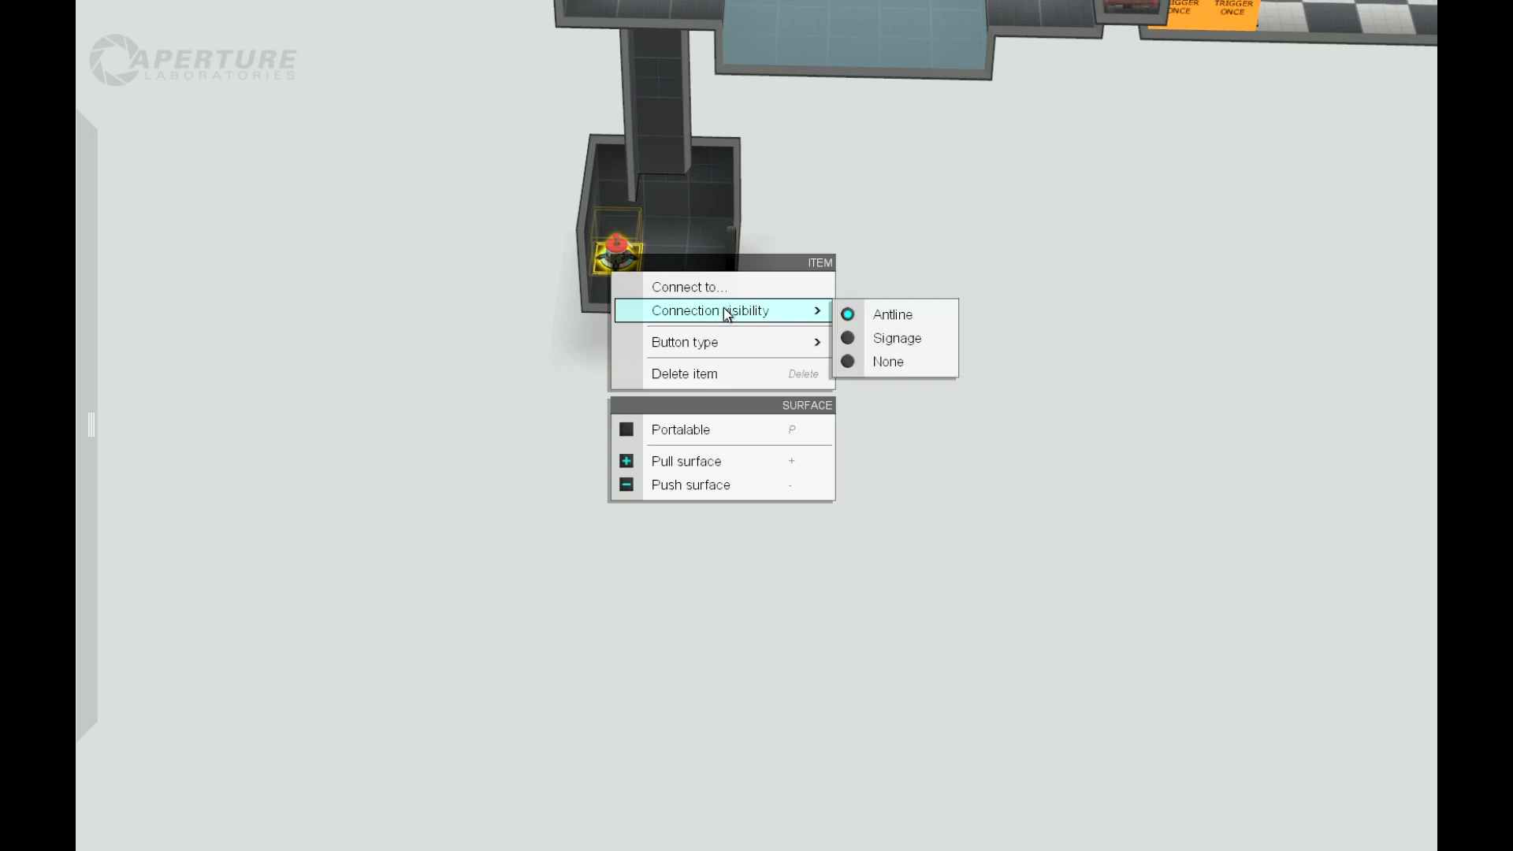
left_click(902, 370)
left_click(902, 392)
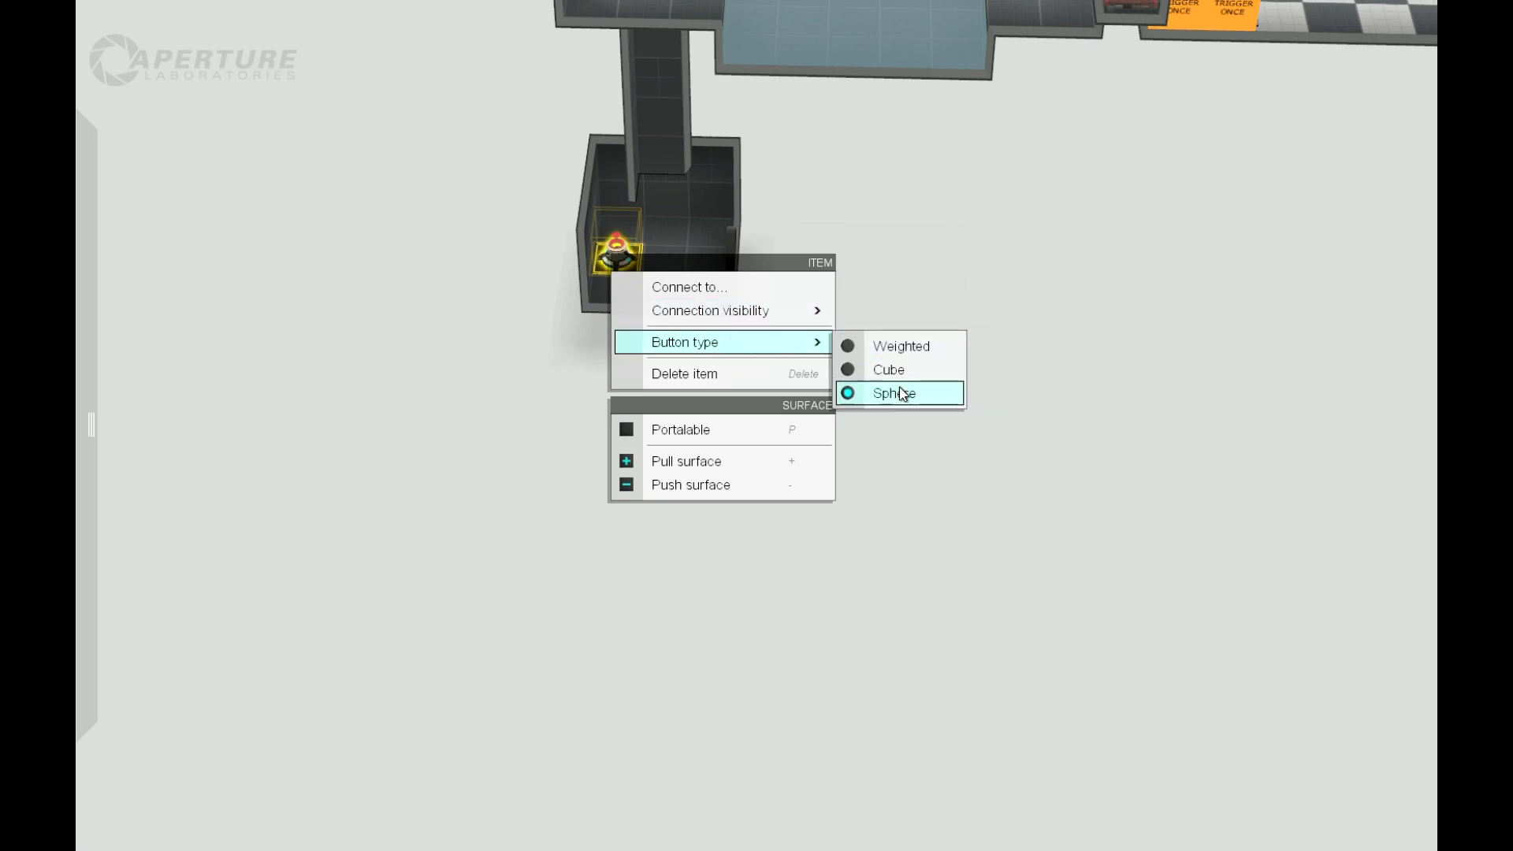
left_click(902, 372)
Step: Examine the small bottom room with its cube button and door, and the shaft above, from several angles
middle_click_drag(753, 296, 841, 376)
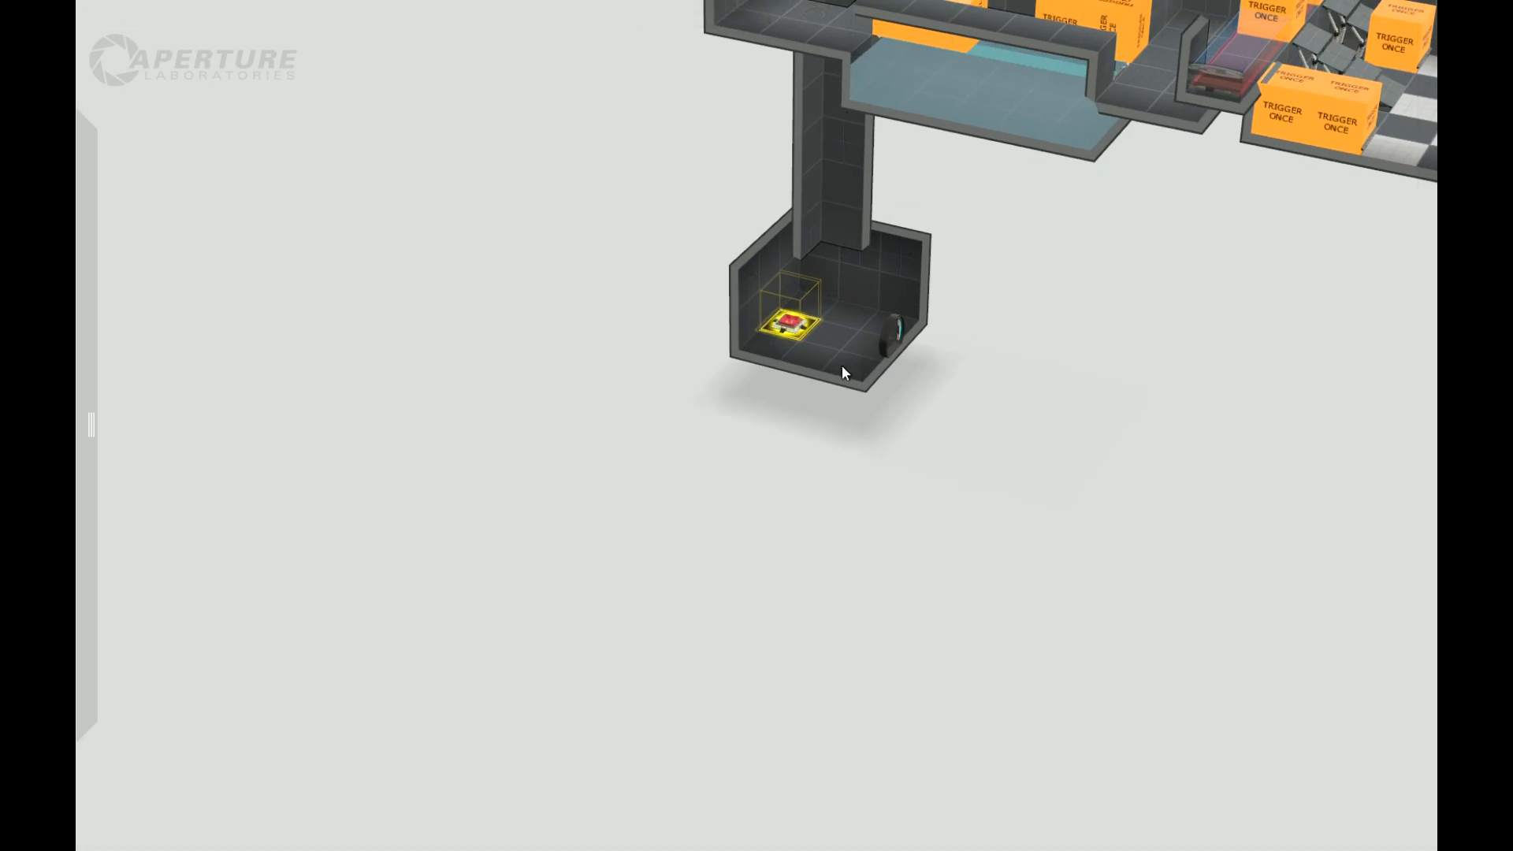
middle_click_drag(967, 467, 995, 451)
scroll(994, 442, "down", 3)
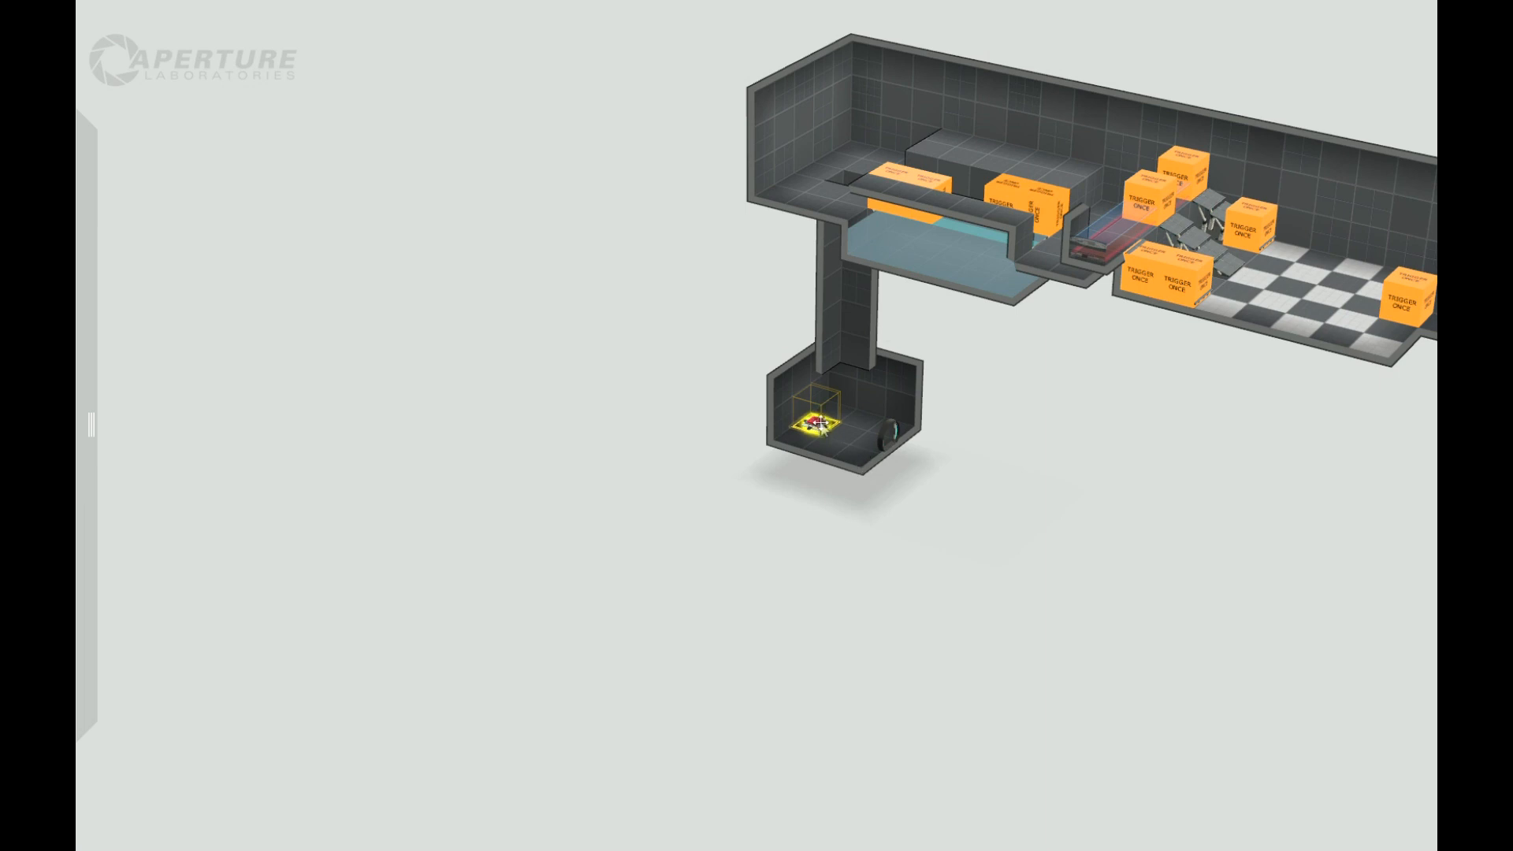
scroll(746, 504, "up", 3)
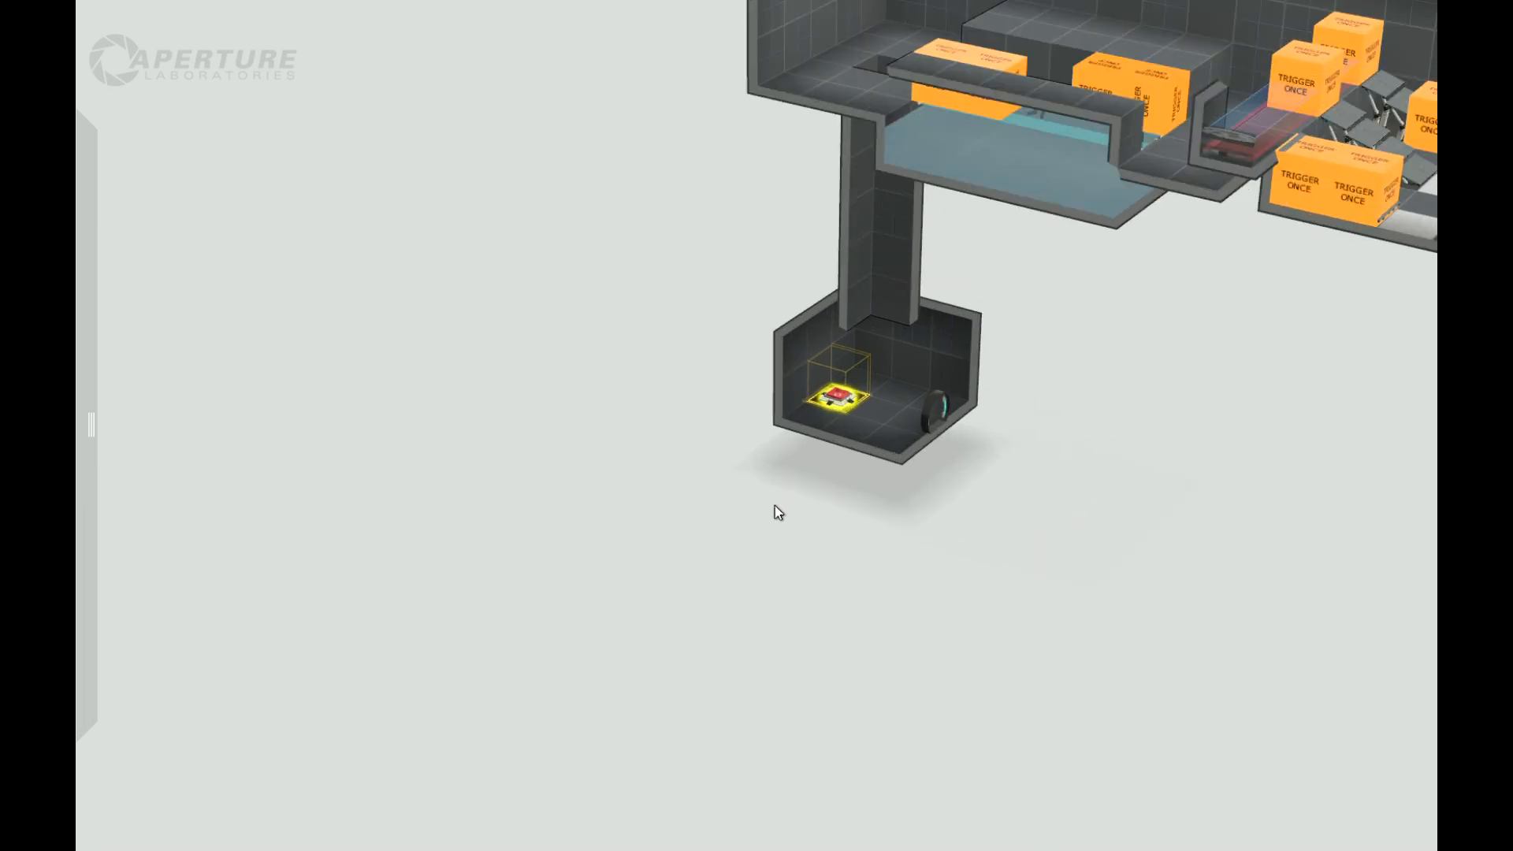
middle_click_drag(776, 505, 817, 418)
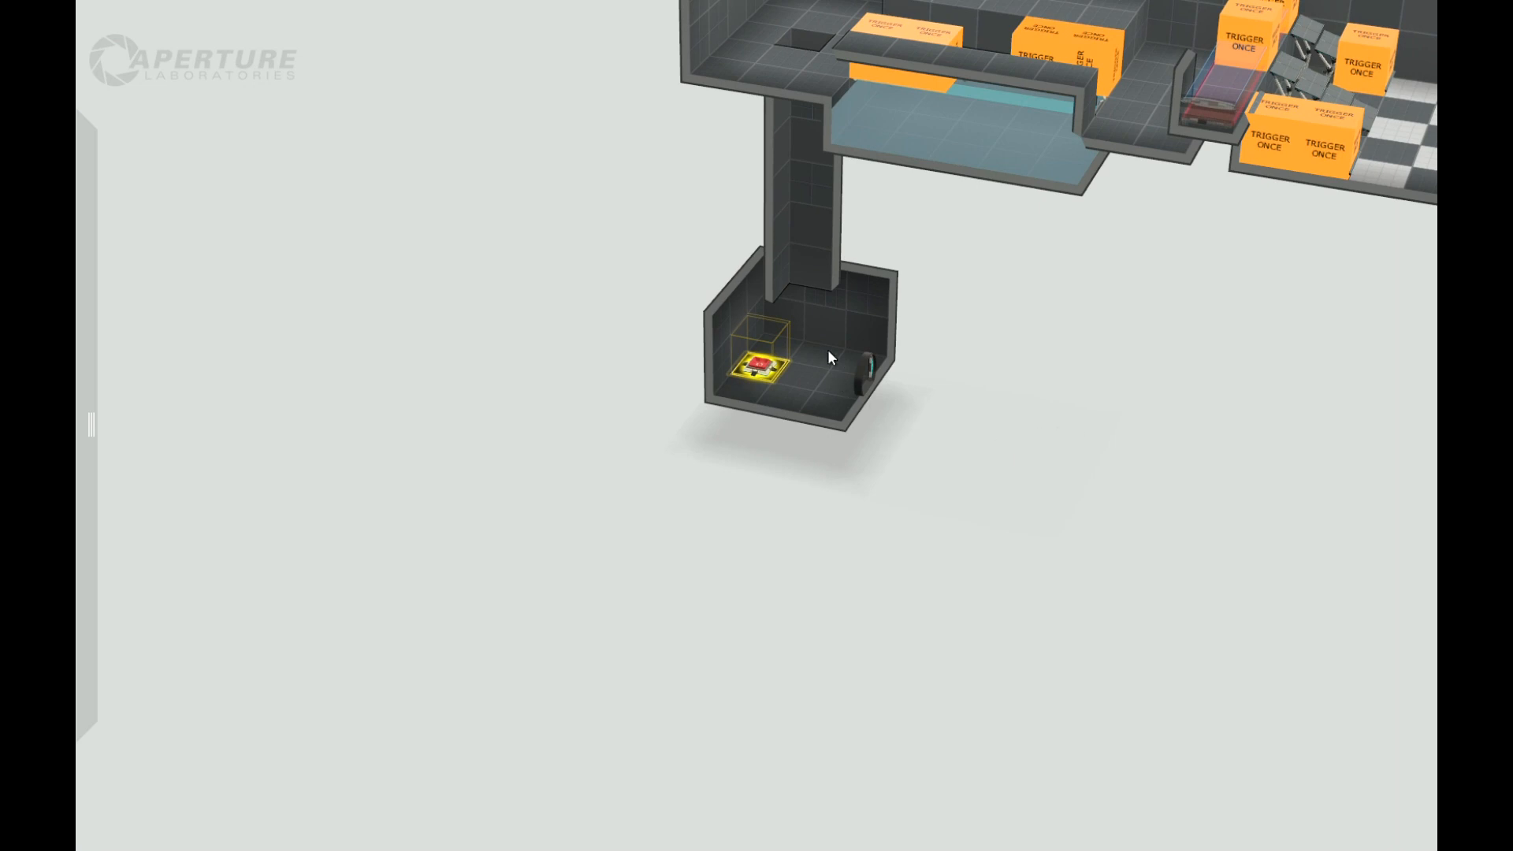
right_click_drag(641, 523, 794, 535)
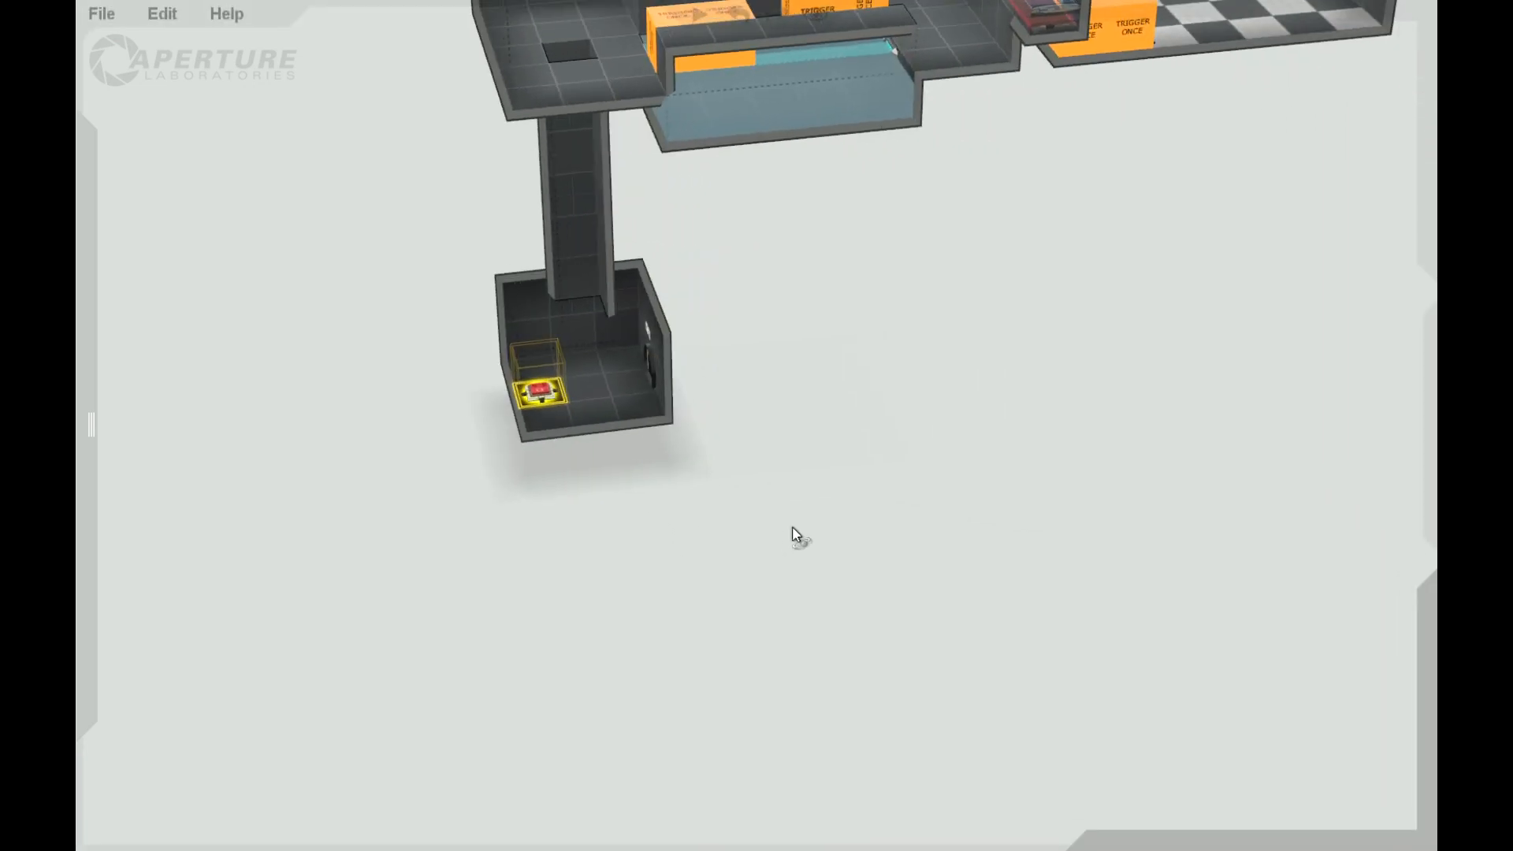
scroll(623, 521, "up", 2)
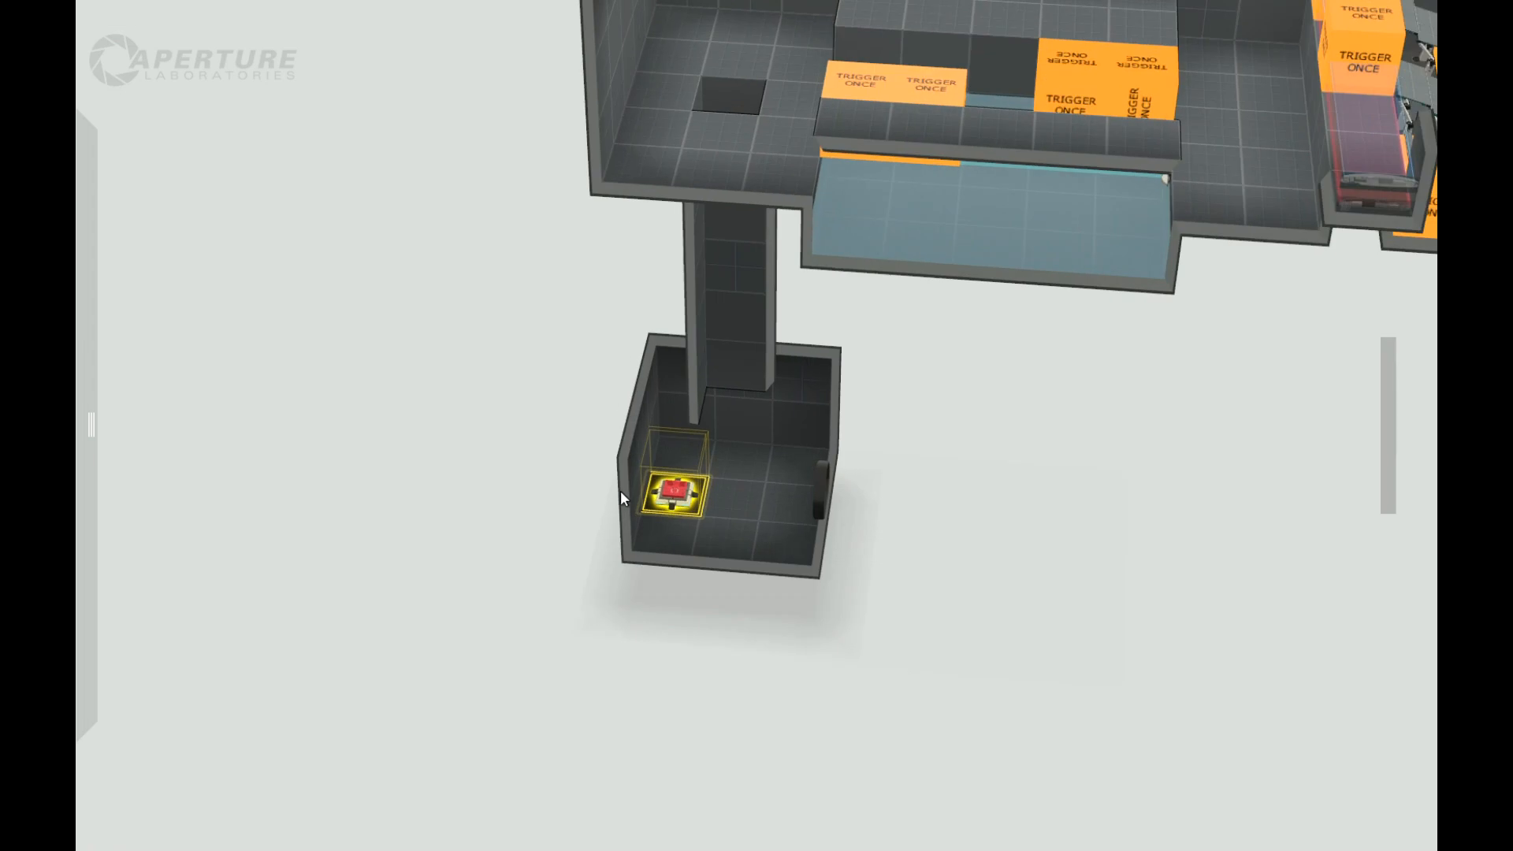
right_click_drag(693, 683, 755, 608)
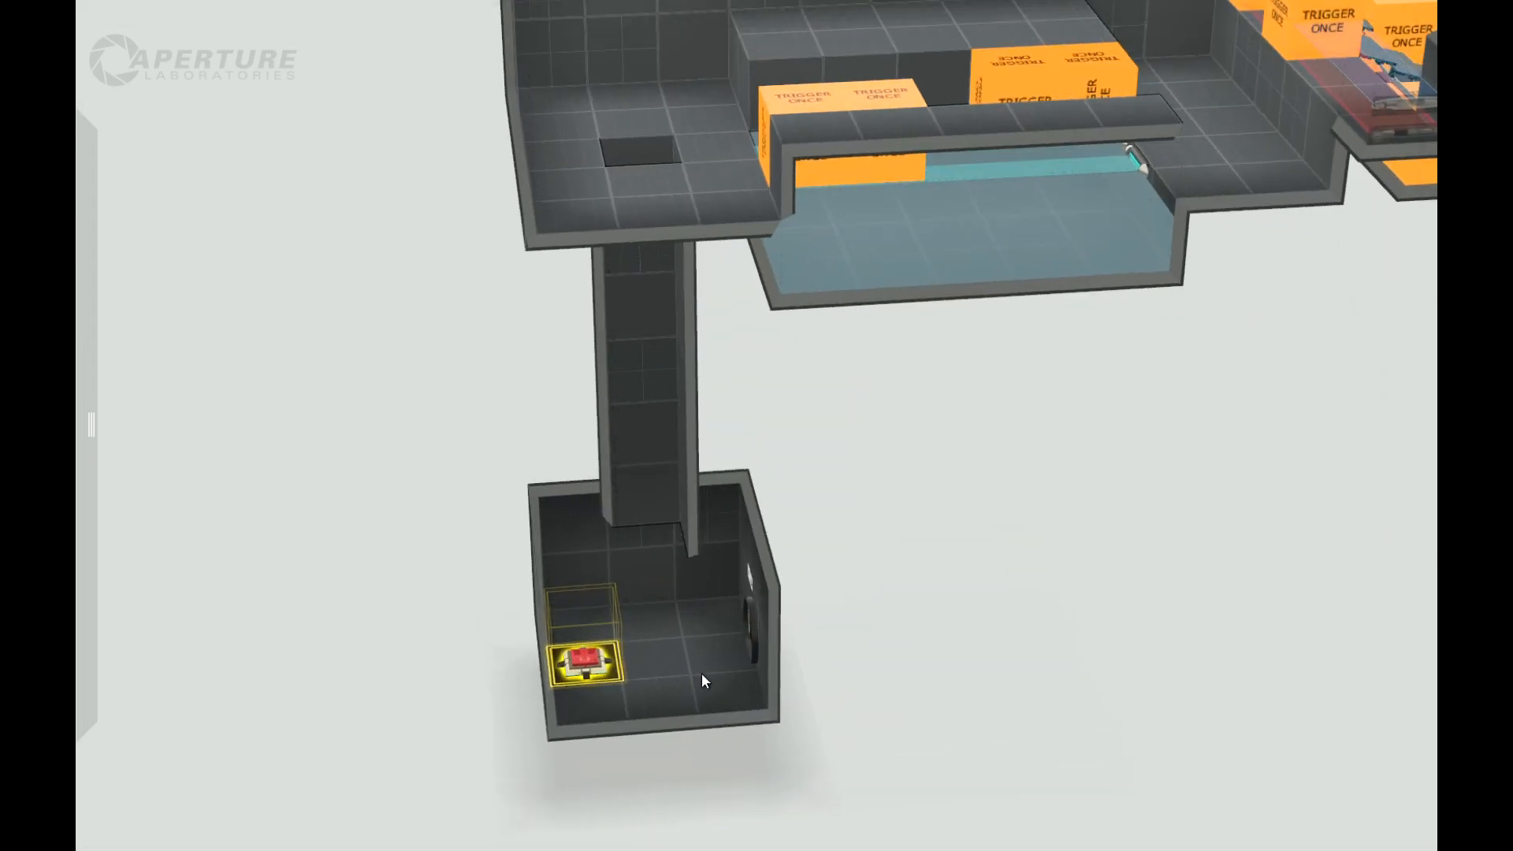
Step: Lengthen the small bottom room by pulling its round-door wall about four tiles outward, away from the cube button
right_click_drag(847, 689, 751, 708)
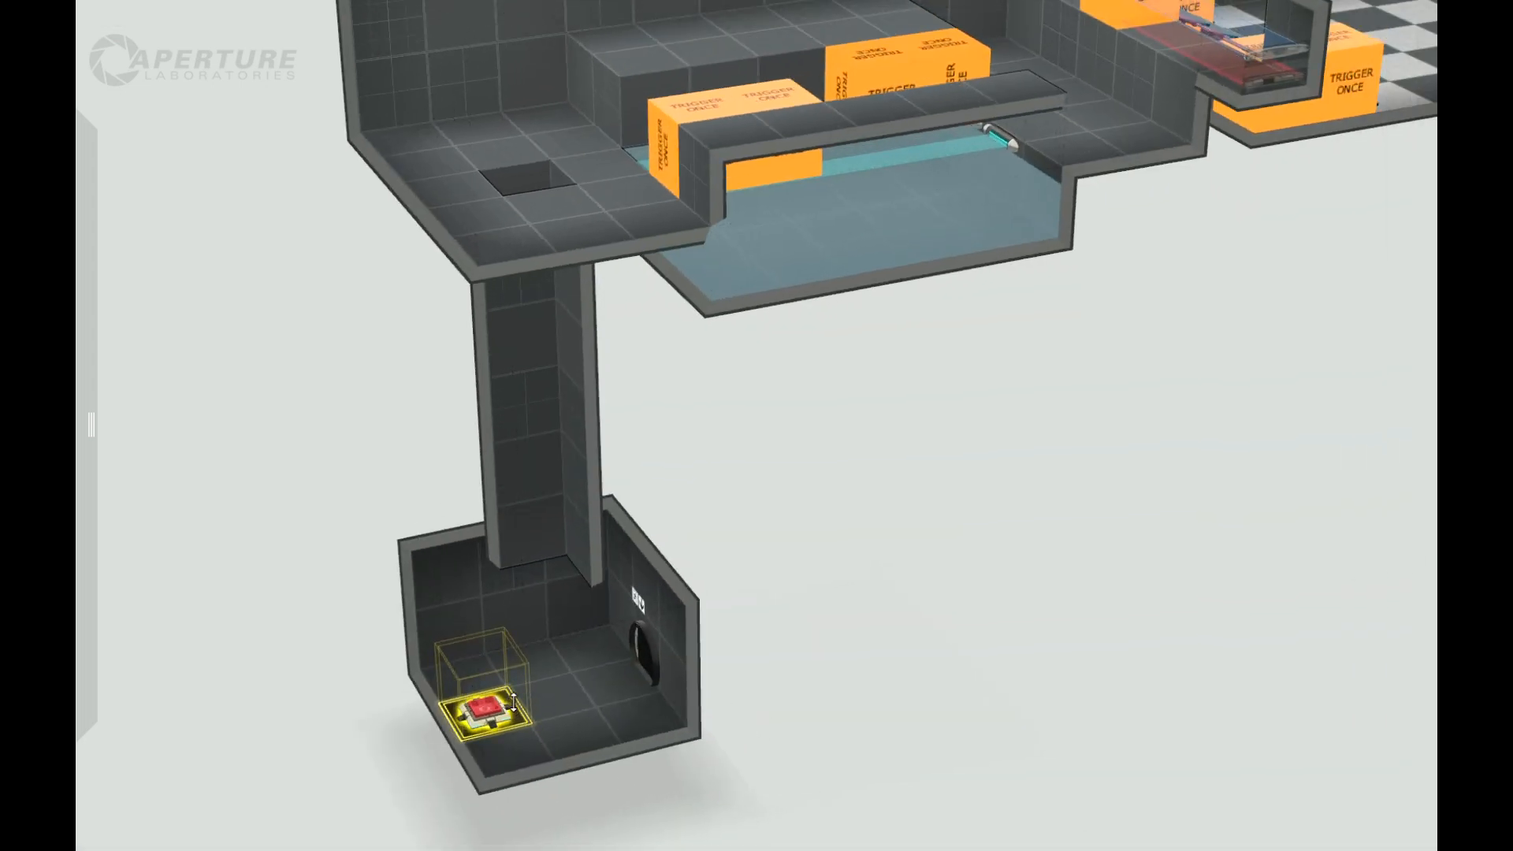
right_click_drag(743, 702, 767, 551)
right_click_drag(997, 530, 678, 557)
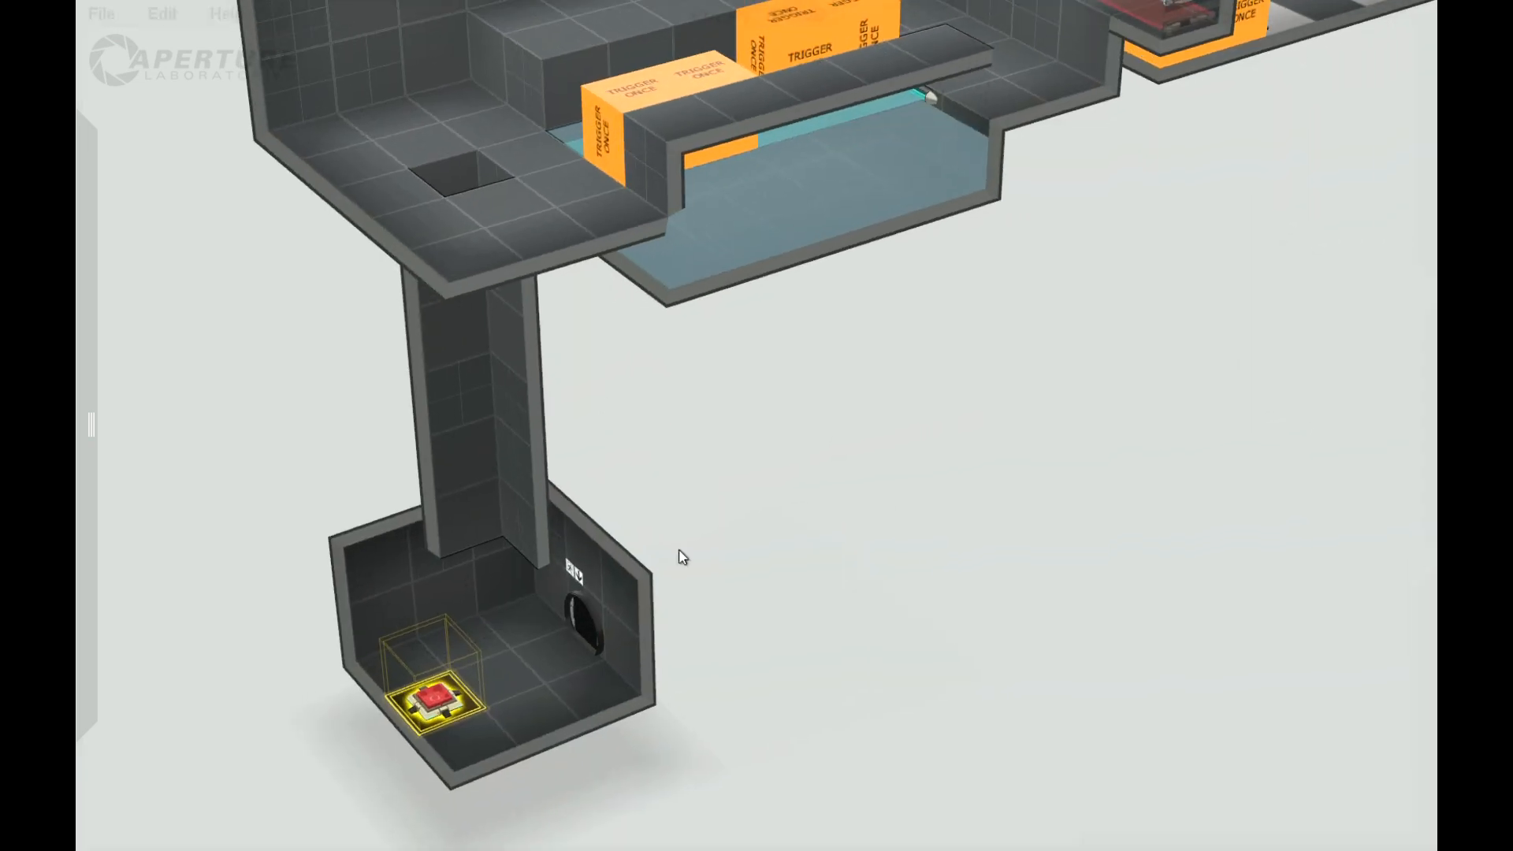
left_click(619, 609)
left_click_drag(626, 562, 871, 729)
right_click_drag(871, 729, 1019, 547)
left_click_drag(1072, 479, 989, 505)
left_click(954, 759)
Step: Place a fizzler across the bottom room just in front of the round door and set its hazard type to Laserfield
mouse_move(76, 407)
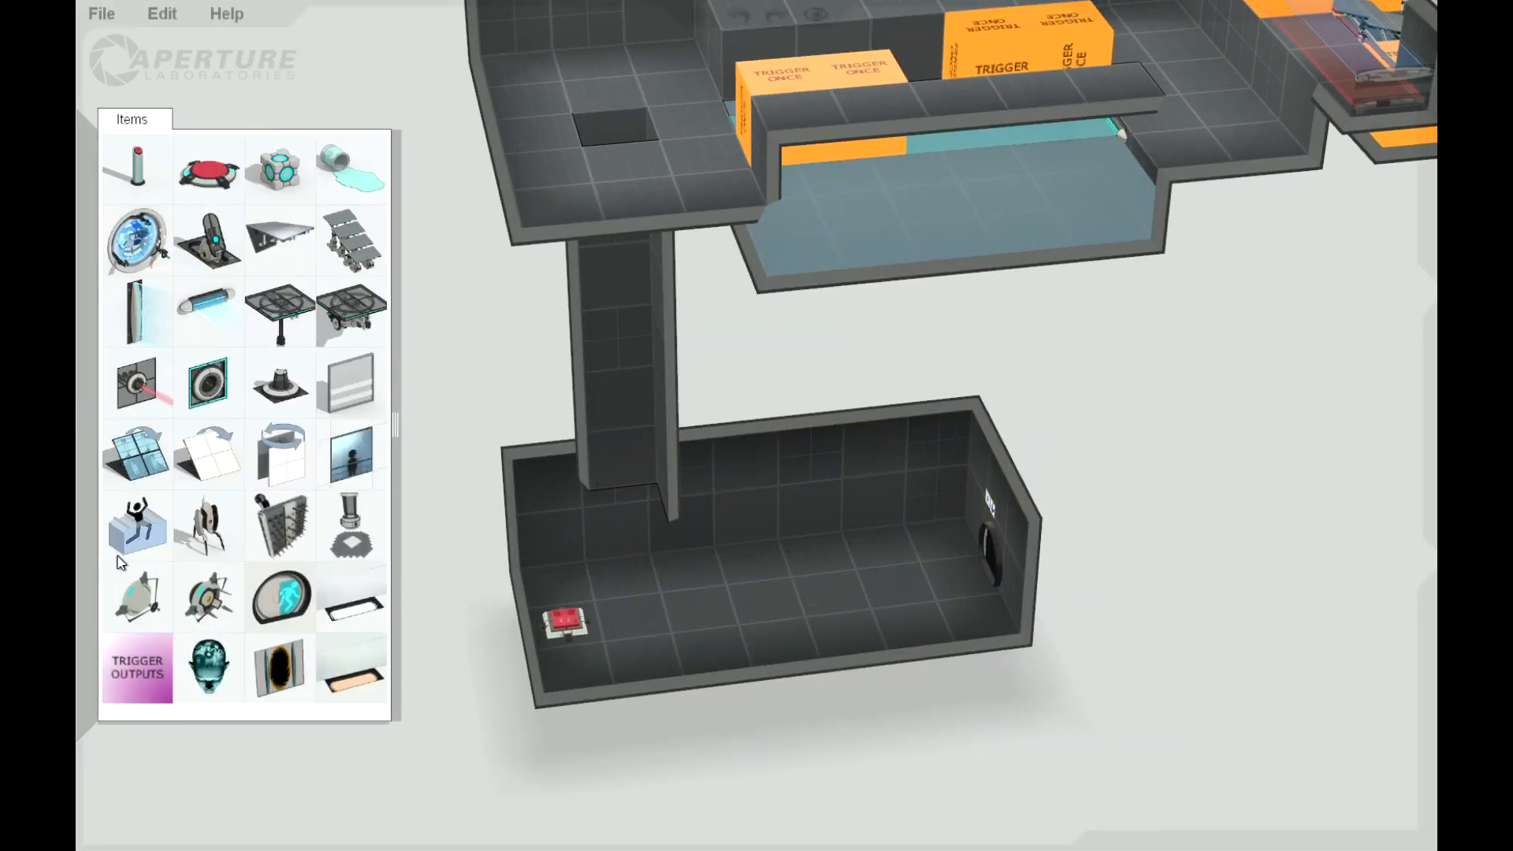
left_click_drag(783, 547, 893, 512)
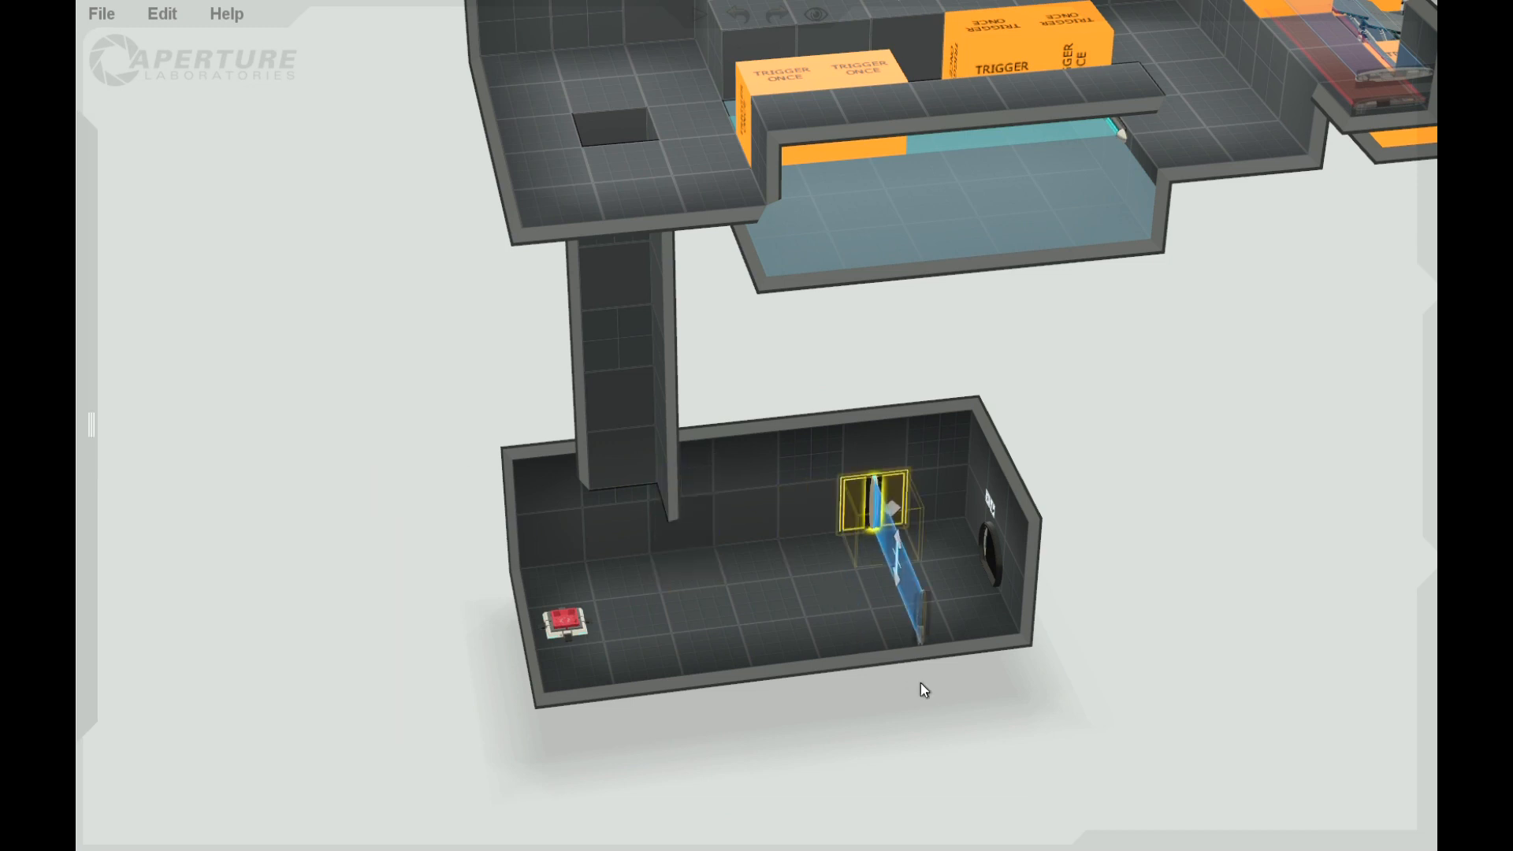
right_click(880, 526)
mouse_move(977, 607)
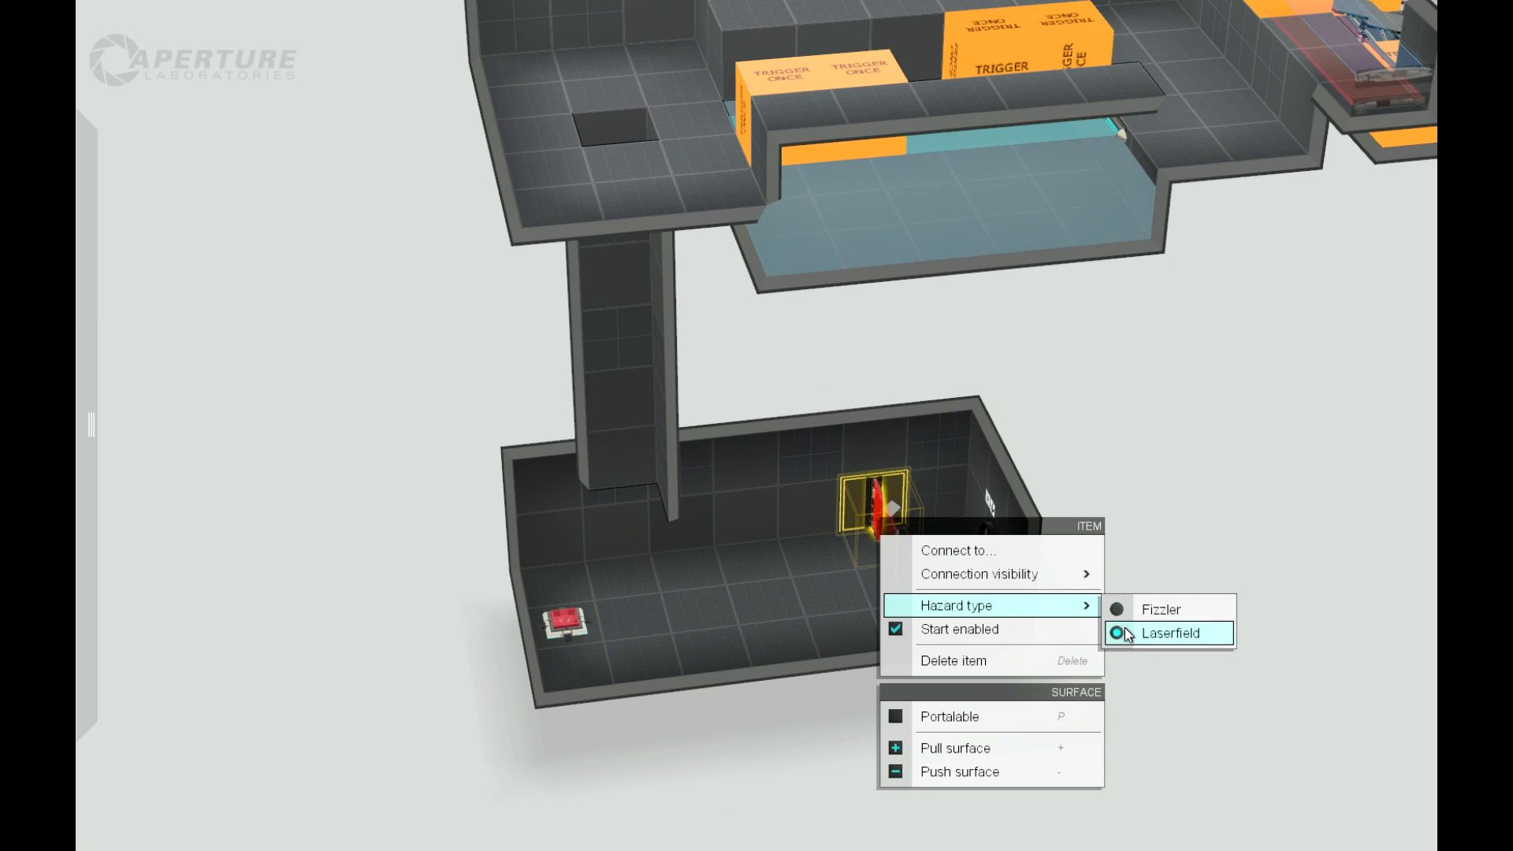
left_click(1129, 633)
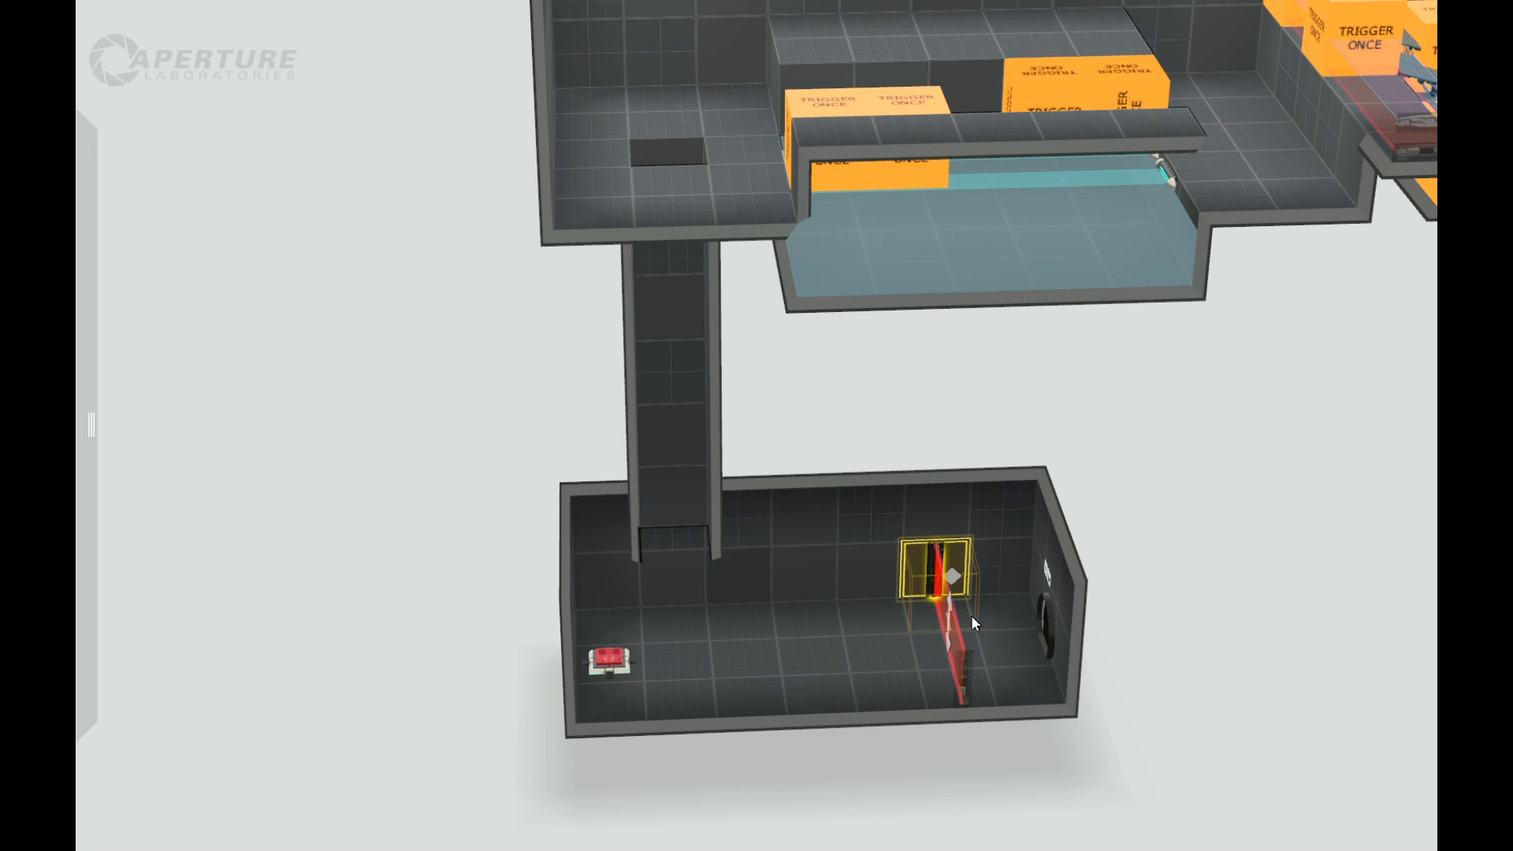
Step: Examine the whole test chamber from several angles, from the upper room down through the goo room to the bottom exit room
scroll(1204, 577, "down", 2)
scroll(1212, 607, "down", 1)
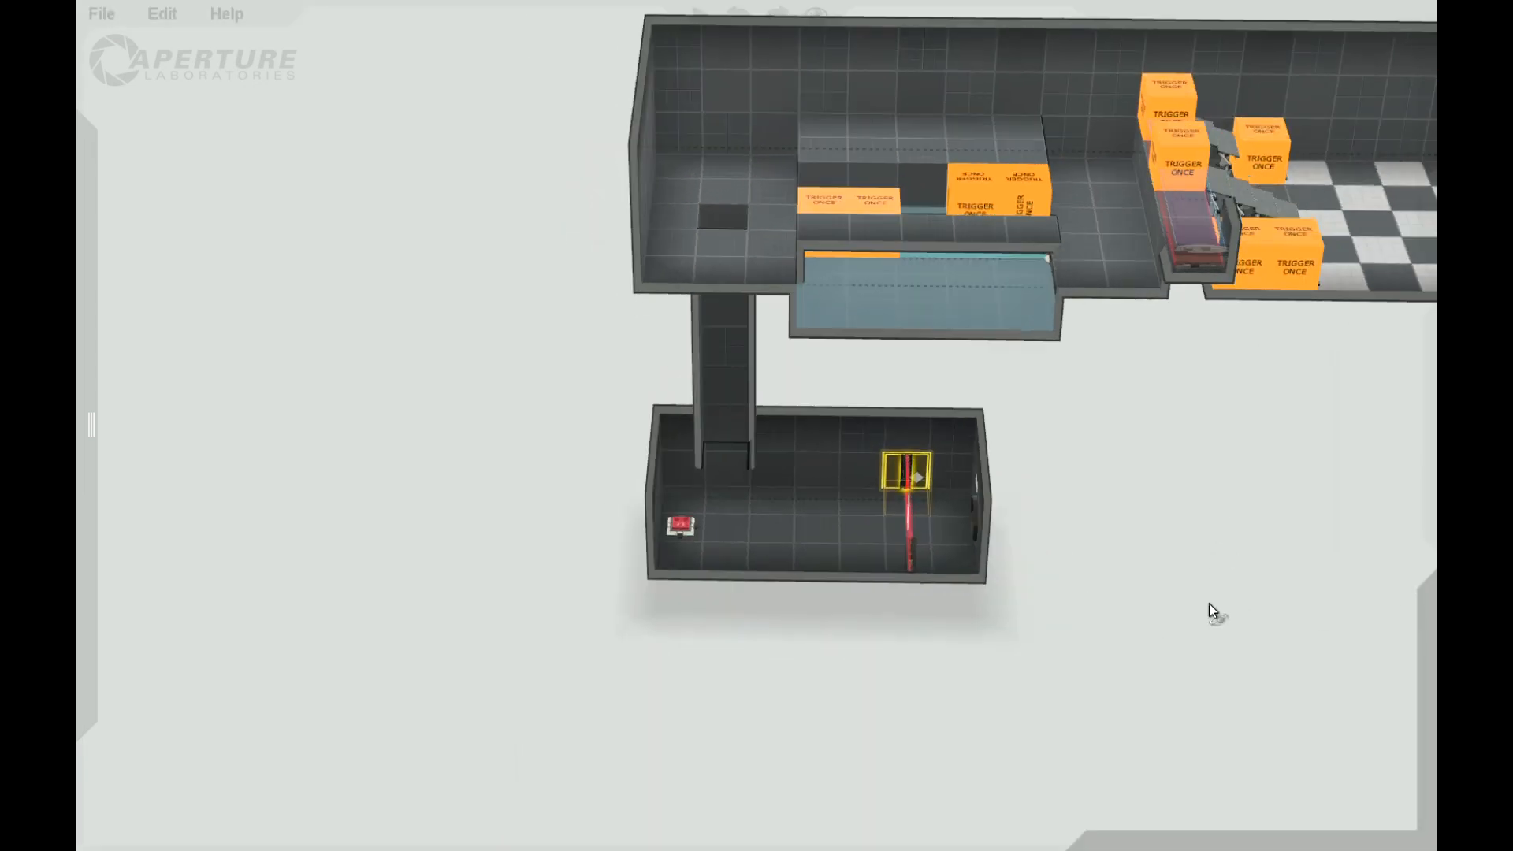
scroll(1213, 588, "down", 5)
left_click_drag(1216, 571, 1148, 487)
scroll(1148, 486, "up", 3)
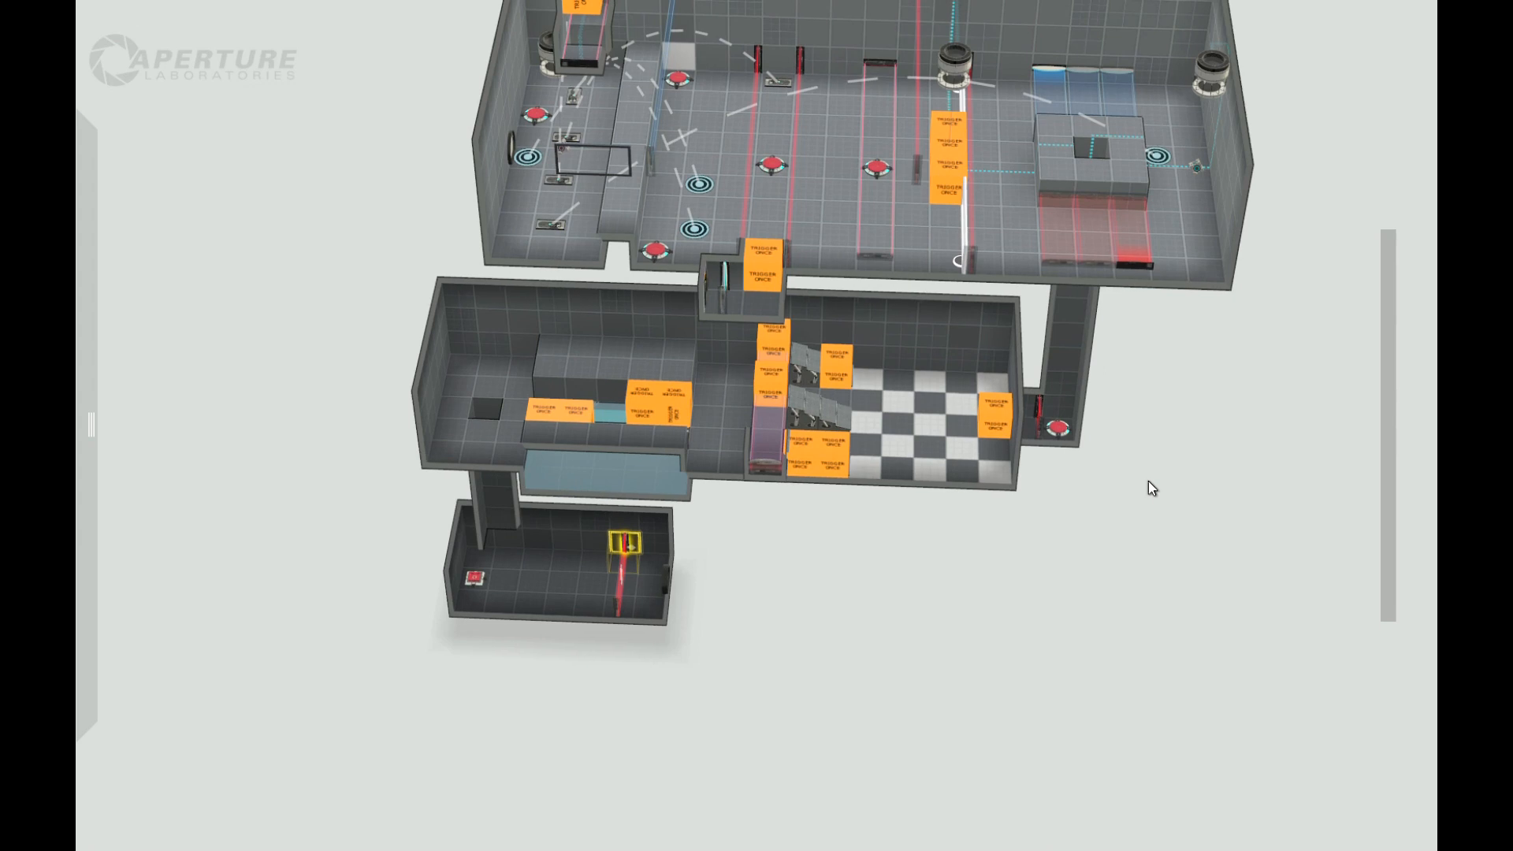
scroll(1149, 483, "down", 3)
right_click_drag(483, 311, 1266, 507)
right_click_drag(1261, 376, 637, 369)
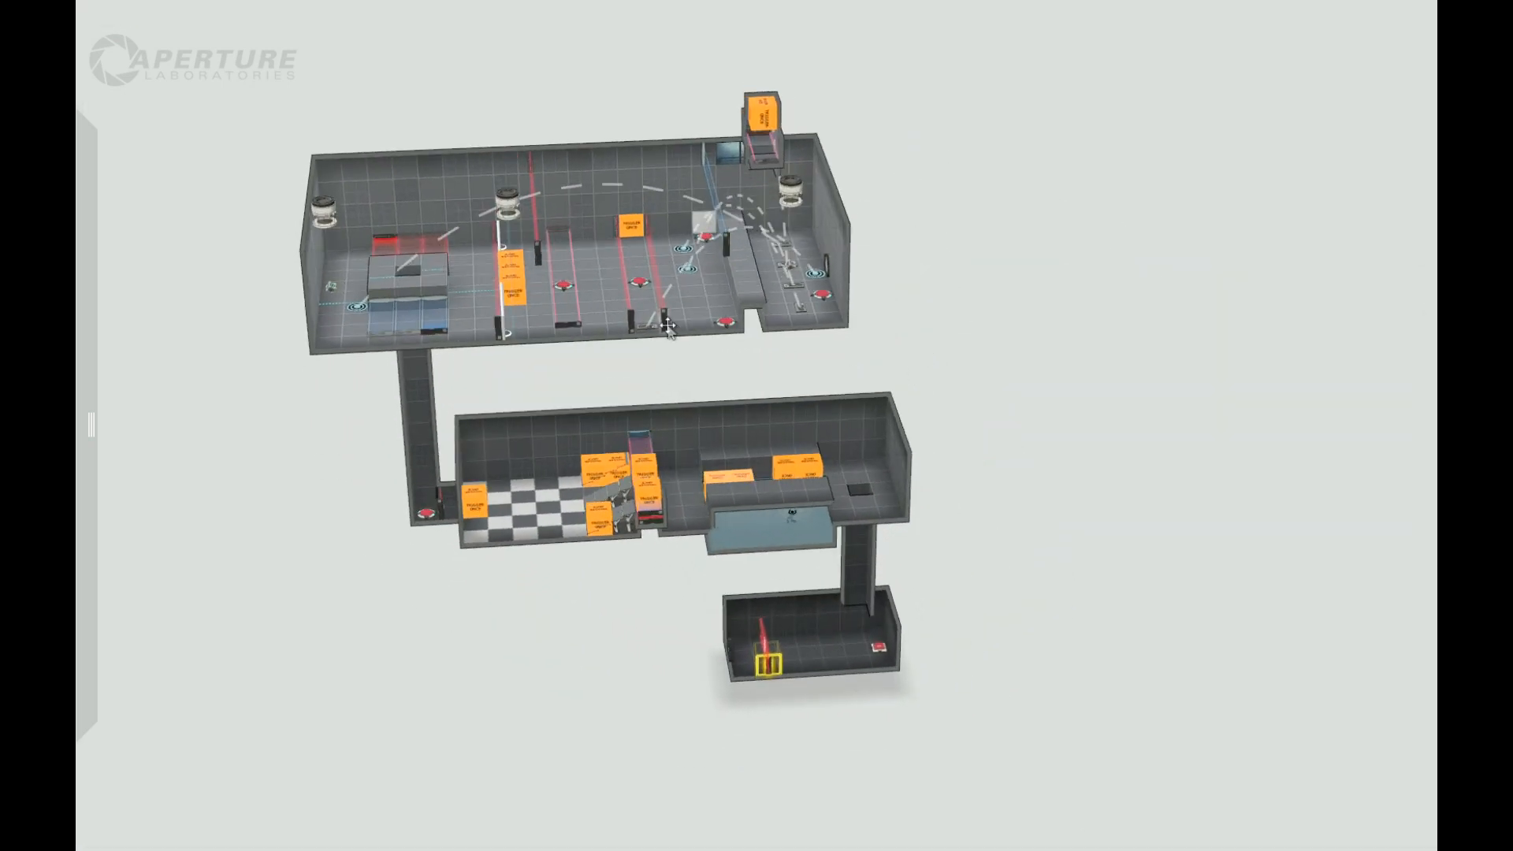
right_click_drag(971, 298, 1006, 291)
right_click_drag(599, 623, 621, 672)
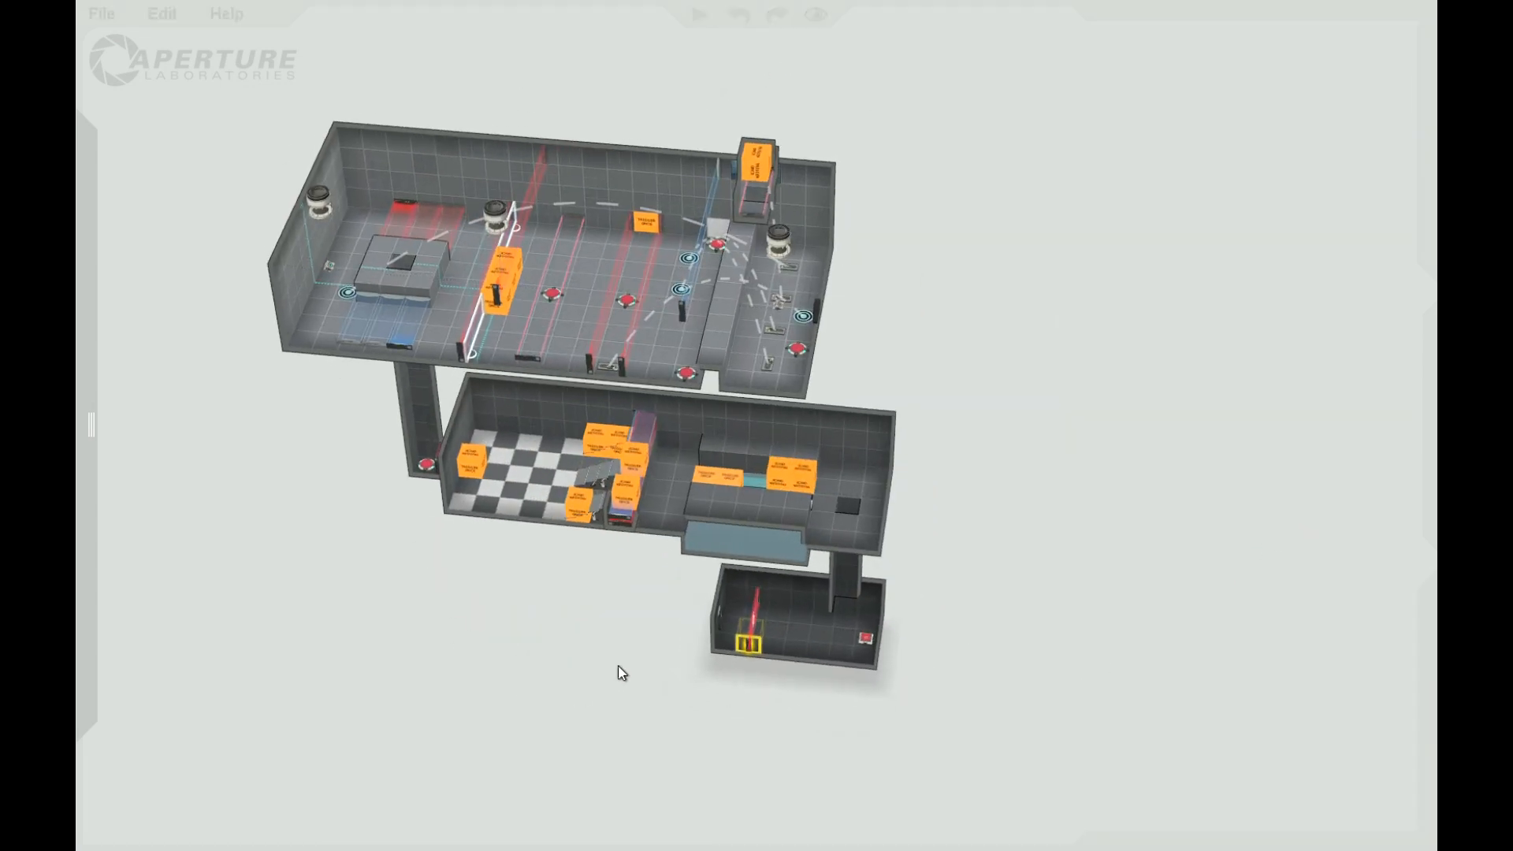